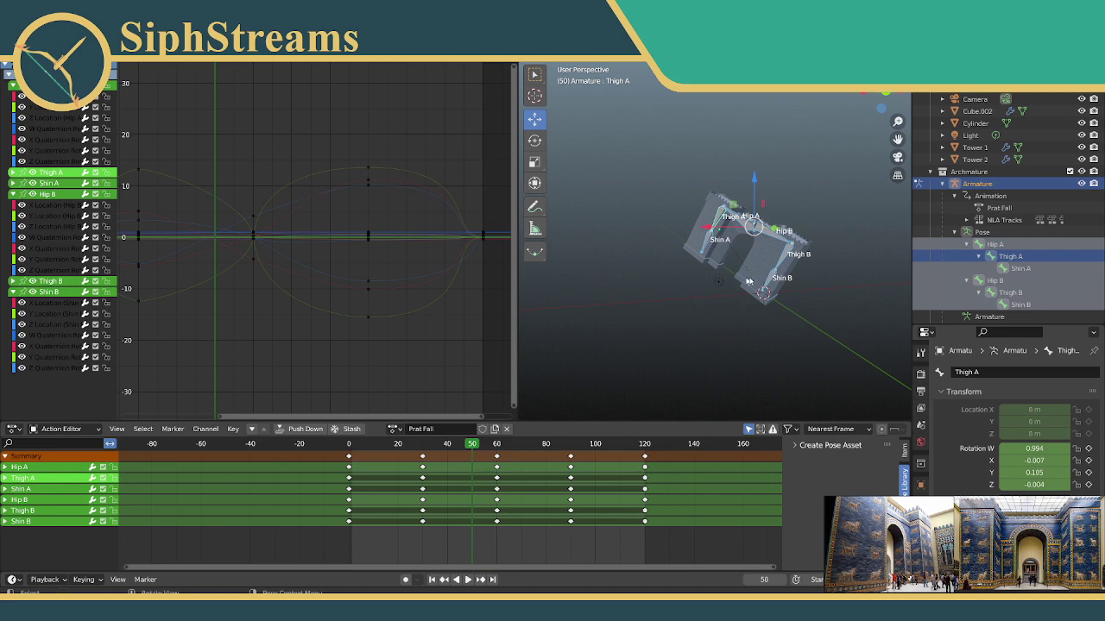
# Widen the 3D viewport over the gate model and play the Prat Fall animation.
pyautogui.moveTo(727, 265); pyautogui.dragTo(783, 274, button='middle')
pyautogui.scroll(6, 724, 260)
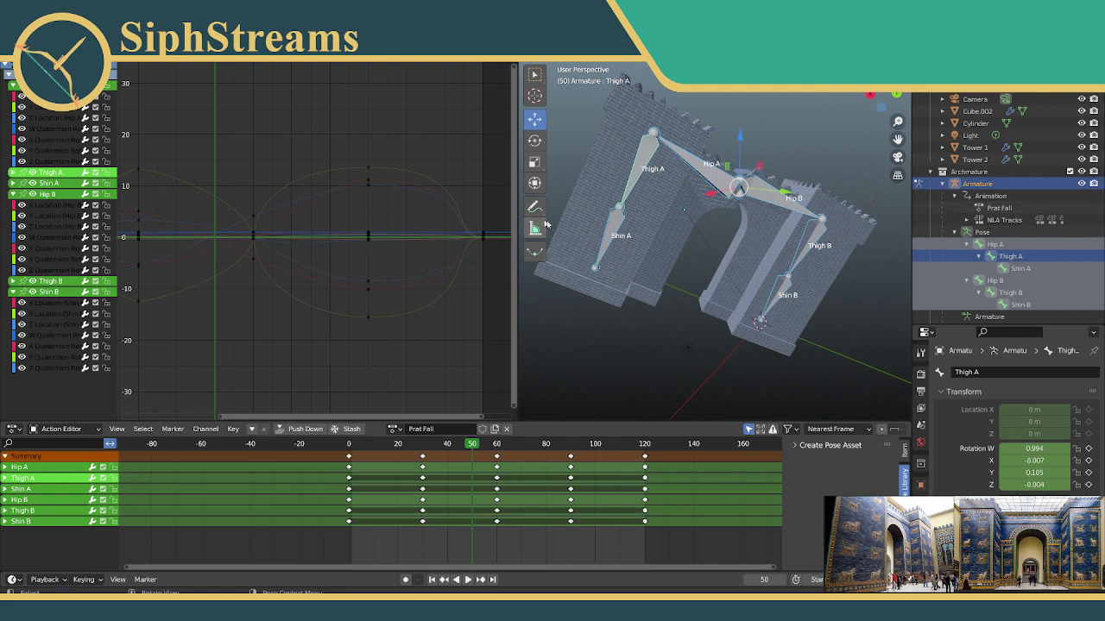
pyautogui.moveTo(518, 231); pyautogui.dragTo(368, 201)
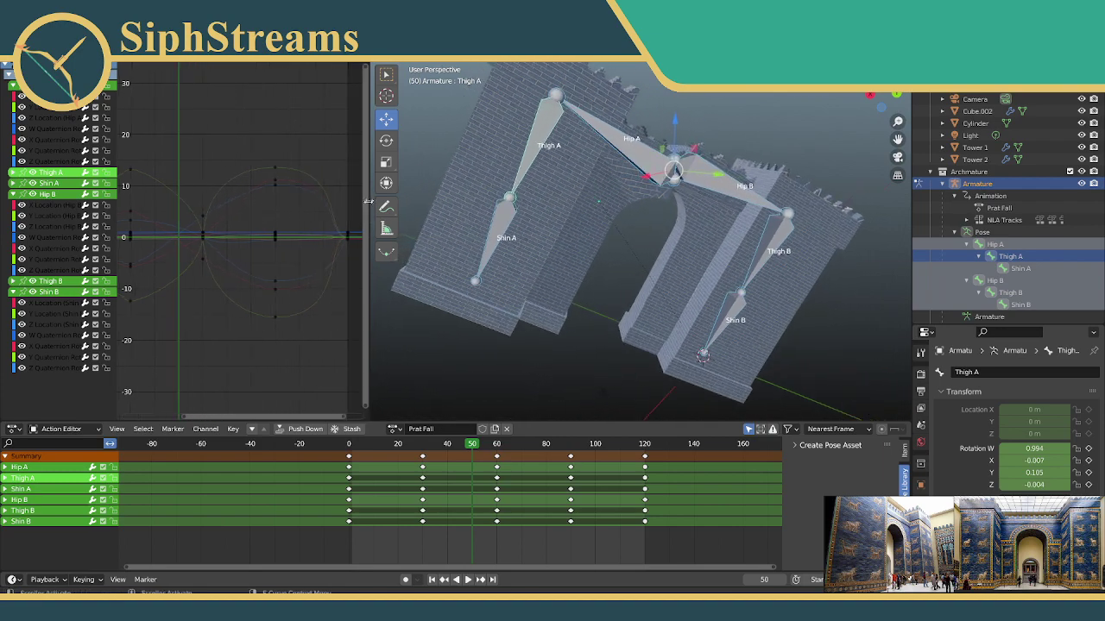
pyautogui.click(466, 579)
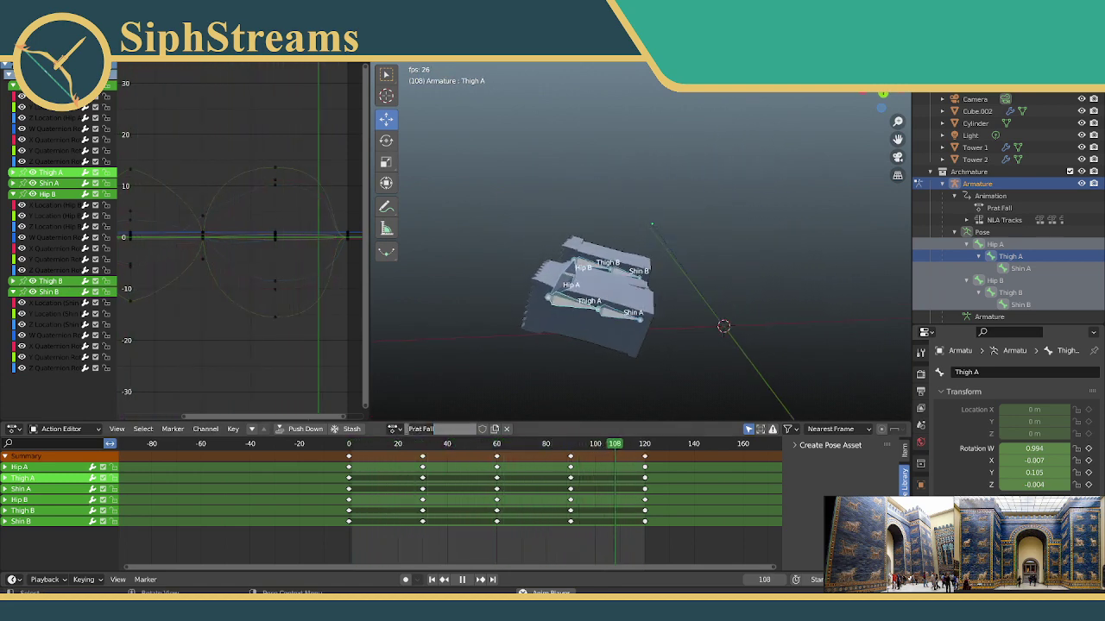
# Open the Action Editor's Browse Action list of available actions.
pyautogui.click(394, 429)
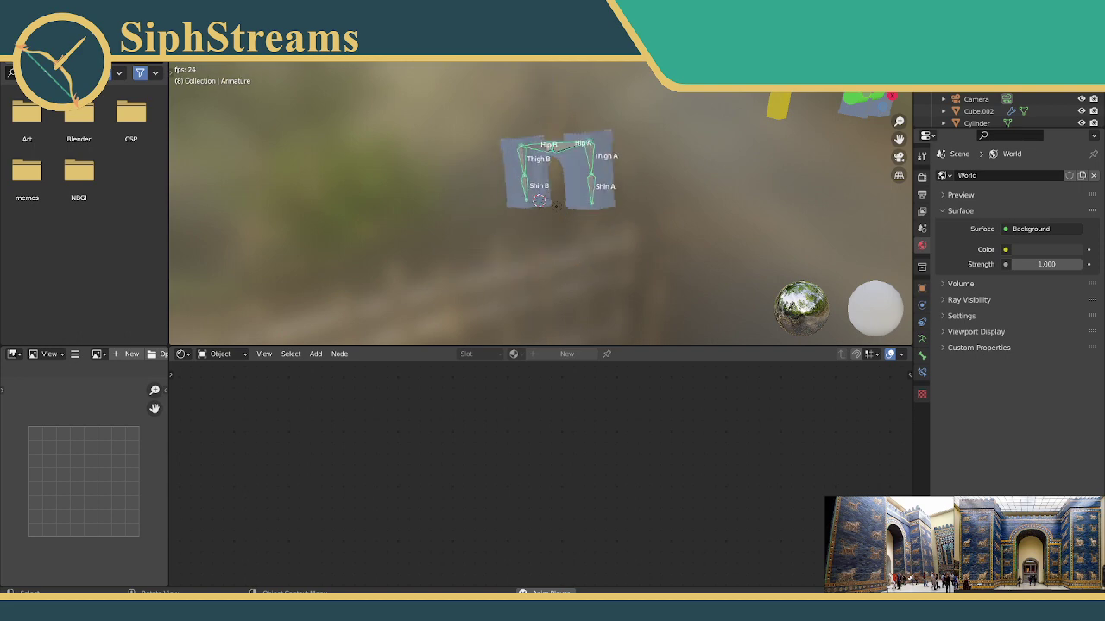
# Back in the Animation workspace, switch the gate armature to the Sneak action.
pyautogui.hotkey('ctrl', 'pageup')
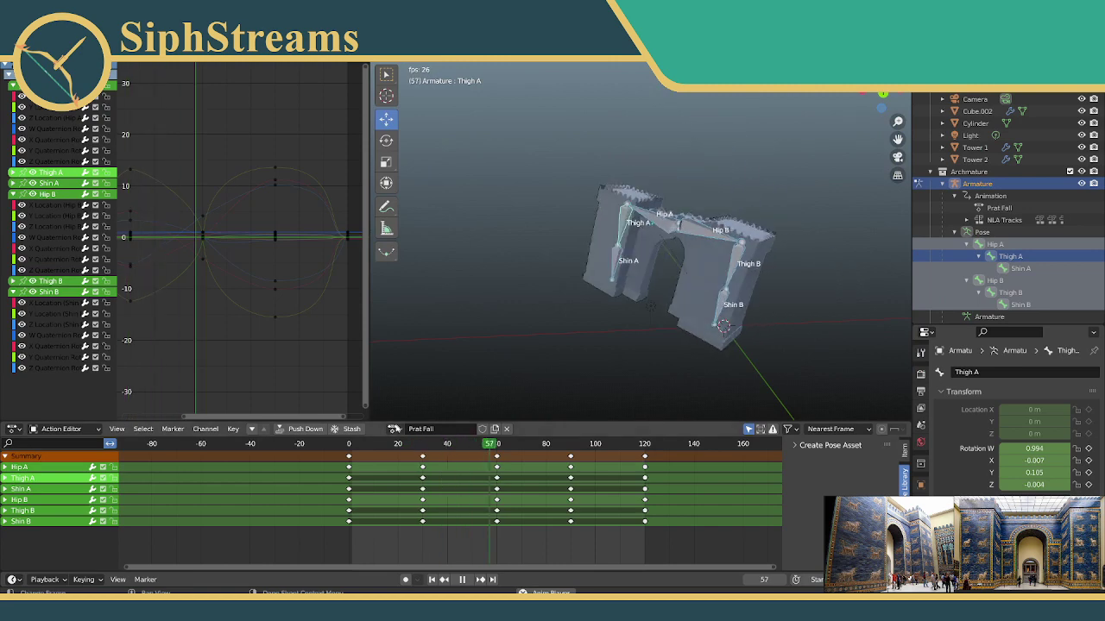
pyautogui.click(392, 429)
pyautogui.click(411, 470)
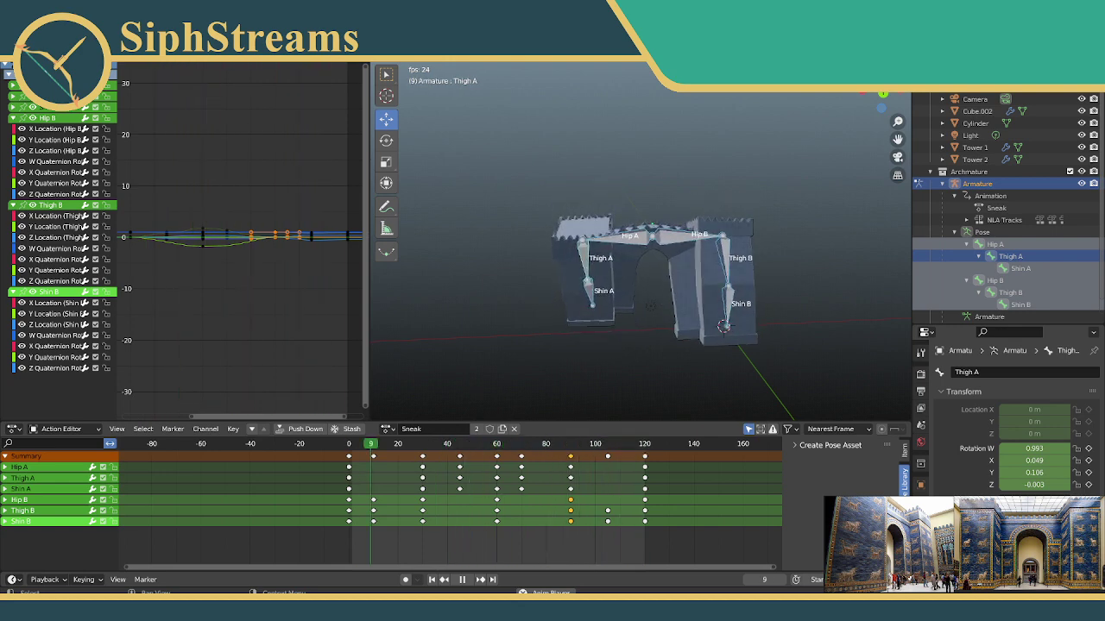
pyautogui.moveTo(639, 293); pyautogui.dragTo(617, 258, button='middle')
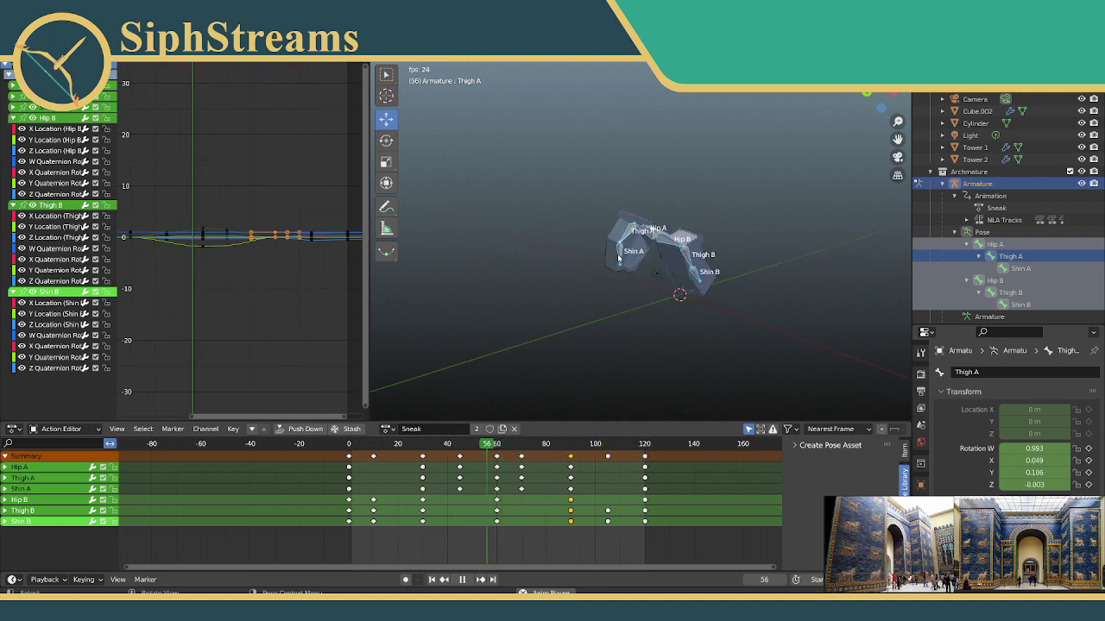
pyautogui.click(386, 429)
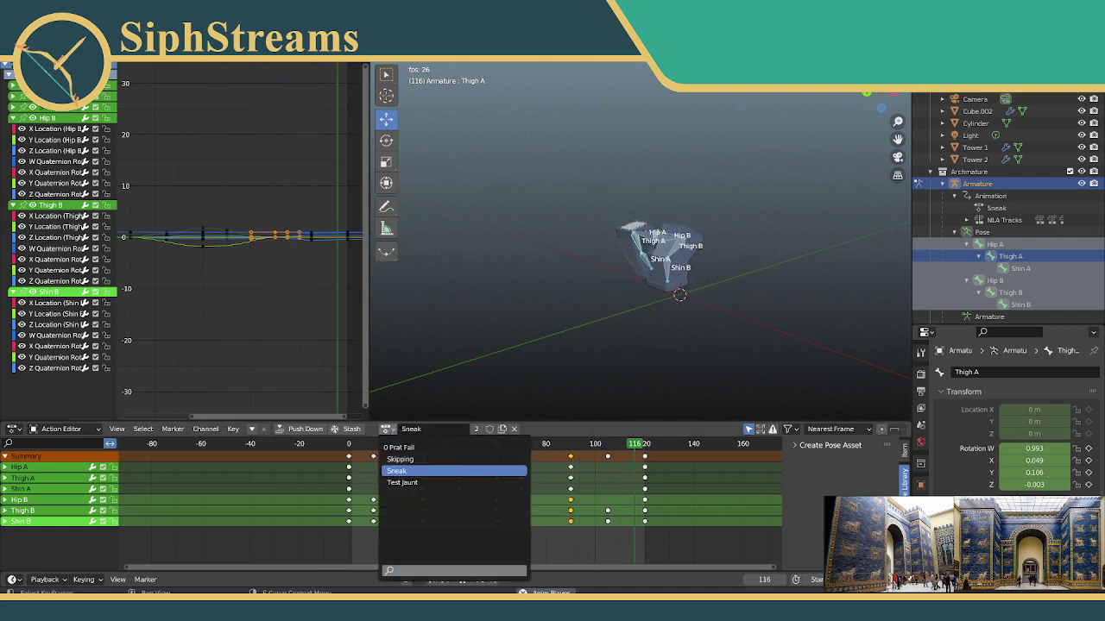
# Put the armature back on Prat Fall and orbit to a frontal view of the gate.
pyautogui.click(402, 447)
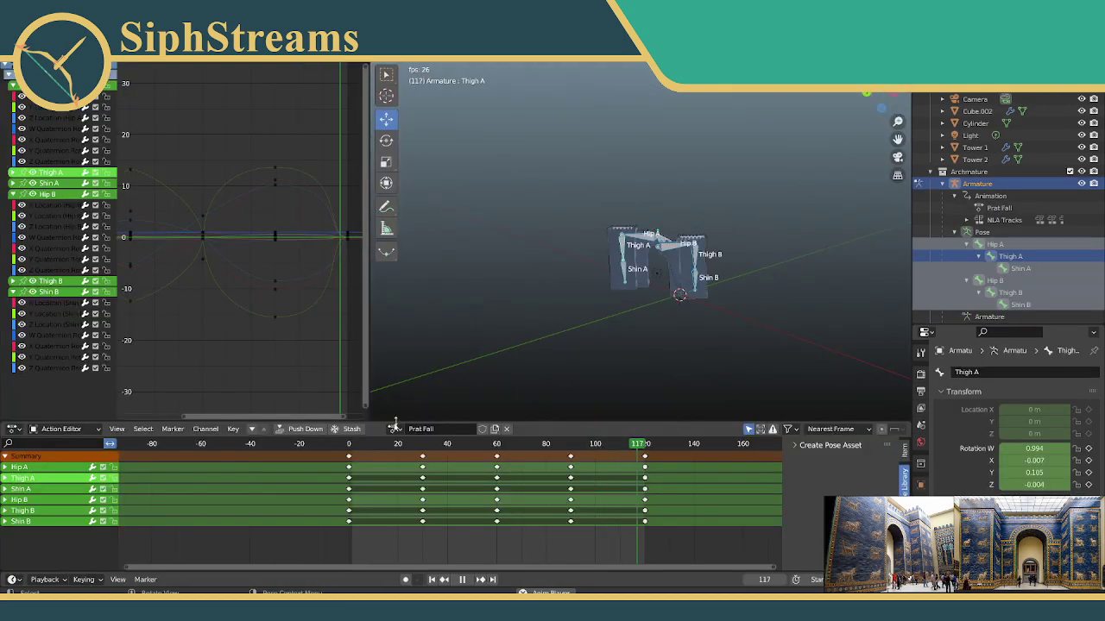
pyautogui.click(393, 429)
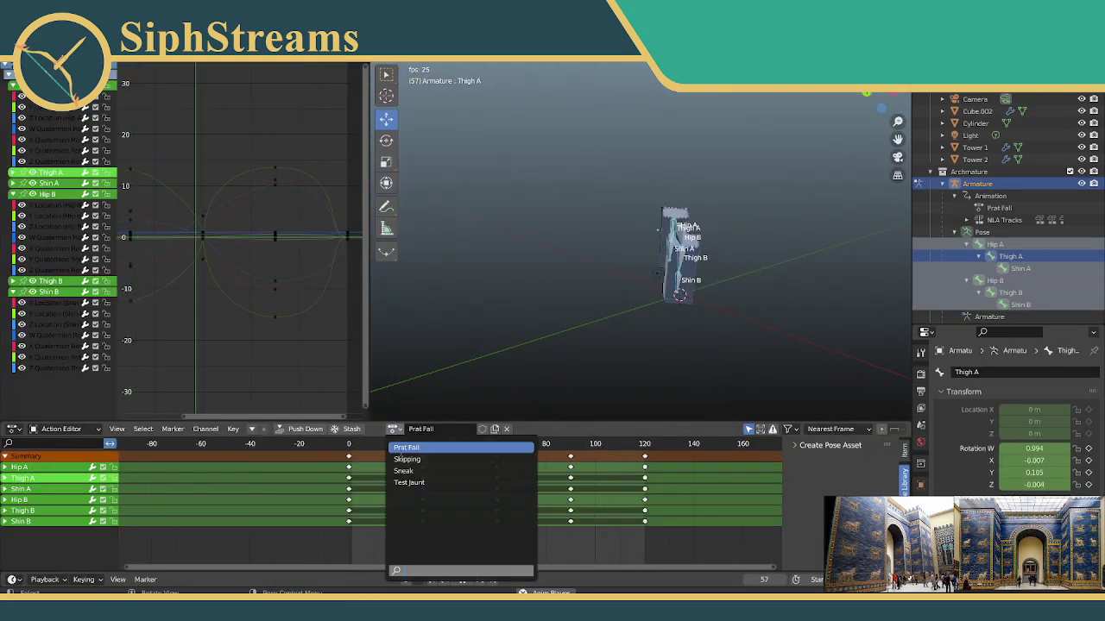
pyautogui.click(377, 436)
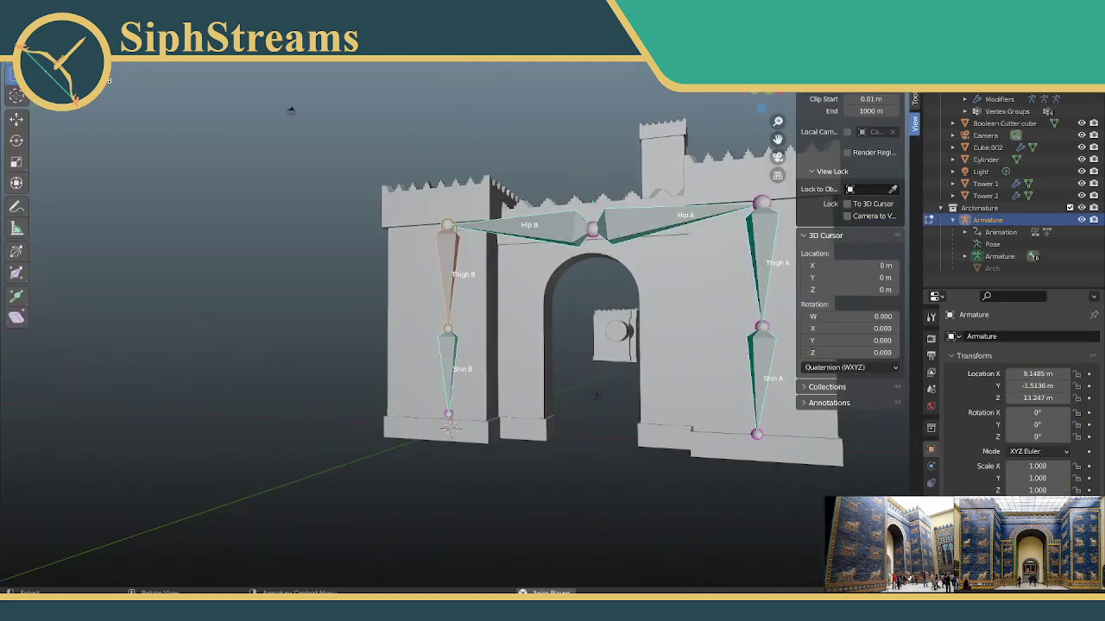
pyautogui.moveTo(291, 110); pyautogui.dragTo(492, 292, button='middle')
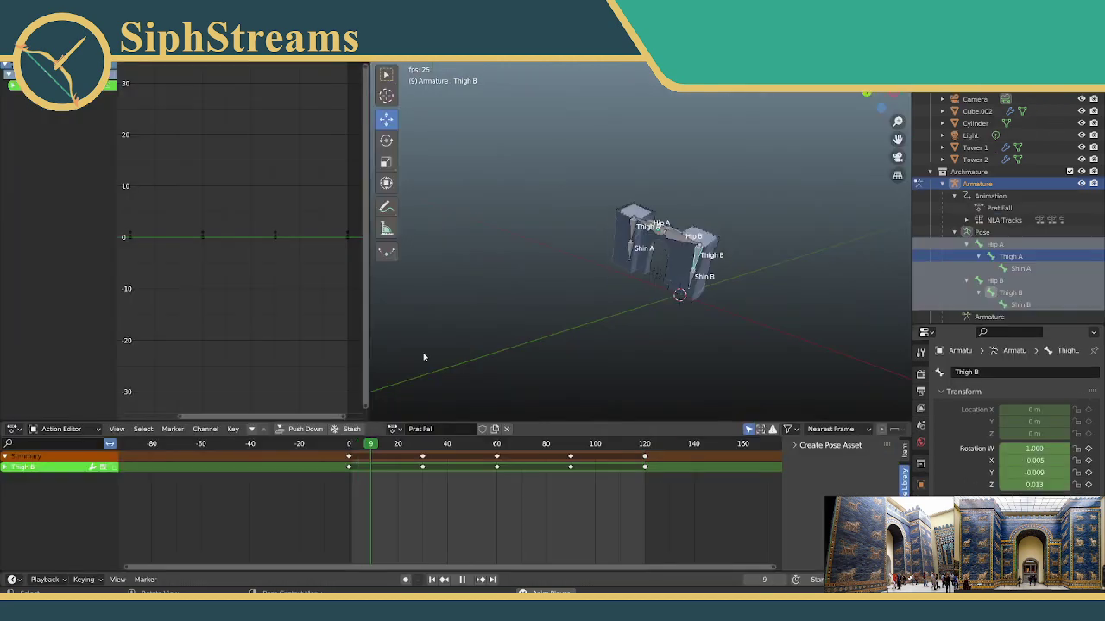
pyautogui.click(393, 429)
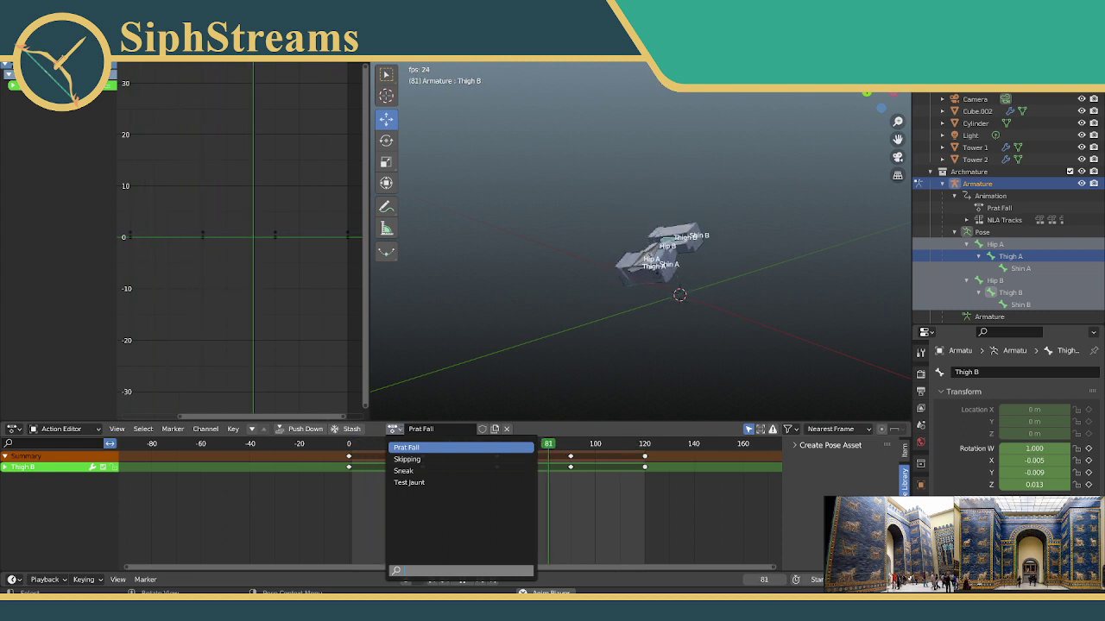
# Switch the armature to the Skipping action, then quit Blender with Don't Save.
pyautogui.click(431, 459)
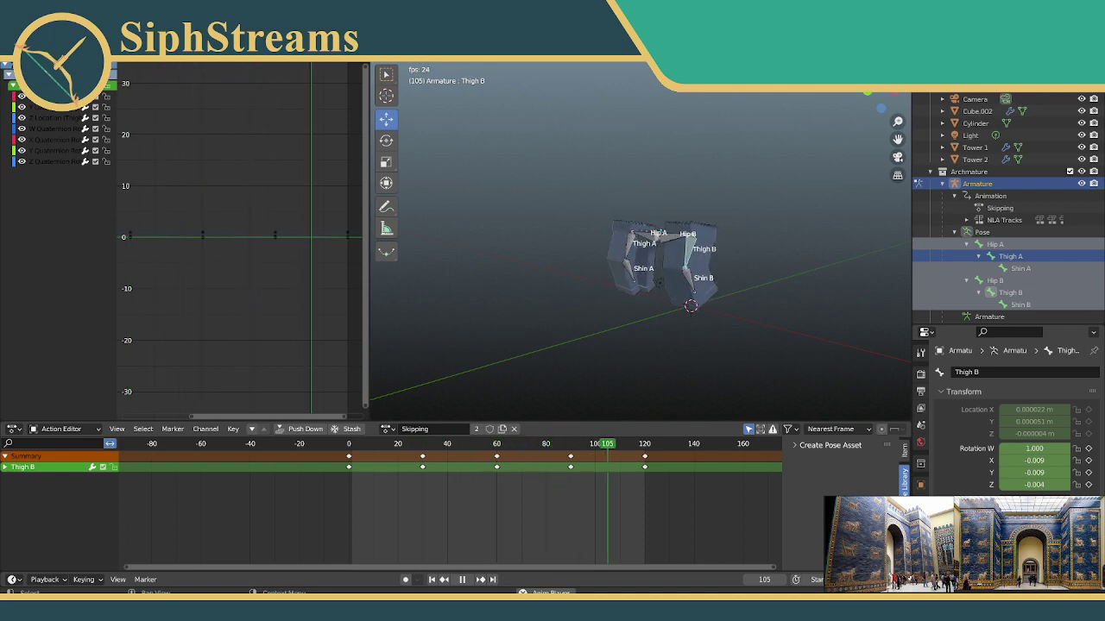
pyautogui.hotkey('ctrl', 'q')
pyautogui.click(570, 326)
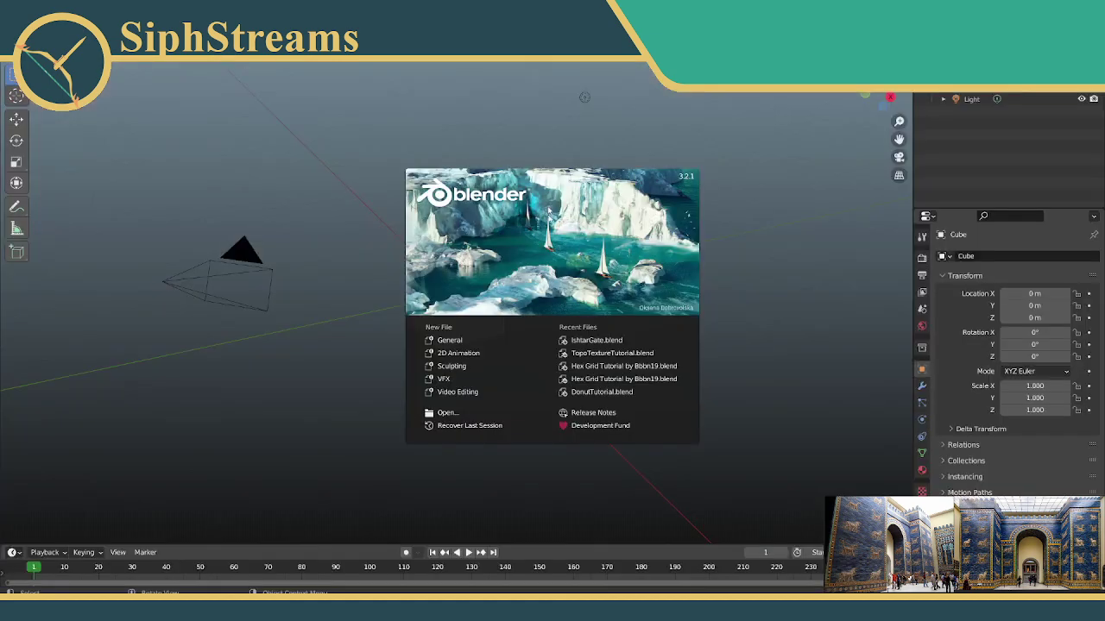
# Reopen IshtarGate.blend from the splash screen's Recent Files.
pyautogui.click(603, 340)
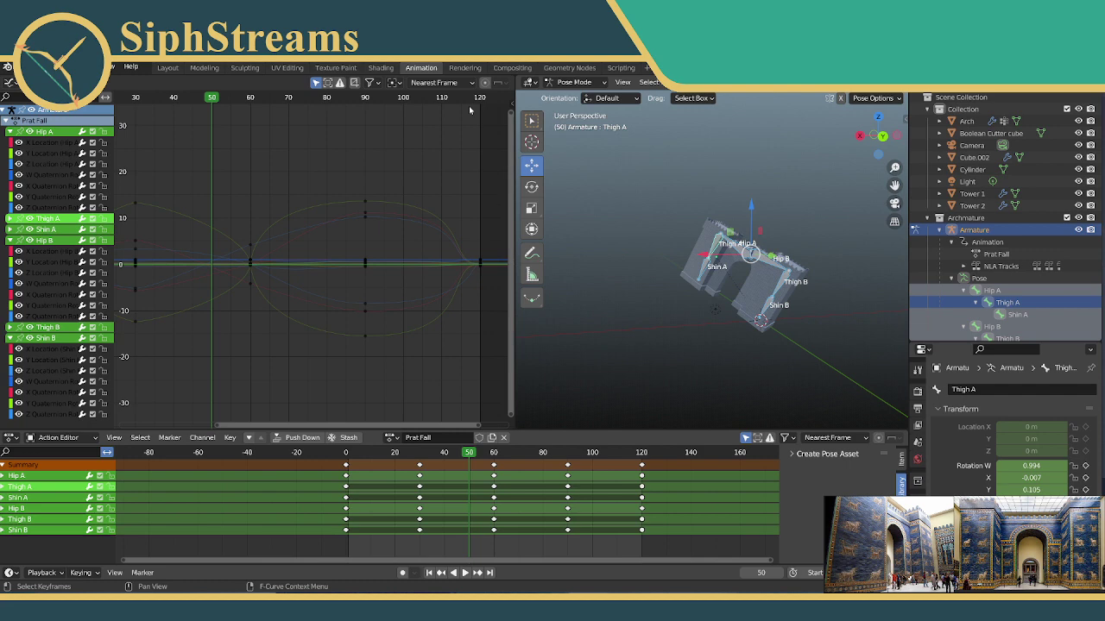
# Toggle the Graph Editor sidebar and drag the 3D viewport's border further left.
pyautogui.press('n')
pyautogui.press('n')
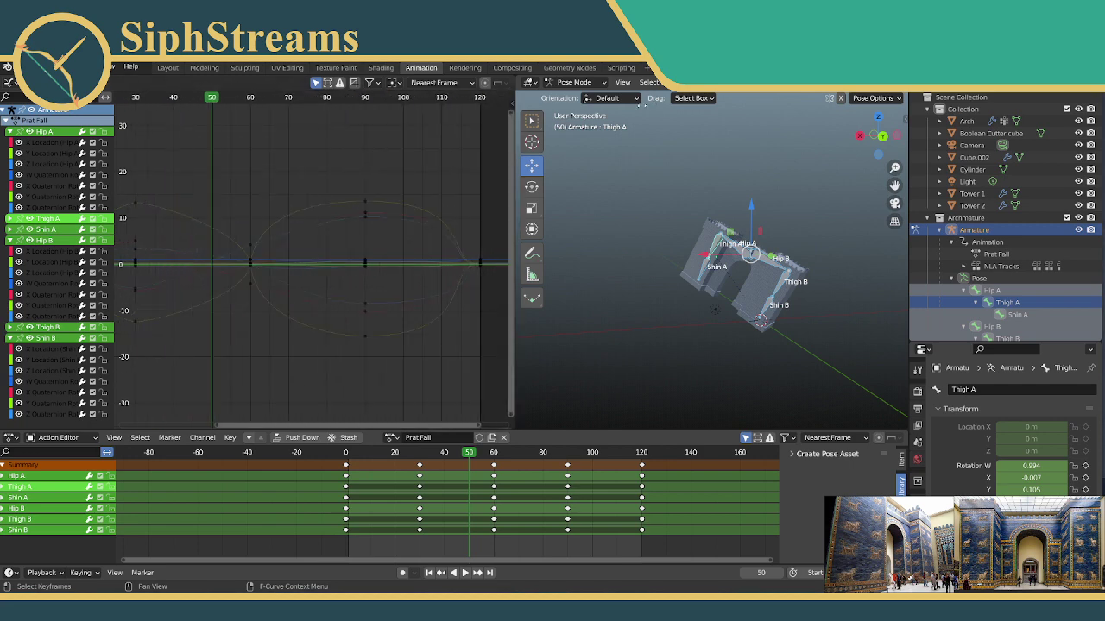
pyautogui.press('n')
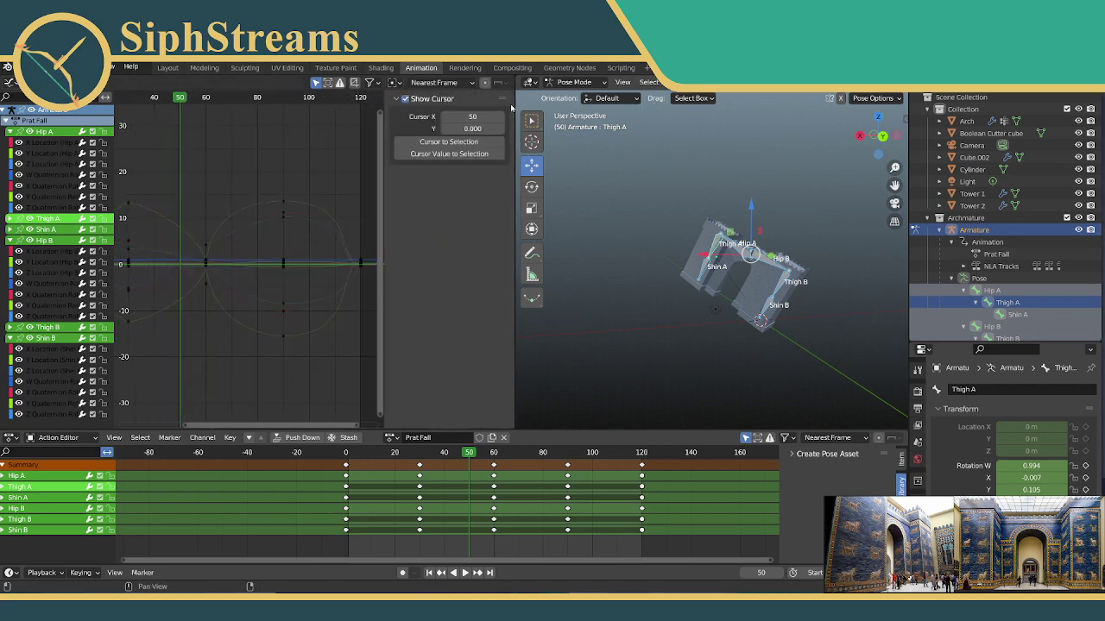
pyautogui.click(395, 99)
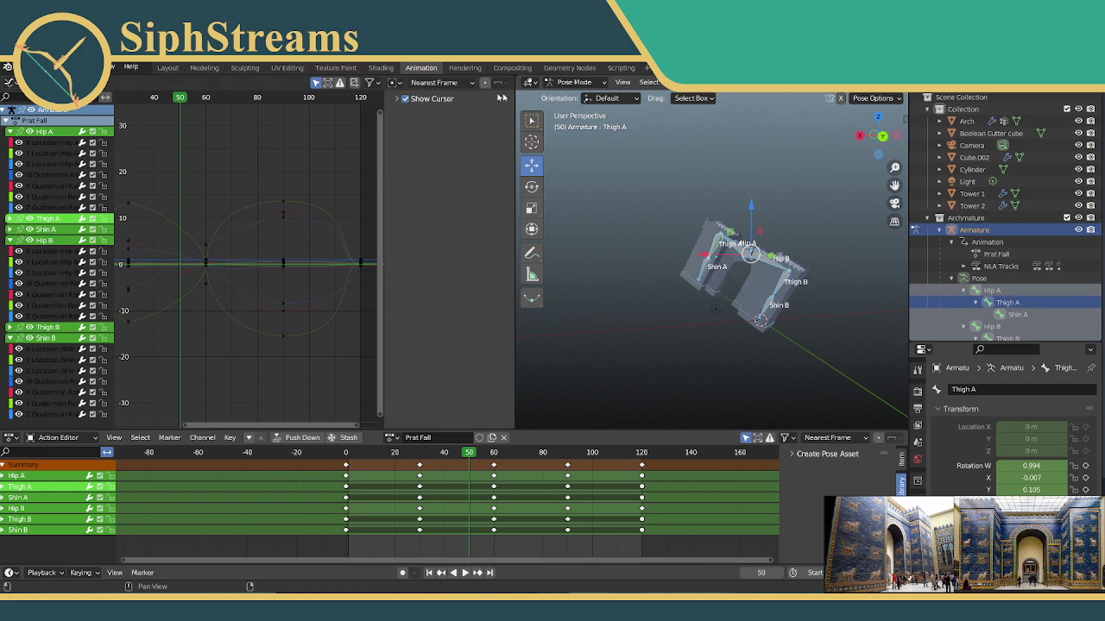
pyautogui.click(397, 100)
pyautogui.moveTo(382, 100); pyautogui.dragTo(288, 98)
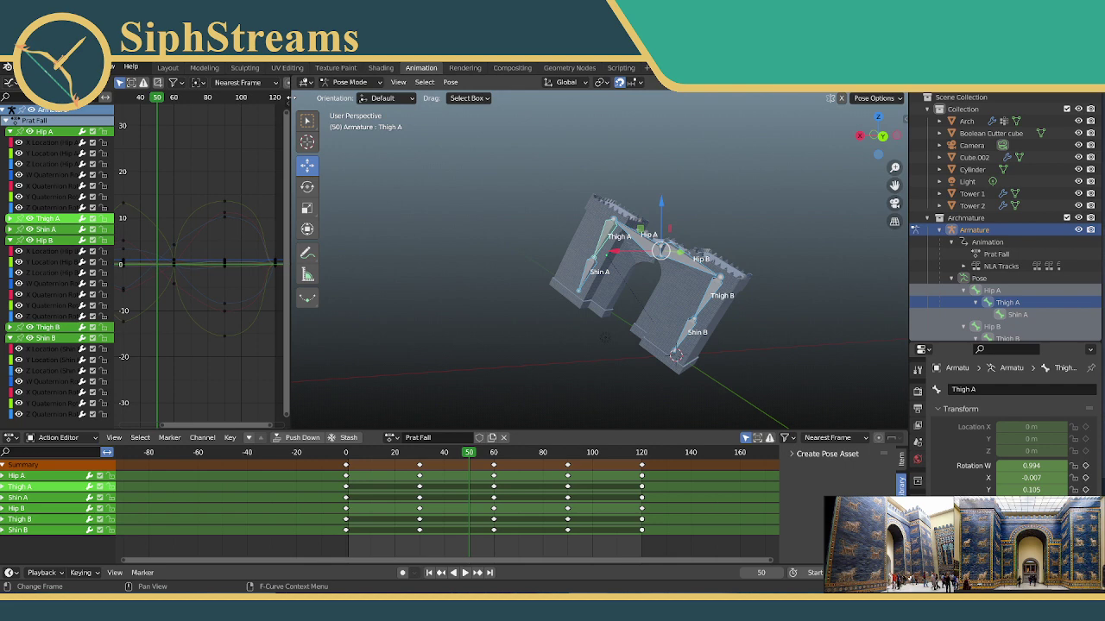
pyautogui.rightClick(705, 162)
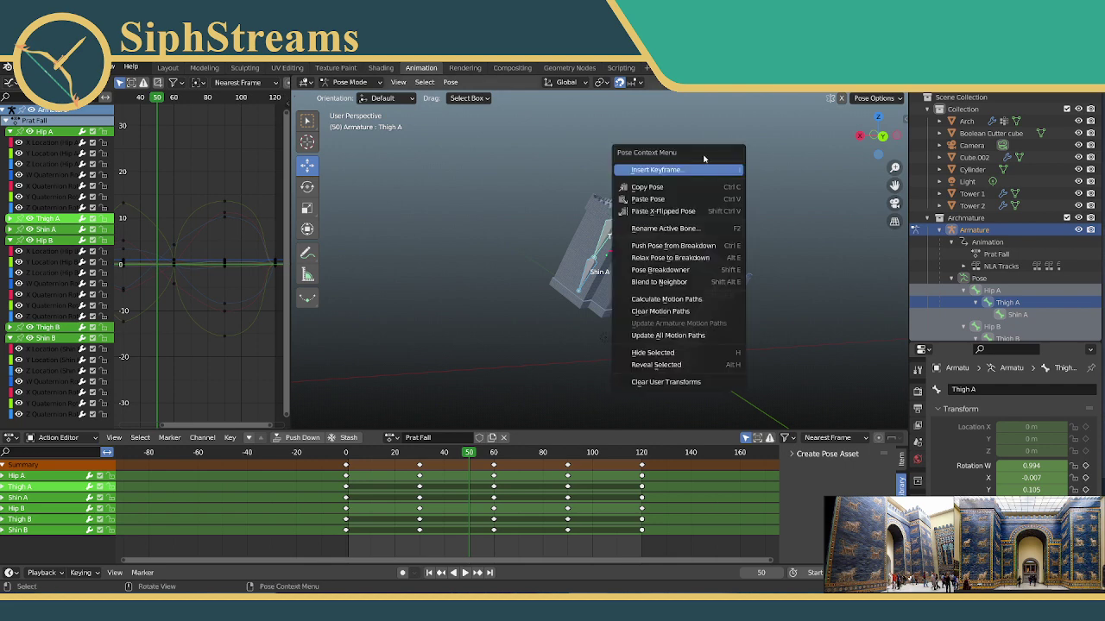
pyautogui.press('Escape')
pyautogui.moveTo(725, 130); pyautogui.dragTo(700, 141, button='middle')
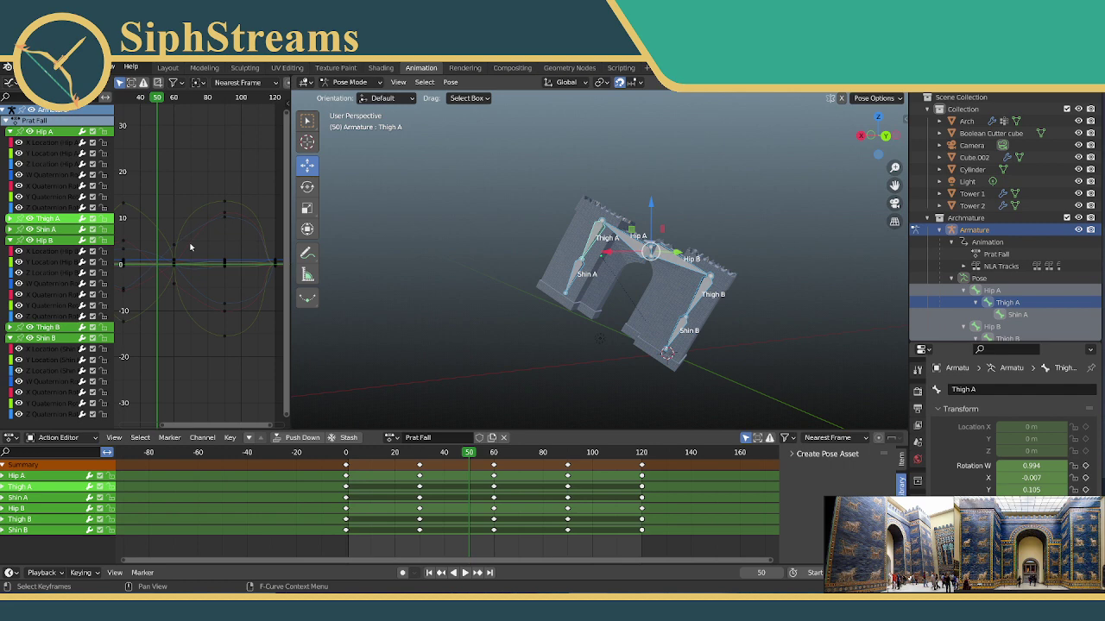
pyautogui.moveTo(523, 229); pyautogui.dragTo(552, 235, button='middle')
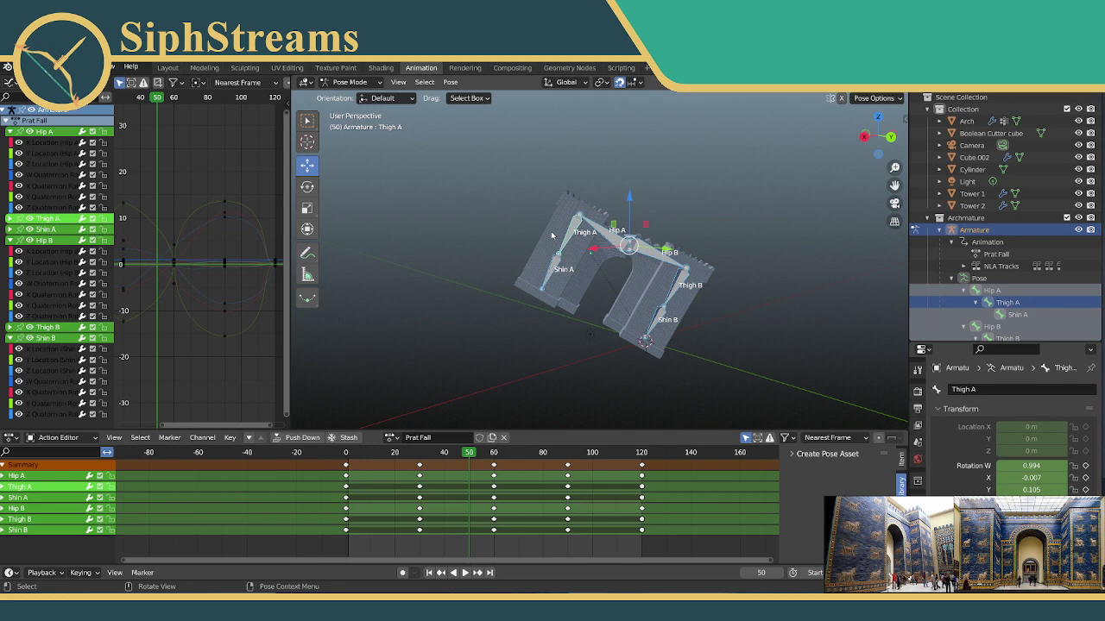
pyautogui.scroll(2, 604, 279)
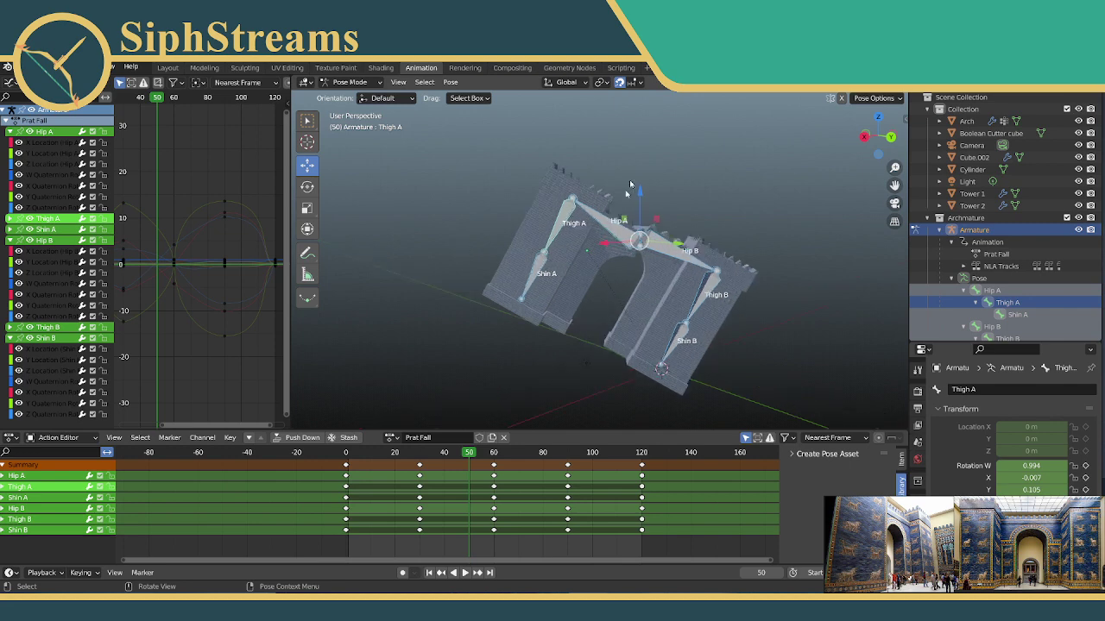
pyautogui.click(390, 437)
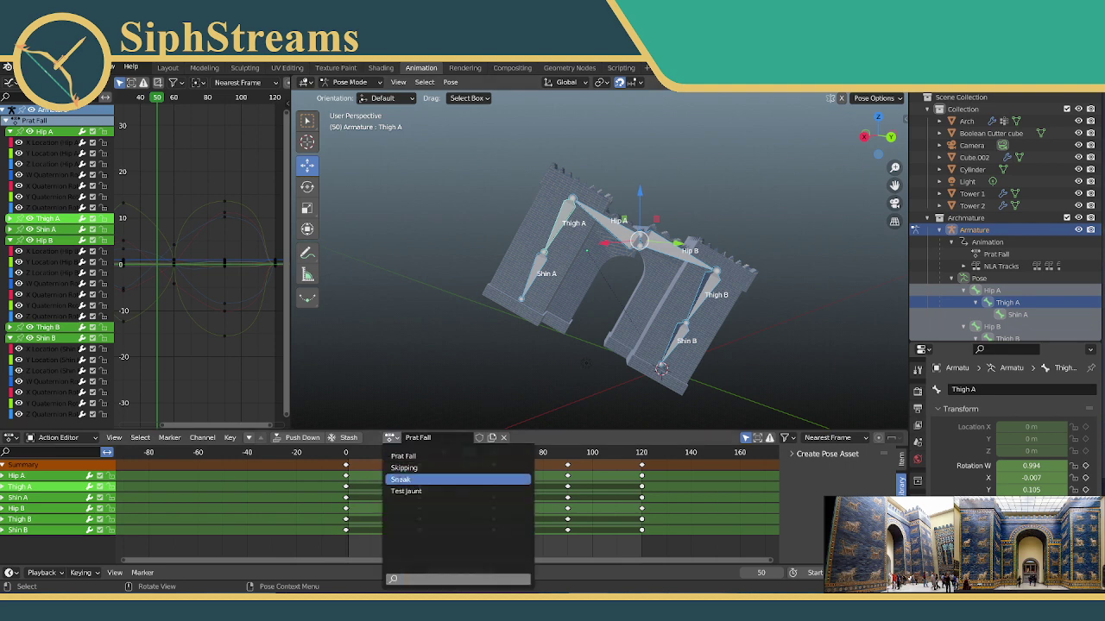
pyautogui.click(458, 479)
pyautogui.moveTo(321, 180); pyautogui.dragTo(350, 217, button='middle')
pyautogui.scroll(-4, 518, 251)
pyautogui.scroll(4, 552, 259)
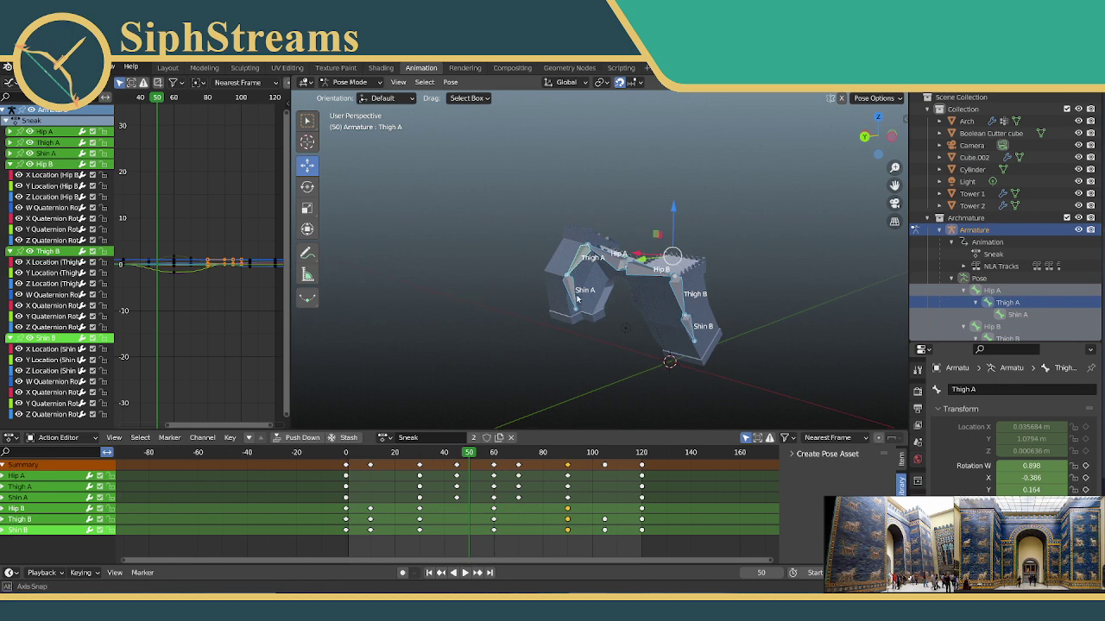
pyautogui.moveTo(574, 263); pyautogui.dragTo(589, 279, button='middle')
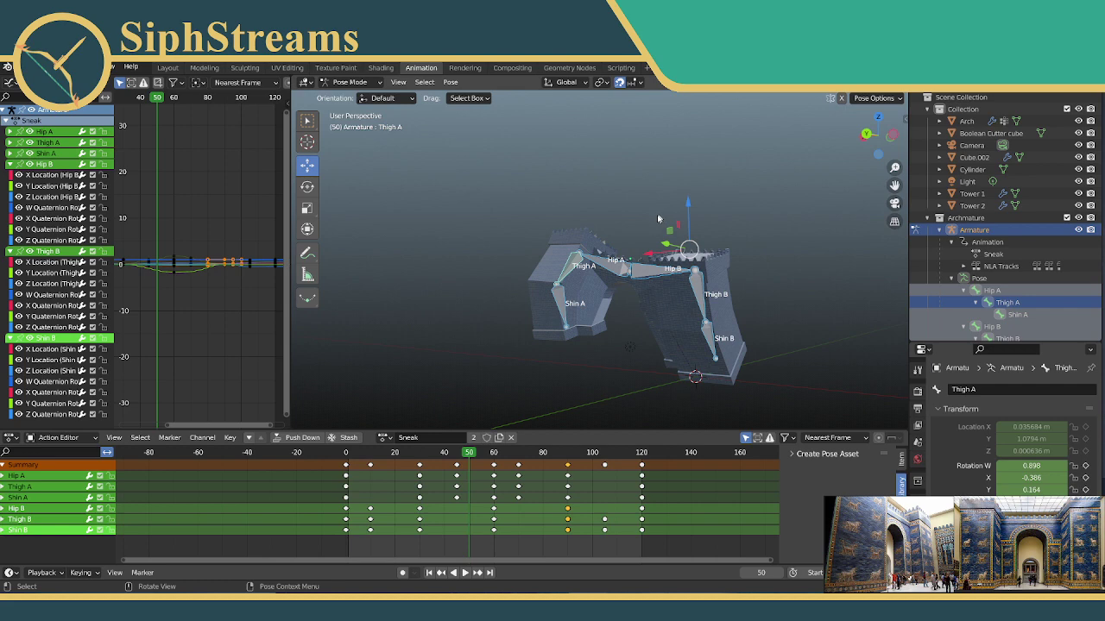
pyautogui.scroll(2, 659, 212)
pyautogui.moveTo(690, 345); pyautogui.dragTo(712, 338, button='middle')
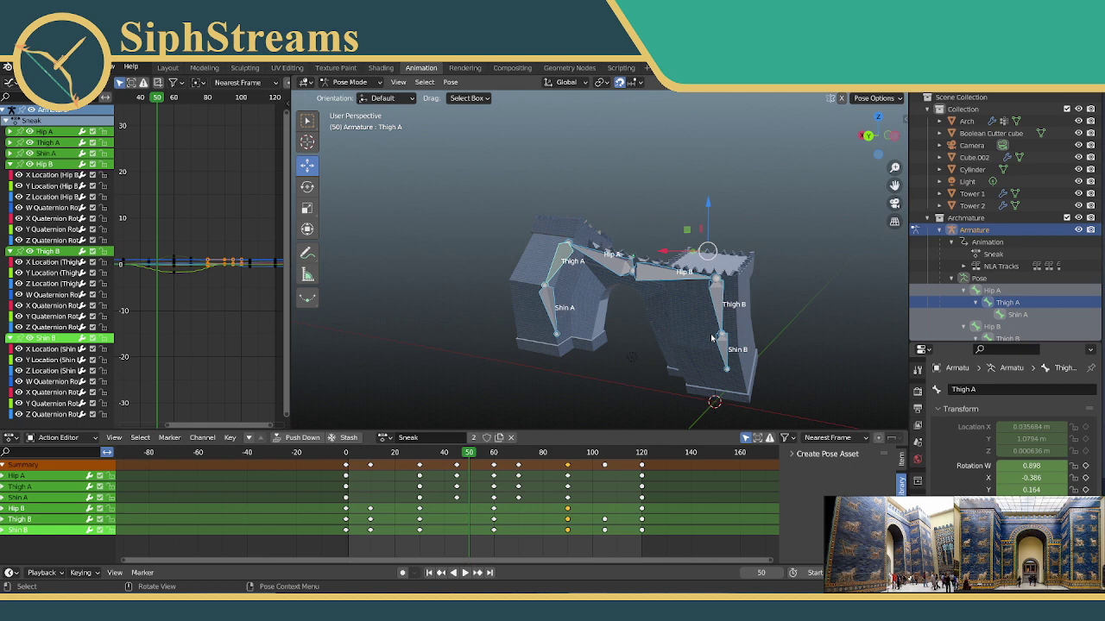
pyautogui.moveTo(721, 308); pyautogui.dragTo(659, 305, button='middle')
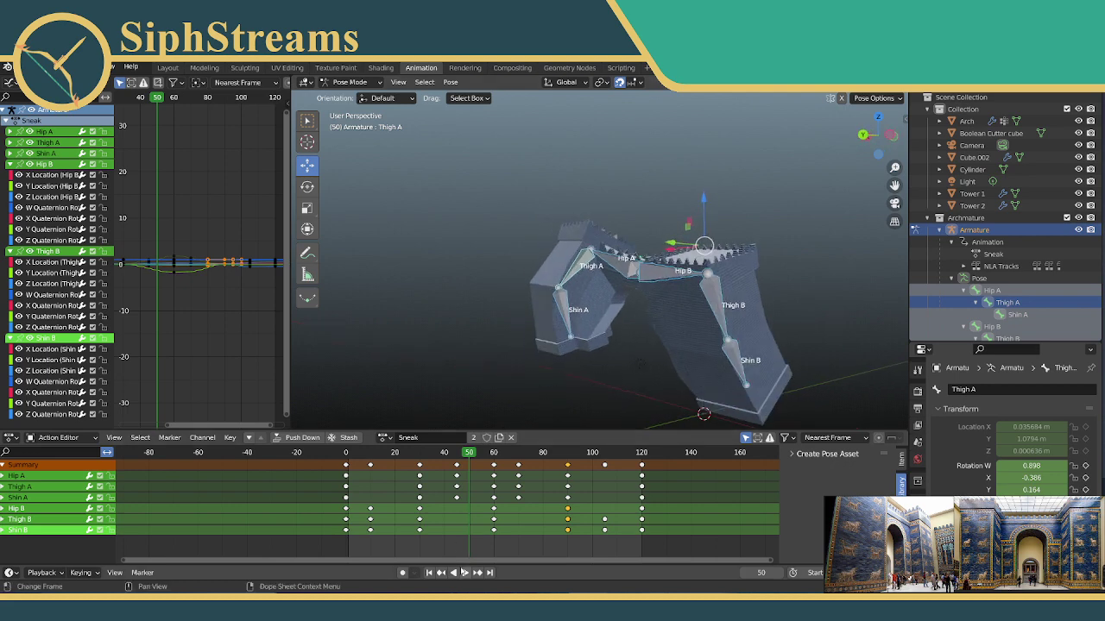
# Play the walk cycle, switch to Layout, and split the 3D area into two side-by-side views.
pyautogui.click(464, 573)
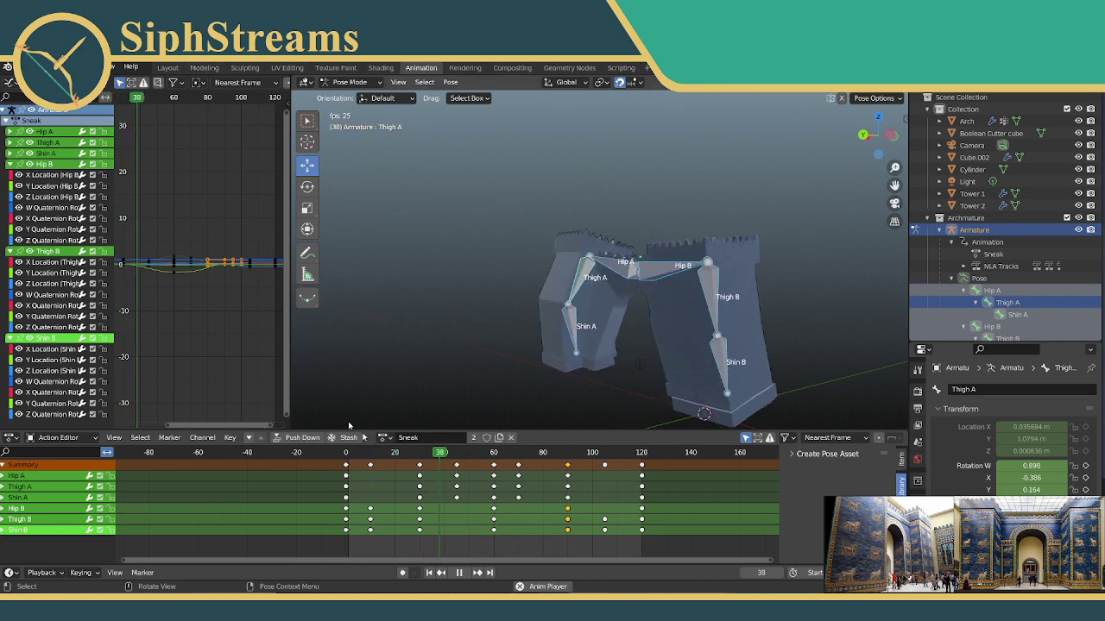
pyautogui.click(167, 68)
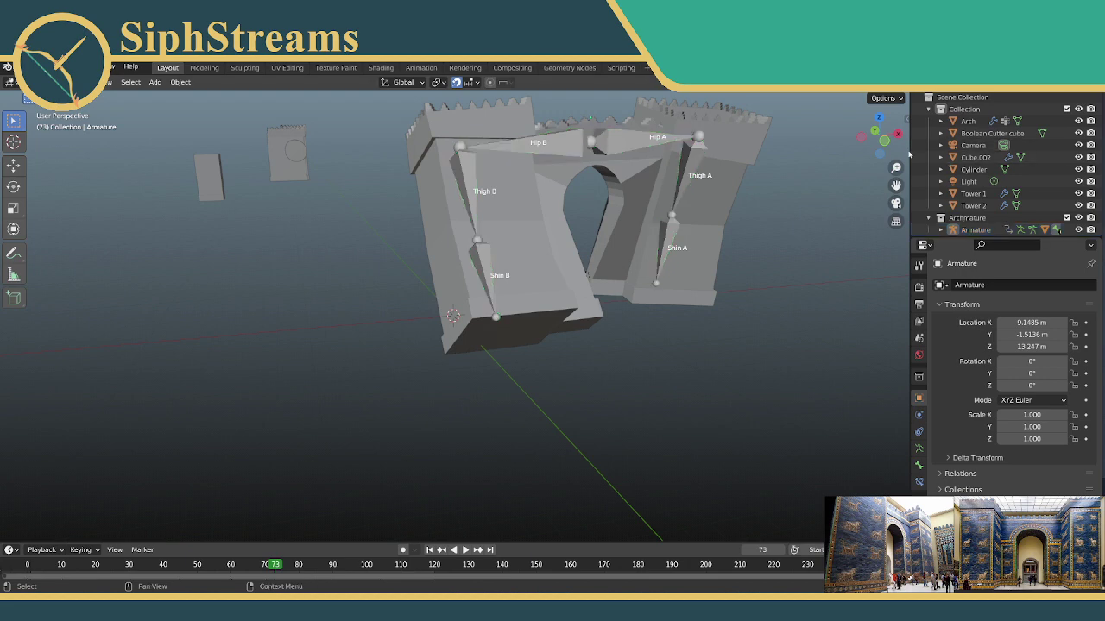
pyautogui.moveTo(909, 154)
pyautogui.mouseDown()
pyautogui.moveTo(592, 149)
pyautogui.moveTo(899, 146)
pyautogui.mouseUp()
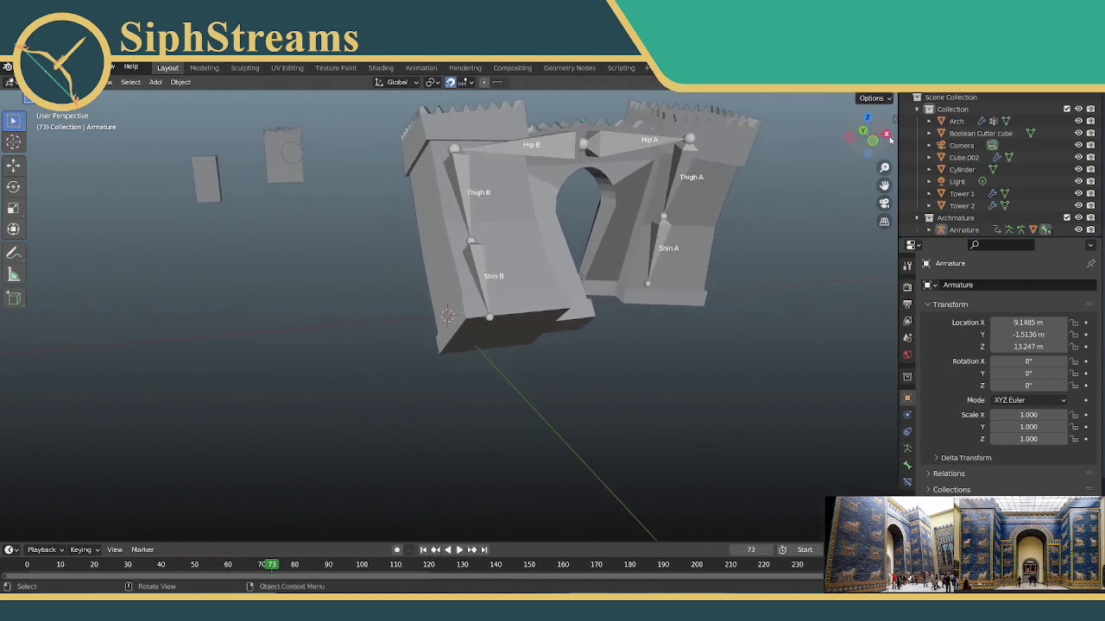
pyautogui.moveTo(896, 95); pyautogui.dragTo(434, 129)
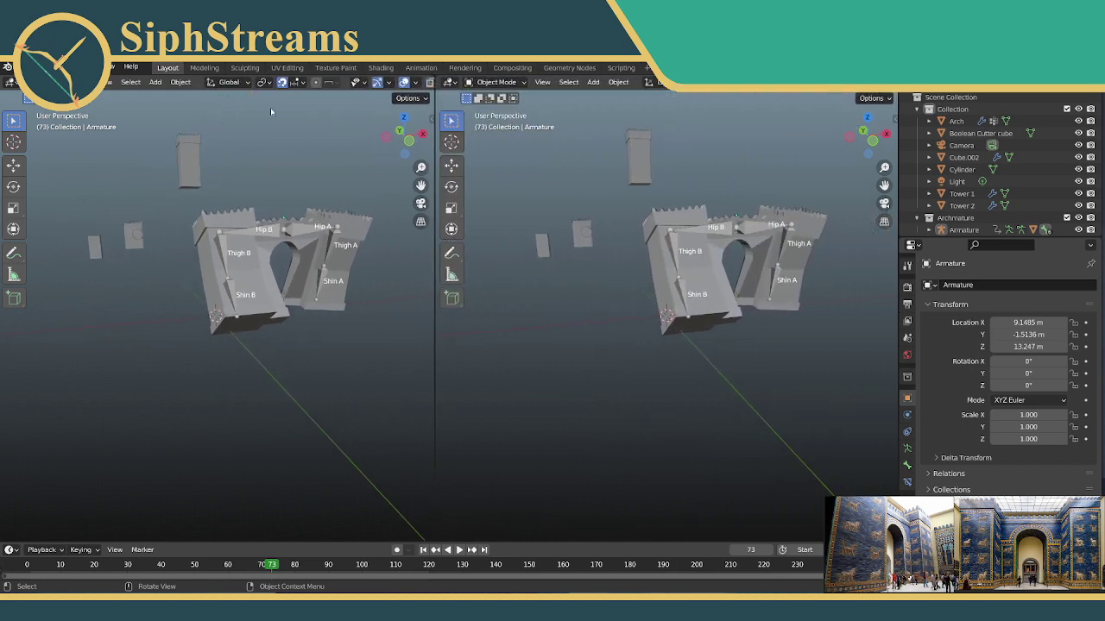
# In the left view, turn off overlays, look through the scene camera, and play the animation.
pyautogui.moveTo(249, 214); pyautogui.dragTo(206, 111, button='middle')
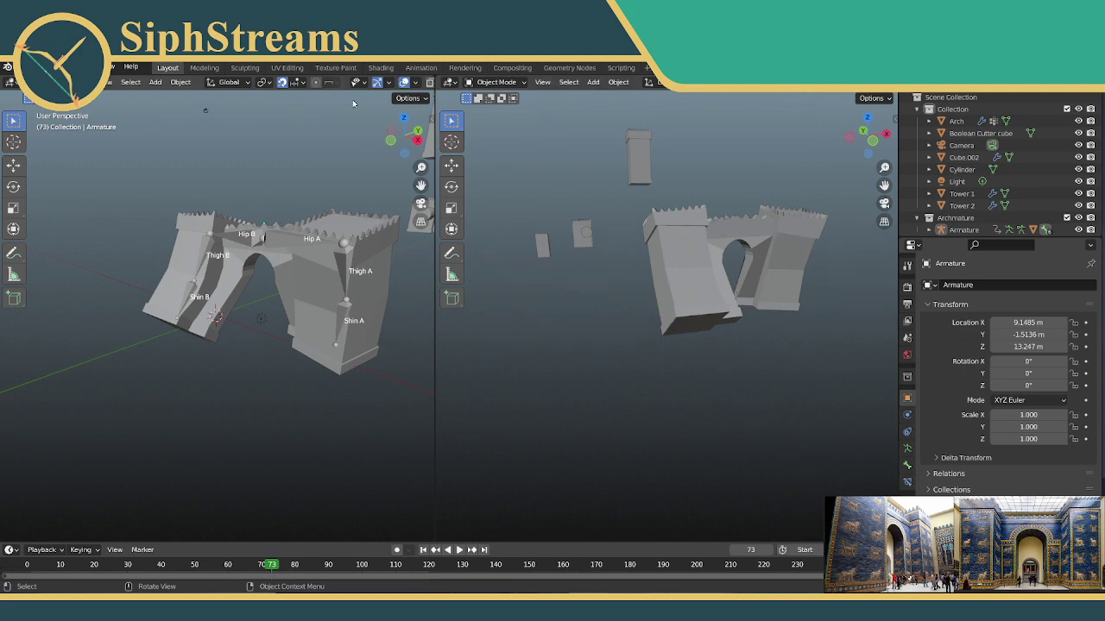
pyautogui.click(403, 82)
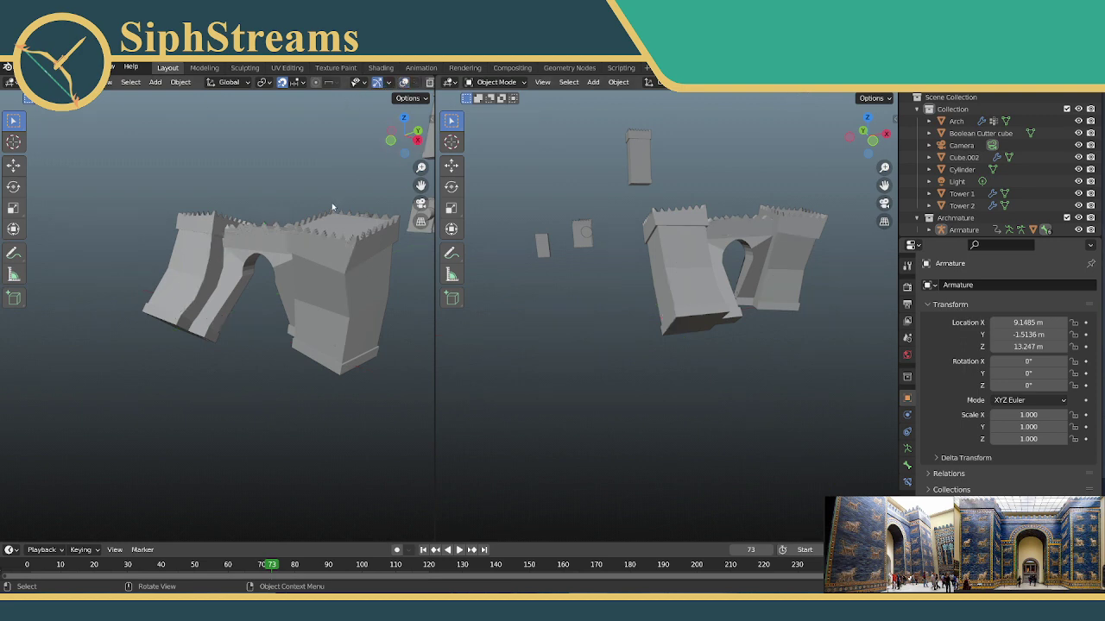
pyautogui.scroll(2, 286, 259)
pyautogui.scroll(-5, 285, 259)
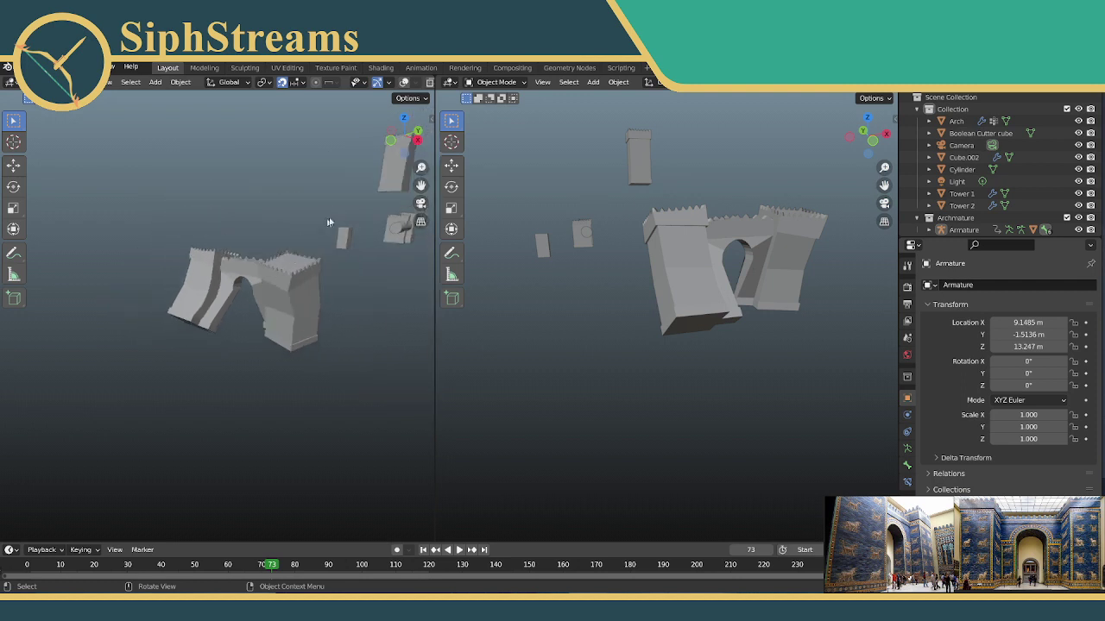
pyautogui.click(420, 204)
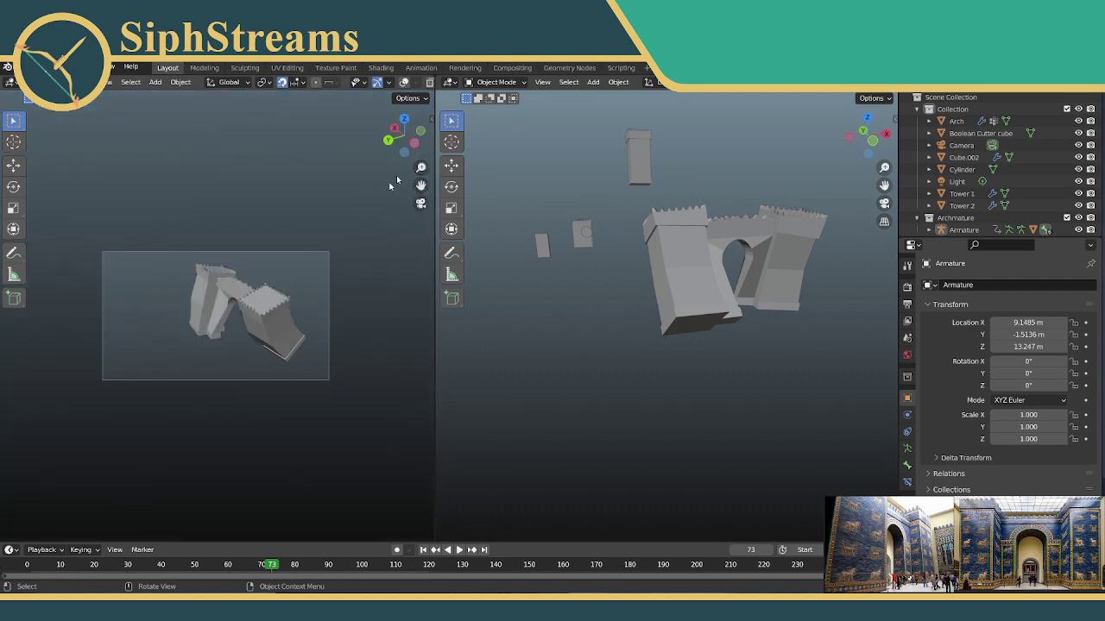
pyautogui.click(458, 550)
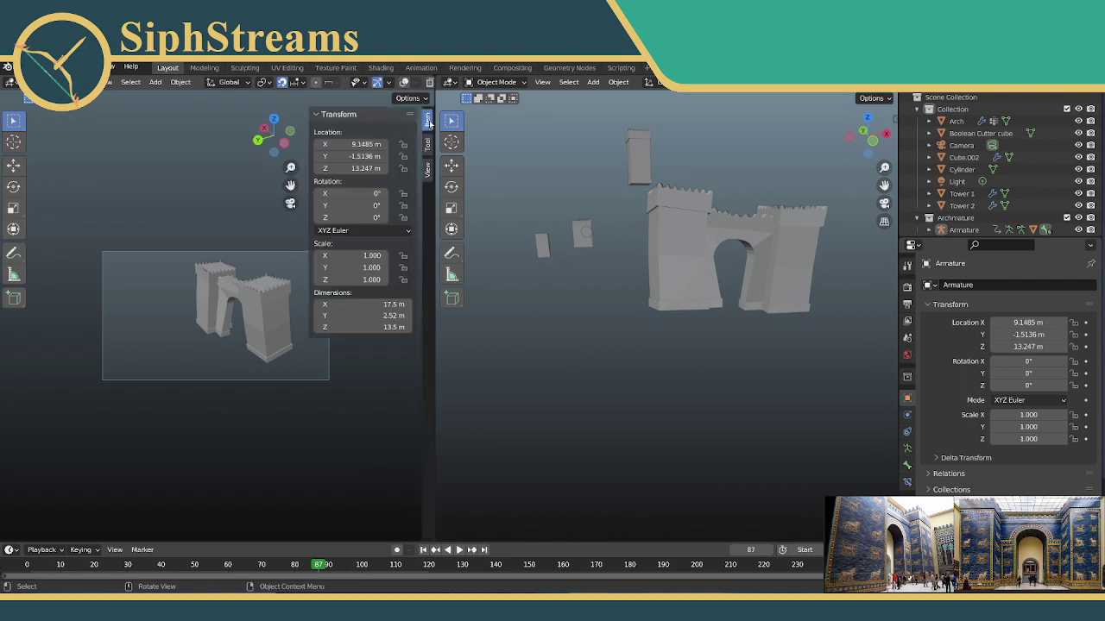
# Enable Lock Camera to View in the left sidebar's View tab and orbit to re-aim the camera.
pyautogui.click(430, 118)
pyautogui.click(427, 166)
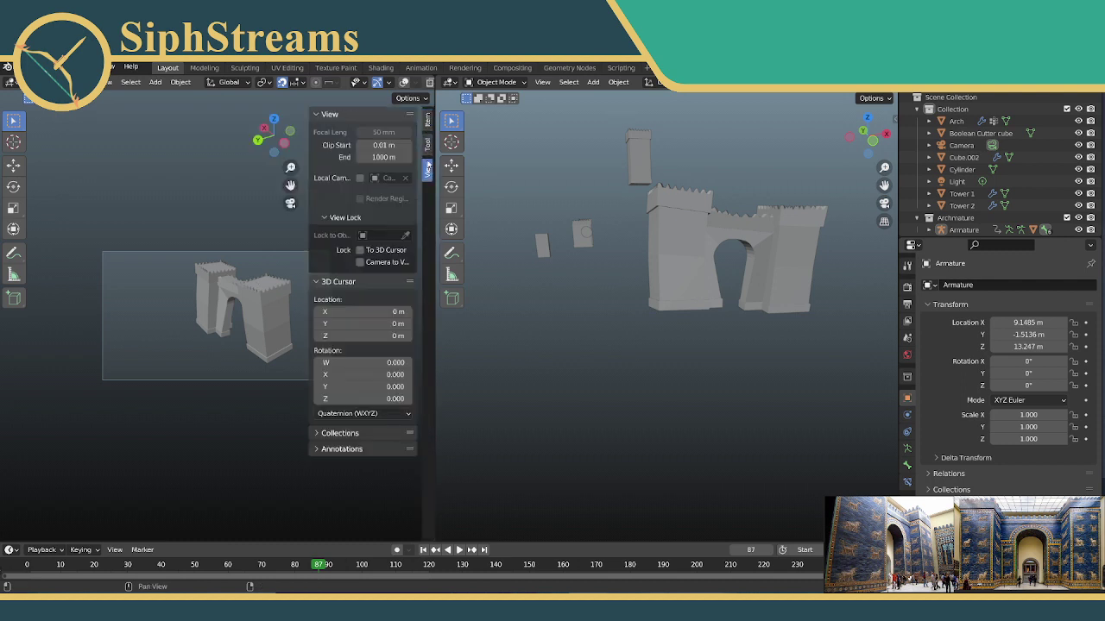
pyautogui.click(360, 252)
pyautogui.moveTo(223, 229); pyautogui.dragTo(228, 155, button='middle')
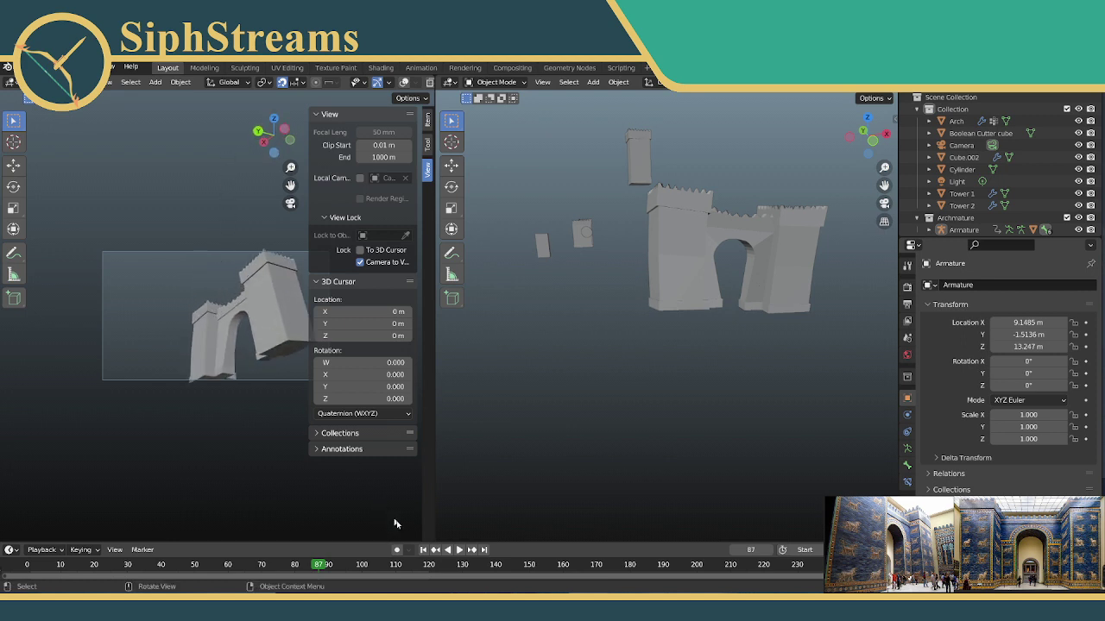
# Play the gate animation and orbit the left camera view around the gate.
pyautogui.click(459, 551)
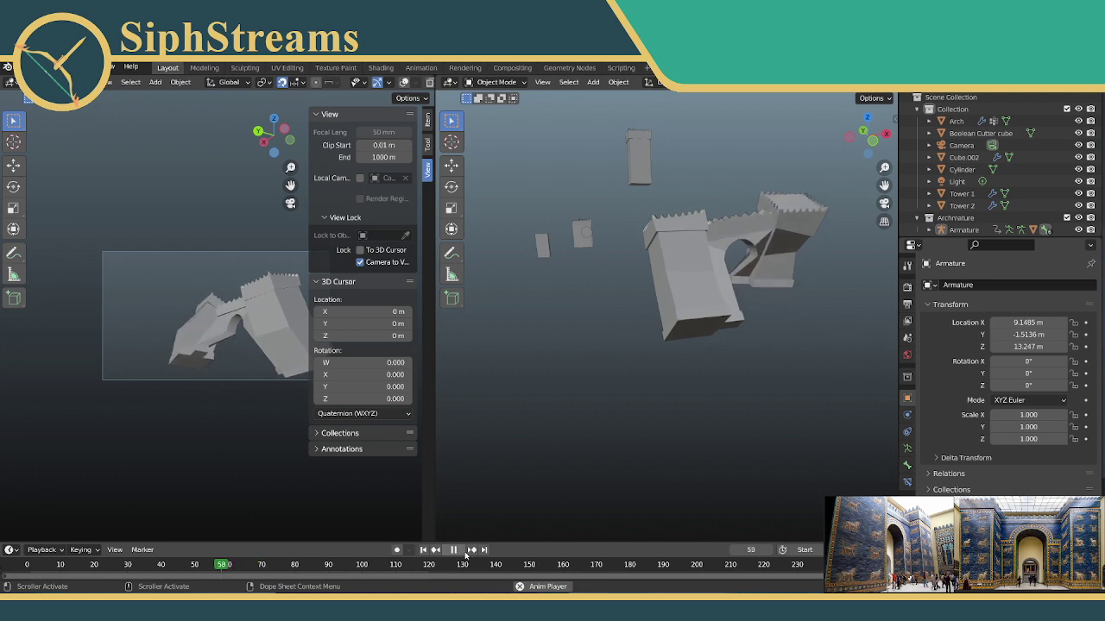
pyautogui.click(461, 551)
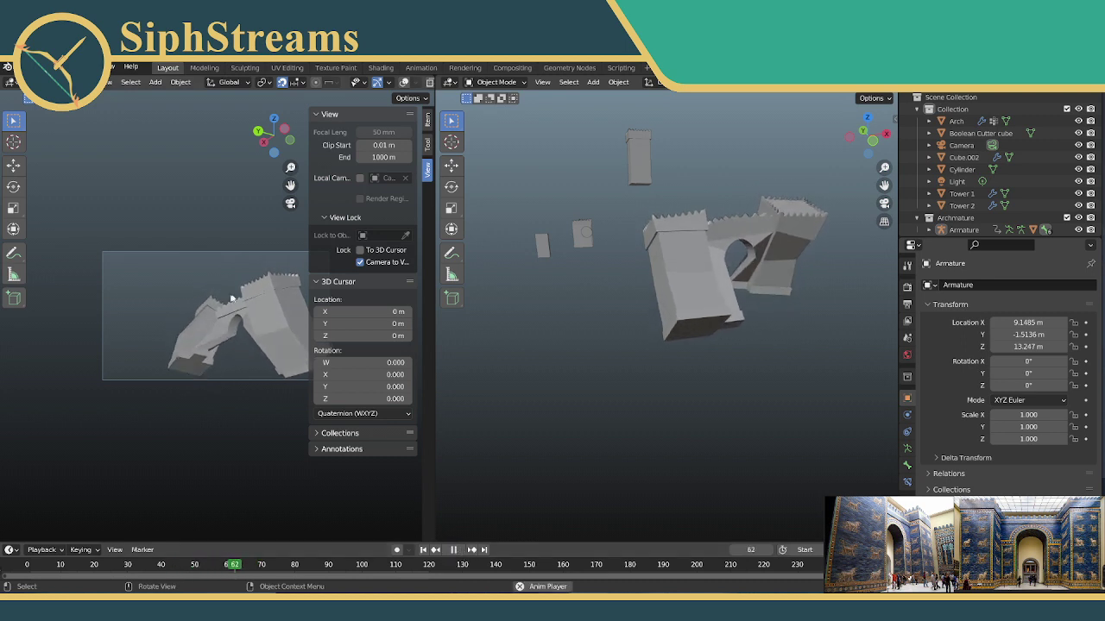
pyautogui.moveTo(247, 290); pyautogui.dragTo(219, 318, button='middle')
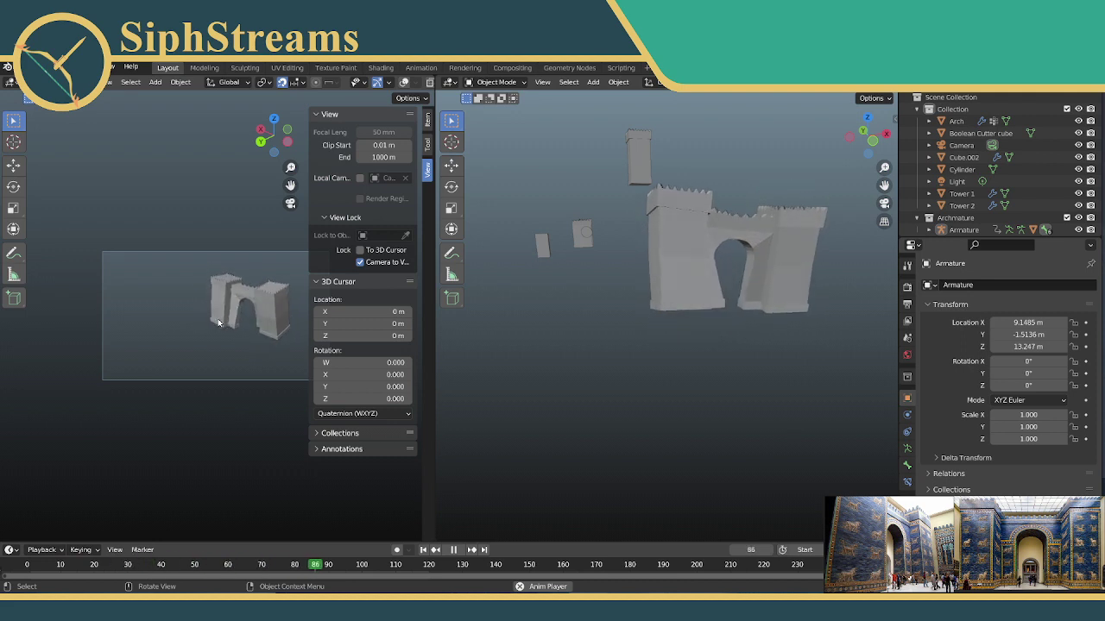
# Collapse the sidebar's View and 3D Cursor sections in the left viewport.
pyautogui.click(388, 114)
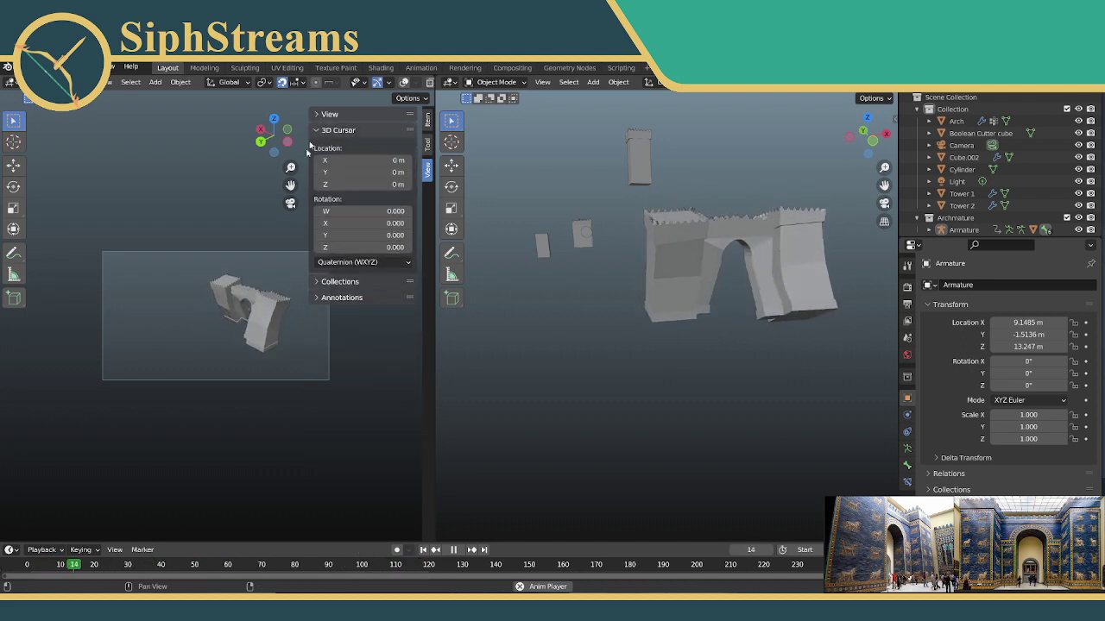
pyautogui.click(421, 99)
pyautogui.click(316, 129)
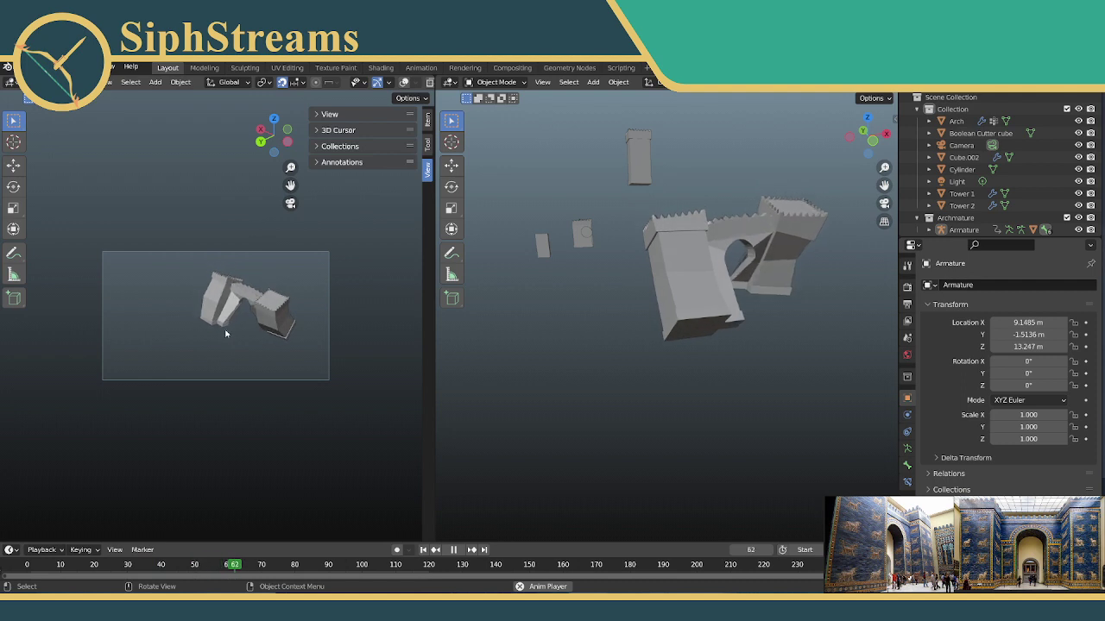
pyautogui.moveTo(245, 321); pyautogui.dragTo(241, 326, button='middle')
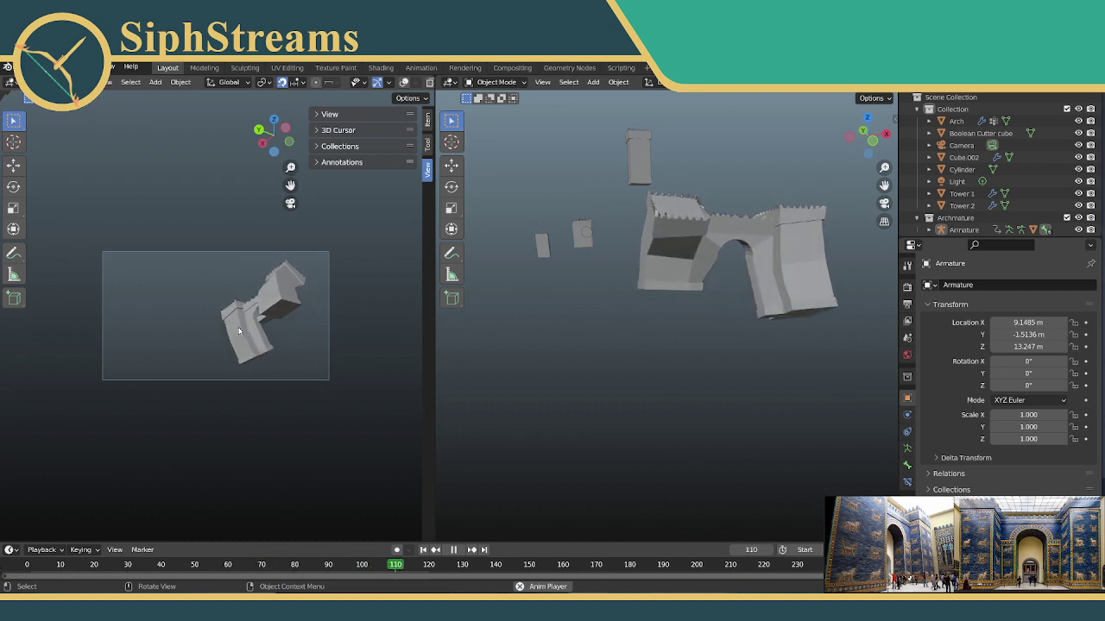
# Orbit the left camera view, box-select parts of the gate, then deselect Arch.
pyautogui.moveTo(239, 330); pyautogui.dragTo(246, 402, button='middle')
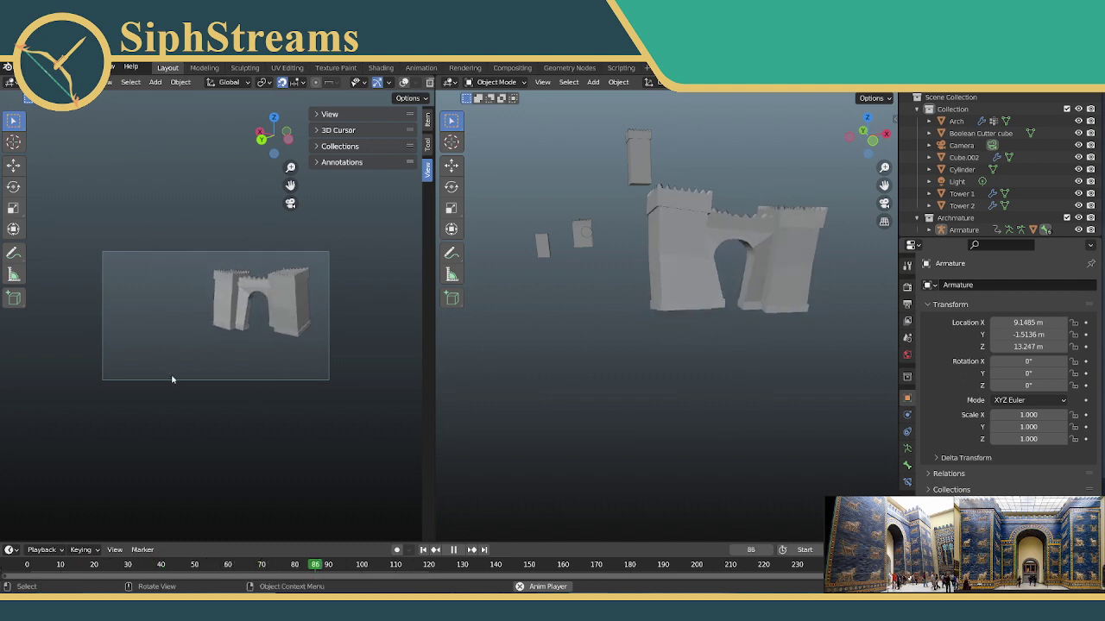
pyautogui.moveTo(177, 251); pyautogui.dragTo(174, 421)
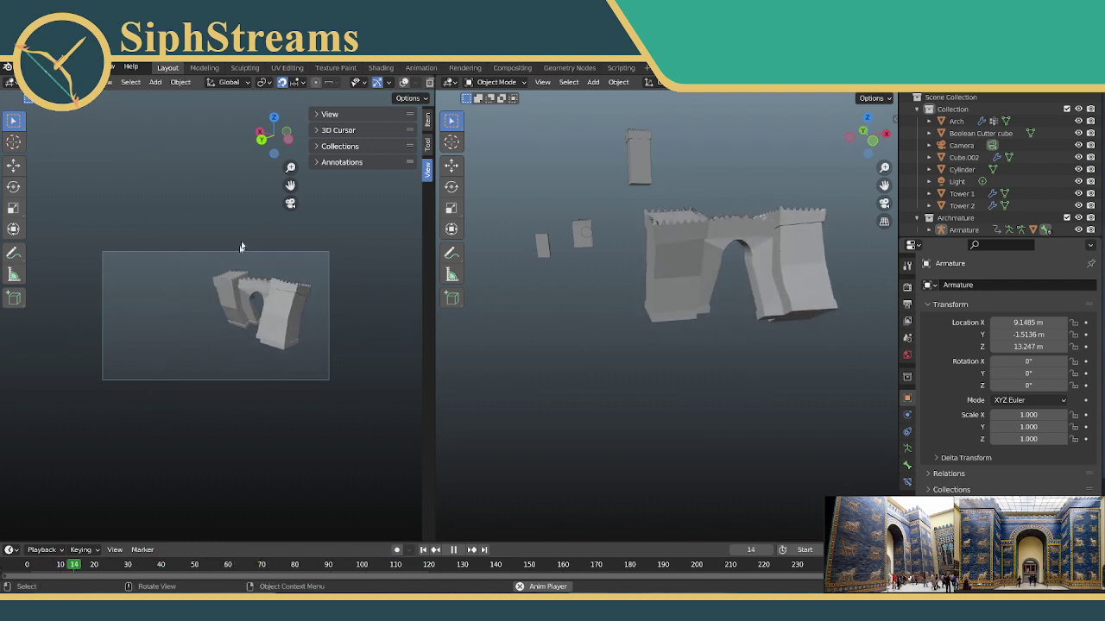
pyautogui.moveTo(250, 226); pyautogui.dragTo(249, 430)
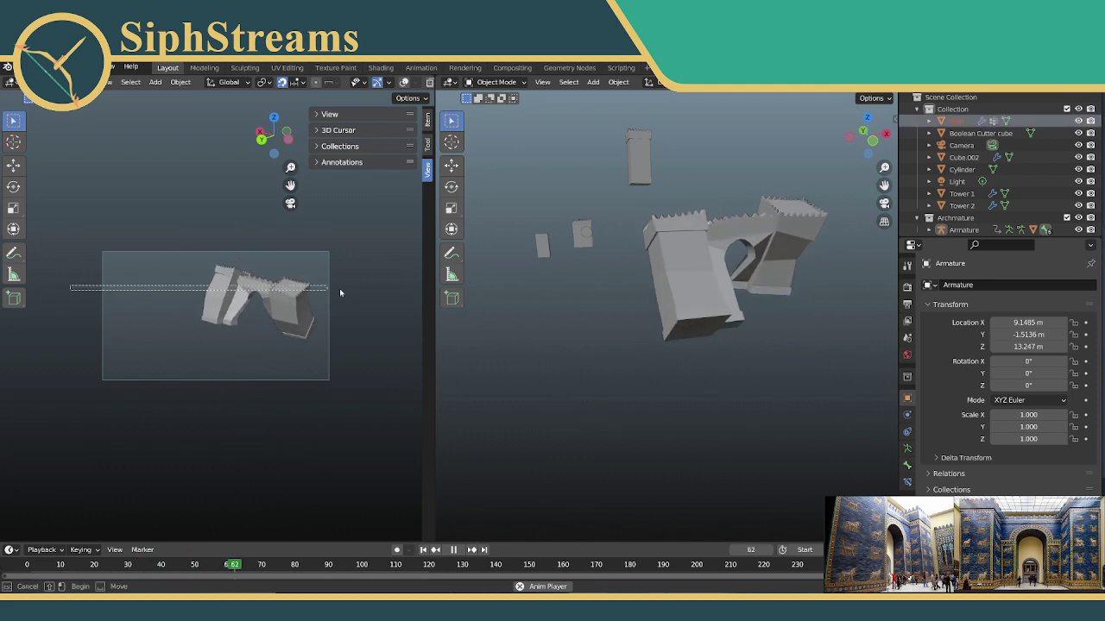
pyautogui.moveTo(99, 340); pyautogui.dragTo(402, 333)
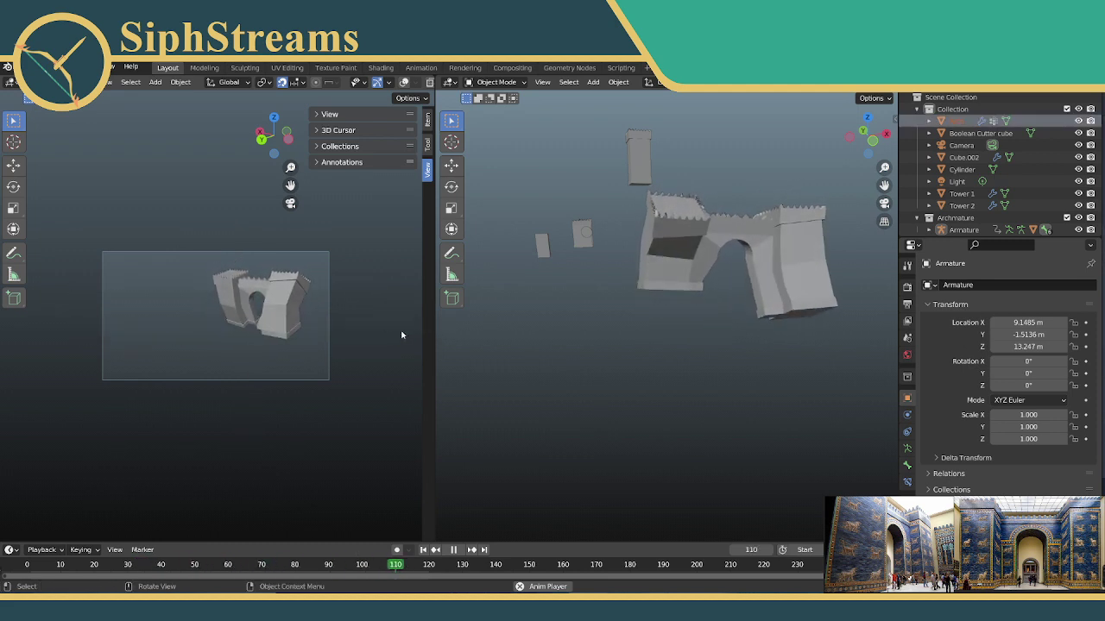
pyautogui.click(361, 336)
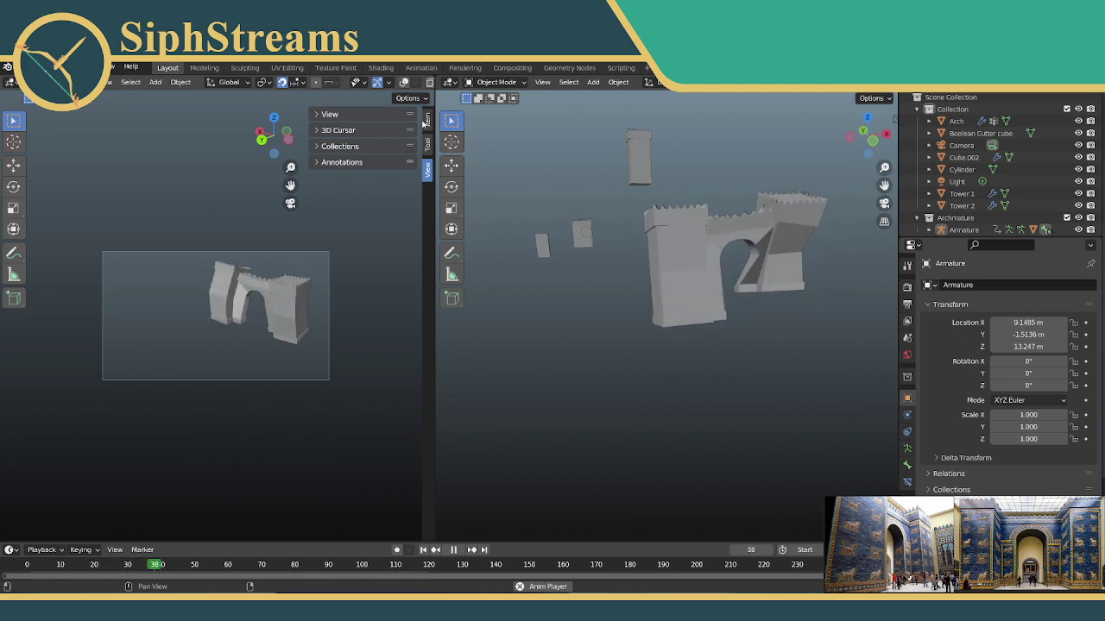
# Turn off Lock Camera to View, then return the left view to the camera and zoom in.
pyautogui.click(358, 115)
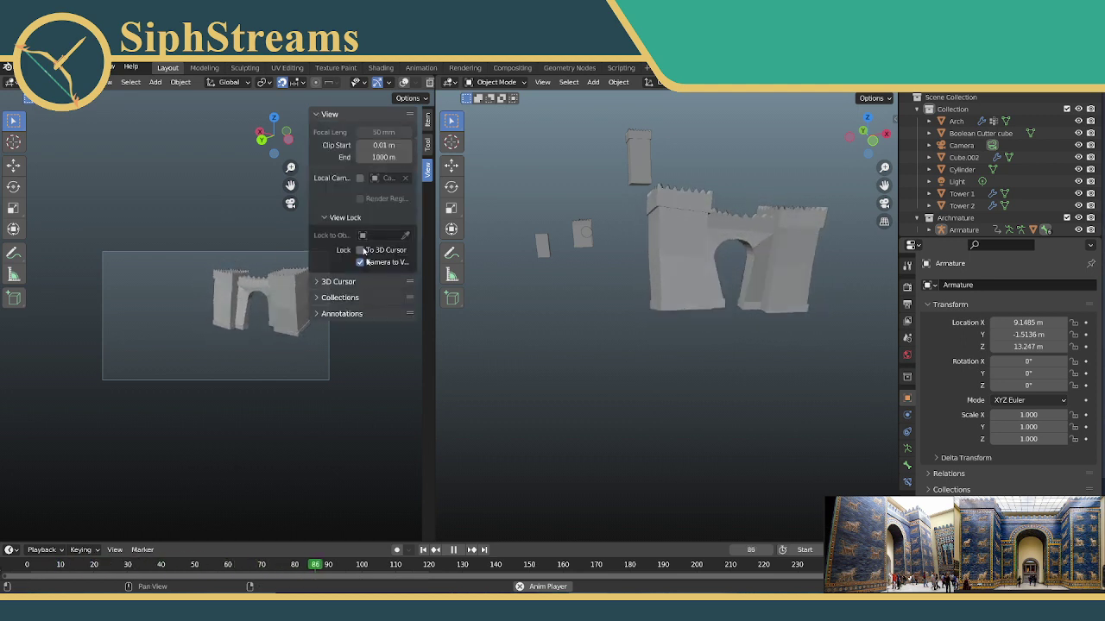
pyautogui.click(360, 262)
pyautogui.moveTo(298, 310); pyautogui.dragTo(203, 220, button='middle')
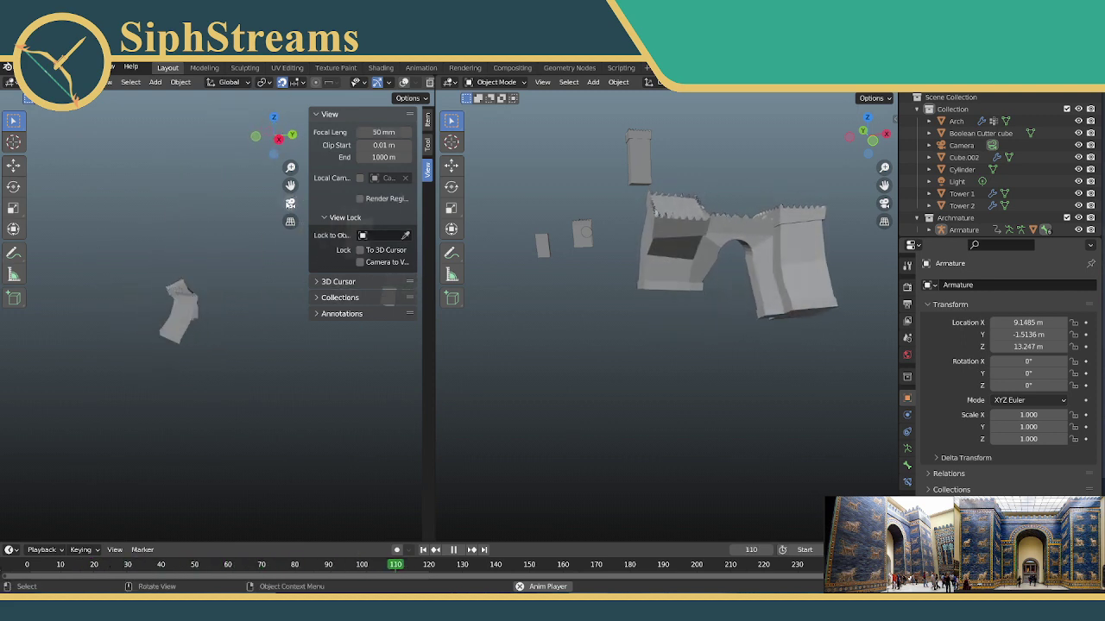
pyautogui.press('KP_0')
pyautogui.scroll(2, 242, 345)
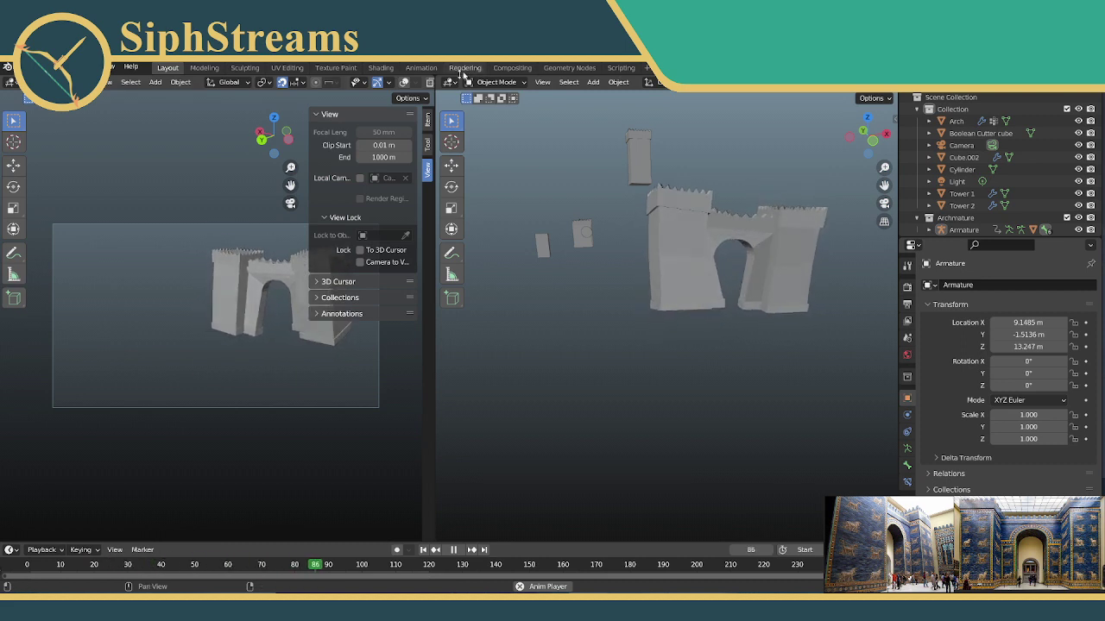
pyautogui.click(317, 118)
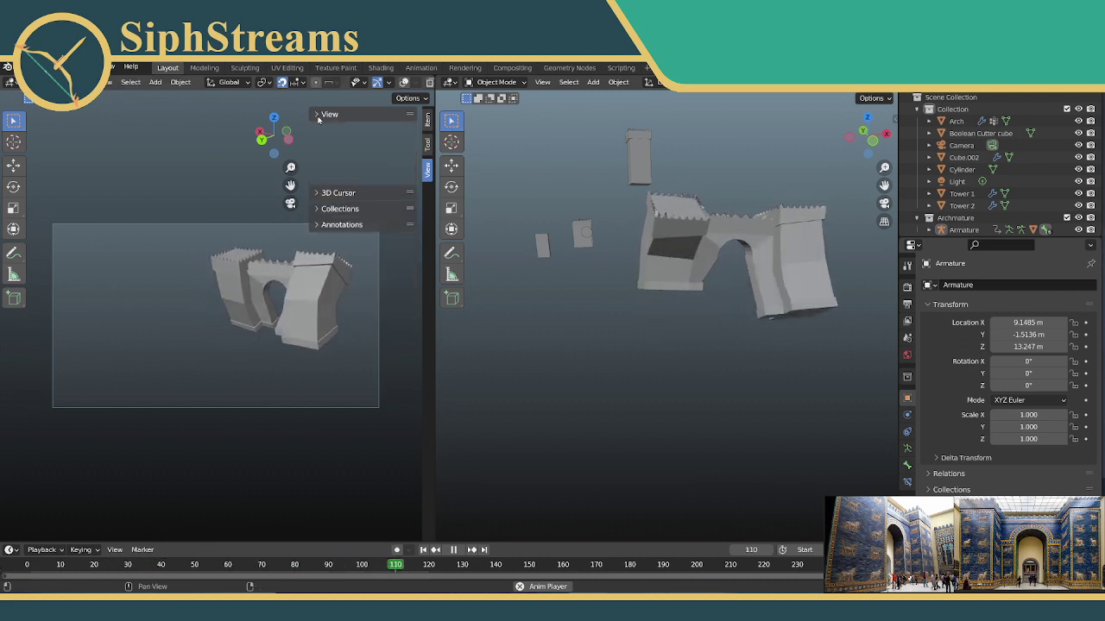
# Inspect the Item tab's Transform and Options, then widen the right viewport by dragging the divider.
pyautogui.click(427, 118)
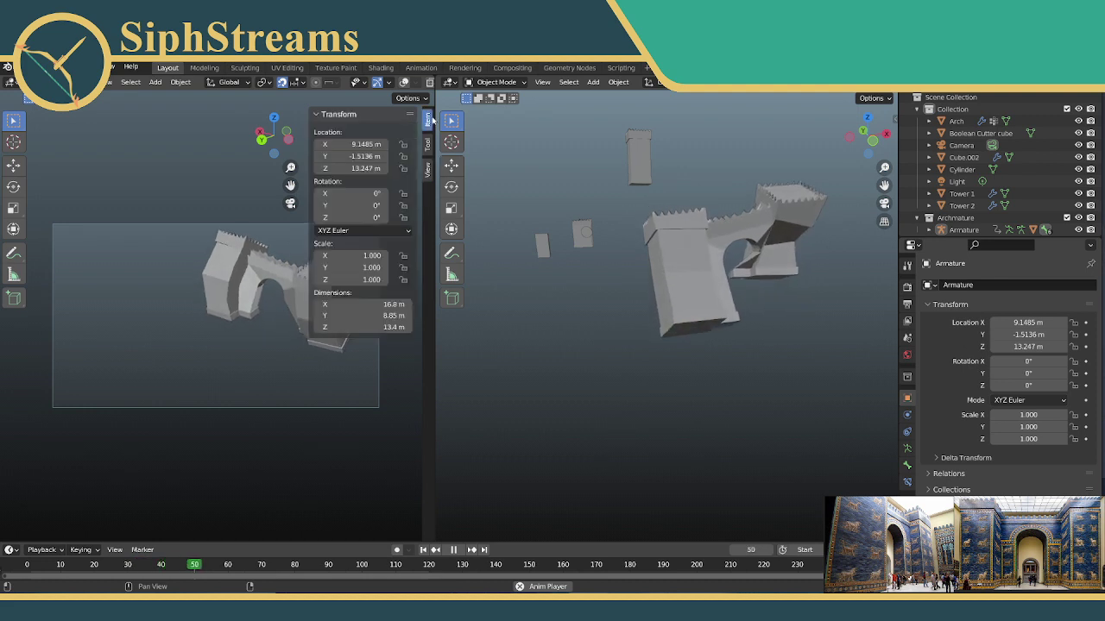
pyautogui.click(336, 114)
pyautogui.click(424, 99)
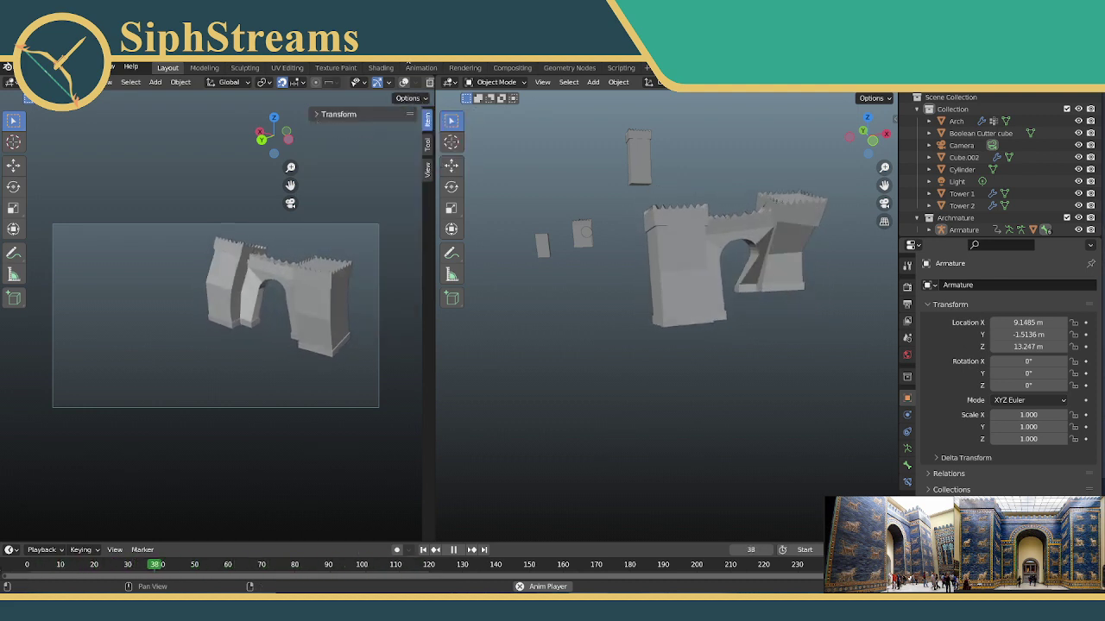
pyautogui.click(337, 114)
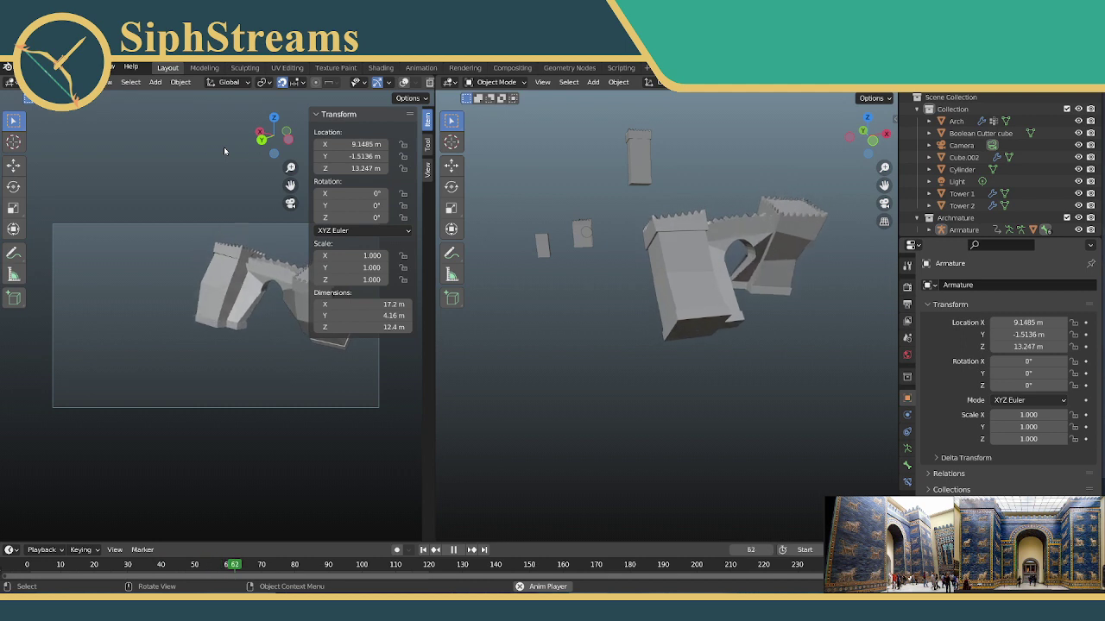
pyautogui.click(315, 115)
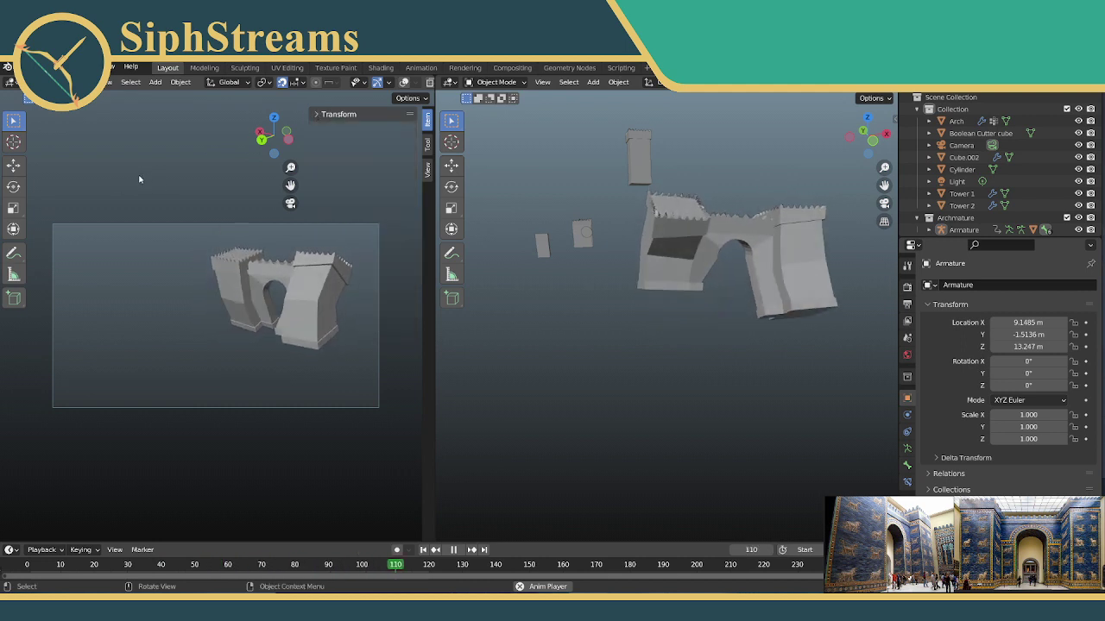
pyautogui.click(425, 100)
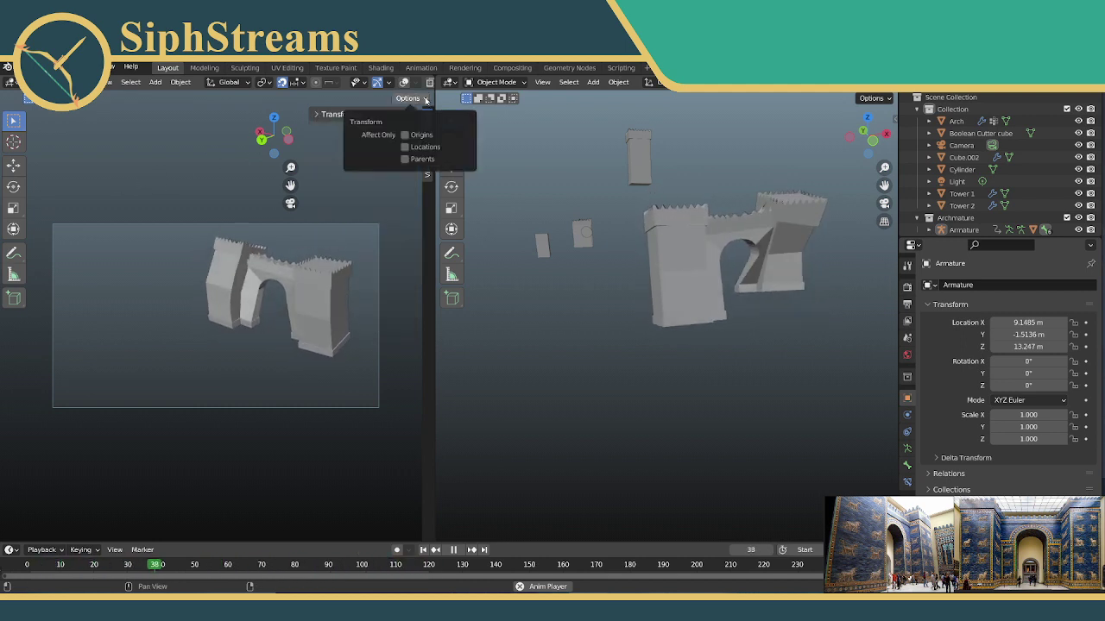
pyautogui.moveTo(434, 98); pyautogui.dragTo(392, 78)
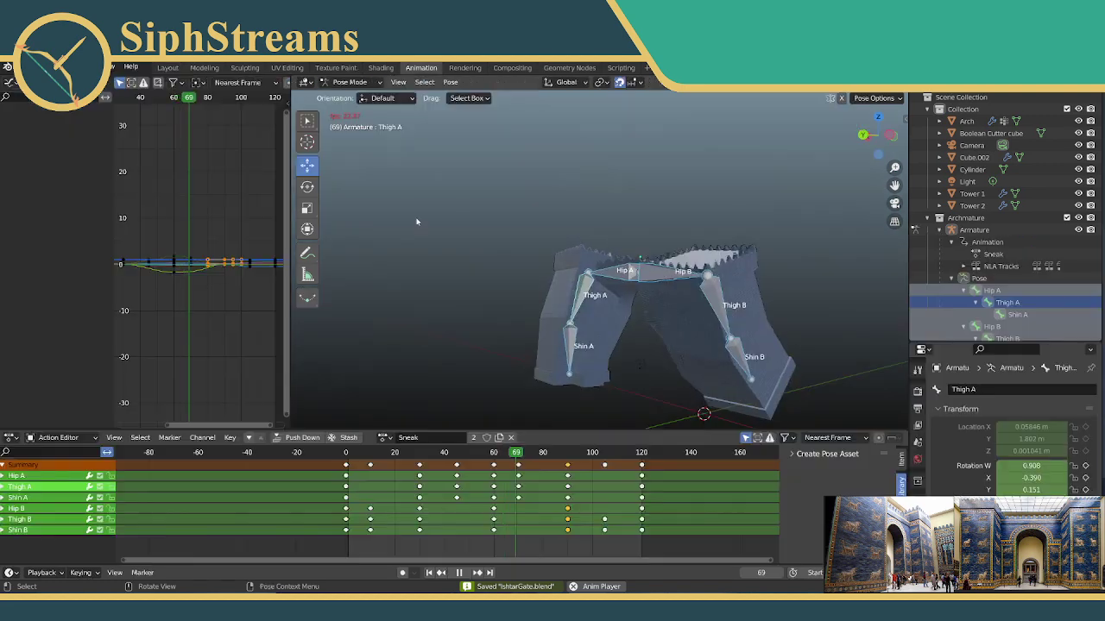
# Switch the armature's action to Prat Fall, then Test Jaunt, then back to Prat Fall.
pyautogui.click(383, 438)
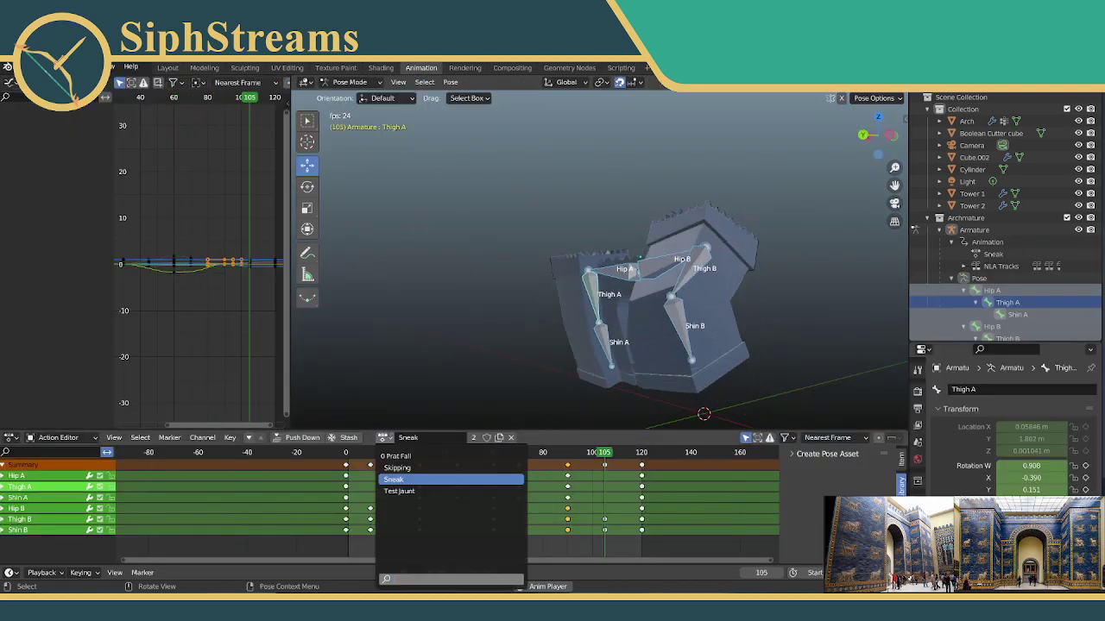
pyautogui.click(397, 456)
pyautogui.click(389, 438)
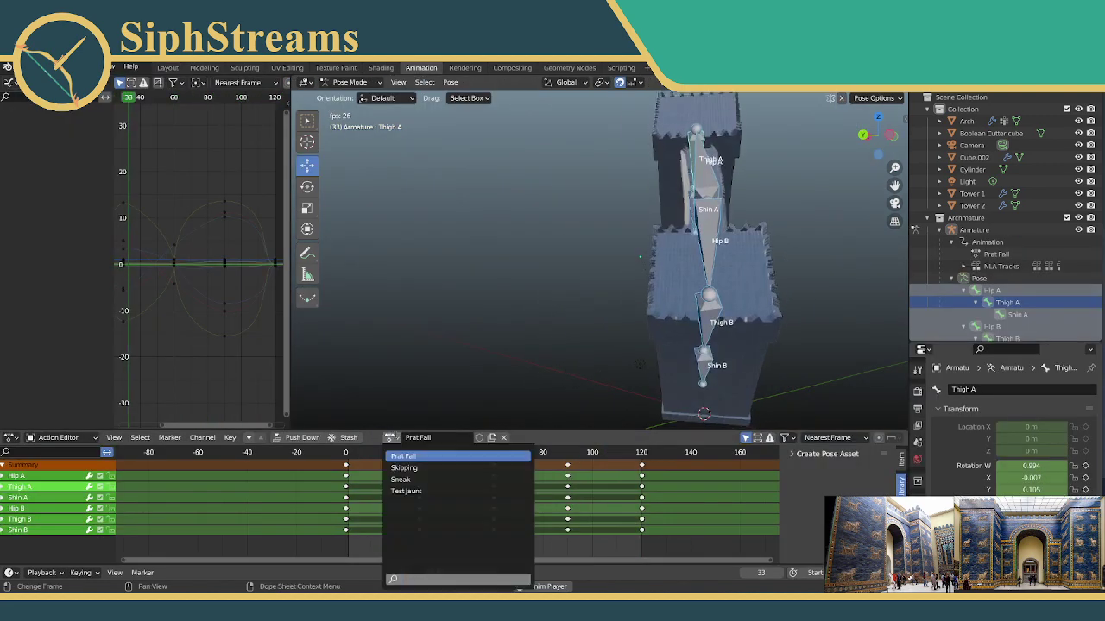
pyautogui.click(406, 491)
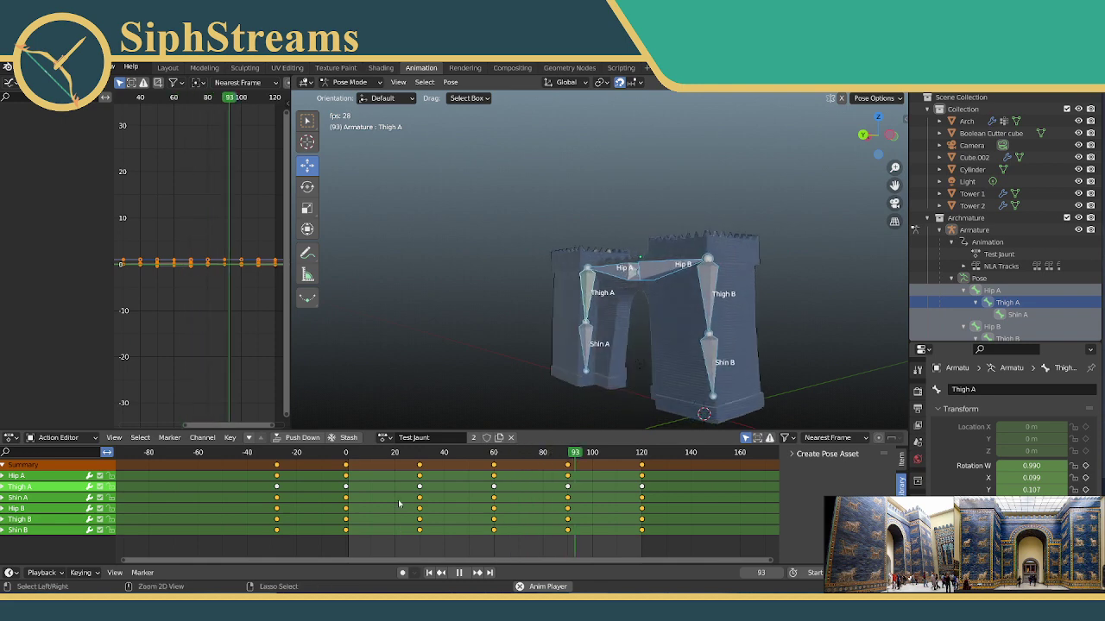
pyautogui.click(383, 438)
pyautogui.click(397, 456)
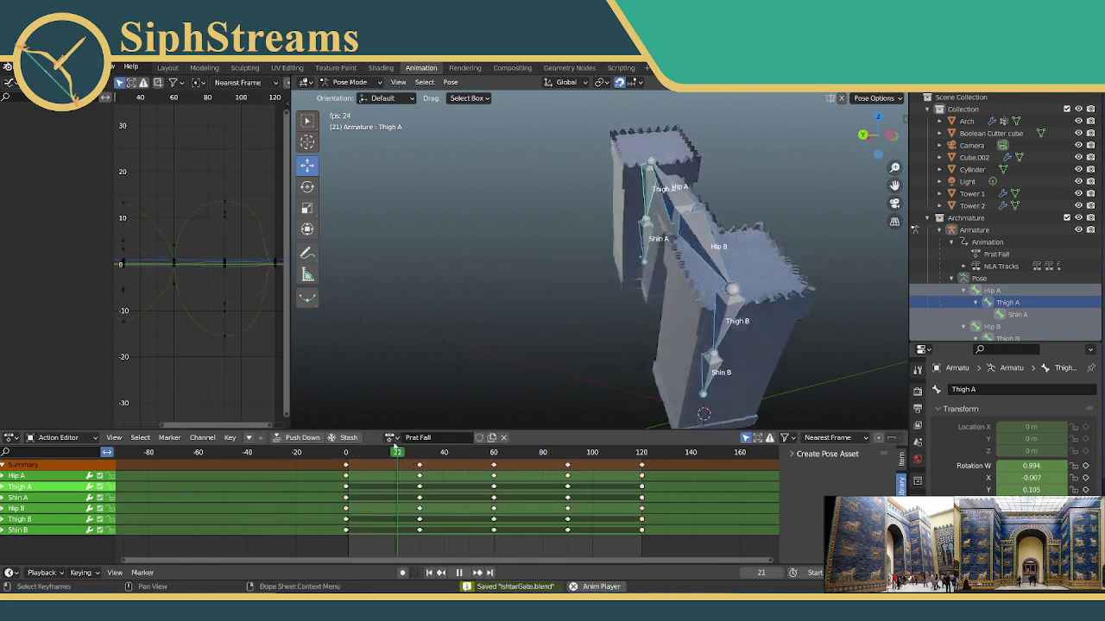
# Try Test Jaunt once more and settle the armature's action on Prat Fall.
pyautogui.click(389, 438)
pyautogui.click(406, 491)
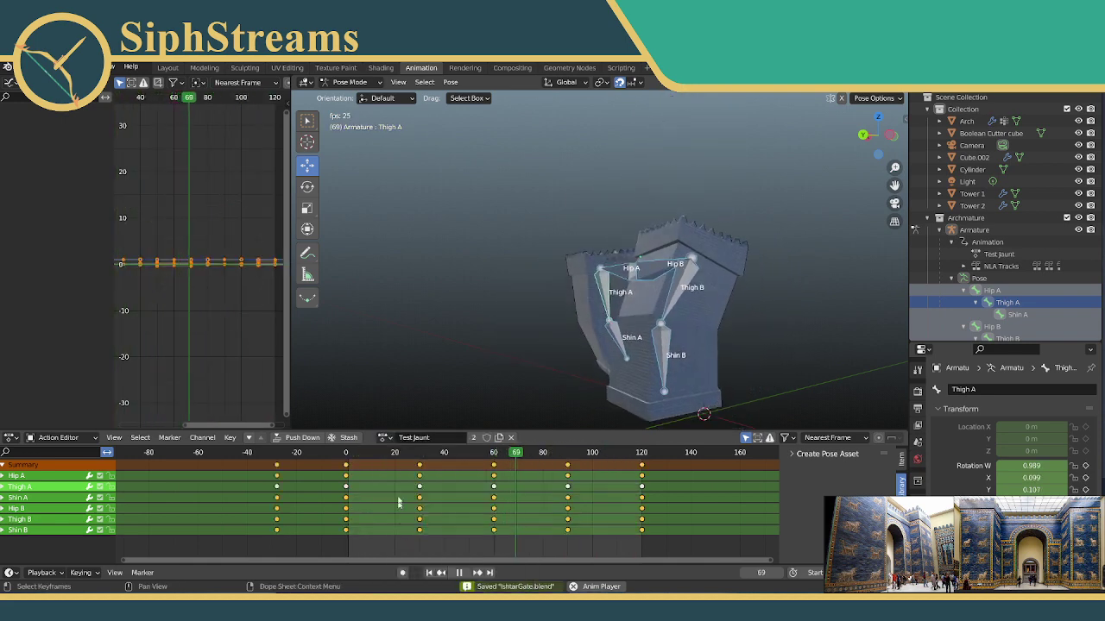
pyautogui.click(383, 437)
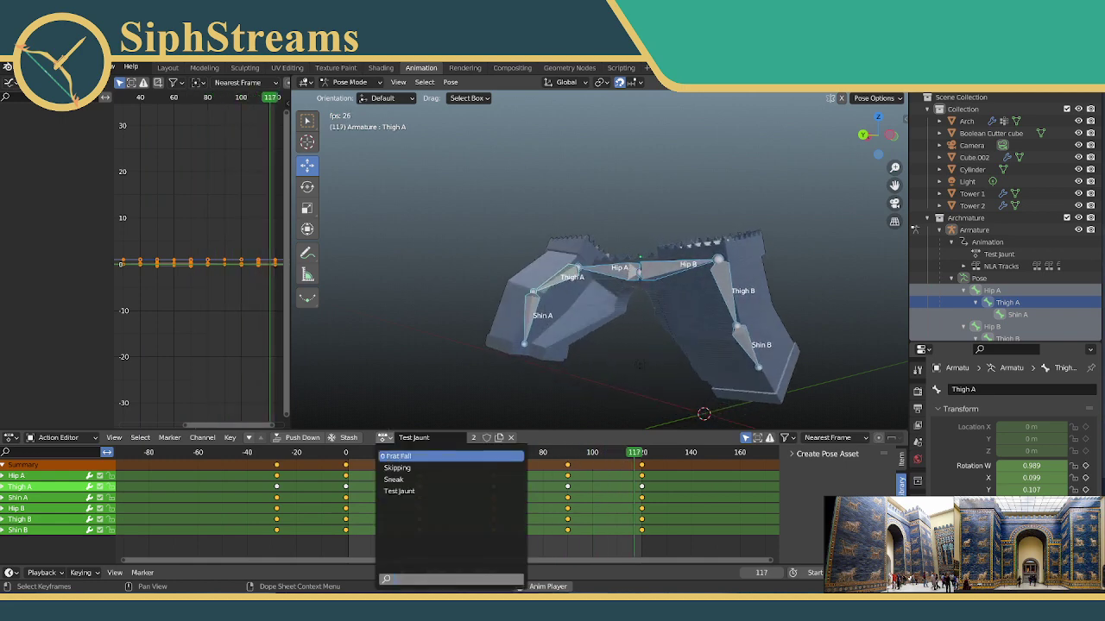
pyautogui.click(388, 456)
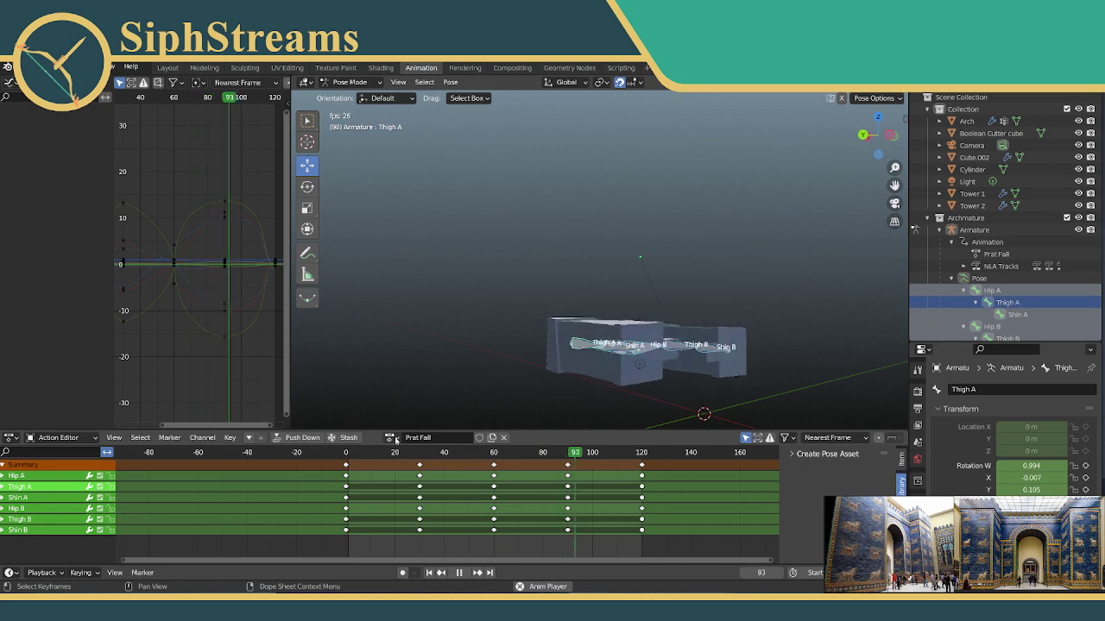
pyautogui.click(386, 437)
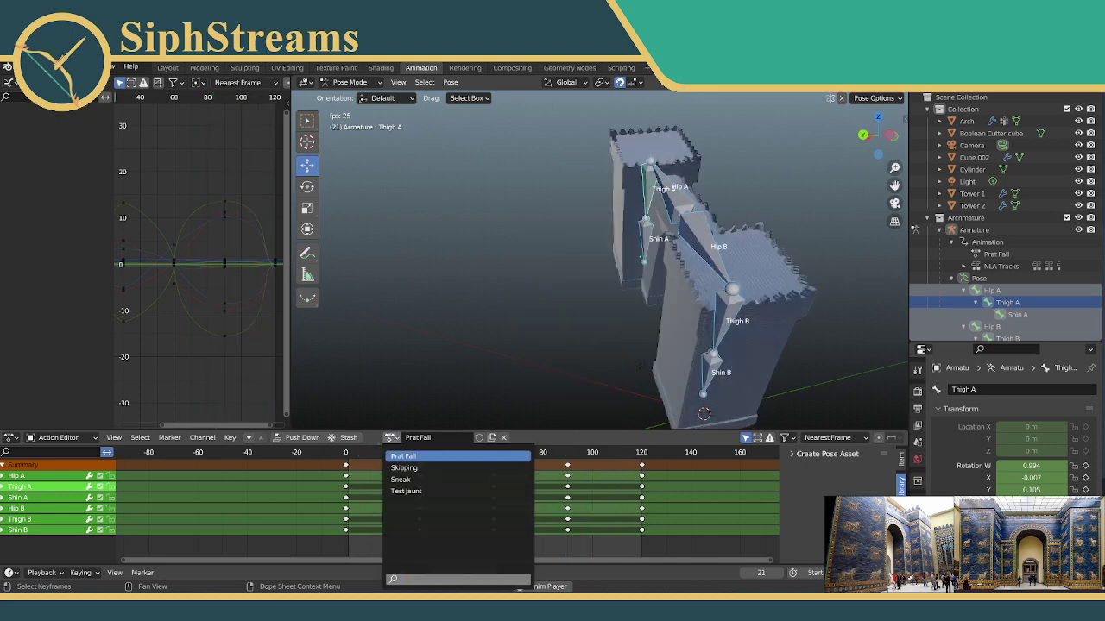
pyautogui.click(384, 437)
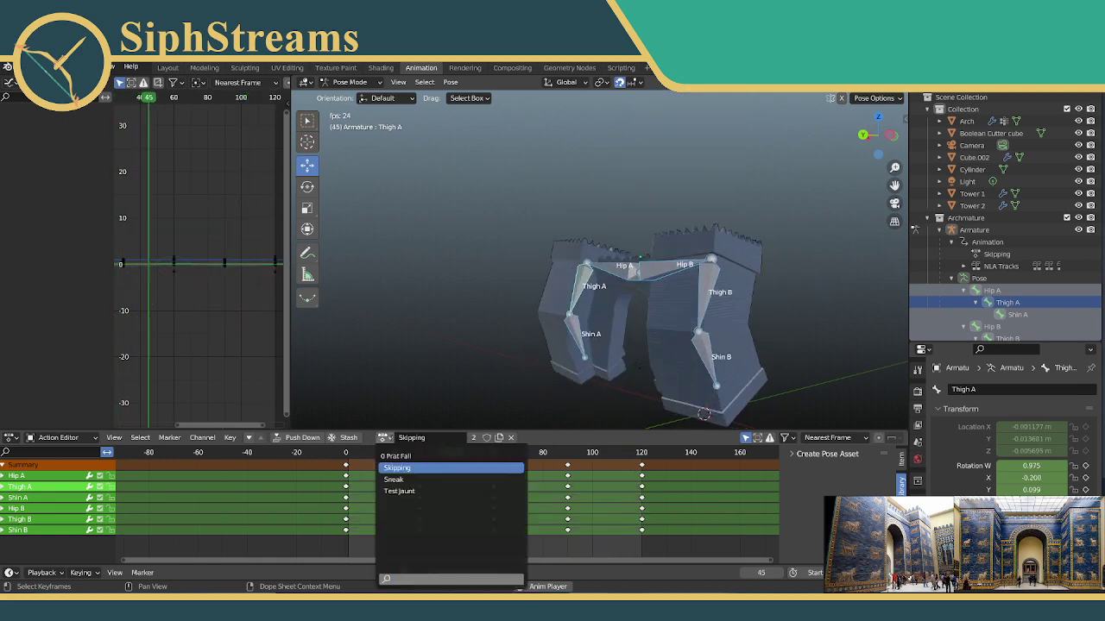
pyautogui.click(397, 456)
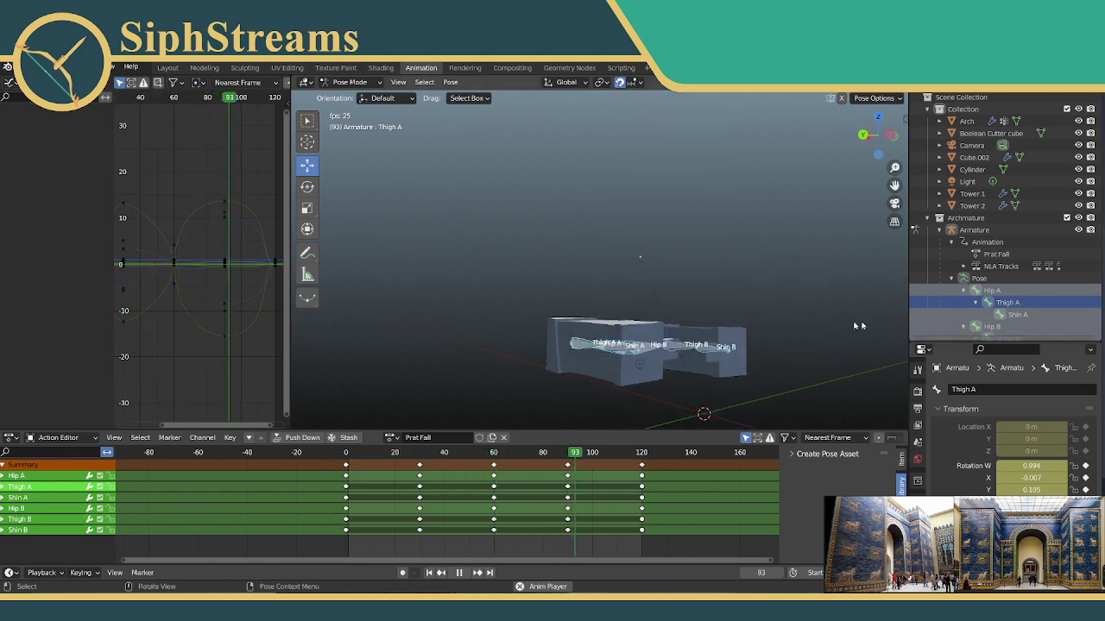
# Set the armature's action to Skipping and save IshtarGate.blend.
pyautogui.click(480, 438)
pyautogui.click(395, 468)
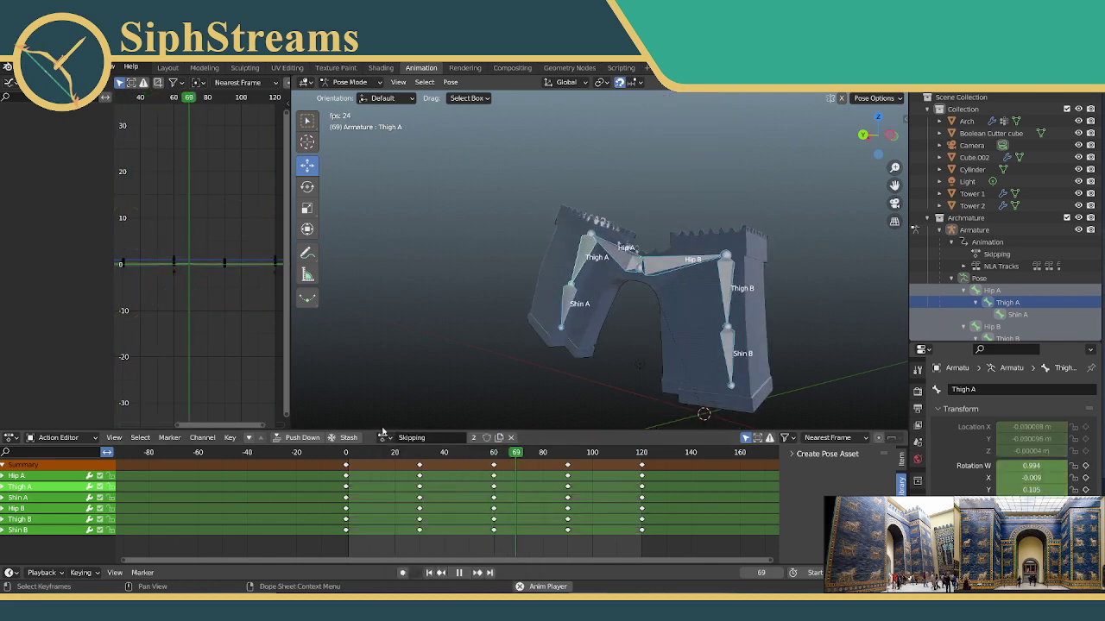
pyautogui.click(388, 437)
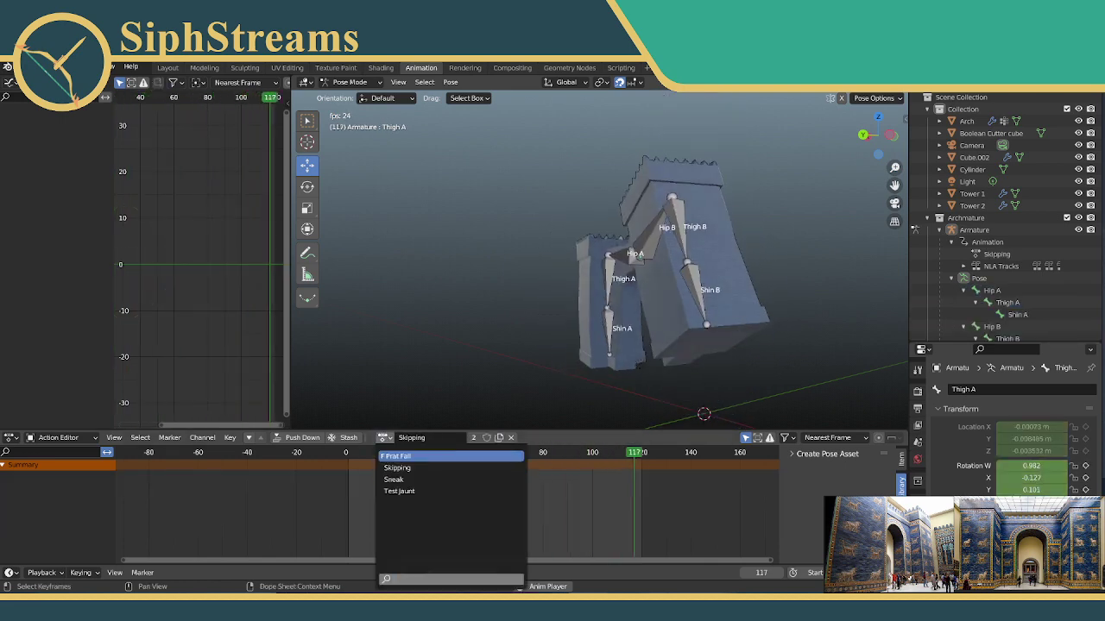
pyautogui.click(373, 441)
pyautogui.hotkey('ctrl', 's')
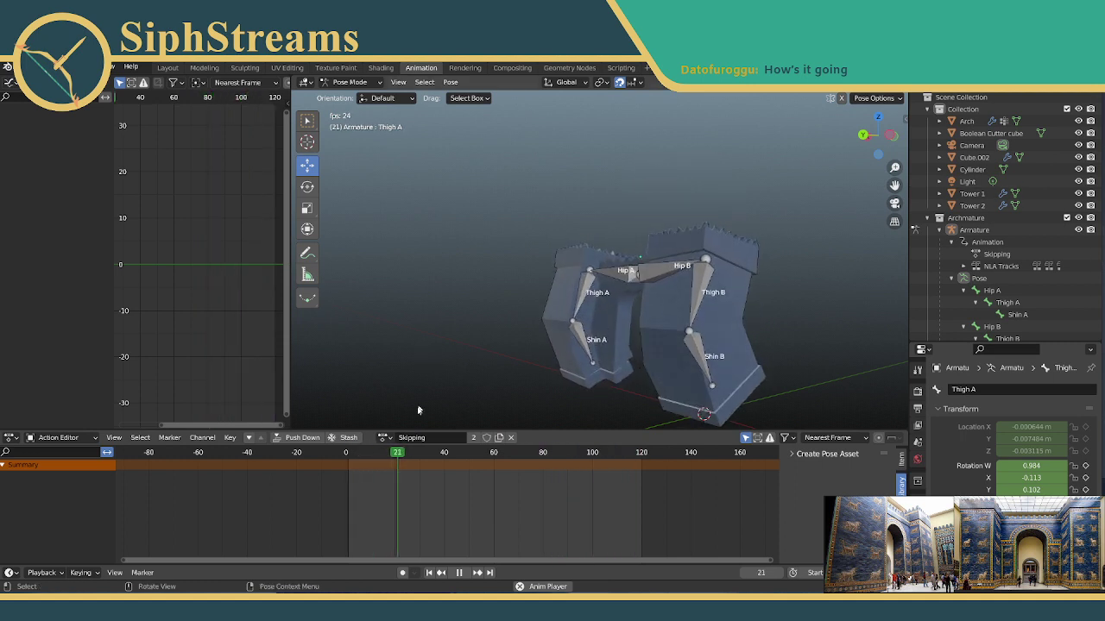
pyautogui.click(384, 437)
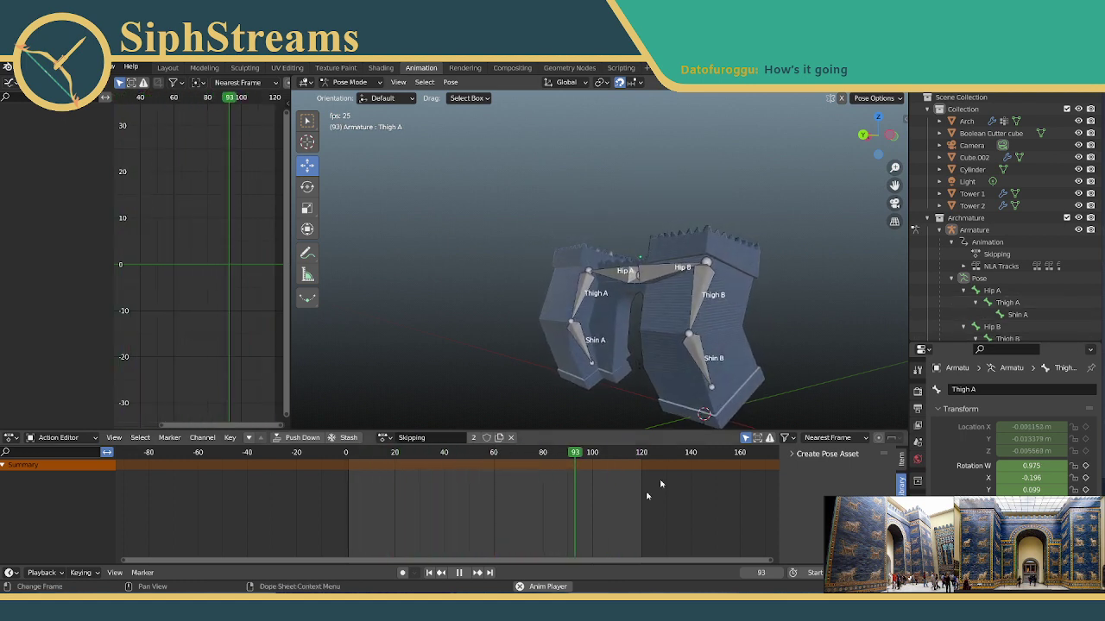
# Try the Sneak action, then assign Test Jaunt to the armature.
pyautogui.click(385, 438)
pyautogui.click(424, 460)
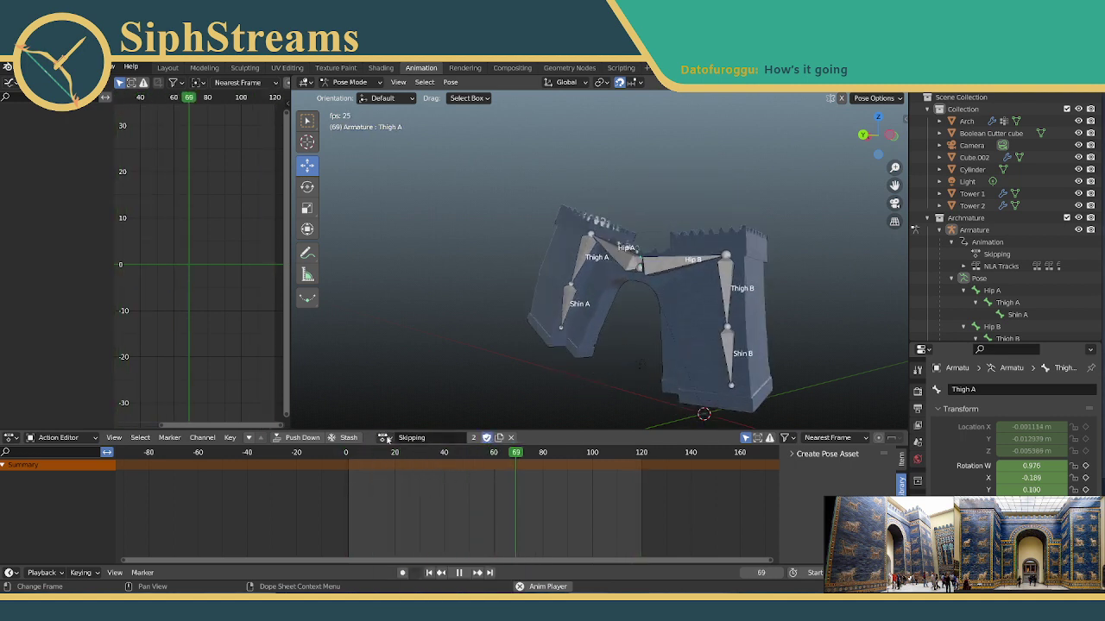
pyautogui.click(387, 438)
pyautogui.click(421, 475)
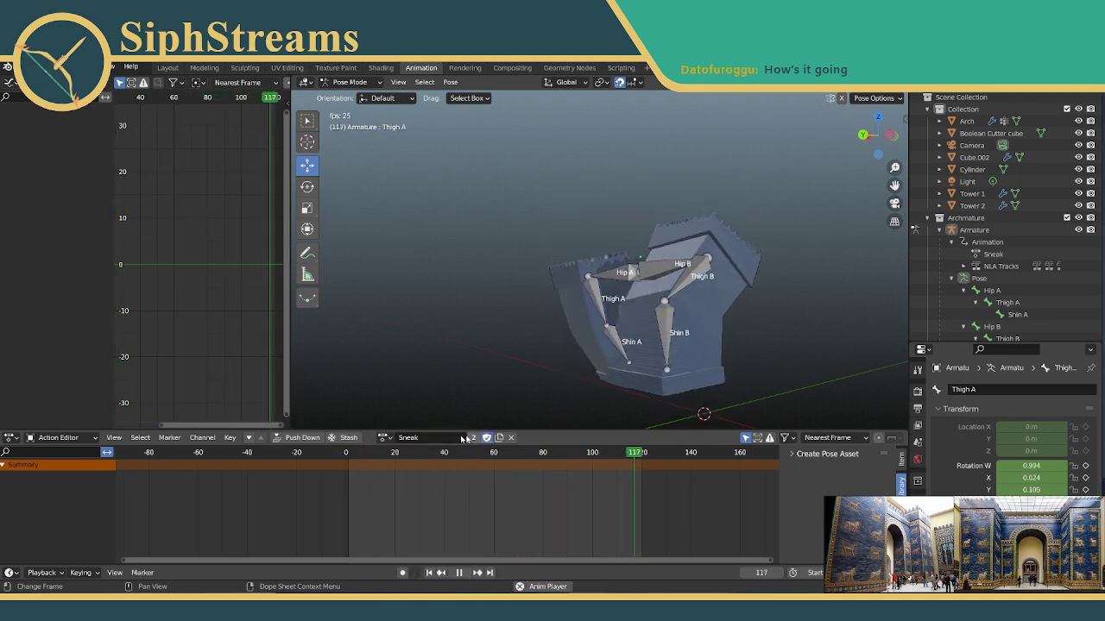
pyautogui.click(385, 438)
pyautogui.click(422, 488)
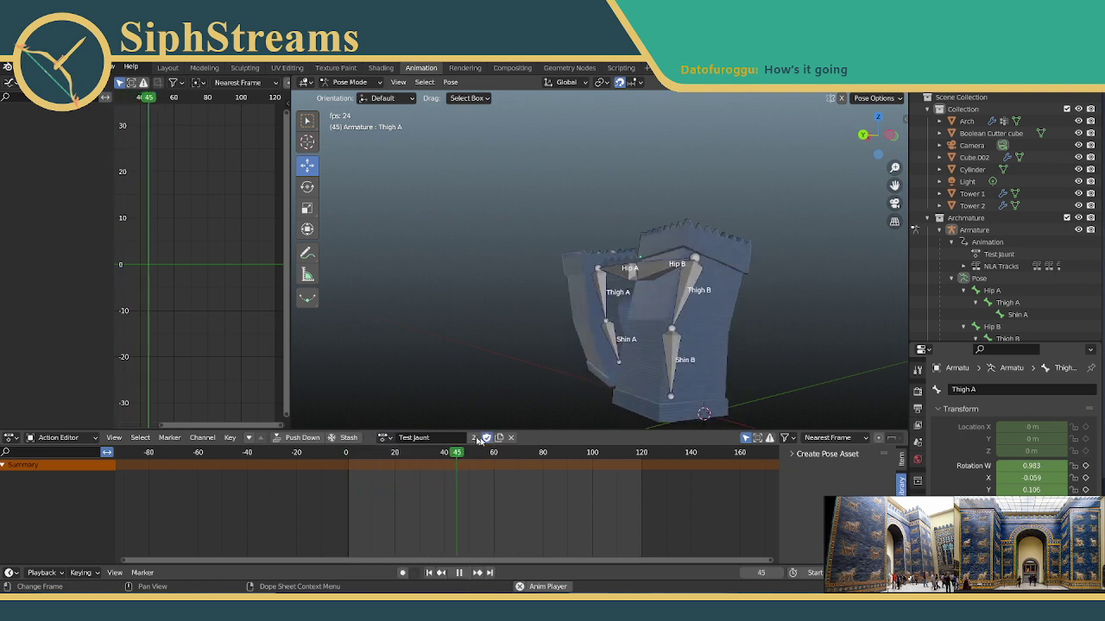
# Make a Test Jaunt.001 copy, unlink it, and reassign the original Test Jaunt action.
pyautogui.click(473, 437)
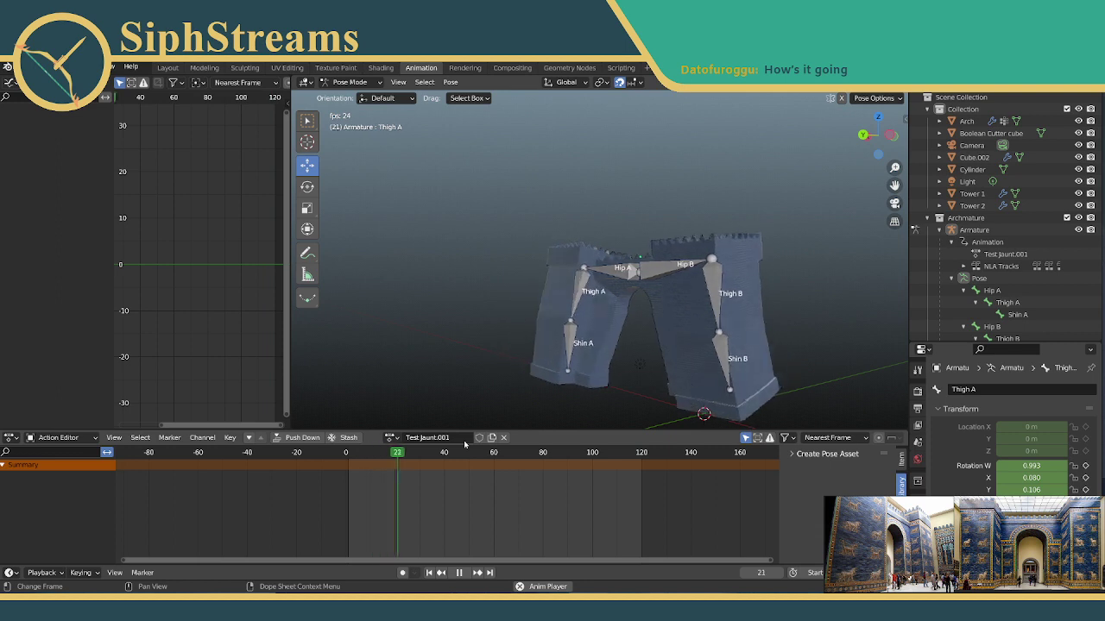
pyautogui.click(390, 438)
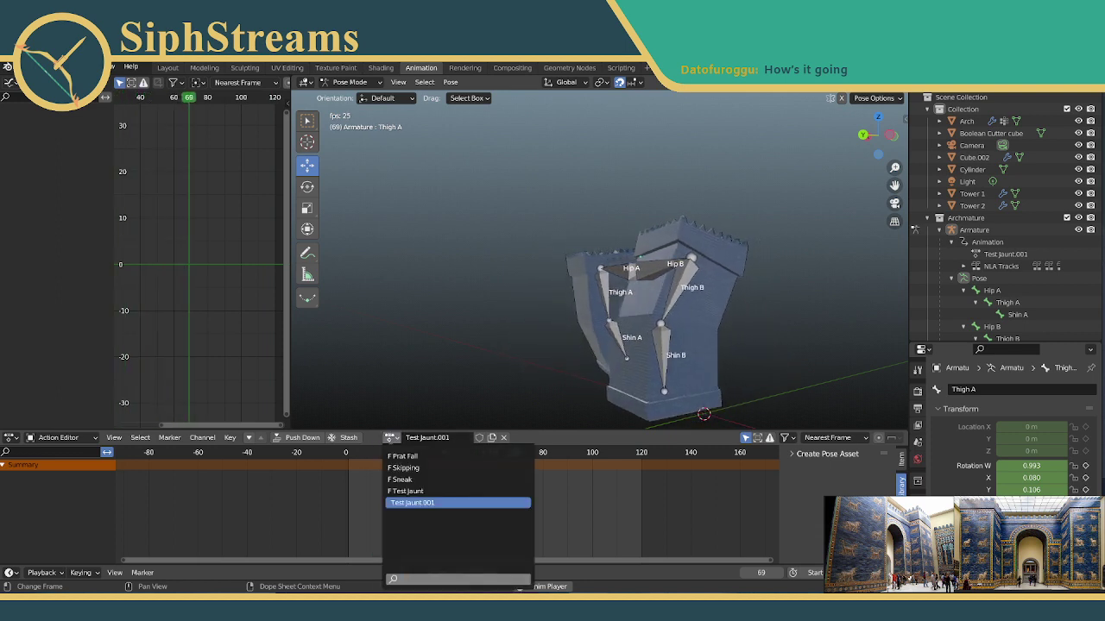
pyautogui.click(506, 440)
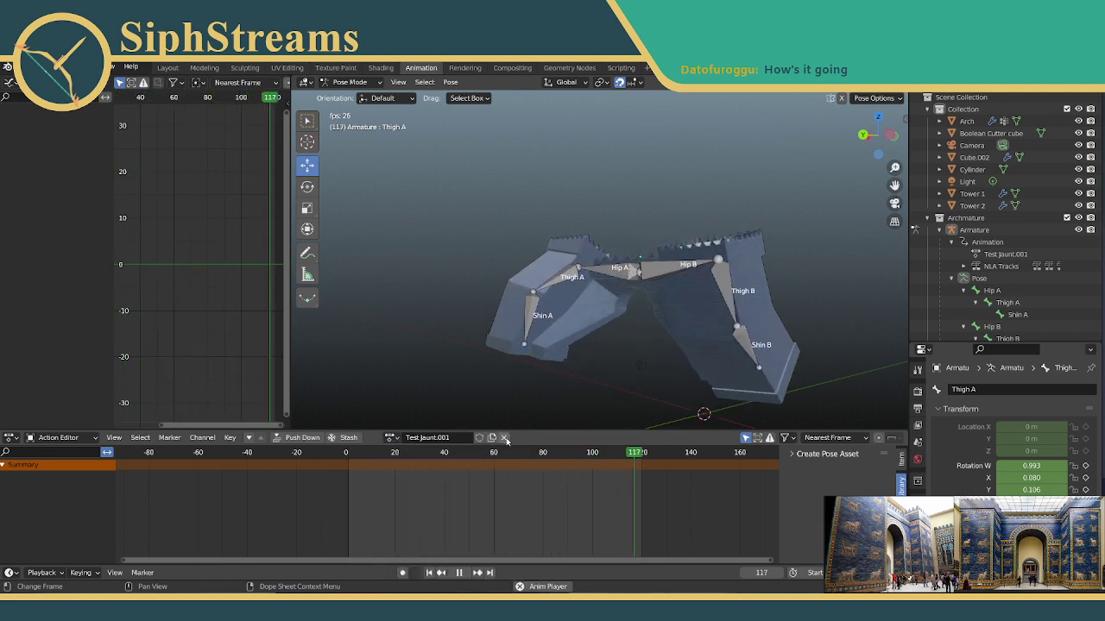
pyautogui.click(505, 438)
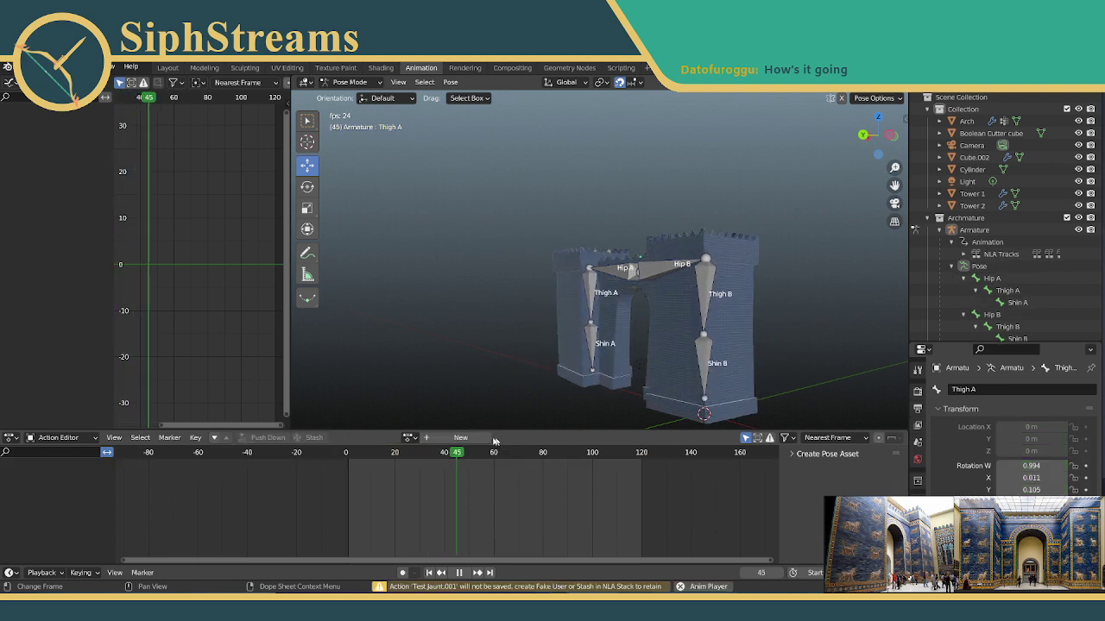
pyautogui.click(408, 437)
pyautogui.click(422, 491)
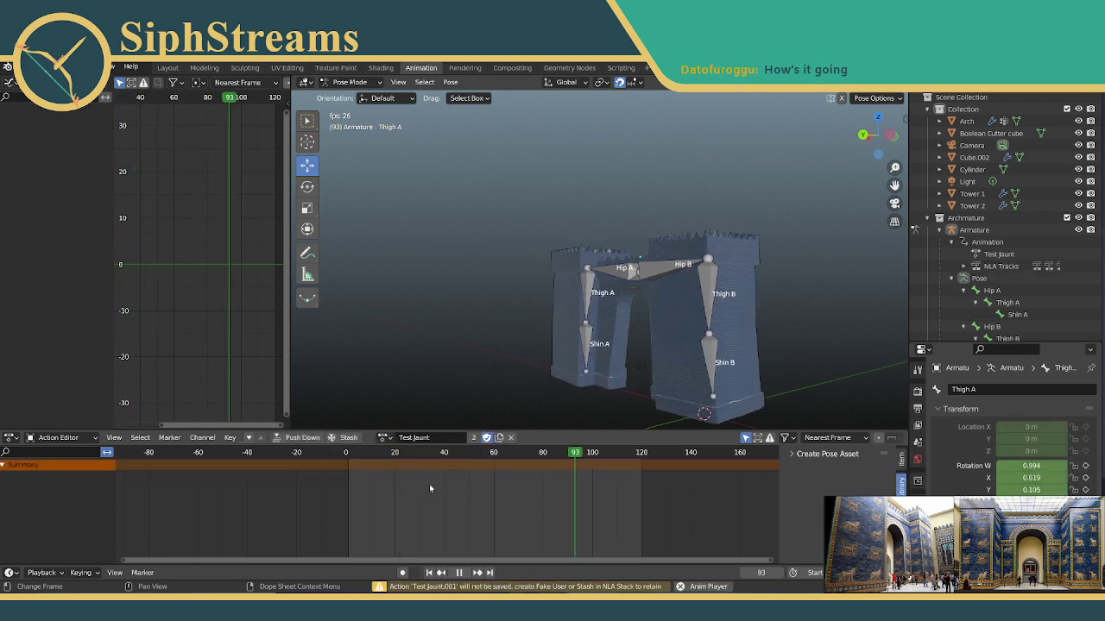
pyautogui.click(383, 438)
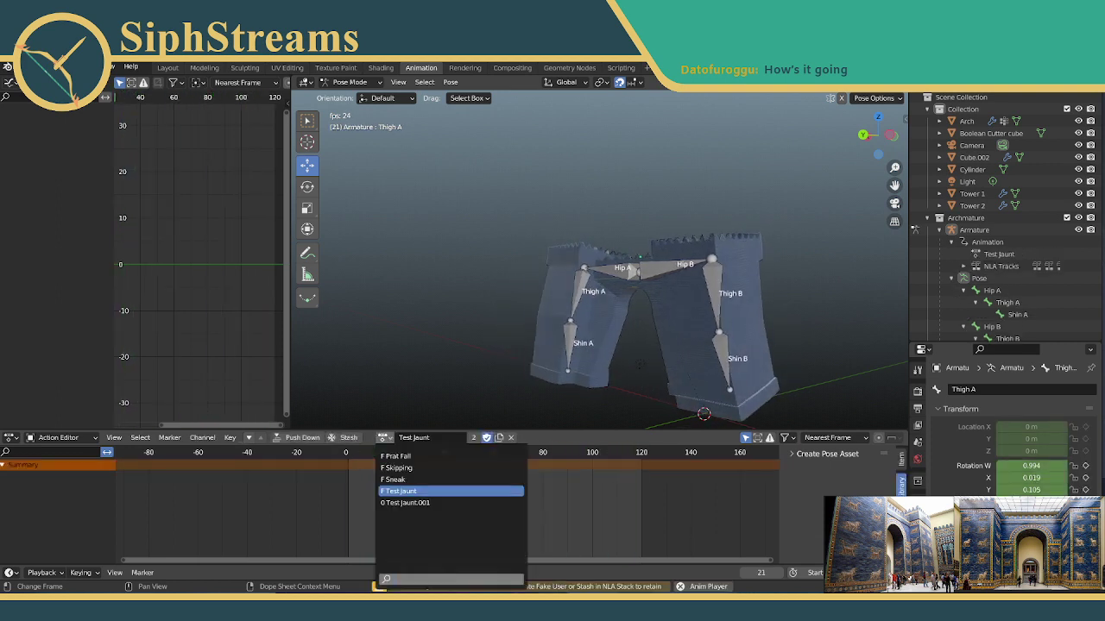
pyautogui.press('Escape')
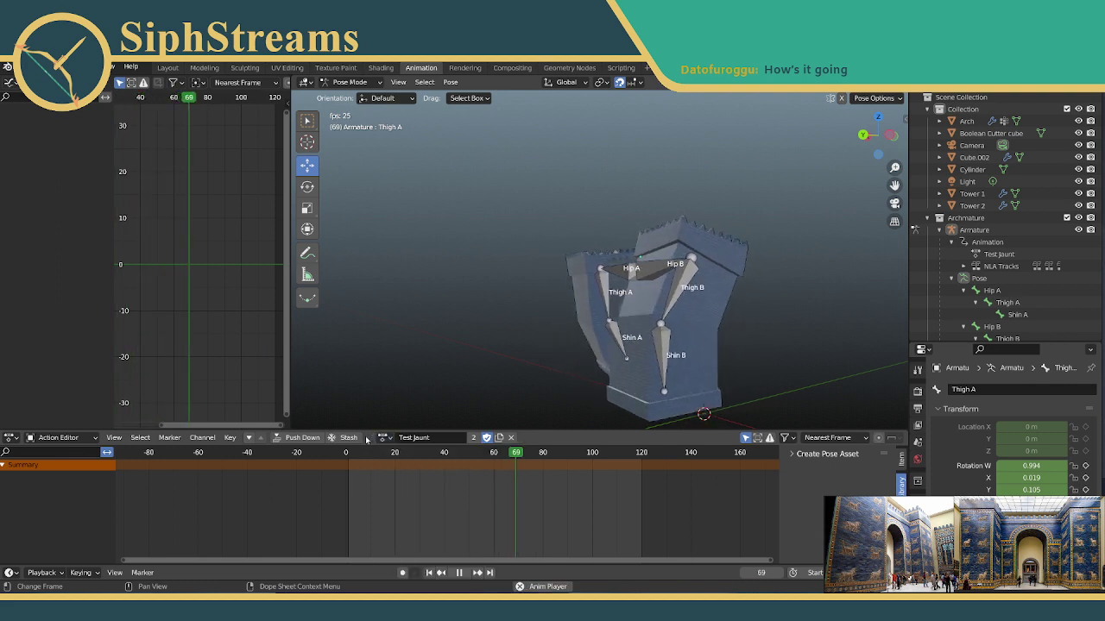
pyautogui.hotkey('ctrl', 's')
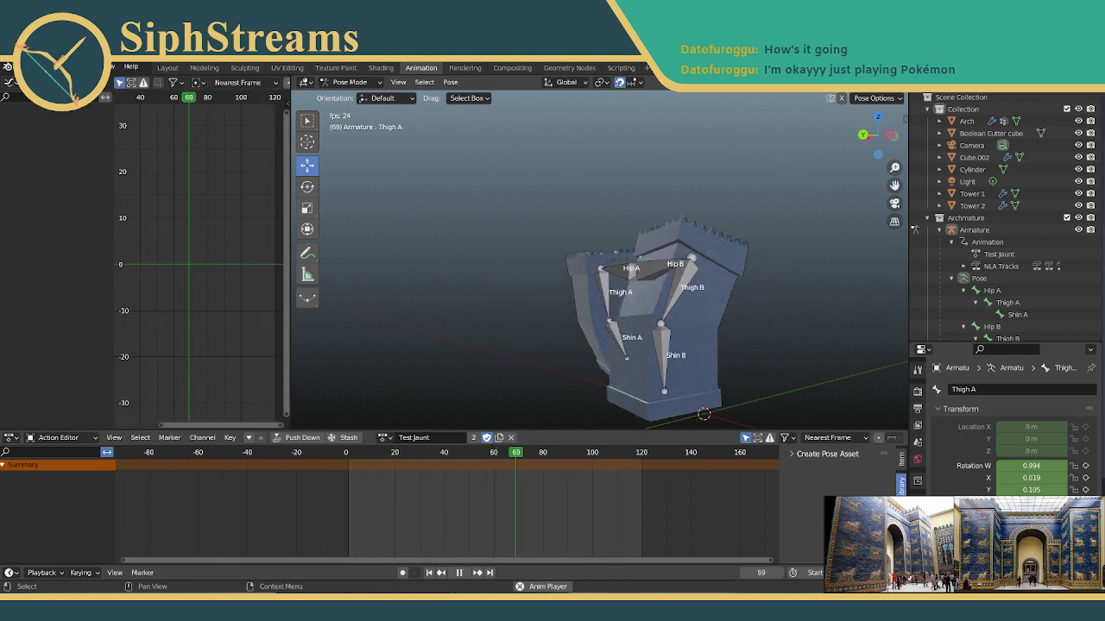
# Back in Layout, orbit the left view, check the sidebar Item and View tabs, then return to camera view.
pyautogui.click(169, 68)
pyautogui.moveTo(311, 259); pyautogui.dragTo(270, 259, button='middle')
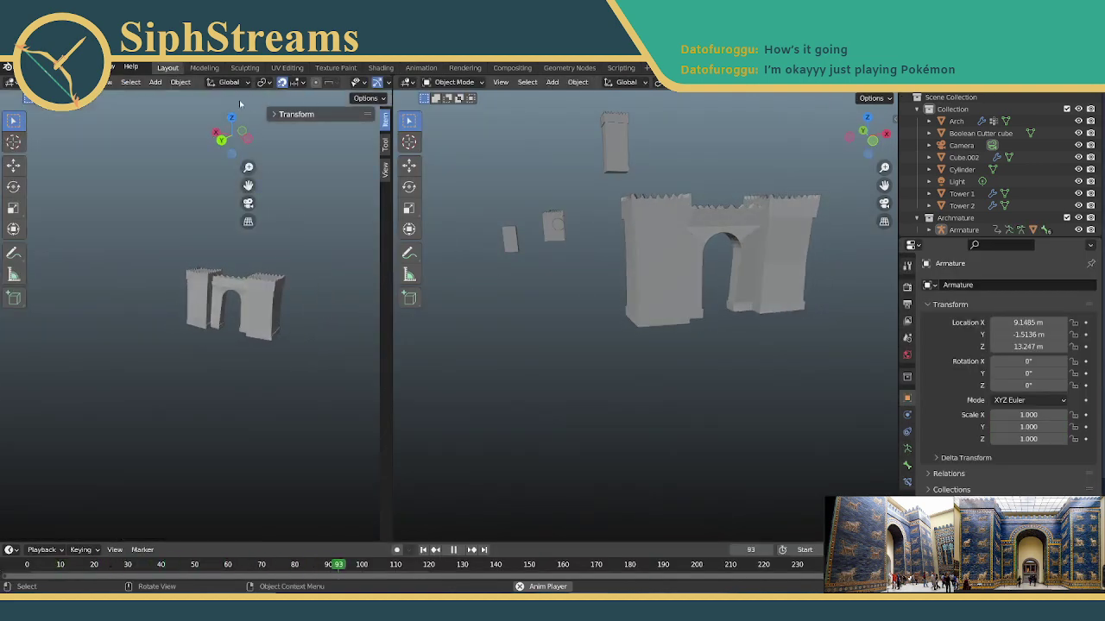
pyautogui.click(296, 114)
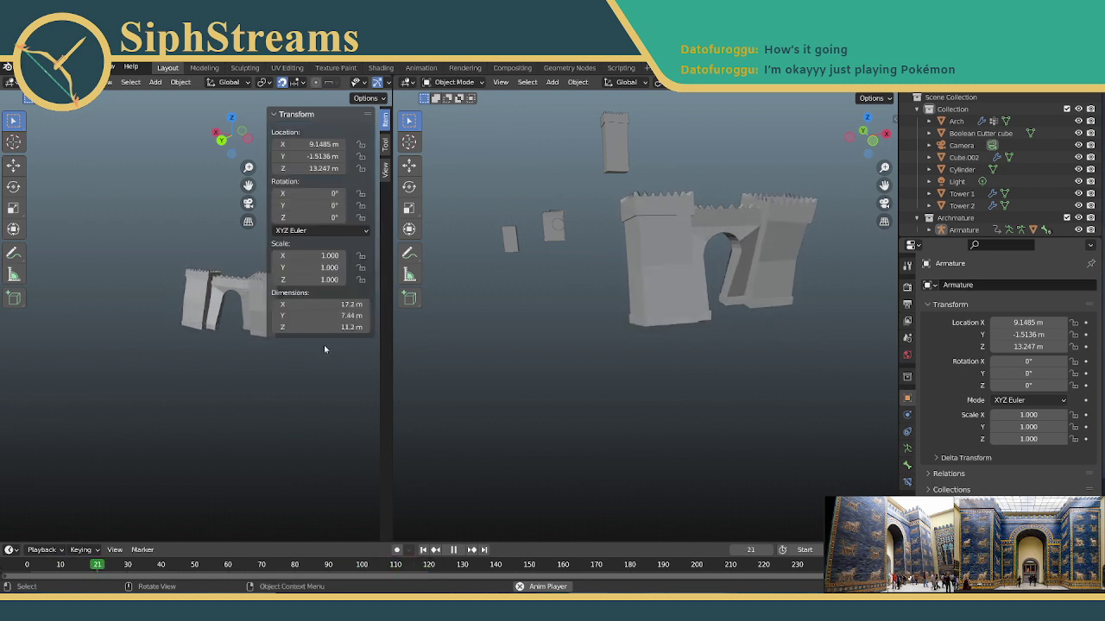
pyautogui.click(383, 166)
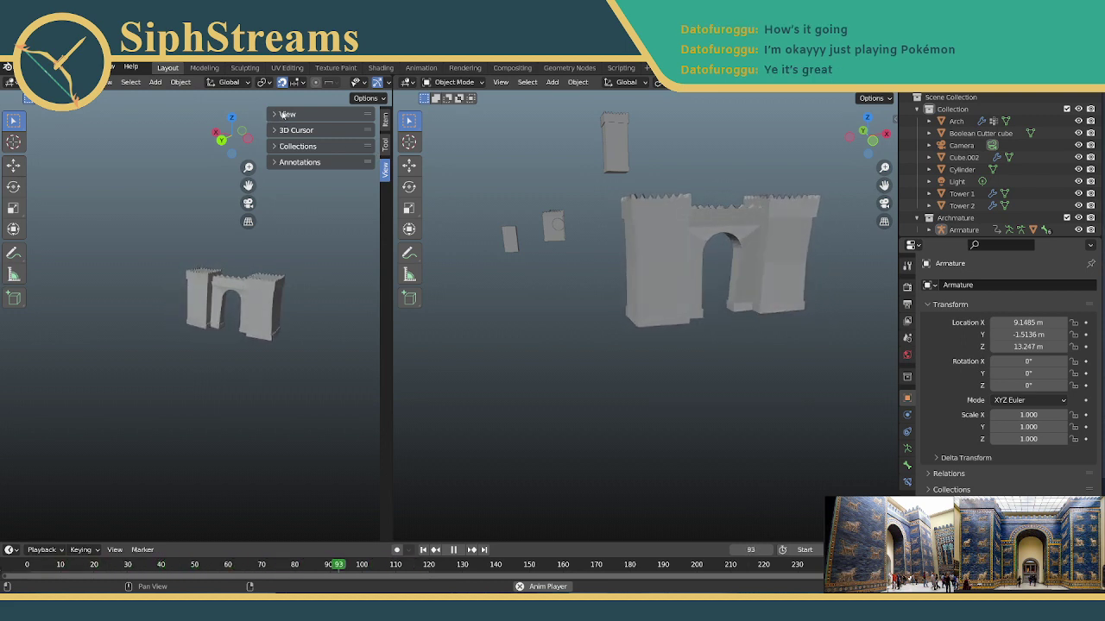
pyautogui.click(278, 115)
pyautogui.click(278, 115)
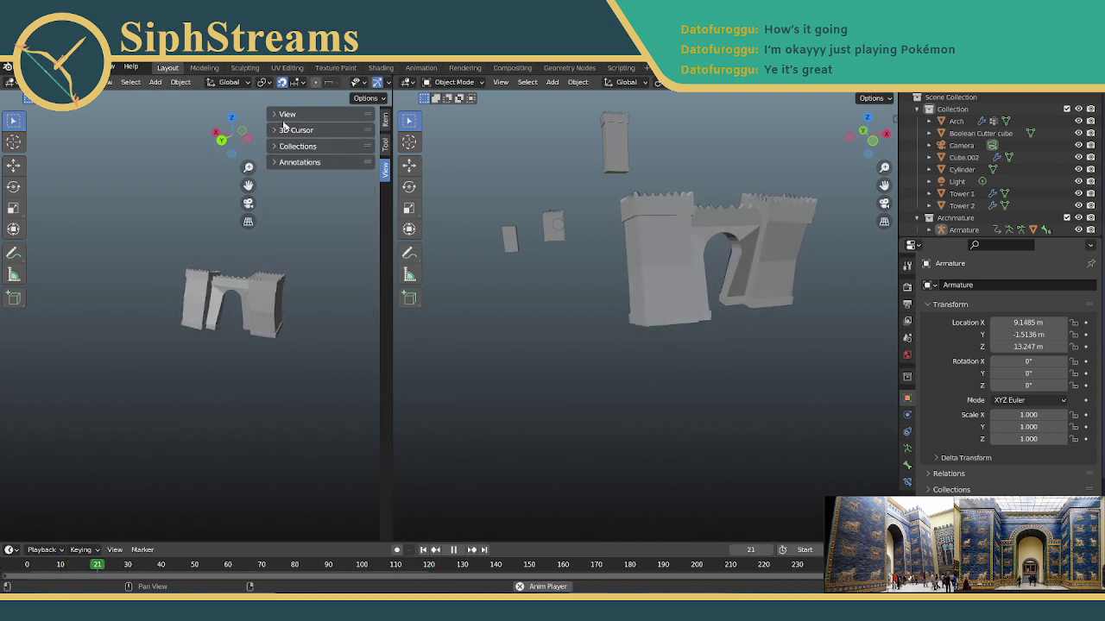
pyautogui.click(248, 204)
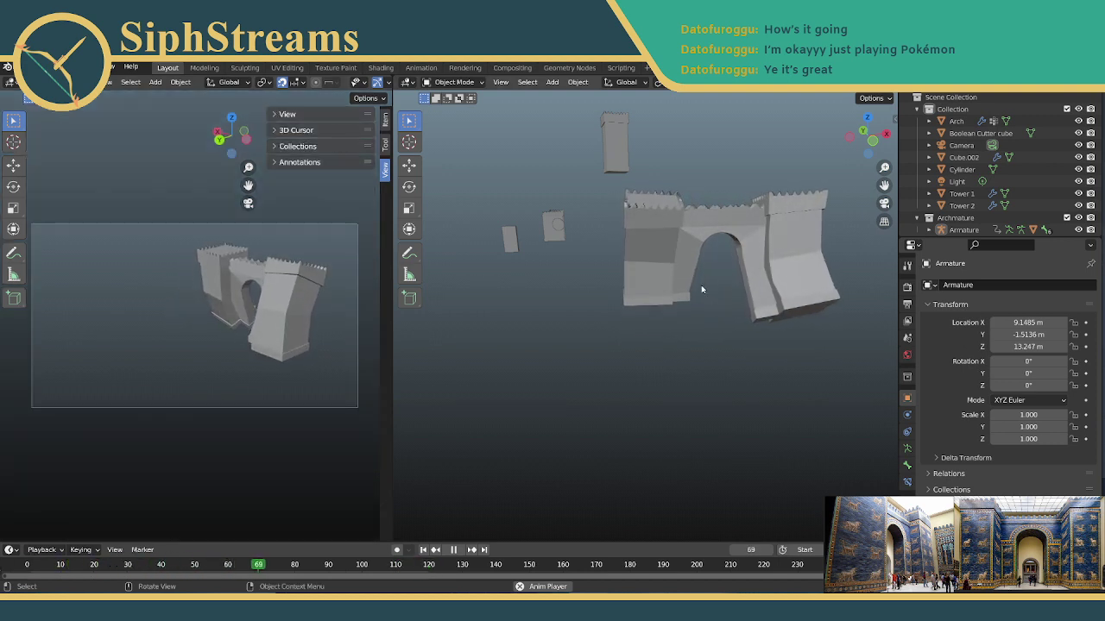
# Orbit the right viewport around the gate.
pyautogui.moveTo(643, 243); pyautogui.dragTo(819, 234, button='middle')
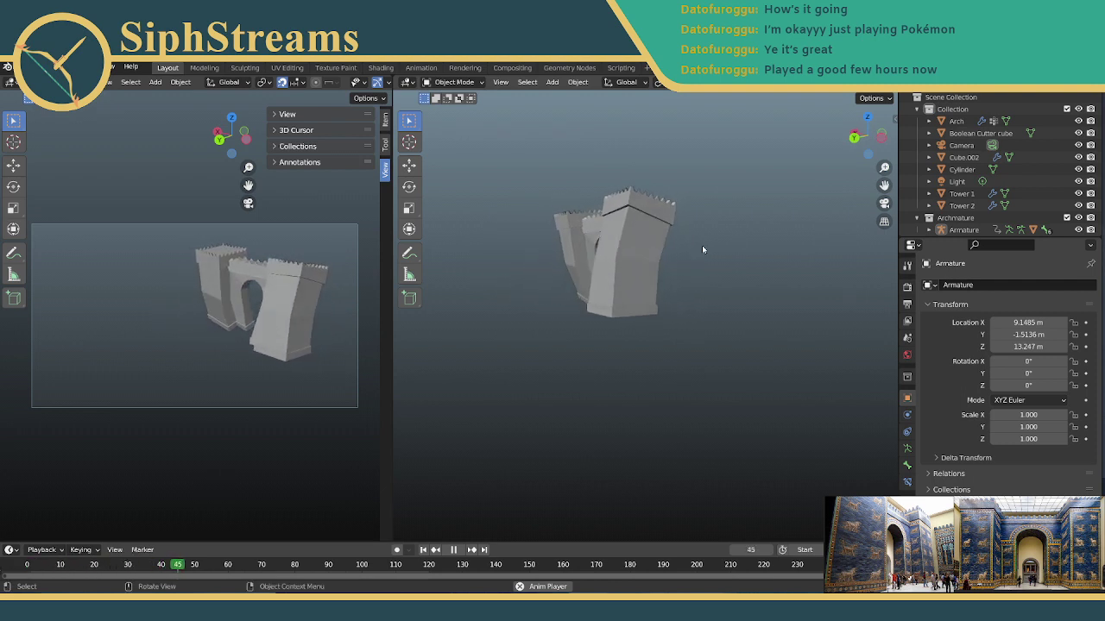
pyautogui.moveTo(714, 259); pyautogui.dragTo(732, 270, button='middle')
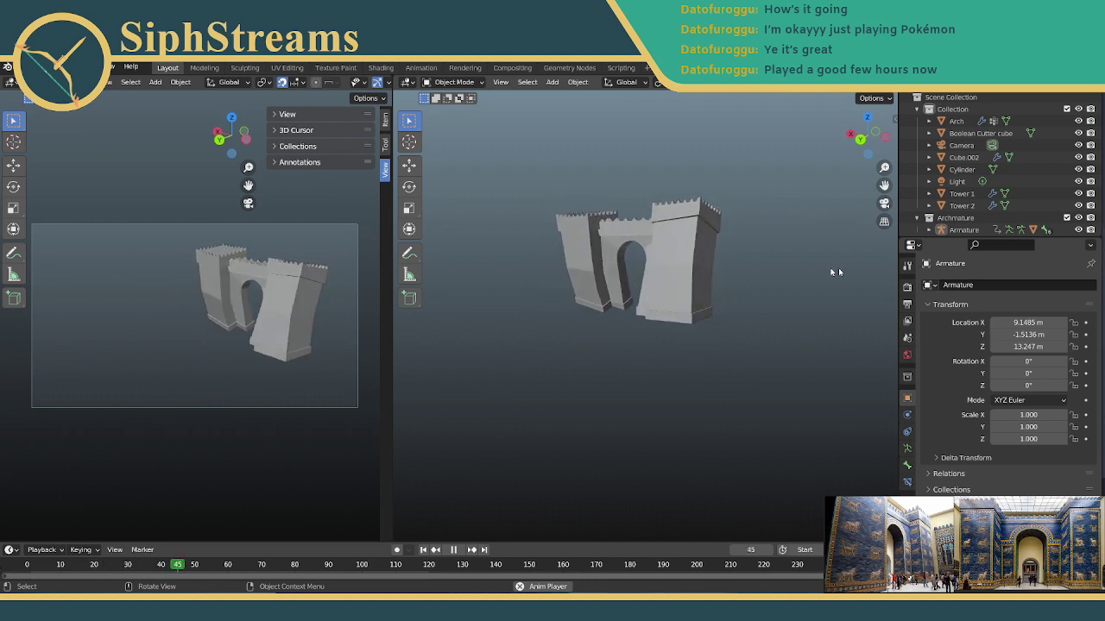
# Browse the Render Properties and set the render look to High Contrast.
pyautogui.click(907, 287)
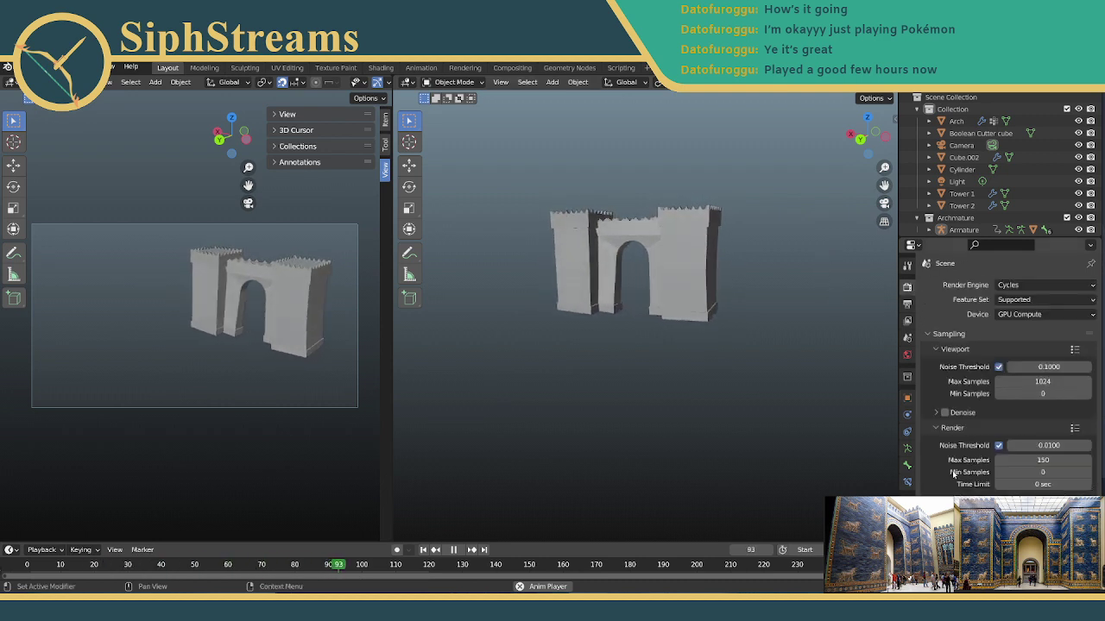
pyautogui.scroll(-5, 953, 473)
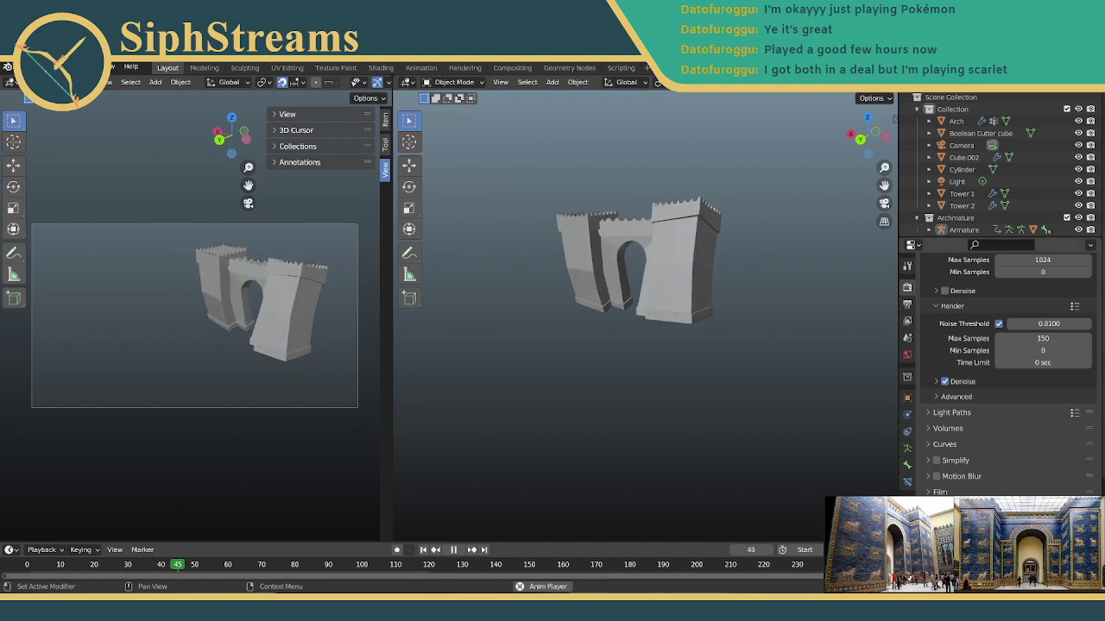
pyautogui.scroll(-4, 992, 475)
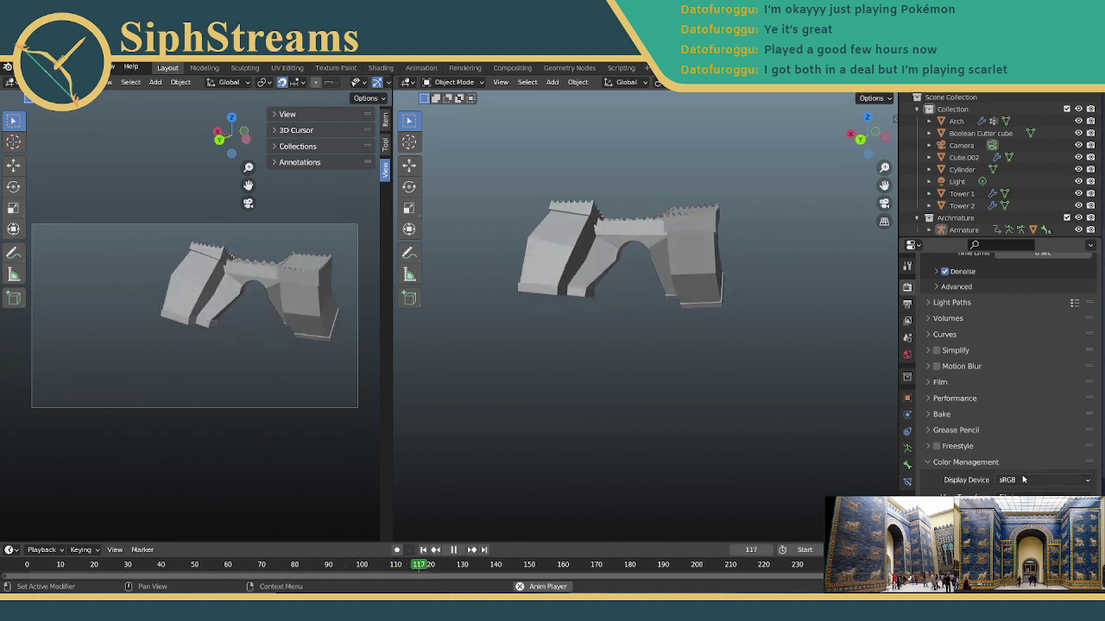
pyautogui.scroll(-5, 1043, 336)
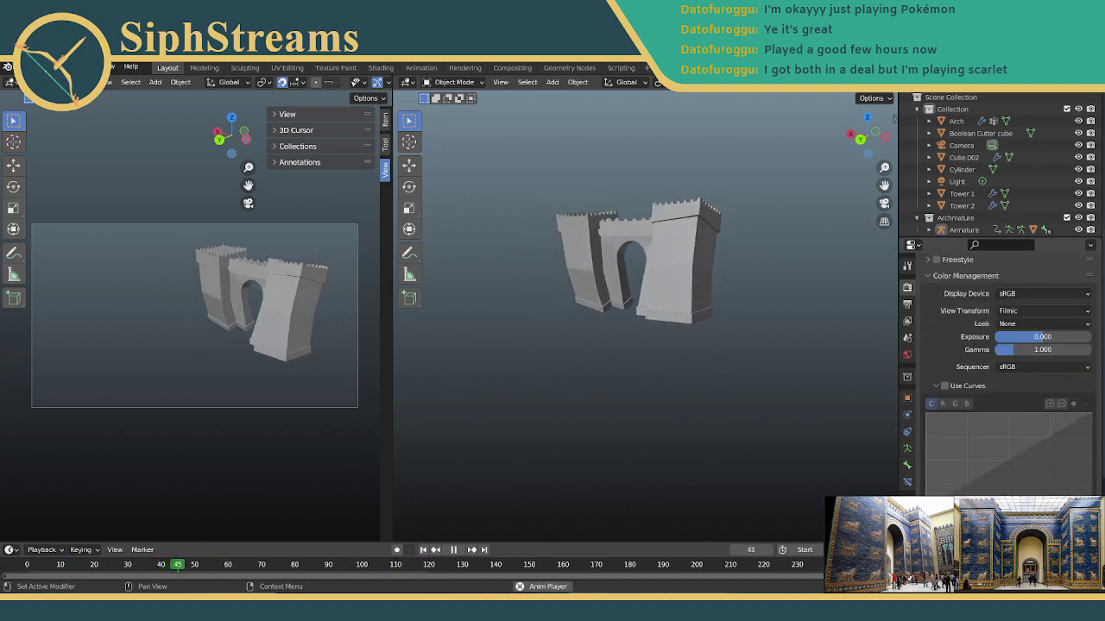
pyautogui.scroll(5, 991, 356)
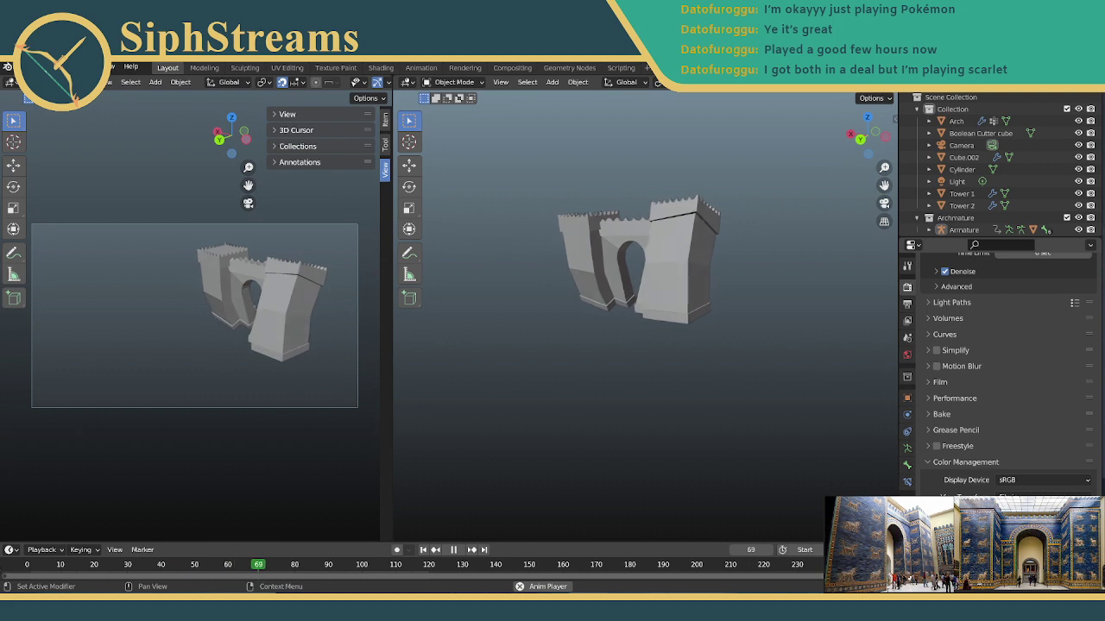
pyautogui.click(1040, 513)
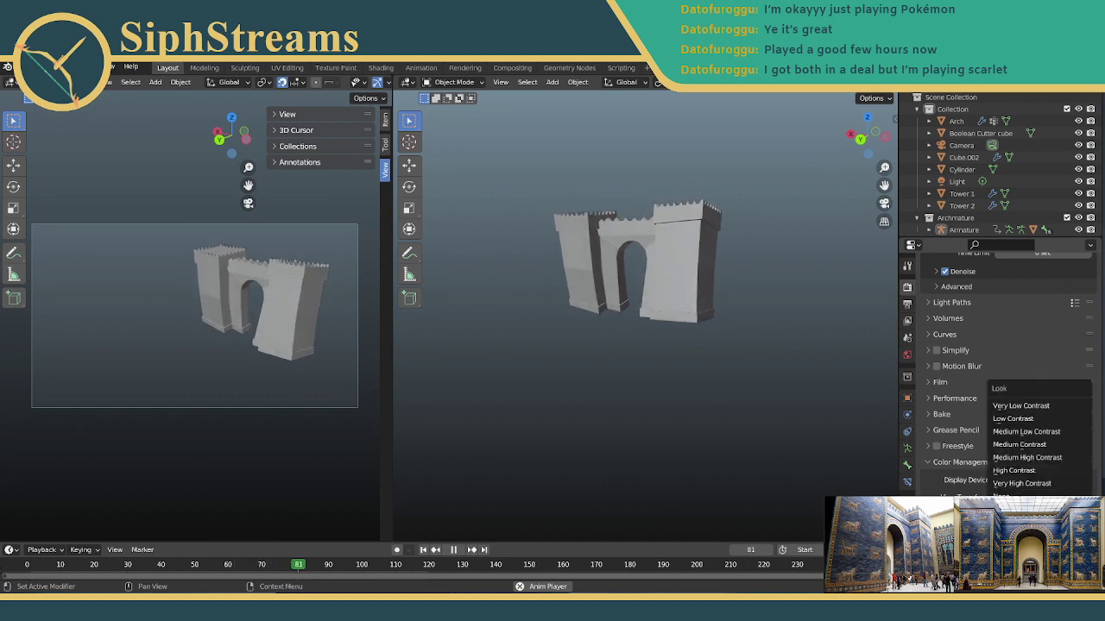
pyautogui.click(1014, 468)
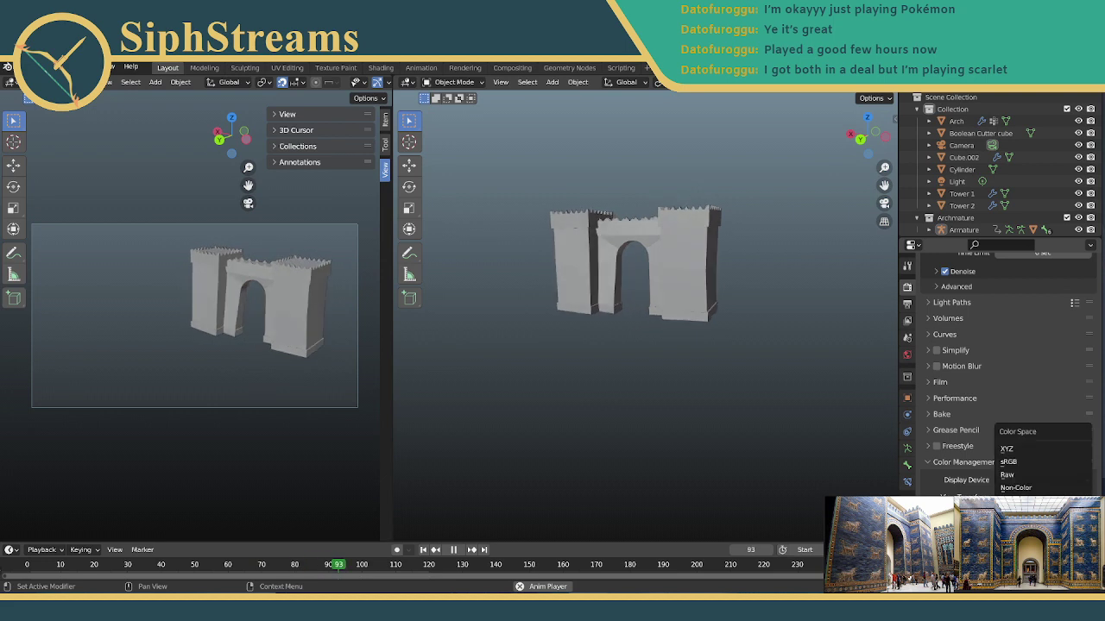
pyautogui.press('Escape')
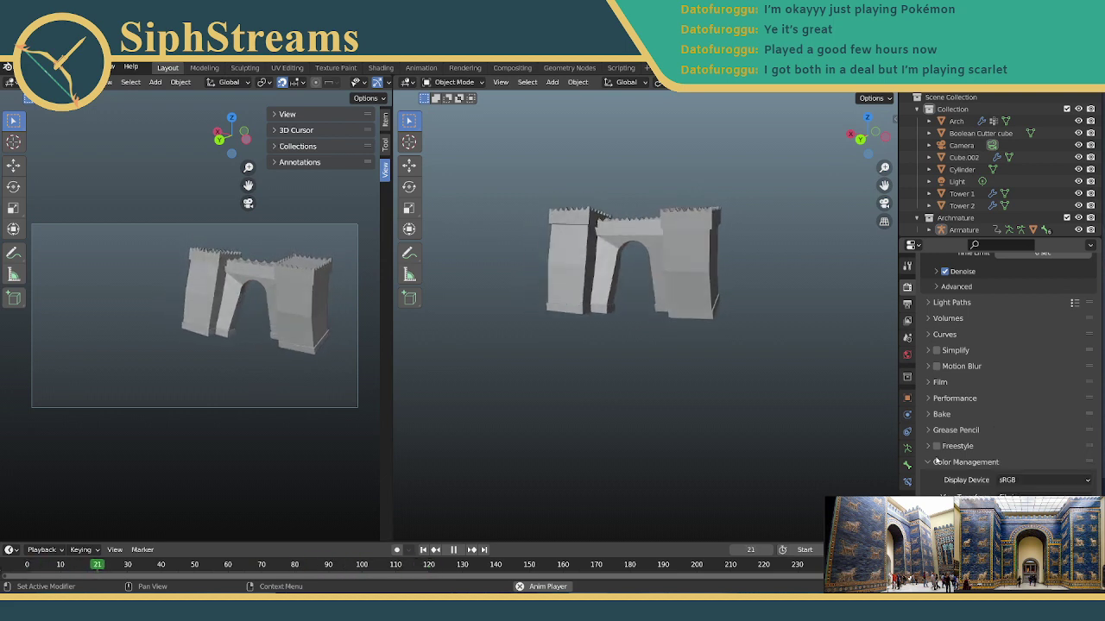
# Toggle the Light Paths panel, save IshtarGate.blend, and show the World settings.
pyautogui.scroll(4, 932, 462)
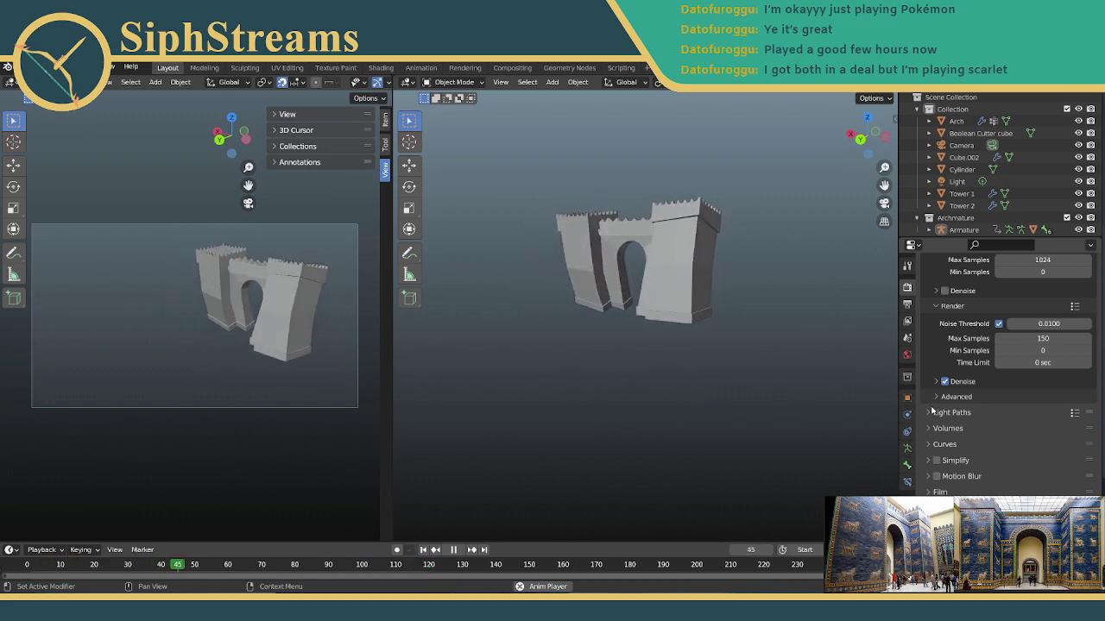
pyautogui.click(932, 412)
pyautogui.click(932, 412)
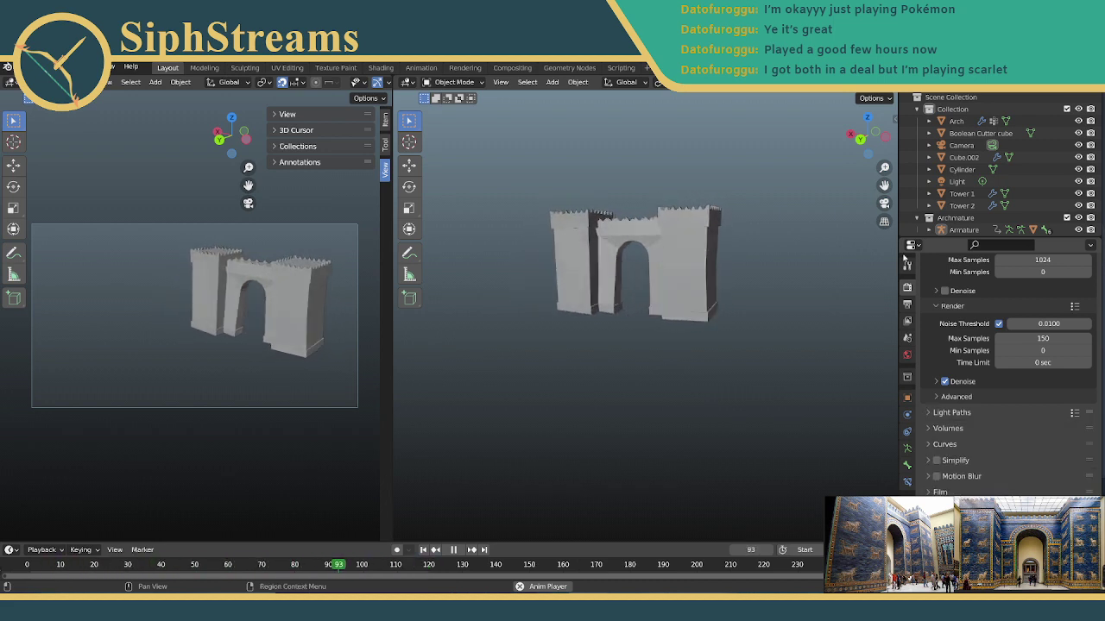
pyautogui.hotkey('ctrl', 's')
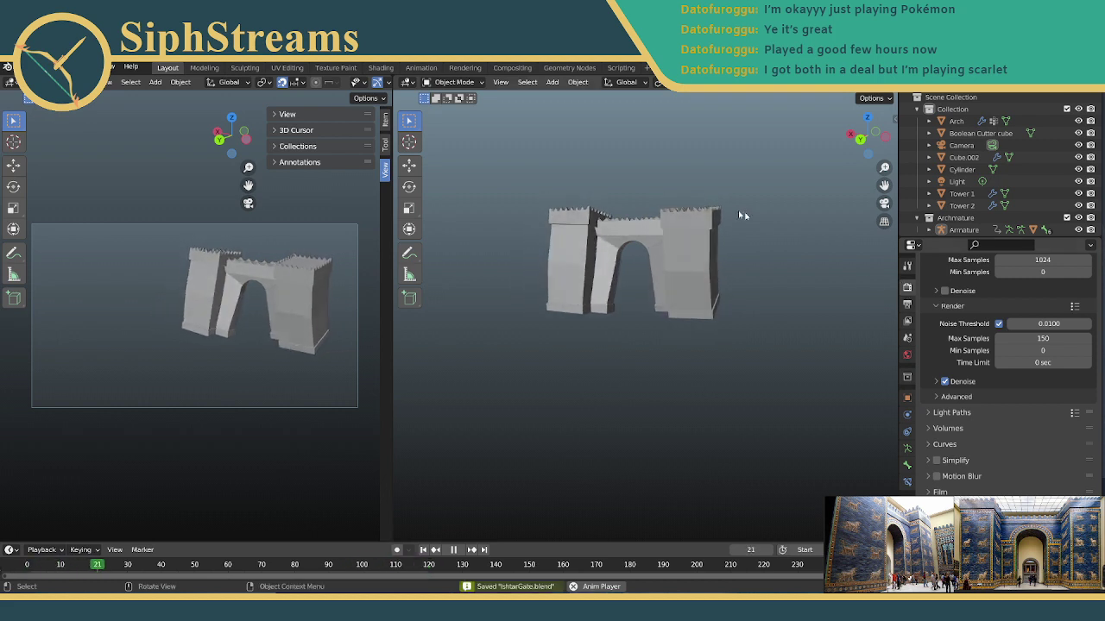
pyautogui.click(907, 355)
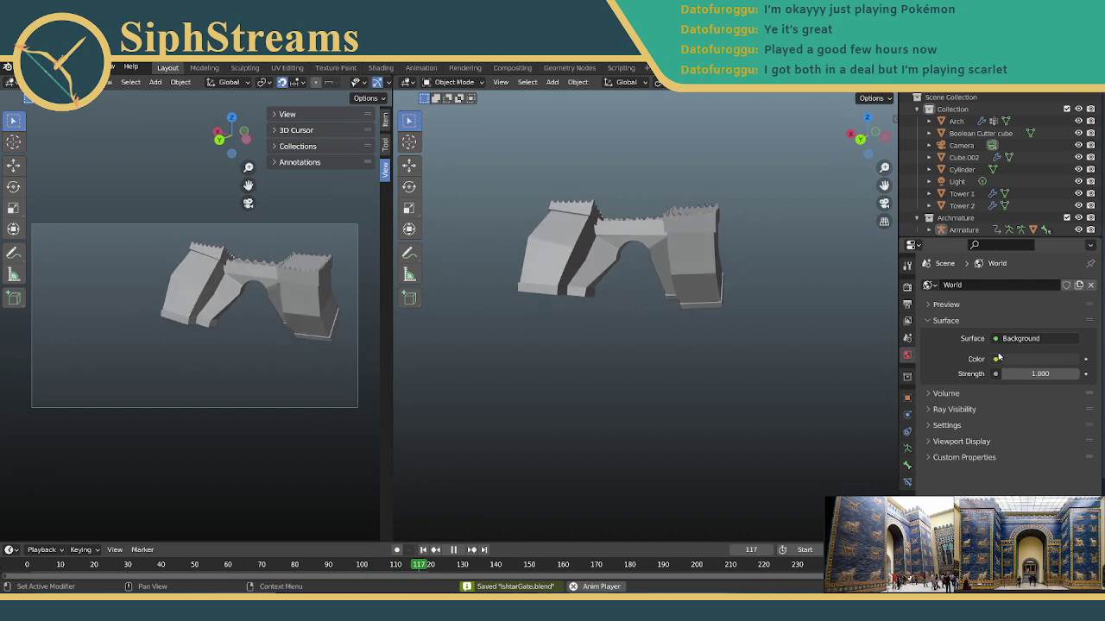
# Set the World colour to near-black (value 0.051, strength 1.000) and save IshtarGate.blend.
pyautogui.click(907, 287)
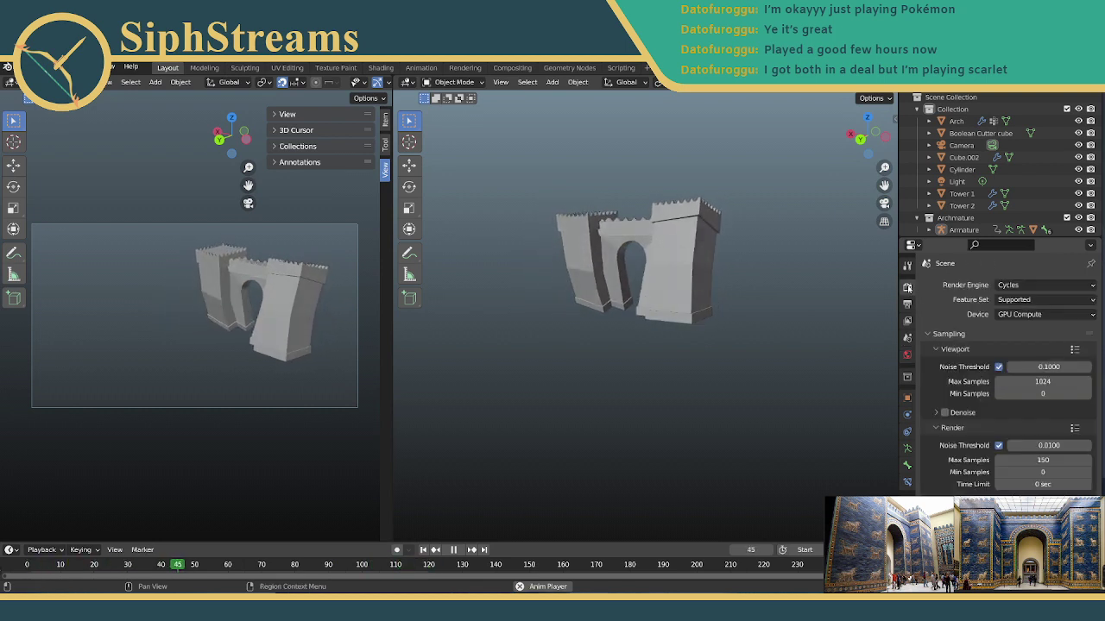
pyautogui.scroll(-4, 937, 420)
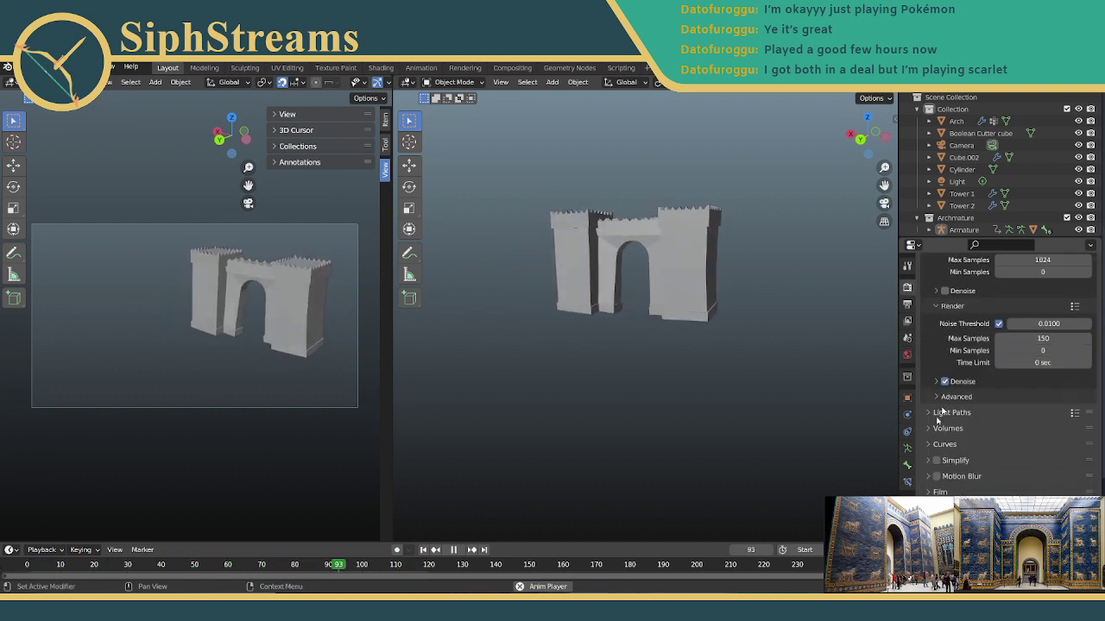
pyautogui.scroll(-4, 992, 389)
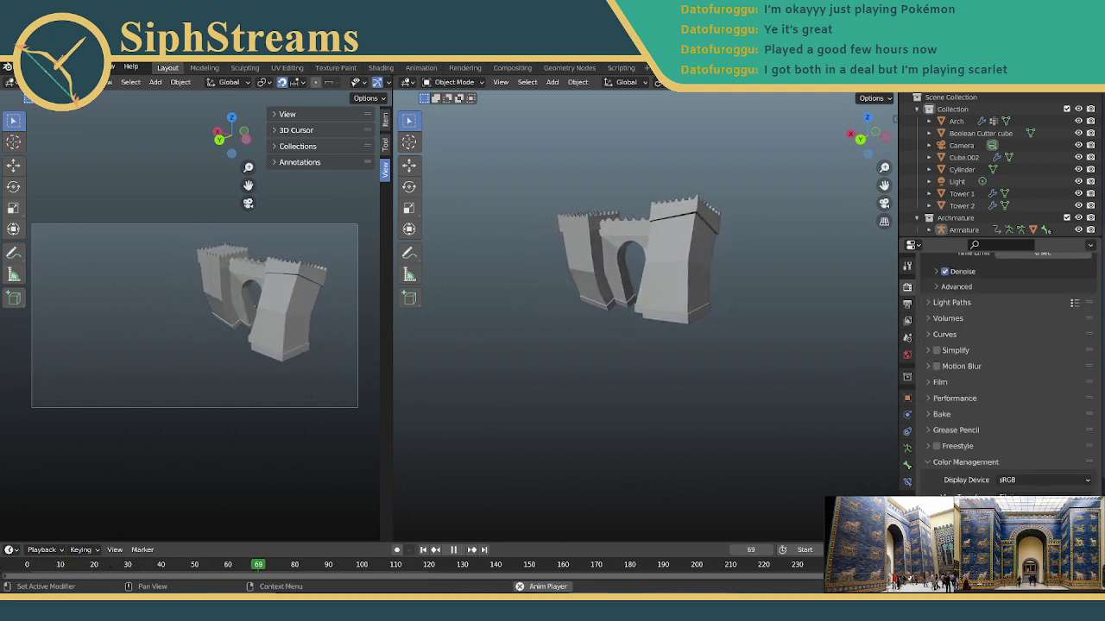
pyautogui.click(907, 355)
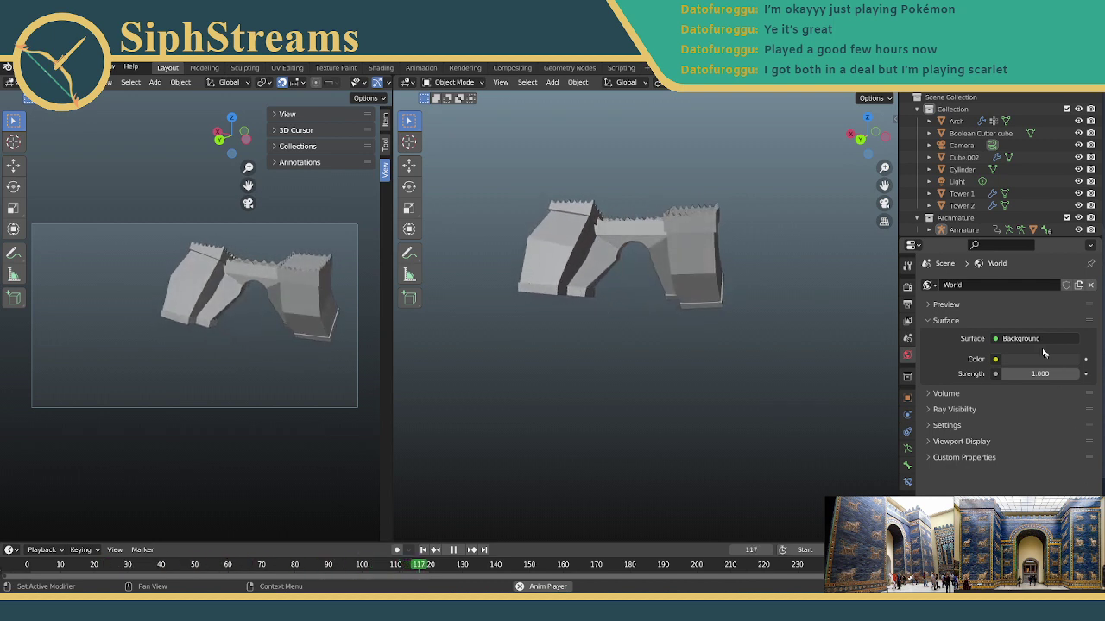
pyautogui.click(995, 359)
pyautogui.click(1042, 358)
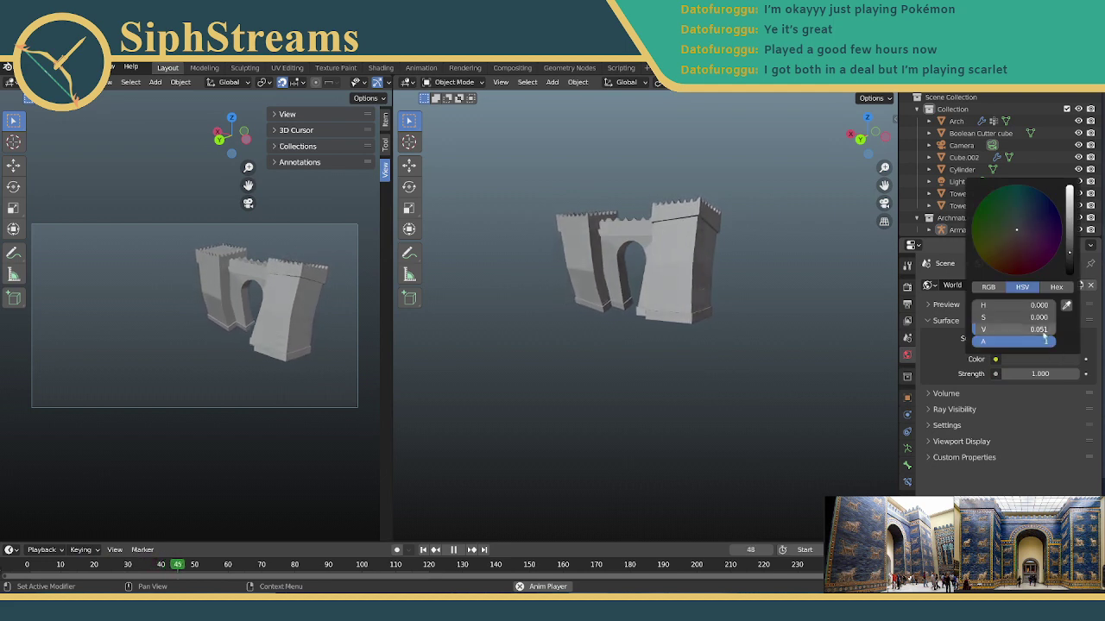
pyautogui.moveTo(1035, 329); pyautogui.dragTo(975, 329)
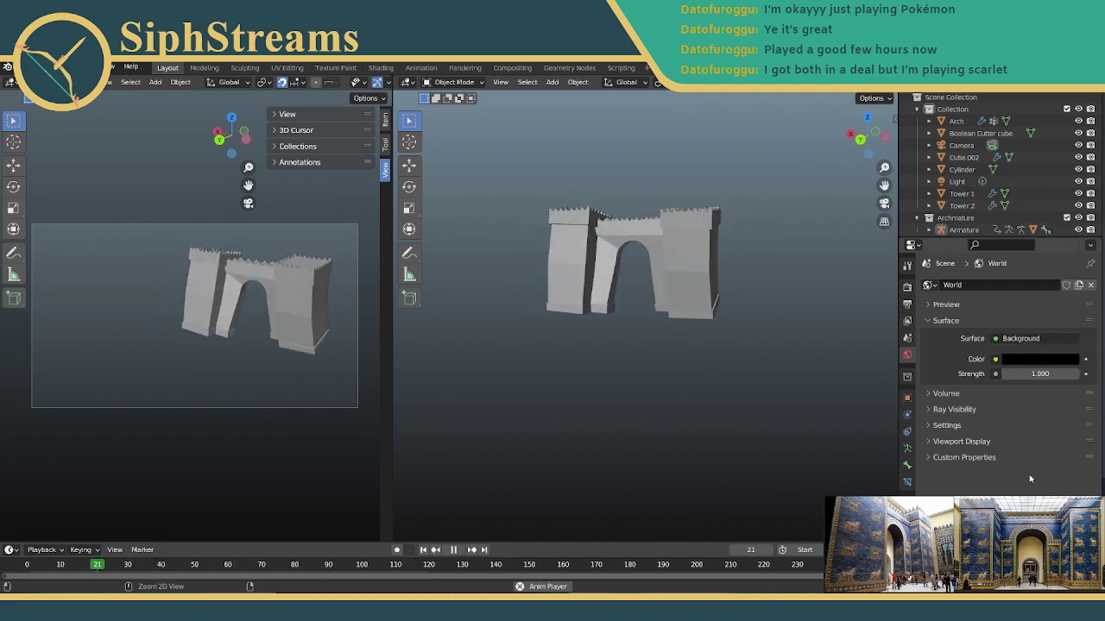
pyautogui.hotkey('ctrl', 's')
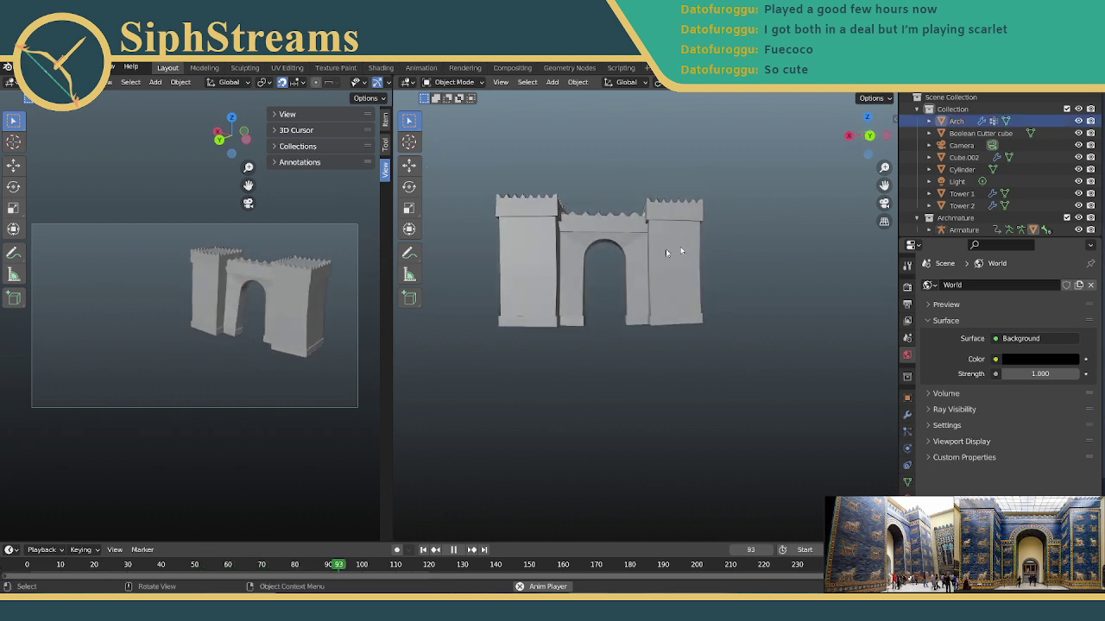
# Select the Light and orbit around the gate to a front view.
pyautogui.click(957, 181)
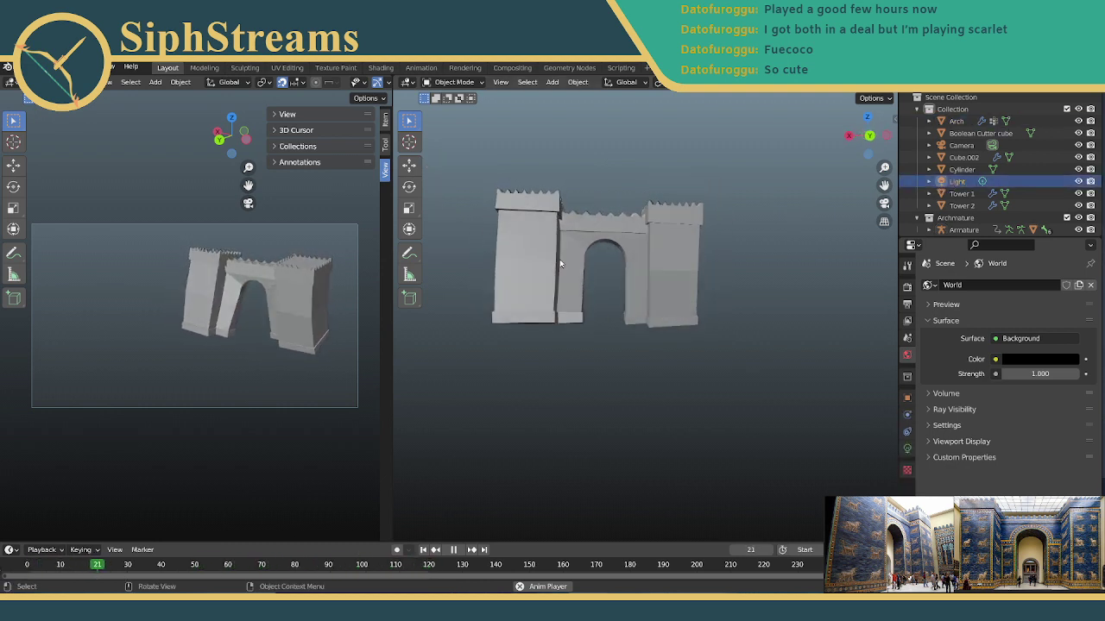
pyautogui.moveTo(577, 244); pyautogui.dragTo(757, 260, button='middle')
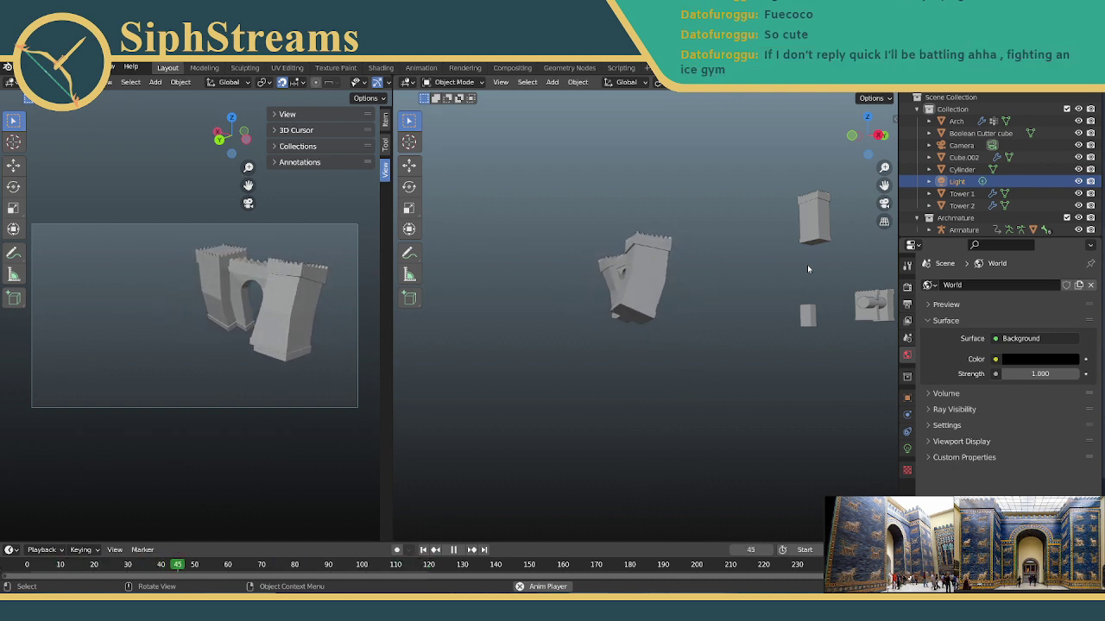
pyautogui.moveTo(807, 264); pyautogui.dragTo(23, 275, button='middle')
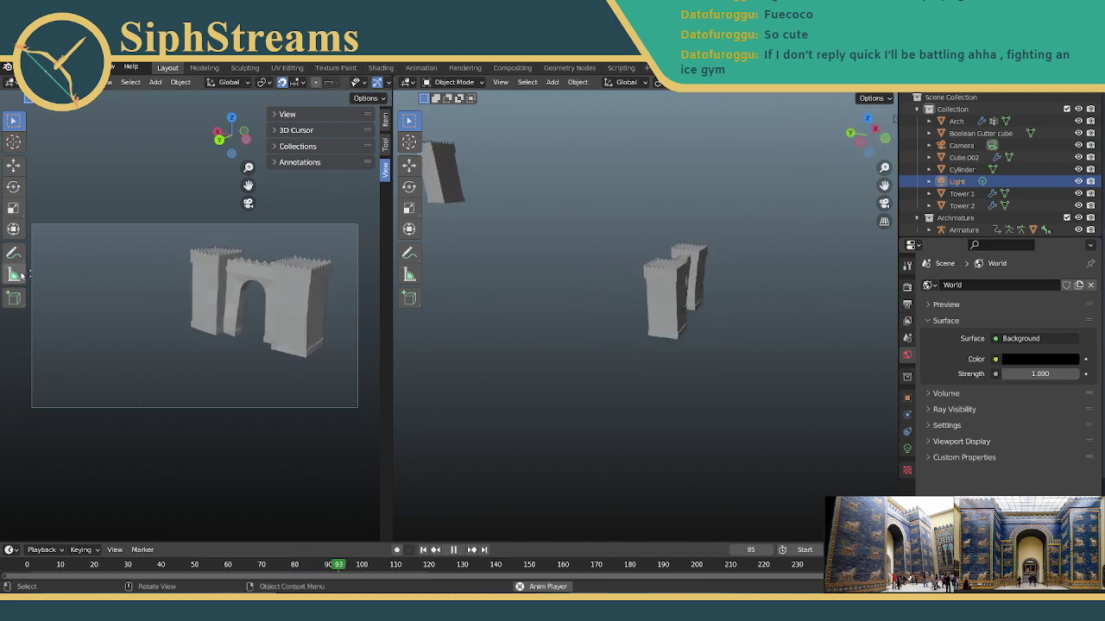
pyautogui.moveTo(794, 259); pyautogui.dragTo(575, 302, button='middle')
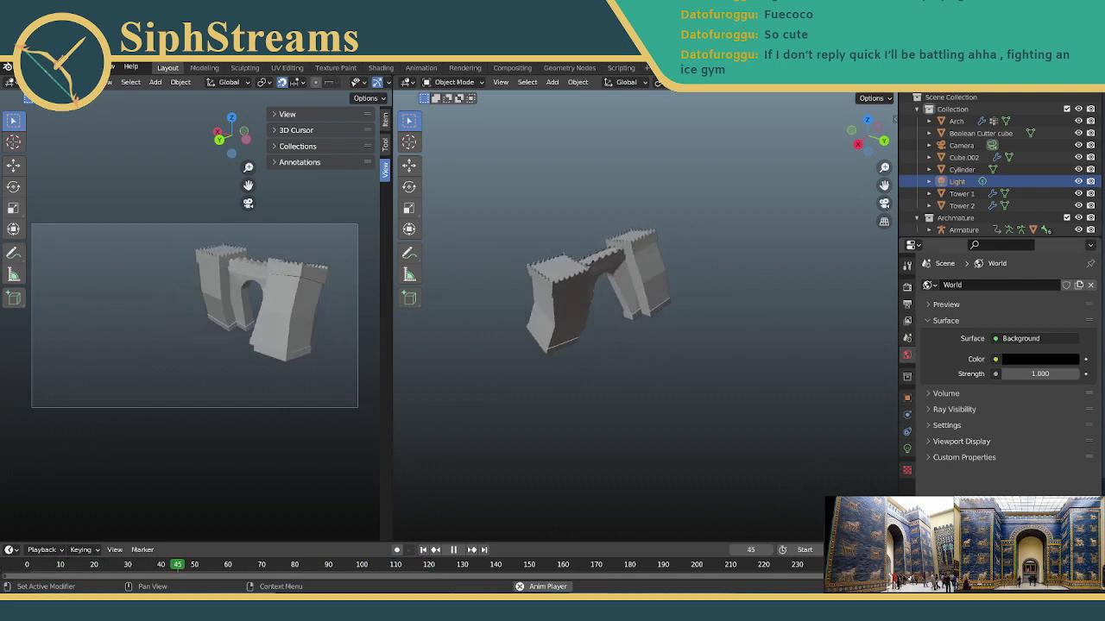
# Expand and collapse the World's Viewport Display, reselect the Light, and show the Select Box tool options.
pyautogui.click(930, 441)
pyautogui.click(931, 441)
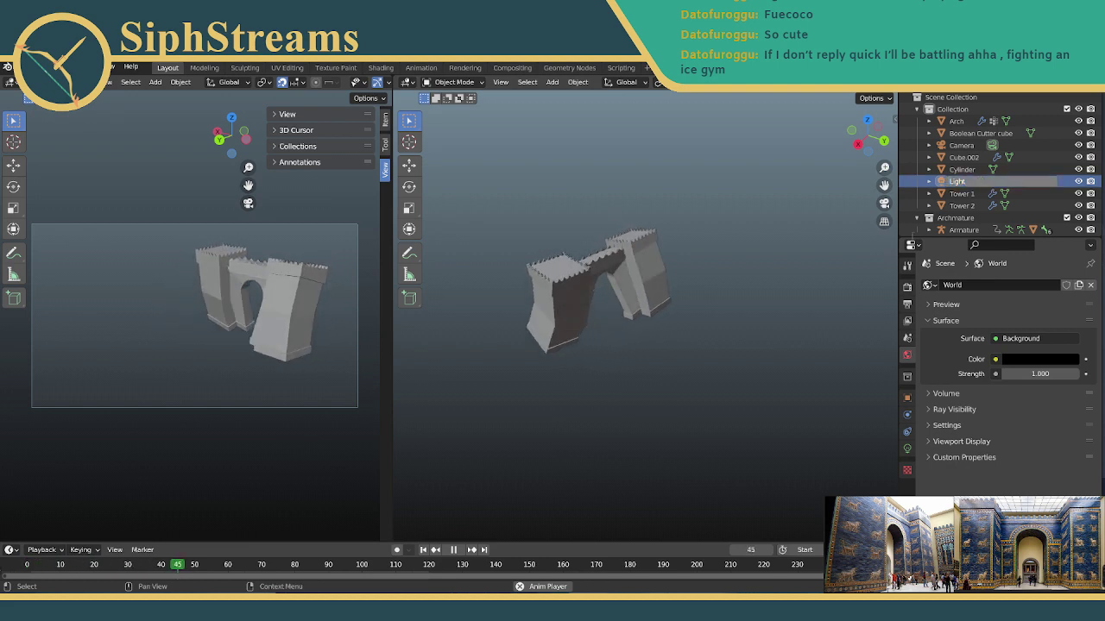
pyautogui.click(956, 181)
pyautogui.click(907, 265)
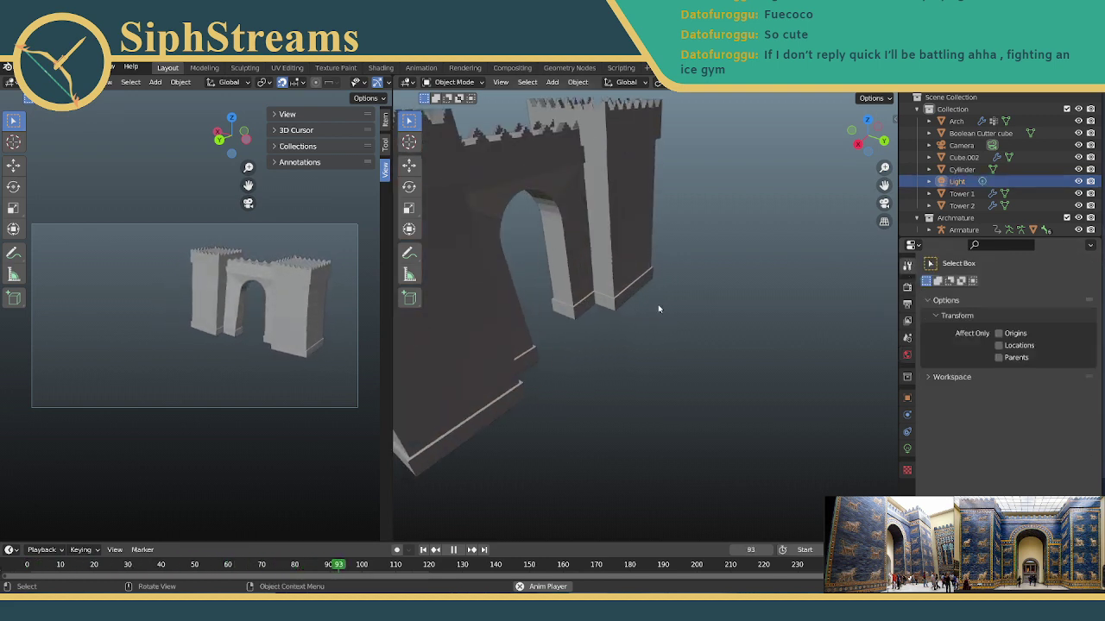
# Select the Arch and pause the walk-cycle playback at frame 67.
pyautogui.click(542, 195)
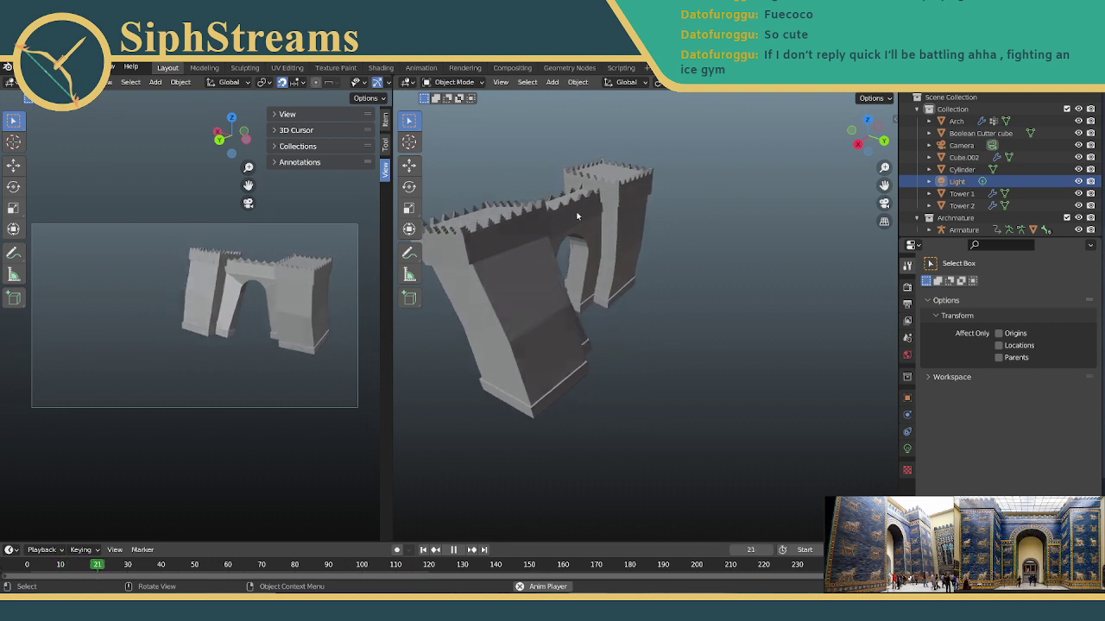
pyautogui.click(453, 549)
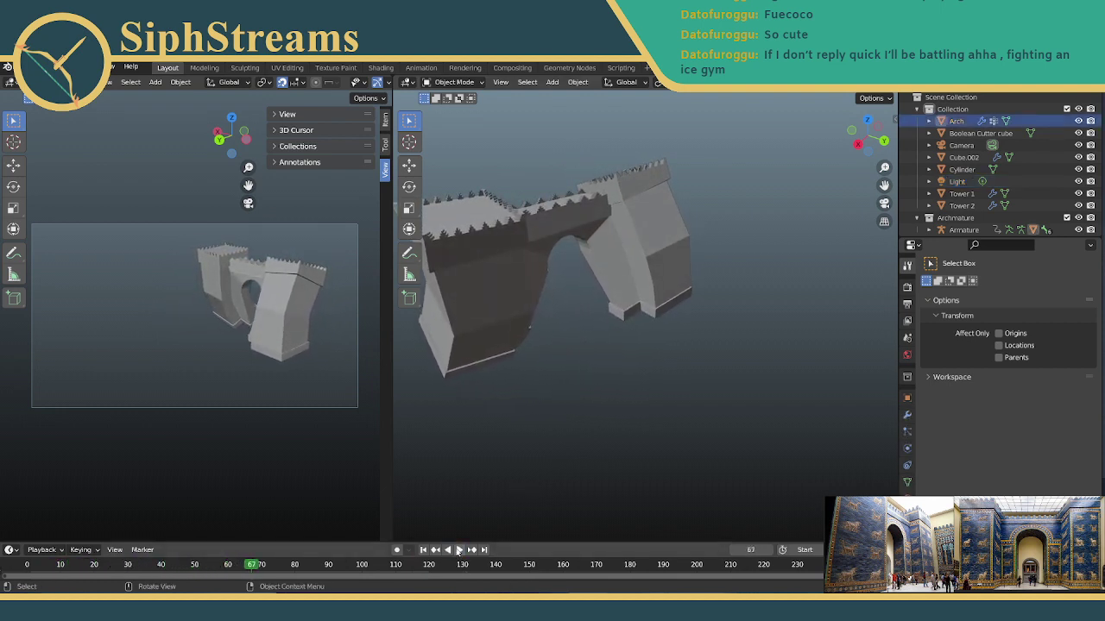
pyautogui.moveTo(612, 315); pyautogui.dragTo(668, 248, button='middle')
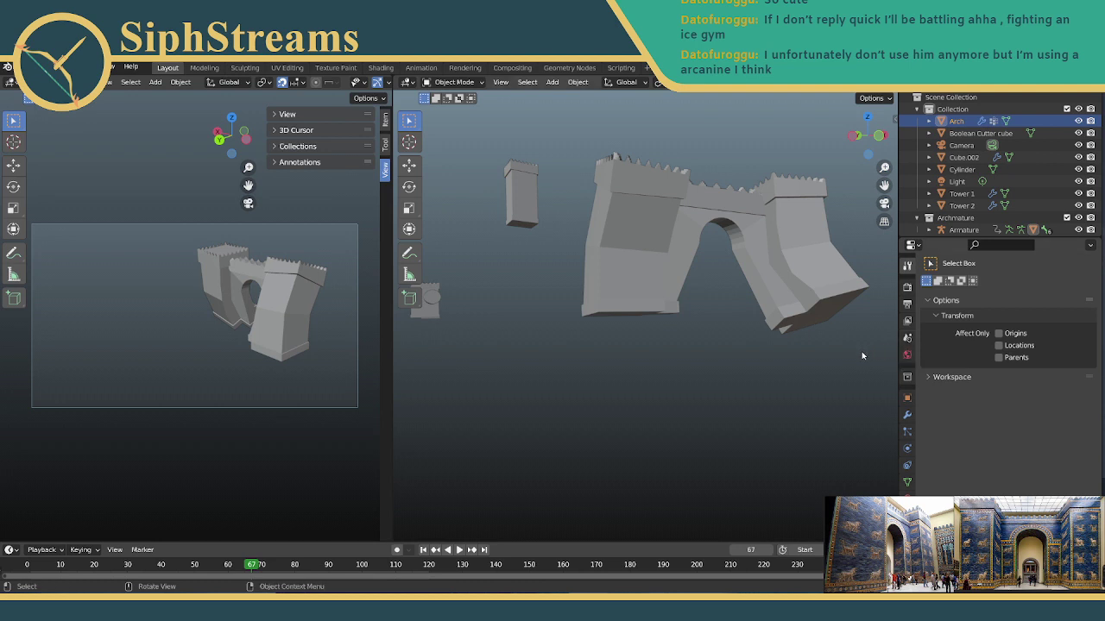
pyautogui.scroll(5, 854, 349)
pyautogui.scroll(-5, 813, 345)
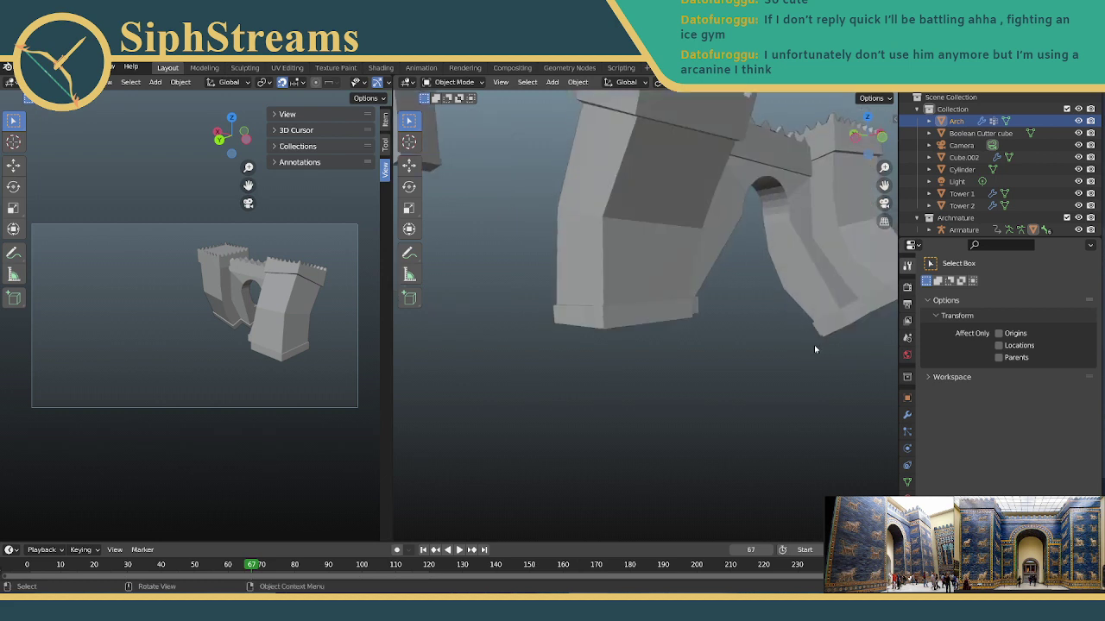
# Orbit around the arch and show the Collection properties (Selectable on, Line Art Include).
pyautogui.rightClick(816, 346)
pyautogui.click(818, 353)
pyautogui.moveTo(818, 353); pyautogui.dragTo(783, 348, button='middle')
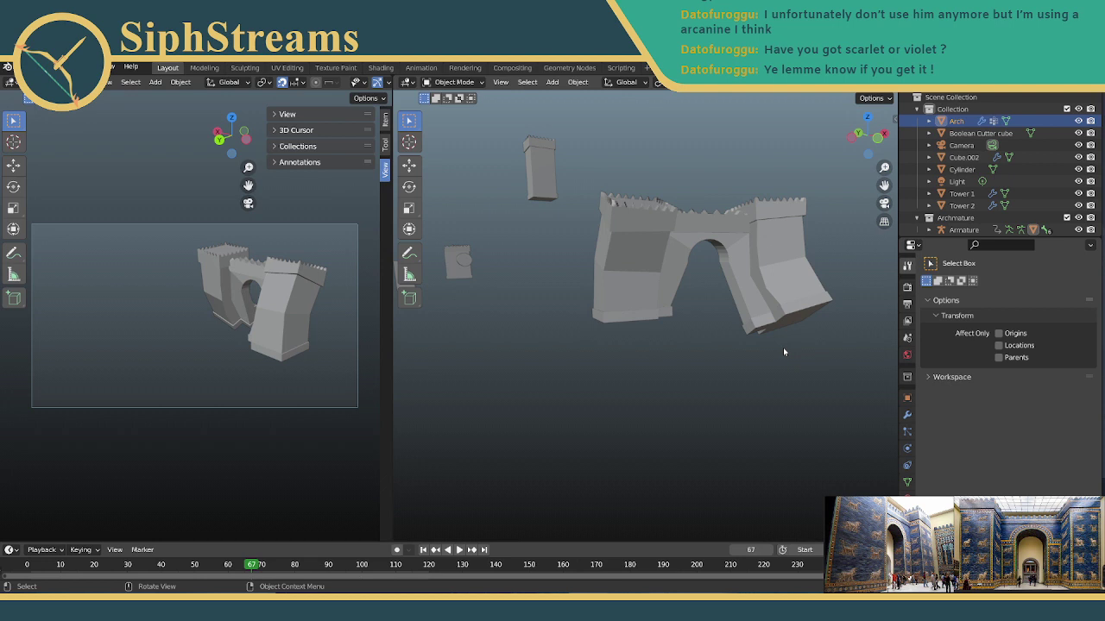
pyautogui.moveTo(820, 349); pyautogui.dragTo(884, 316, button='middle')
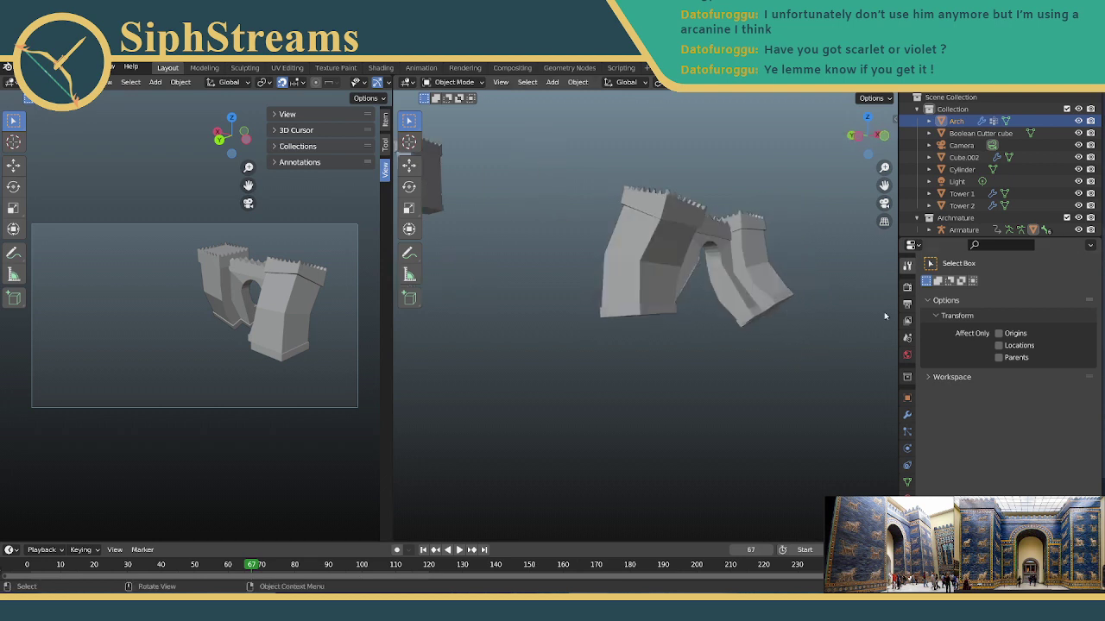
pyautogui.click(907, 377)
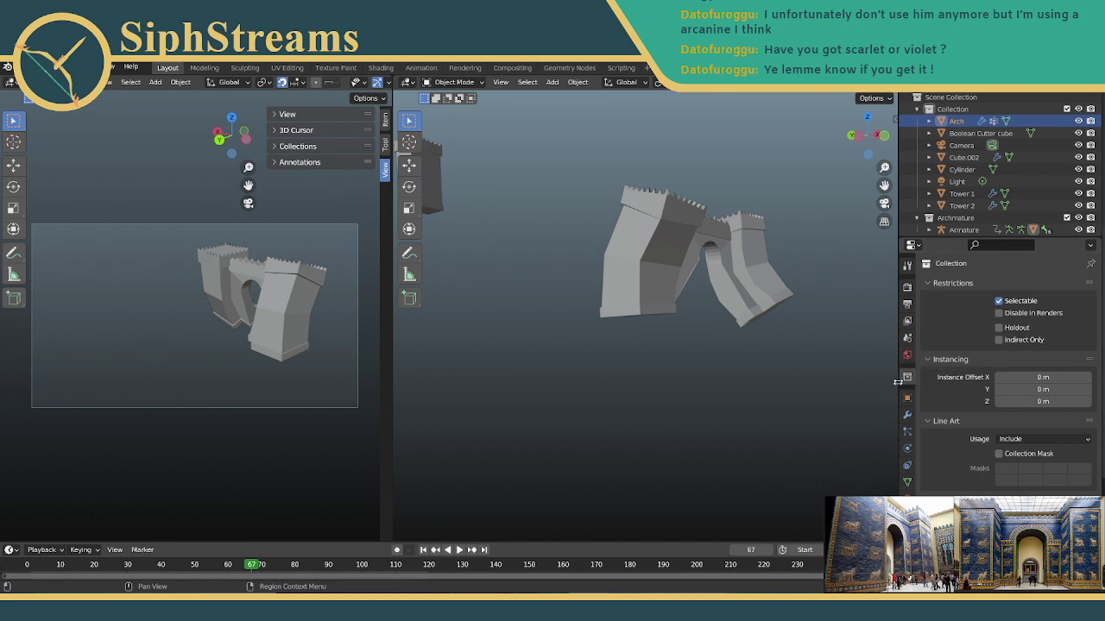
# Reset the Light's location to 0 m on X, Y and Z, keeping rotation 37.3°, 3.16°, 107°.
pyautogui.click(907, 415)
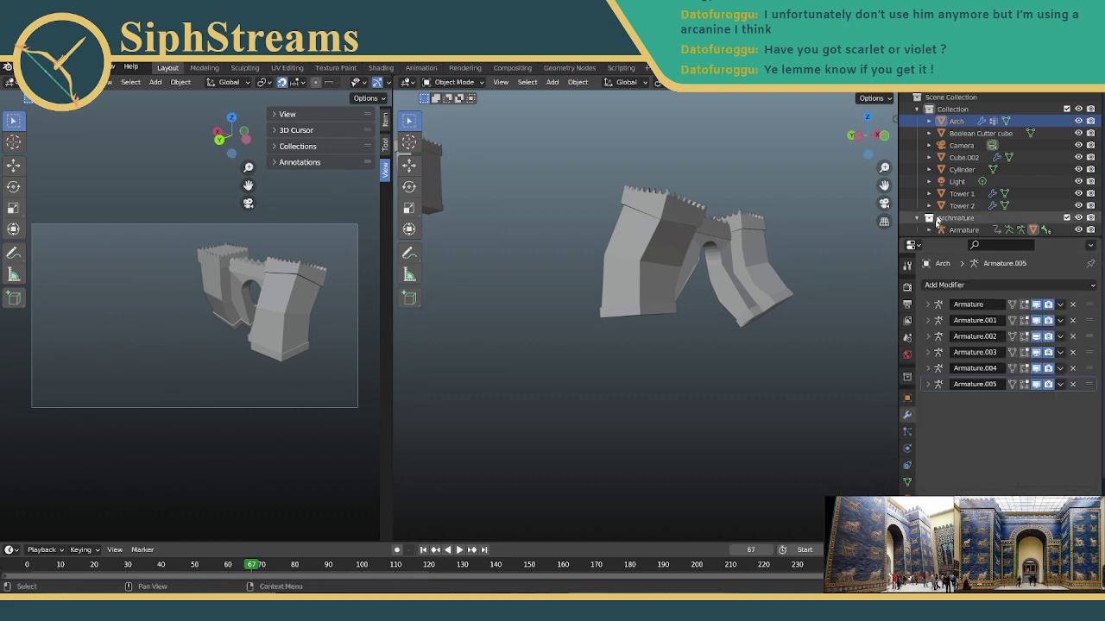
pyautogui.click(955, 182)
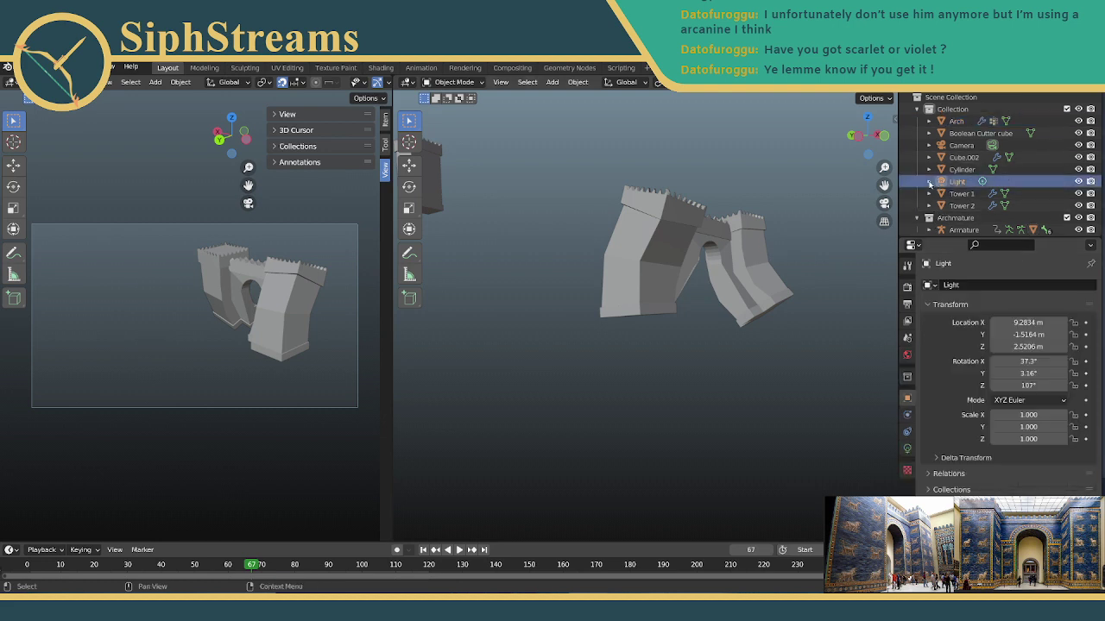
pyautogui.moveTo(708, 285); pyautogui.dragTo(859, 289, button='middle')
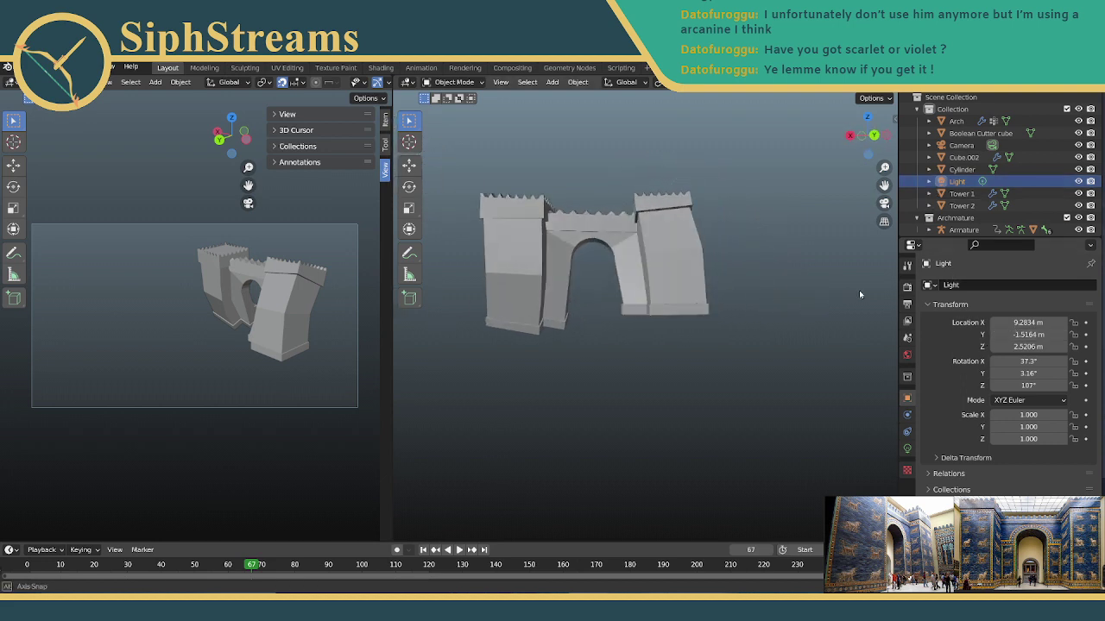
pyautogui.rightClick(1016, 322)
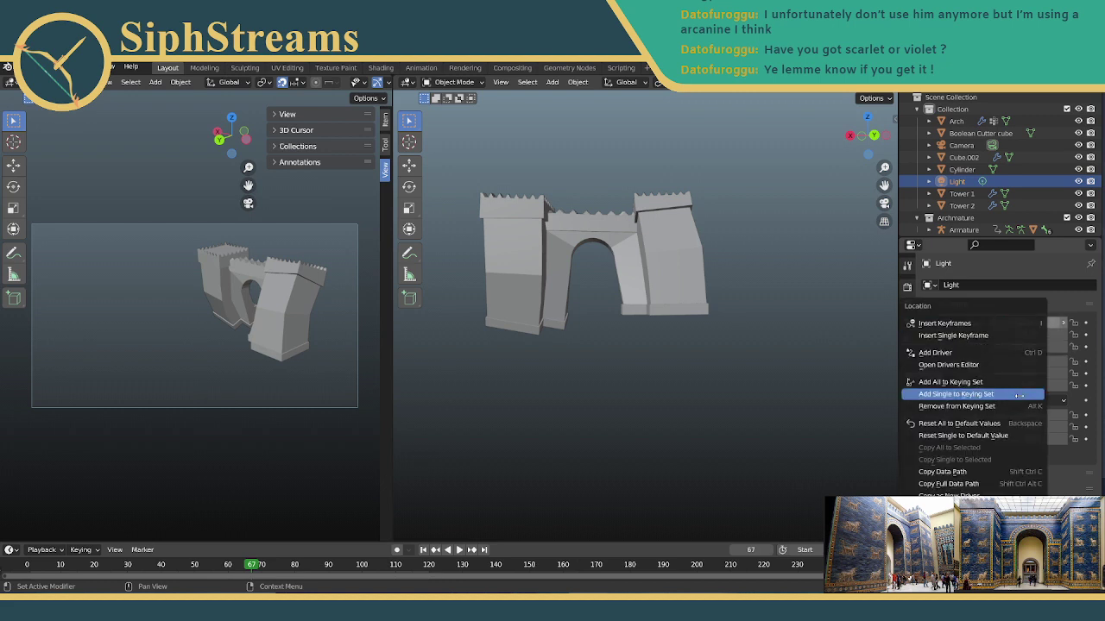
pyautogui.click(997, 424)
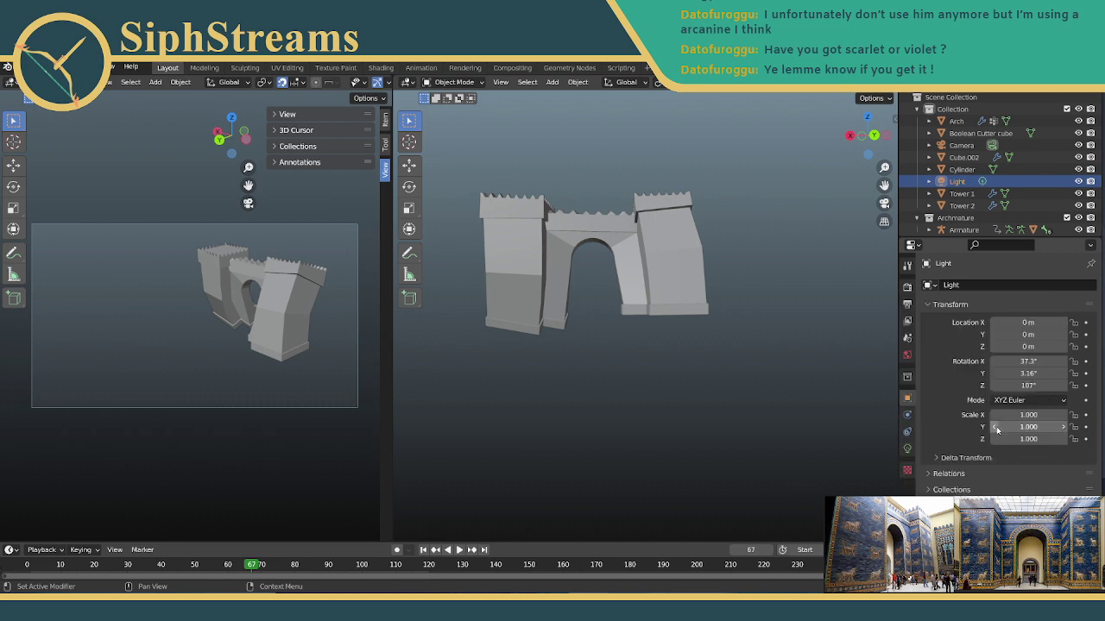
pyautogui.scroll(-6, 586, 339)
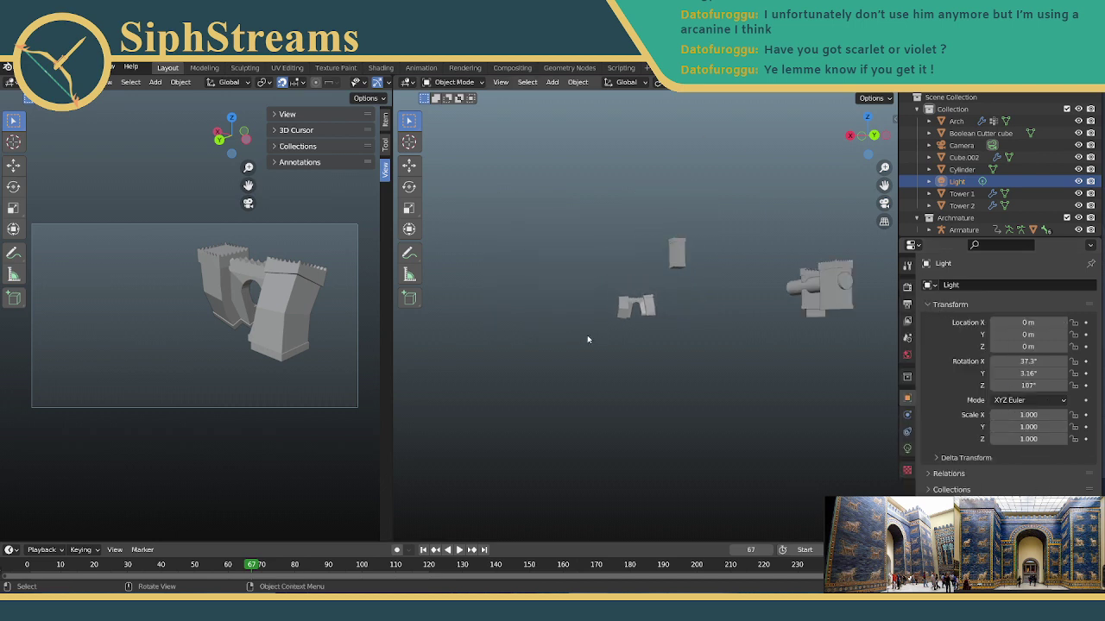
# Orbit onto the gate and show the Point light's data: 5000 W power, 0.1 m radius.
pyautogui.moveTo(587, 339); pyautogui.dragTo(844, 330, button='middle')
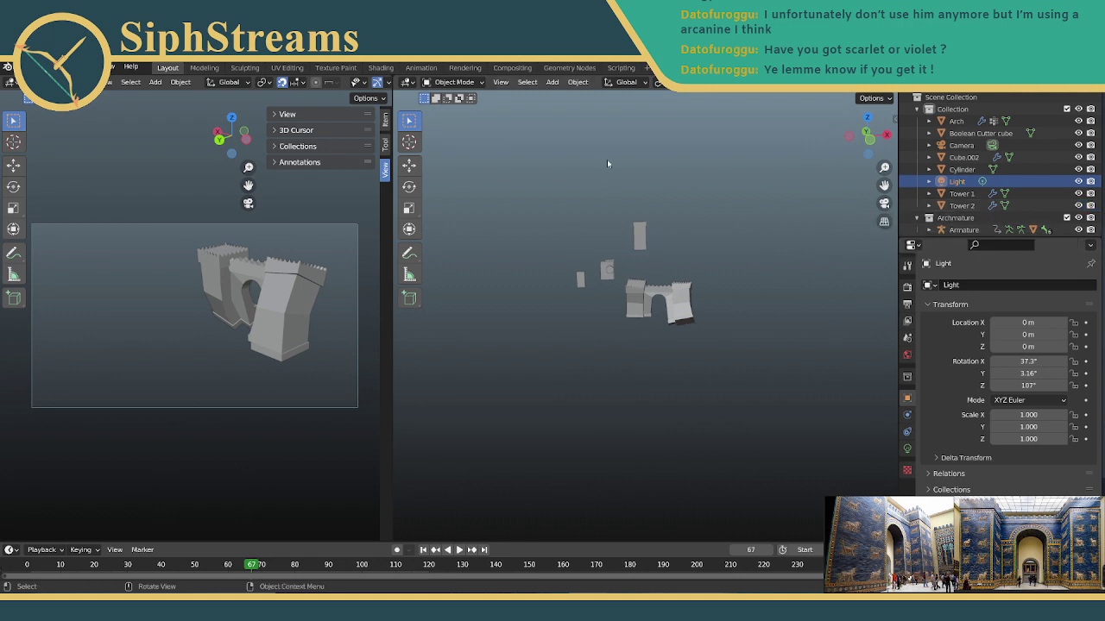
pyautogui.moveTo(616, 165); pyautogui.dragTo(770, 320, button='middle')
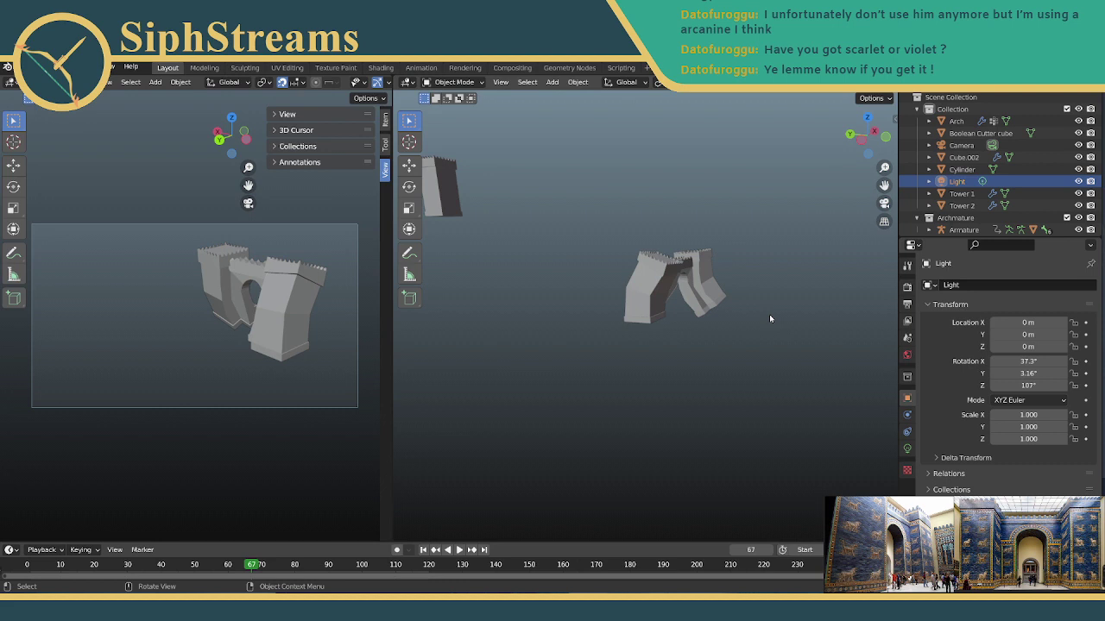
pyautogui.moveTo(612, 131); pyautogui.dragTo(505, 123, button='middle')
pyautogui.click(505, 123)
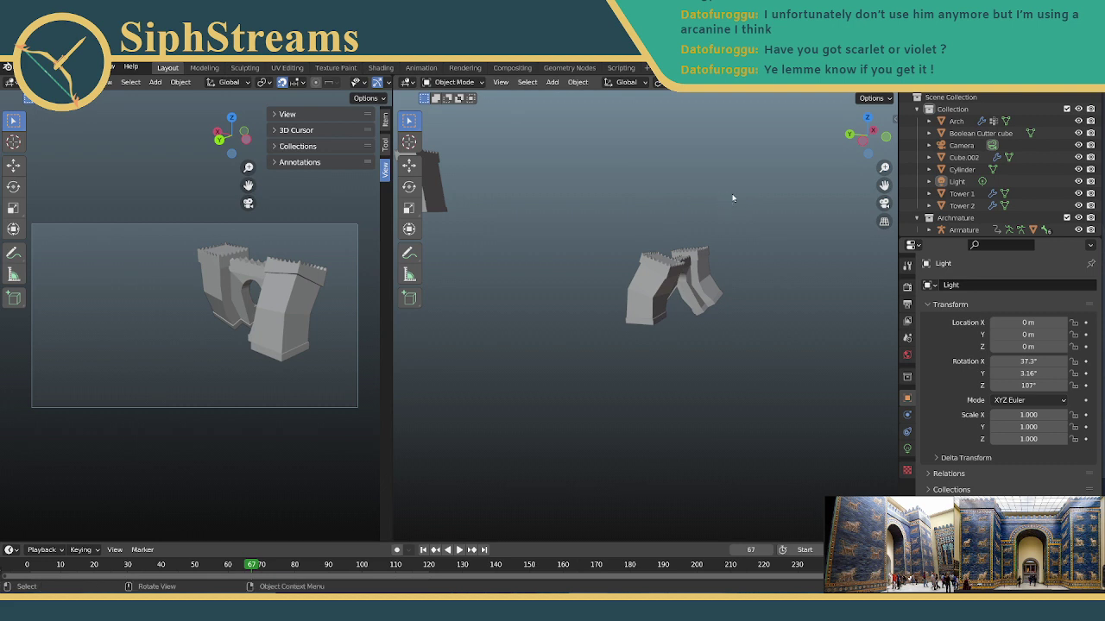
pyautogui.moveTo(731, 197); pyautogui.dragTo(746, 288, button='middle')
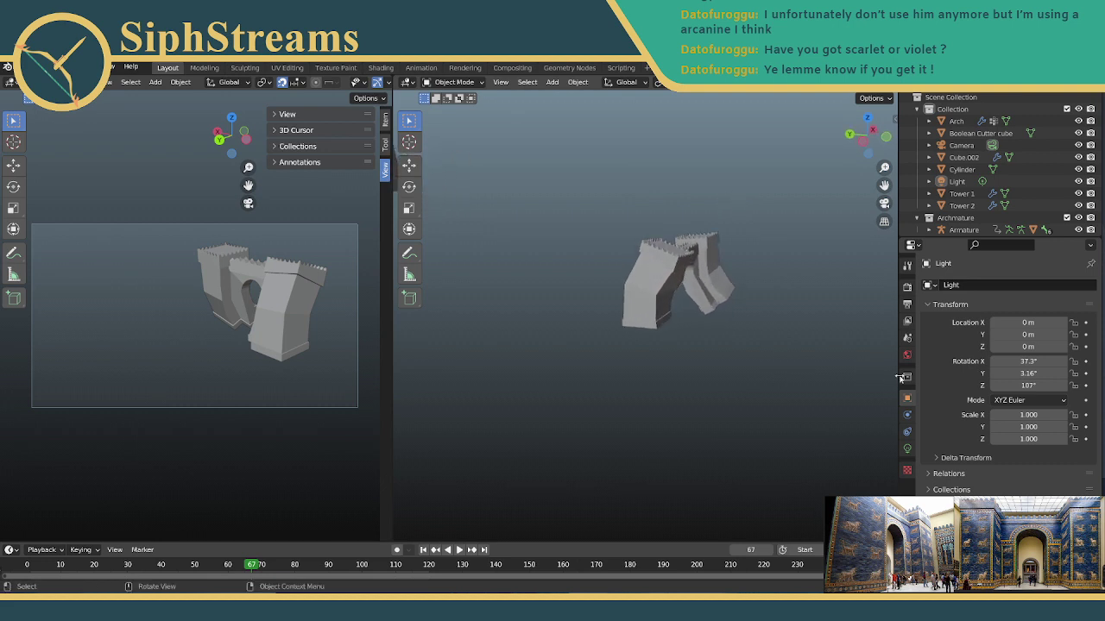
pyautogui.click(907, 449)
pyautogui.moveTo(881, 423); pyautogui.dragTo(861, 406, button='middle')
pyautogui.scroll(5, 695, 310)
pyautogui.moveTo(682, 313); pyautogui.dragTo(804, 305, button='middle')
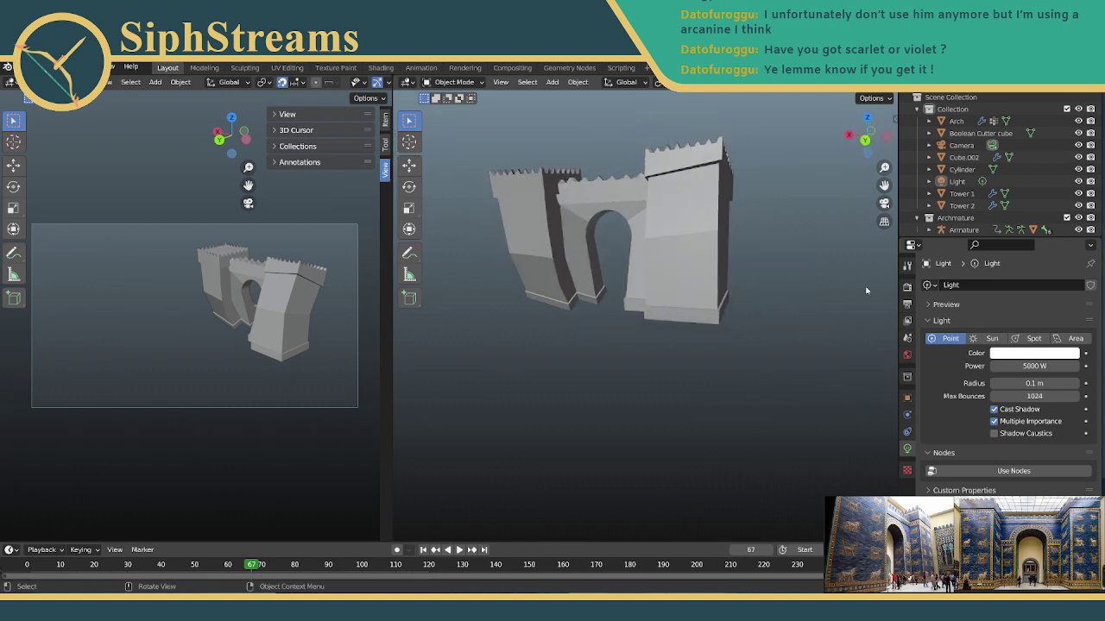
# Show the Select Circle tool options, turn on overlays, and inspect the Hip, Thigh and Shin bones.
pyautogui.click(907, 265)
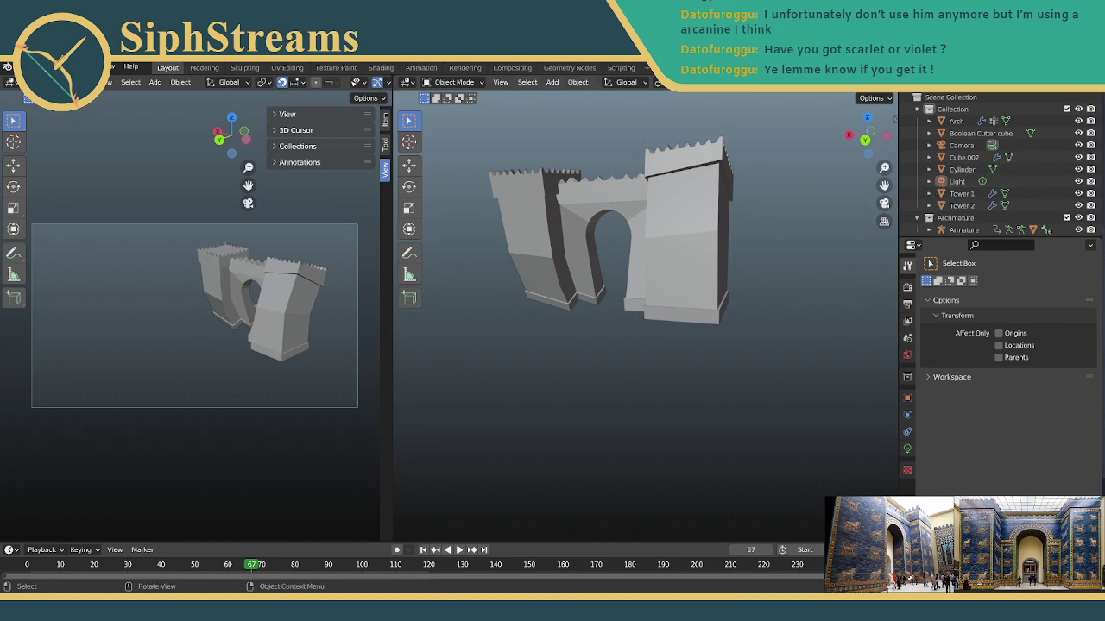
pyautogui.click(790, 83)
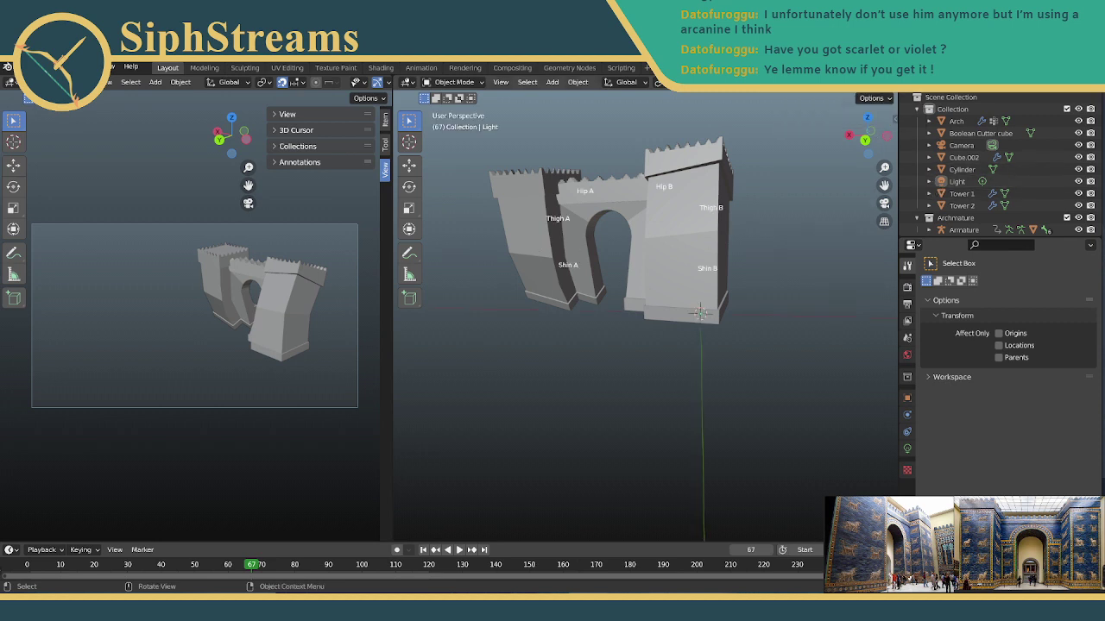
pyautogui.moveTo(811, 216); pyautogui.dragTo(587, 357, button='middle')
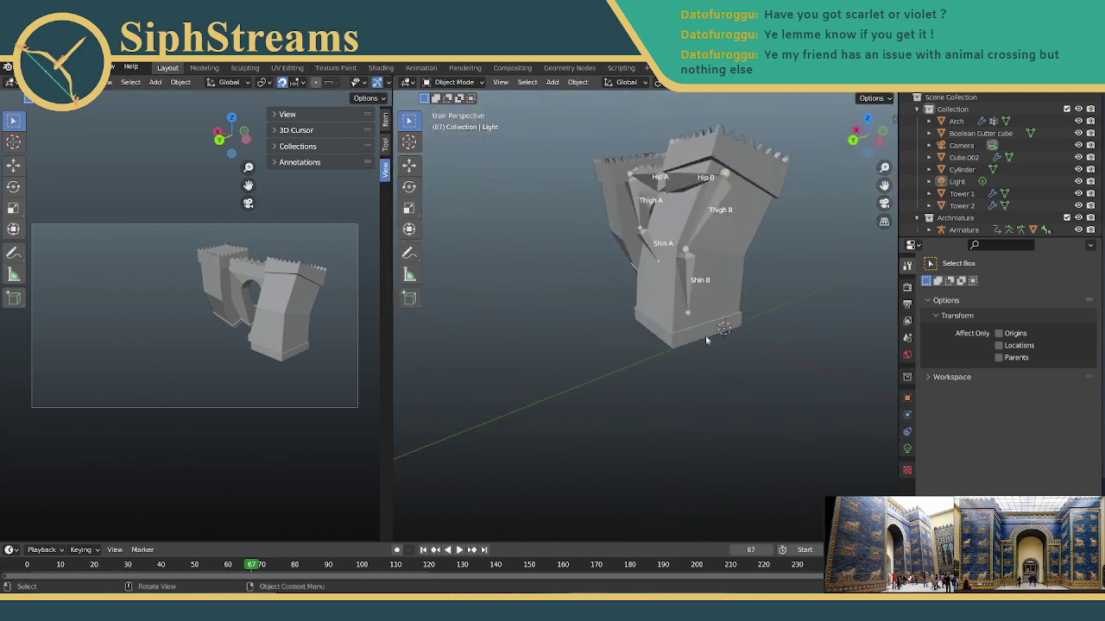
pyautogui.moveTo(586, 178); pyautogui.dragTo(762, 147, button='middle')
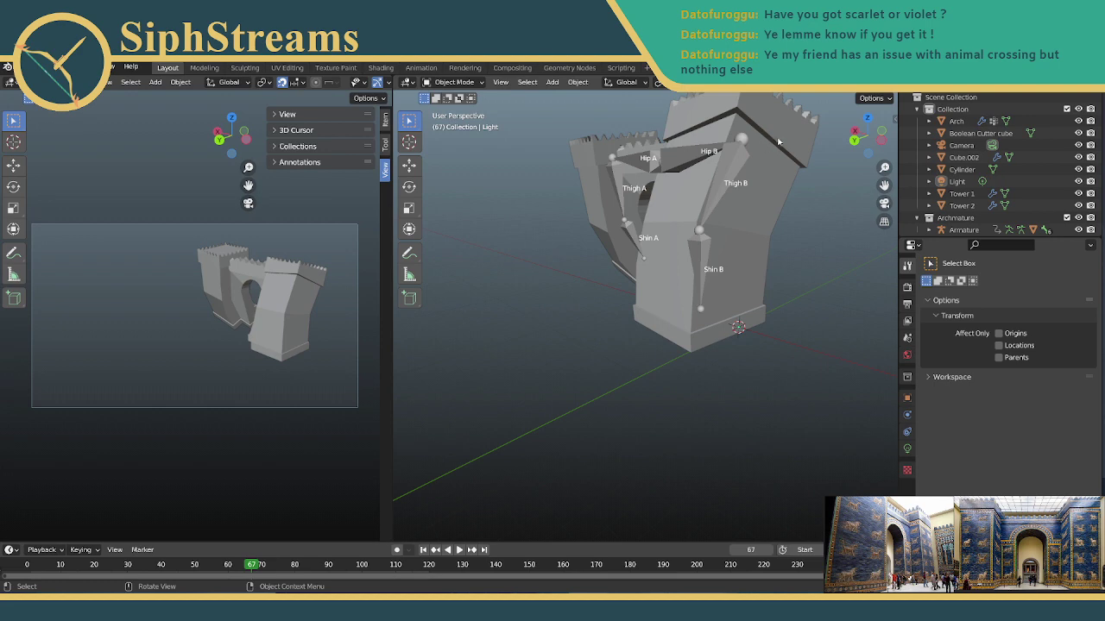
pyautogui.moveTo(674, 191); pyautogui.dragTo(630, 271, button='middle')
# Switch to the Move tool, select the Light at the origin, and drag it toward the gate.
pyautogui.press('w')
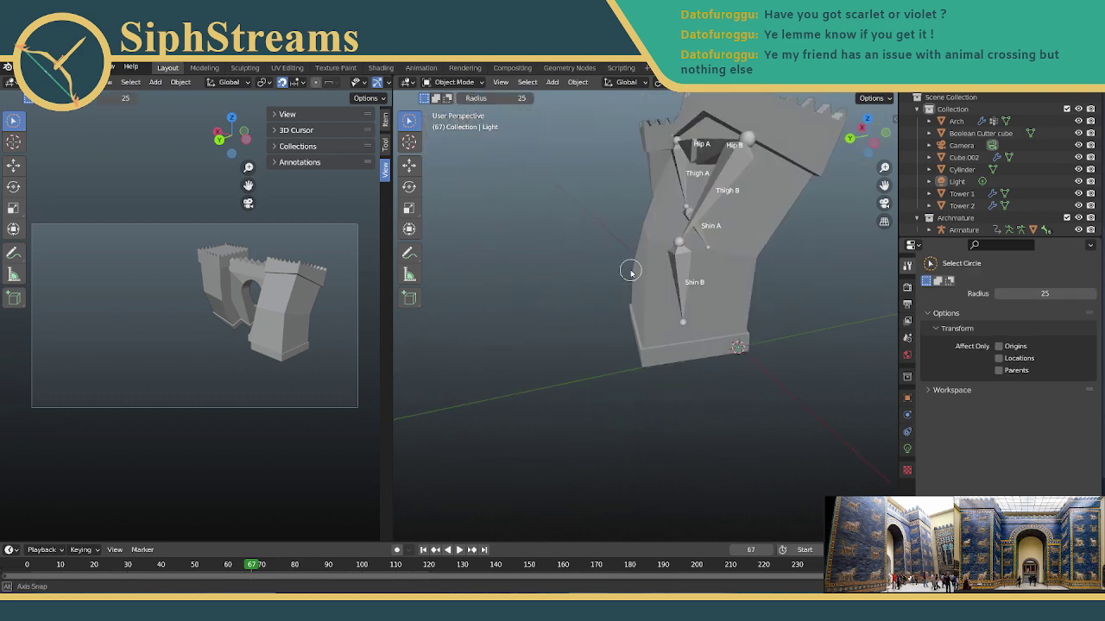
pyautogui.click(409, 164)
pyautogui.moveTo(462, 188); pyautogui.dragTo(758, 307, button='middle')
pyautogui.click(739, 330)
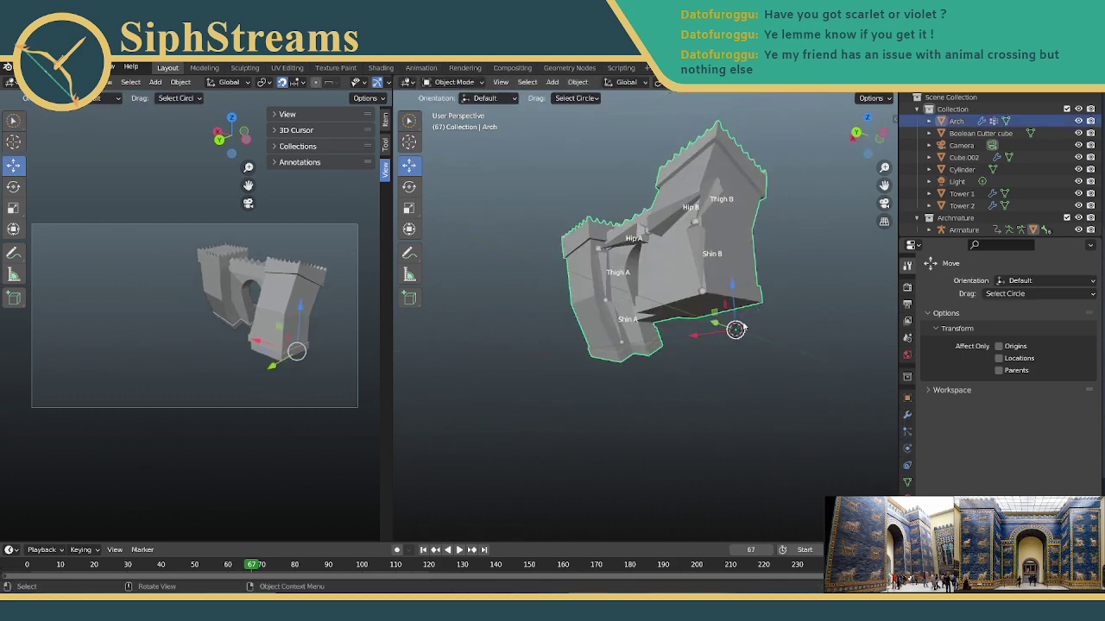
pyautogui.click(734, 328)
pyautogui.moveTo(734, 329); pyautogui.dragTo(596, 325)
pyautogui.moveTo(596, 325)
pyautogui.mouseDown(button='middle')
pyautogui.moveTo(493, 311)
pyautogui.moveTo(584, 328)
pyautogui.mouseUp(button='middle')
pyautogui.scroll(-5, 559, 318)
# Raise the Light along Z, then shift it along Y to sit above the gate.
pyautogui.press('z')
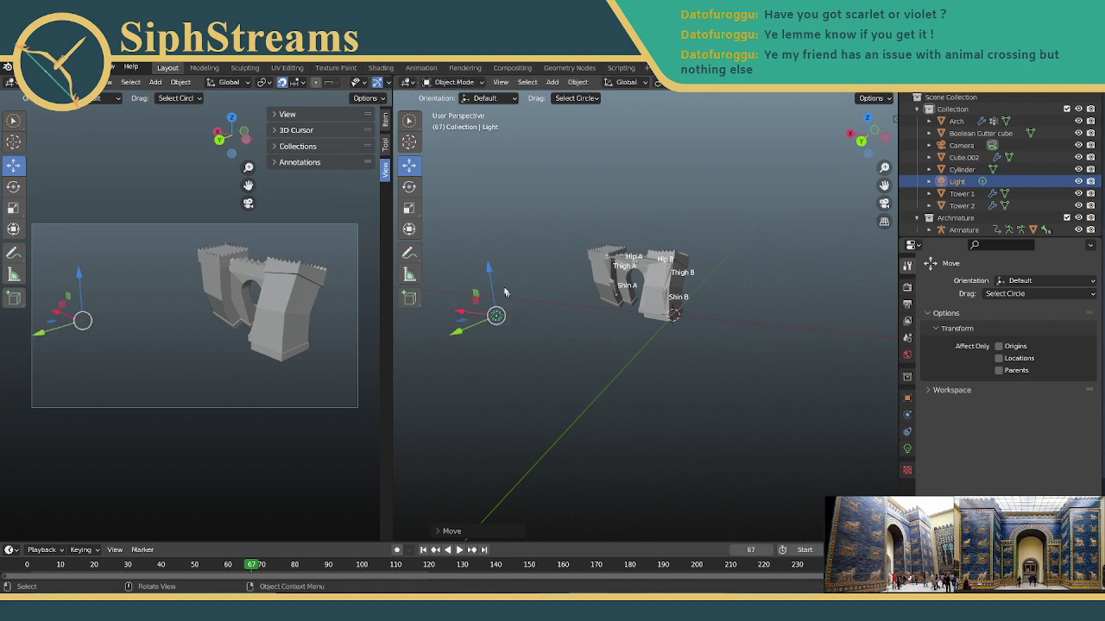
pyautogui.click(553, 180)
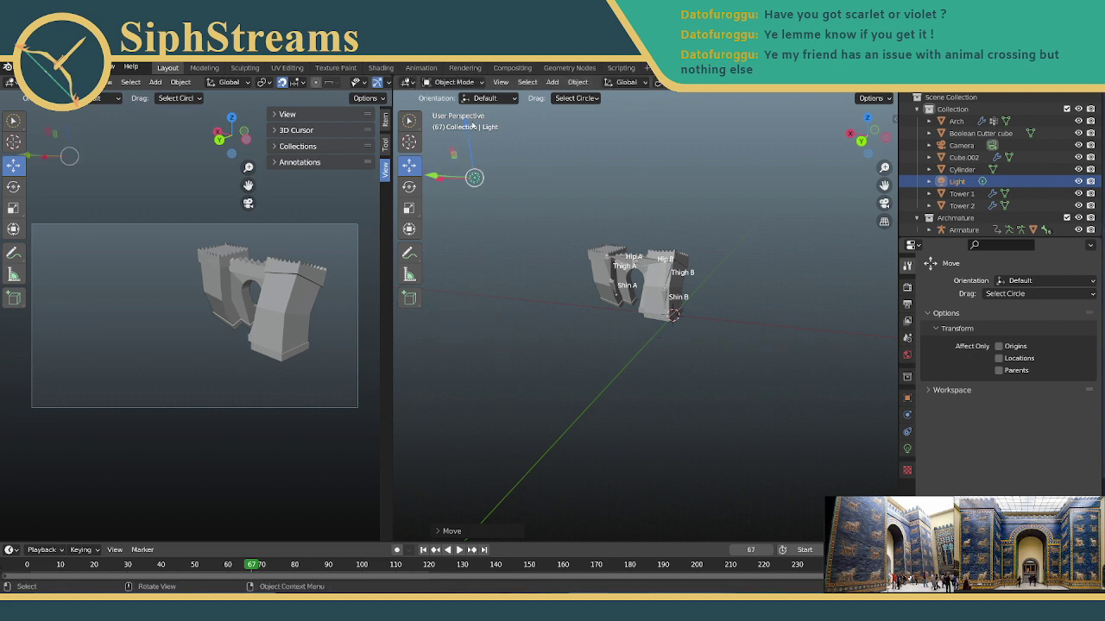
pyautogui.press('g')
pyautogui.press('y')
pyautogui.click(484, 169)
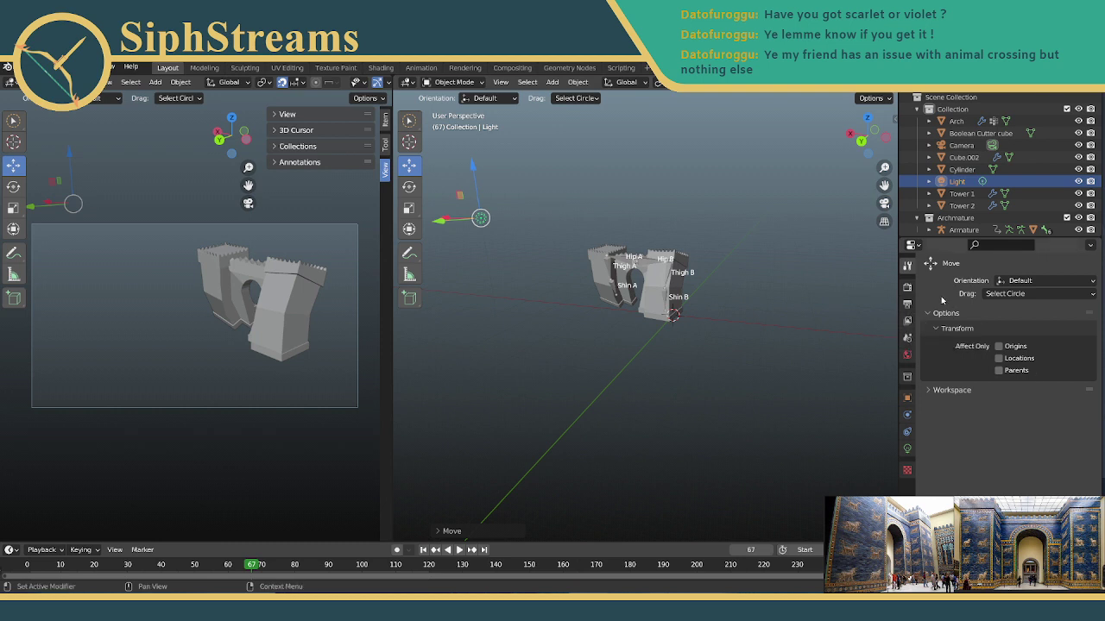
# Check the black World background, then view Output settings: 1920 × 1080 px, 24 fps, frames 1–120.
pyautogui.click(907, 354)
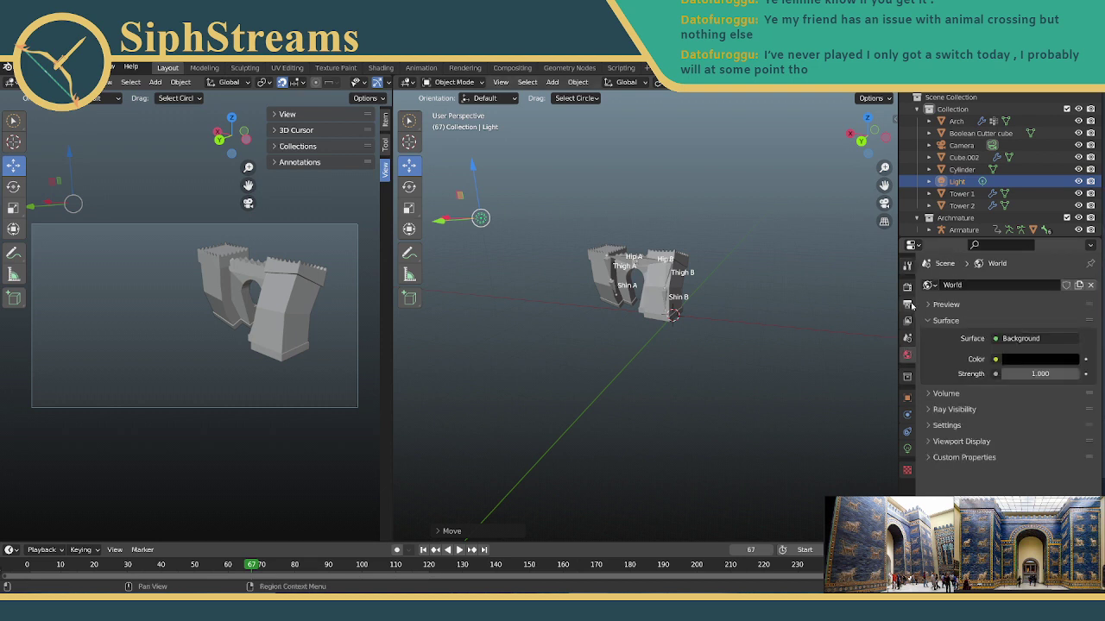
pyautogui.click(907, 304)
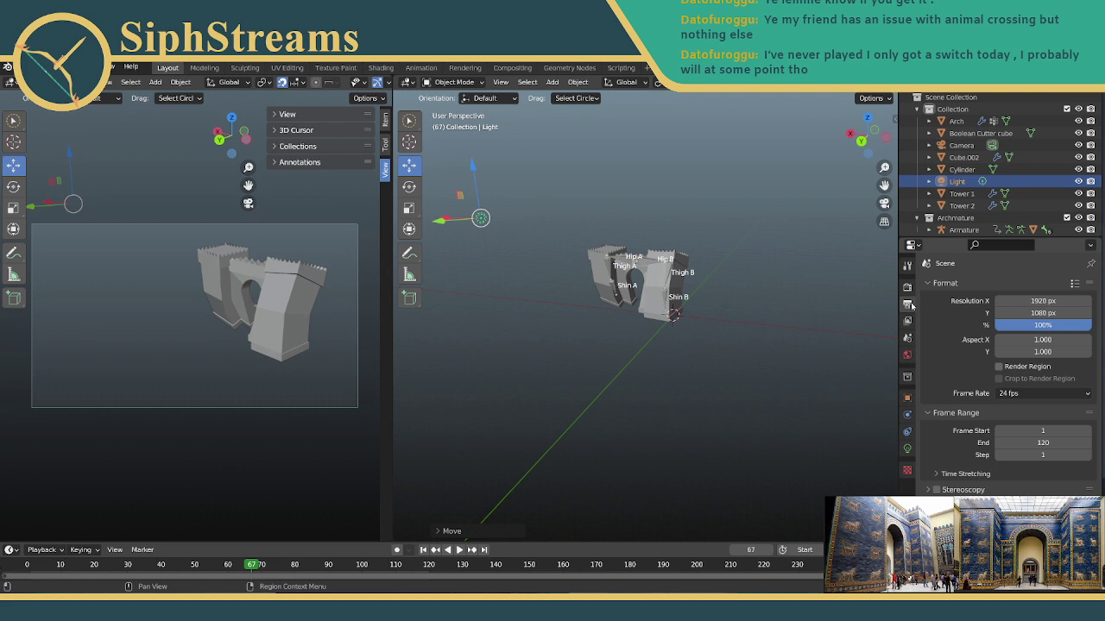
pyautogui.moveTo(595, 243); pyautogui.dragTo(609, 232, button='middle')
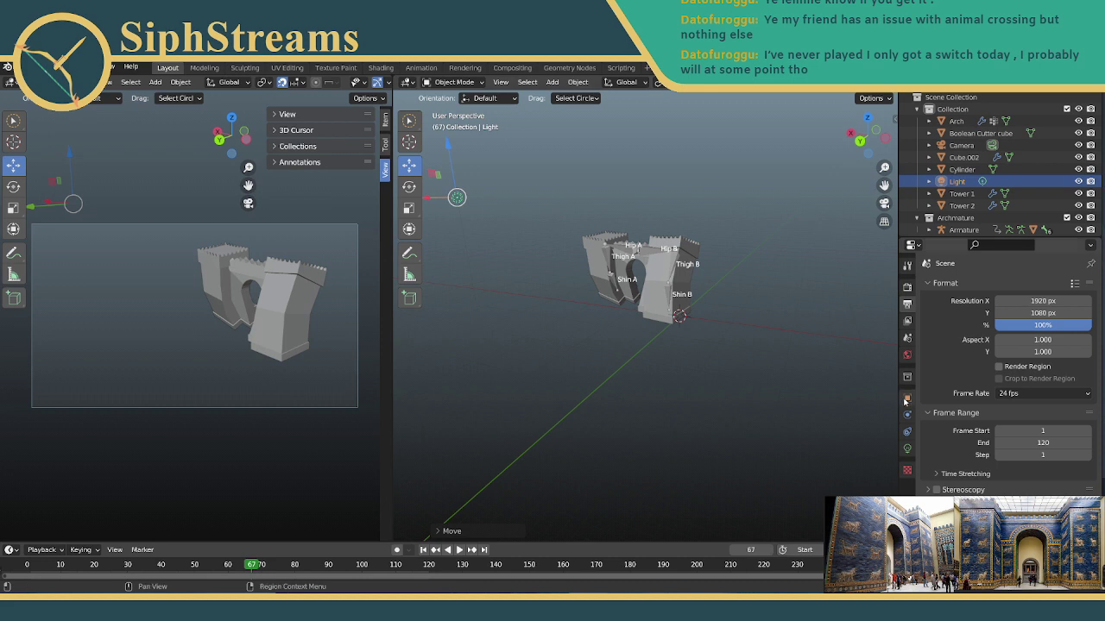
# Set the point light's radius to 3.25 m, then drag it up to 9.25 m.
pyautogui.click(907, 448)
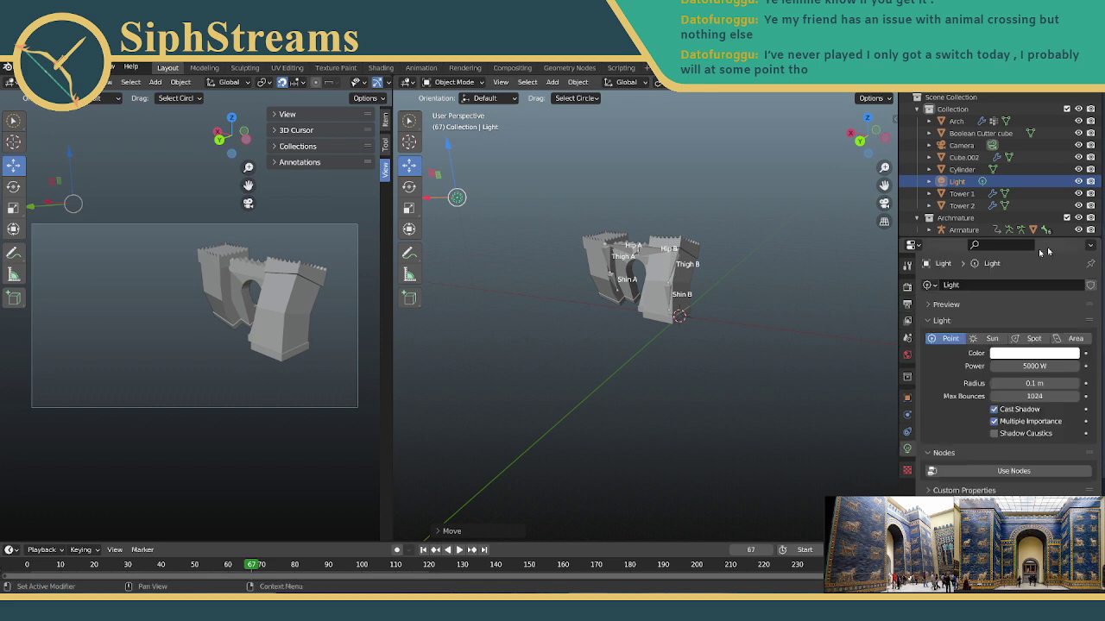
pyautogui.click(1029, 382)
pyautogui.write('3.25')
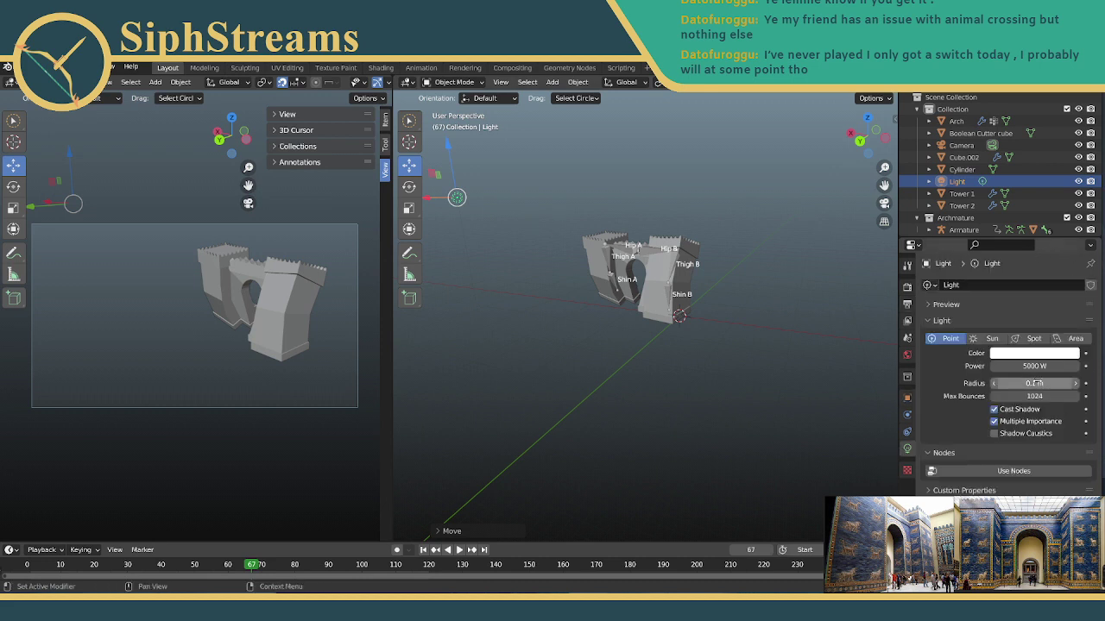
pyautogui.press('Return')
pyautogui.moveTo(1028, 382); pyautogui.dragTo(1033, 383)
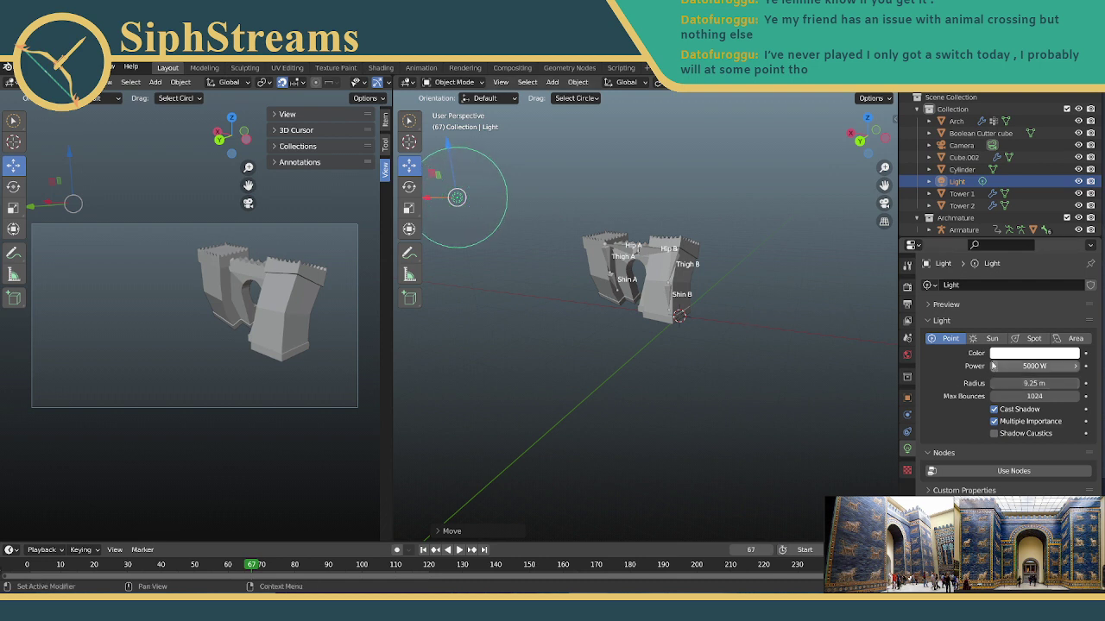
pyautogui.click(208, 212)
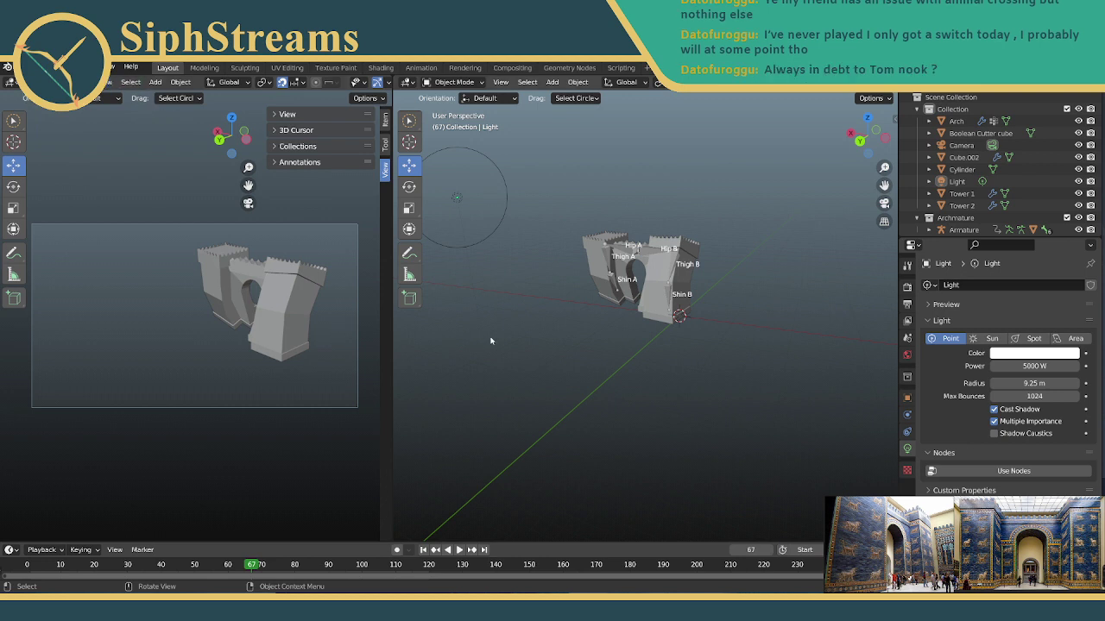
pyautogui.click(456, 196)
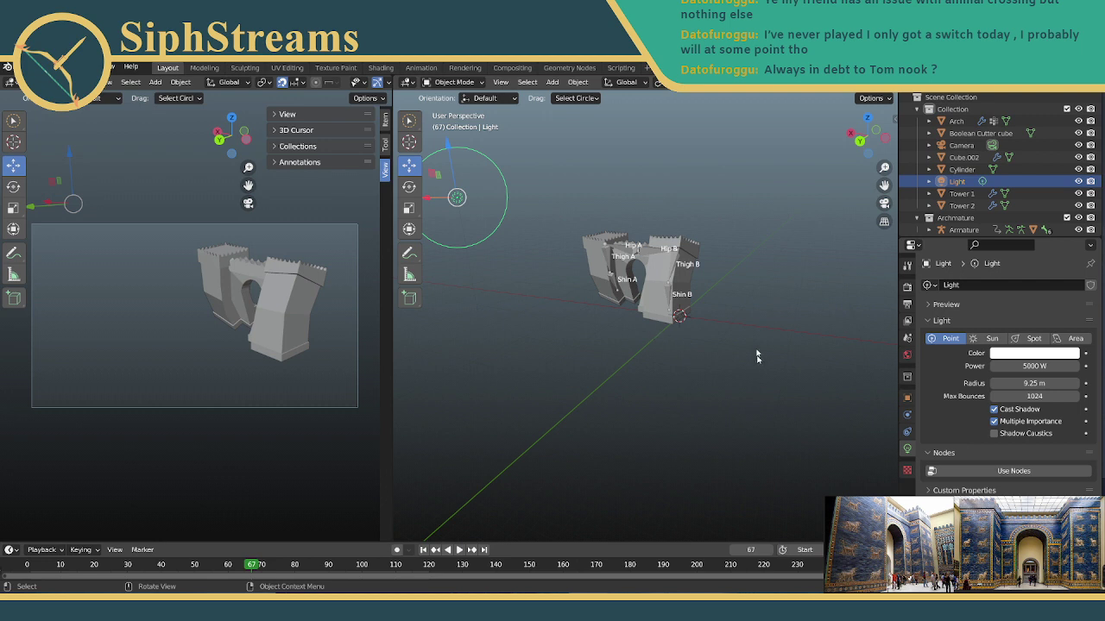
# Enlarge the point light's radius to 22.4 m and switch to the Shading workspace.
pyautogui.moveTo(757, 357); pyautogui.dragTo(729, 347, button='middle')
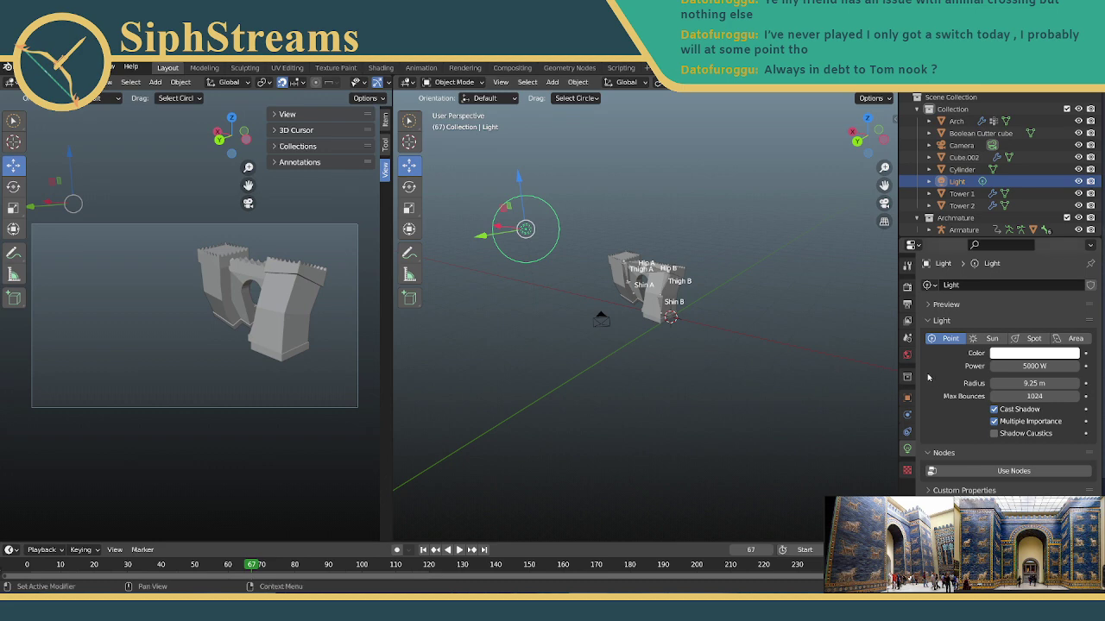
pyautogui.moveTo(841, 353)
pyautogui.mouseDown(button='middle')
pyautogui.moveTo(844, 330)
pyautogui.moveTo(779, 343)
pyautogui.moveTo(858, 362)
pyautogui.mouseUp(button='middle')
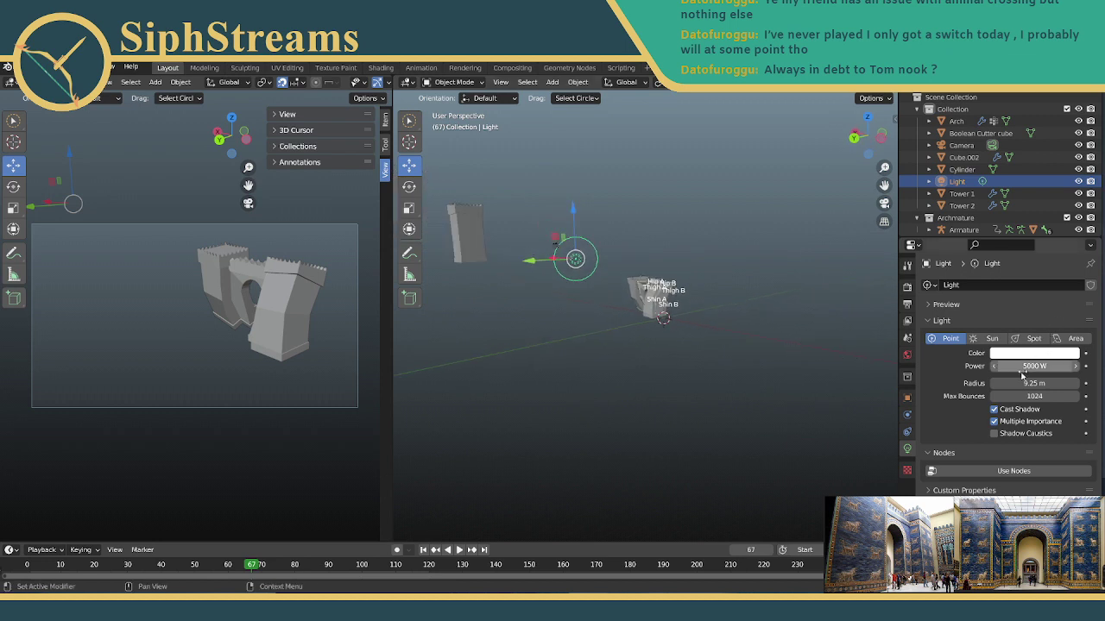
pyautogui.moveTo(1014, 382); pyautogui.dragTo(1044, 382)
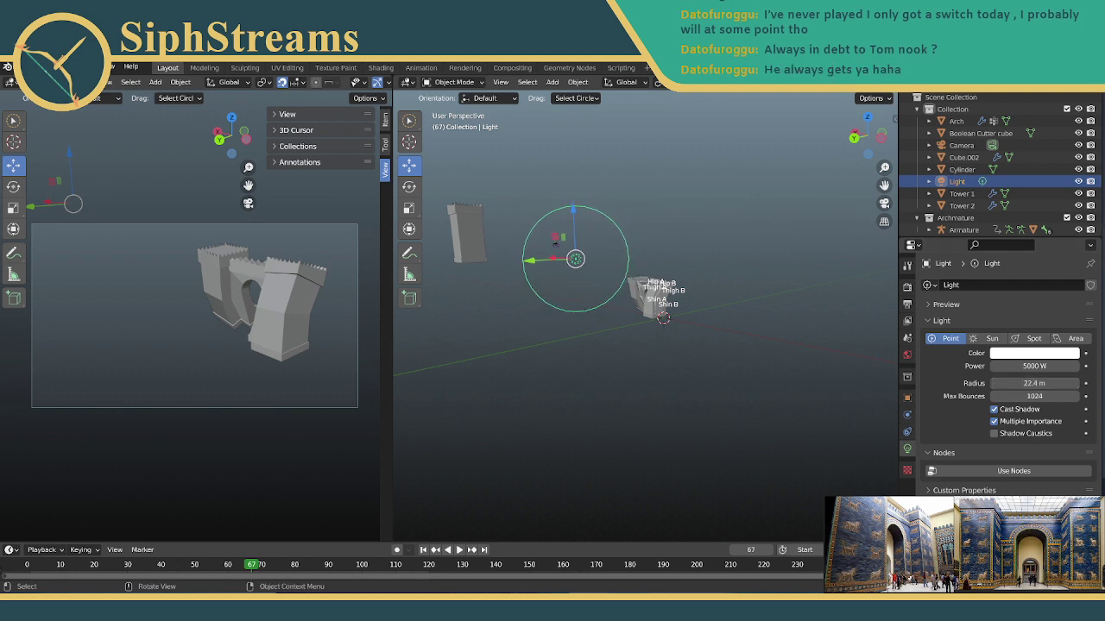
pyautogui.click(380, 68)
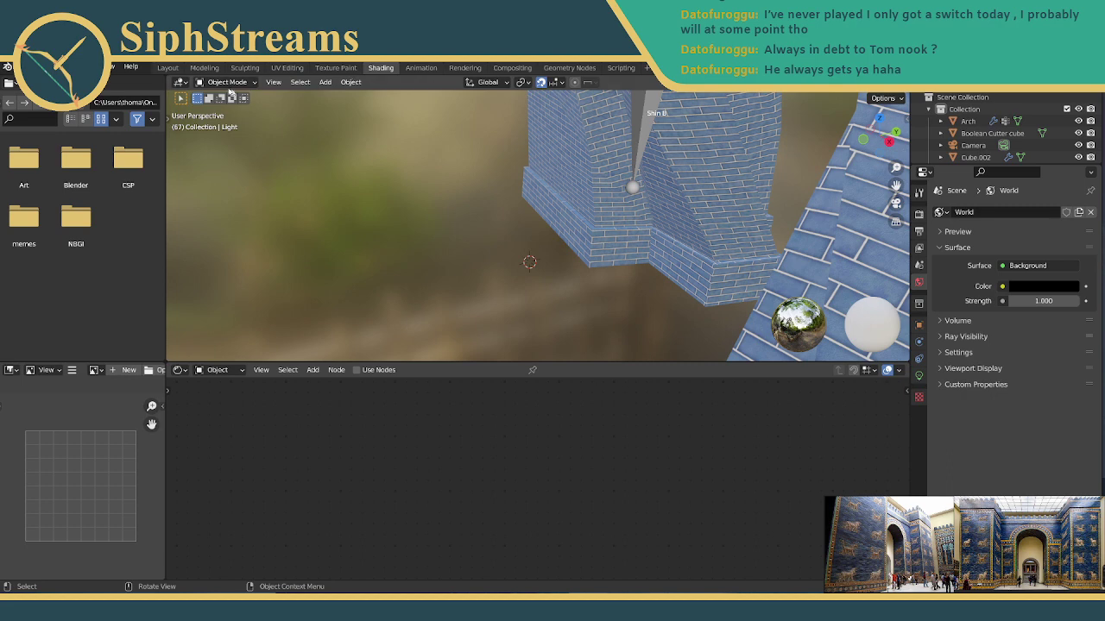
# Return to the Layout workspace by way of Modeling and review the transform orientation choices.
pyautogui.click(205, 68)
pyautogui.click(168, 68)
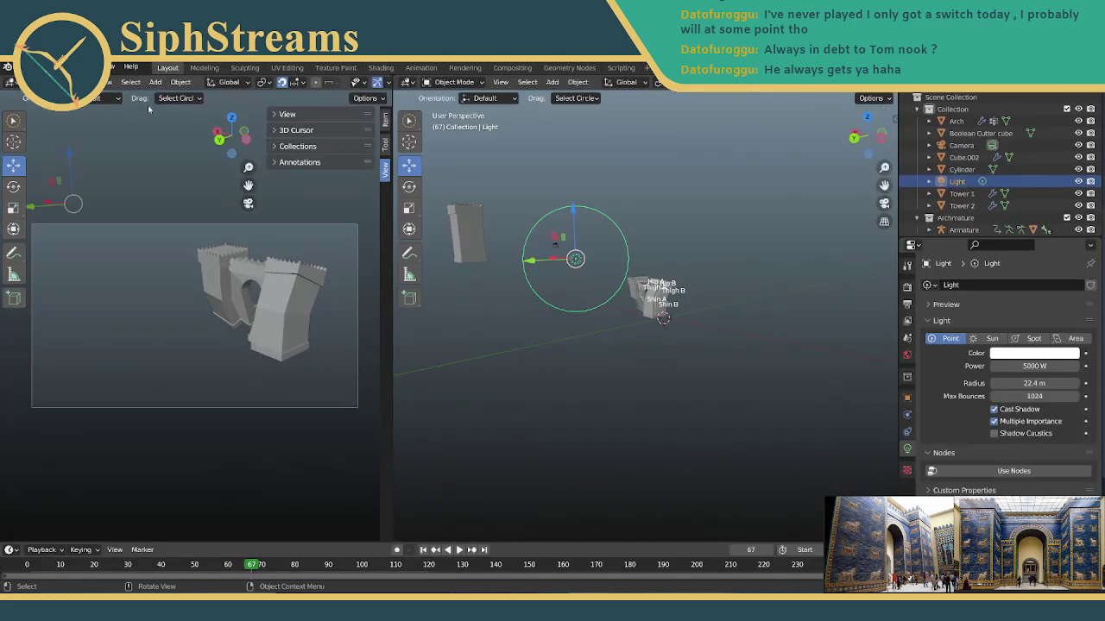
pyautogui.click(219, 82)
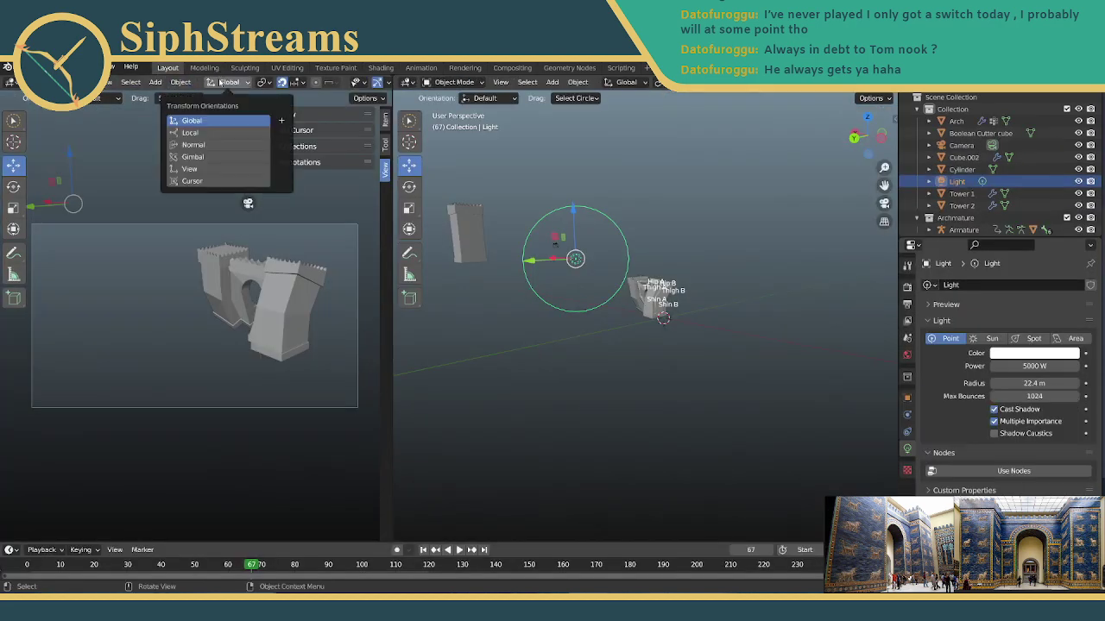
# Turn the left area into a Shader Editor, then back into a 3D Viewport.
pyautogui.click(10, 82)
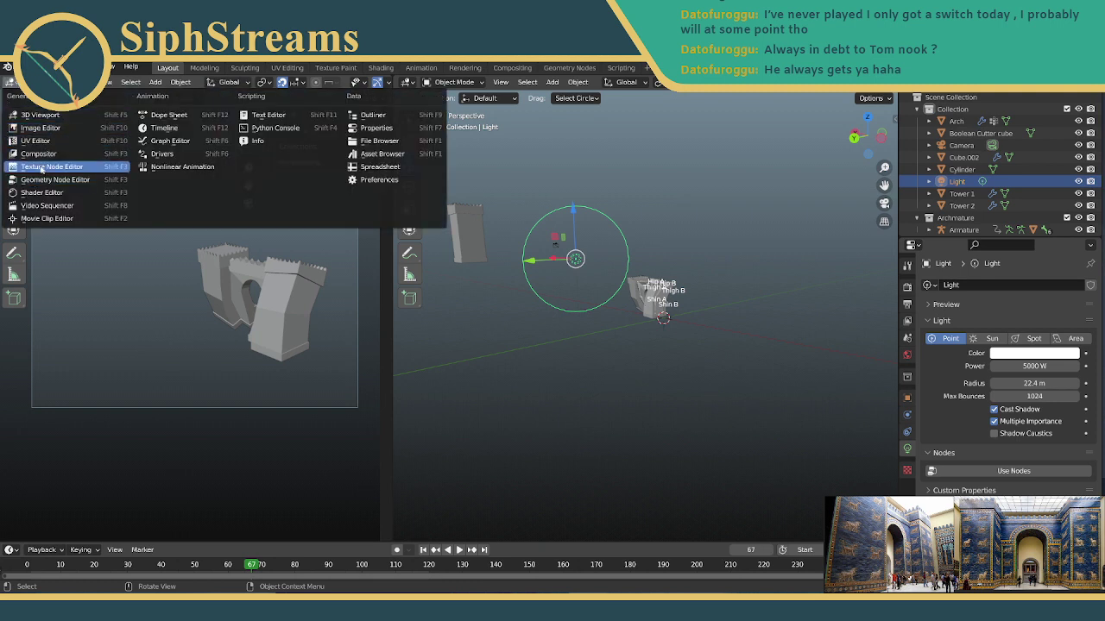
pyautogui.click(63, 193)
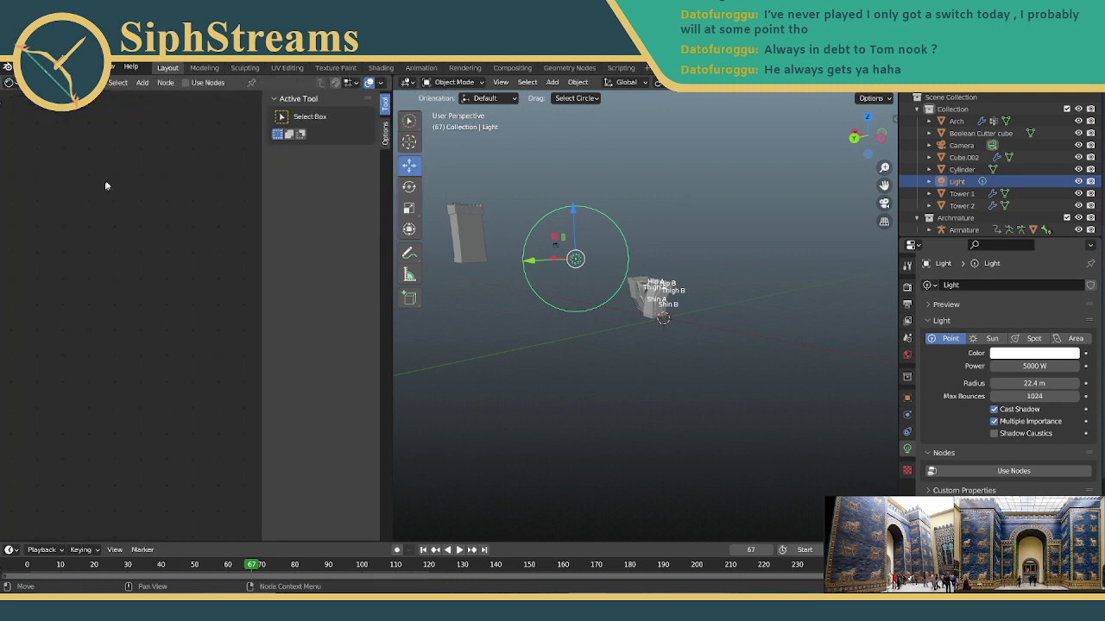
pyautogui.click(10, 83)
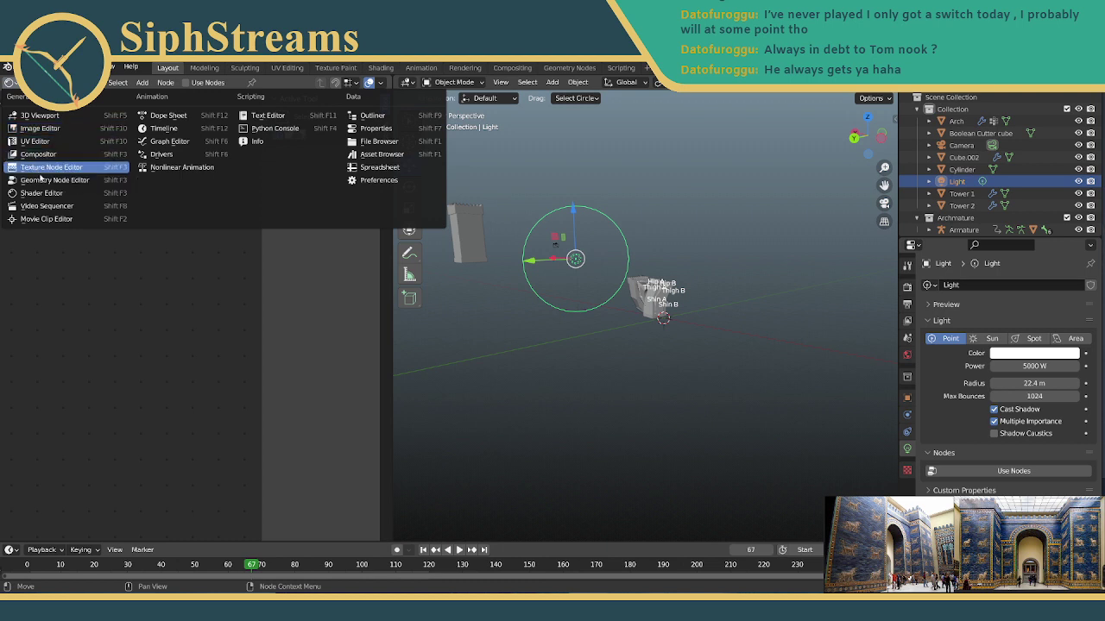
pyautogui.click(75, 117)
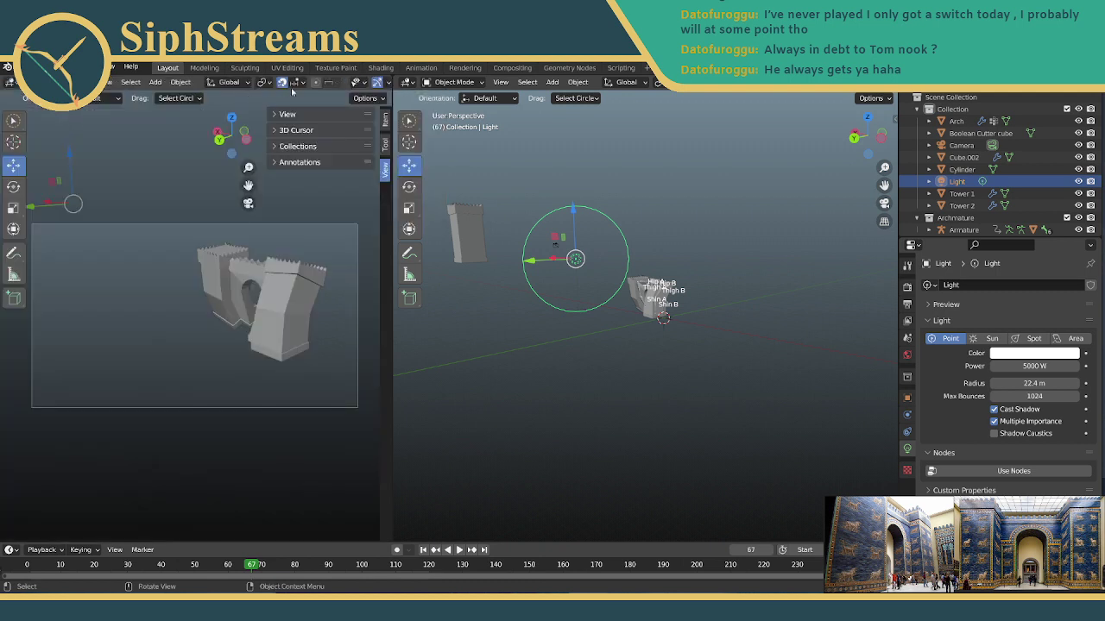
# Check the object-type visibility options and widen the left 3D view.
pyautogui.click(365, 86)
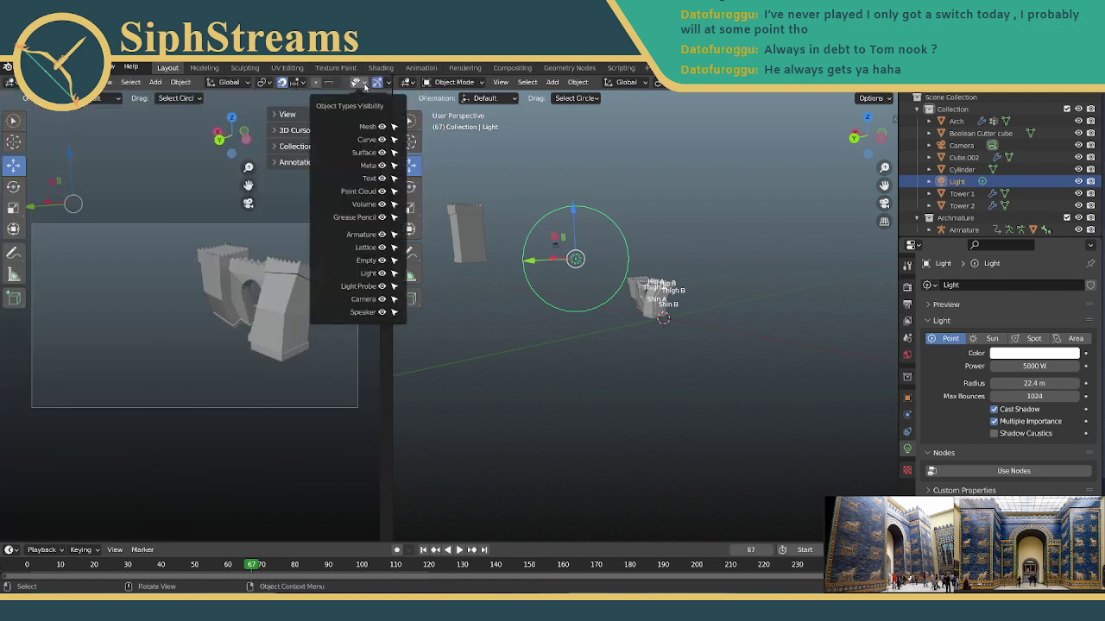
pyautogui.click(386, 83)
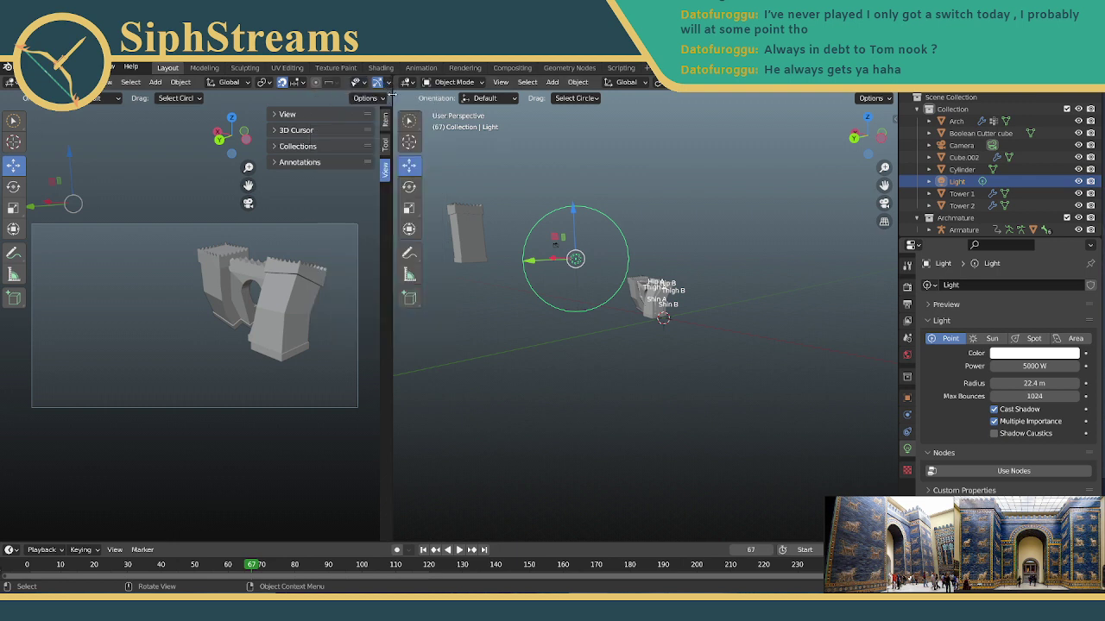
pyautogui.moveTo(392, 97)
pyautogui.mouseDown()
pyautogui.moveTo(621, 97)
pyautogui.moveTo(433, 103)
pyautogui.mouseUp()
# Render the left view, raise the light on Z, and set radius 24.6 m, power 10307 W.
pyautogui.click(584, 82)
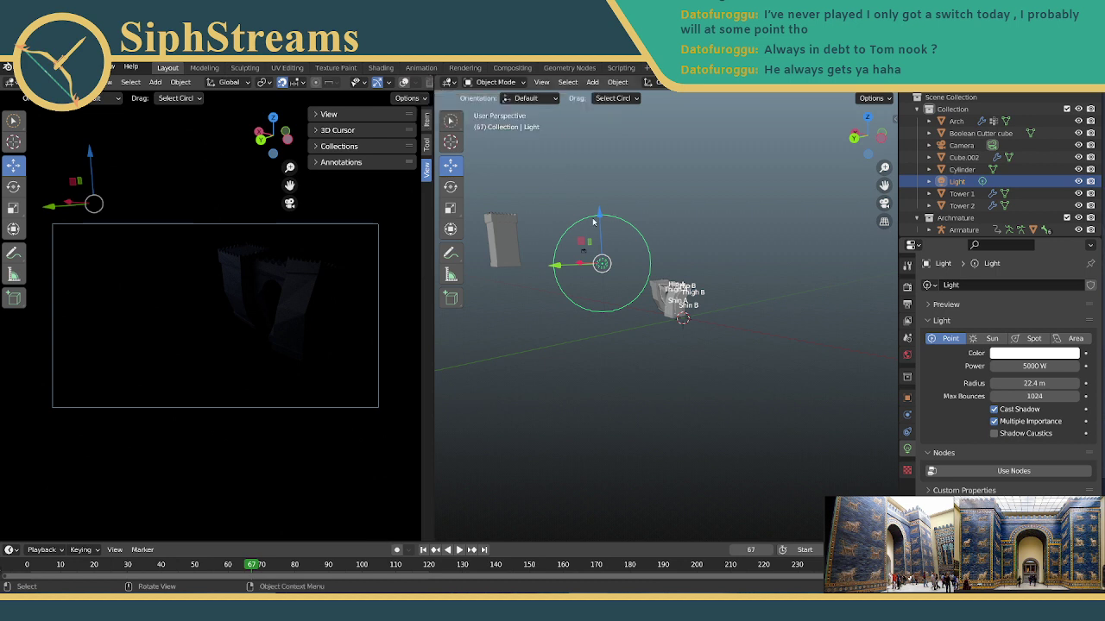
pyautogui.moveTo(598, 220)
pyautogui.mouseDown()
pyautogui.moveTo(596, 206)
pyautogui.moveTo(592, 272)
pyautogui.moveTo(590, 226)
pyautogui.mouseUp()
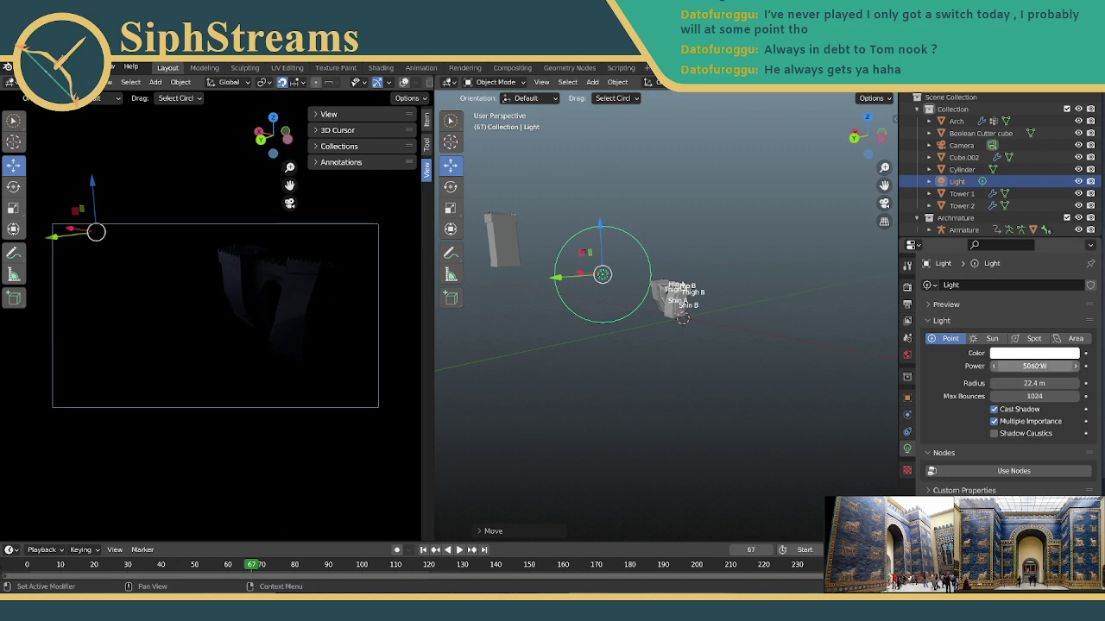
pyautogui.moveTo(999, 383)
pyautogui.mouseDown()
pyautogui.moveTo(1034, 383)
pyautogui.moveTo(992, 387)
pyautogui.mouseUp()
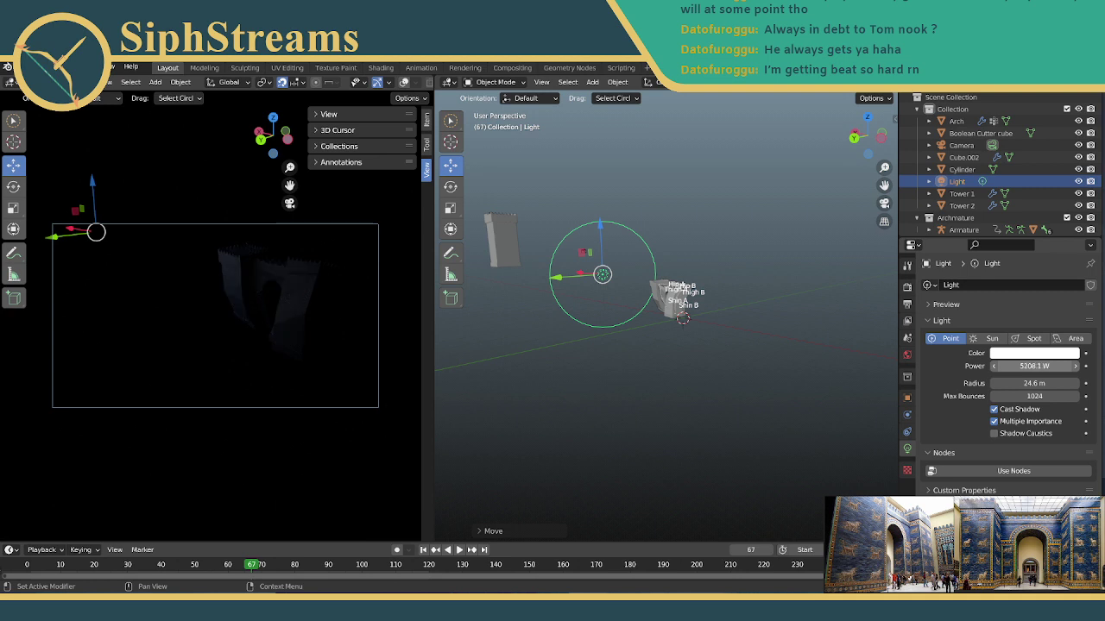
pyautogui.moveTo(1034, 365)
pyautogui.mouseDown()
pyautogui.moveTo(1010, 366)
pyautogui.moveTo(1032, 365)
pyautogui.mouseUp()
pyautogui.moveTo(1023, 366); pyautogui.dragTo(1056, 366)
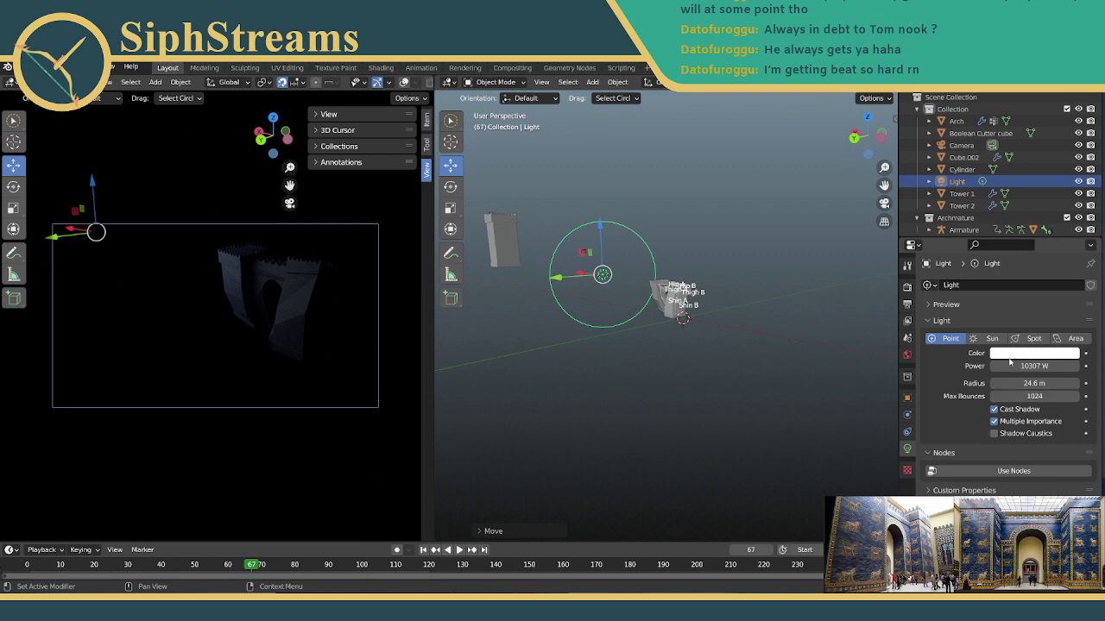
# Push the light's power higher and reposition it beside the gate along Z and Y.
pyautogui.moveTo(1034, 366); pyautogui.dragTo(354, 297)
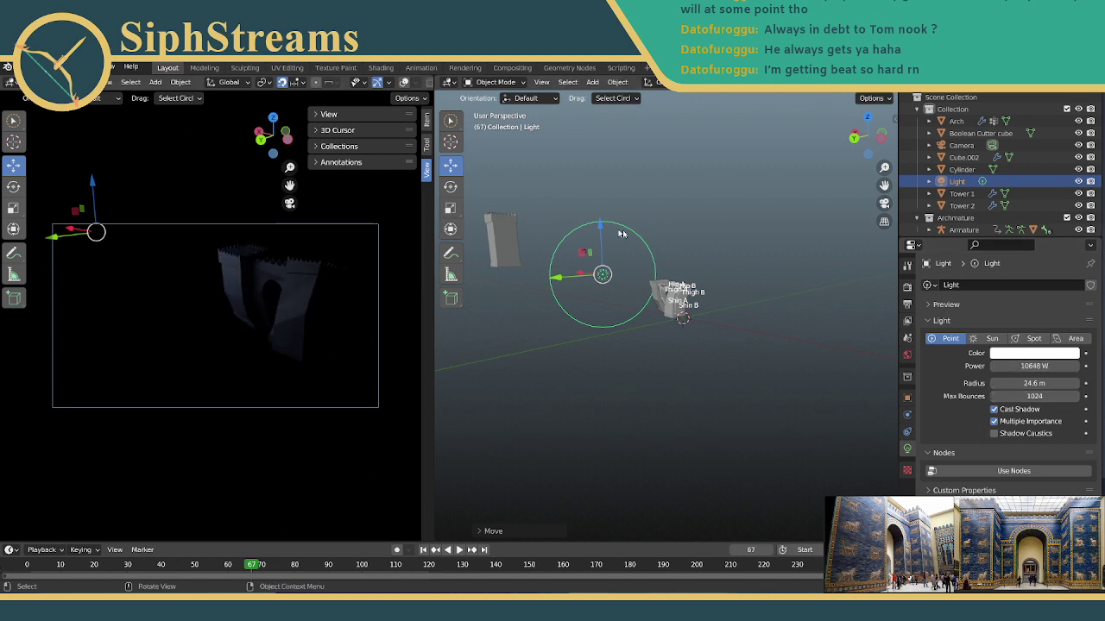
pyautogui.moveTo(598, 226); pyautogui.dragTo(591, 268)
pyautogui.moveTo(556, 318); pyautogui.dragTo(590, 291)
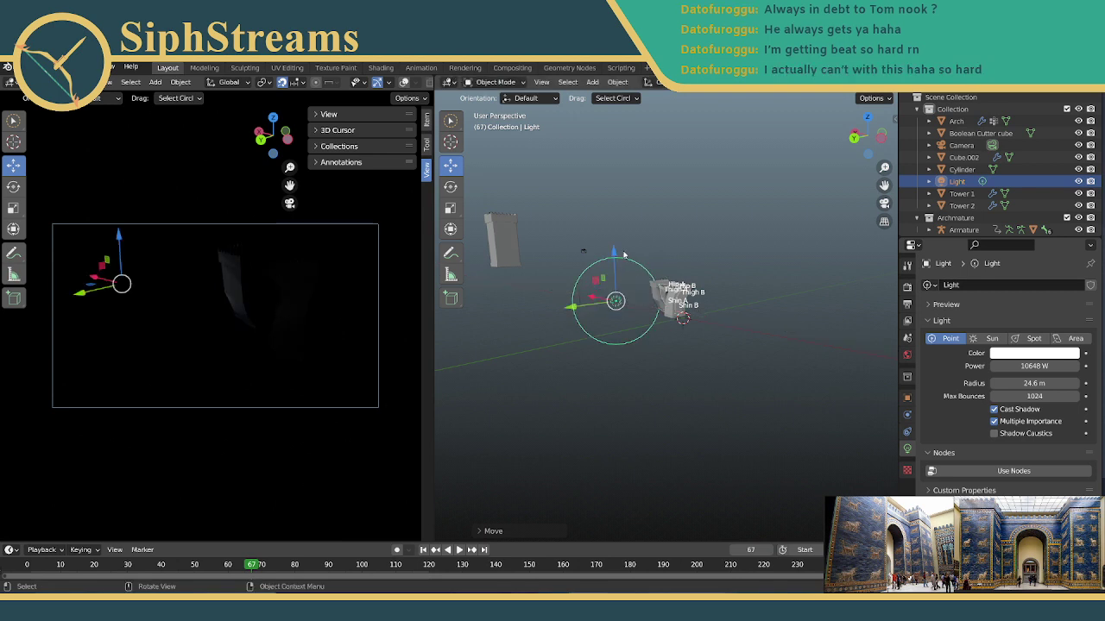
pyautogui.moveTo(618, 252); pyautogui.dragTo(604, 228)
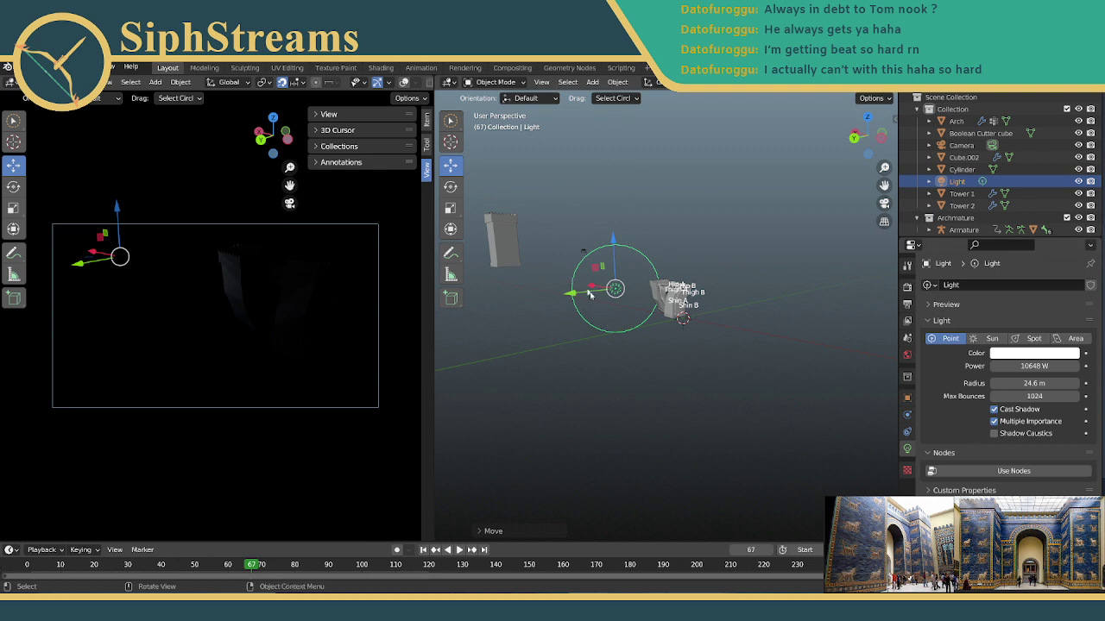
pyautogui.moveTo(592, 288); pyautogui.dragTo(565, 297)
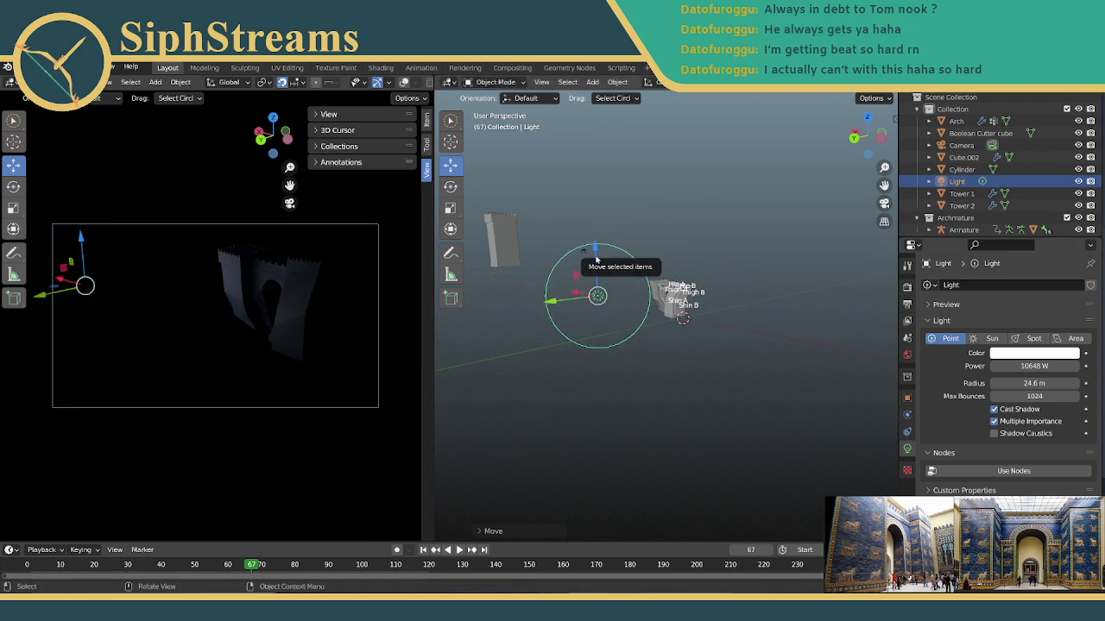
pyautogui.moveTo(594, 259); pyautogui.dragTo(591, 220)
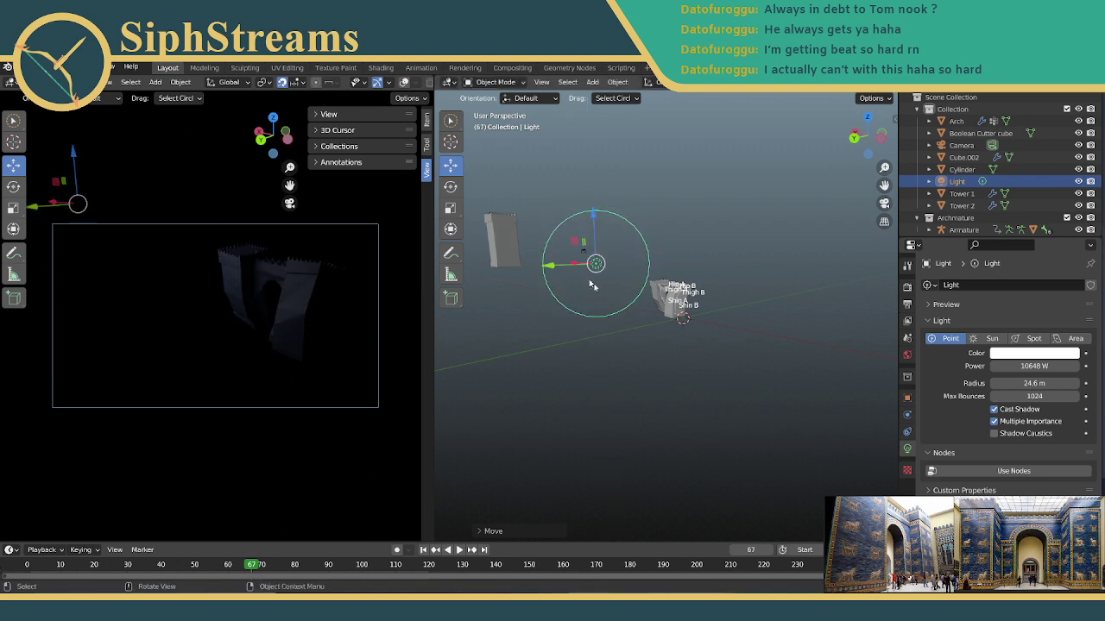
# Set the point light's power to 50000 W.
pyautogui.click(1018, 366)
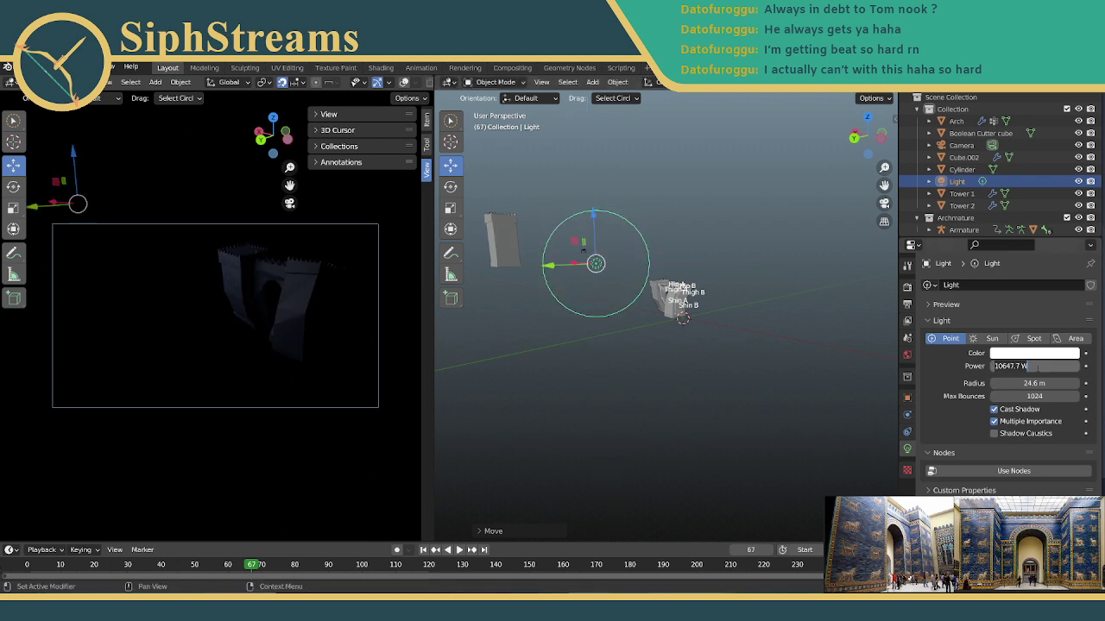
pyautogui.write('50.0')
pyautogui.press('Return')
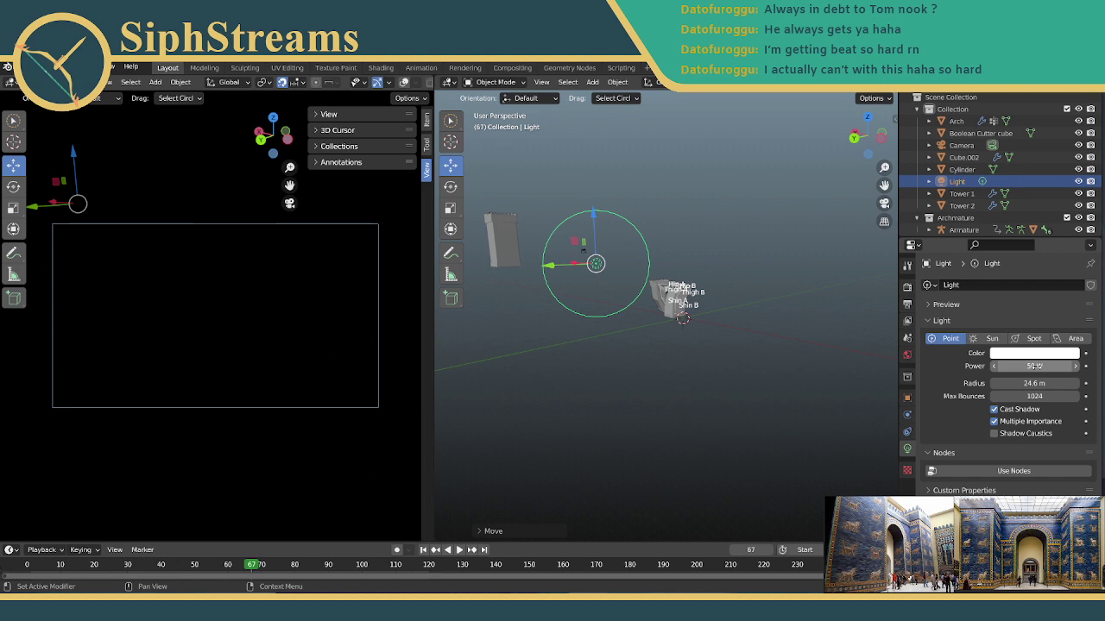
pyautogui.click(1016, 366)
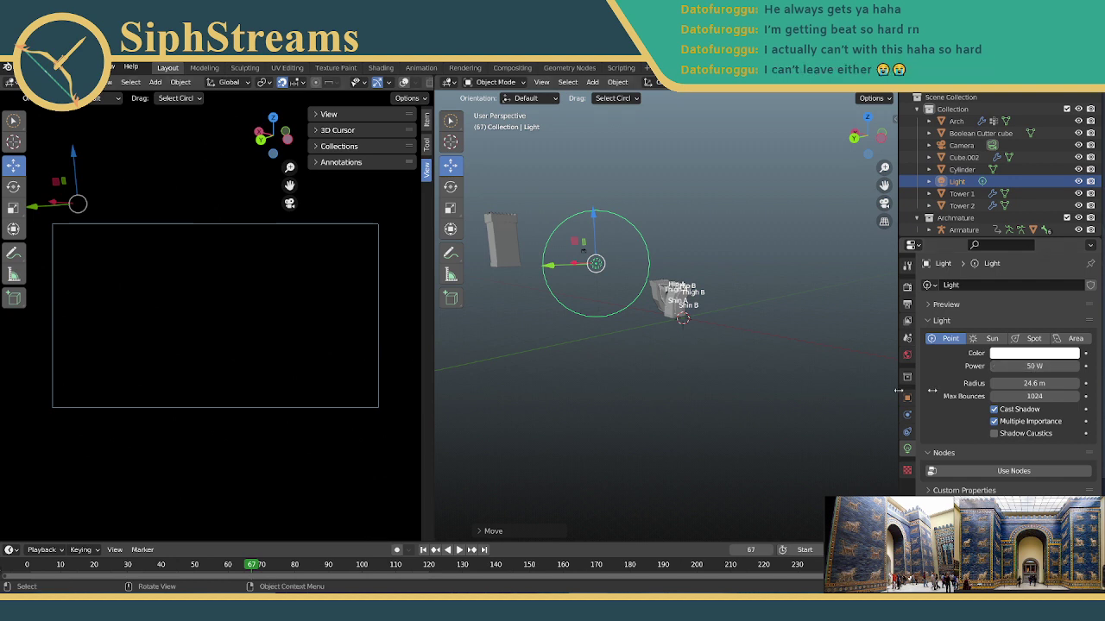
pyautogui.press('Escape')
pyautogui.click(1048, 366)
pyautogui.write('50000')
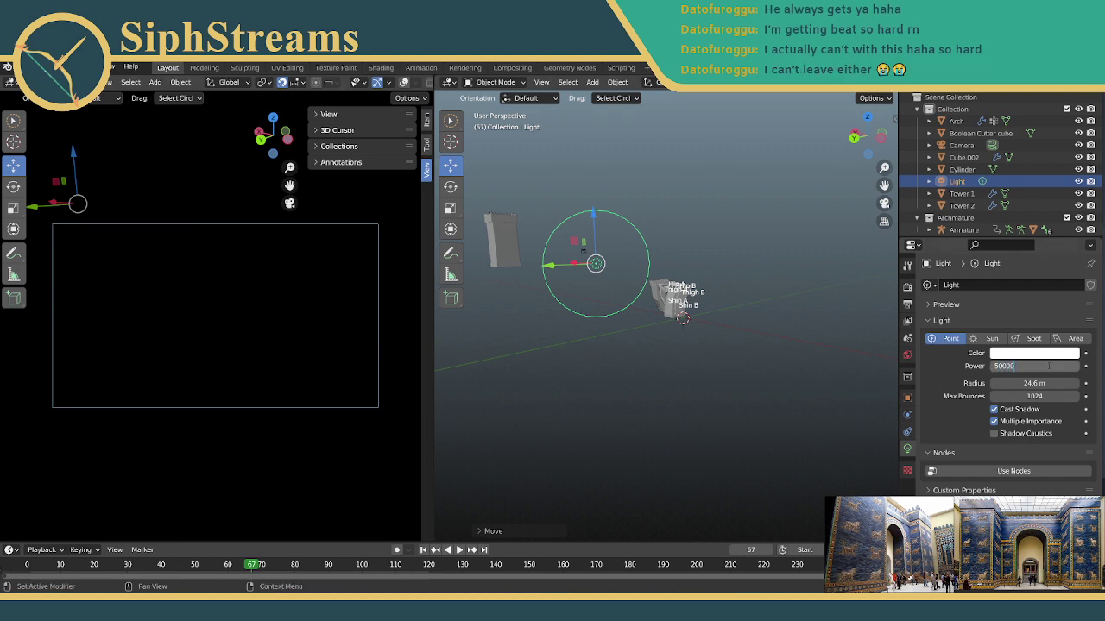
pyautogui.press('Return')
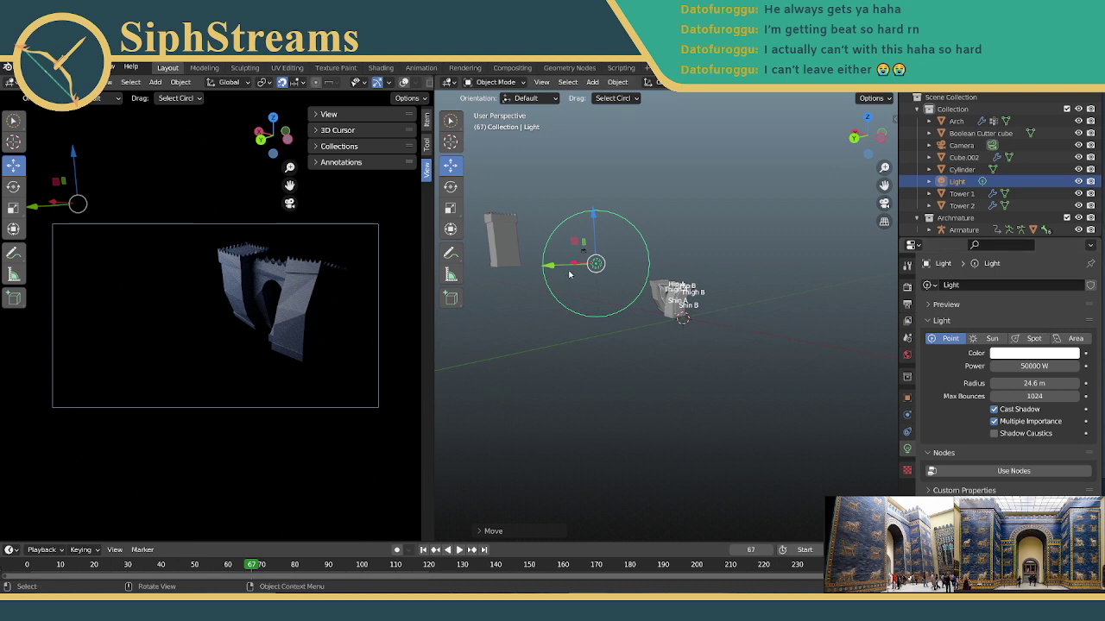
# Paste a copy of the light and lower it along Z.
pyautogui.click(736, 272)
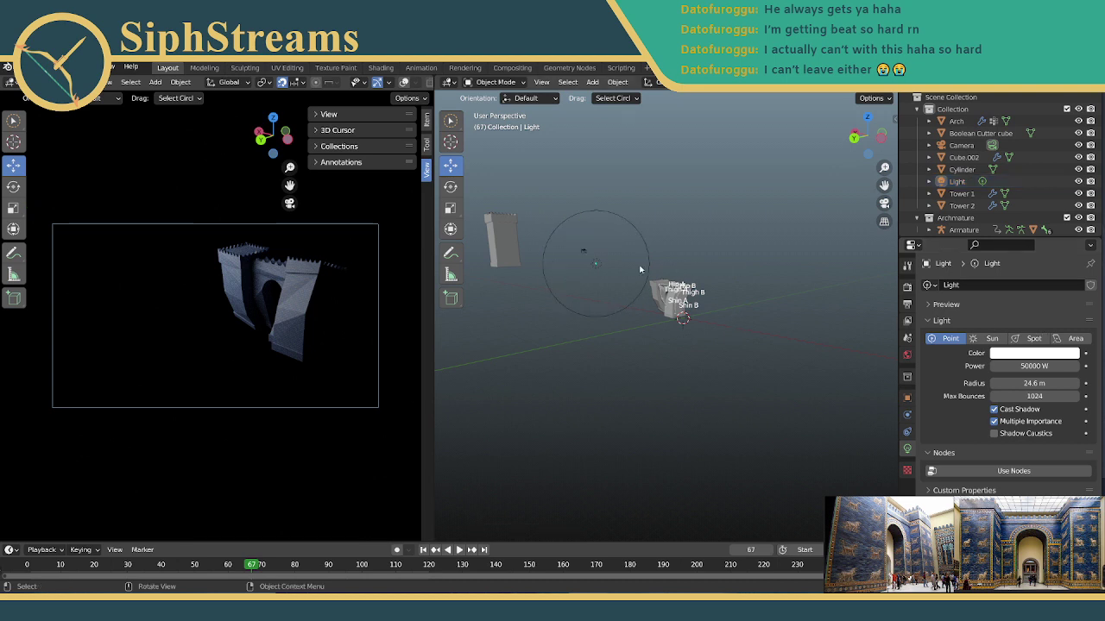
pyautogui.click(595, 268)
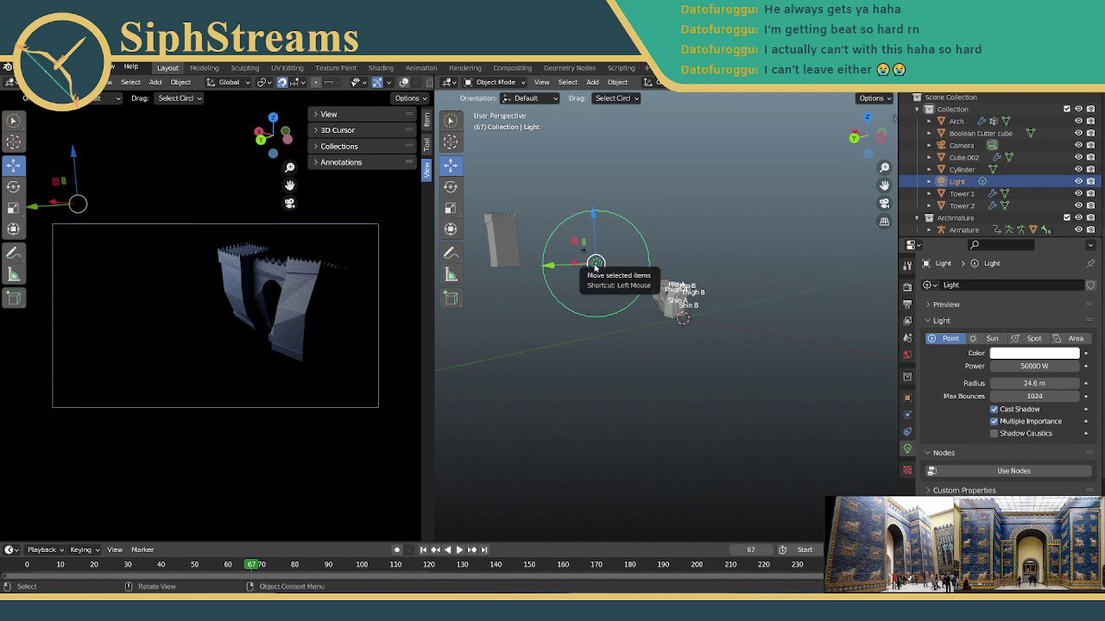
pyautogui.moveTo(598, 219); pyautogui.dragTo(604, 215)
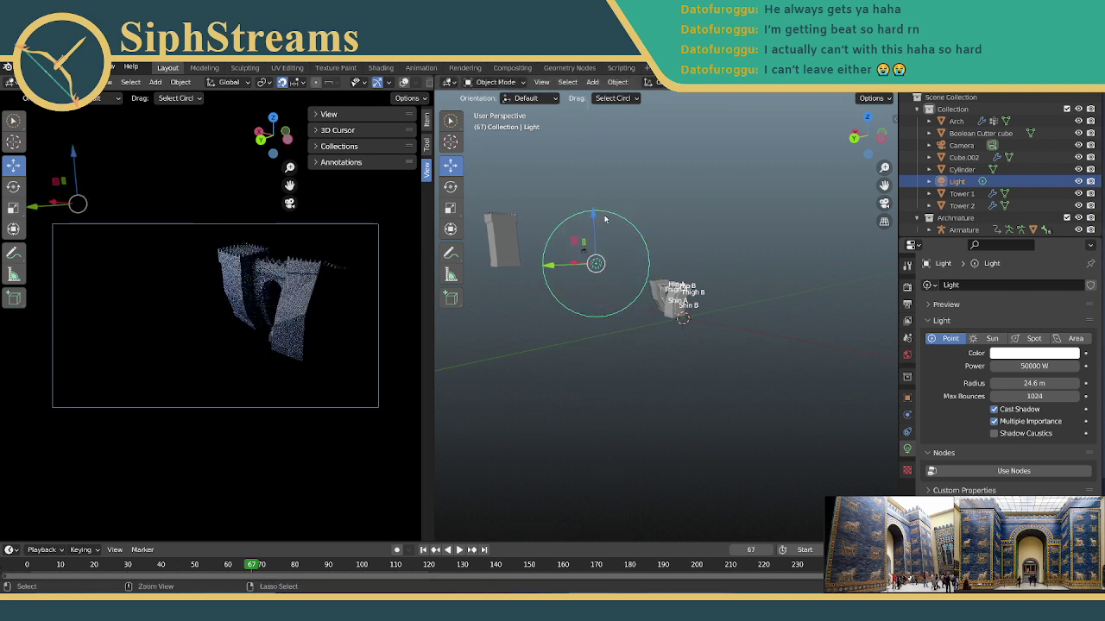
pyautogui.hotkey('ctrl', 'v')
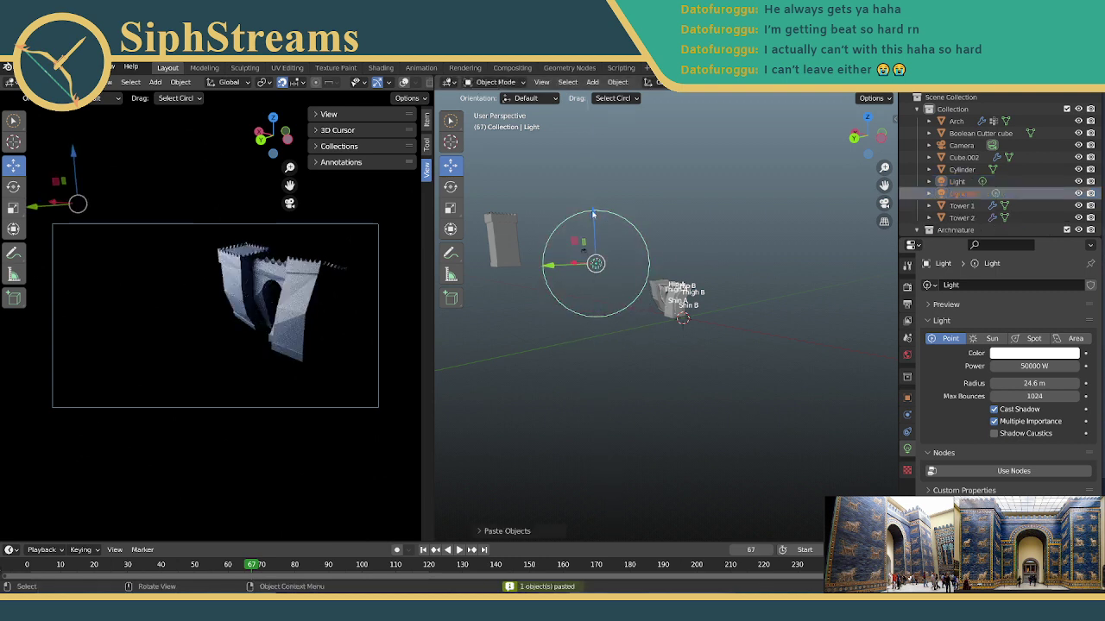
pyautogui.press('g')
pyautogui.press('z')
pyautogui.click(559, 343)
# Move the pasted light right along X and set its power to 10 W.
pyautogui.press('g')
pyautogui.press('x')
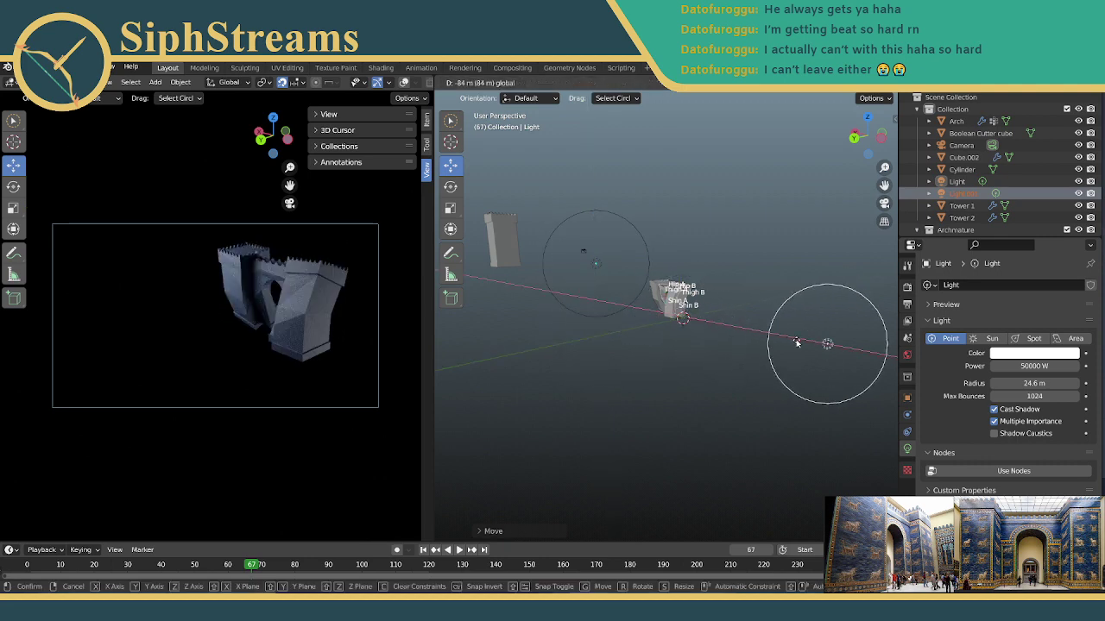
pyautogui.click(824, 344)
pyautogui.click(1040, 367)
pyautogui.write('100')
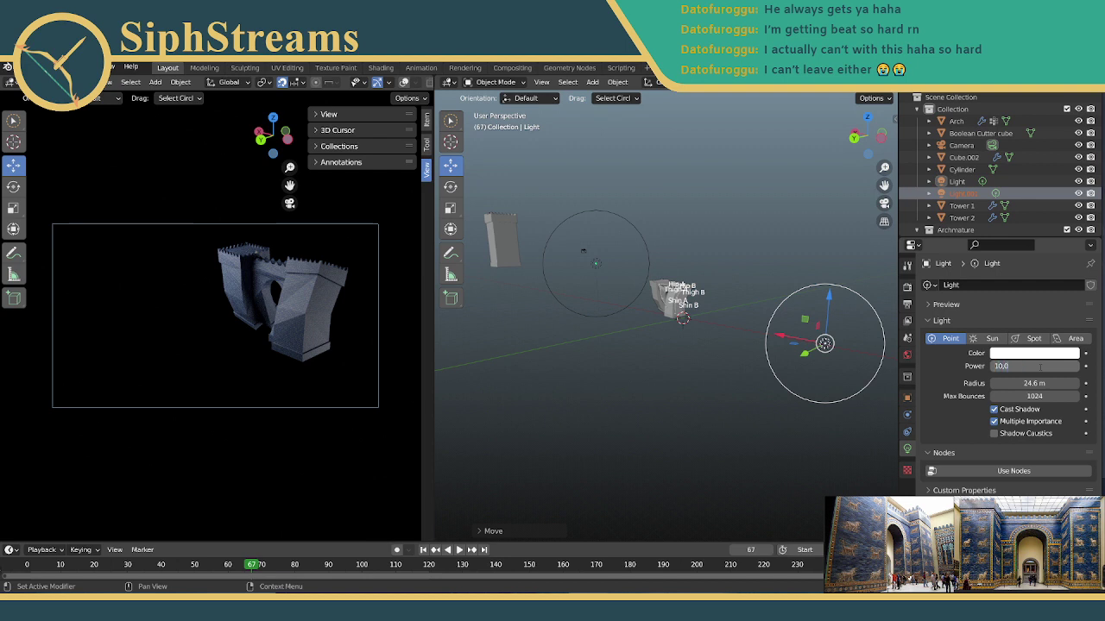
pyautogui.press('Return')
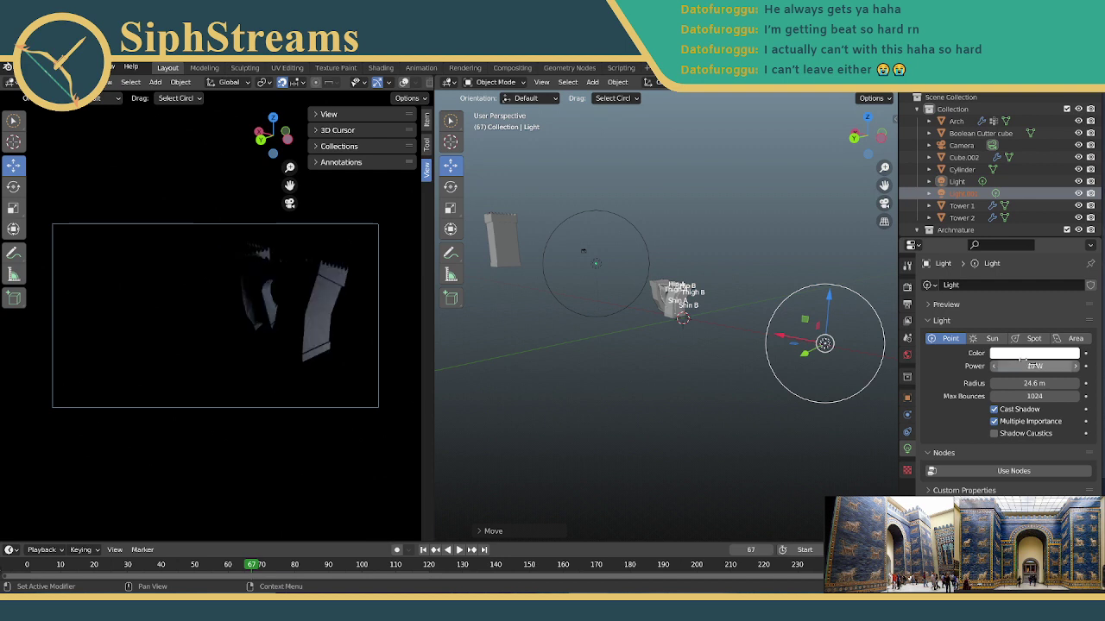
# Keep the original light's power at 50000 W, correcting an accidental 50 W entry.
pyautogui.click(586, 264)
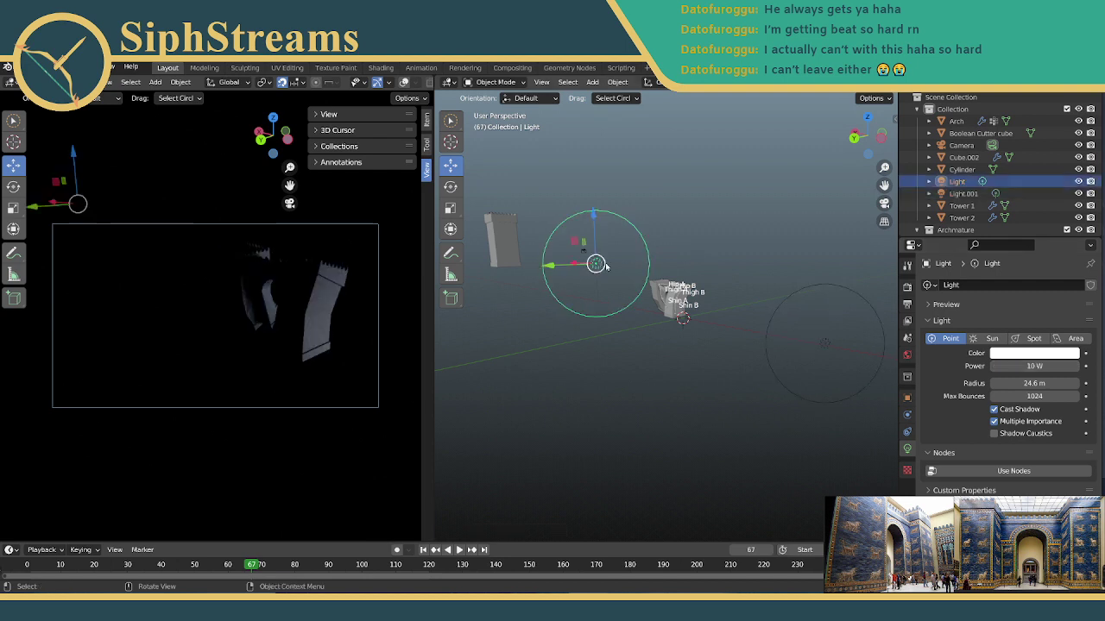
pyautogui.click(1034, 366)
pyautogui.write('50')
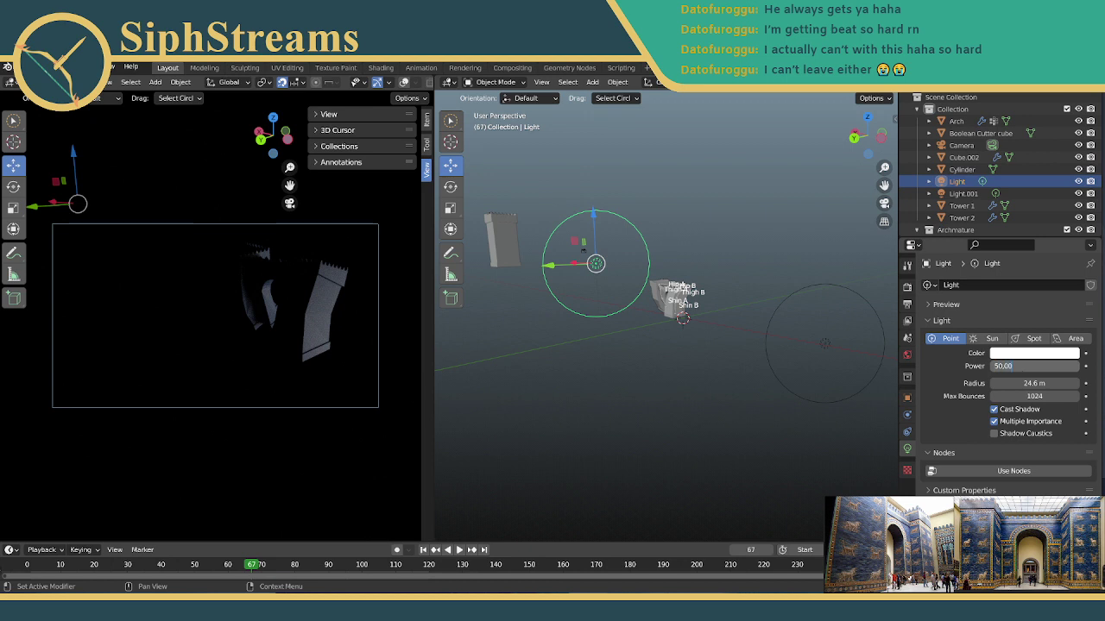
pyautogui.press('Return')
pyautogui.click(604, 218)
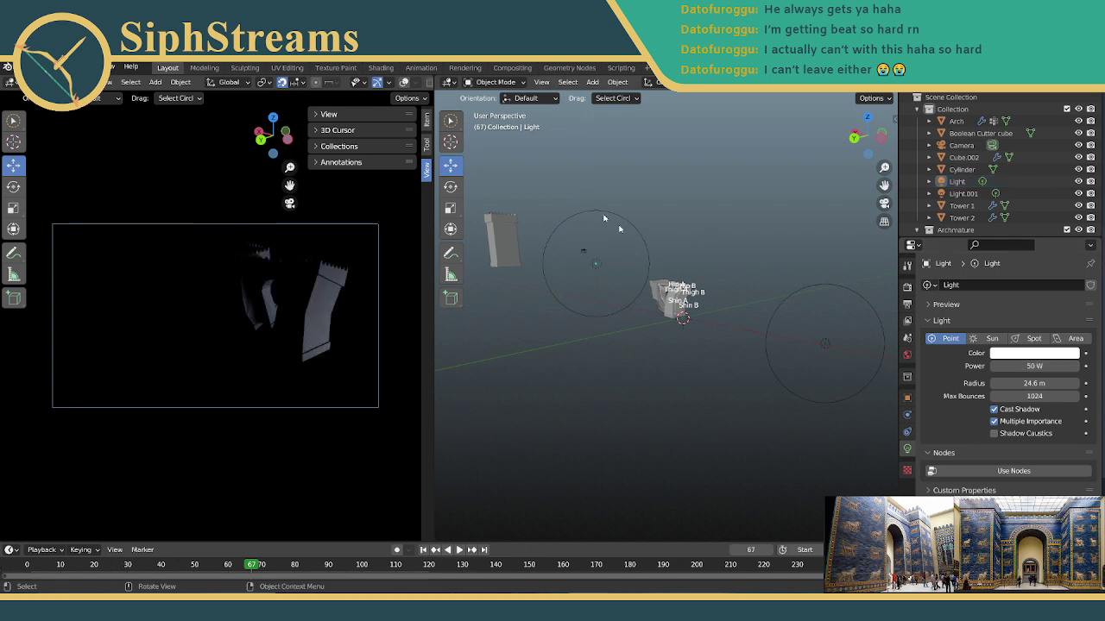
pyautogui.click(594, 262)
pyautogui.click(1054, 366)
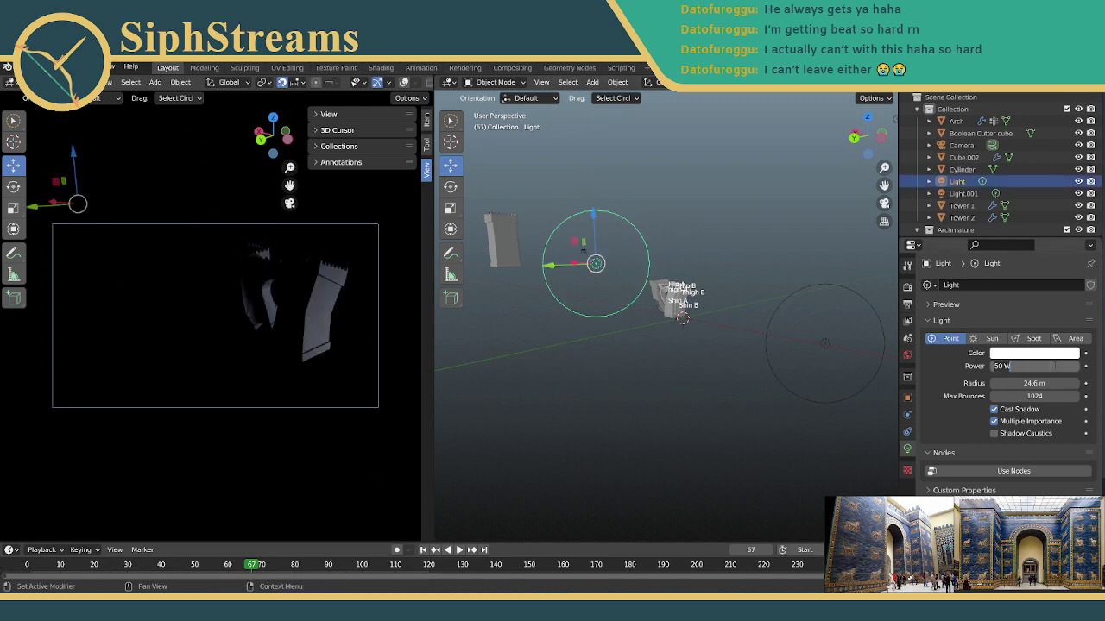
pyautogui.write('50000')
pyautogui.press('Return')
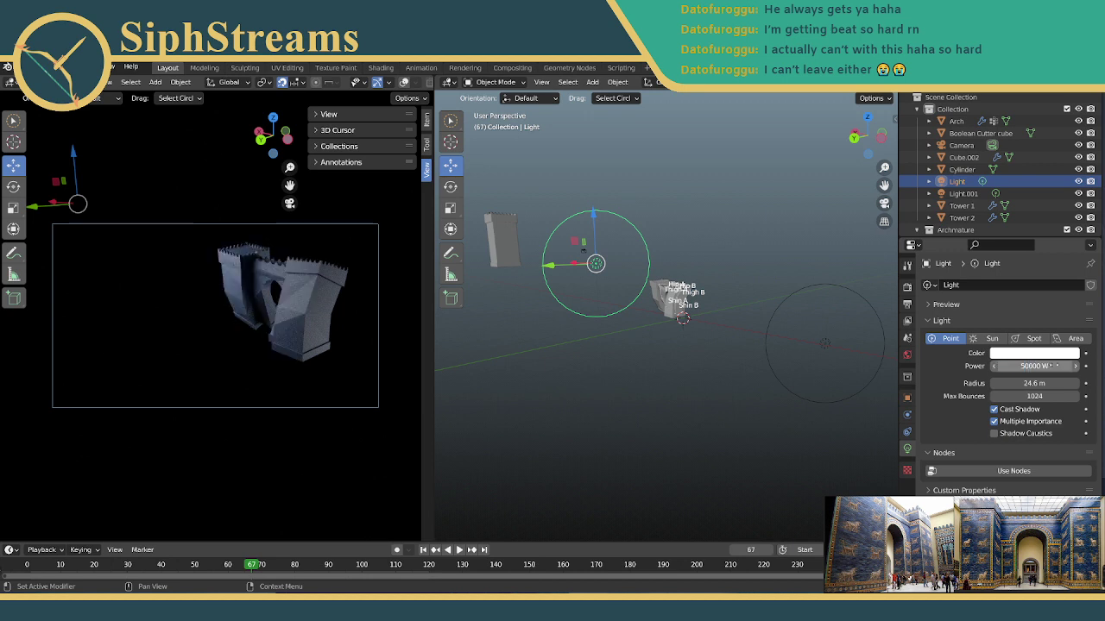
# Set Light.001's power to 10000 W.
pyautogui.click(819, 343)
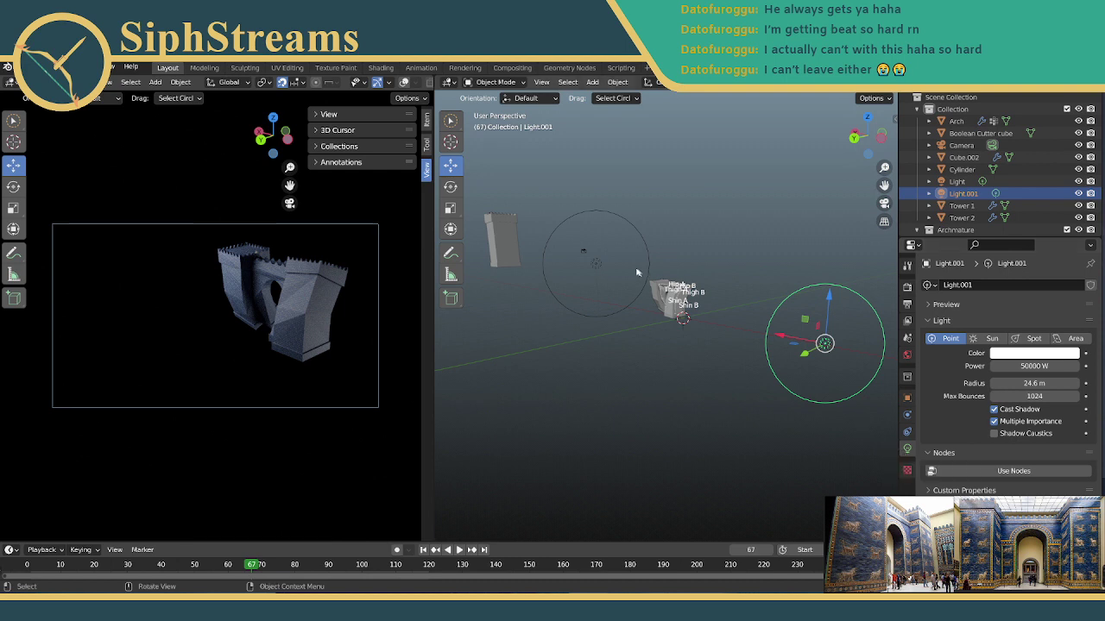
pyautogui.click(1034, 365)
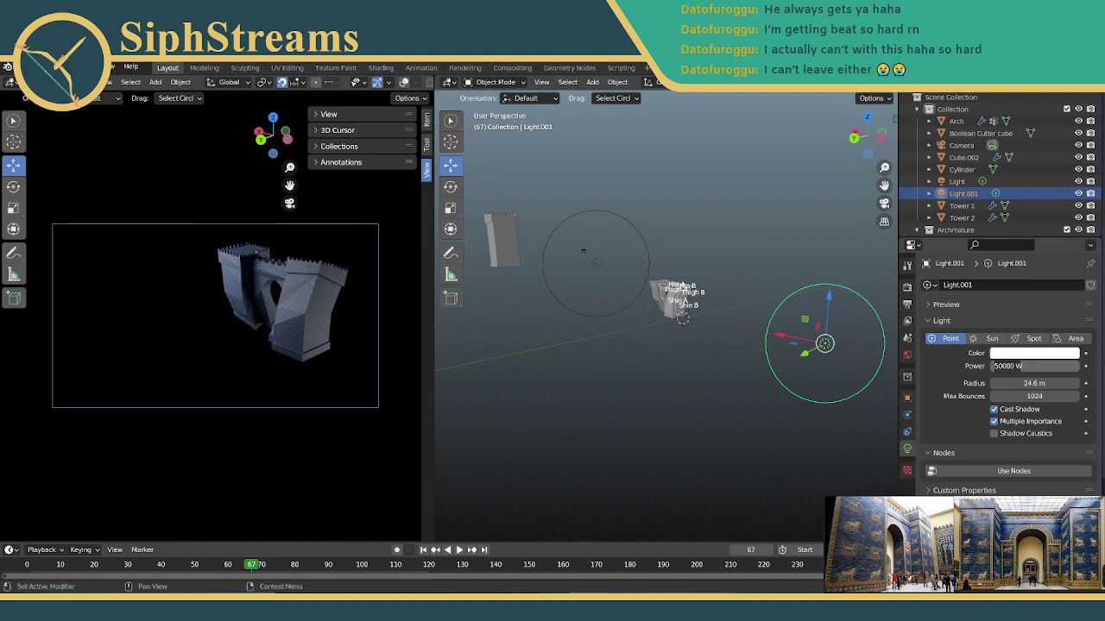
pyautogui.write('1000')
pyautogui.press('Return')
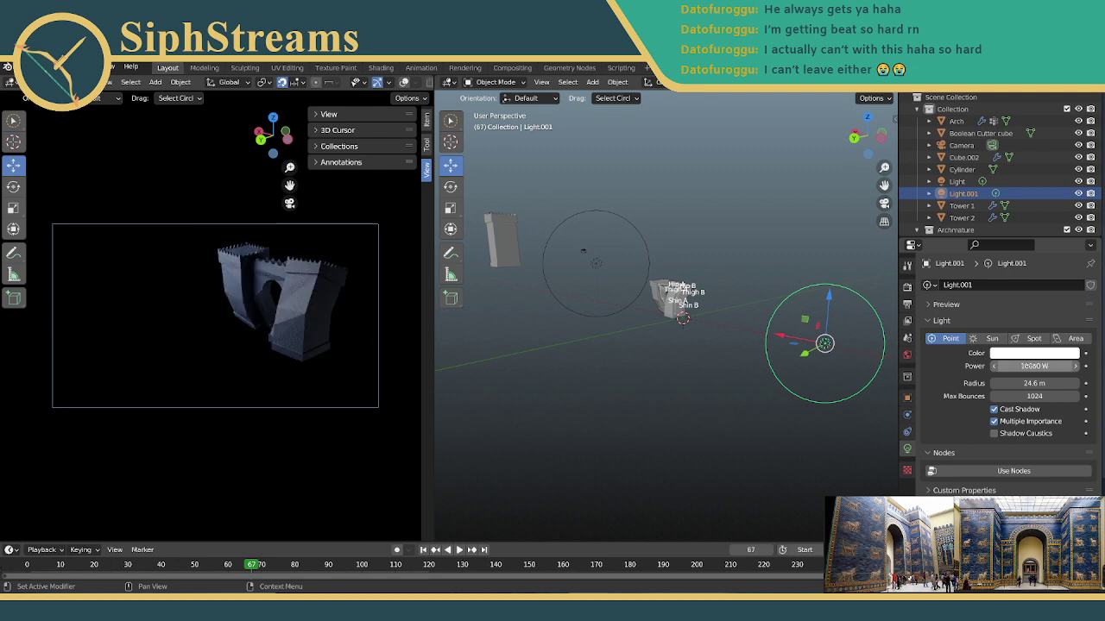
# Compare the two lights' settings, then orbit the view and reselect the original light.
pyautogui.click(598, 263)
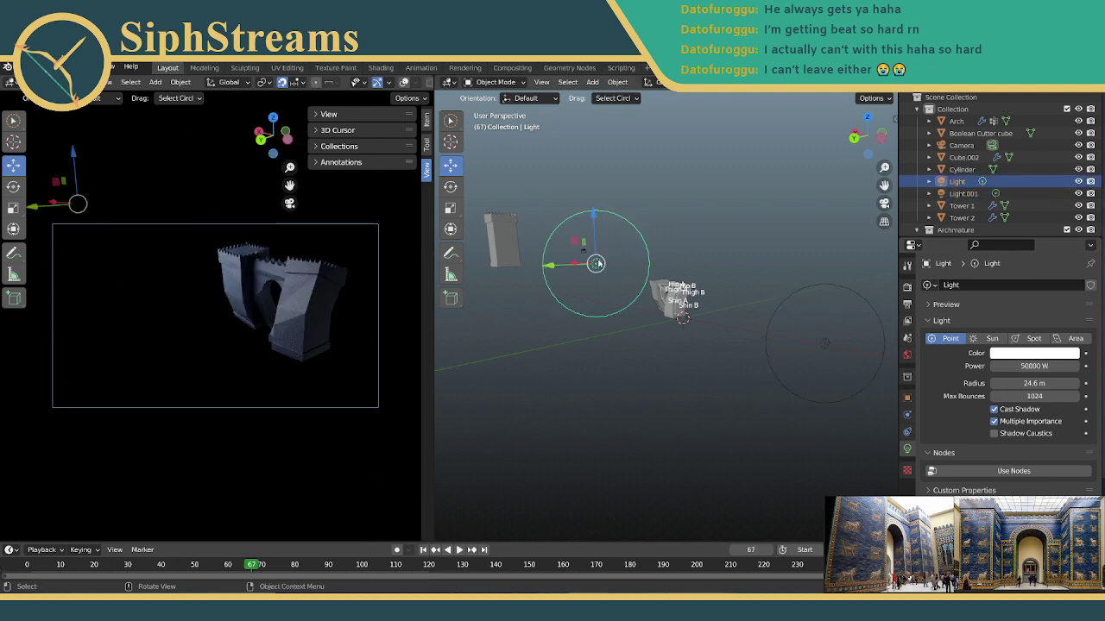
pyautogui.click(823, 342)
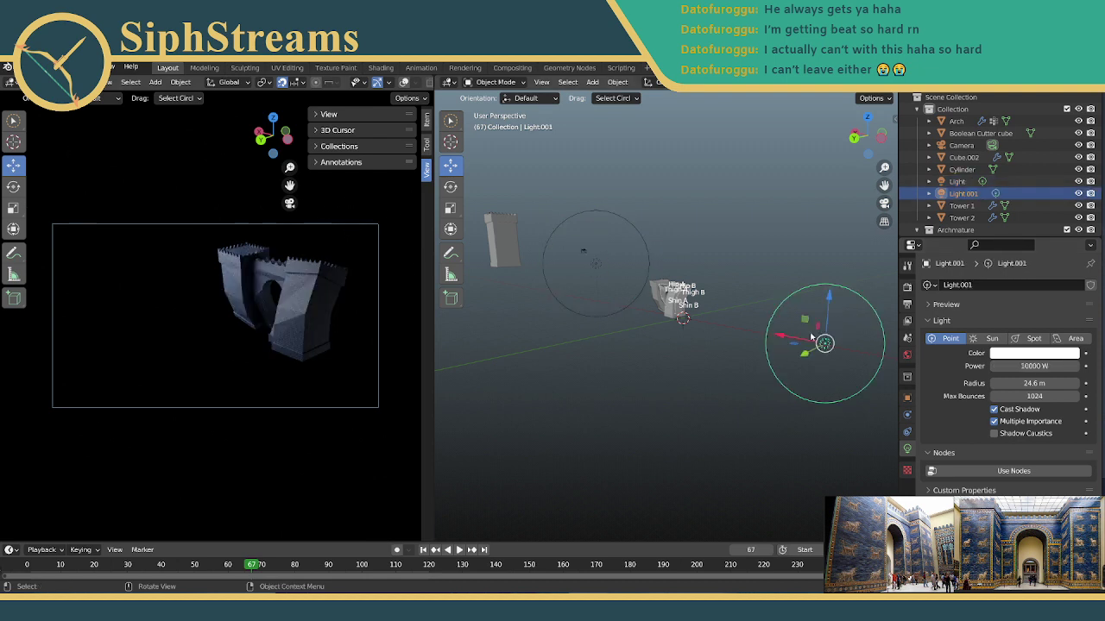
pyautogui.click(491, 301)
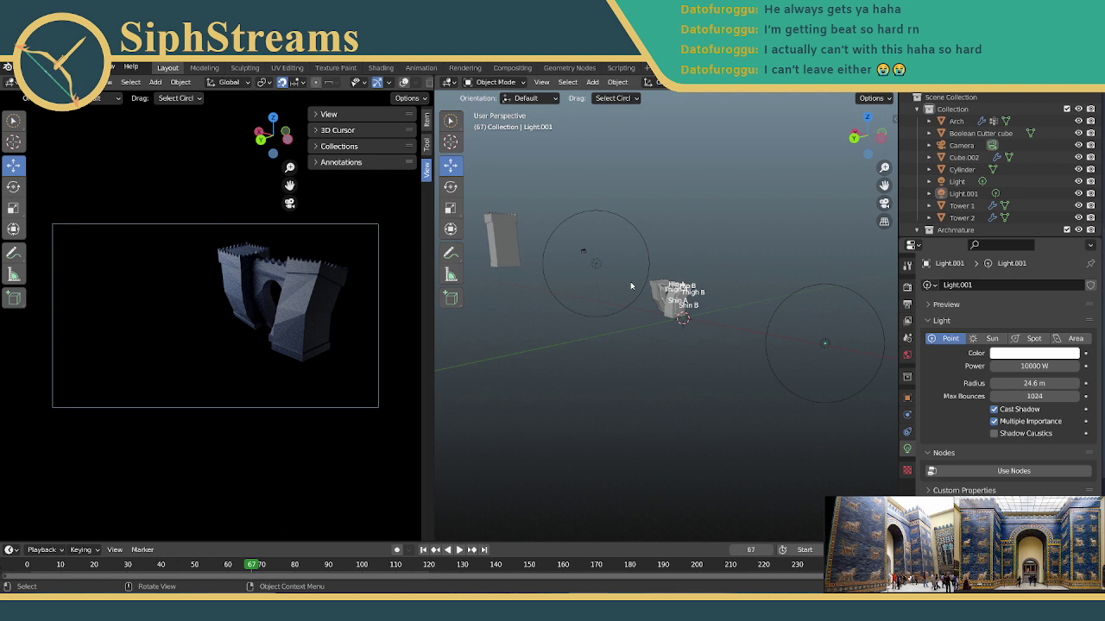
pyautogui.moveTo(650, 271); pyautogui.dragTo(670, 301, button='middle')
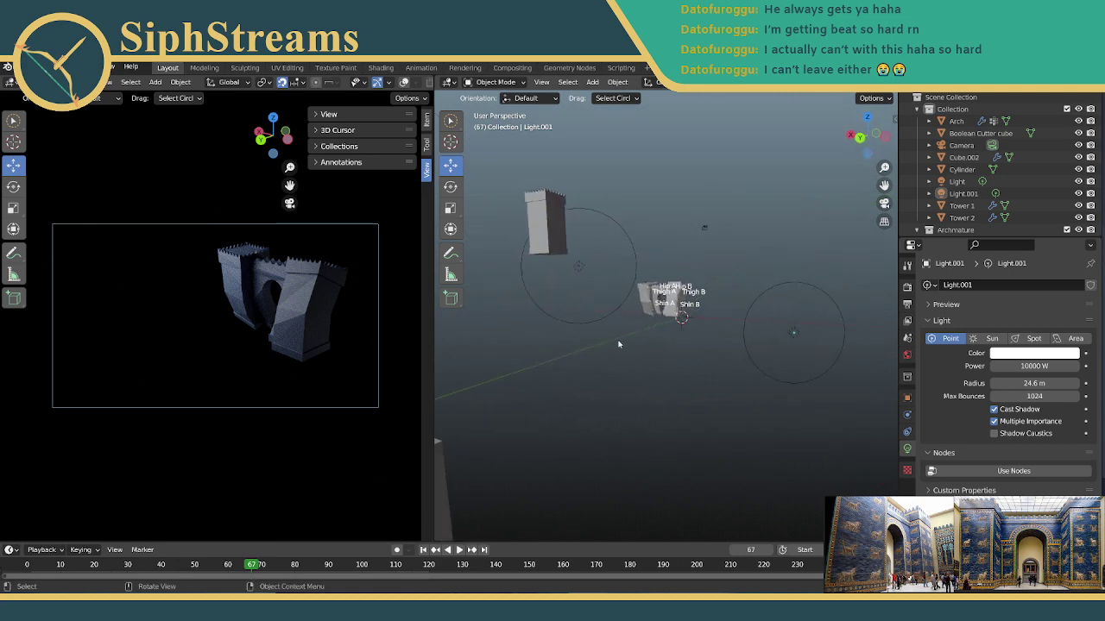
pyautogui.moveTo(618, 344); pyautogui.dragTo(661, 296, button='middle')
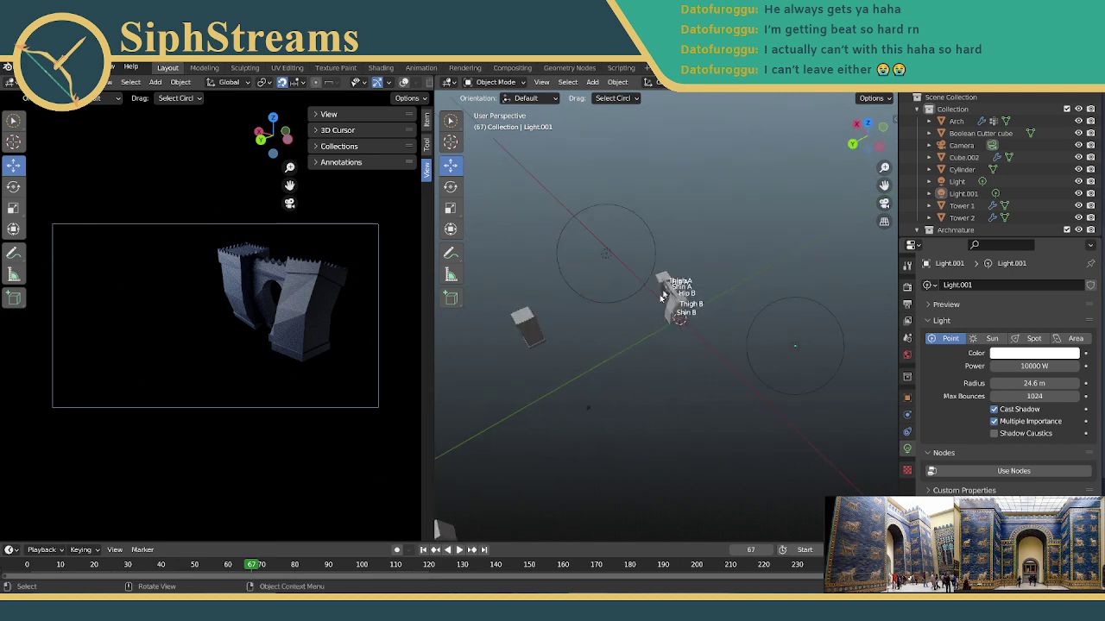
pyautogui.click(608, 253)
# Paste a third light copy and move it above the castle top.
pyautogui.hotkey('ctrl', 'v')
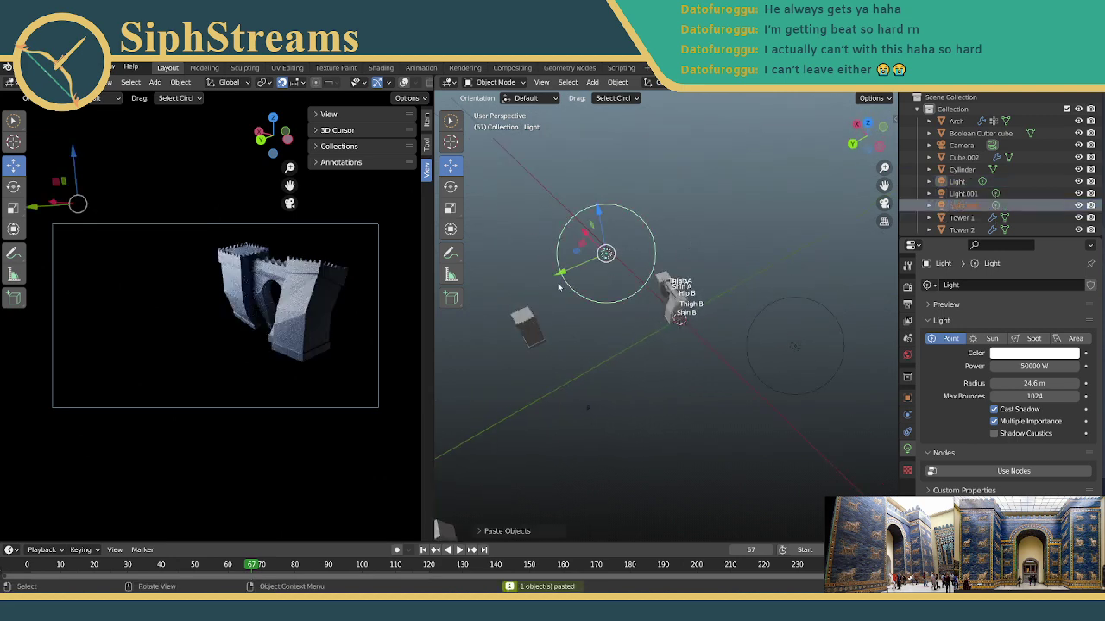
pyautogui.moveTo(605, 226); pyautogui.dragTo(675, 230)
pyautogui.moveTo(675, 230); pyautogui.dragTo(512, 201, button='middle')
pyautogui.moveTo(824, 407); pyautogui.dragTo(810, 384)
pyautogui.scroll(-3, 802, 362)
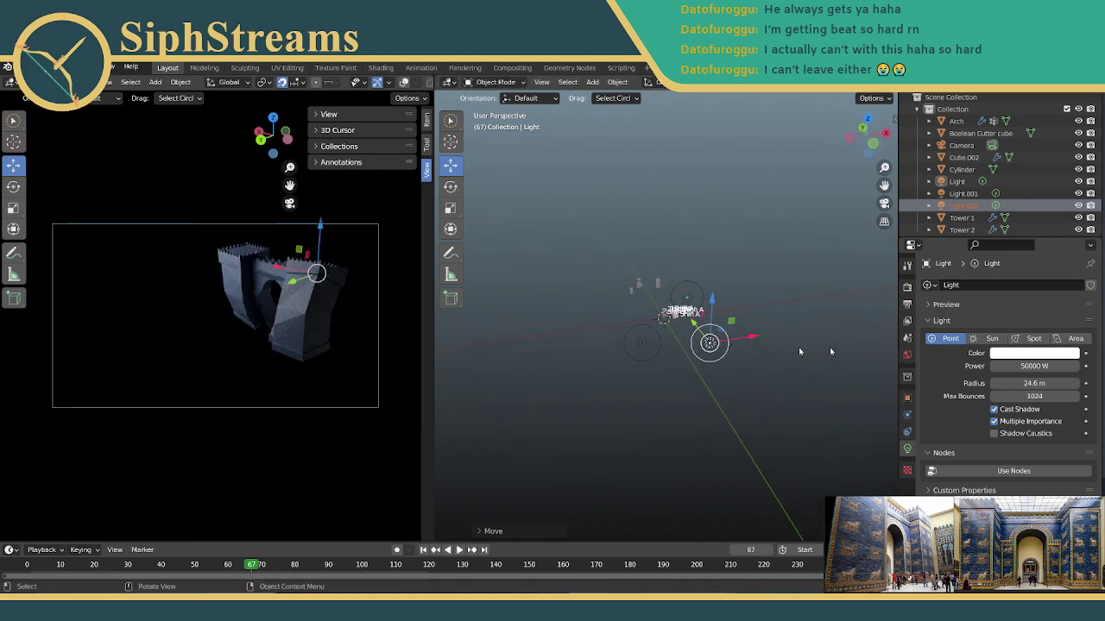
# Give the new light a 500 m radius, leaving Light.001 at 24.6 m.
pyautogui.click(1021, 384)
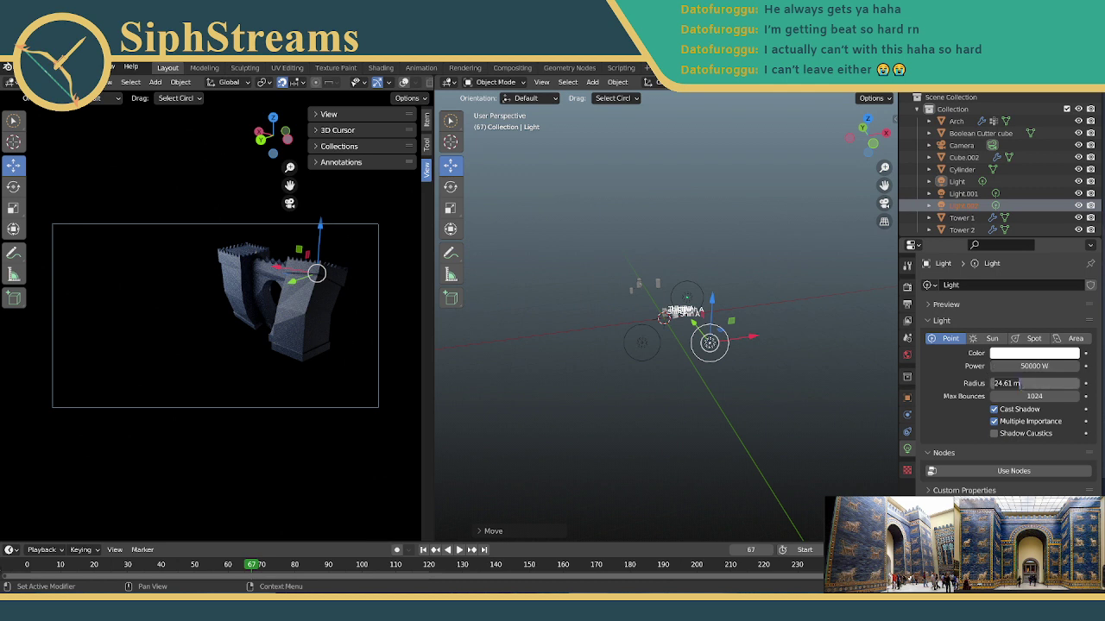
pyautogui.write('500')
pyautogui.press('Return')
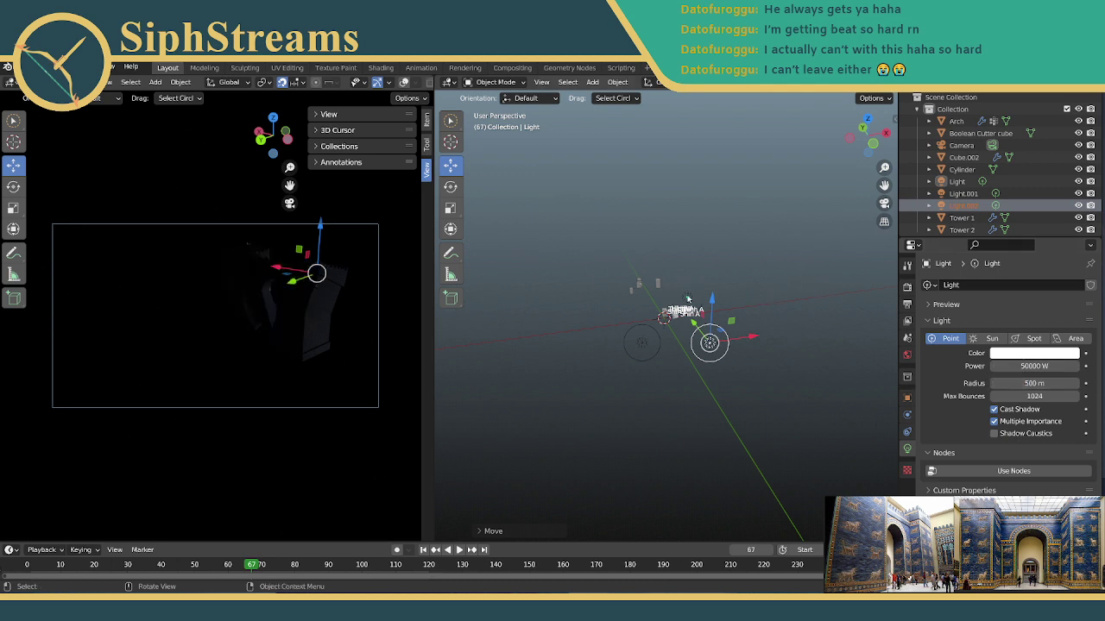
pyautogui.click(641, 342)
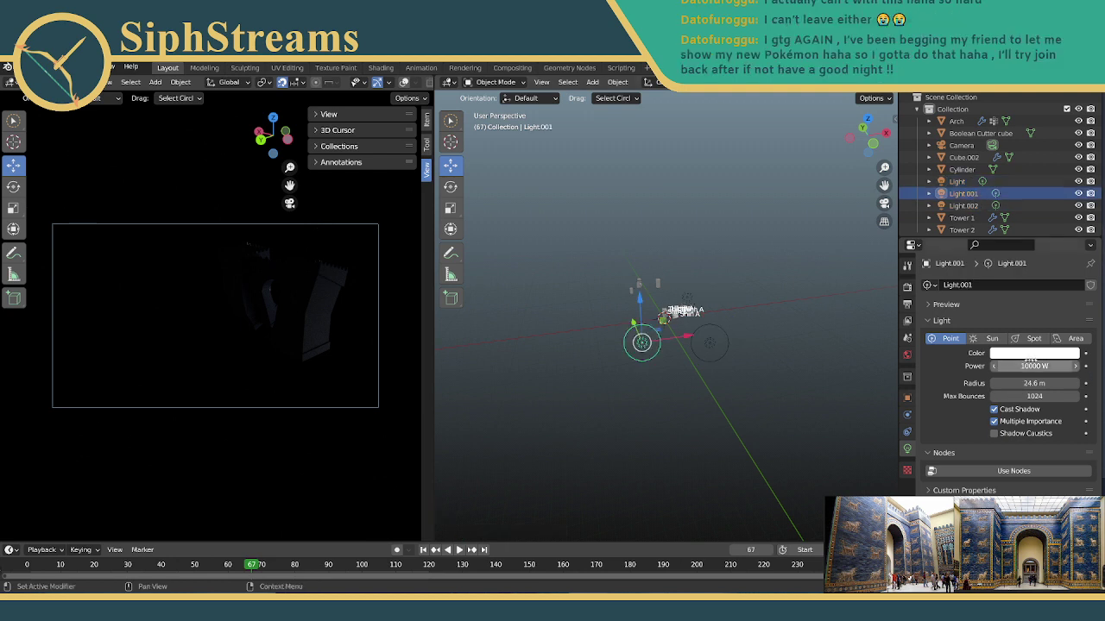
pyautogui.click(1021, 385)
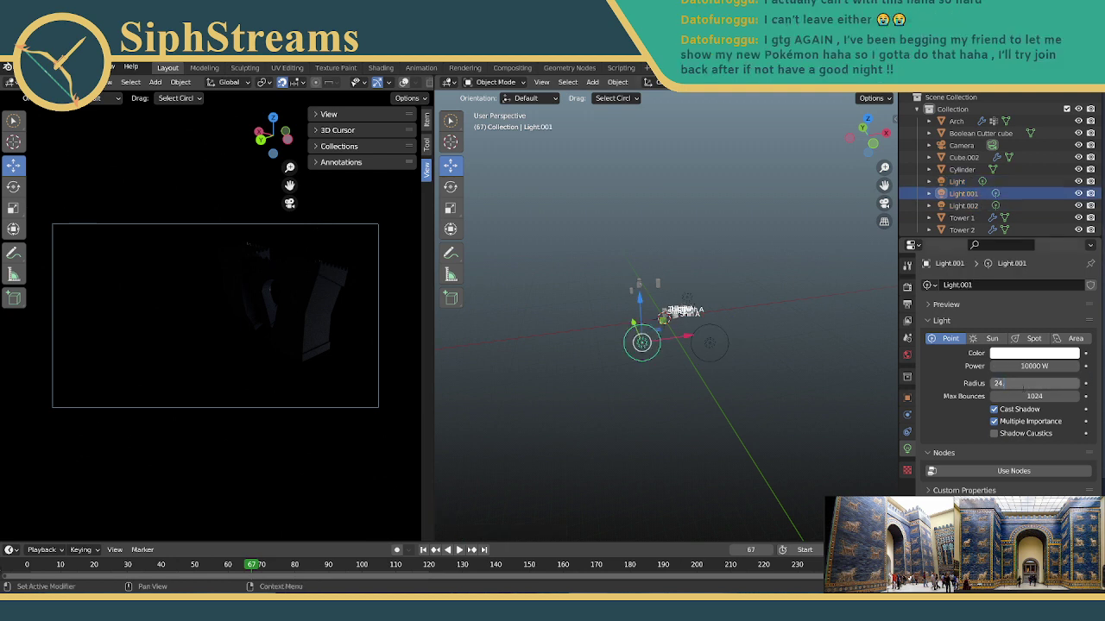
pyautogui.press('Return')
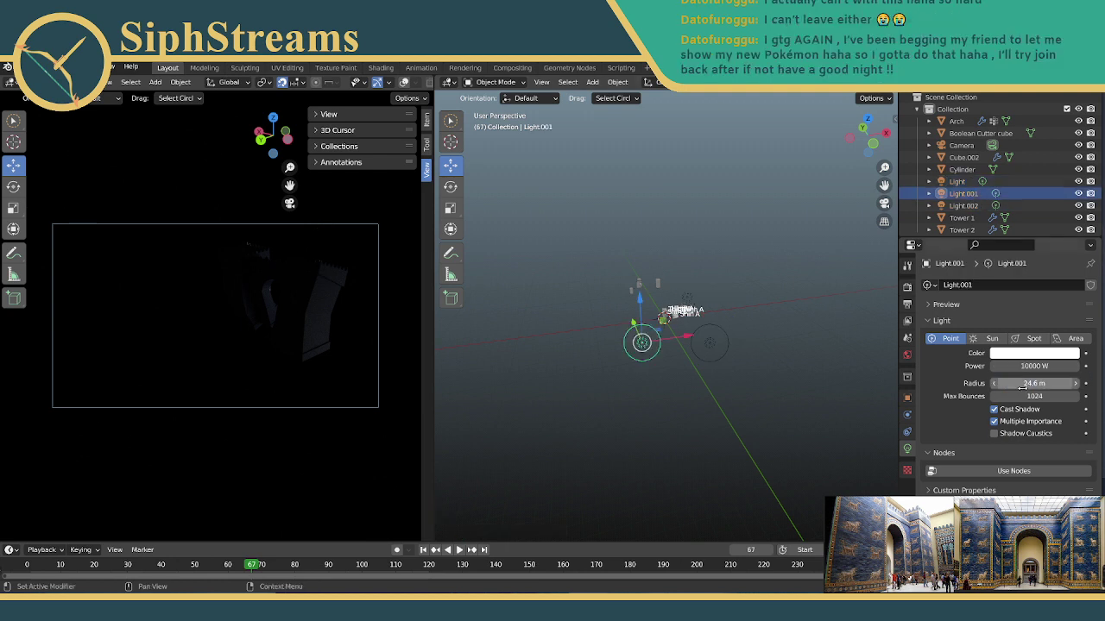
# Set the original light's radius to 24.5 m and nudge it beside the left tower block.
pyautogui.click(690, 296)
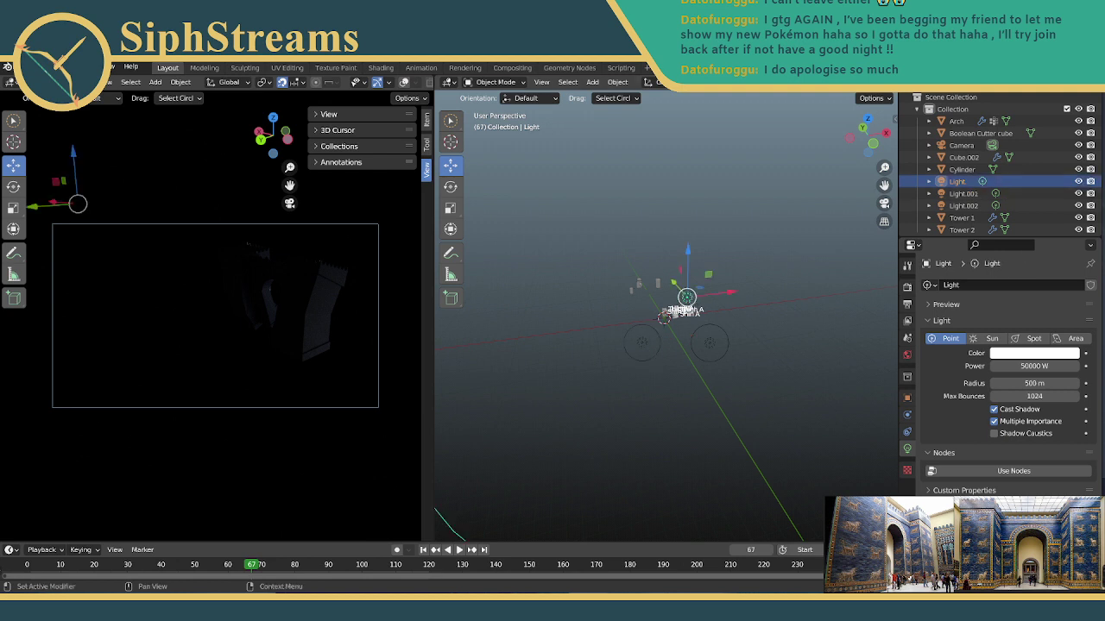
pyautogui.click(1040, 384)
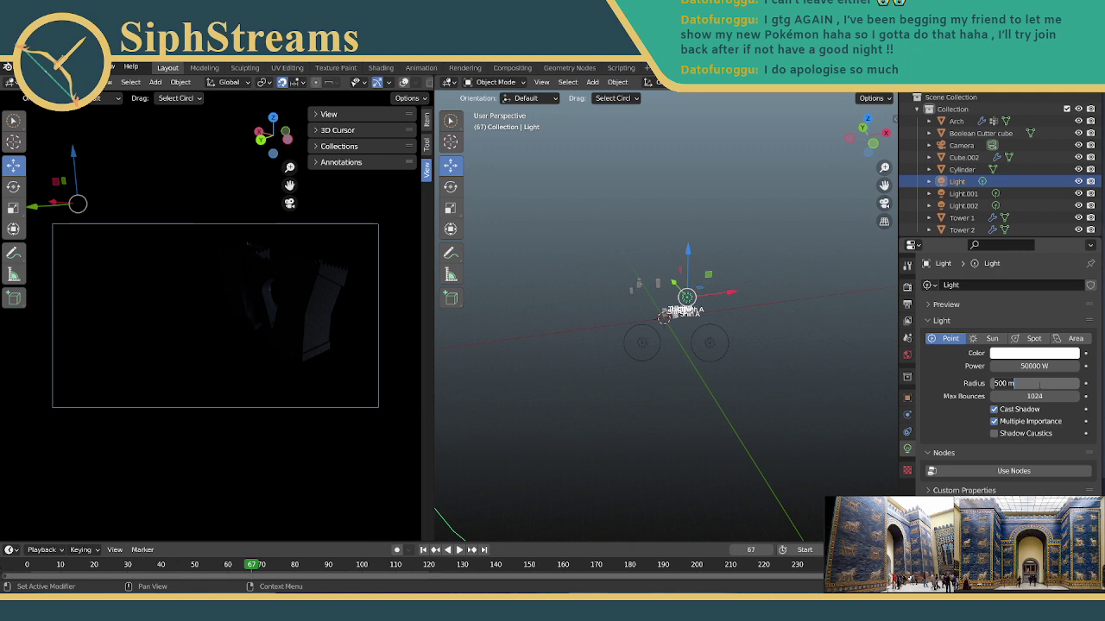
pyautogui.write('24.5')
pyautogui.press('Return')
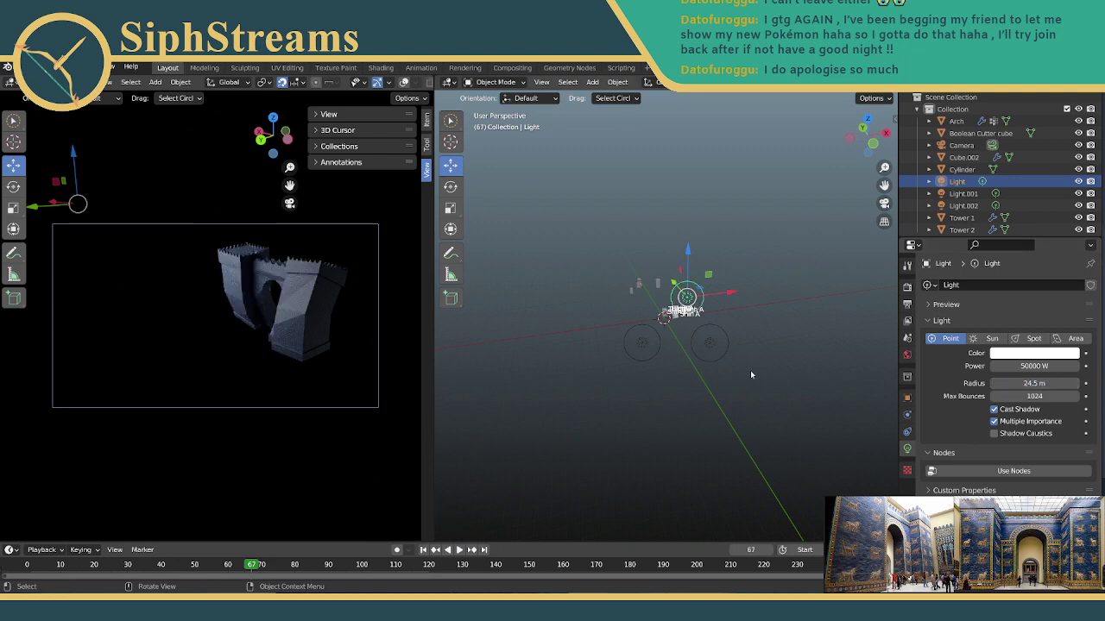
pyautogui.scroll(3, 587, 311)
pyautogui.moveTo(587, 311); pyautogui.dragTo(581, 244, button='middle')
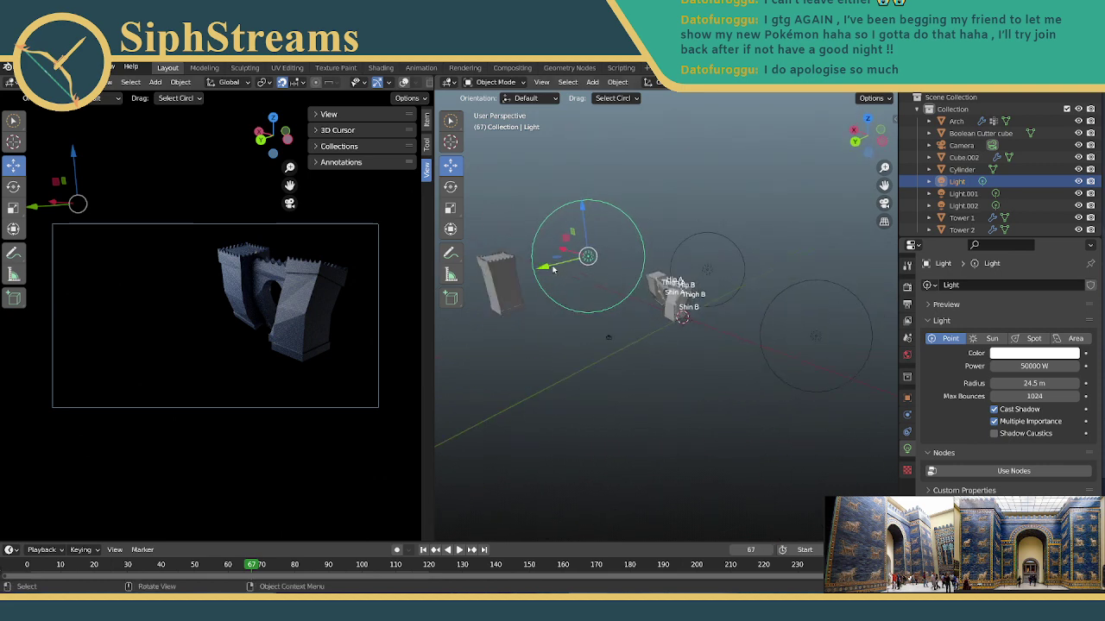
pyautogui.moveTo(543, 268); pyautogui.dragTo(500, 276)
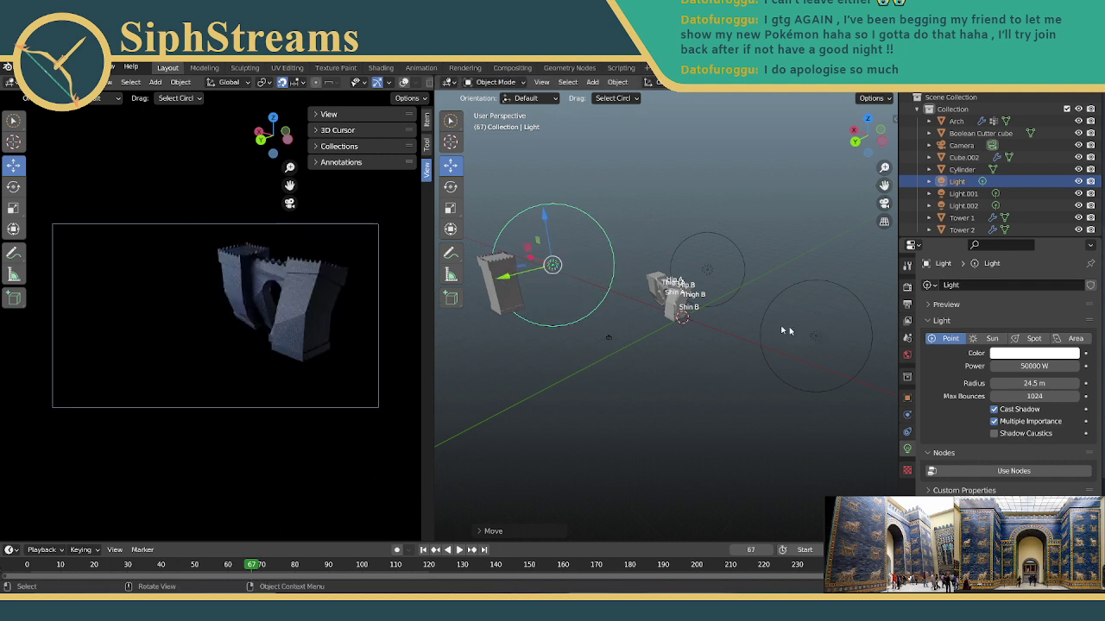
# Pick out Light.002 among the lights and set its radius to 500 m.
pyautogui.click(708, 272)
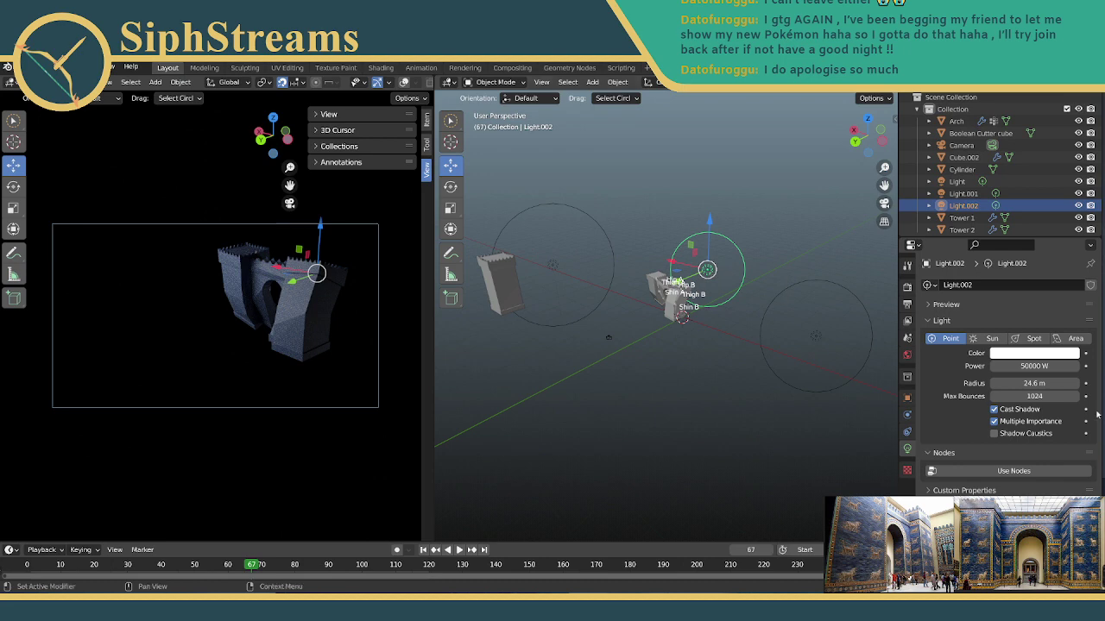
pyautogui.click(553, 265)
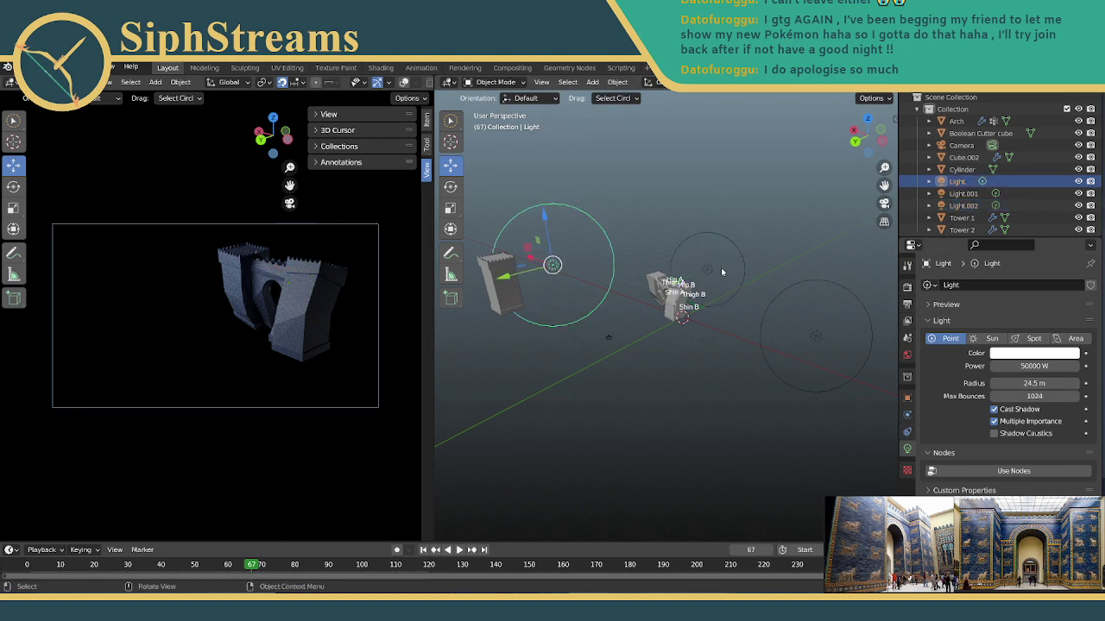
pyautogui.click(813, 340)
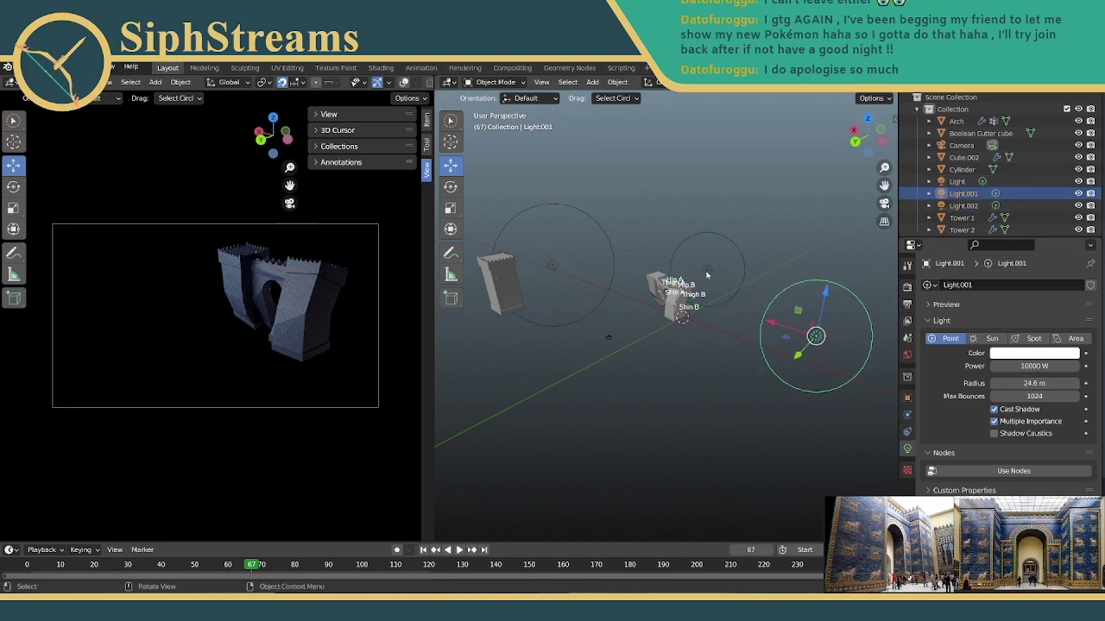
pyautogui.click(696, 277)
pyautogui.click(1042, 382)
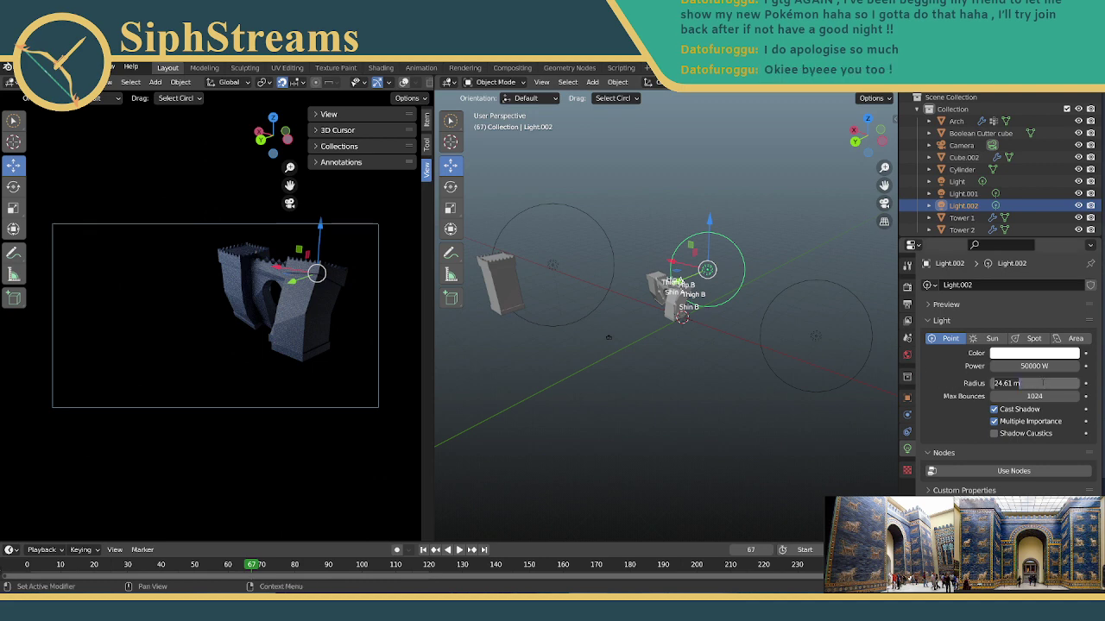
pyautogui.write('500')
pyautogui.press('Return')
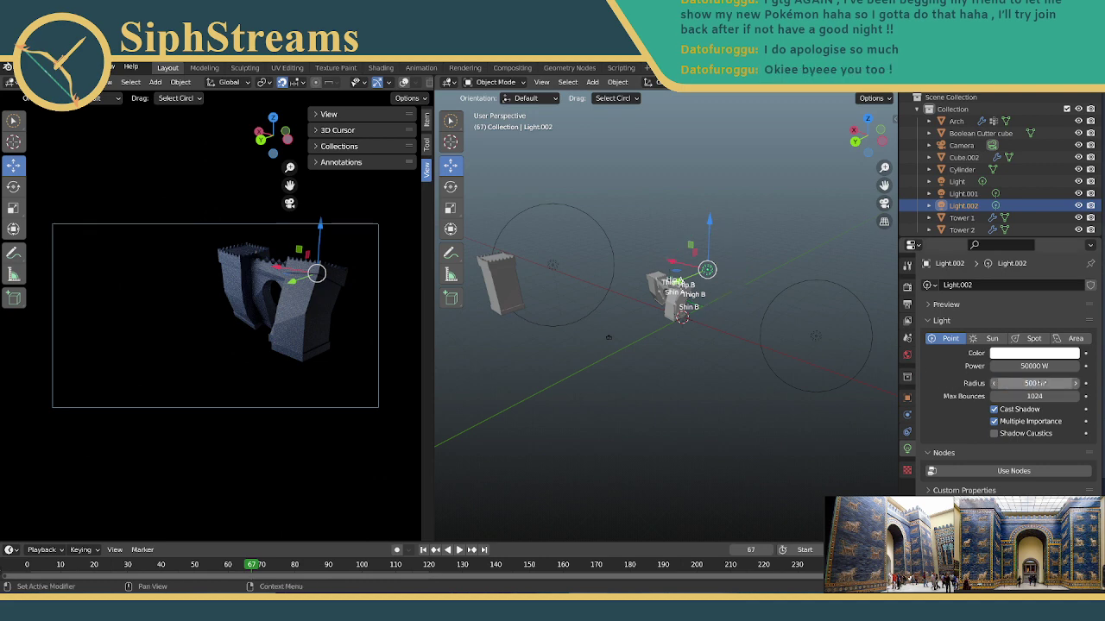
# Compare settings by selecting the left light, Light.002 and Light.001 in turn.
pyautogui.click(554, 270)
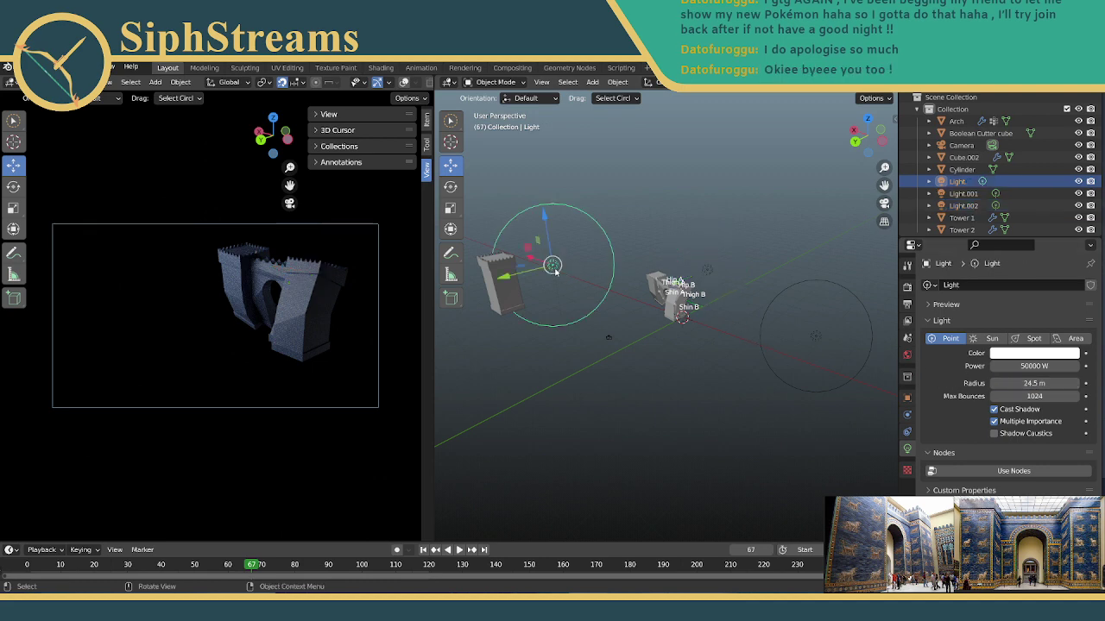
pyautogui.click(707, 271)
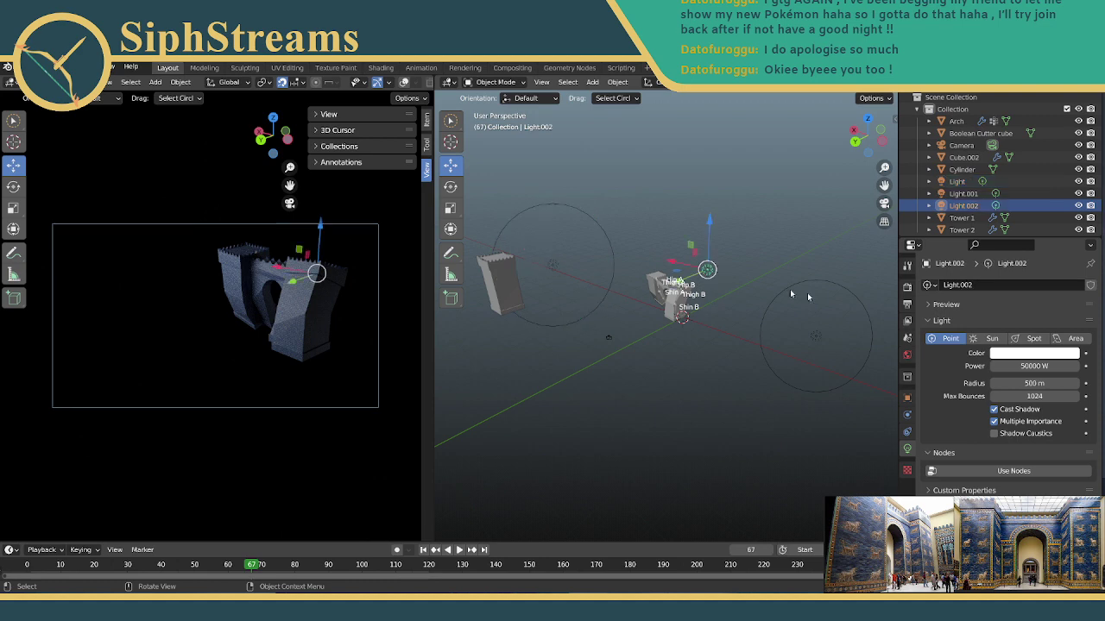
pyautogui.click(813, 336)
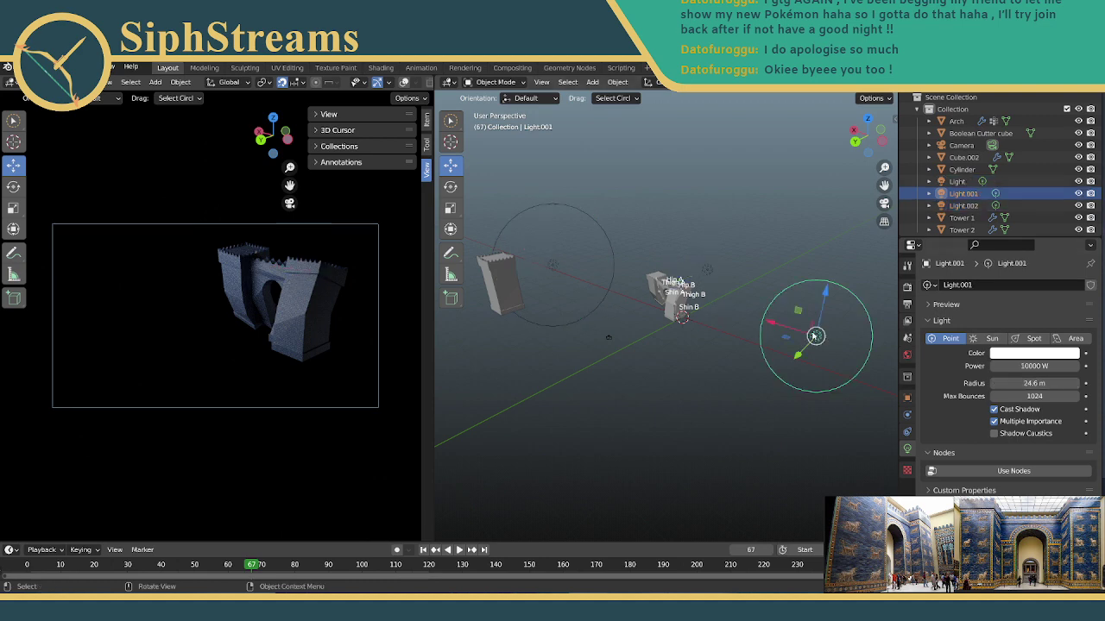
pyautogui.click(553, 265)
pyautogui.click(705, 270)
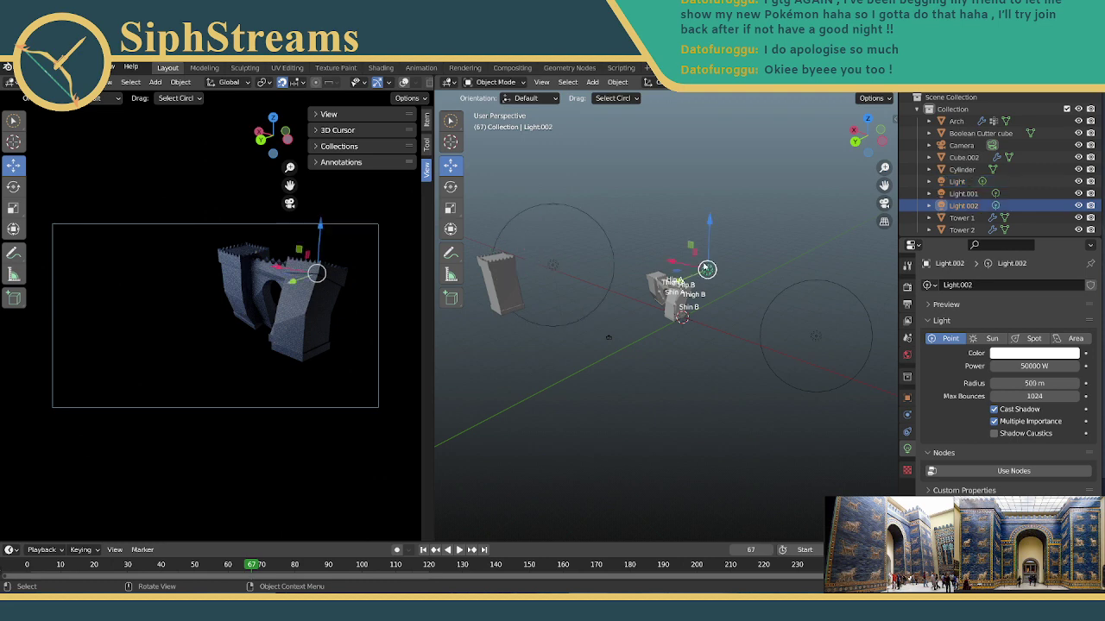
# Move Light.002 low in front of the castle's right side near Shin A.
pyautogui.moveTo(761, 296); pyautogui.dragTo(859, 290, button='middle')
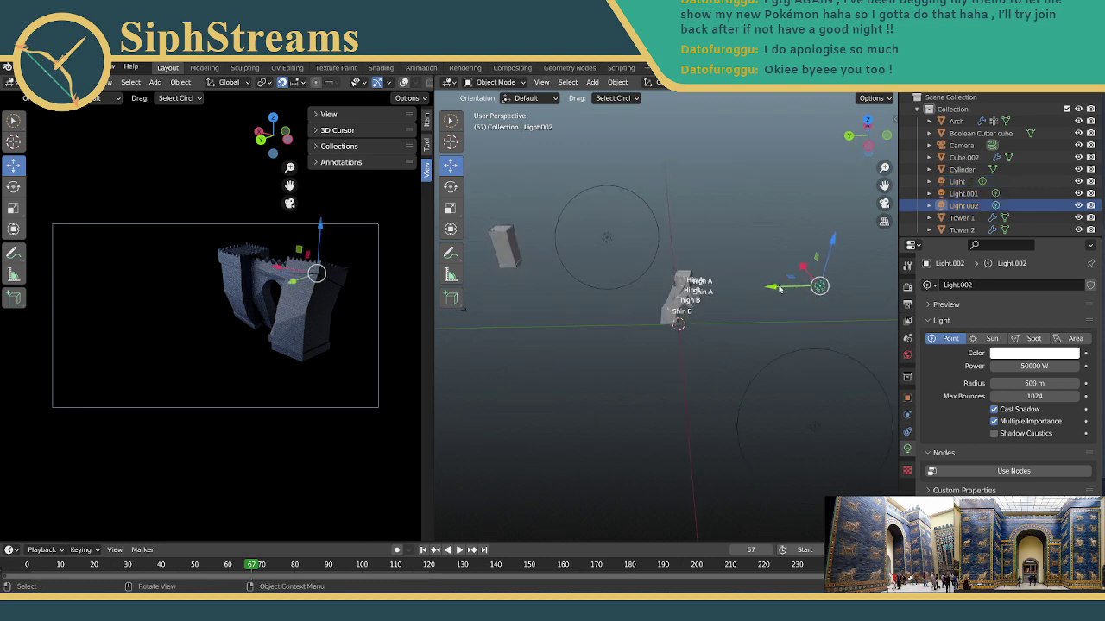
pyautogui.moveTo(779, 289); pyautogui.dragTo(675, 291)
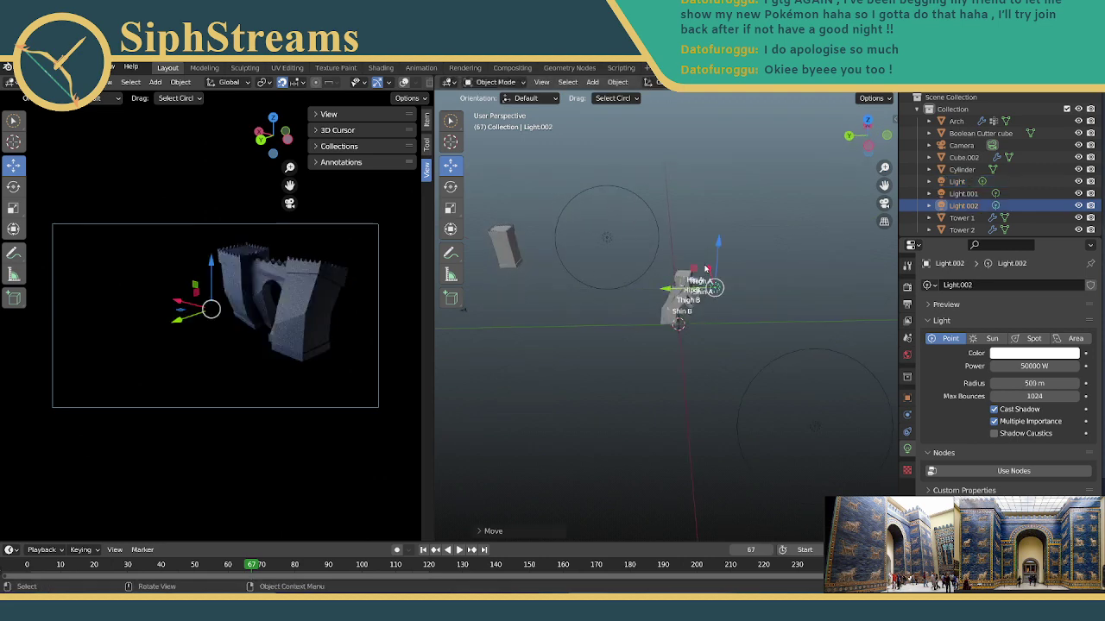
pyautogui.click(708, 270)
pyautogui.click(718, 291)
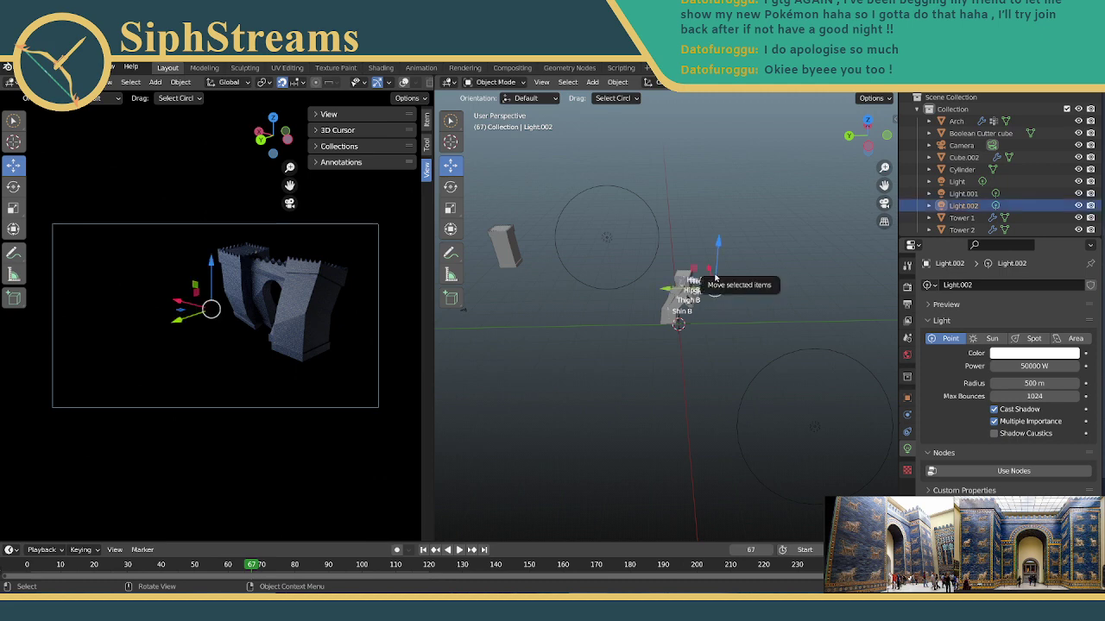
pyautogui.moveTo(709, 273); pyautogui.dragTo(726, 233)
pyautogui.scroll(5, 742, 259)
pyautogui.moveTo(758, 264); pyautogui.dragTo(639, 312, button='middle')
pyautogui.moveTo(822, 325); pyautogui.dragTo(731, 290)
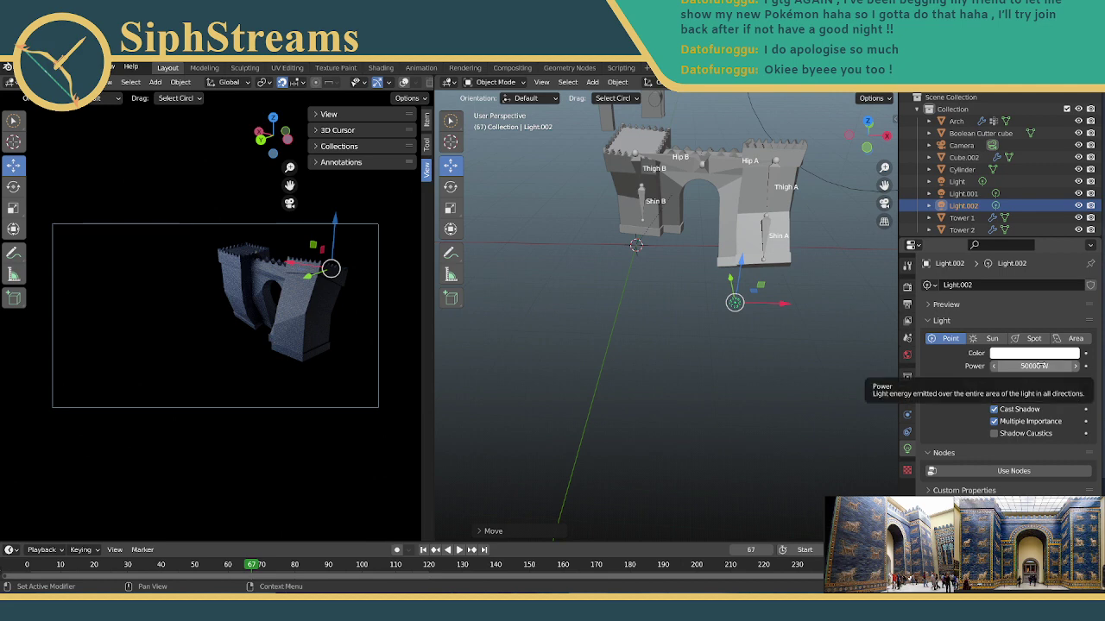
# Try Light.002 radii of 10, 50 and 25 m before settling on 5 m.
pyautogui.click(1034, 383)
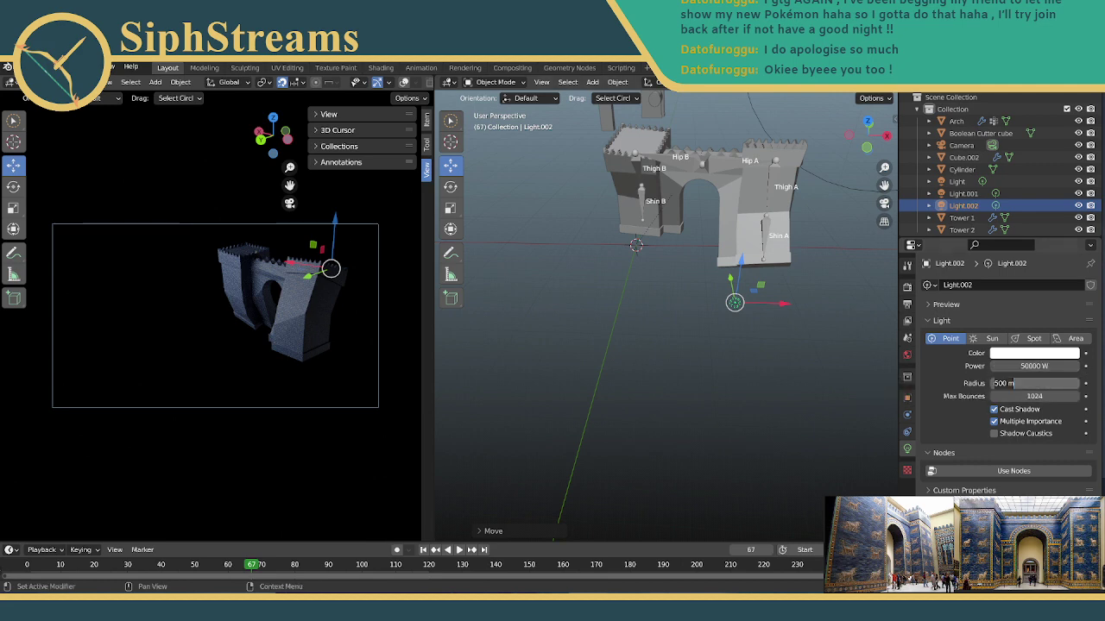
pyautogui.write('10')
pyautogui.press('Return')
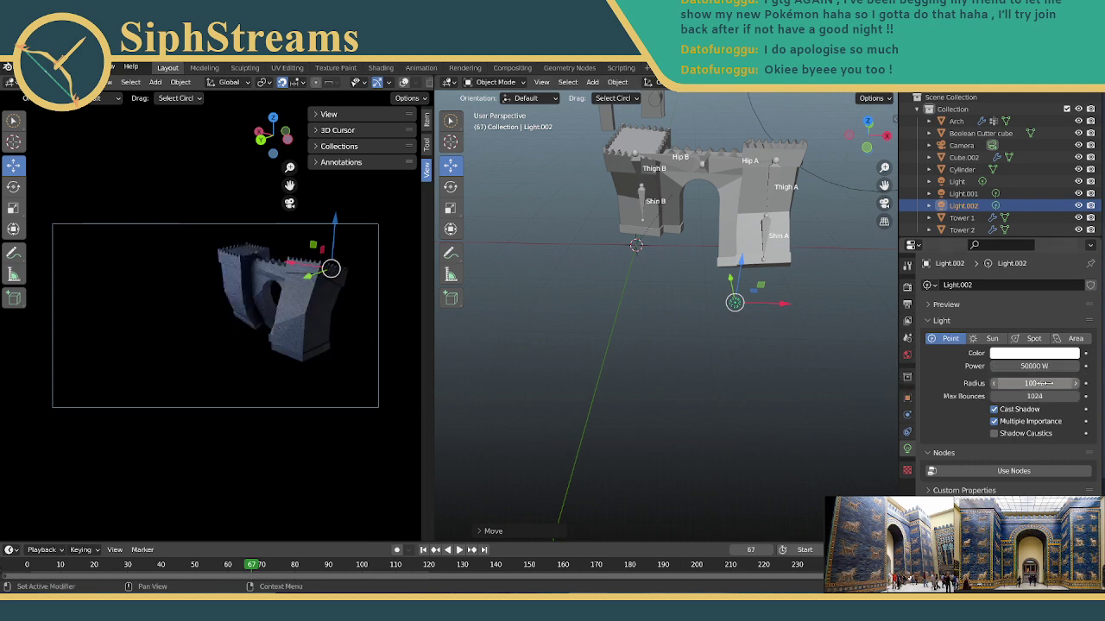
pyautogui.click(1036, 383)
pyautogui.write('5')
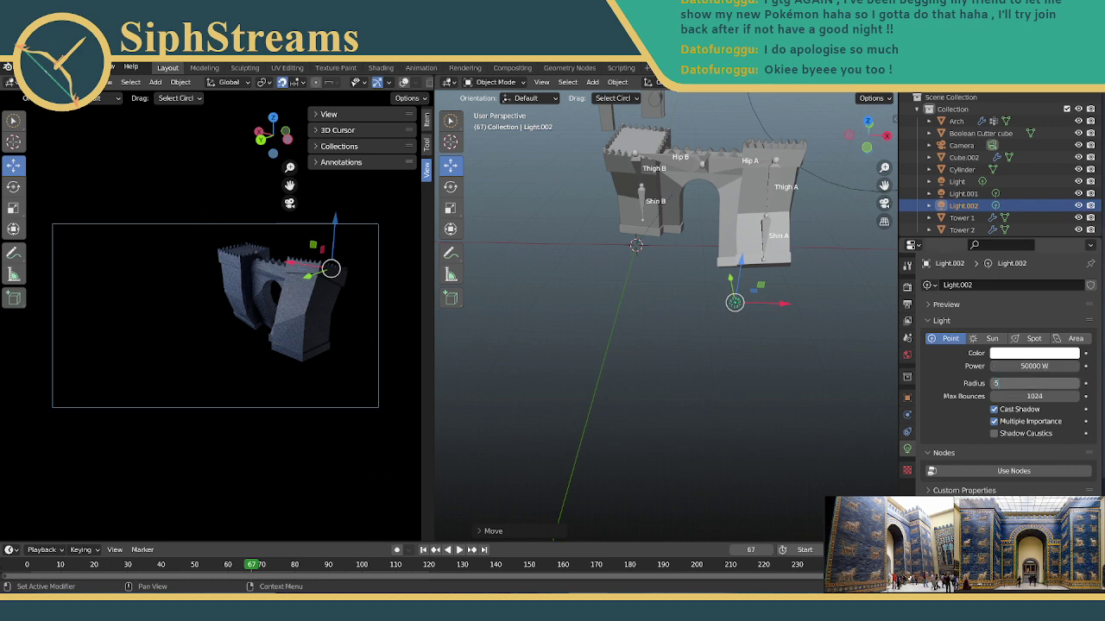
pyautogui.write('0')
pyautogui.press('Return')
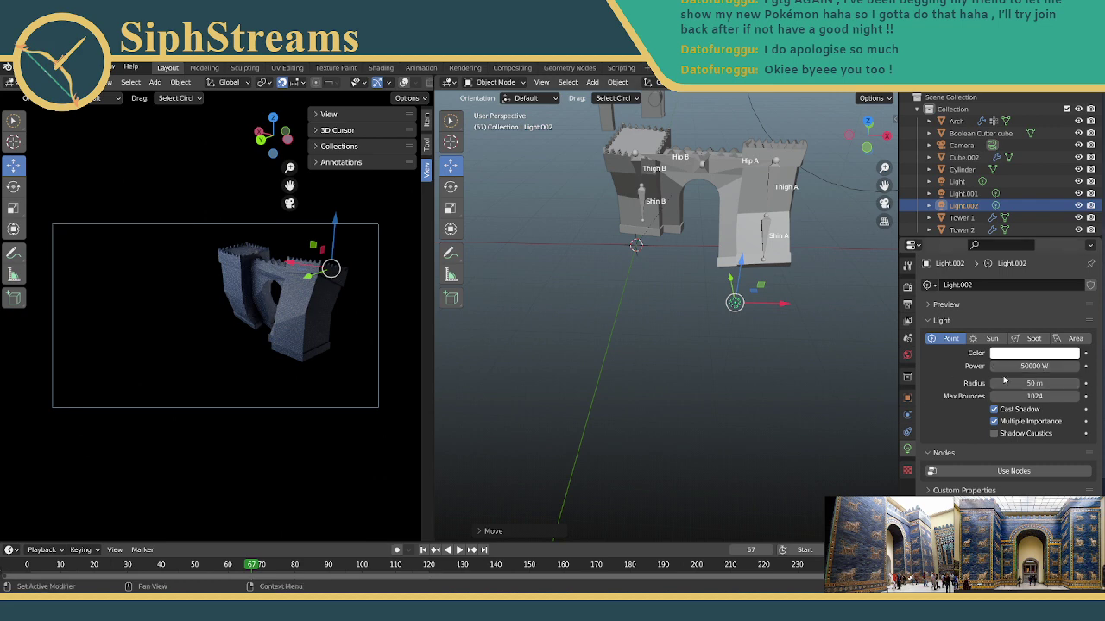
pyautogui.click(1042, 383)
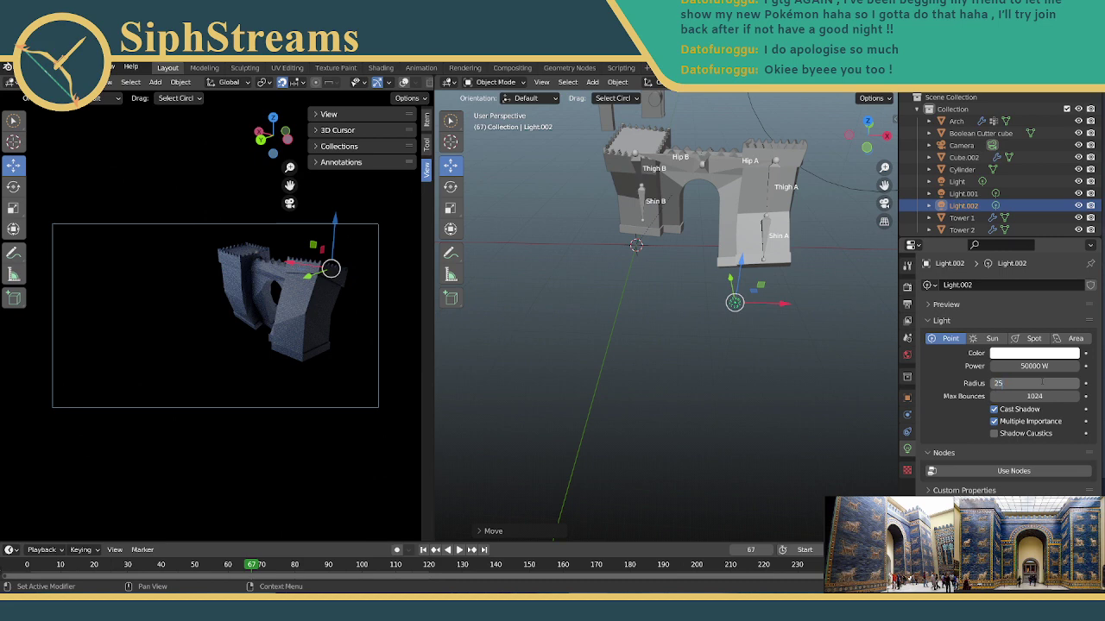
pyautogui.press('Return')
pyautogui.click(1042, 383)
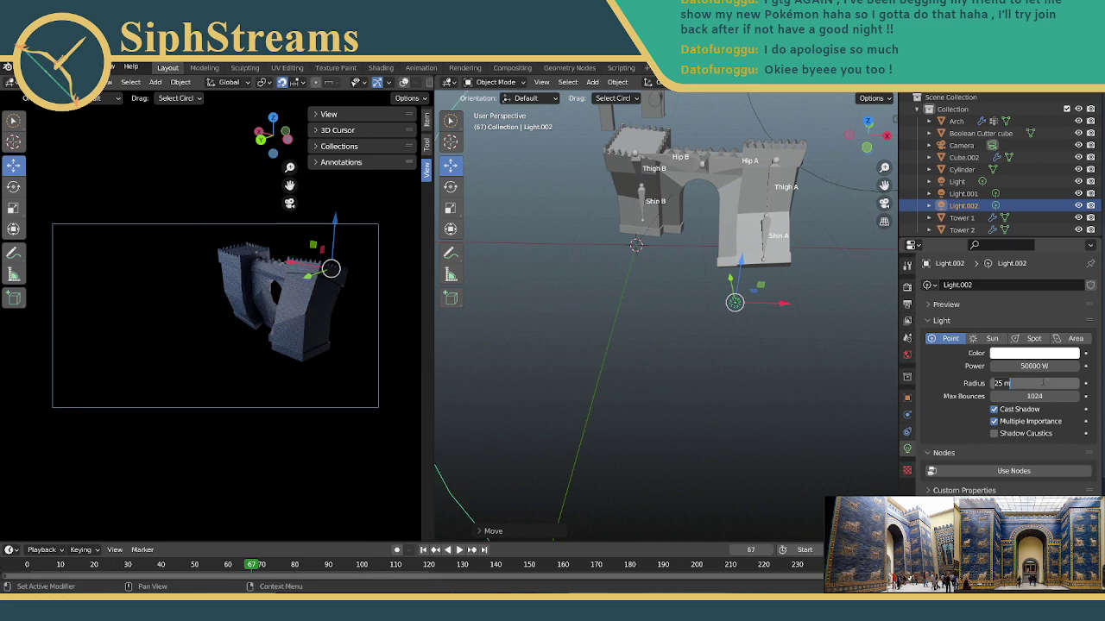
pyautogui.write('5')
pyautogui.press('Return')
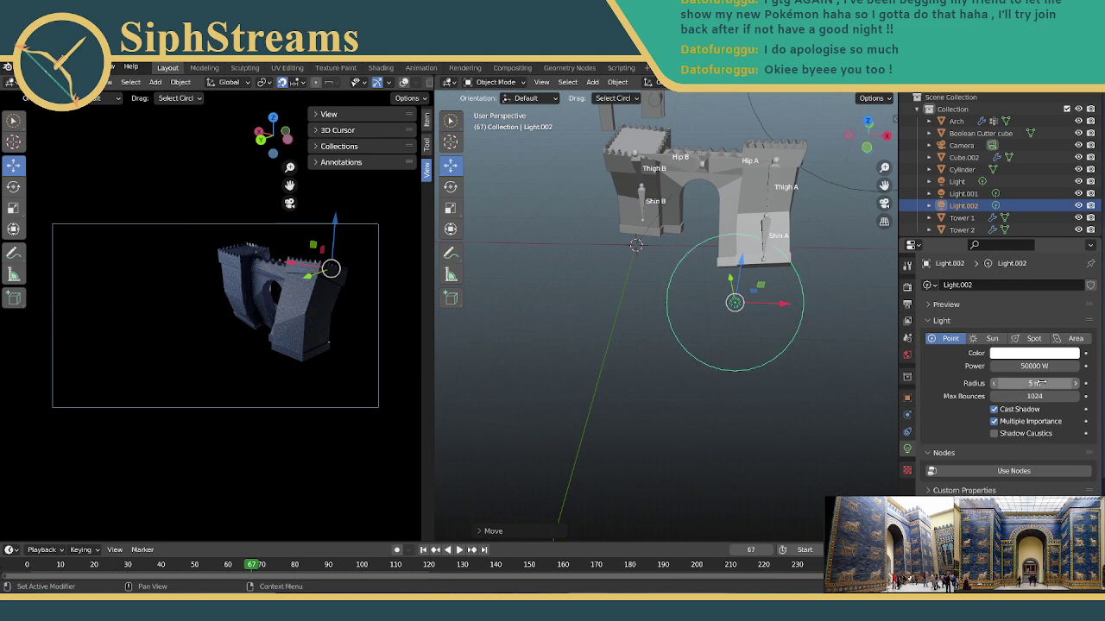
# Place Light.002 above the gate's right tower and save as IshtarGate.blend.
pyautogui.moveTo(709, 288); pyautogui.dragTo(627, 231, button='middle')
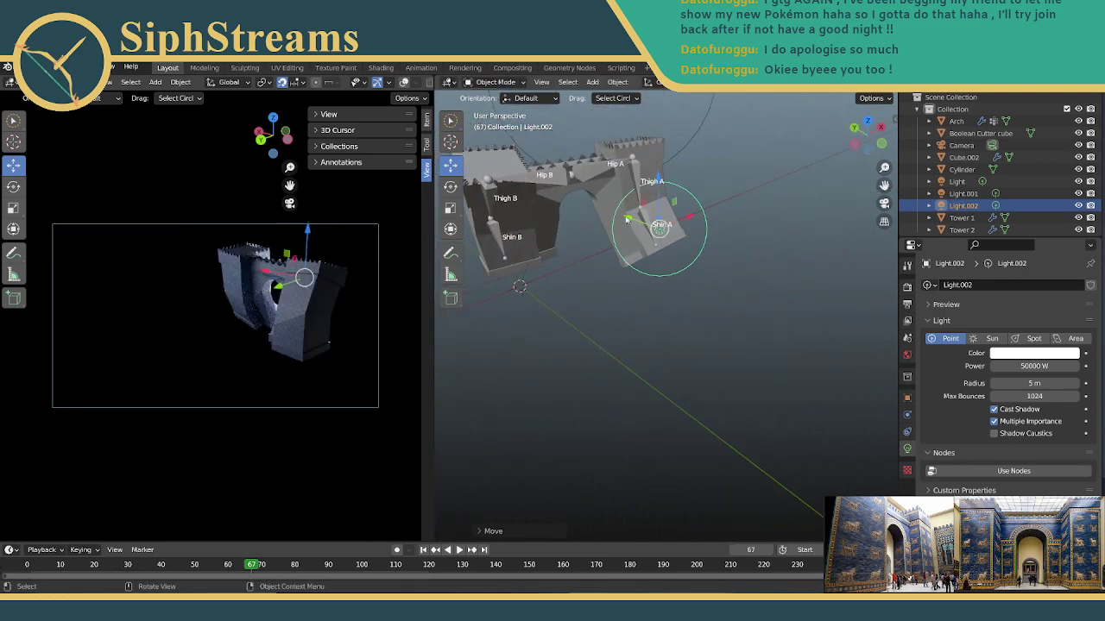
pyautogui.moveTo(627, 220); pyautogui.dragTo(738, 221)
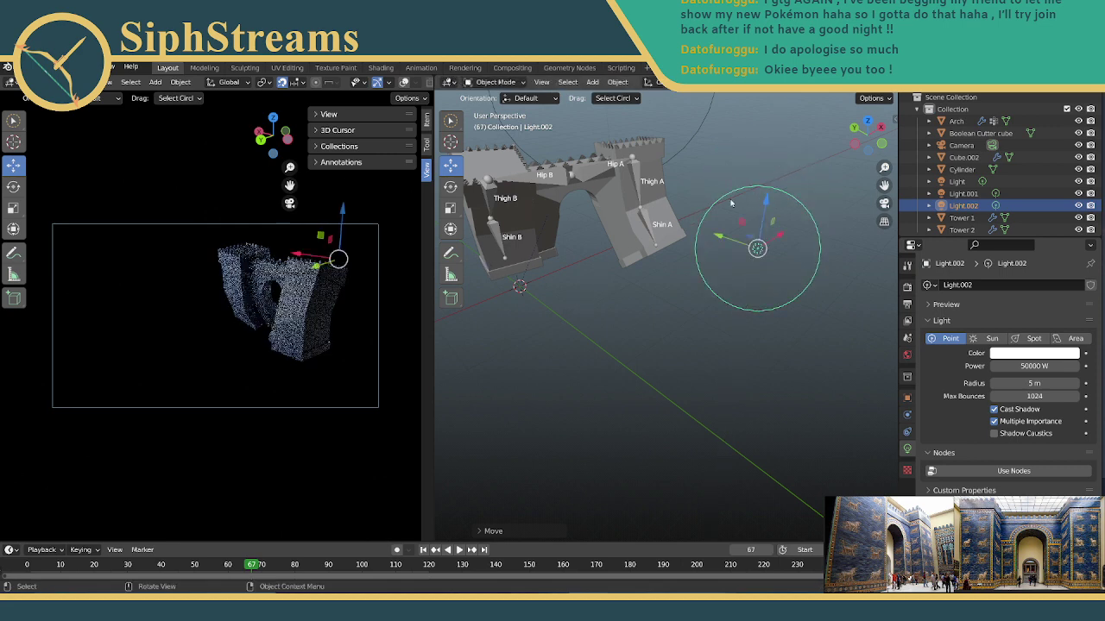
pyautogui.moveTo(738, 220); pyautogui.dragTo(690, 304, button='middle')
pyautogui.scroll(-3, 686, 308)
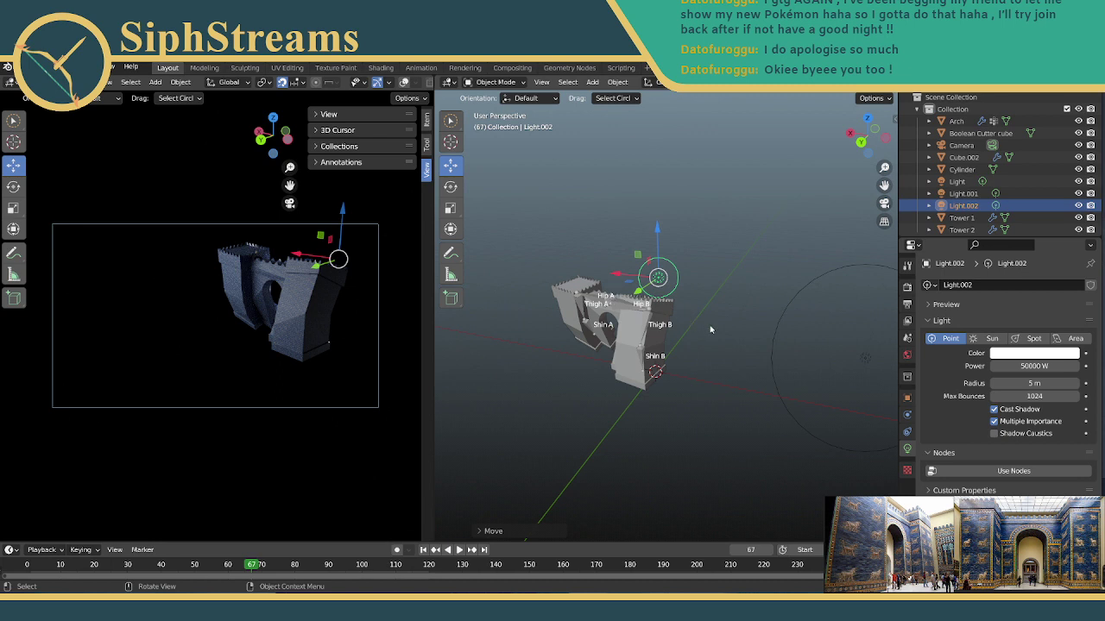
pyautogui.hotkey('ctrl', 's')
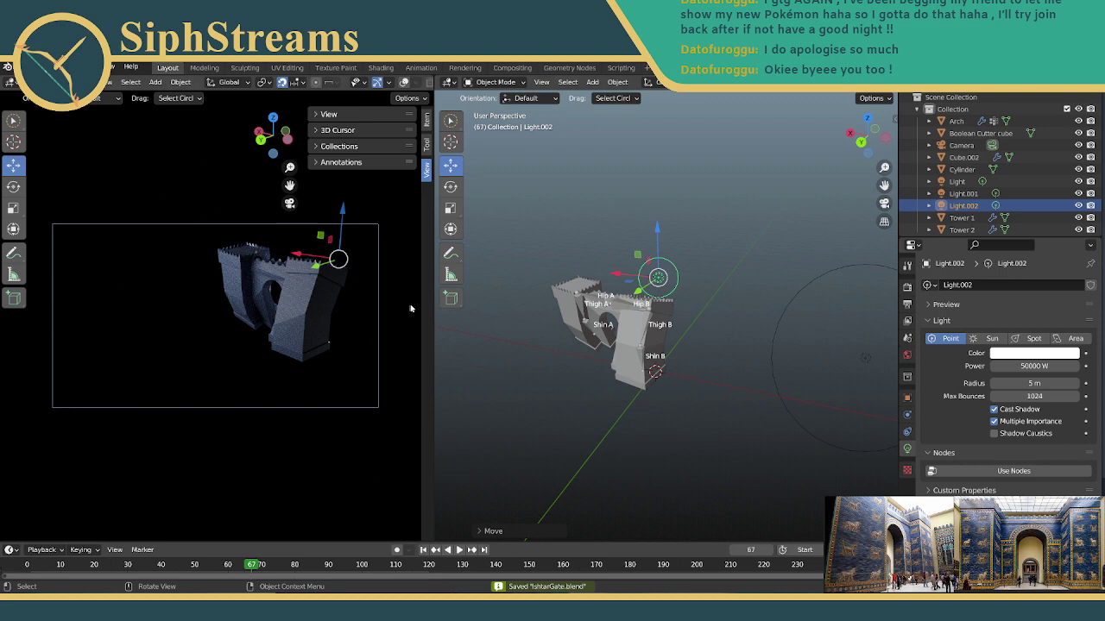
# Widen the camera preview, bring up the light's context menu, and deselect Light.002.
pyautogui.moveTo(435, 298); pyautogui.dragTo(614, 298)
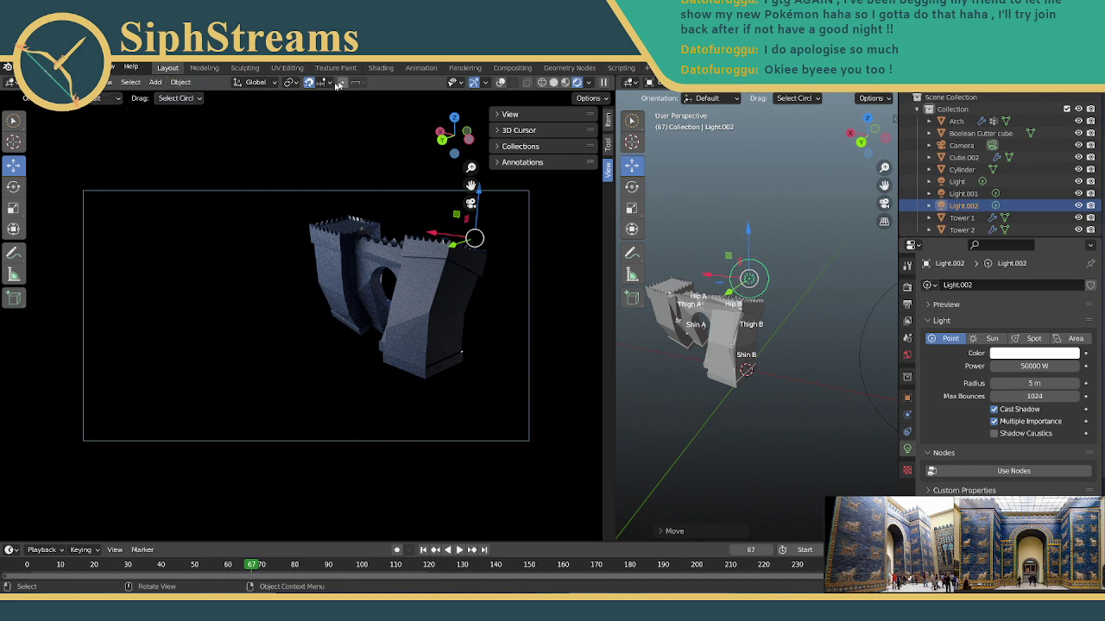
pyautogui.click(189, 98)
pyautogui.click(204, 156)
pyautogui.rightClick(217, 170)
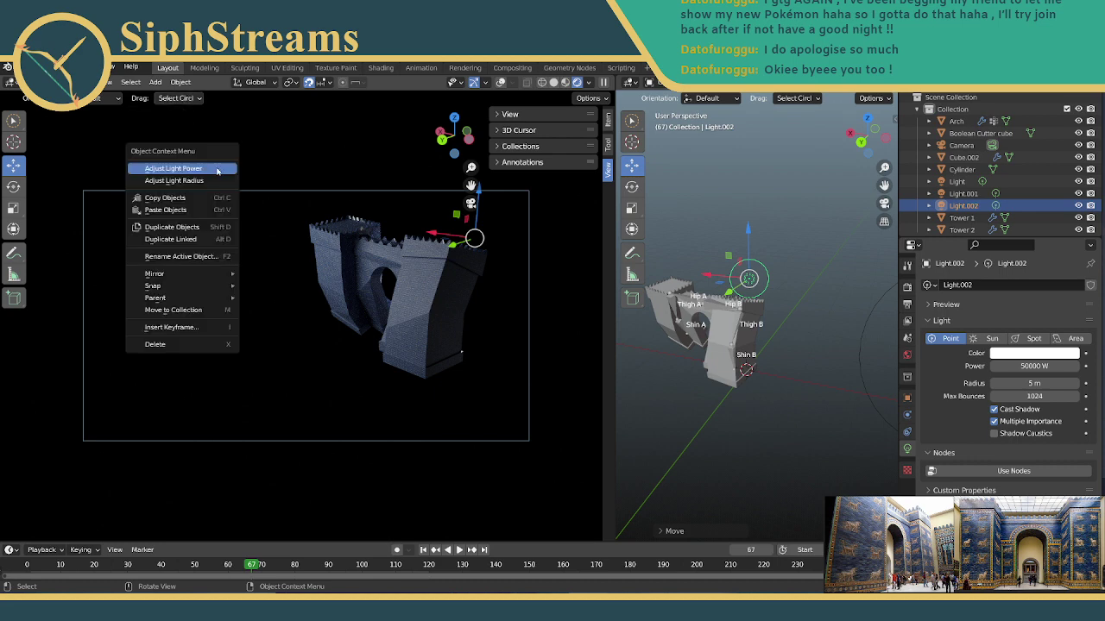
pyautogui.click(266, 170)
pyautogui.click(266, 170)
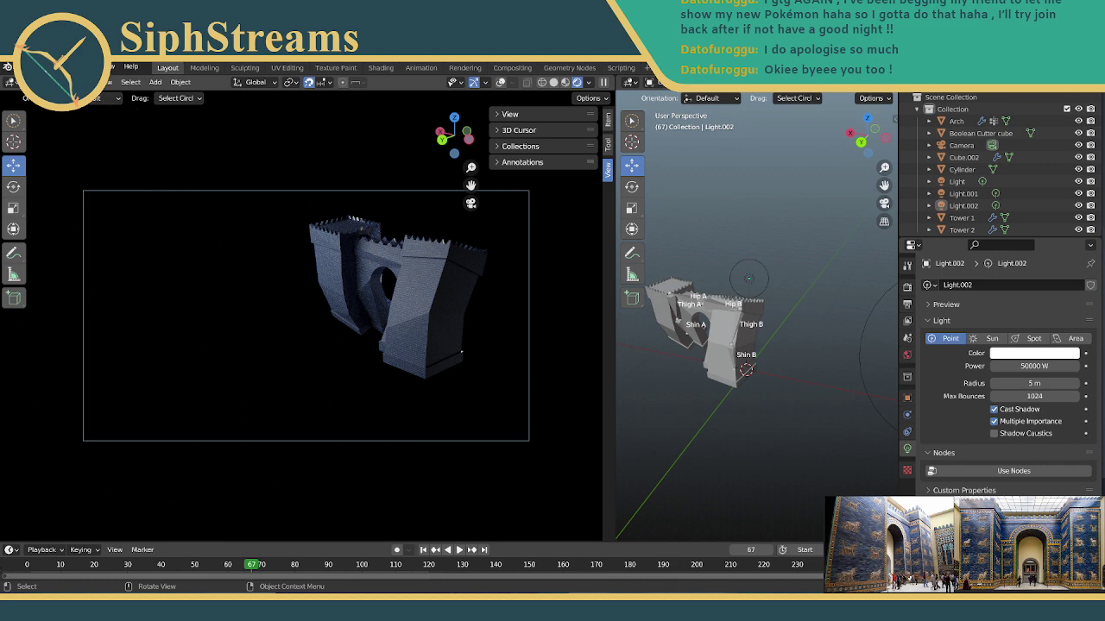
# Browse the viewport's View and Add menus, ending on View with Play Animation shown.
pyautogui.click(105, 82)
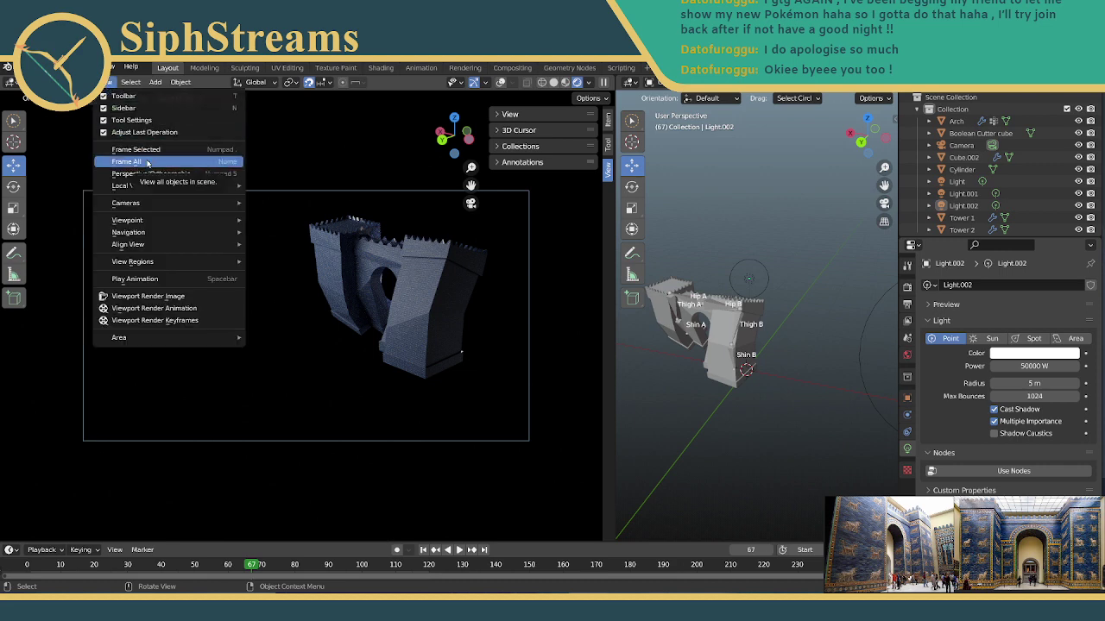
pyautogui.moveTo(167, 202)
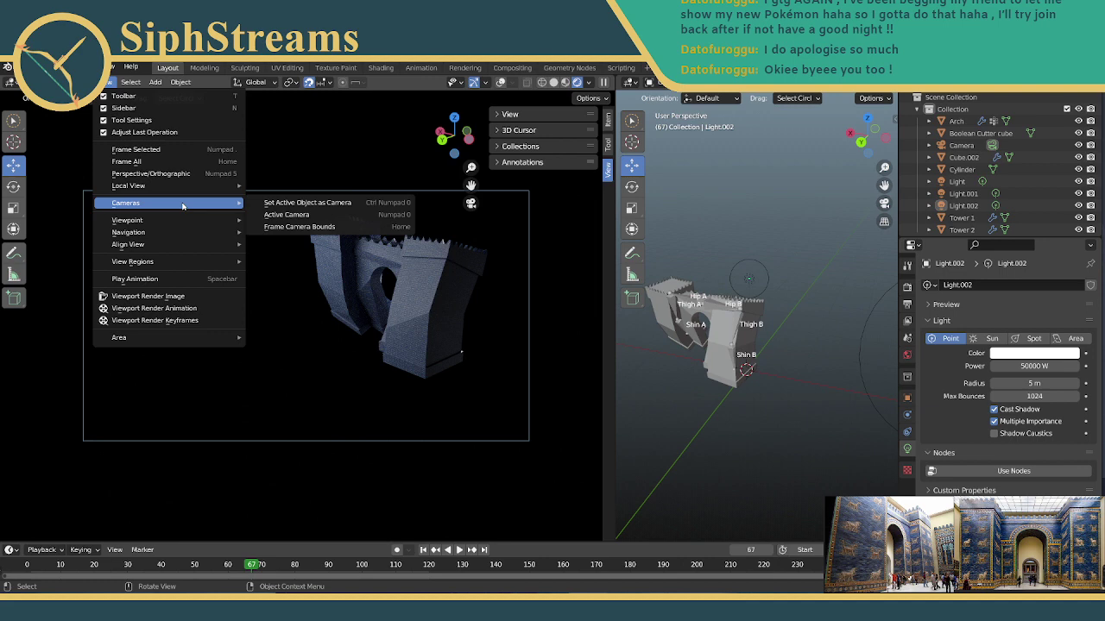
pyautogui.click(138, 81)
pyautogui.moveTo(152, 82)
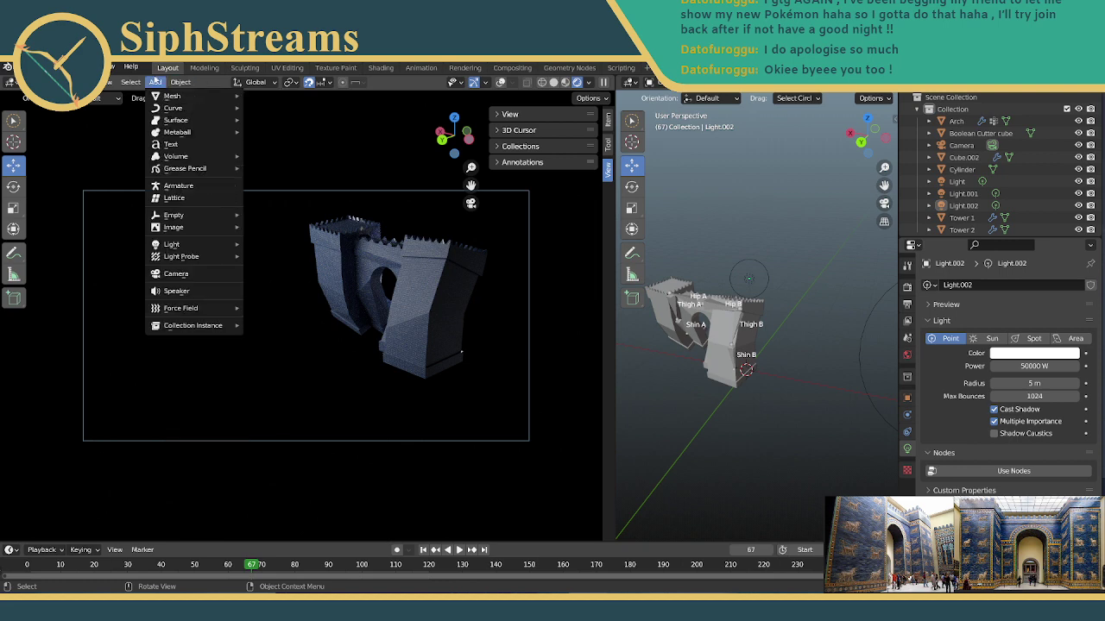
pyautogui.click(105, 82)
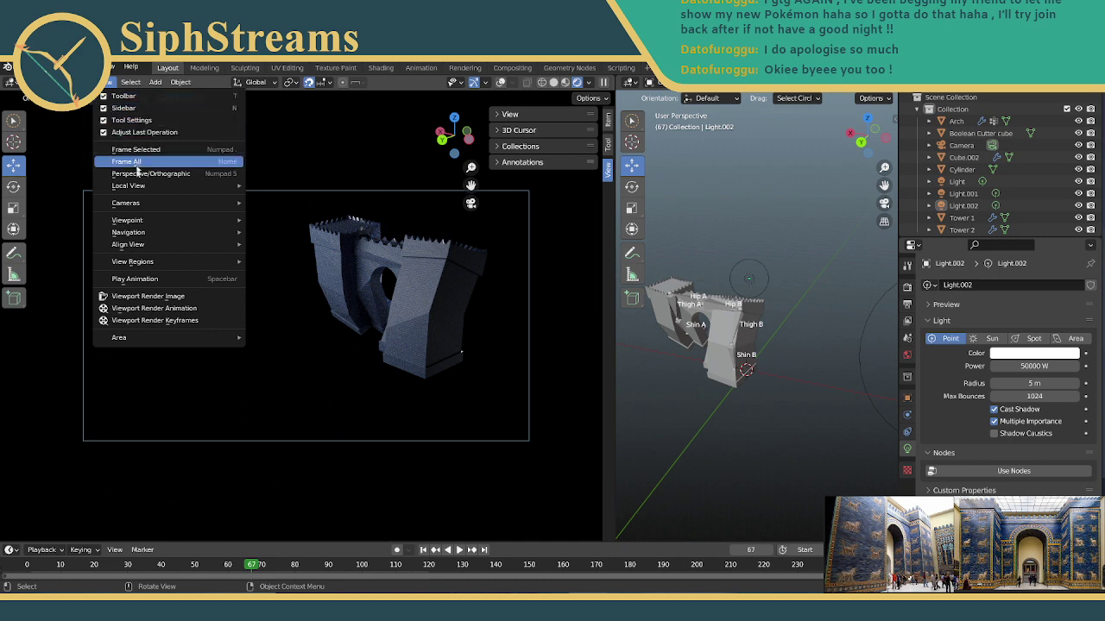
pyautogui.moveTo(147, 227)
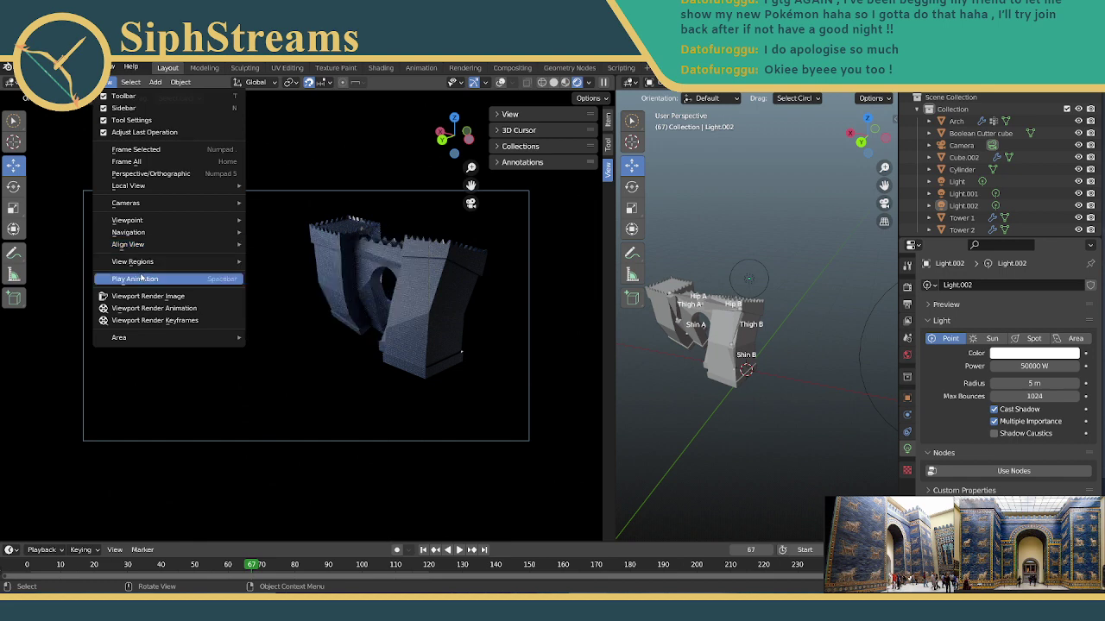
# Start playback of the gate scene's animation from the View menu.
pyautogui.click(141, 278)
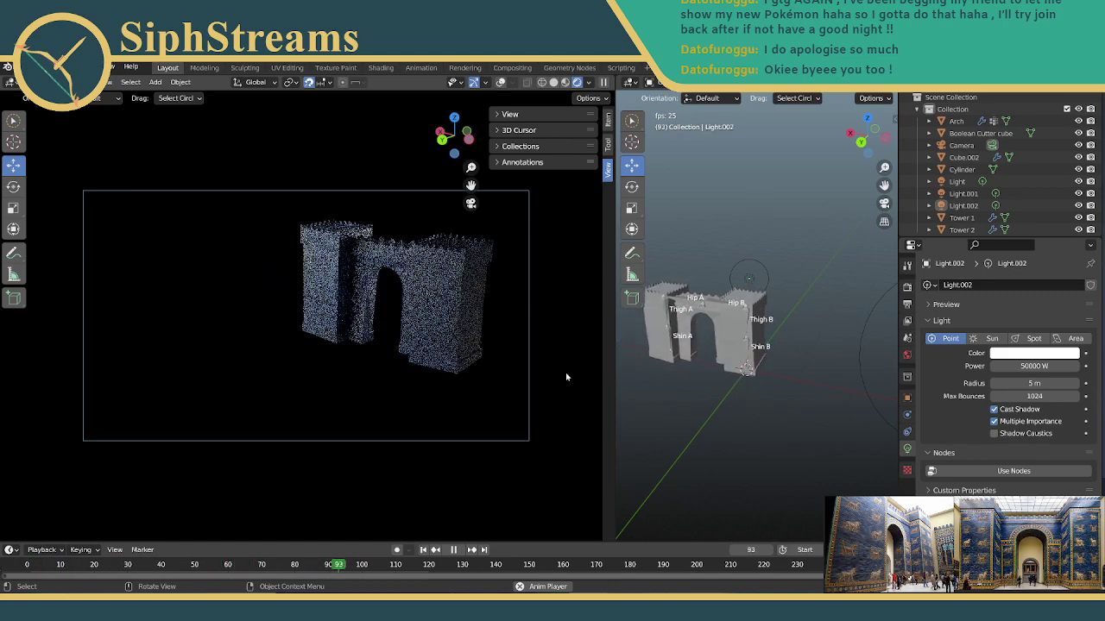
# Look through the viewport lighting options and the Tool, Scene, World and View Layer property tabs.
pyautogui.click(590, 82)
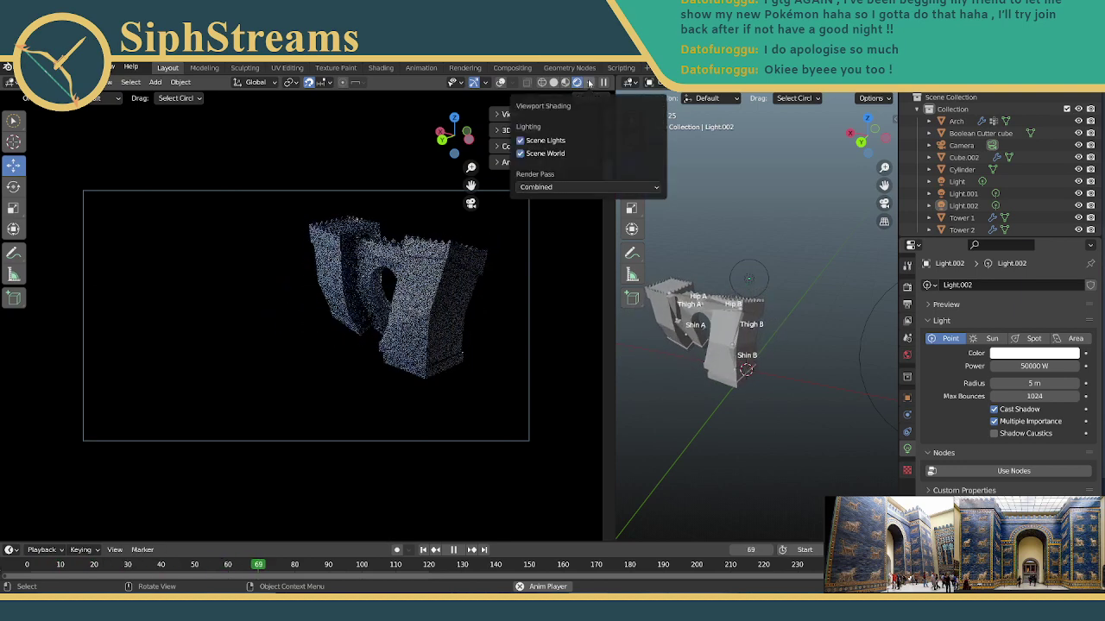
pyautogui.click(589, 82)
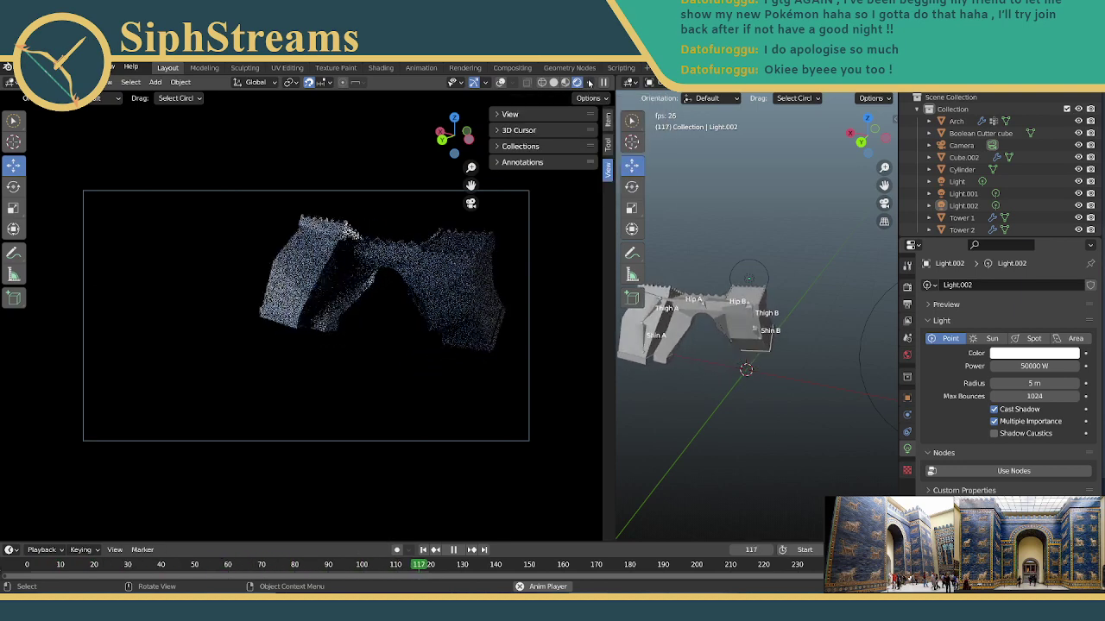
pyautogui.click(907, 264)
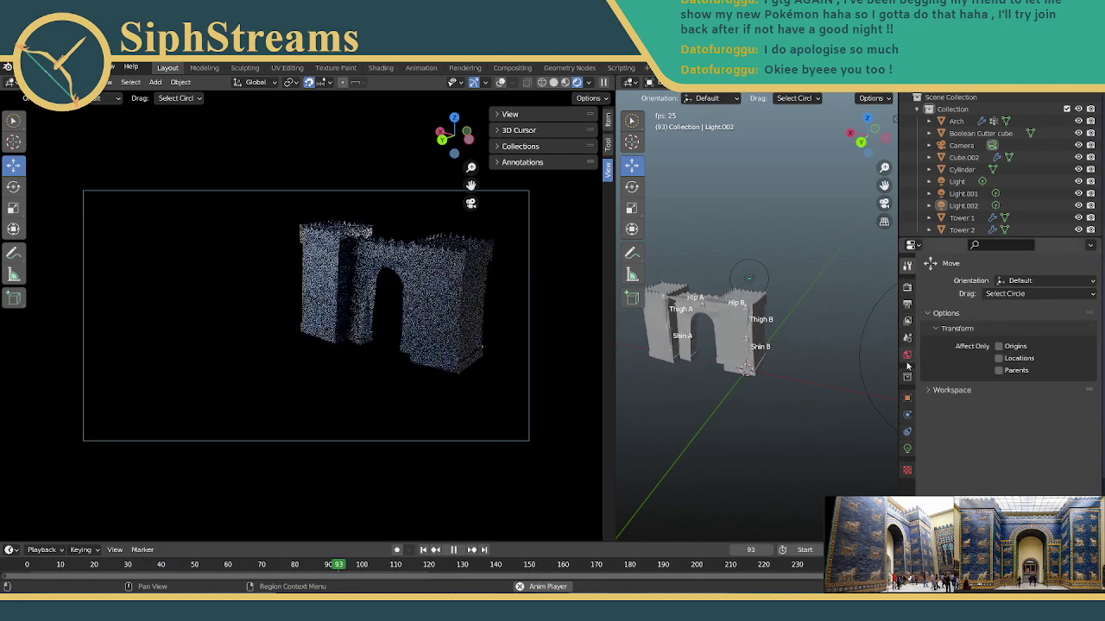
pyautogui.click(907, 338)
pyautogui.click(907, 354)
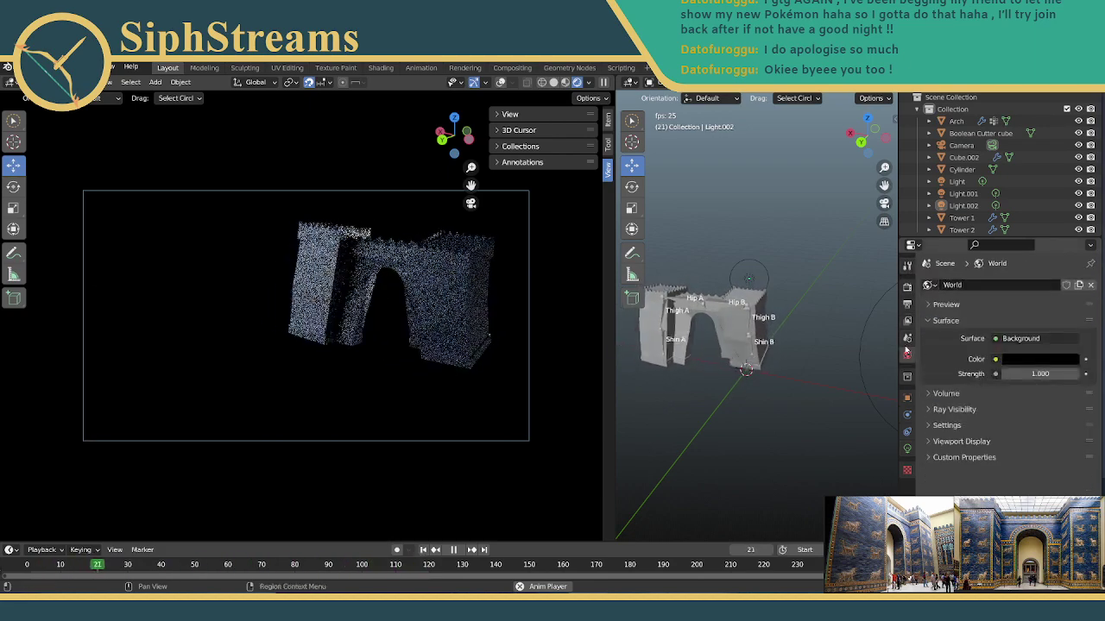
pyautogui.click(930, 304)
pyautogui.click(930, 306)
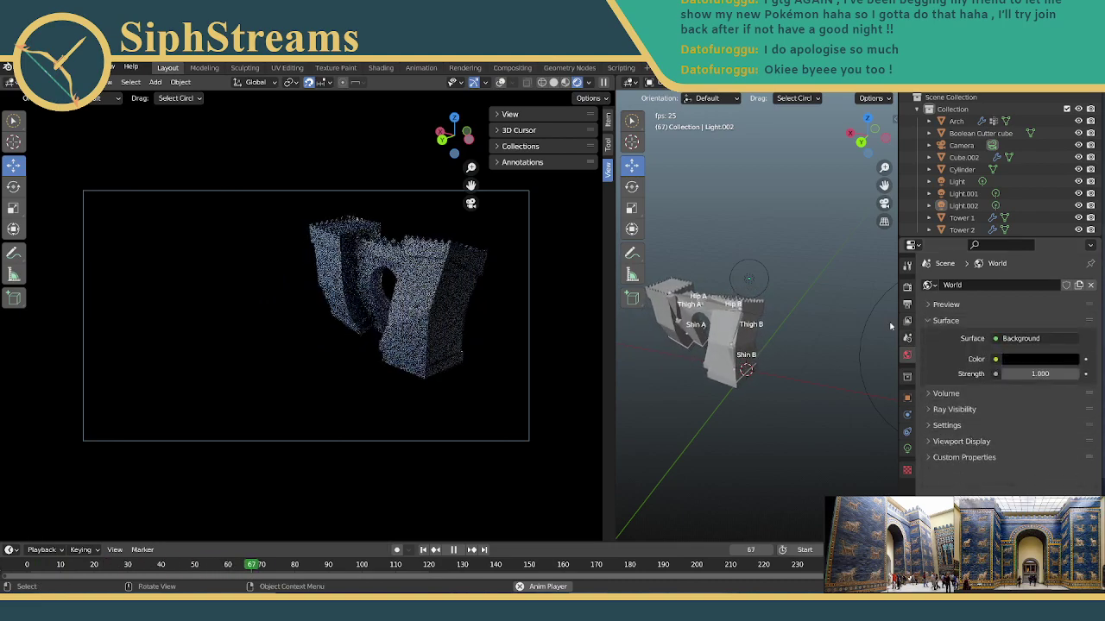
pyautogui.click(906, 333)
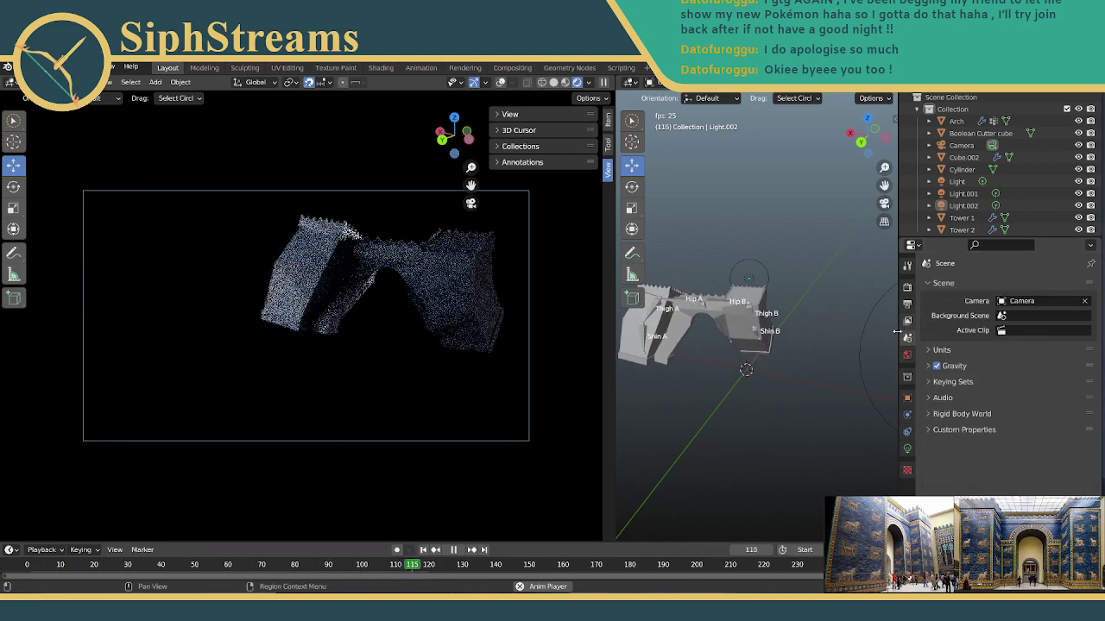
pyautogui.click(906, 323)
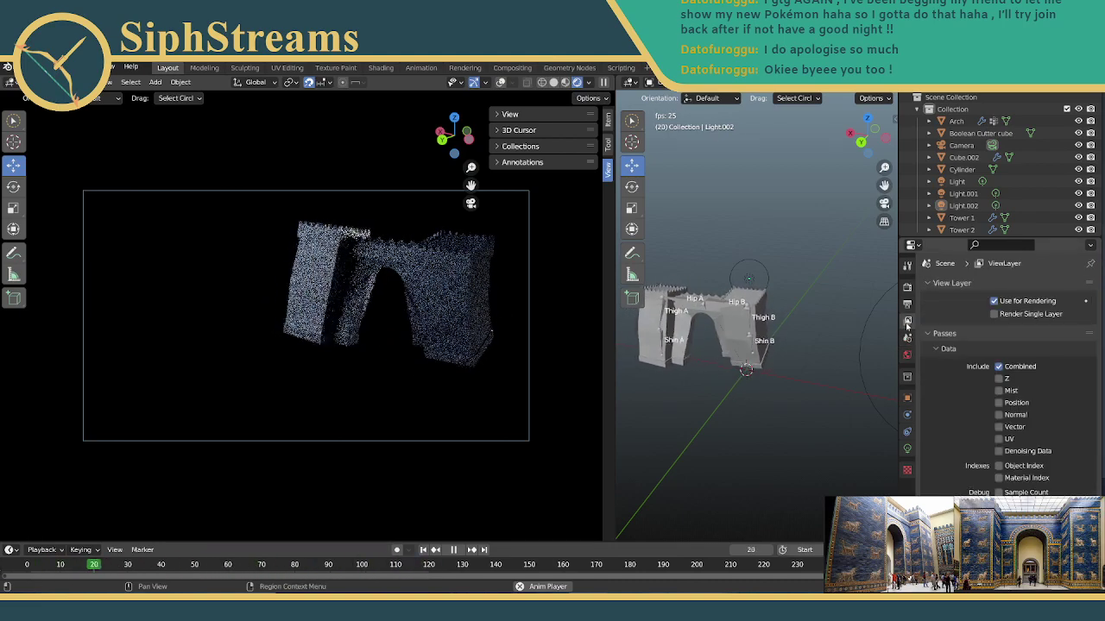
pyautogui.click(908, 267)
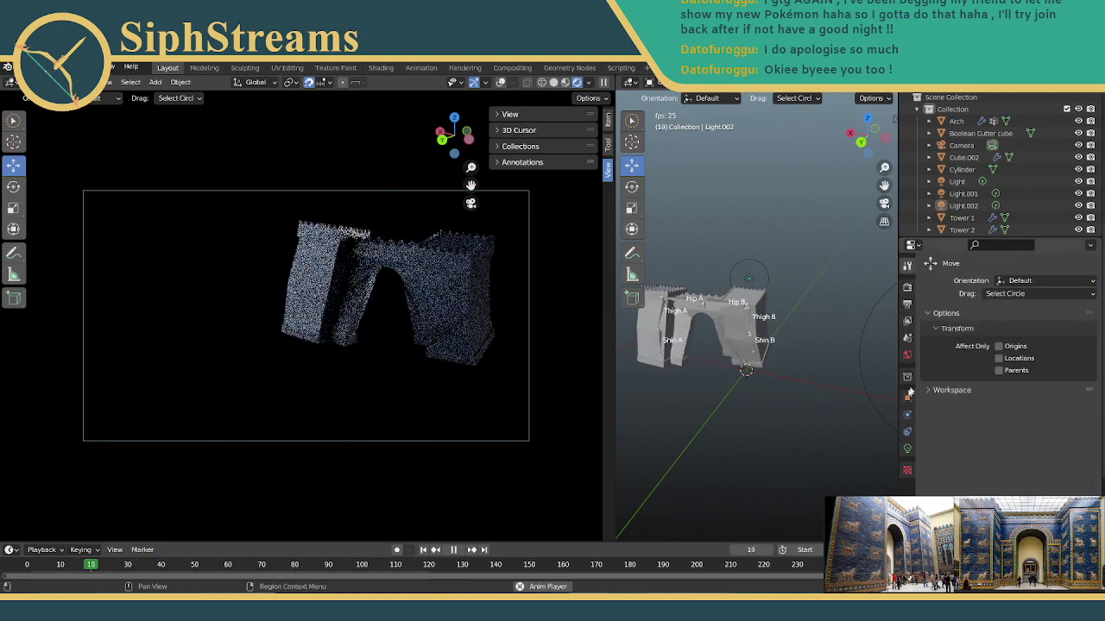
# Check the Object, Constraints and Texture tabs, ending on Output: 1920×1080, 24 fps, frames 1–120.
pyautogui.click(907, 398)
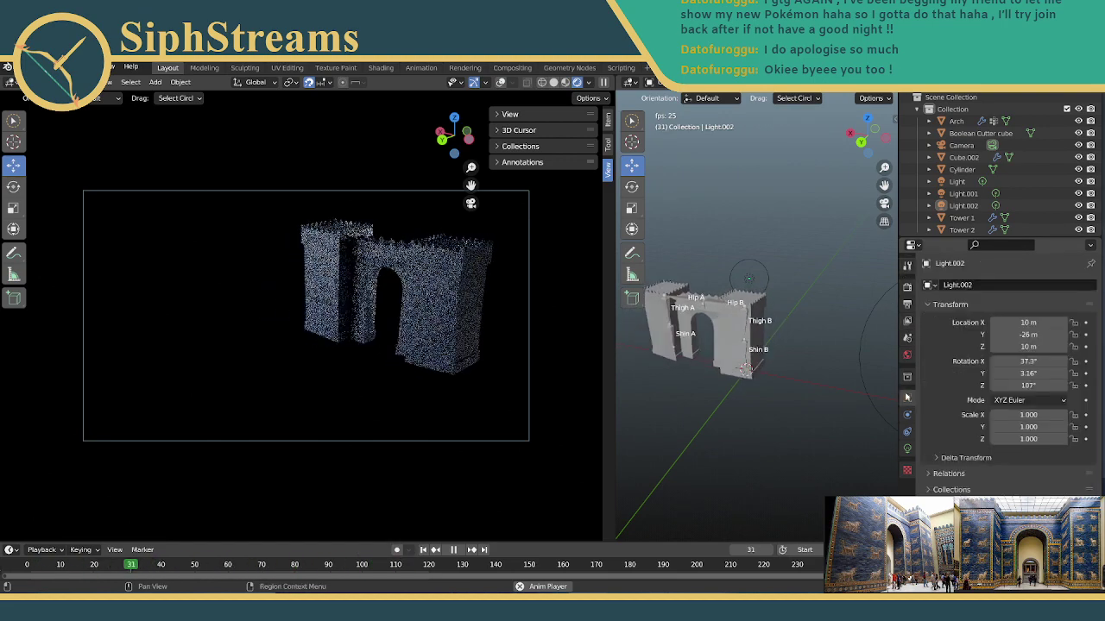
pyautogui.click(950, 97)
pyautogui.click(907, 410)
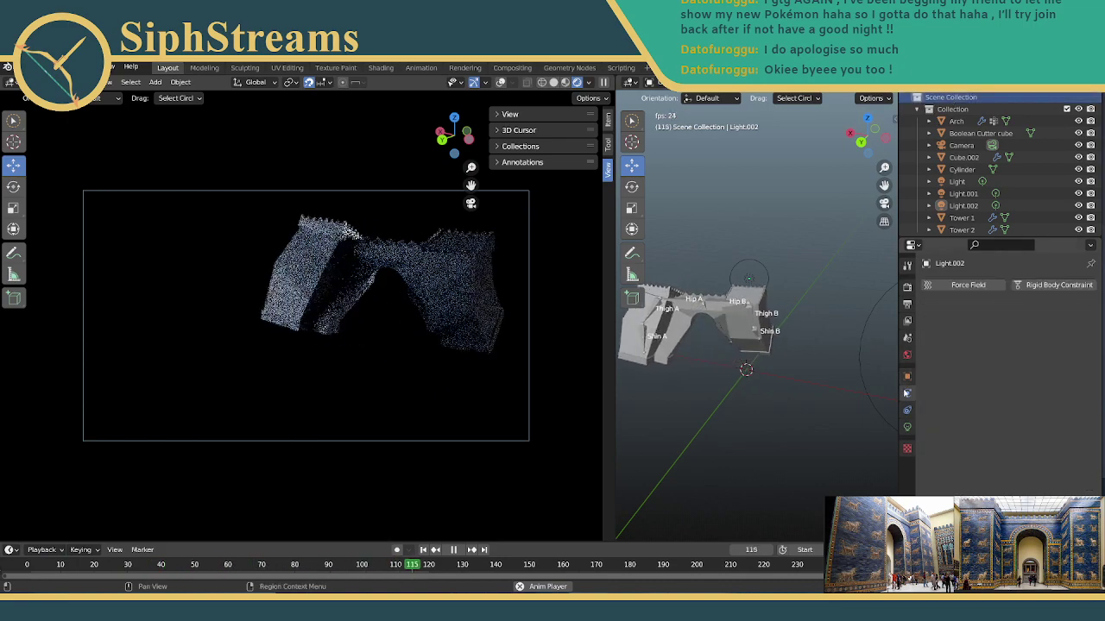
pyautogui.click(907, 426)
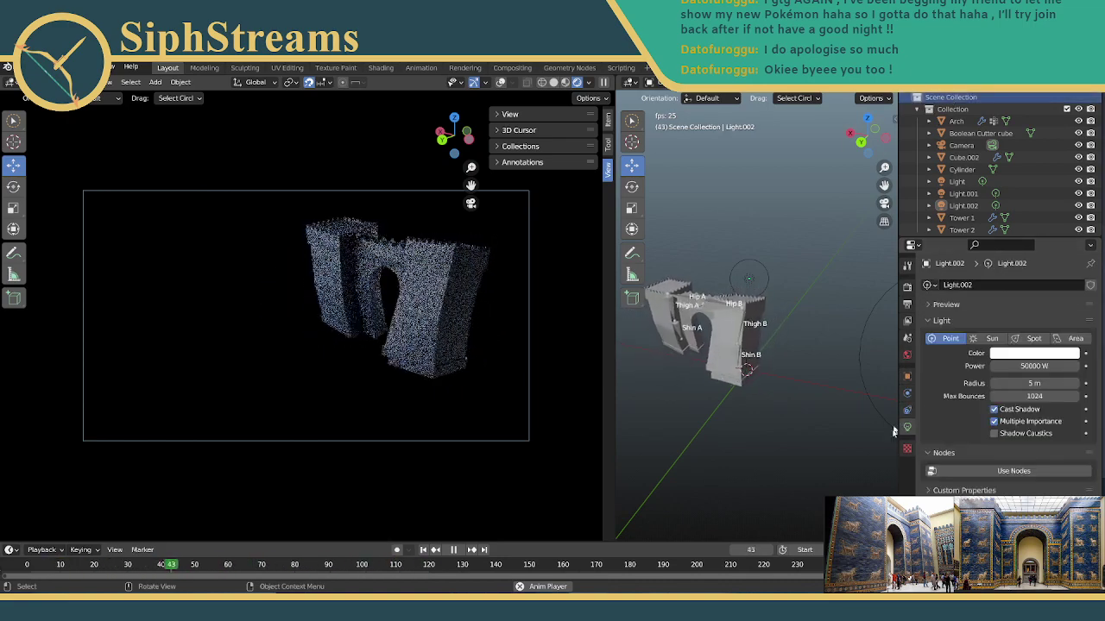
pyautogui.click(907, 449)
pyautogui.click(907, 376)
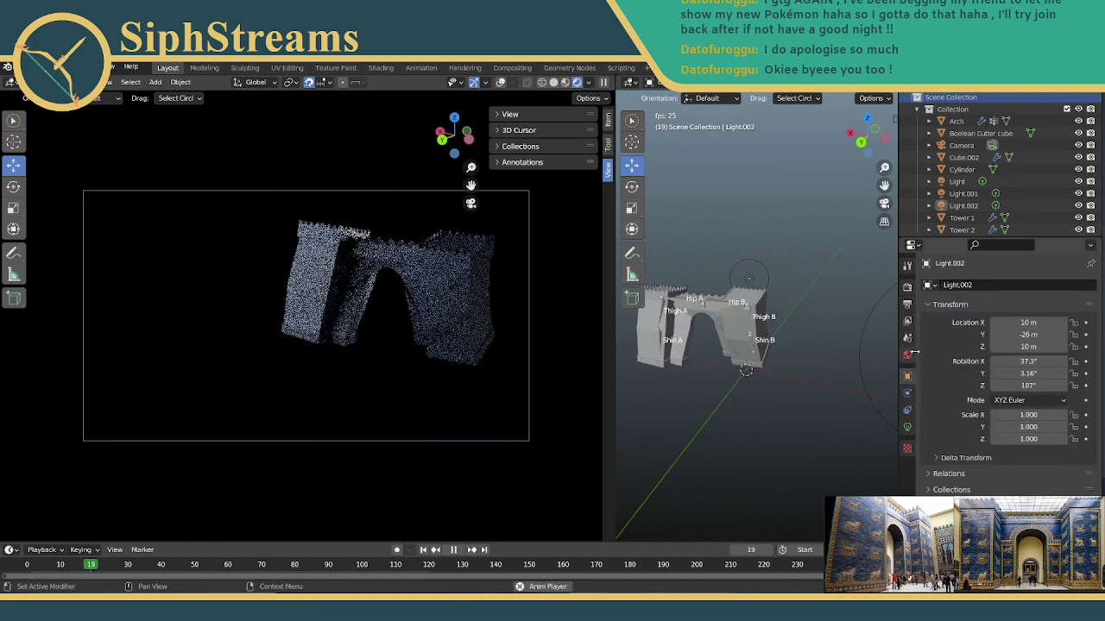
pyautogui.click(906, 338)
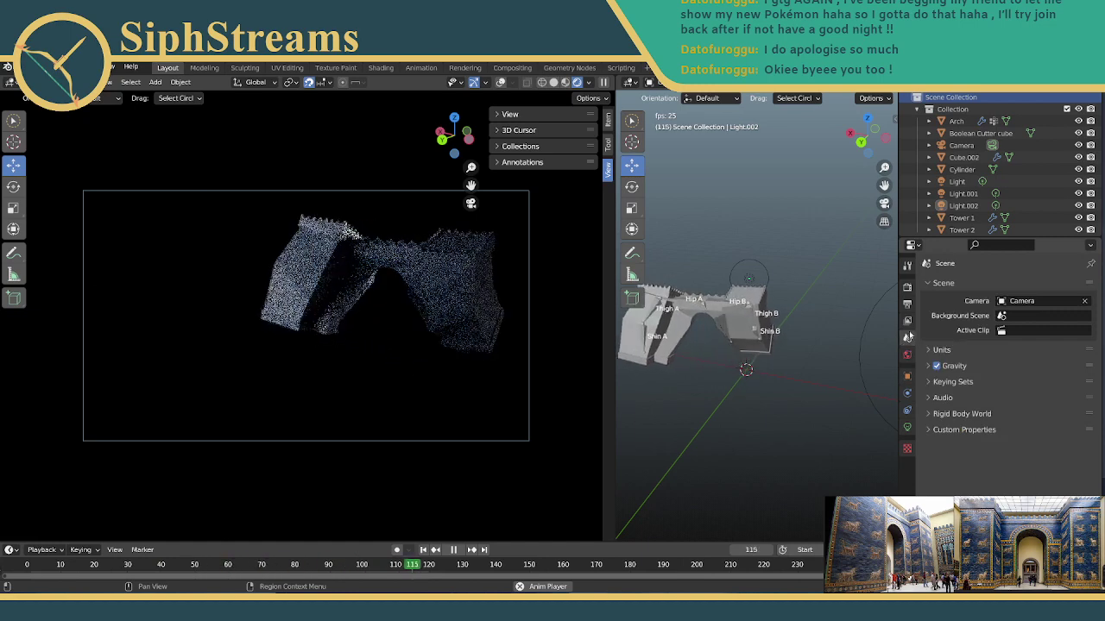
pyautogui.click(907, 320)
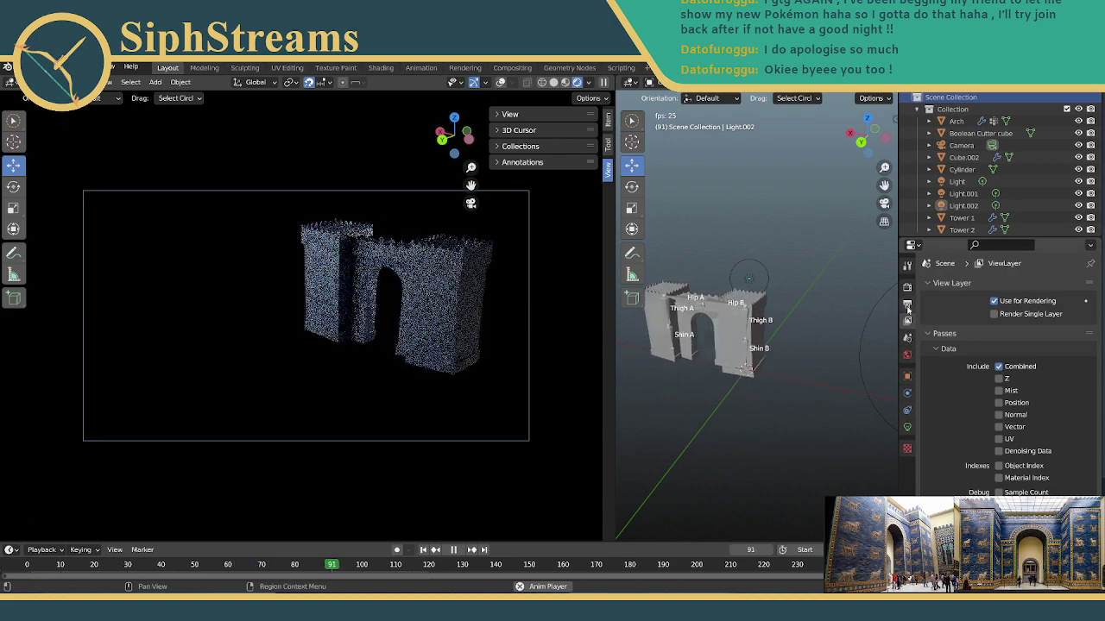
pyautogui.click(907, 306)
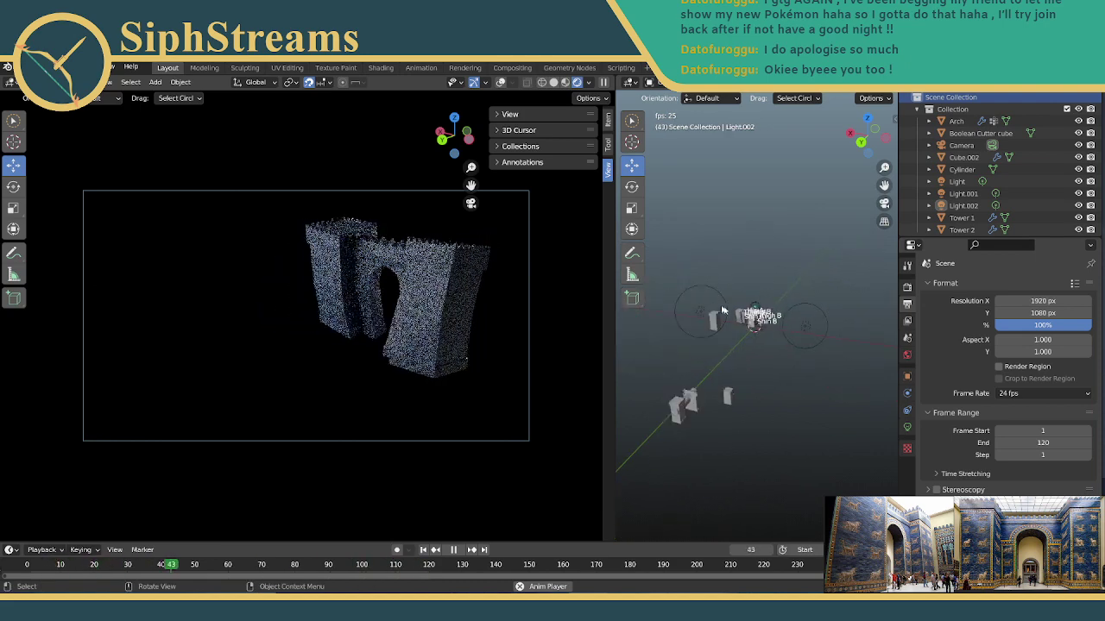
# Select Camera and Light, then review Cycles sampling: GPU Compute, 150 render samples, denoise on.
pyautogui.click(954, 146)
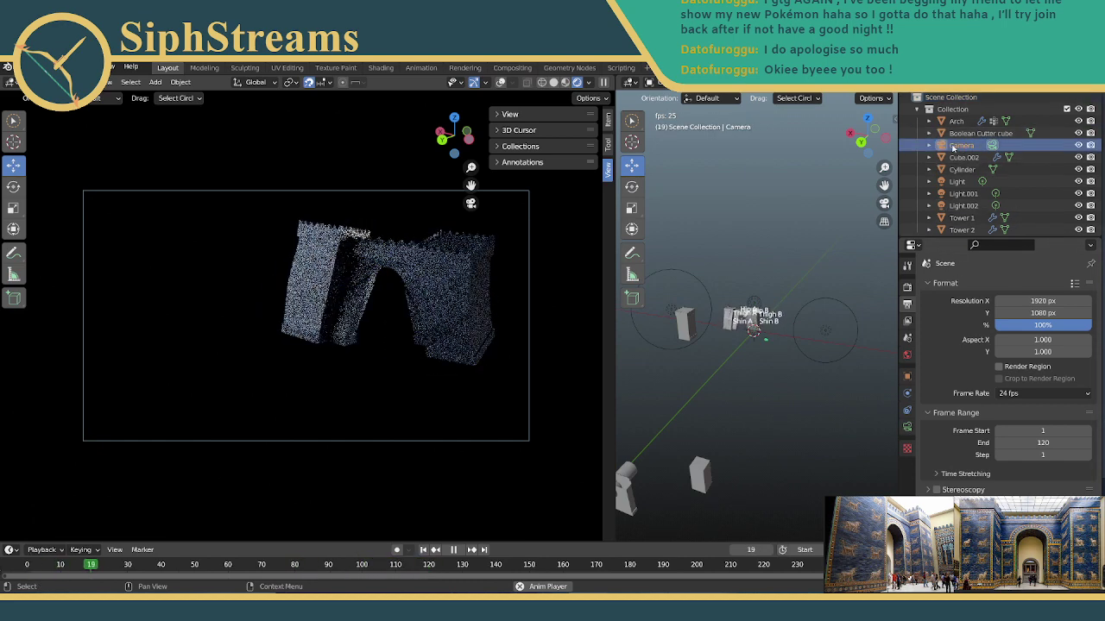
pyautogui.click(930, 146)
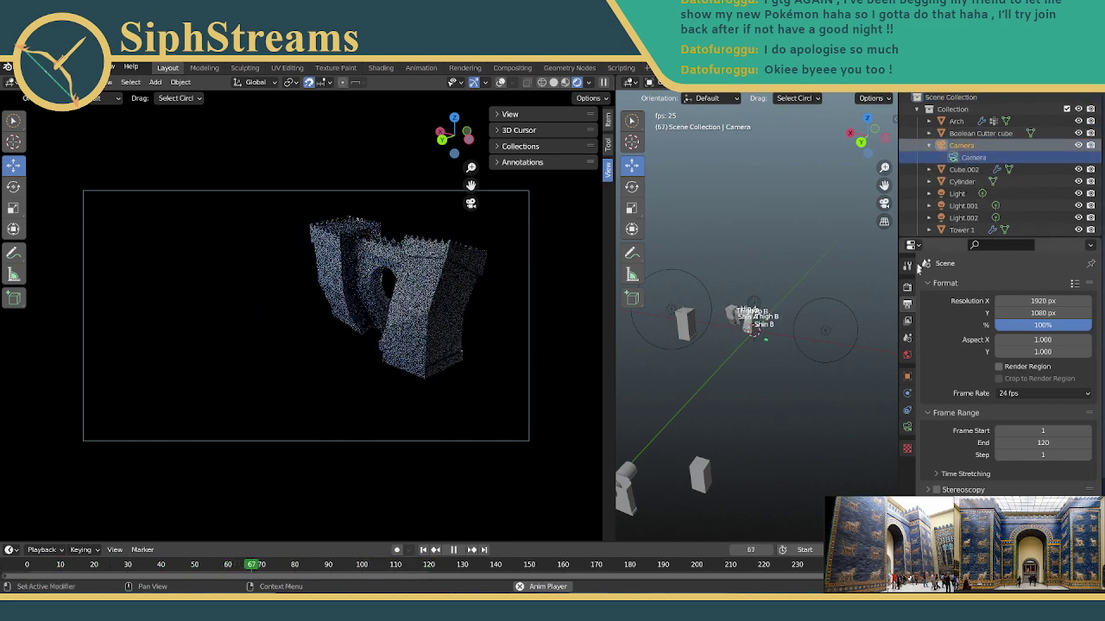
pyautogui.click(906, 287)
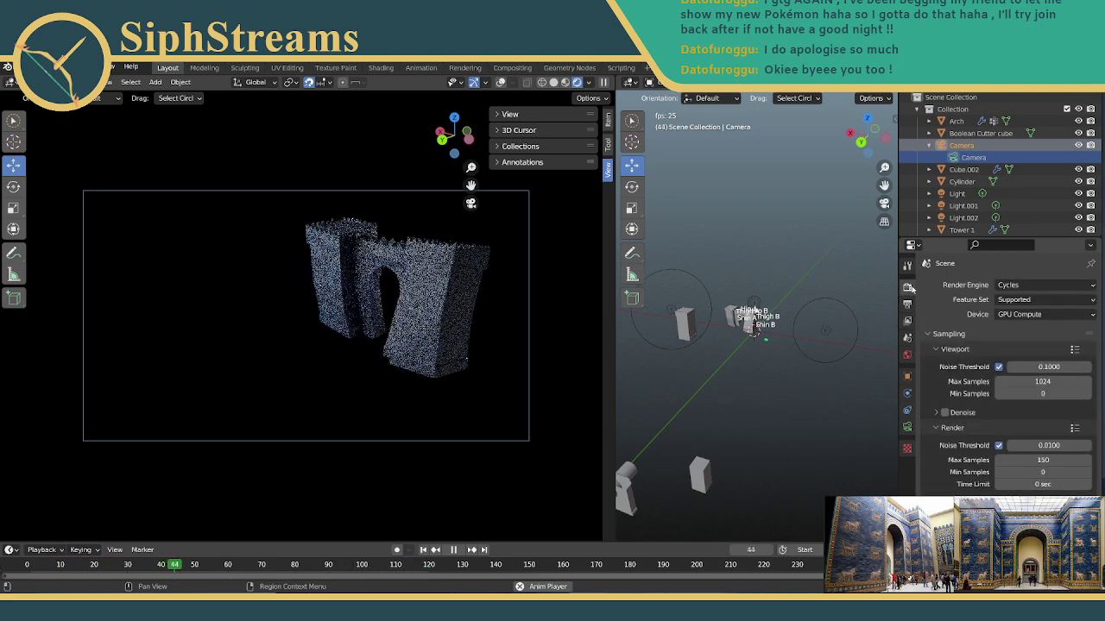
pyautogui.click(956, 193)
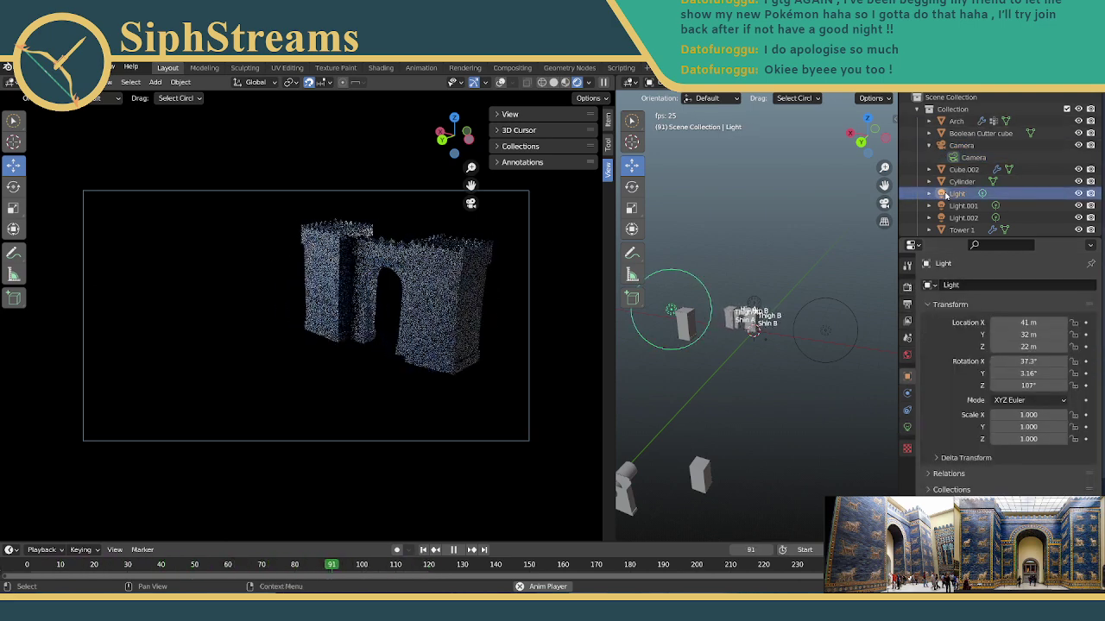
pyautogui.click(906, 286)
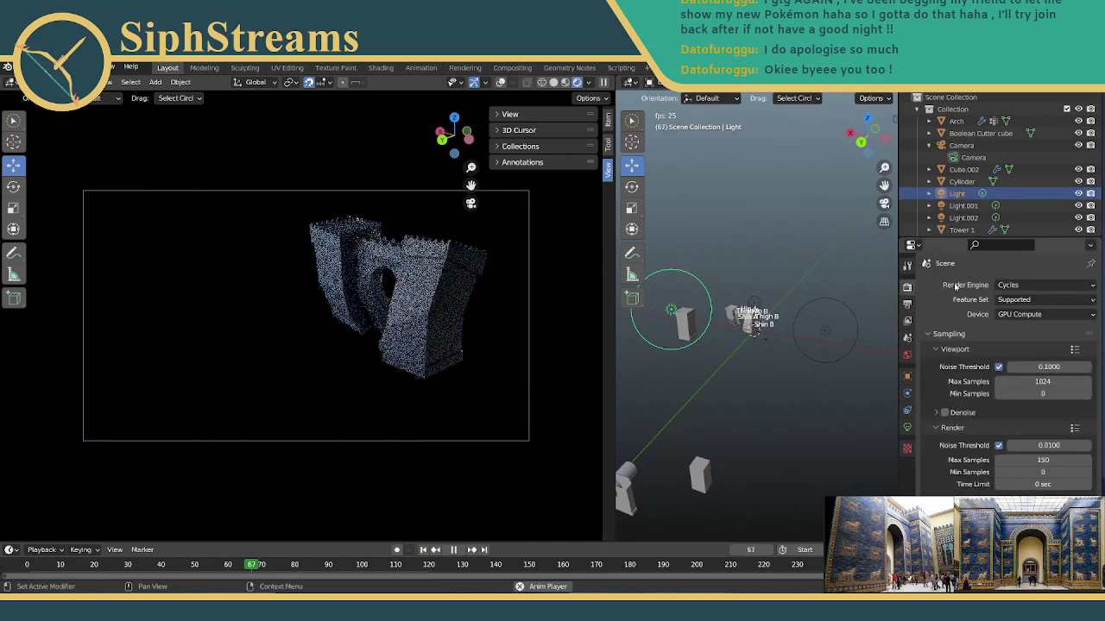
pyautogui.scroll(-1, 955, 287)
pyautogui.scroll(-2, 955, 287)
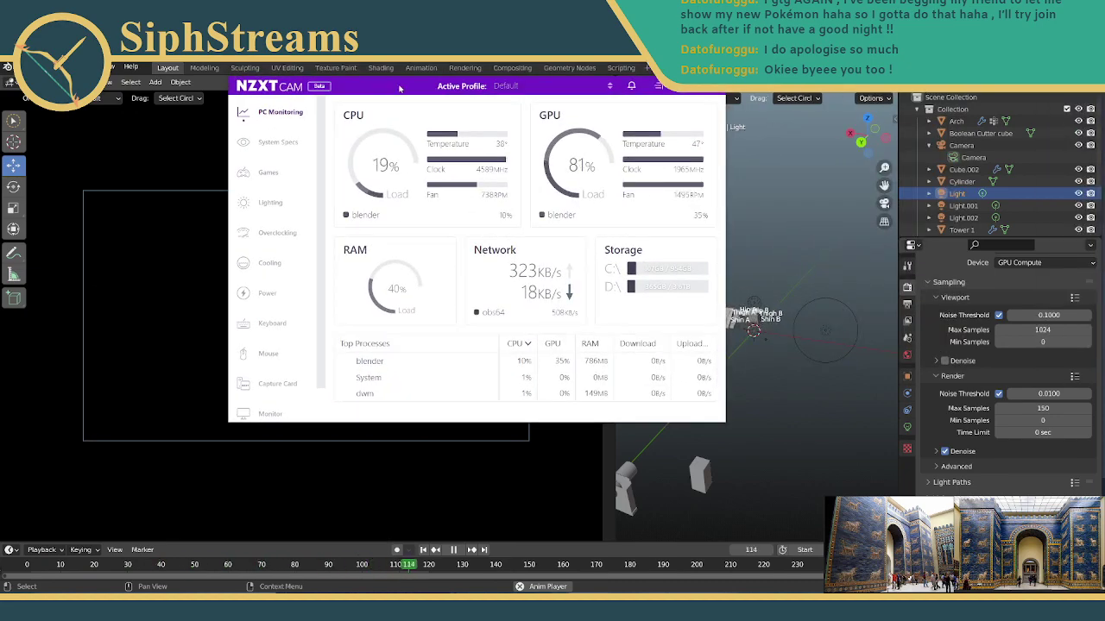
# Move the NZXT CAM window aside and go to its Cooling settings page.
pyautogui.moveTo(399, 88); pyautogui.dragTo(750, 87)
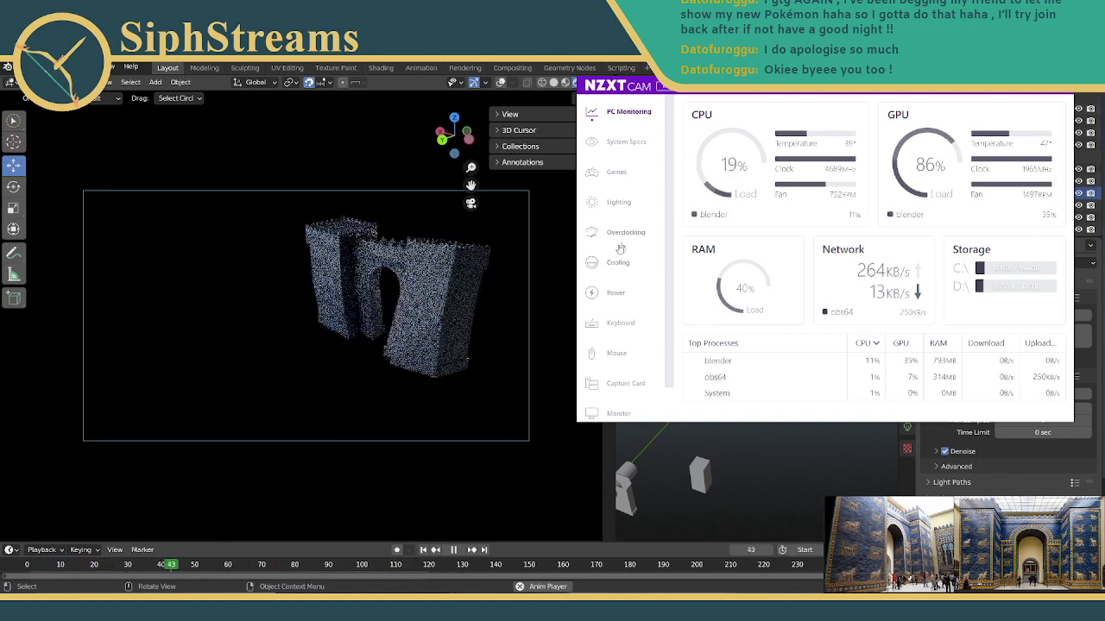
pyautogui.click(615, 294)
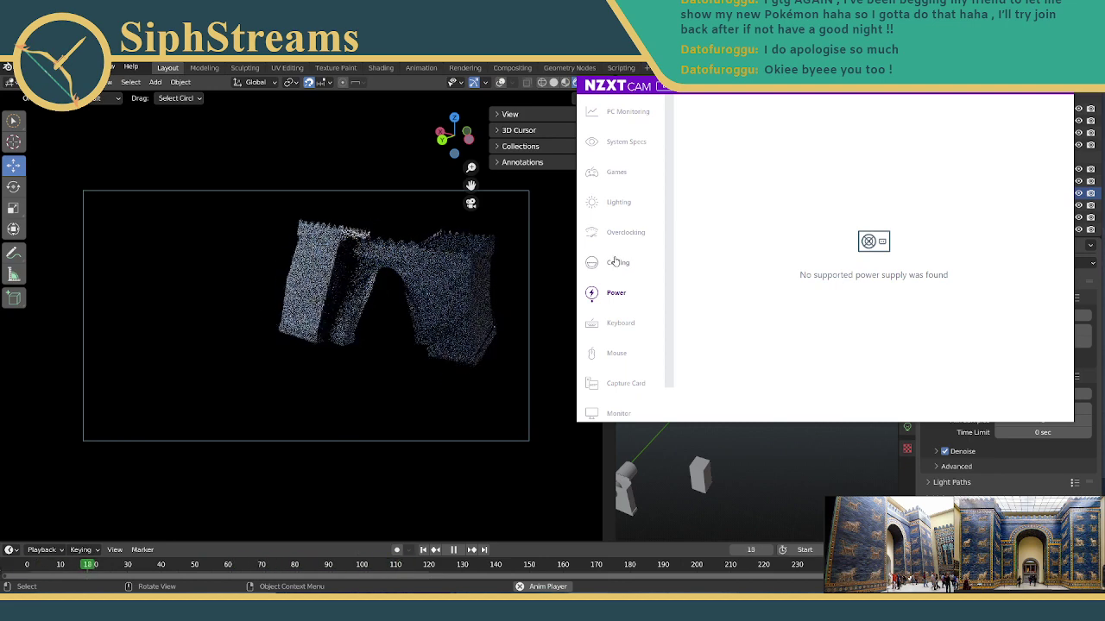
pyautogui.click(615, 262)
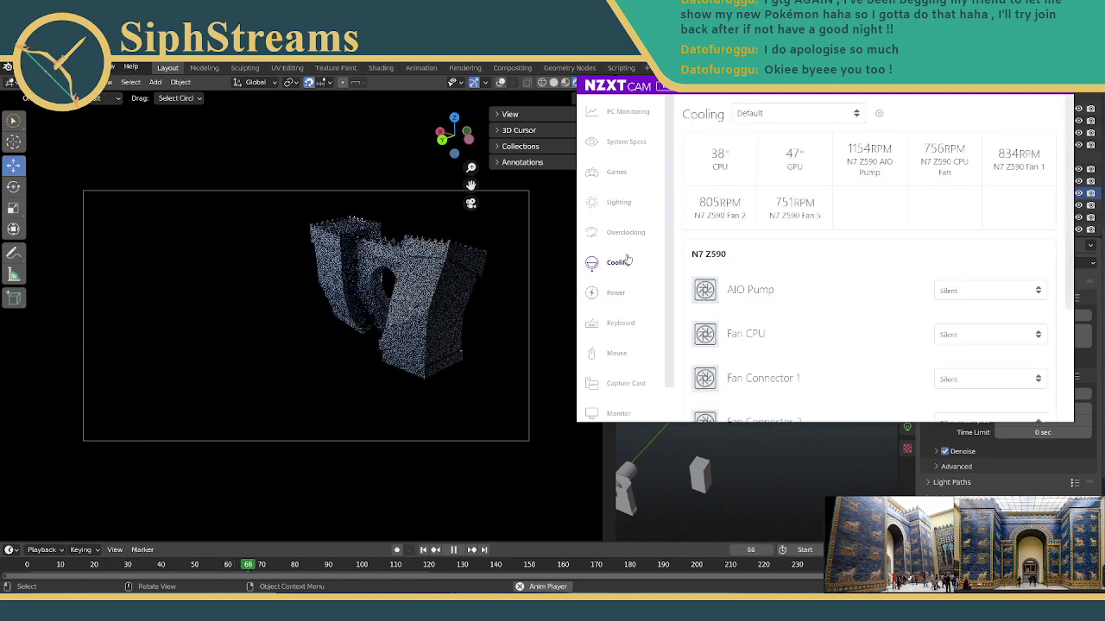
pyautogui.scroll(-3, 725, 248)
pyautogui.scroll(-1, 725, 248)
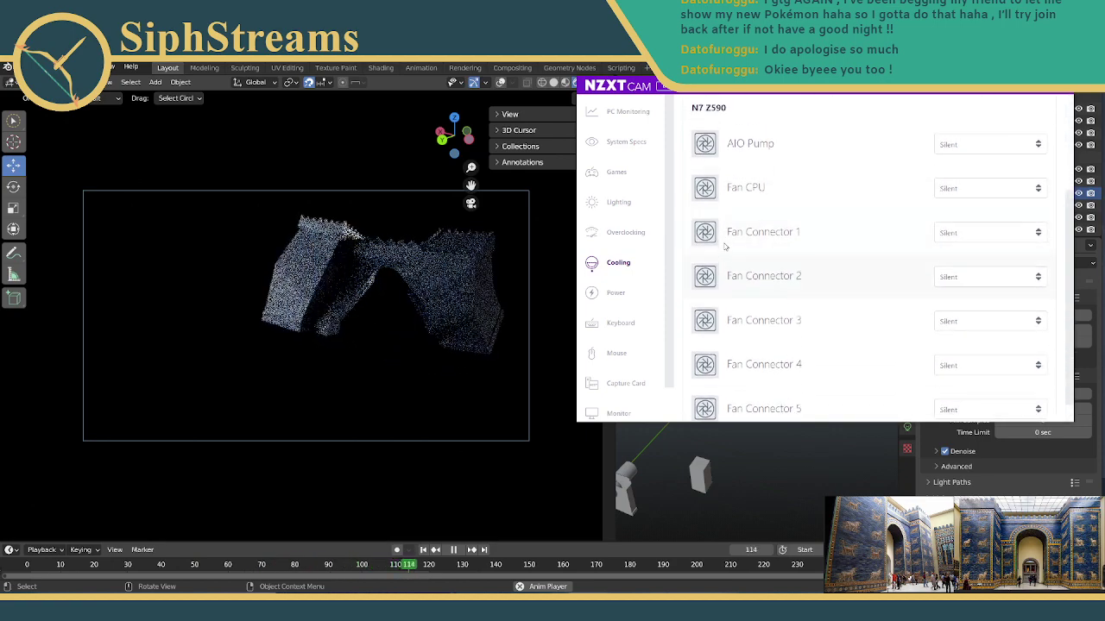
pyautogui.scroll(3, 725, 248)
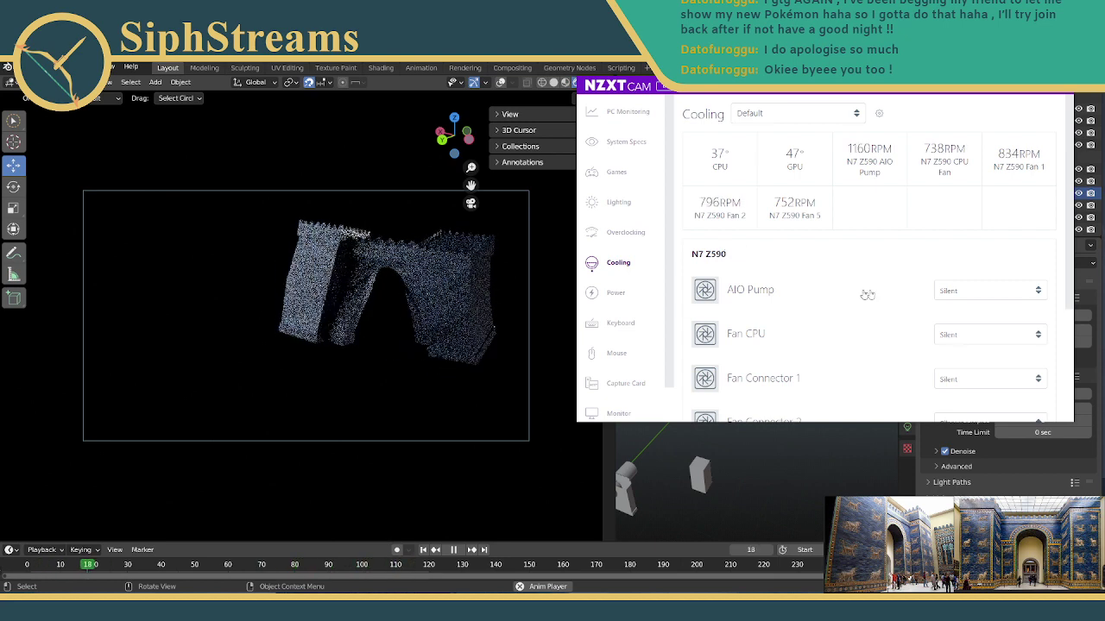
# Set the AIO Pump to Performance mode, keeping its curve on CPU temperature.
pyautogui.click(984, 289)
pyautogui.scroll(-2, 939, 288)
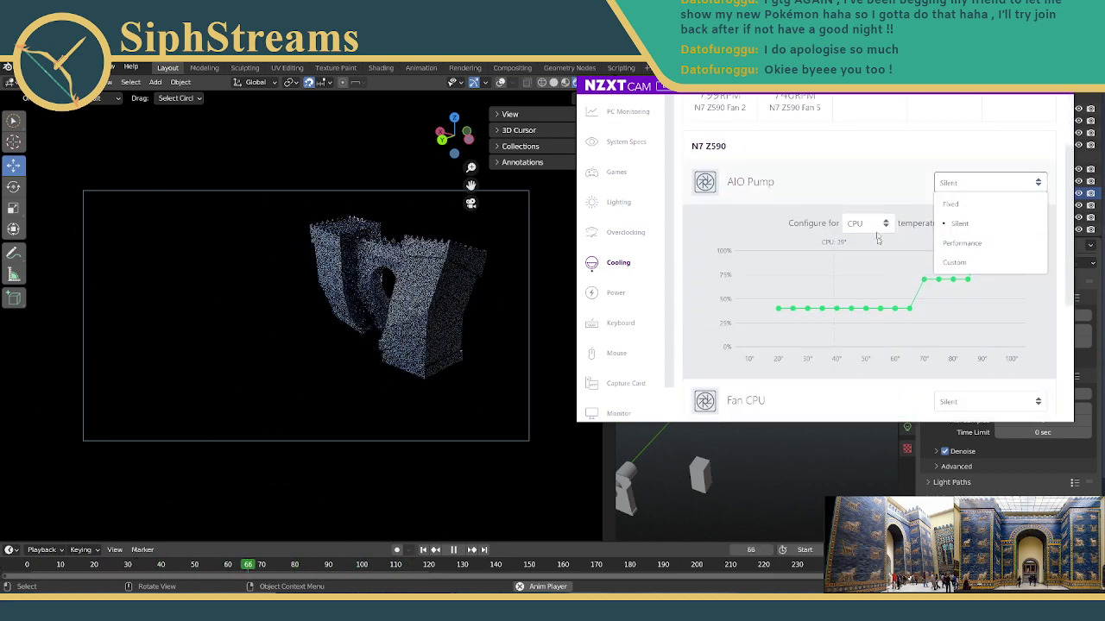
pyautogui.click(949, 182)
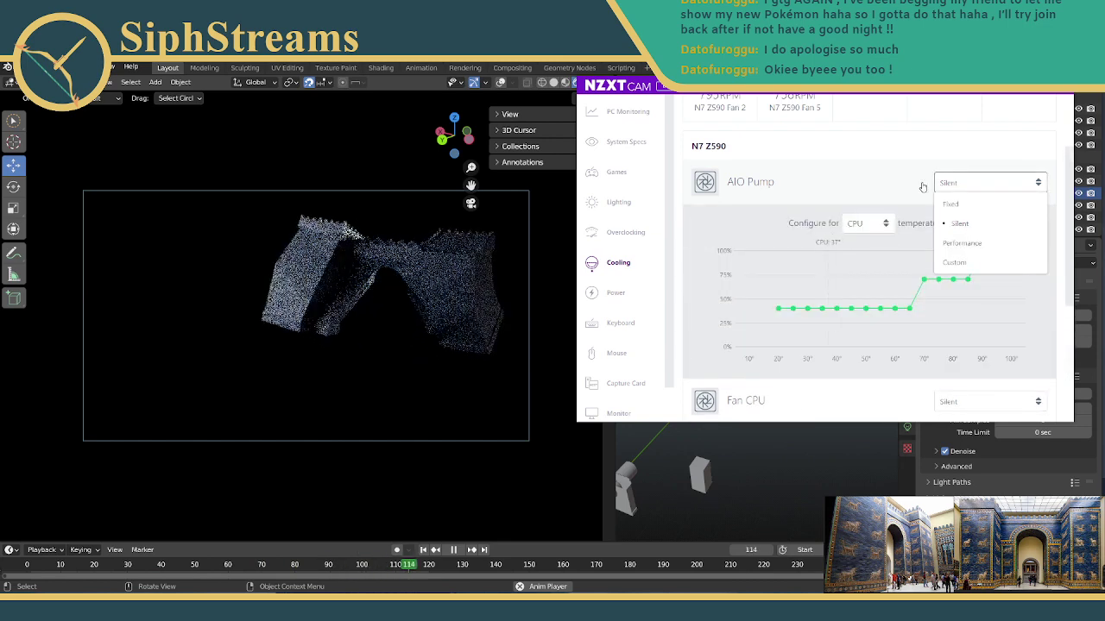
pyautogui.click(967, 242)
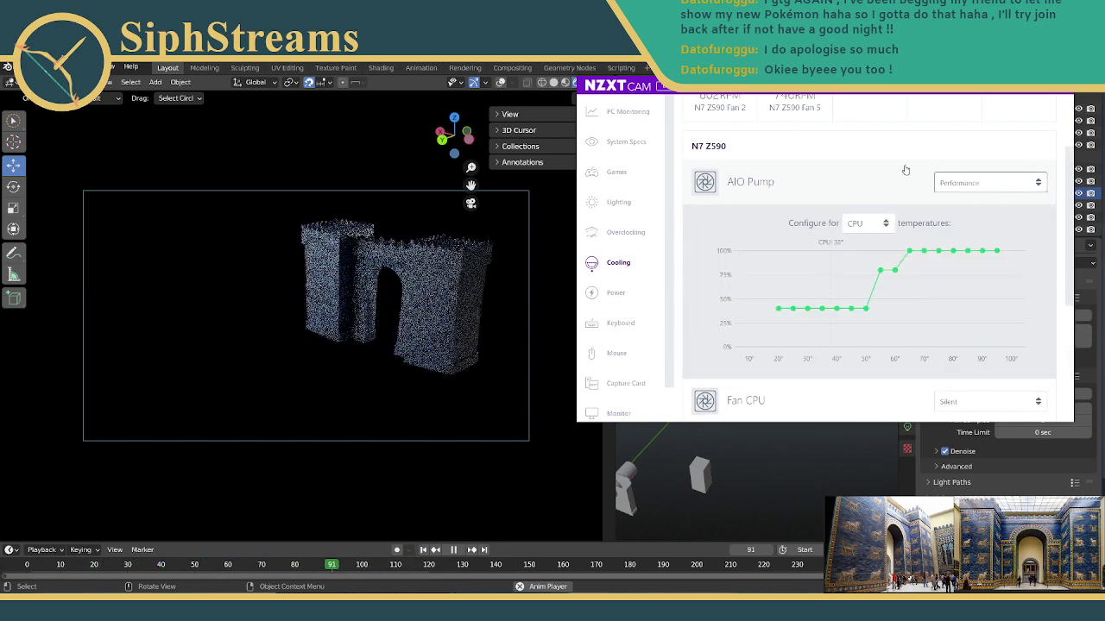
pyautogui.click(880, 222)
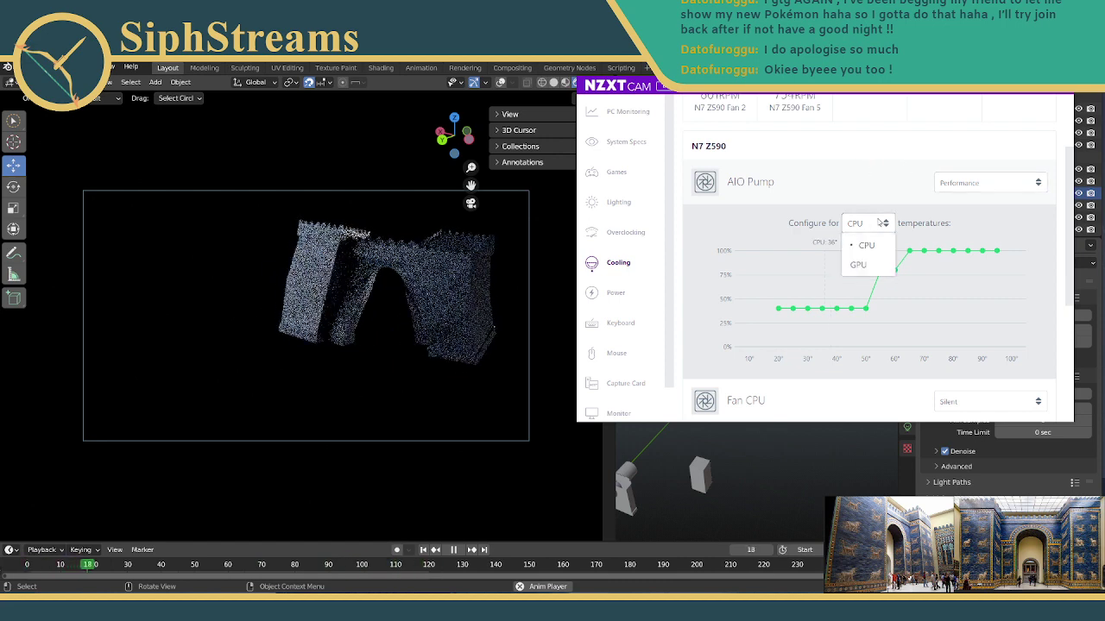
pyautogui.click(880, 222)
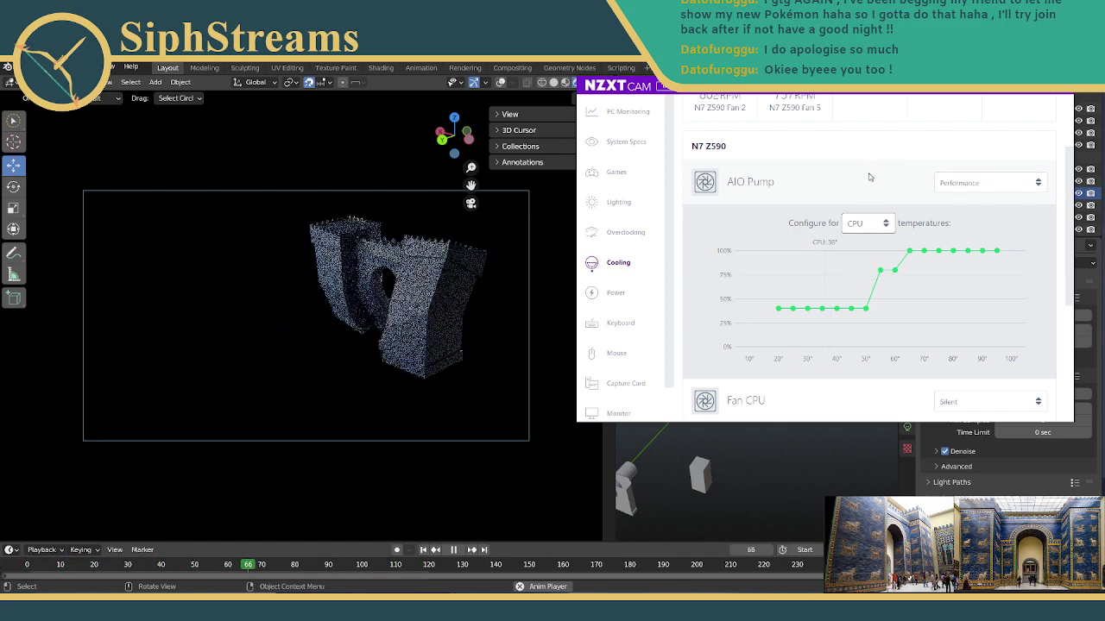
# Review Fan Connector 1 and 2 settings, check PC Monitoring, then close NZXT CAM.
pyautogui.scroll(-2, 870, 177)
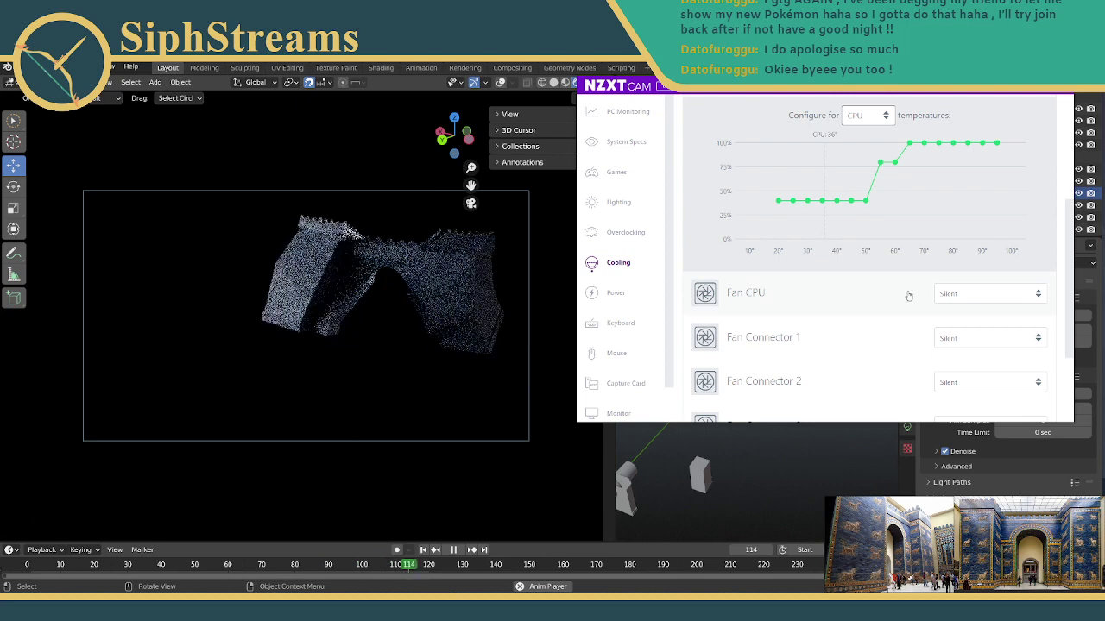
pyautogui.scroll(-2, 958, 285)
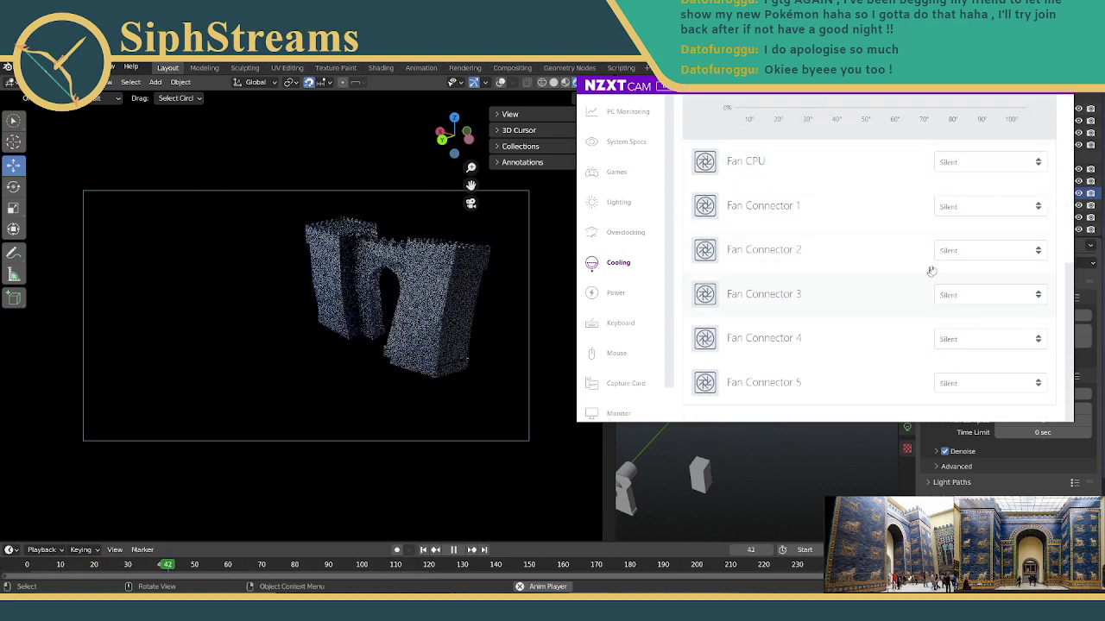
pyautogui.scroll(1, 939, 257)
pyautogui.scroll(-1, 939, 260)
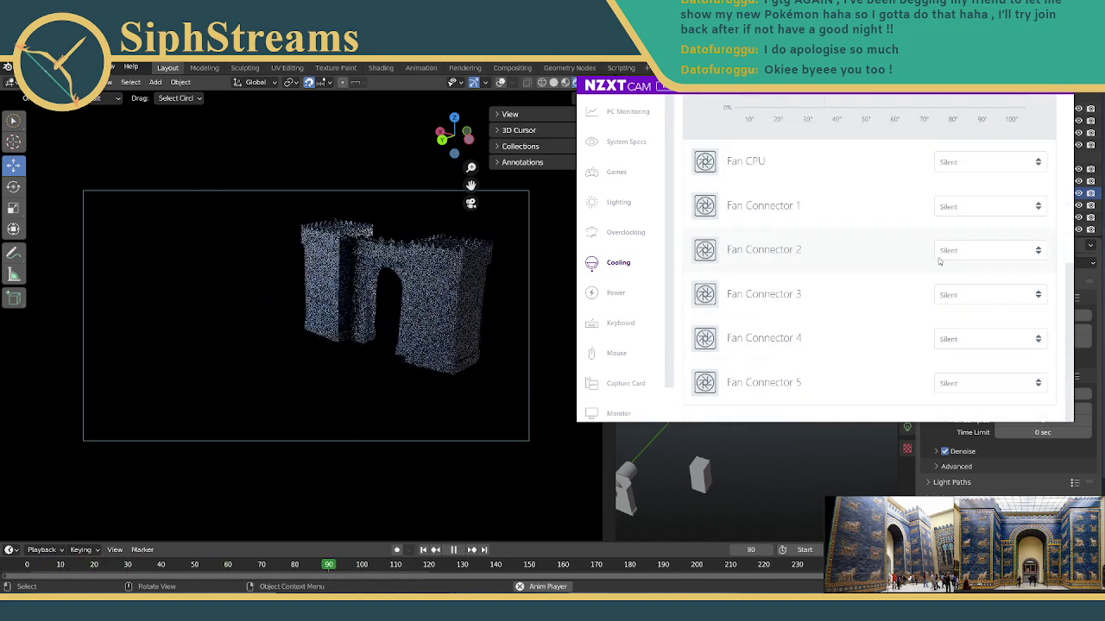
pyautogui.click(1020, 252)
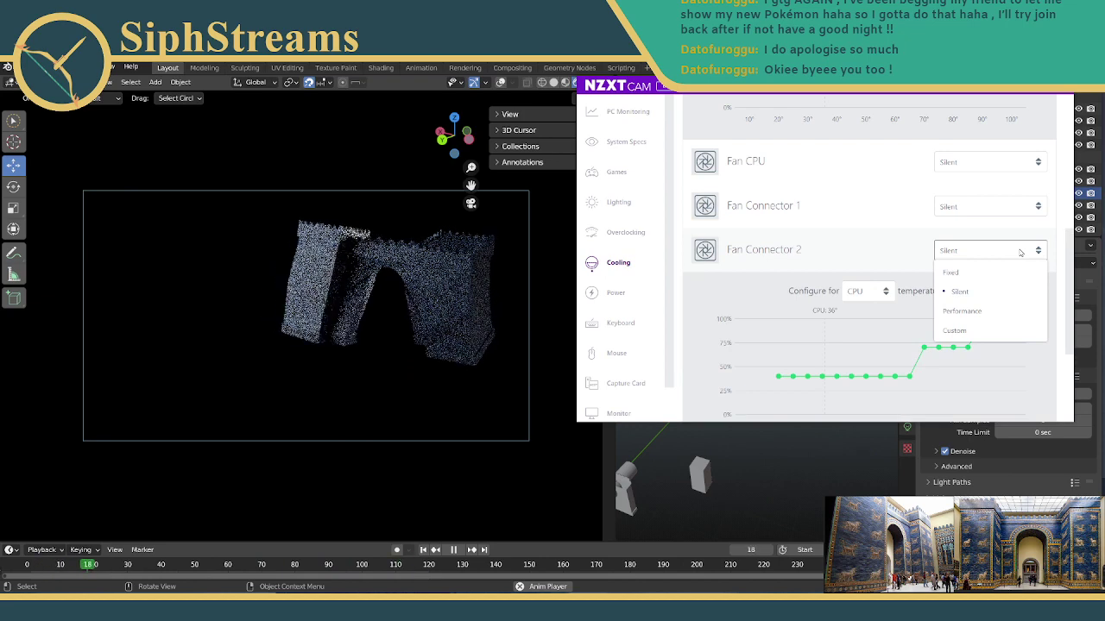
pyautogui.click(852, 228)
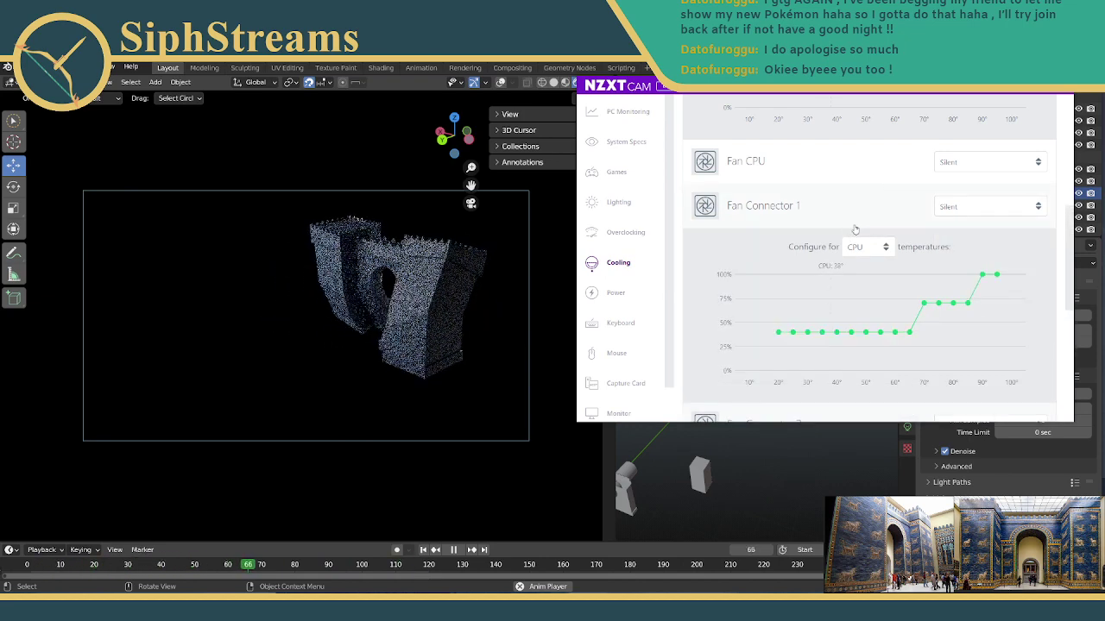
pyautogui.scroll(5, 854, 228)
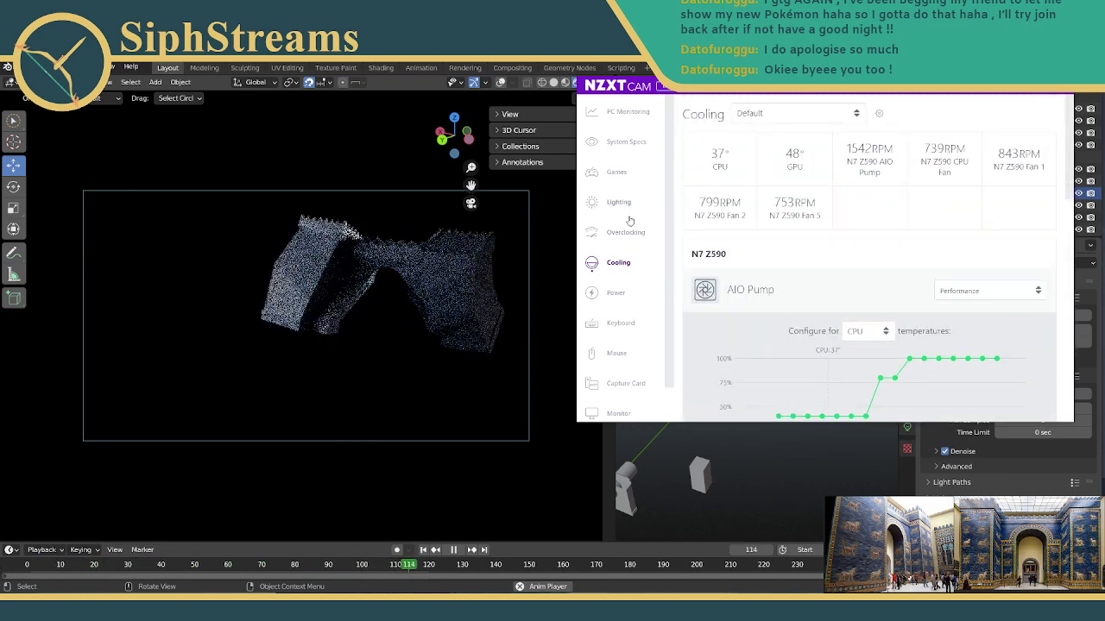
pyautogui.scroll(-1, 611, 373)
pyautogui.scroll(1, 611, 373)
pyautogui.click(626, 111)
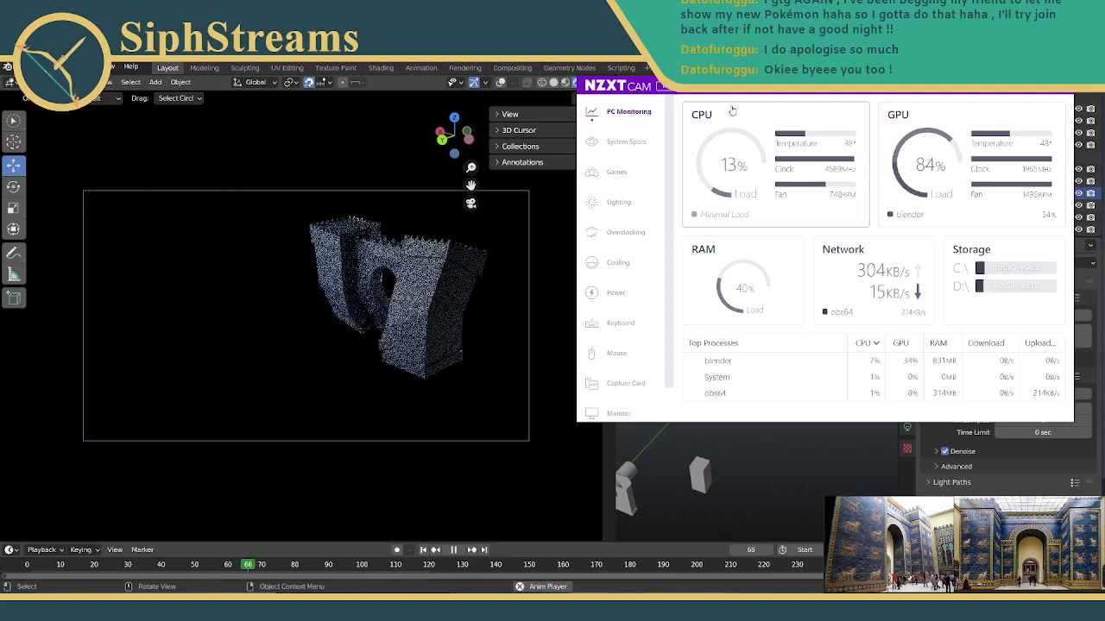
pyautogui.click(291, 271)
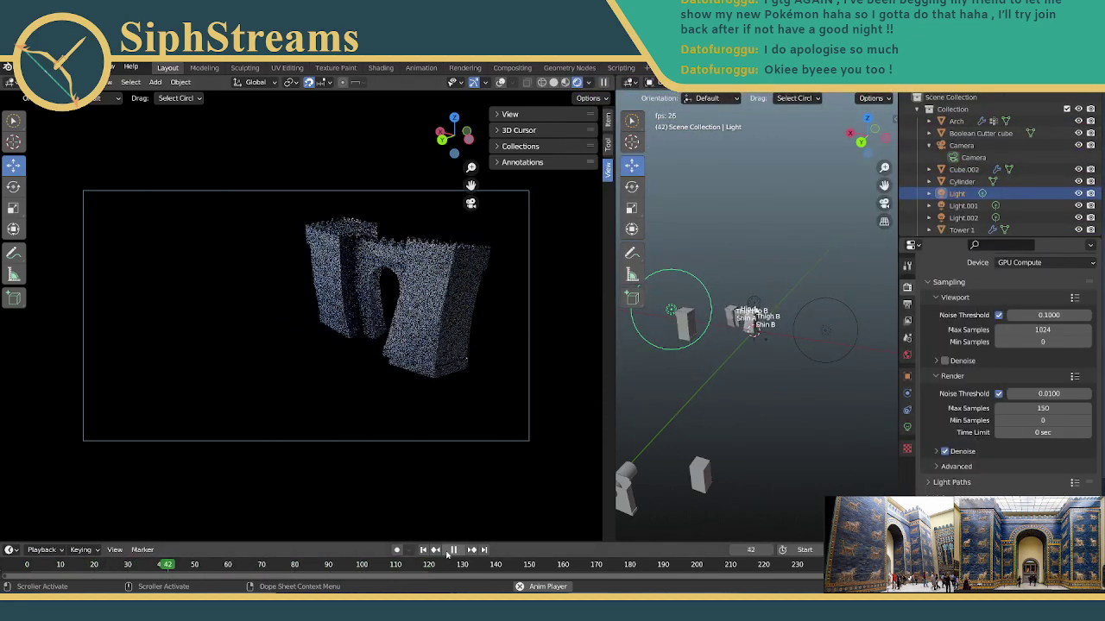
# Stop playback, replay the animation from frame 1, and select Light.002 beside the gate.
pyautogui.press('space')
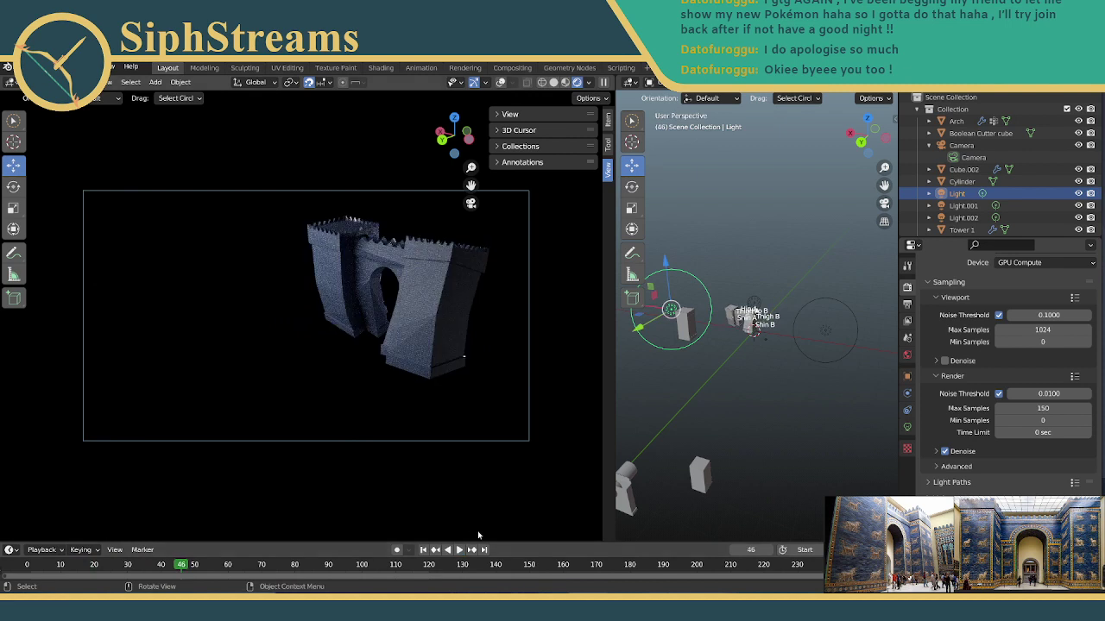
pyautogui.click(422, 551)
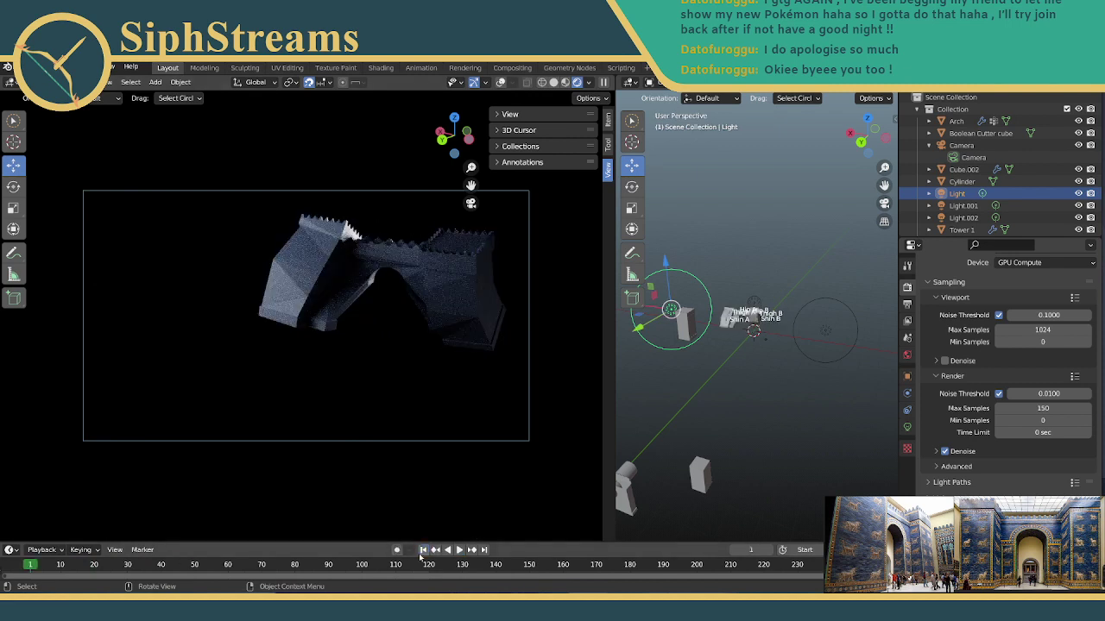
pyautogui.click(458, 551)
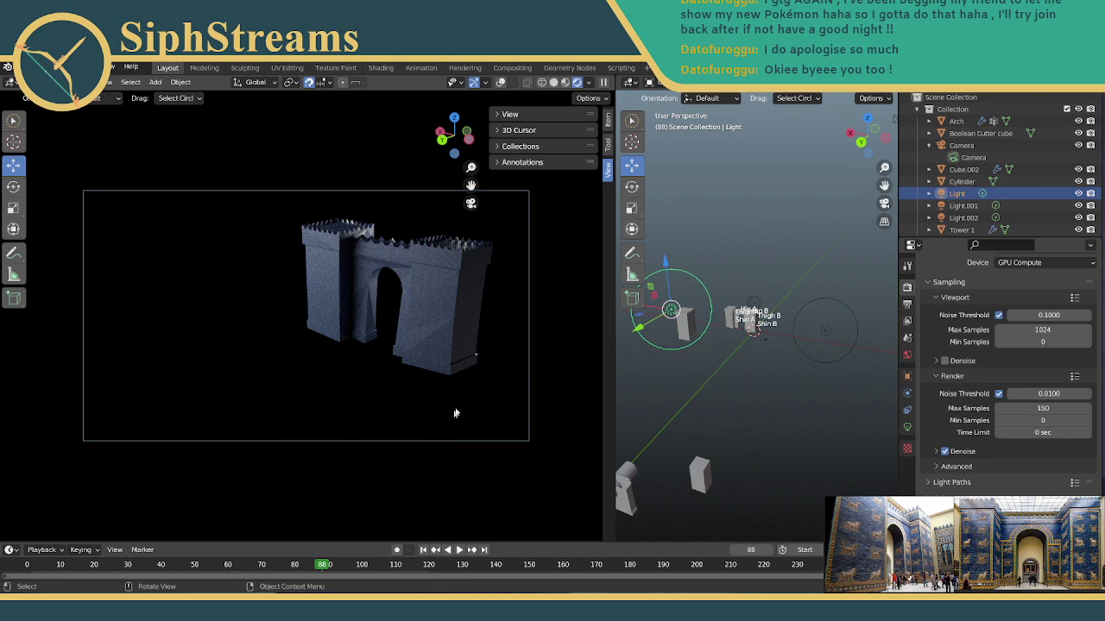
pyautogui.moveTo(786, 306)
pyautogui.mouseDown(button='middle')
pyautogui.moveTo(778, 292)
pyautogui.moveTo(798, 298)
pyautogui.mouseUp(button='middle')
pyautogui.scroll(2, 778, 301)
pyautogui.click(788, 298)
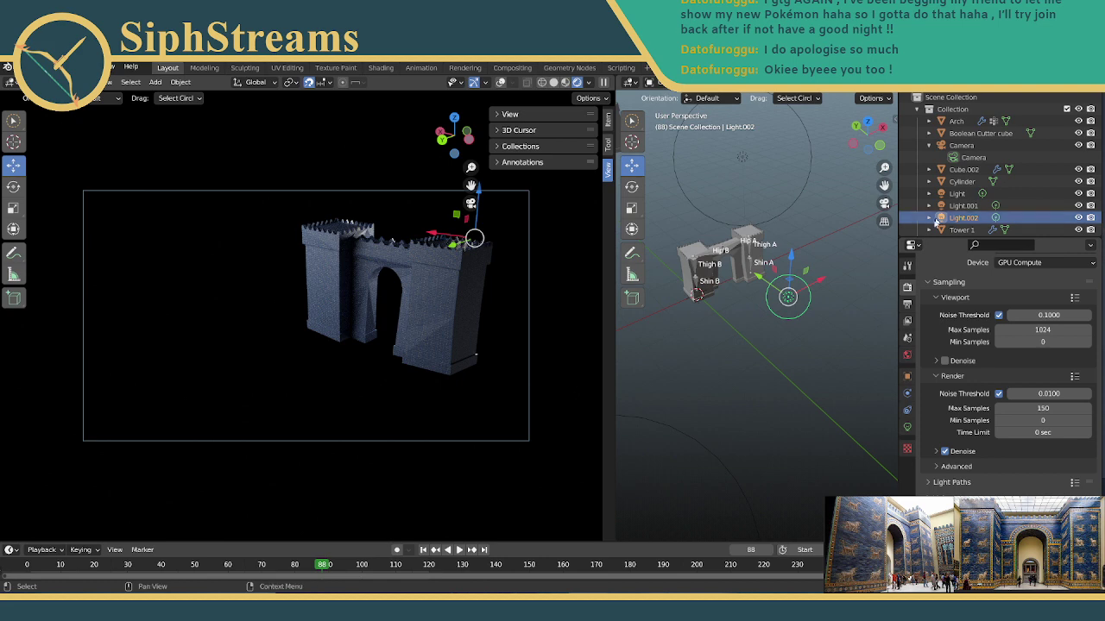
# Set Light.002's power to 40000 W and its radius to 10 m.
pyautogui.click(906, 427)
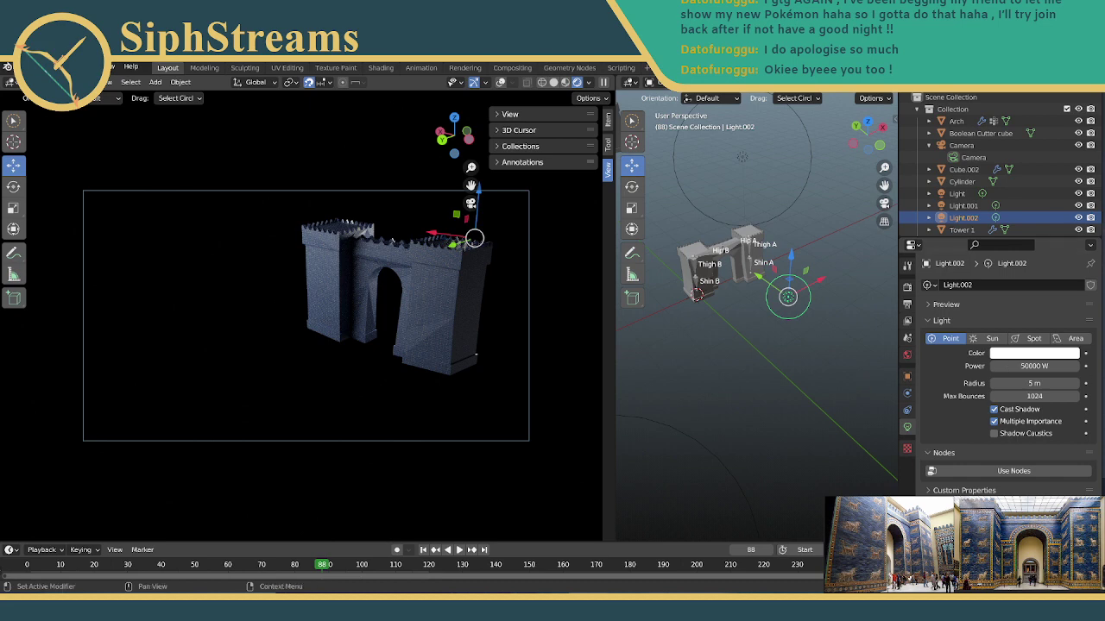
pyautogui.moveTo(1033, 366); pyautogui.dragTo(1021, 366)
pyautogui.click(1022, 366)
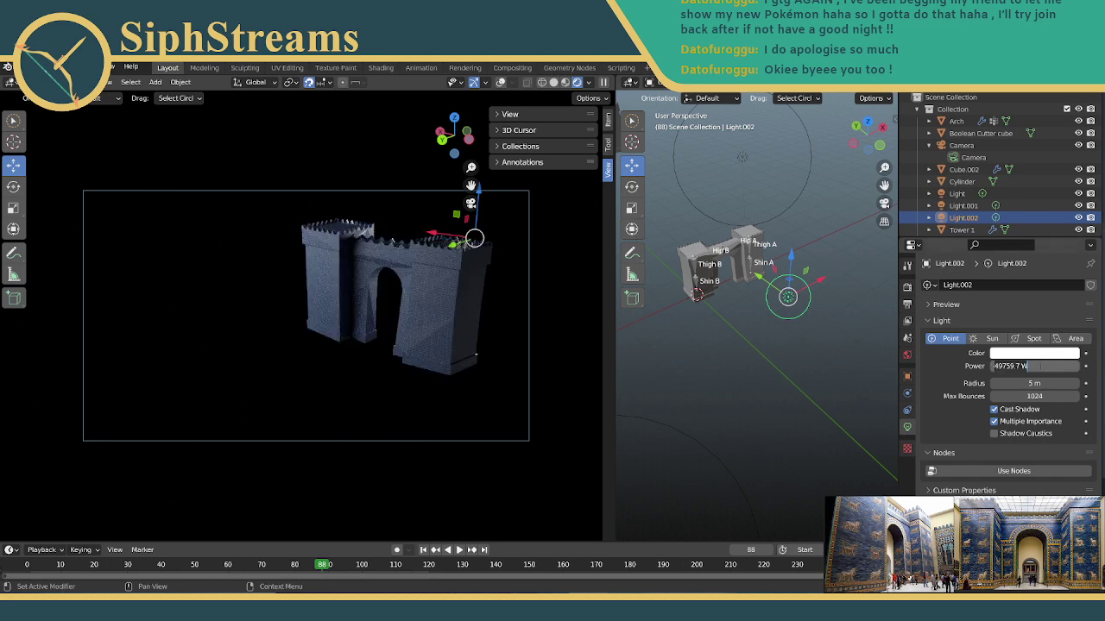
pyautogui.write('40000')
pyautogui.press('Return')
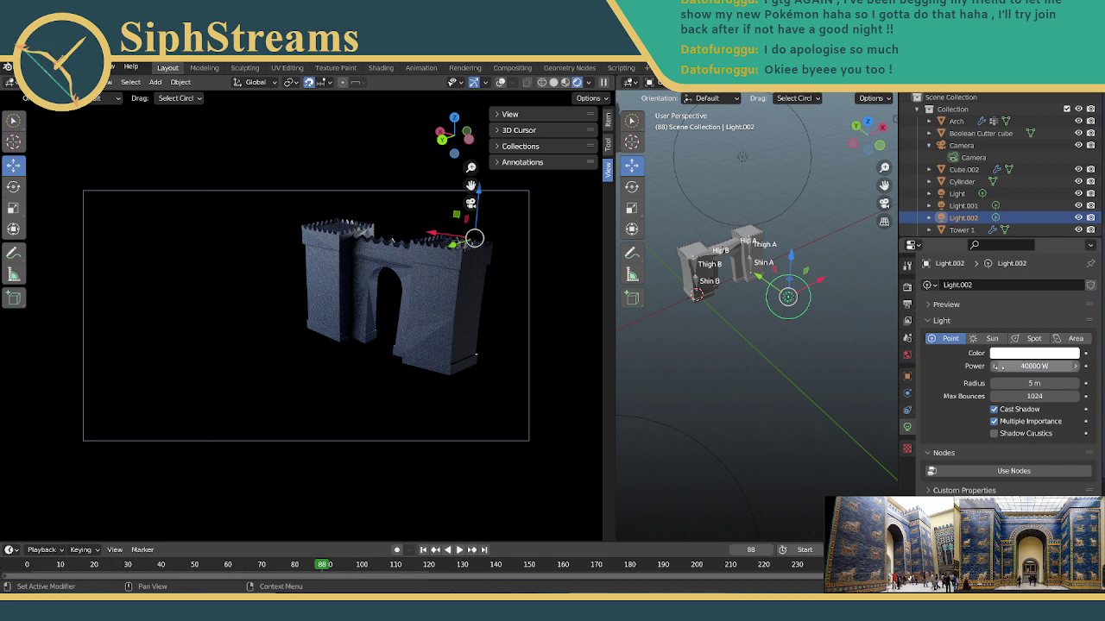
pyautogui.click(1006, 383)
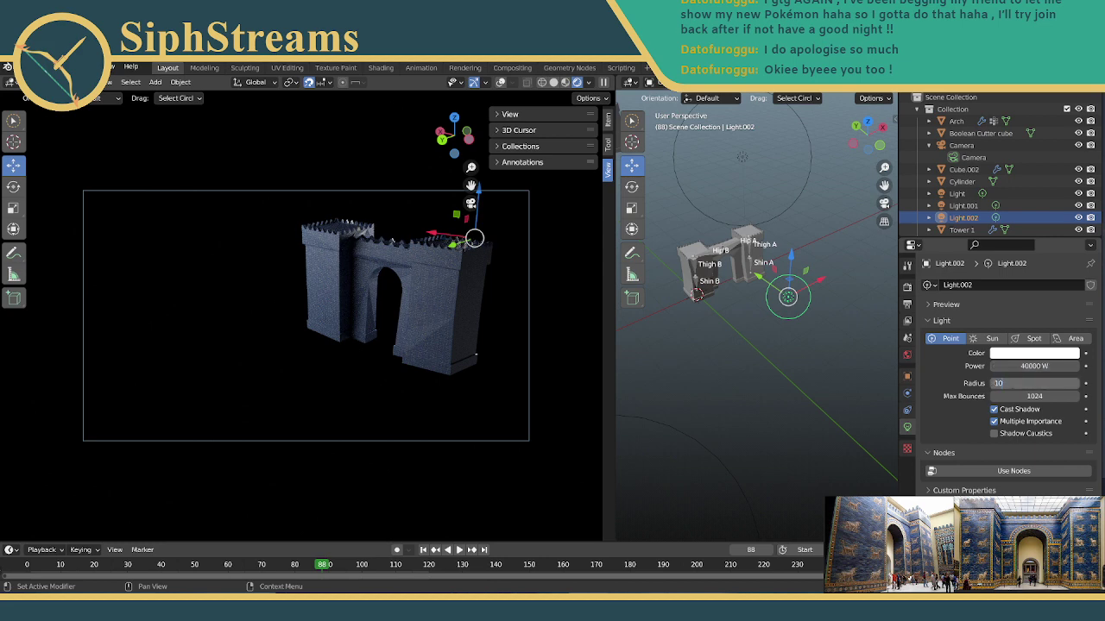
pyautogui.write('10')
pyautogui.press('Return')
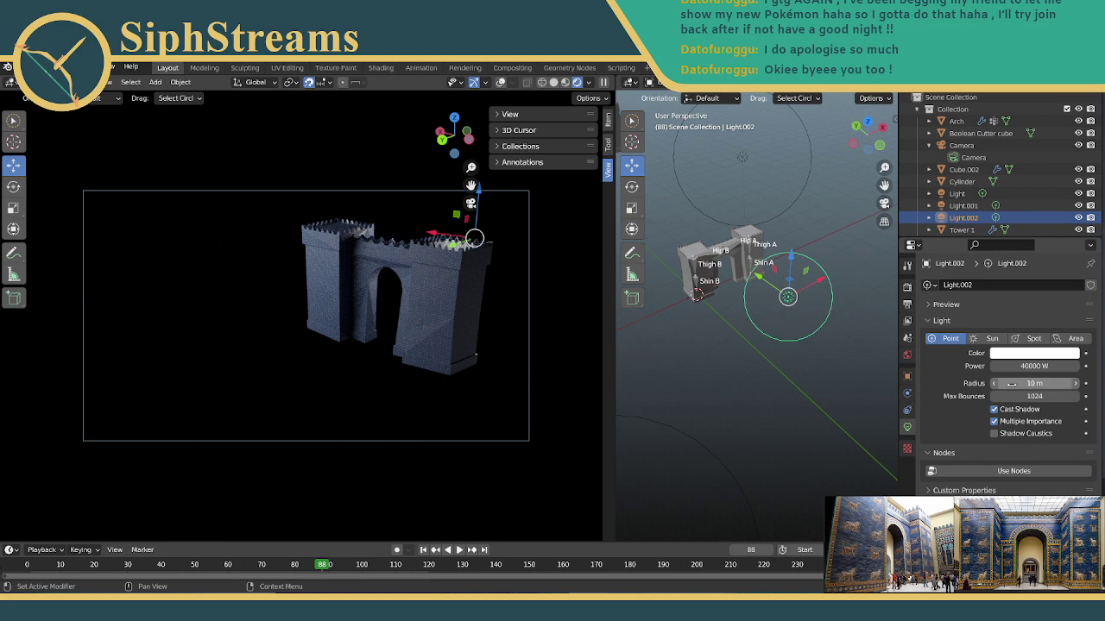
# Move Light.002 along Z and X to sit beside the gate's right tower.
pyautogui.moveTo(791, 257); pyautogui.dragTo(786, 314)
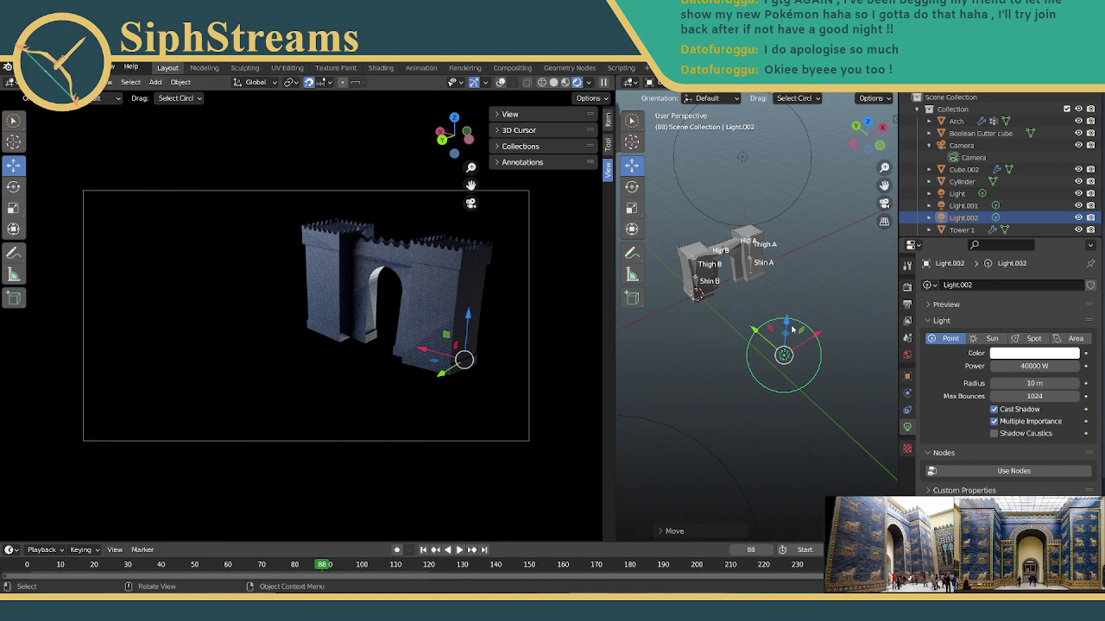
pyautogui.moveTo(791, 329)
pyautogui.mouseDown()
pyautogui.moveTo(788, 277)
pyautogui.moveTo(791, 314)
pyautogui.mouseUp()
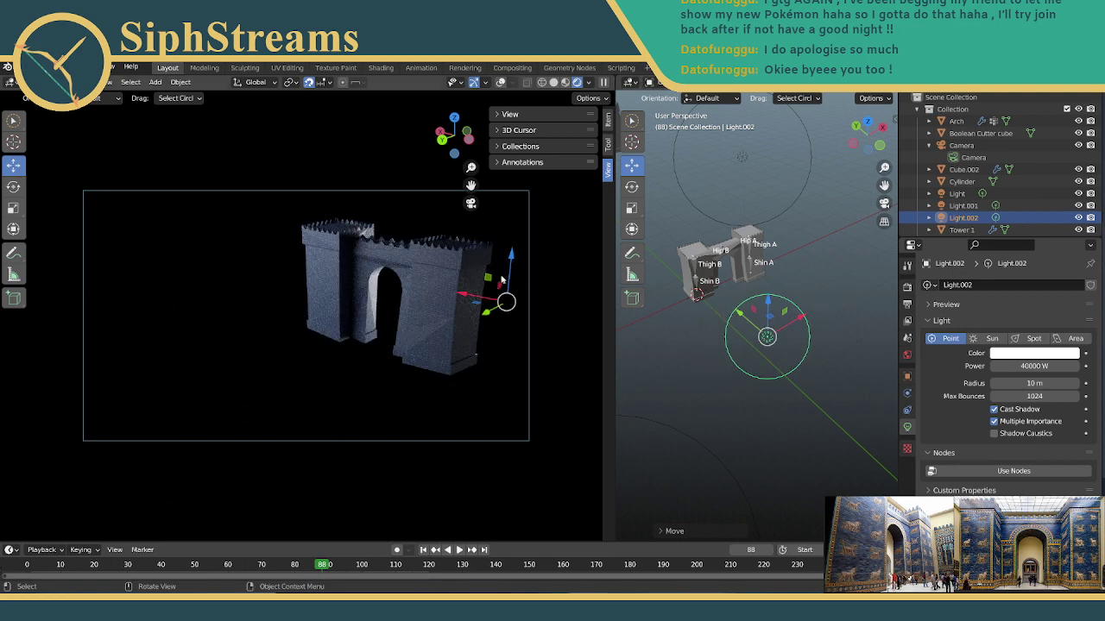
pyautogui.moveTo(803, 323)
pyautogui.mouseDown()
pyautogui.moveTo(820, 303)
pyautogui.moveTo(790, 326)
pyautogui.moveTo(798, 318)
pyautogui.mouseUp()
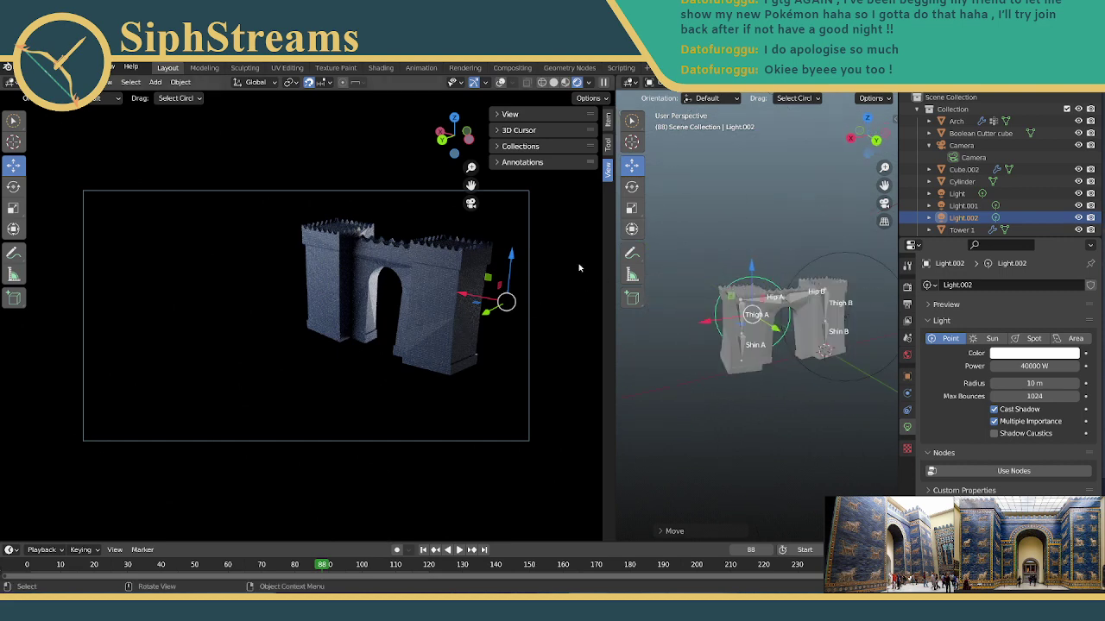
# Raise Light.001 about 1.47 m and save IshtarGate.blend.
pyautogui.click(850, 323)
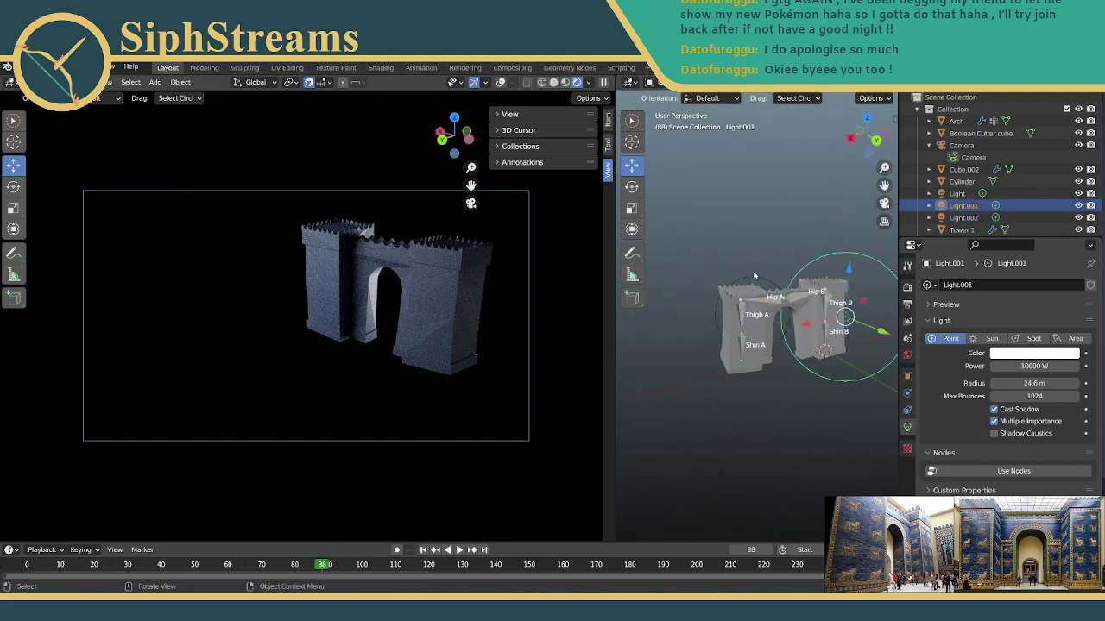
pyautogui.moveTo(754, 276); pyautogui.dragTo(723, 267, button='middle')
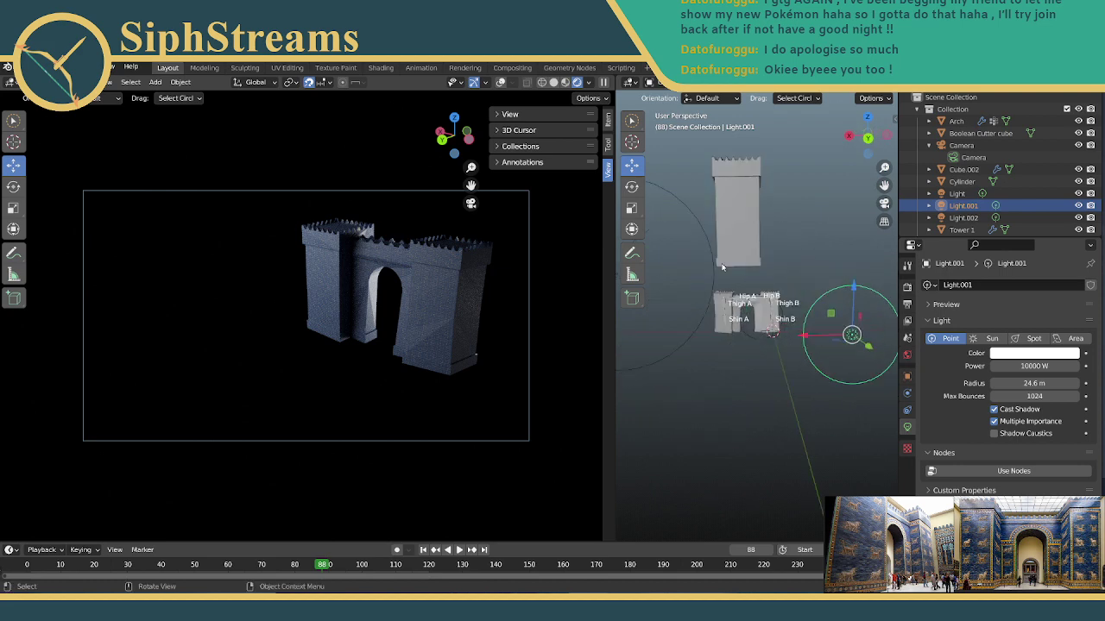
pyautogui.scroll(-4, 811, 285)
pyautogui.moveTo(800, 279)
pyautogui.mouseDown()
pyautogui.moveTo(795, 137)
pyautogui.moveTo(799, 269)
pyautogui.mouseUp()
pyautogui.scroll(6, 742, 268)
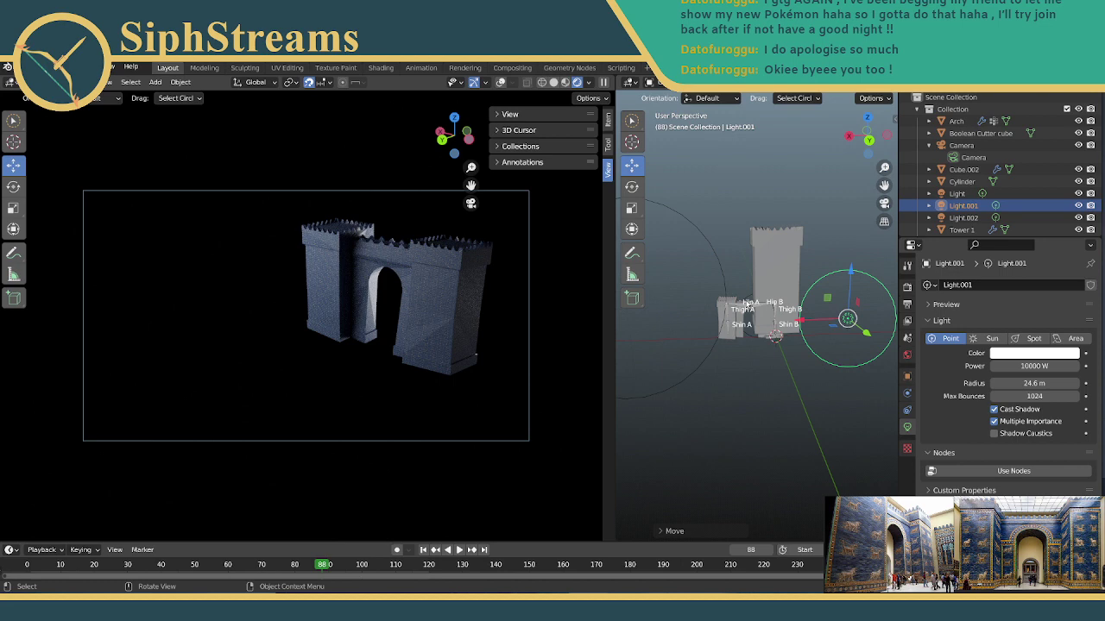
pyautogui.hotkey('ctrl', 's')
# Orbit to view the gate from above, then save IshtarGate.blend again.
pyautogui.scroll(6, 743, 297)
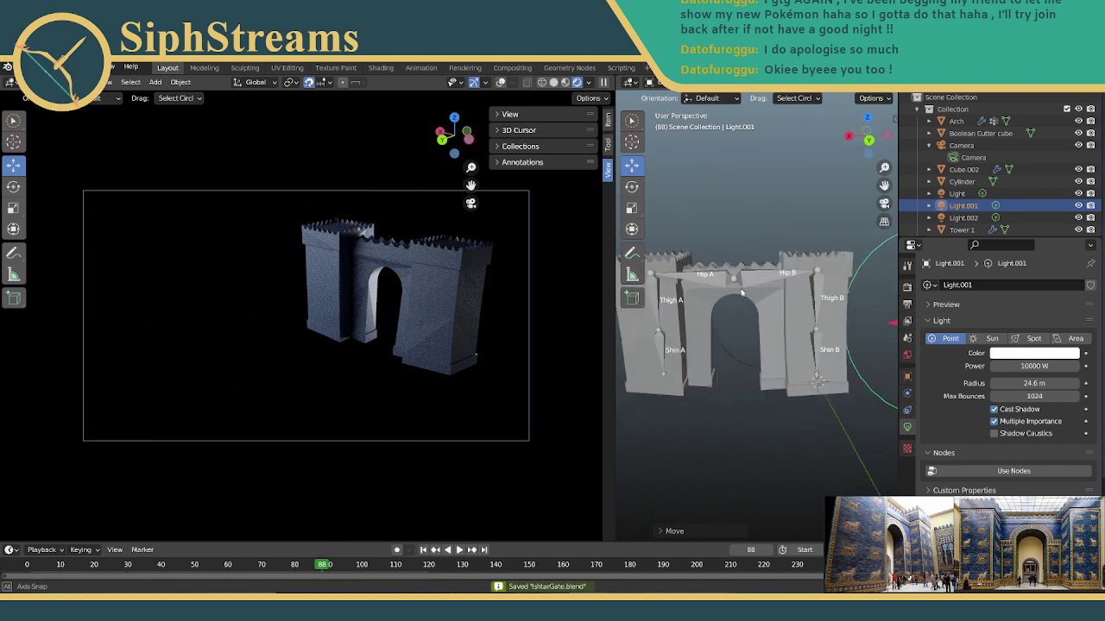
pyautogui.moveTo(741, 291); pyautogui.dragTo(722, 260, button='middle')
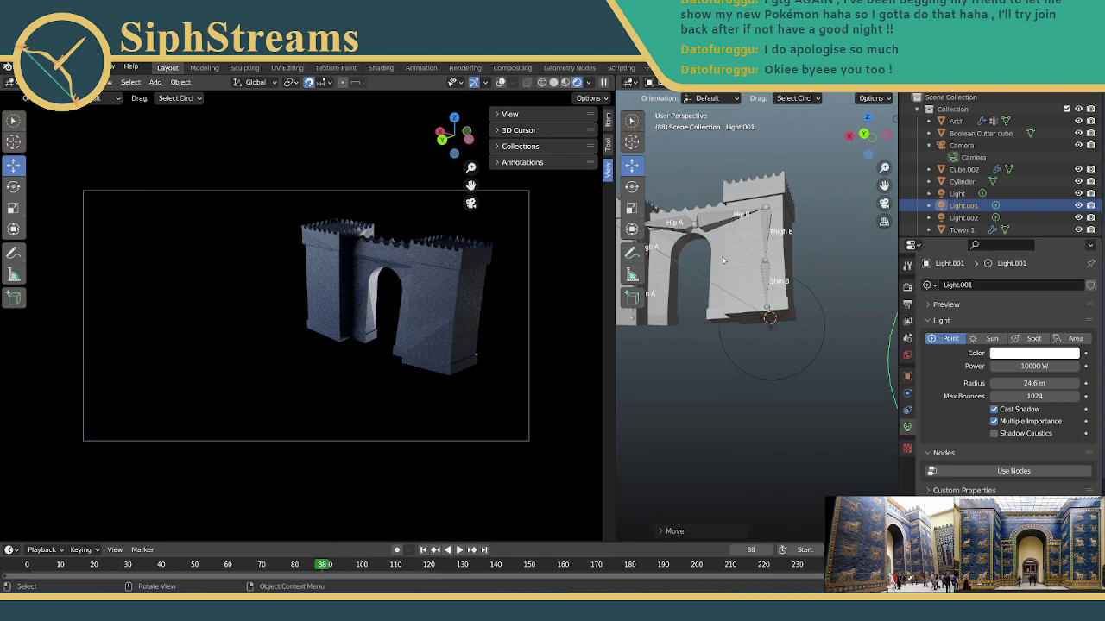
pyautogui.moveTo(697, 313); pyautogui.dragTo(787, 390, button='middle')
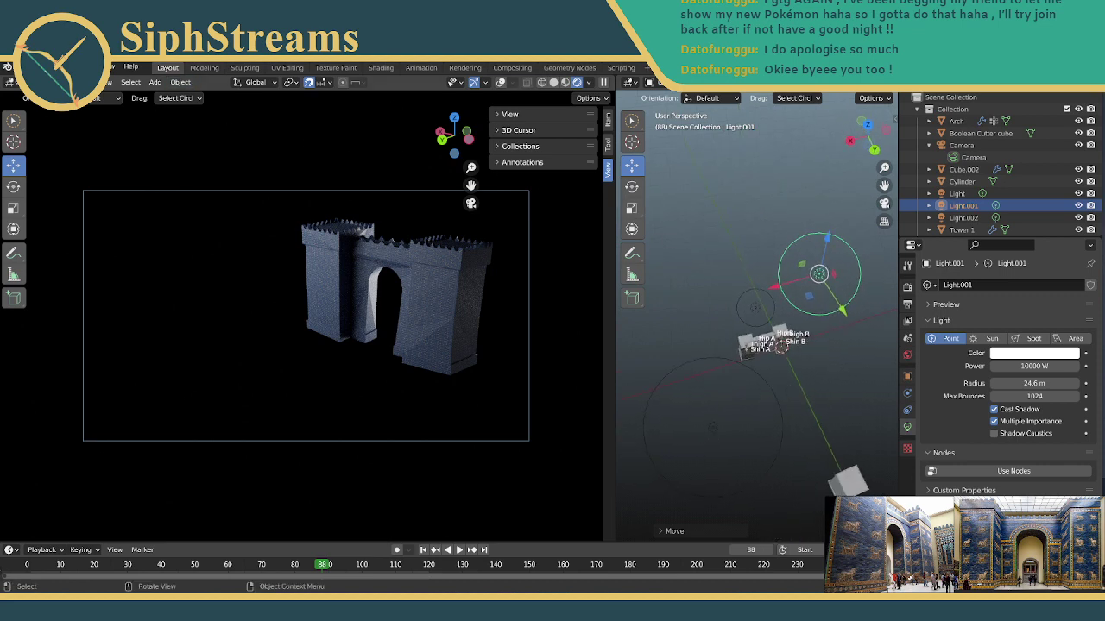
pyautogui.hotkey('ctrl', 's')
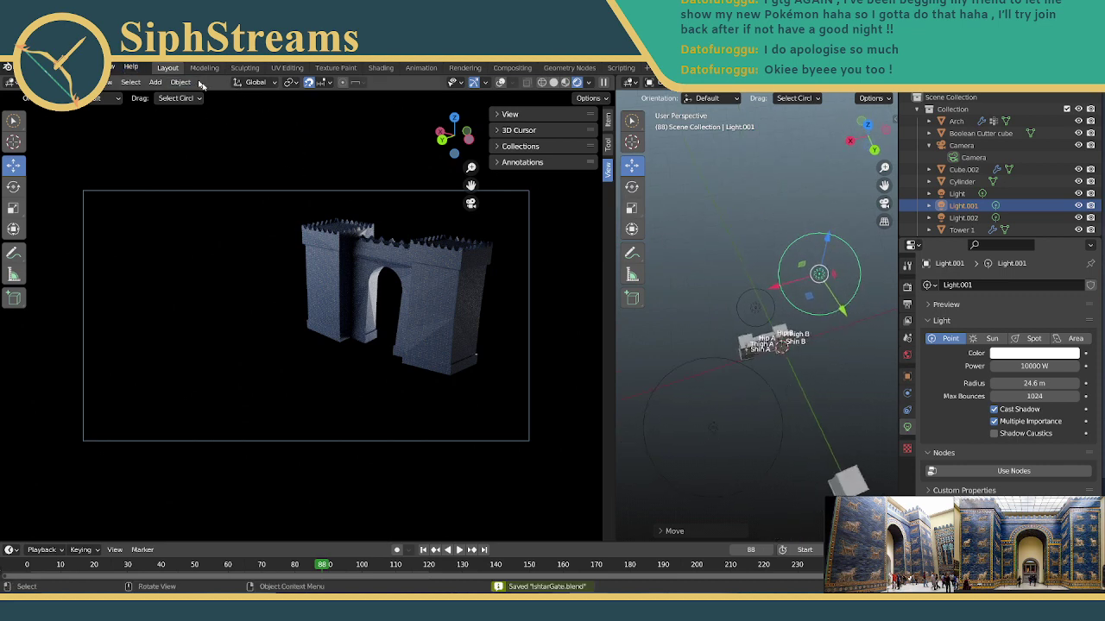
# Widen the right 3D view across the window, orbit around the gate, and play the animation.
pyautogui.moveTo(612, 113); pyautogui.dragTo(12, 155)
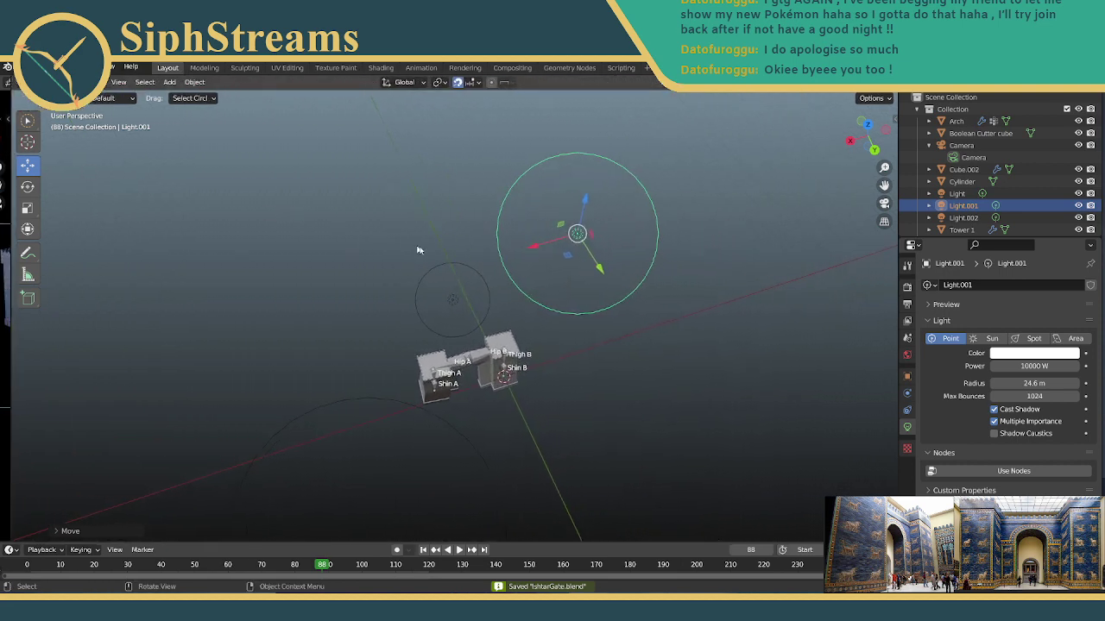
pyautogui.moveTo(419, 296); pyautogui.dragTo(414, 256, button='middle')
pyautogui.moveTo(214, 272); pyautogui.dragTo(60, 211, button='middle')
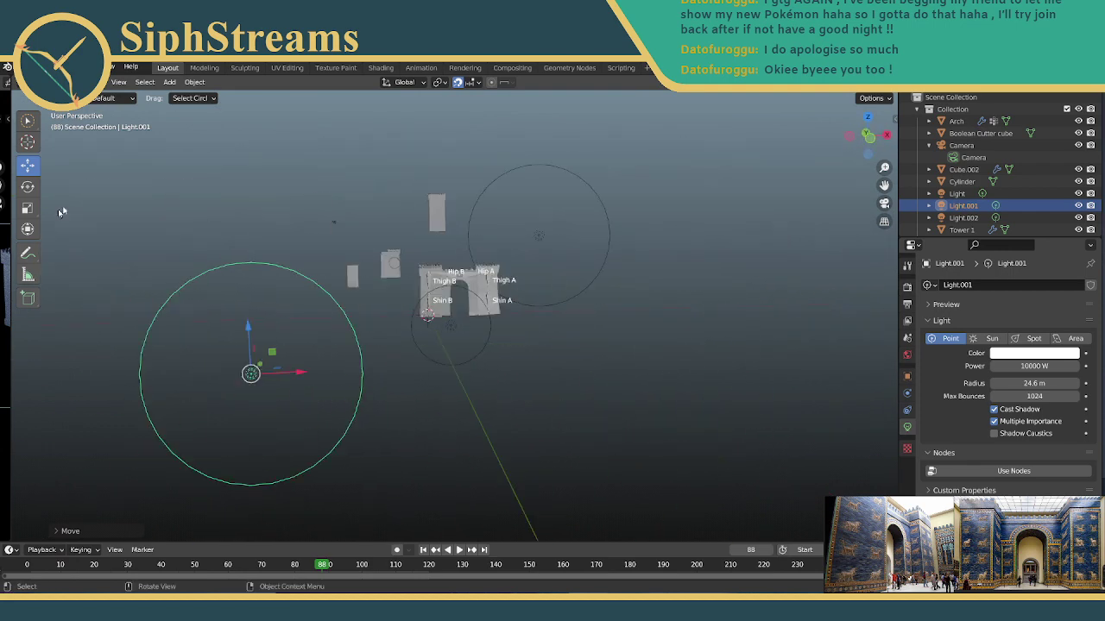
pyautogui.moveTo(361, 204); pyautogui.dragTo(458, 315, button='middle')
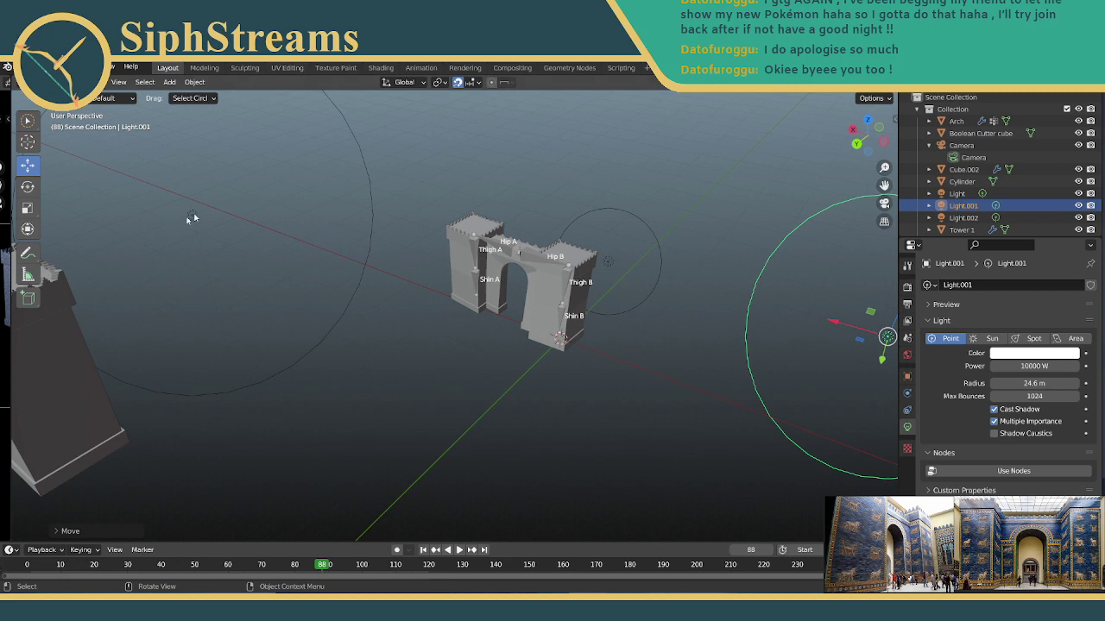
pyautogui.moveTo(254, 212); pyautogui.dragTo(277, 210, button='middle')
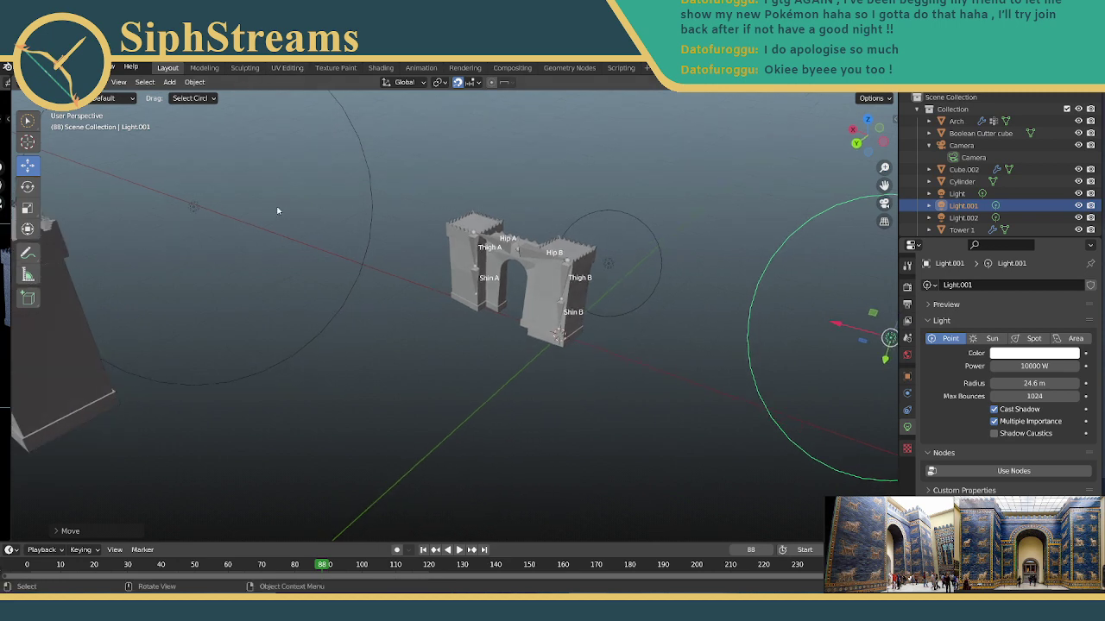
pyautogui.press('space')
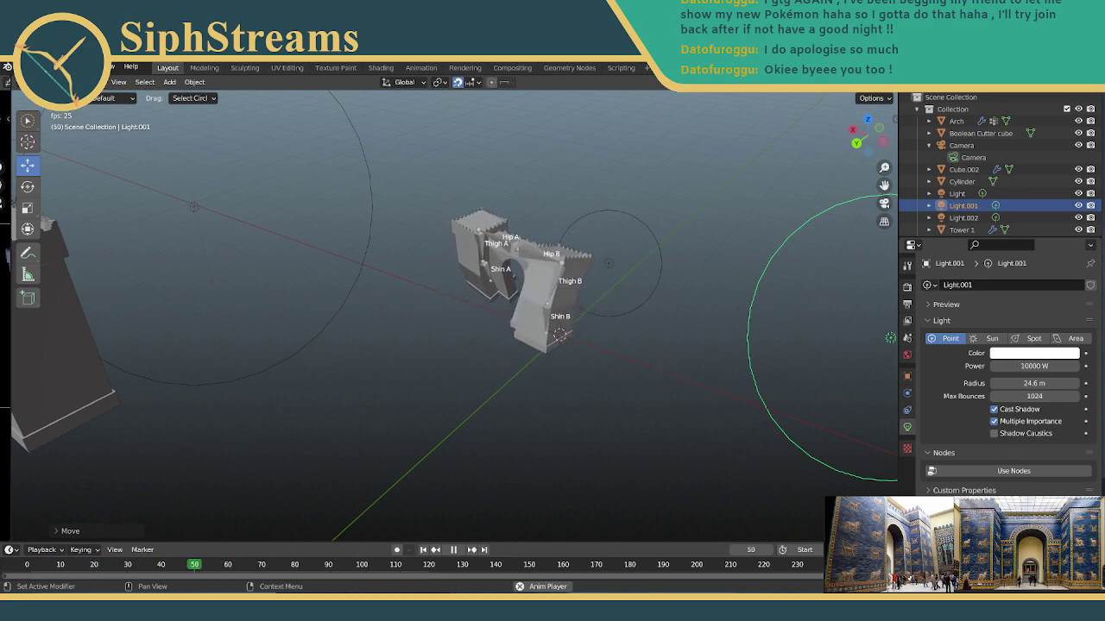
pyautogui.moveTo(11, 114)
pyautogui.mouseDown()
pyautogui.moveTo(643, 103)
pyautogui.moveTo(518, 129)
pyautogui.moveTo(11, 134)
pyautogui.mouseUp()
pyautogui.click(586, 82)
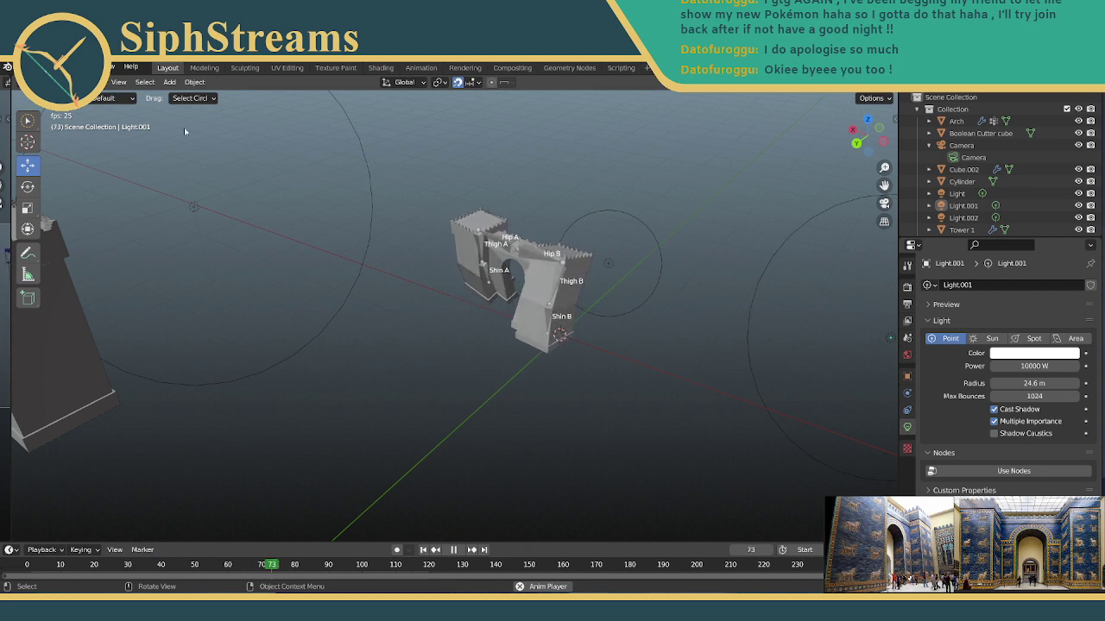
# Orbit and zoom in on the rigged gate to watch its Thigh, Hip and Shin bones animate.
pyautogui.moveTo(184, 127); pyautogui.dragTo(522, 266, button='middle')
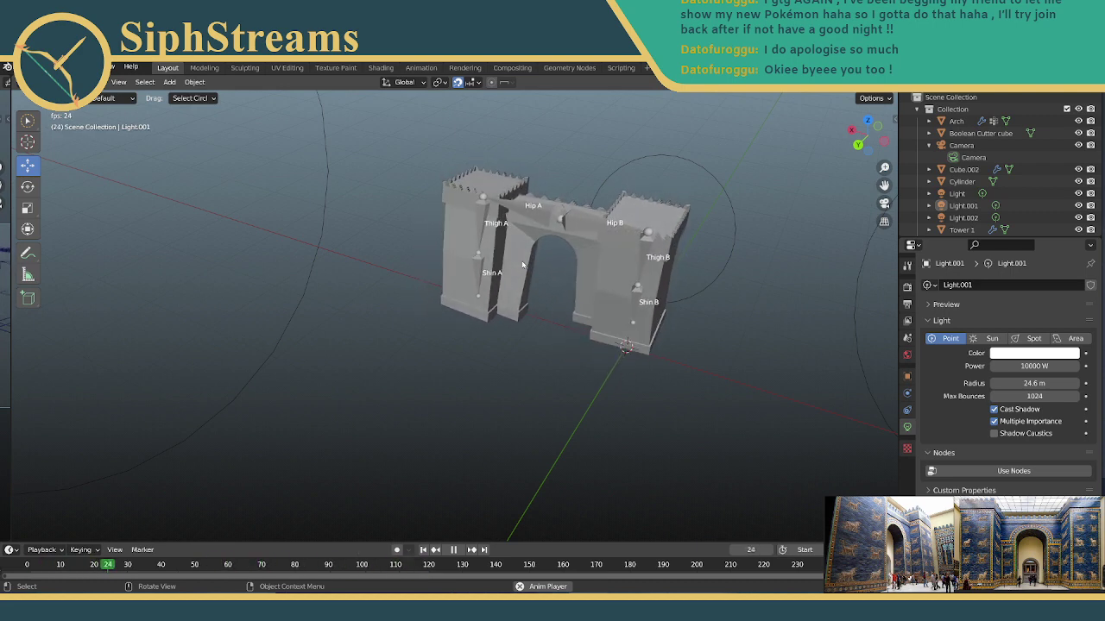
pyautogui.moveTo(532, 248); pyautogui.dragTo(572, 271, button='middle')
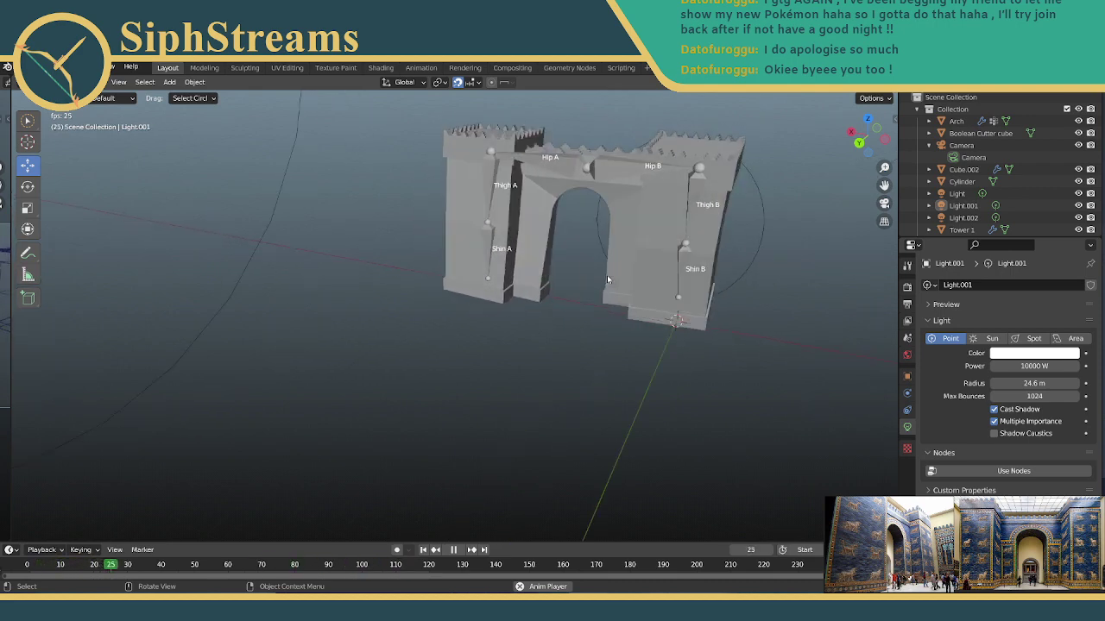
pyautogui.moveTo(606, 277); pyautogui.dragTo(580, 291, button='middle')
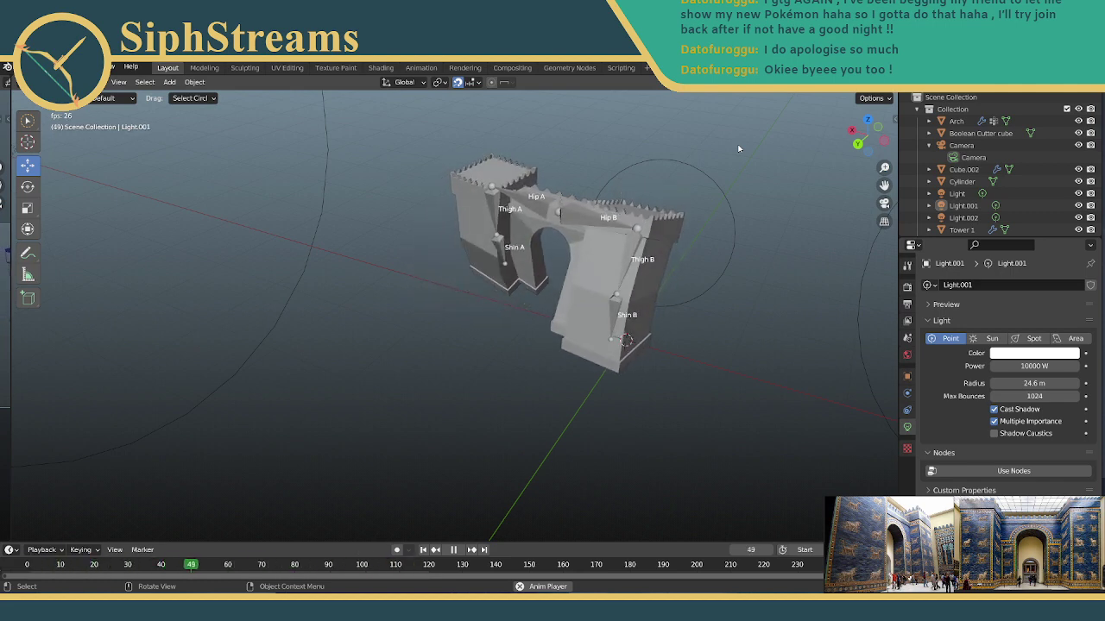
pyautogui.scroll(2, 735, 149)
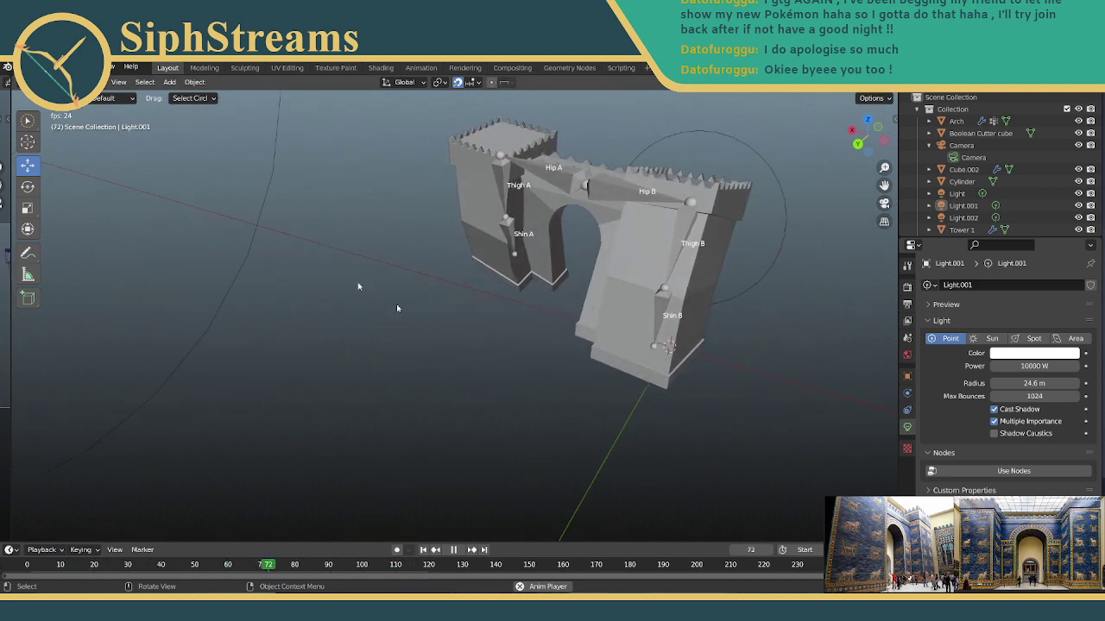
# Add a new mesh plane beside the gate's foot.
pyautogui.click(177, 83)
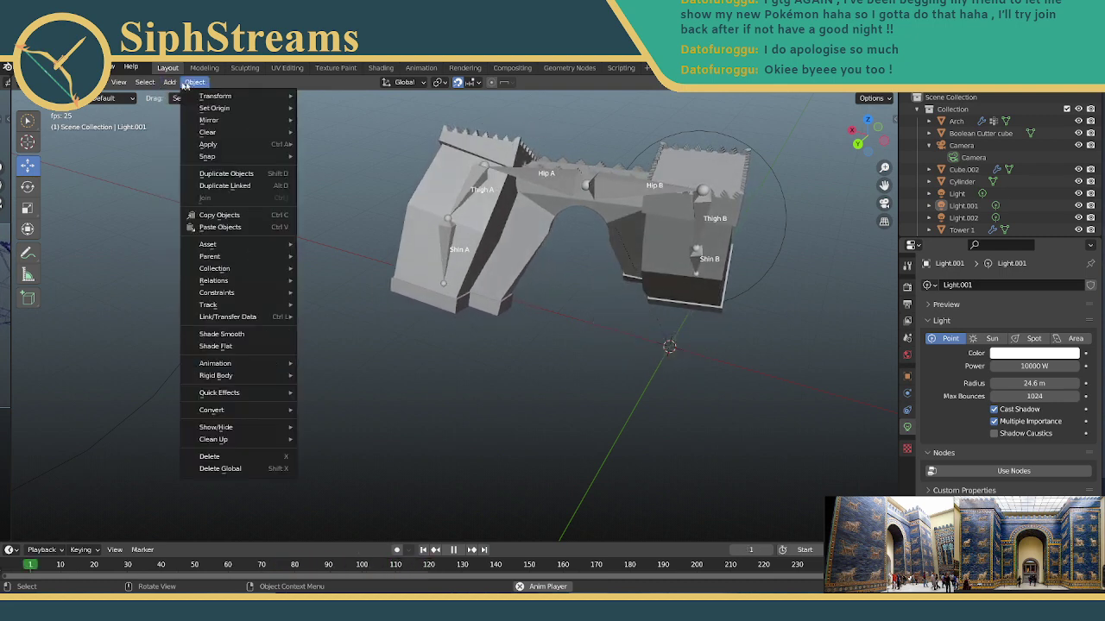
pyautogui.moveTo(176, 95)
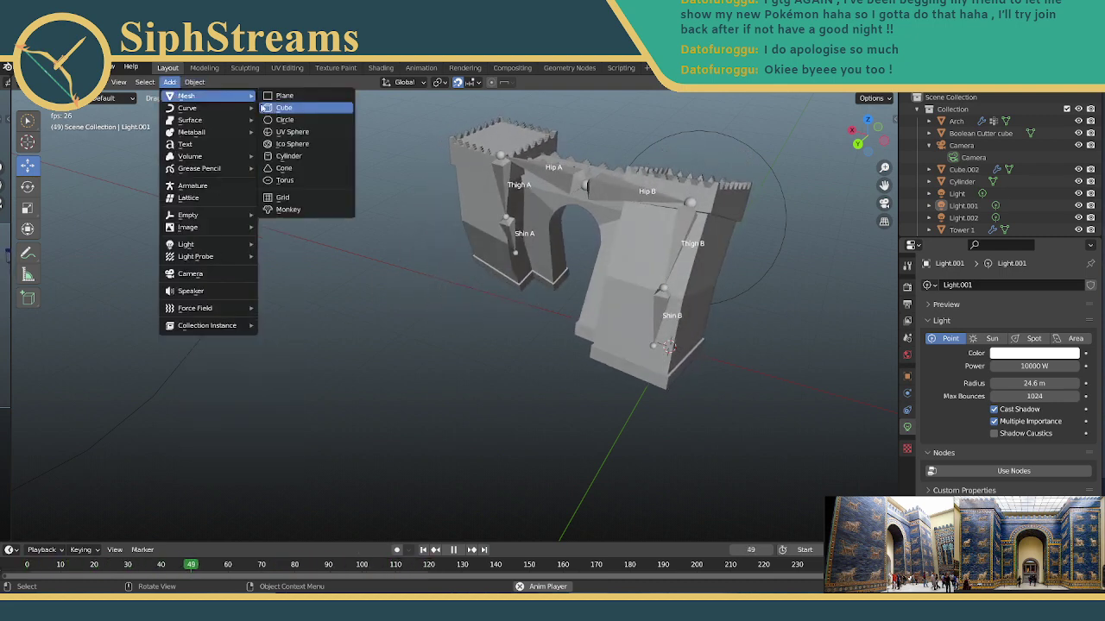
pyautogui.scroll(-6, 747, 383)
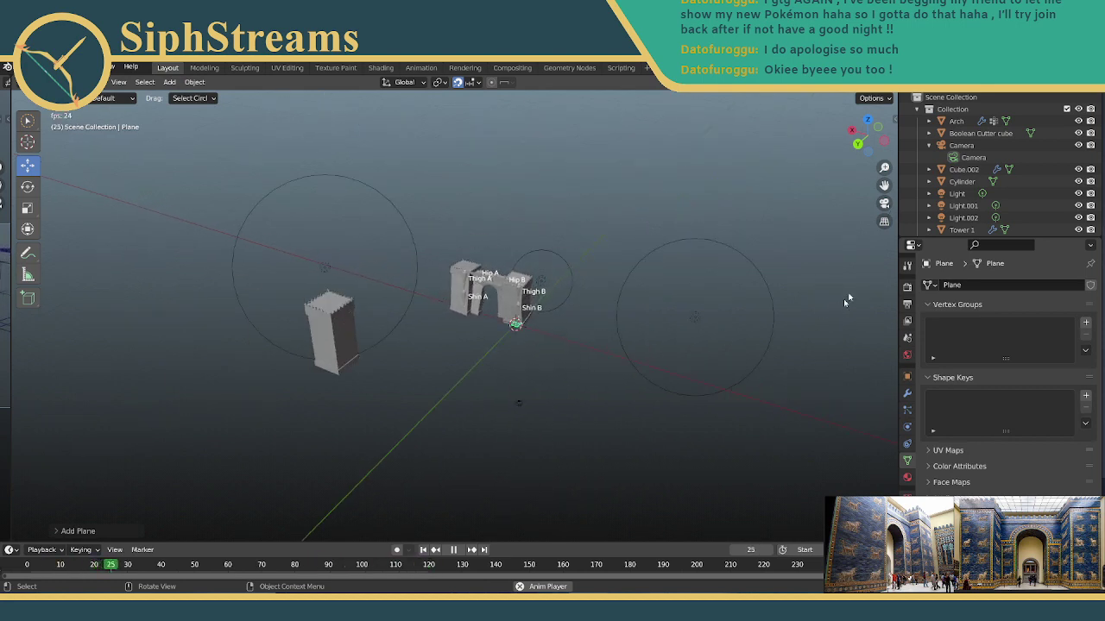
pyautogui.click(907, 265)
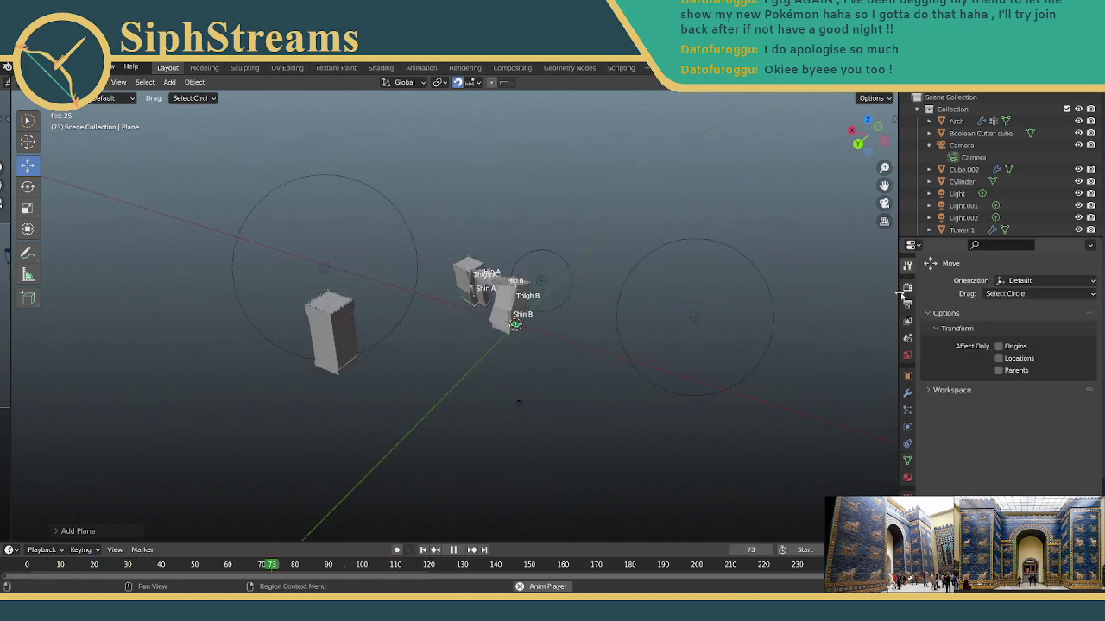
pyautogui.scroll(8, 552, 319)
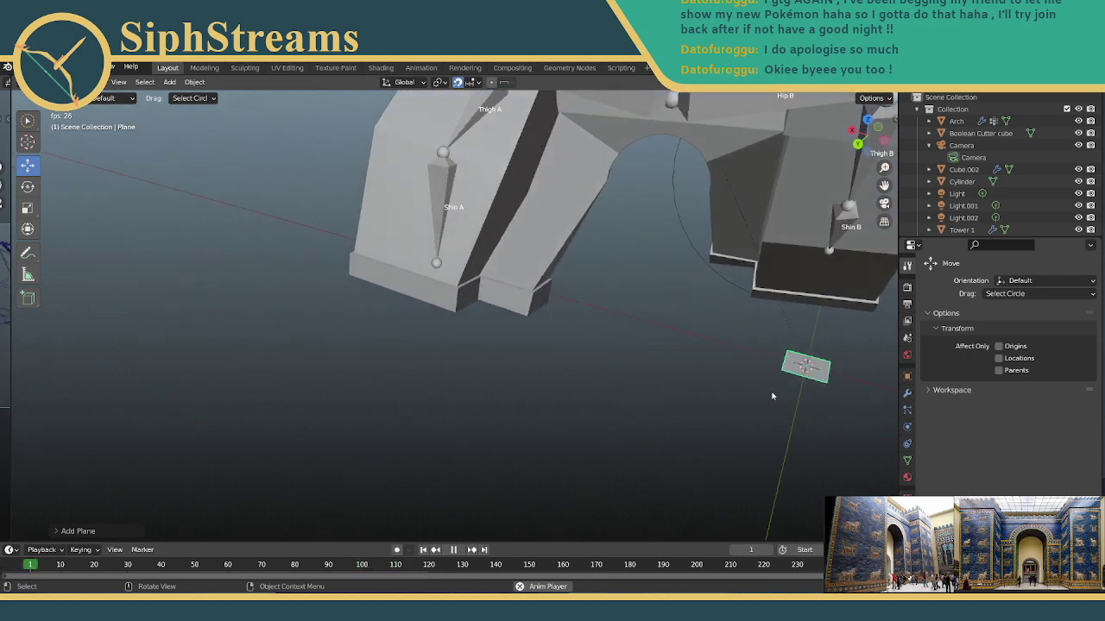
# Orbit around the new plane, selecting the Arch and then the plane.
pyautogui.moveTo(552, 319); pyautogui.dragTo(407, 296, button='middle')
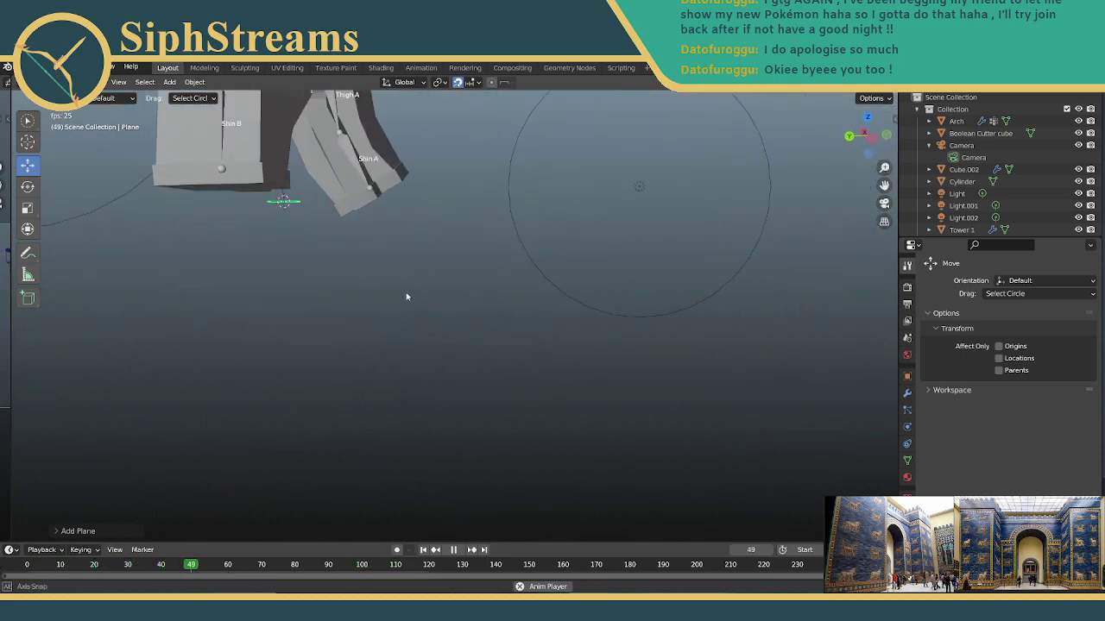
pyautogui.moveTo(168, 220); pyautogui.dragTo(52, 186, button='middle')
pyautogui.click(25, 179)
pyautogui.click(27, 164)
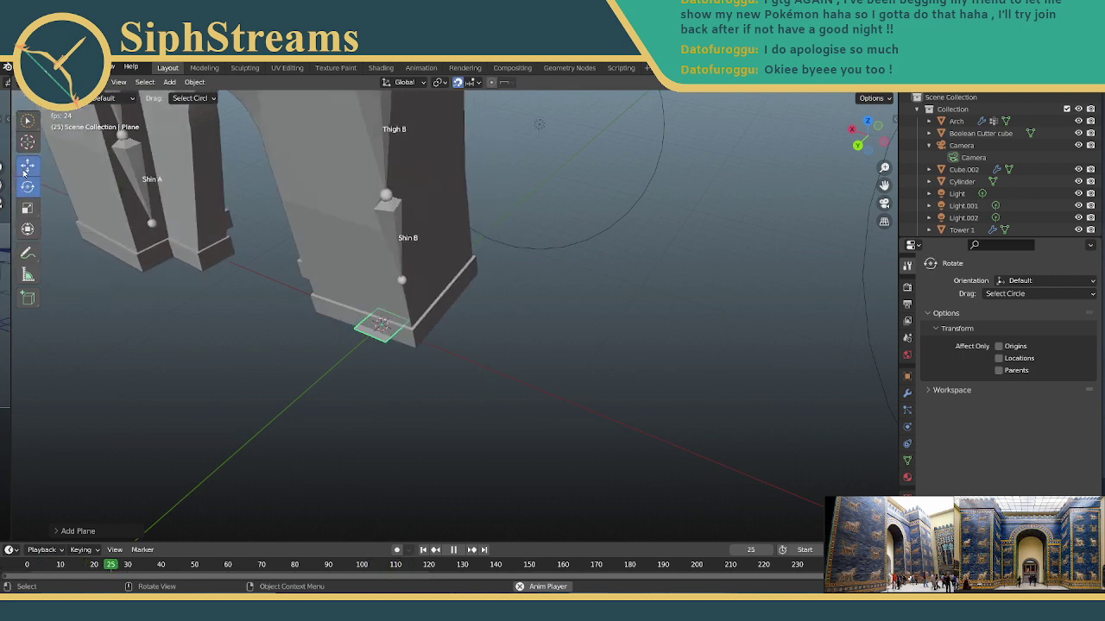
pyautogui.click(387, 326)
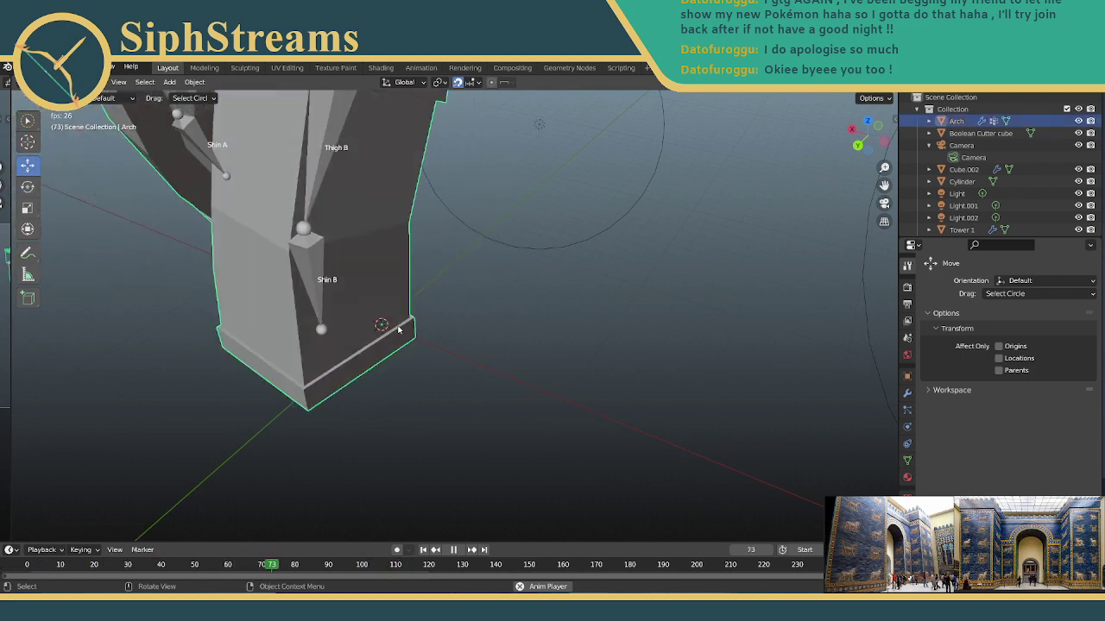
pyautogui.moveTo(382, 325); pyautogui.dragTo(463, 265, button='middle')
pyautogui.click(524, 238)
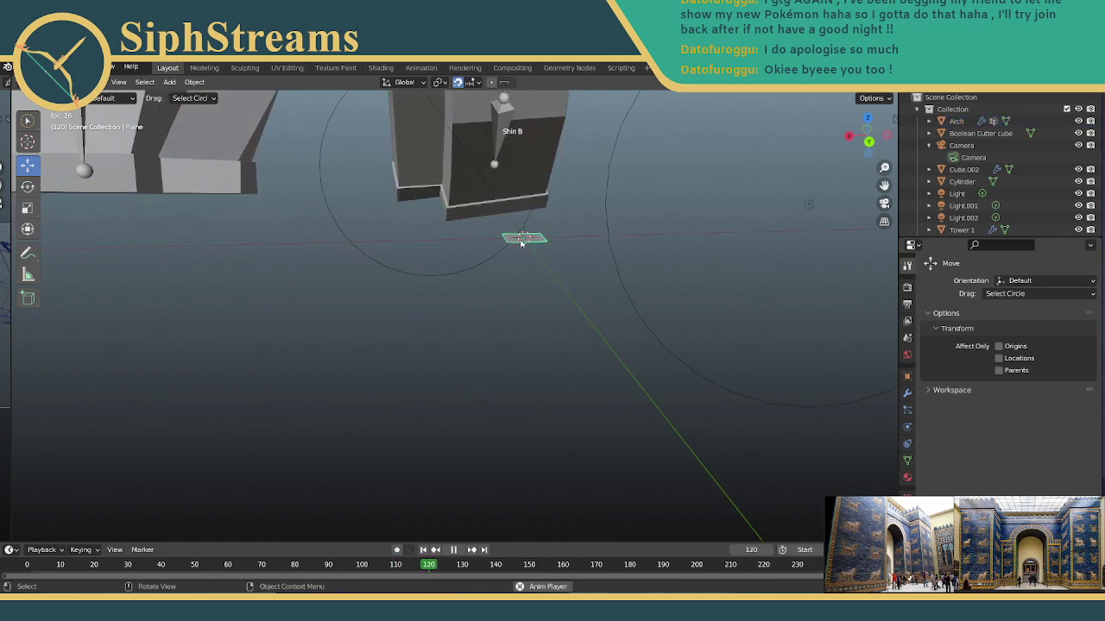
pyautogui.moveTo(629, 298); pyautogui.dragTo(452, 350, button='middle')
# Add the Arch to the selection with circle select, then stop playback at frame 0.
pyautogui.press('w')
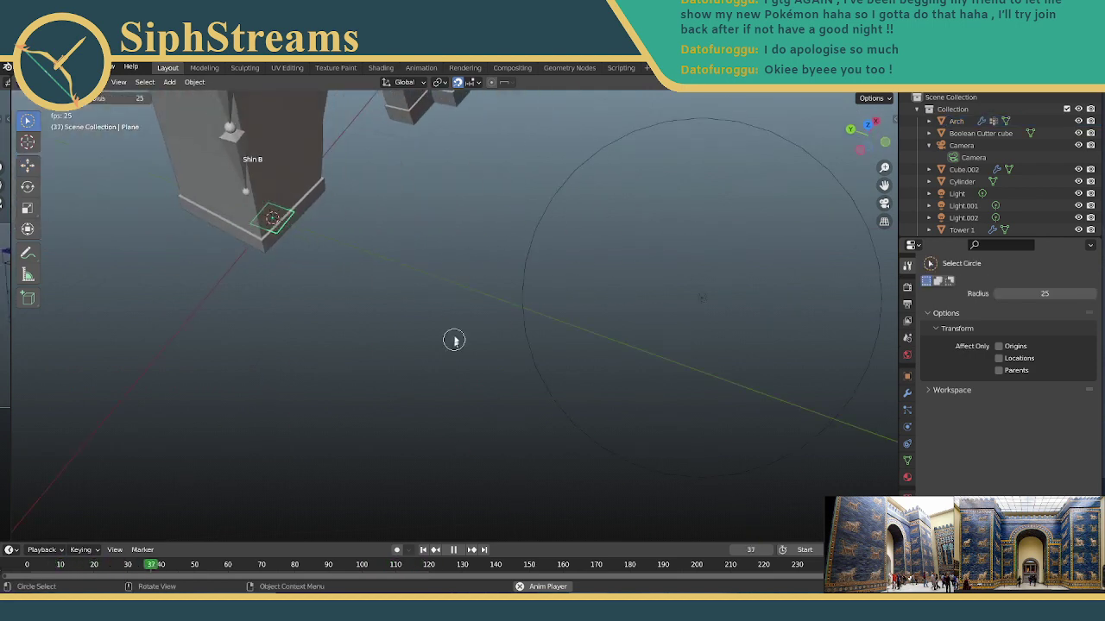
pyautogui.click(308, 242)
pyautogui.moveTo(400, 259); pyautogui.dragTo(276, 272, button='middle')
pyautogui.hotkey('shift', 'space')
pyautogui.press('g')
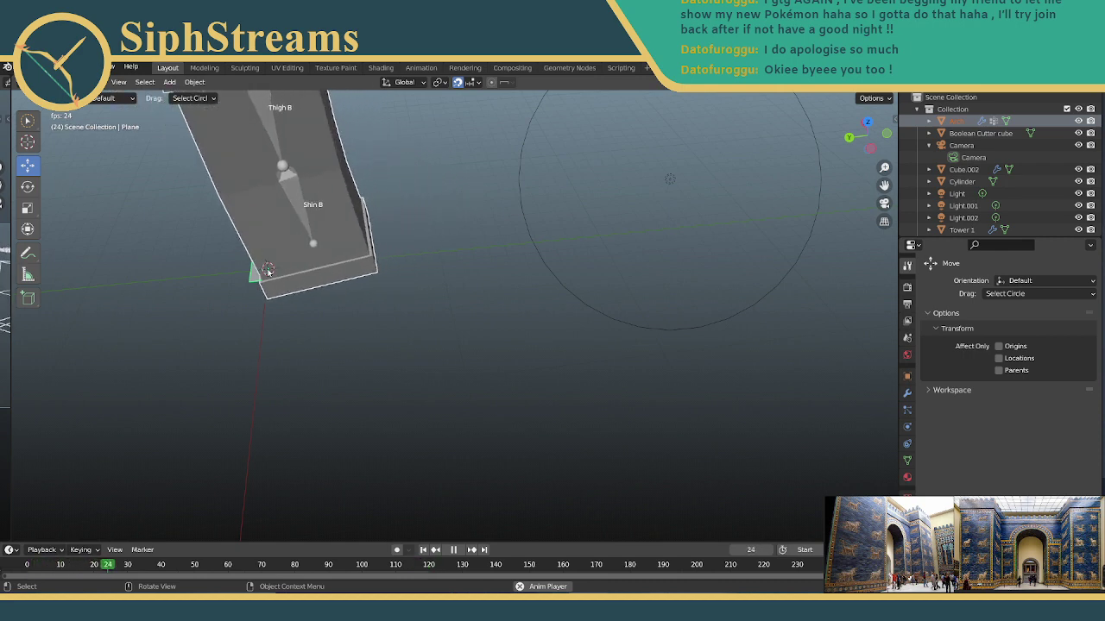
pyautogui.press('c')
pyautogui.press('Escape')
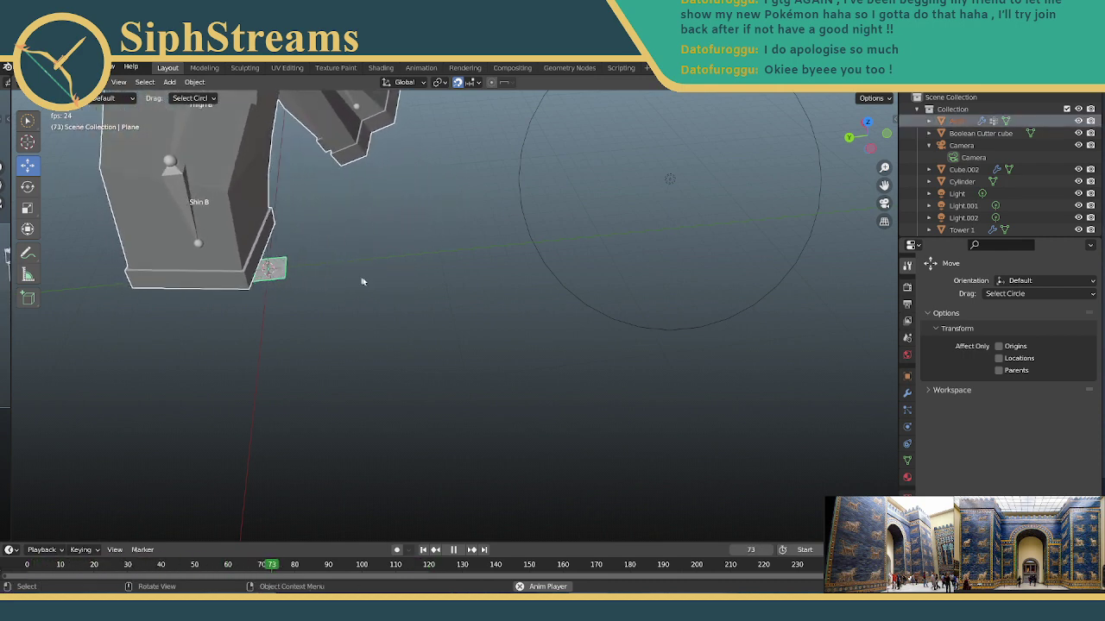
pyautogui.moveTo(353, 264); pyautogui.dragTo(603, 273, button='middle')
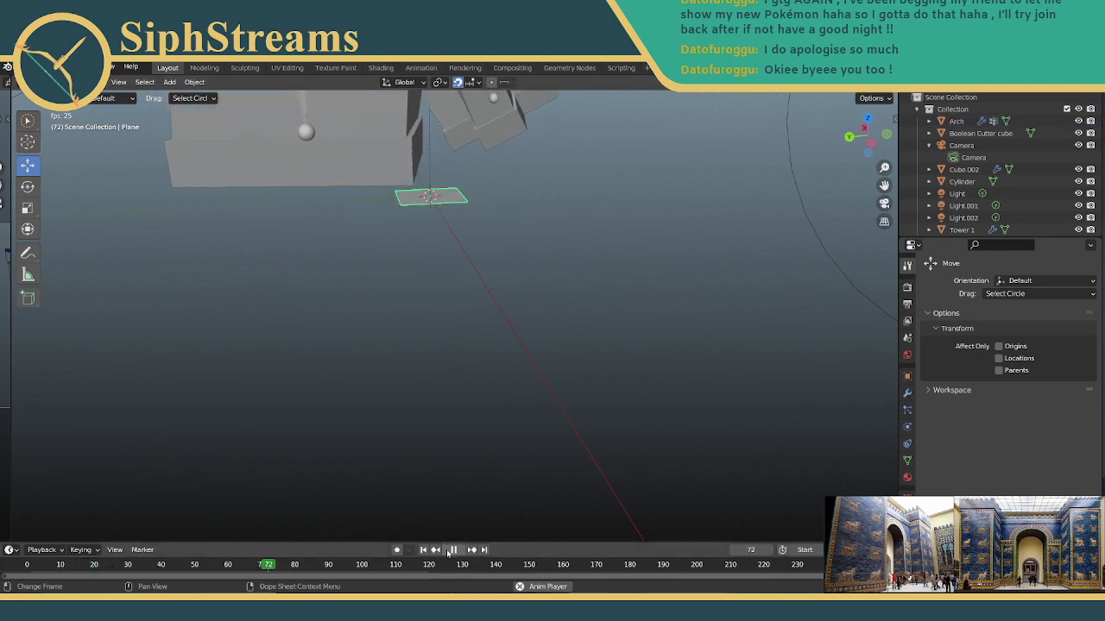
pyautogui.press('space')
# Rewind the animation to its start and resize the ground plane with the Scale tool.
pyautogui.hotkey('shift', 'Left')
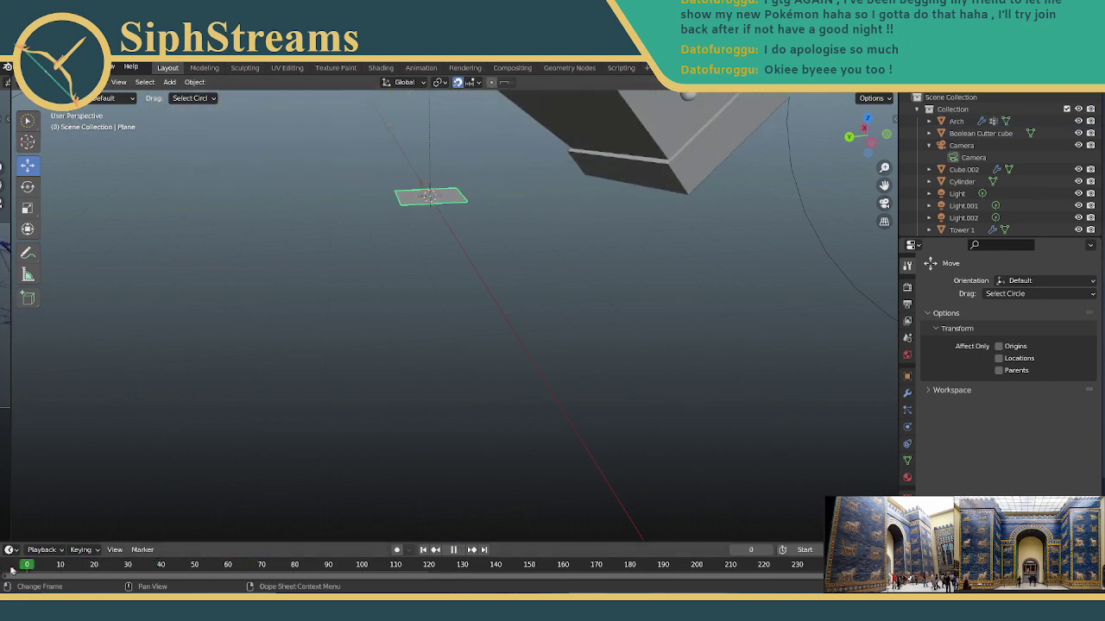
pyautogui.scroll(-5, 531, 328)
pyautogui.scroll(2, 528, 368)
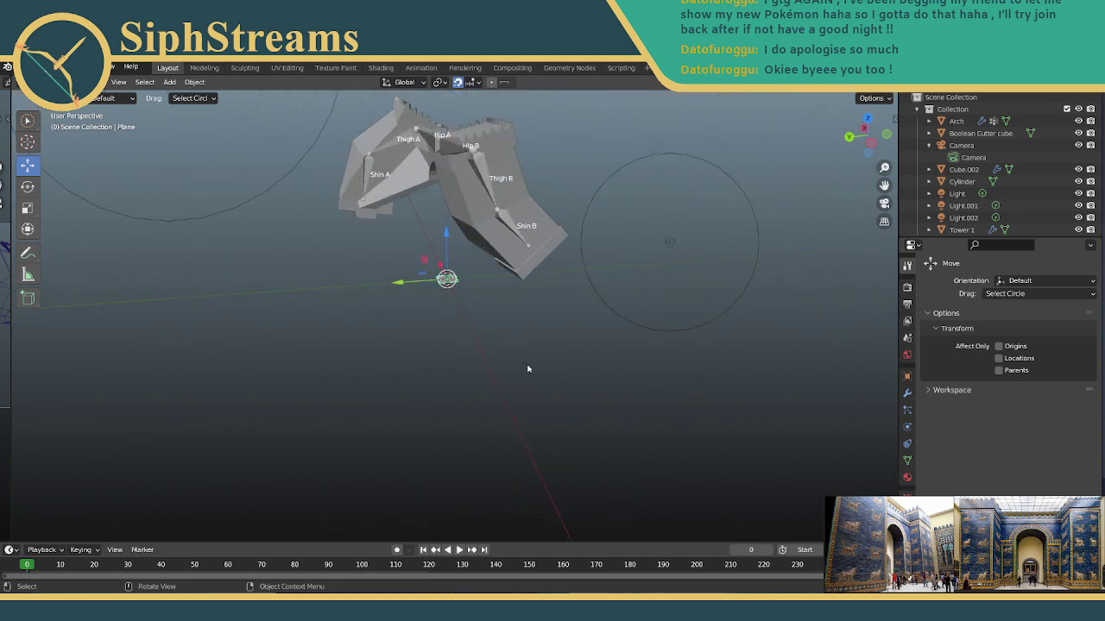
pyautogui.scroll(-1, 540, 370)
pyautogui.scroll(5, 475, 284)
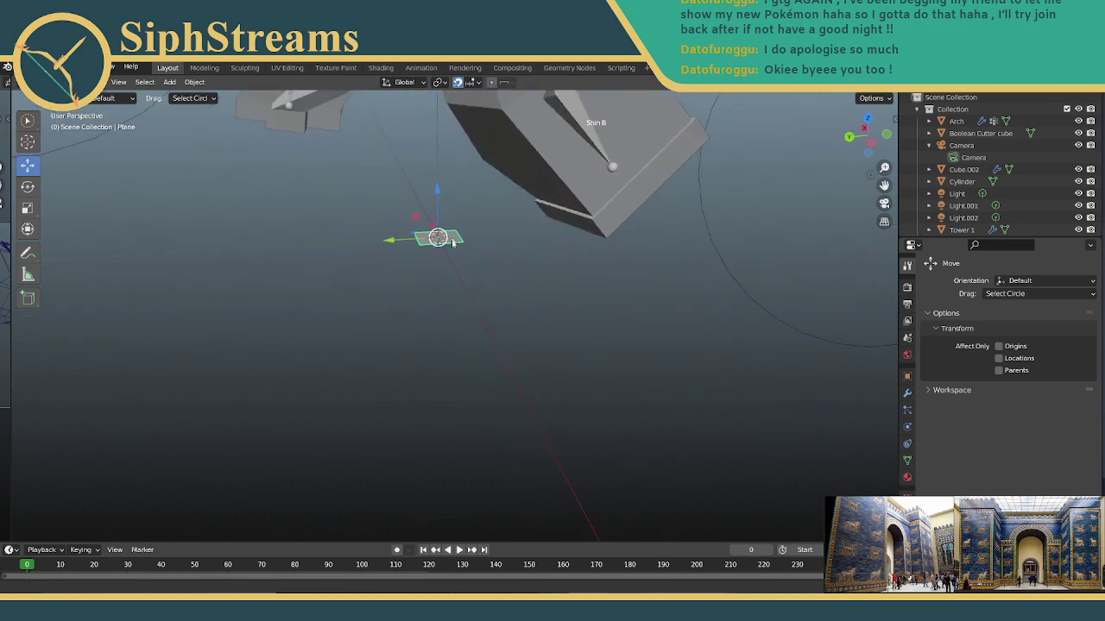
pyautogui.scroll(2, 481, 337)
pyautogui.scroll(1, 498, 328)
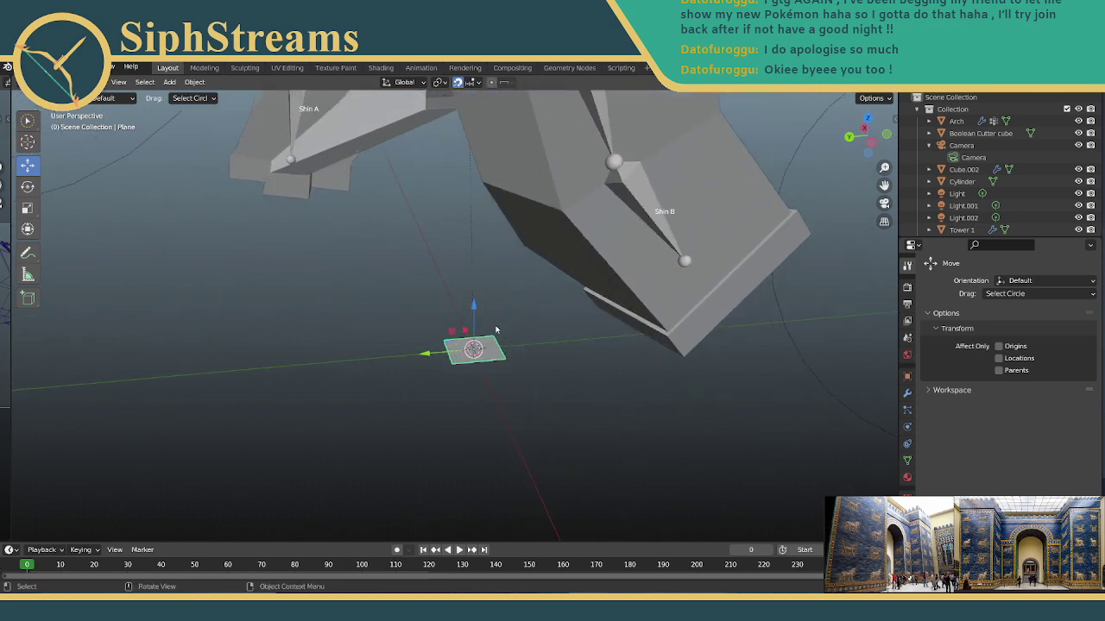
pyautogui.scroll(4, 449, 362)
pyautogui.scroll(-6, 471, 397)
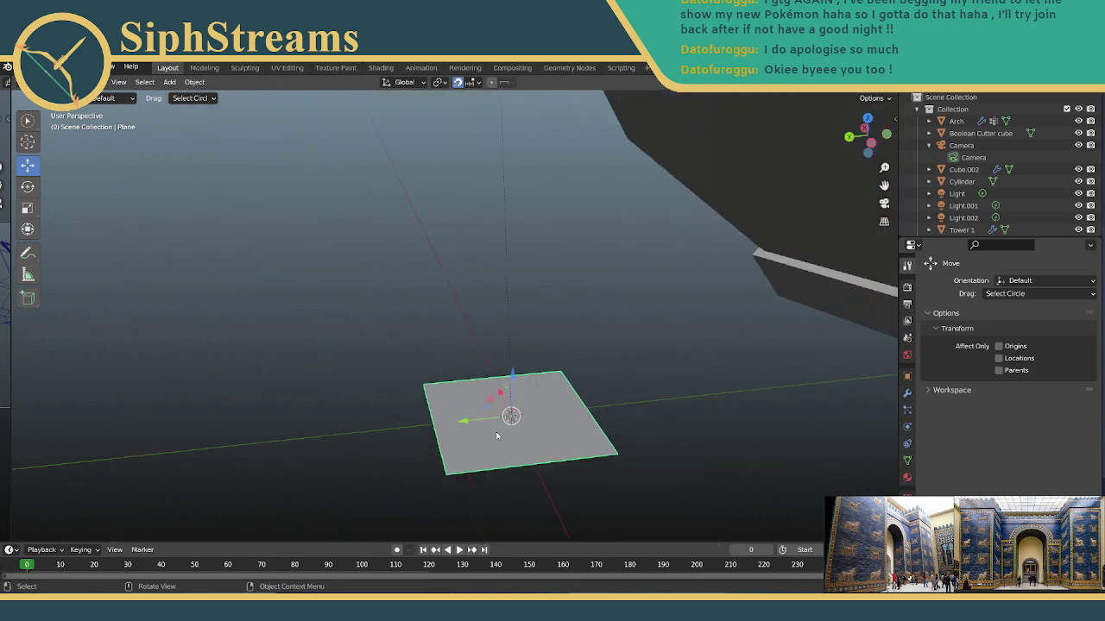
pyautogui.click(28, 207)
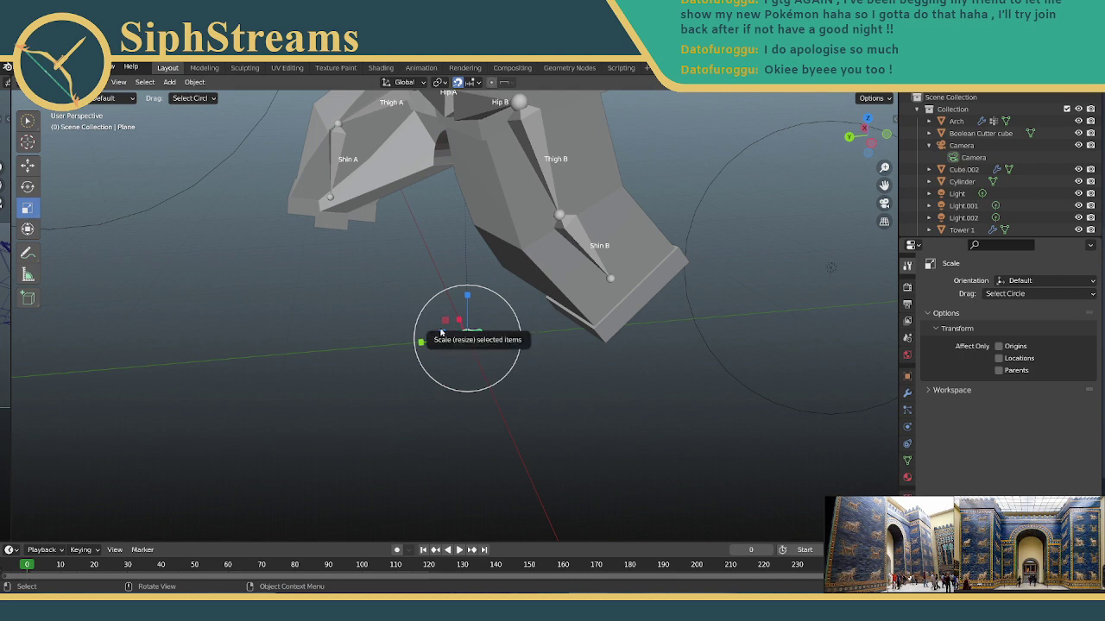
pyautogui.moveTo(441, 335); pyautogui.dragTo(535, 250)
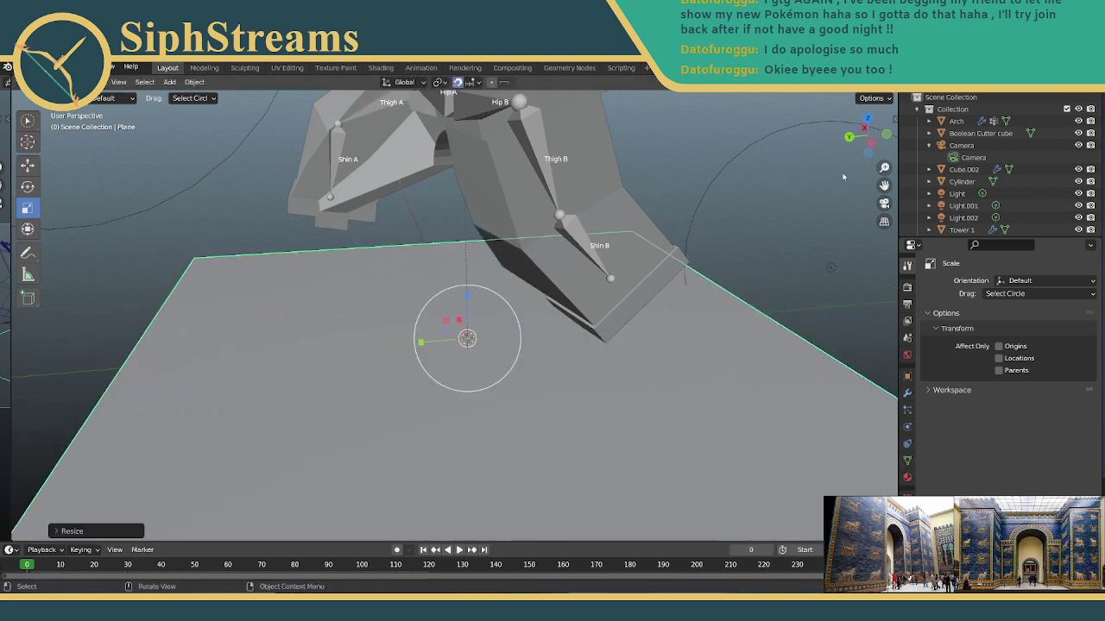
pyautogui.moveTo(449, 224); pyautogui.dragTo(208, 229, button='middle')
pyautogui.scroll(-5, 422, 257)
# Shift the plane along X, then stretch it far wider along X.
pyautogui.click(29, 166)
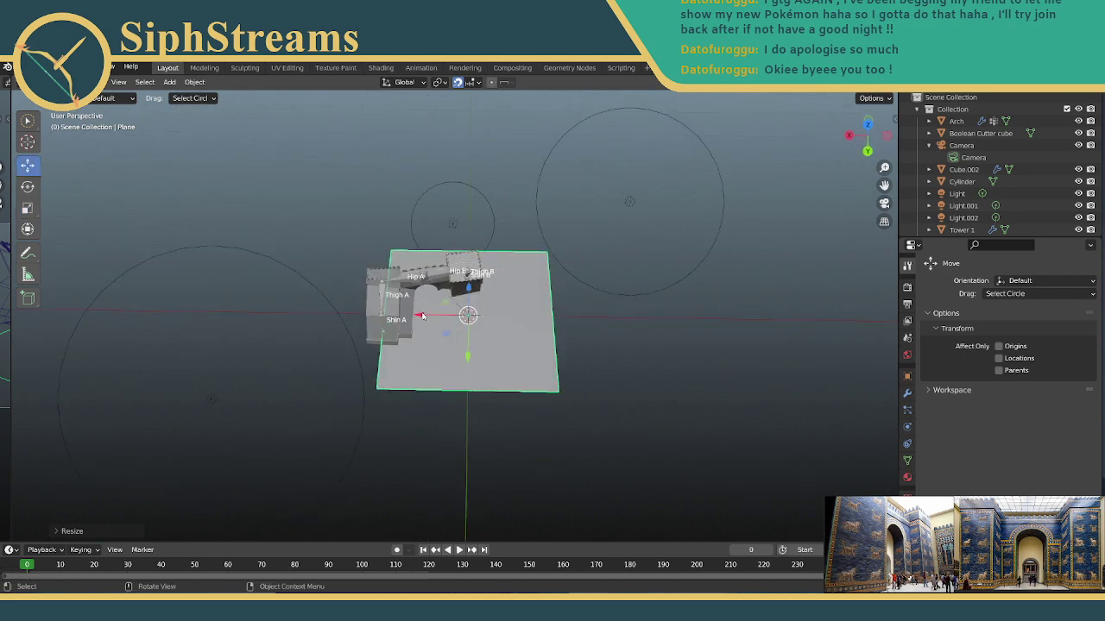
pyautogui.moveTo(422, 316); pyautogui.dragTo(380, 318)
pyautogui.moveTo(380, 317); pyautogui.dragTo(555, 356, button='middle')
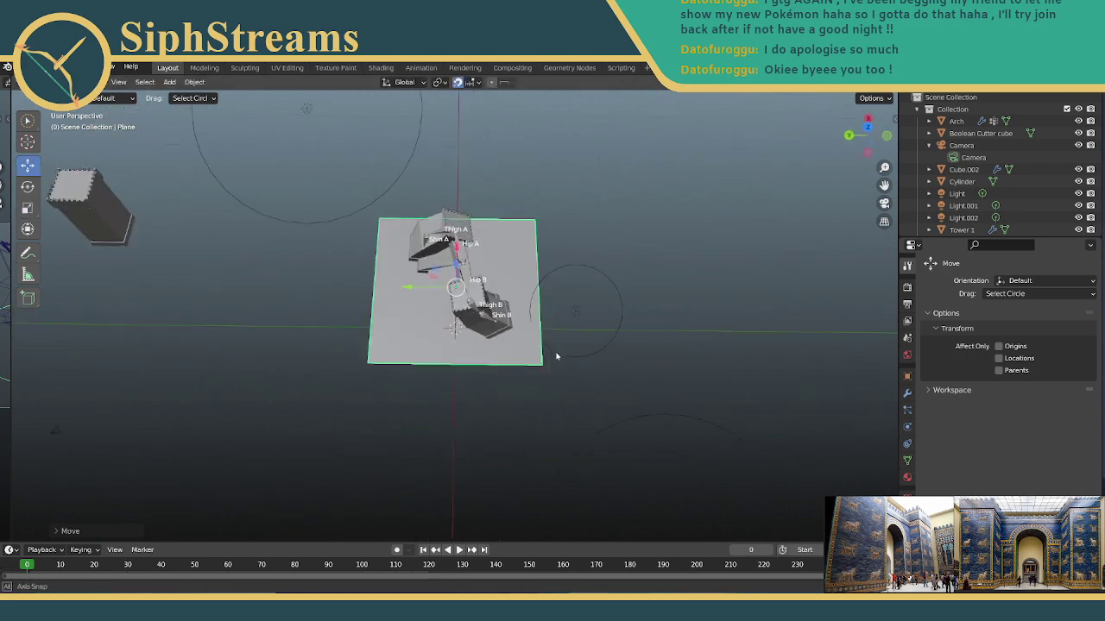
pyautogui.click(28, 208)
pyautogui.moveTo(410, 286); pyautogui.dragTo(164, 287)
pyautogui.moveTo(164, 286); pyautogui.dragTo(548, 231, button='middle')
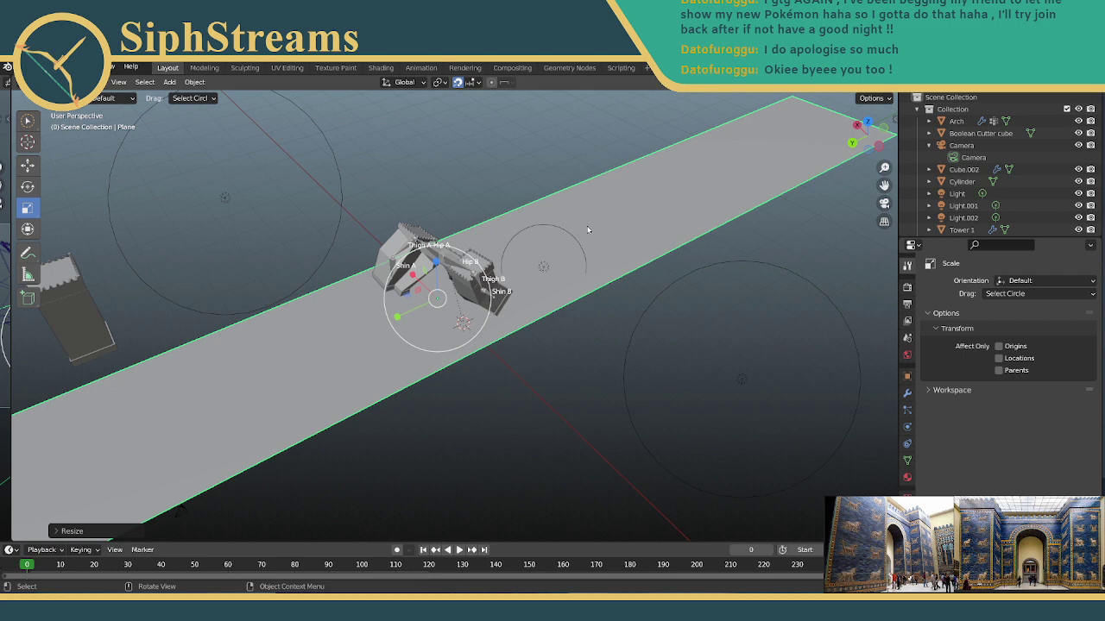
# Apply All Transforms to the stretched ground plane.
pyautogui.hotkey('ctrl', 'a')
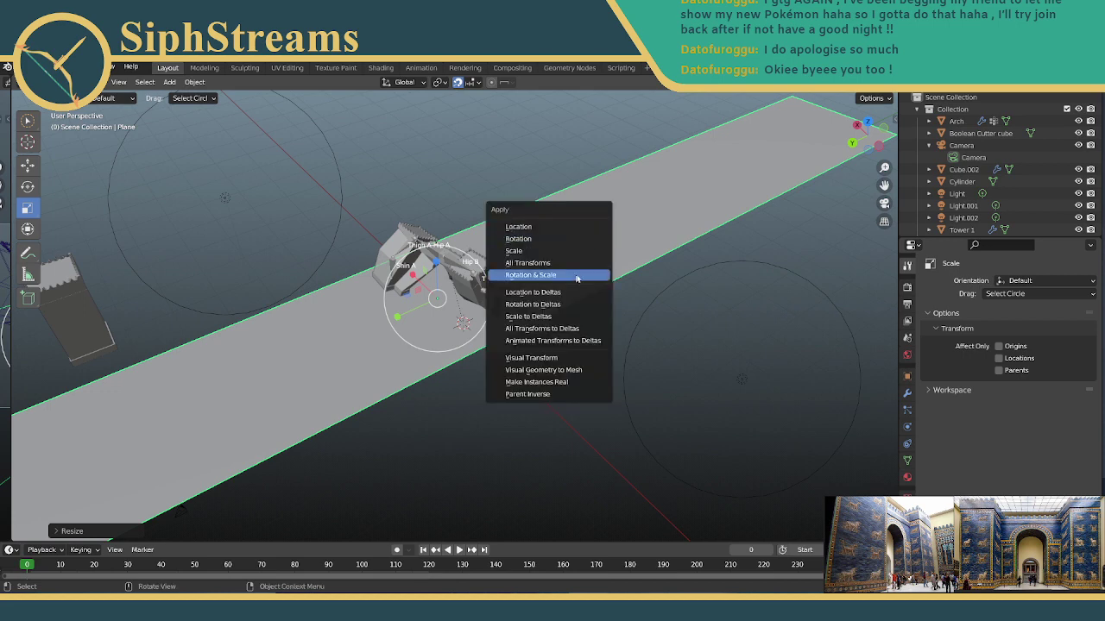
pyautogui.click(585, 262)
pyautogui.scroll(5, 491, 351)
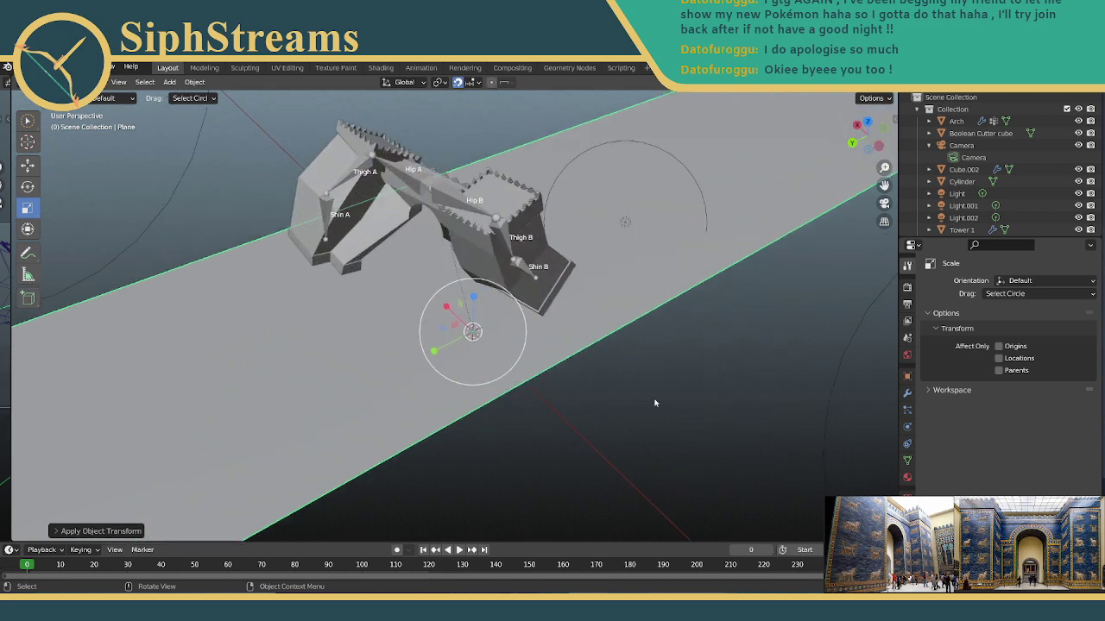
# Orbit around the gate and switch the viewport to Rendered shading.
pyautogui.moveTo(654, 403); pyautogui.dragTo(518, 284, button='middle')
pyautogui.scroll(-2, 531, 327)
pyautogui.scroll(2, 531, 328)
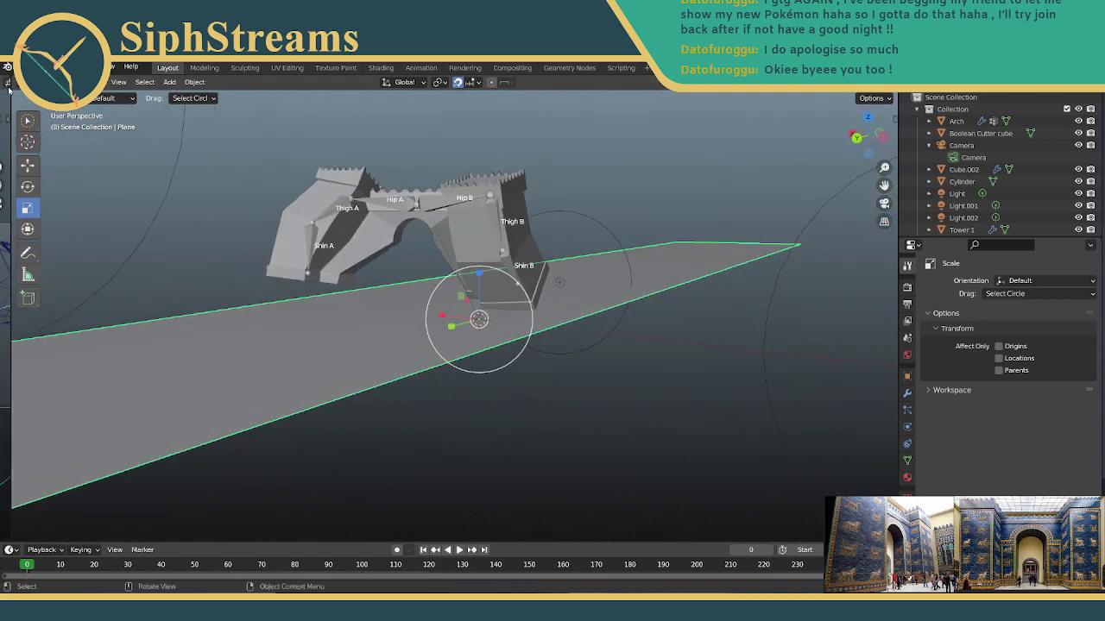
pyautogui.click(879, 82)
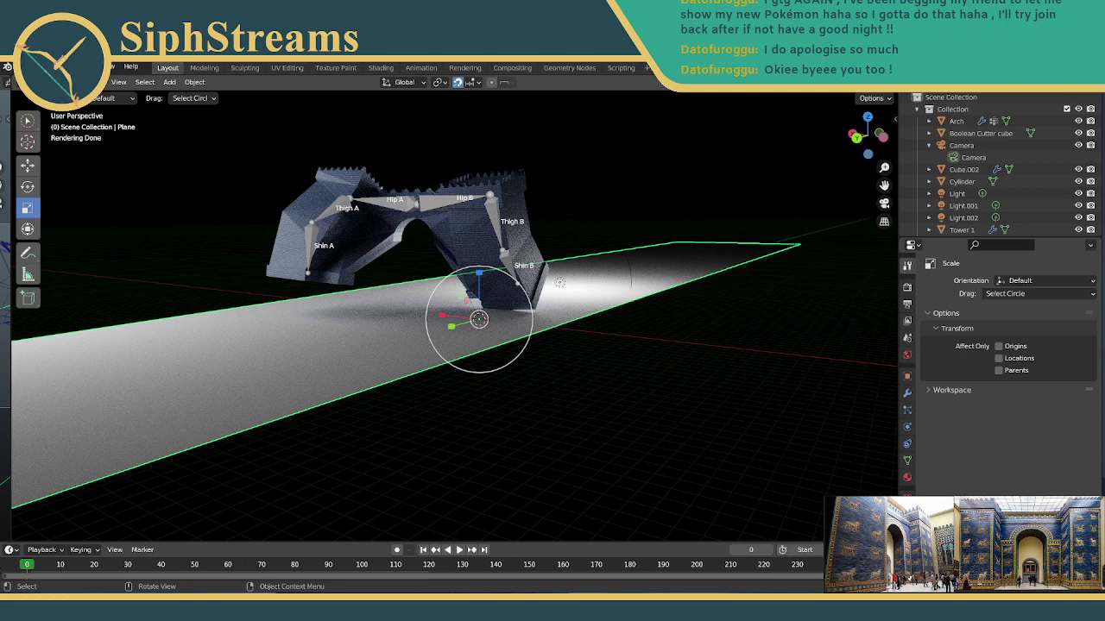
# Reselect the road plane after orbiting, and show its Texture properties with the empty brush slot.
pyautogui.click(580, 371)
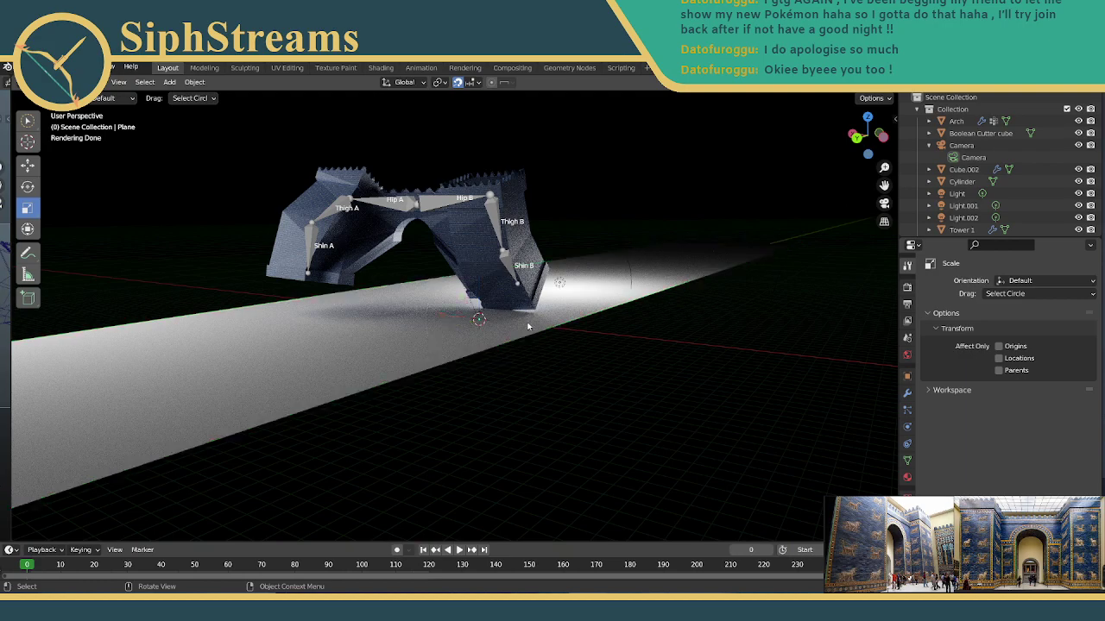
pyautogui.moveTo(528, 326)
pyautogui.mouseDown(button='middle')
pyautogui.moveTo(513, 347)
pyautogui.moveTo(524, 335)
pyautogui.mouseUp(button='middle')
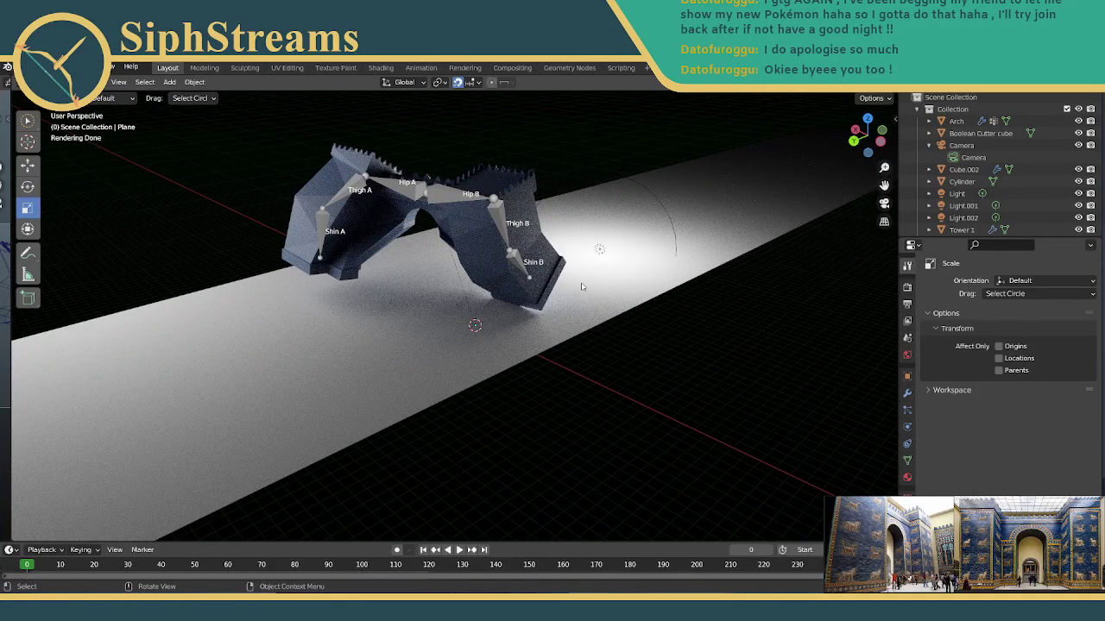
pyautogui.click(390, 315)
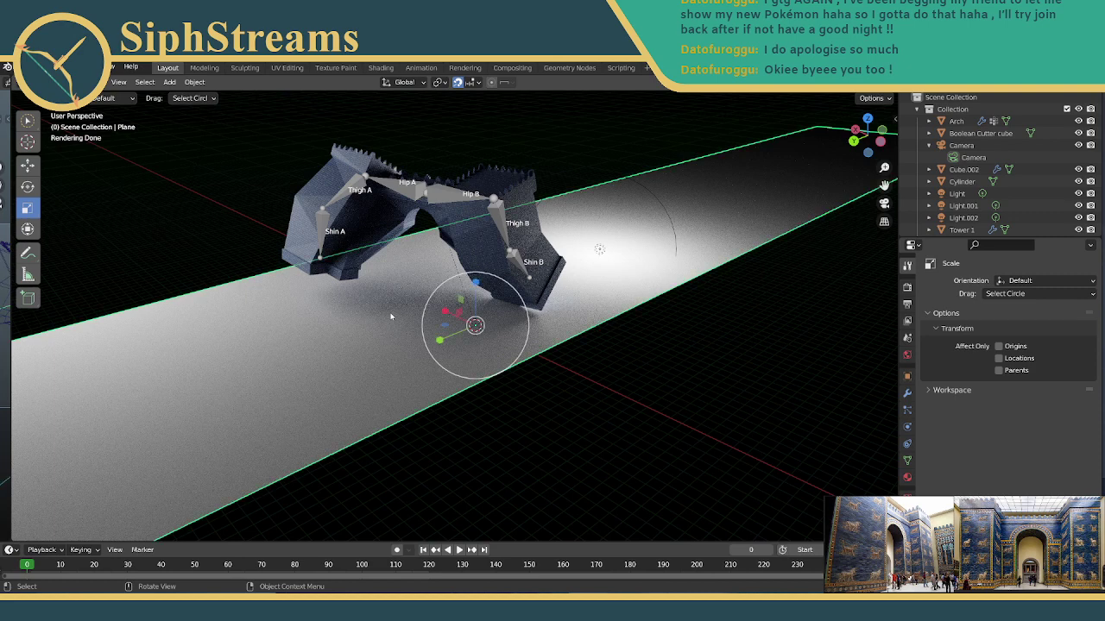
pyautogui.click(907, 493)
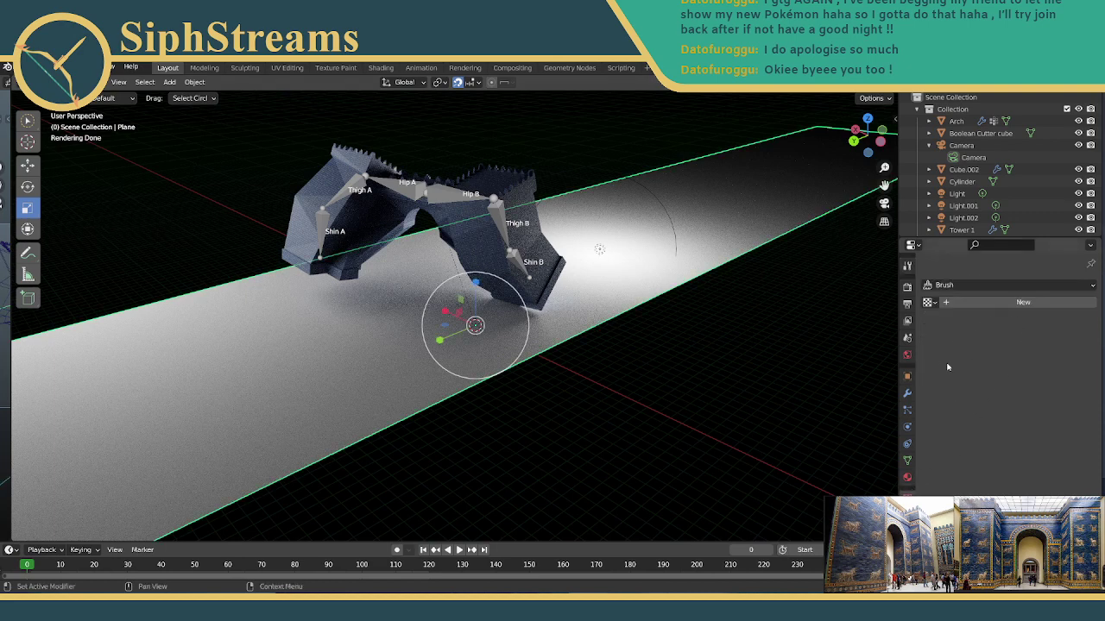
# Create a new texture named PlatTexture and bring up the Plane's material properties.
pyautogui.click(930, 302)
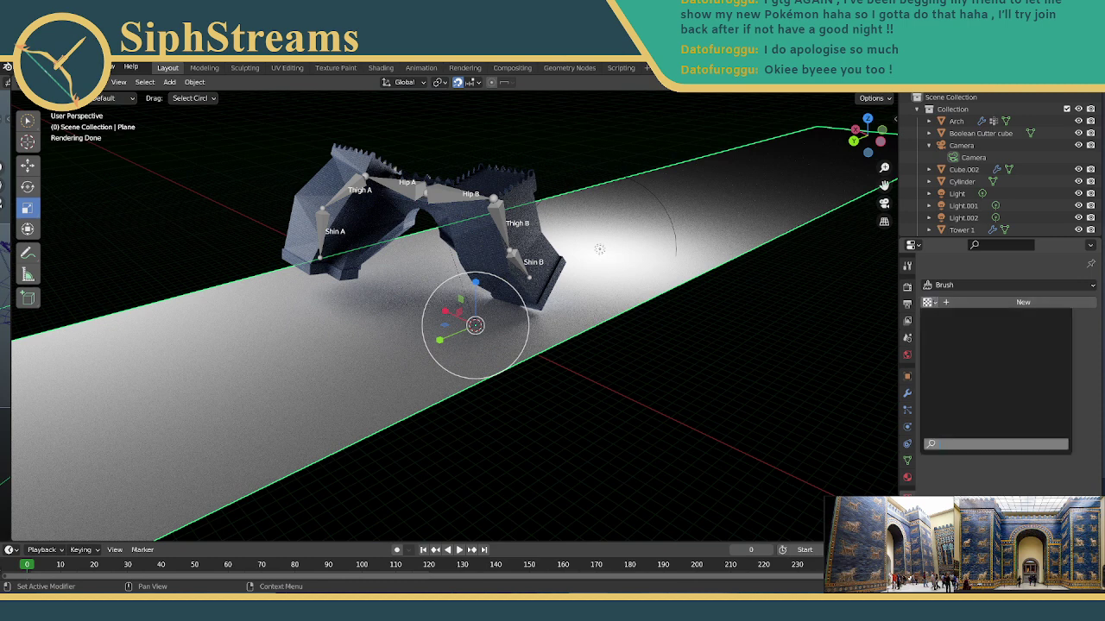
pyautogui.click(946, 303)
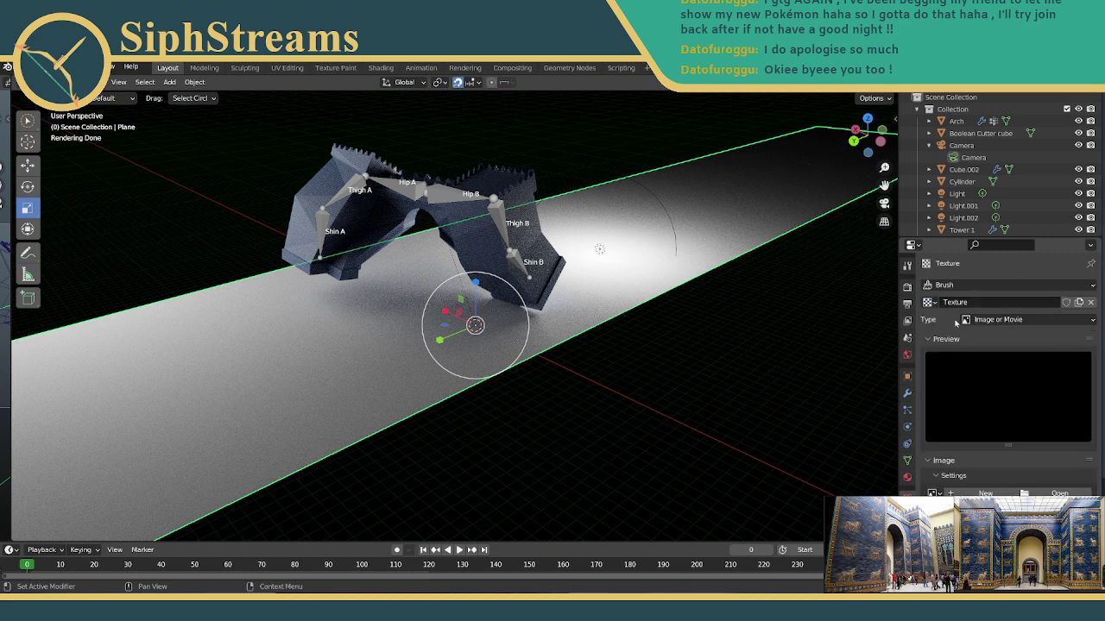
pyautogui.doubleClick(997, 304)
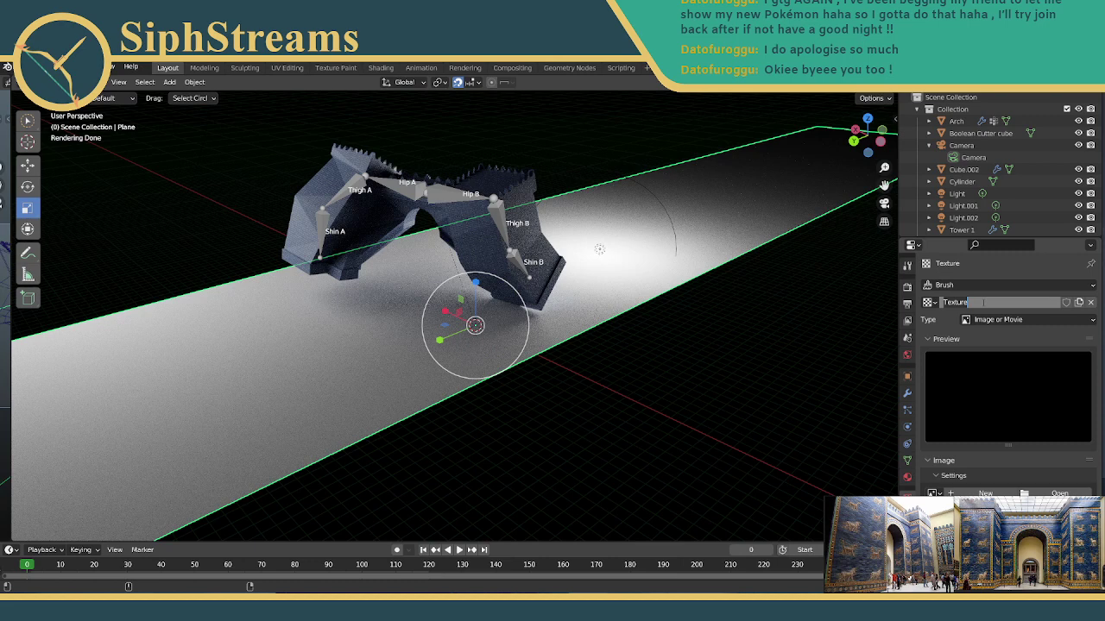
pyautogui.write('Plat')
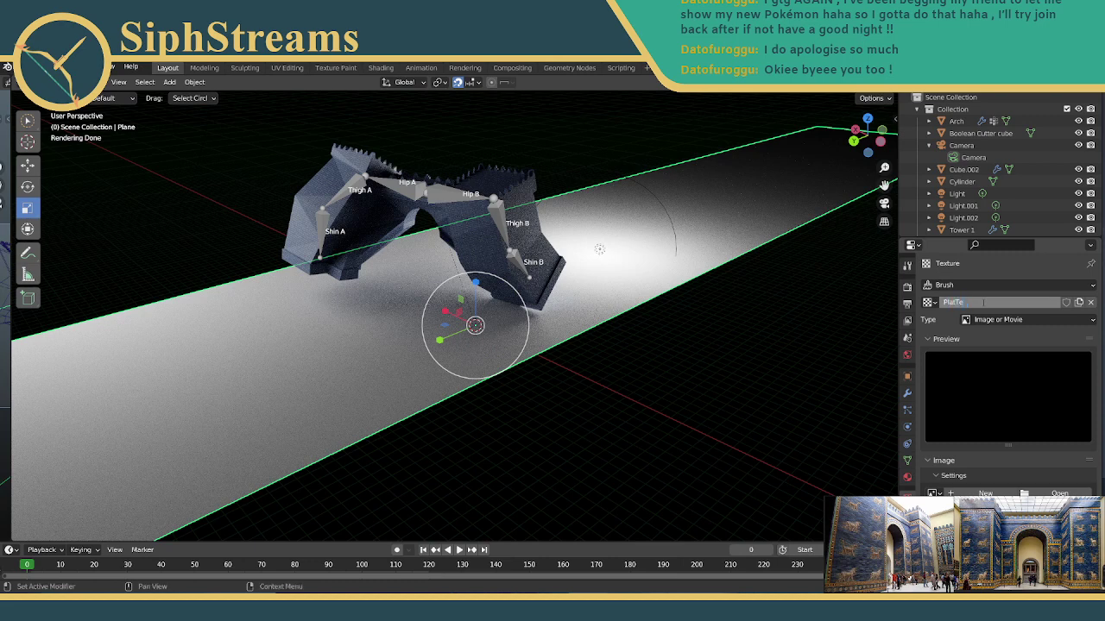
pyautogui.press('Return')
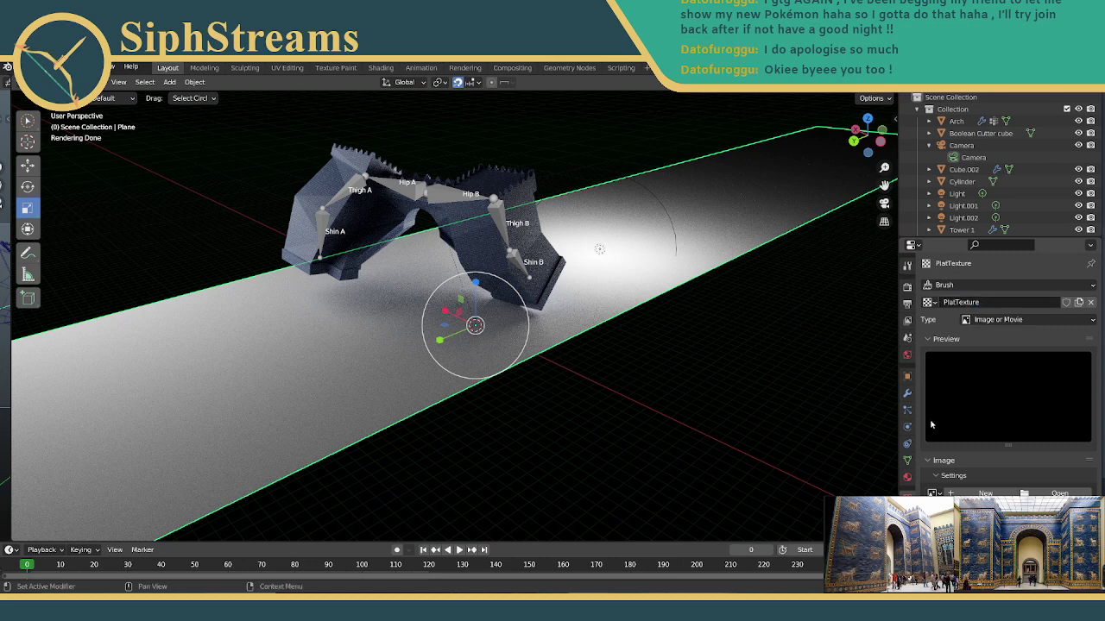
pyautogui.scroll(-1, 945, 432)
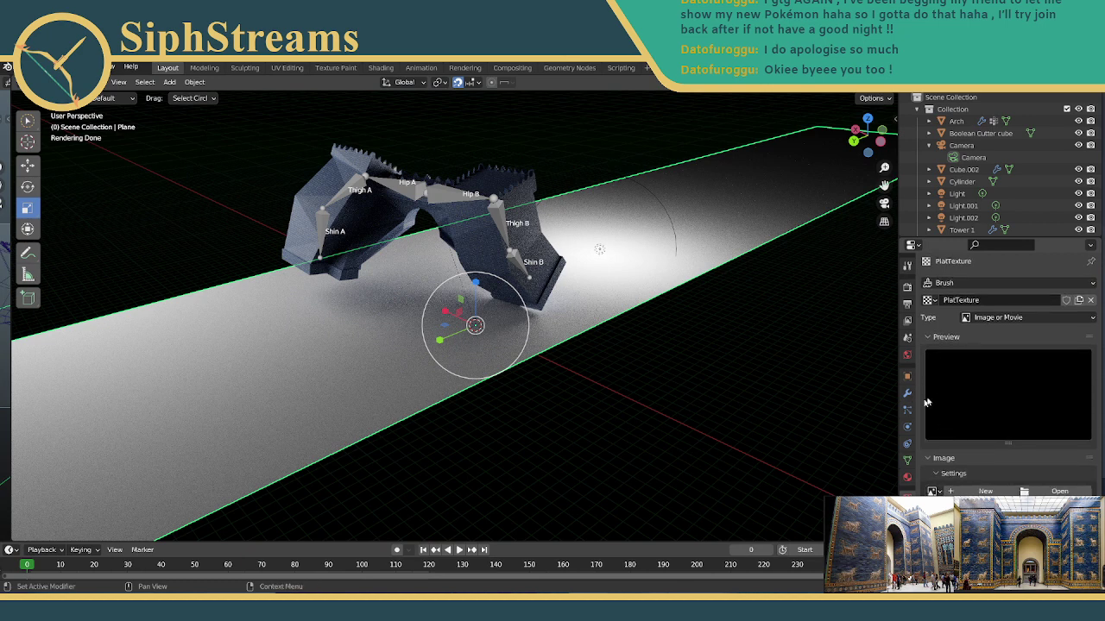
pyautogui.click(907, 476)
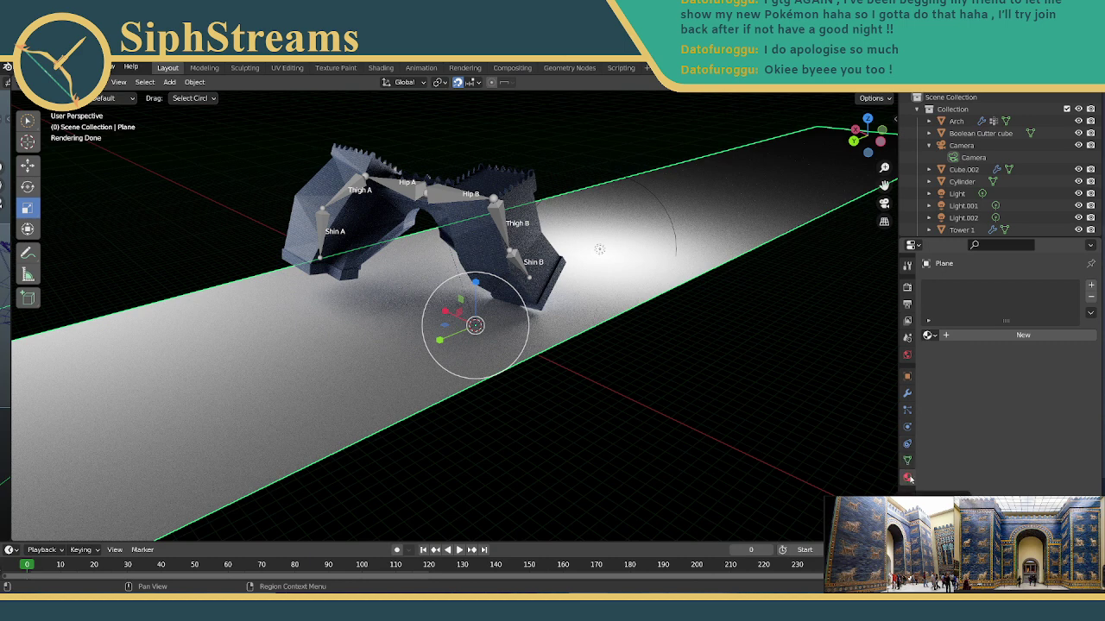
# Add a new material PlatMat.002 to the ground plane.
pyautogui.click(929, 335)
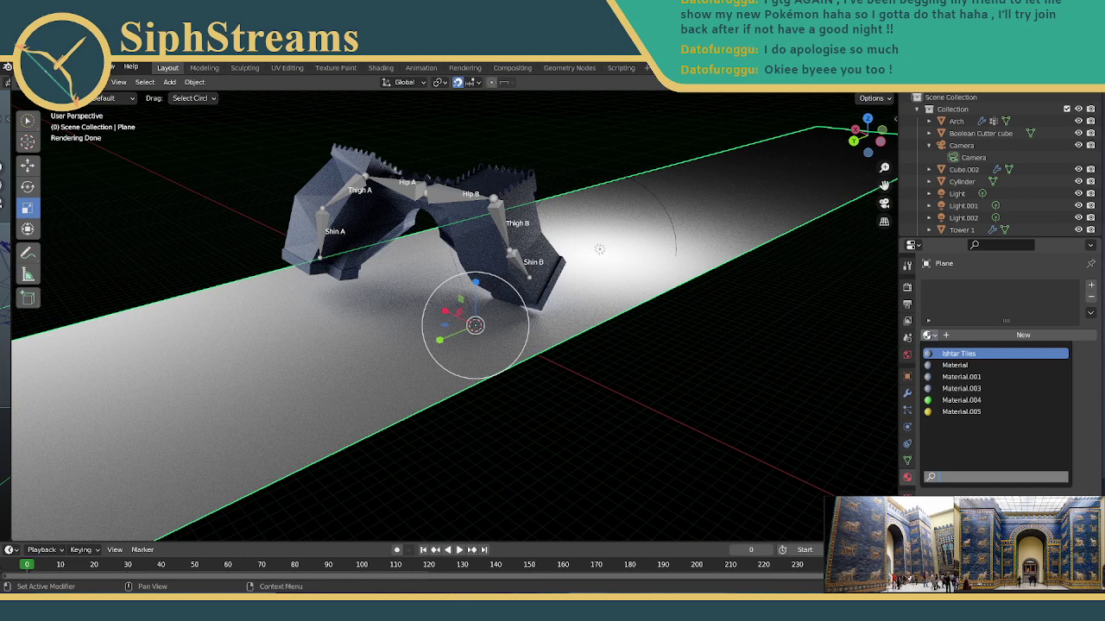
pyautogui.click(1023, 335)
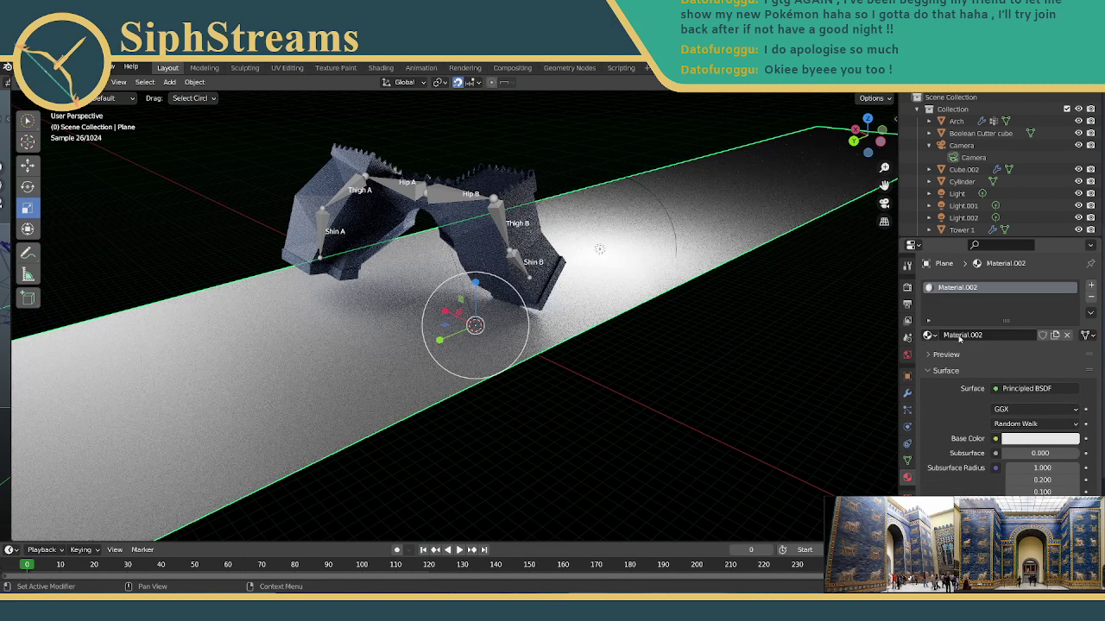
pyautogui.write('P')
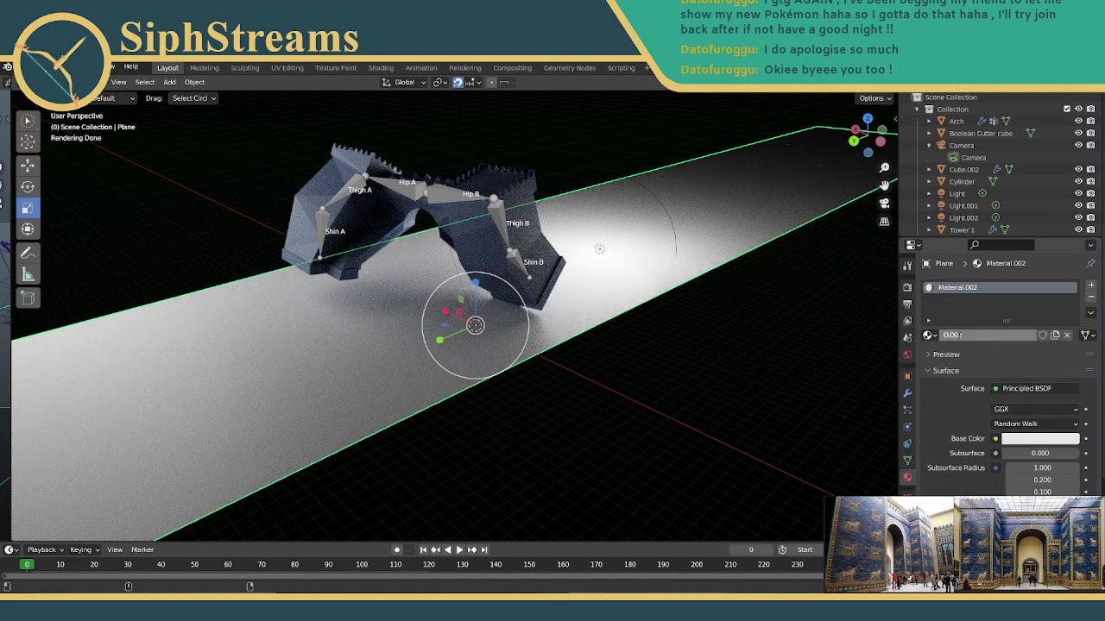
pyautogui.write('latform')
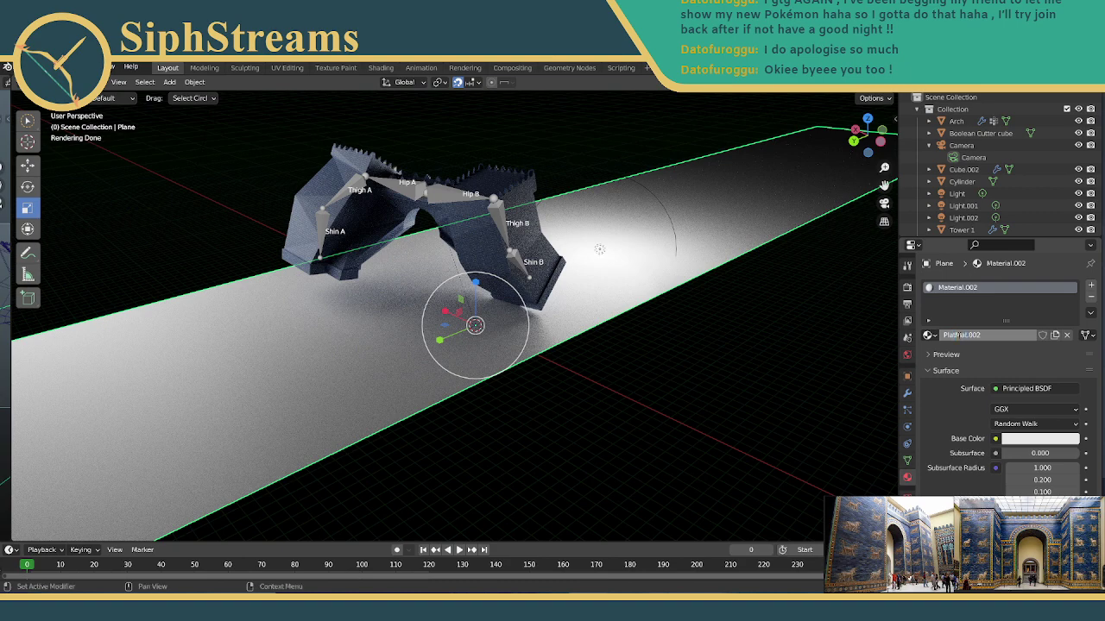
pyautogui.press('Return')
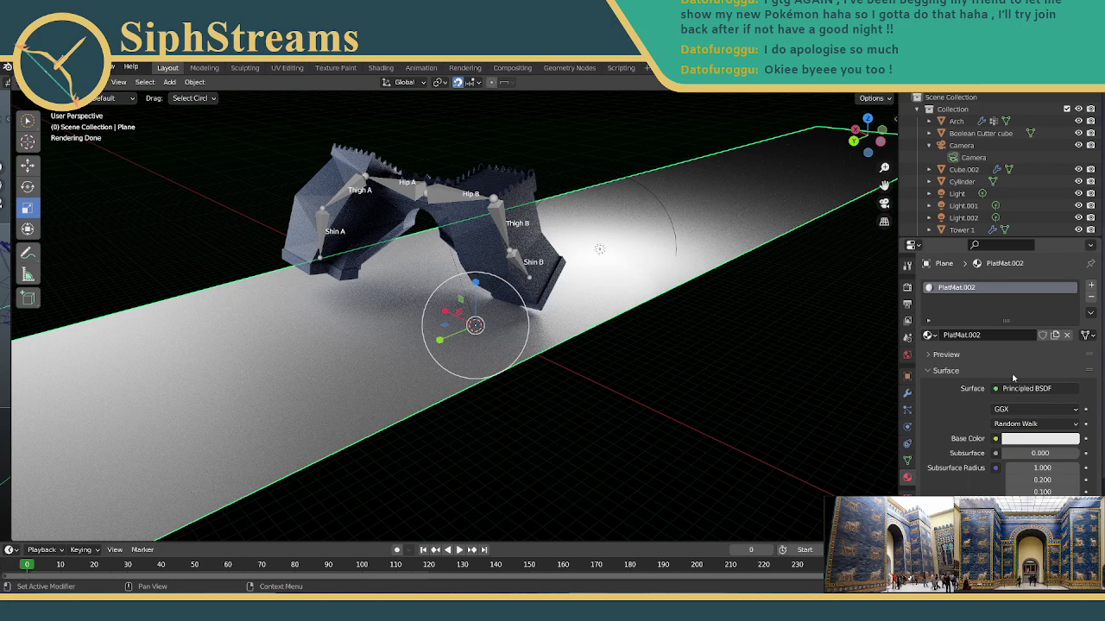
# Set the floor material's Base Color to orange.
pyautogui.click(995, 438)
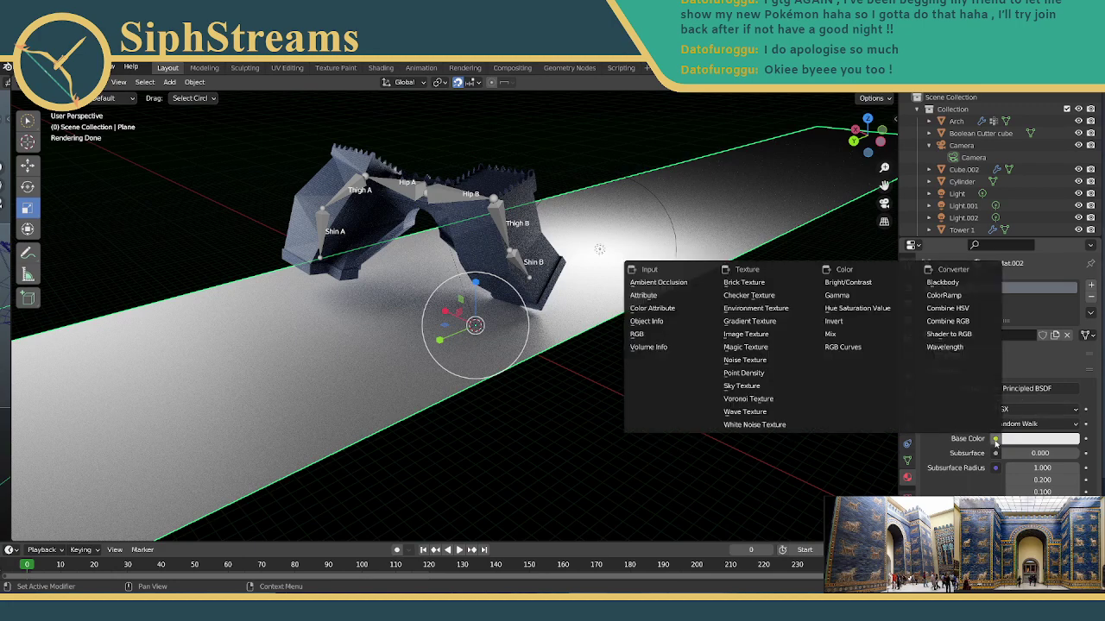
pyautogui.click(1027, 440)
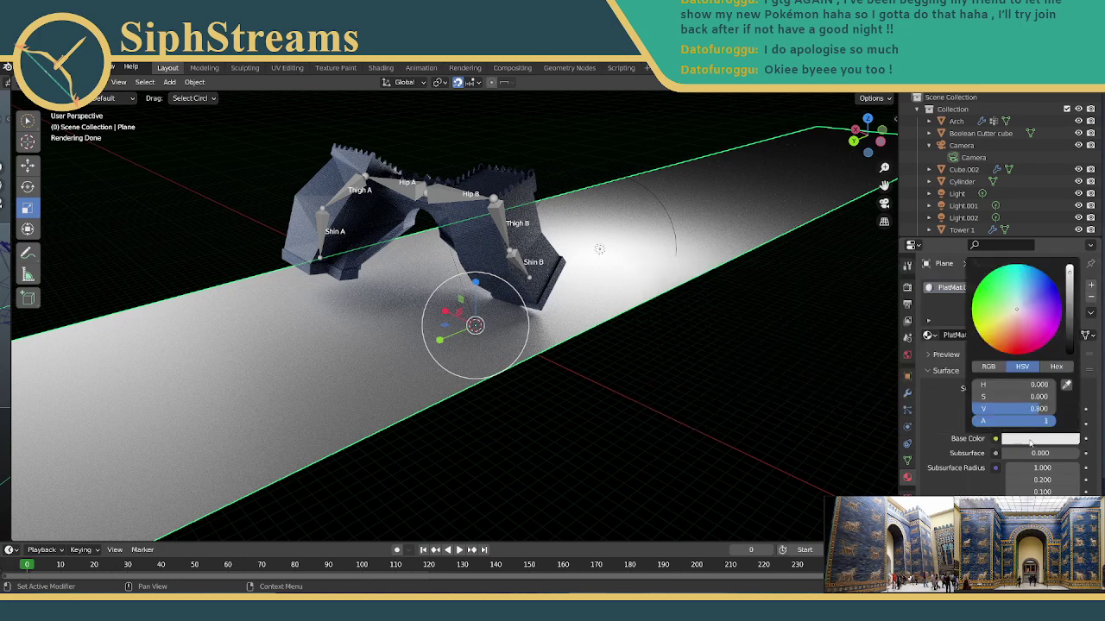
pyautogui.click(1002, 349)
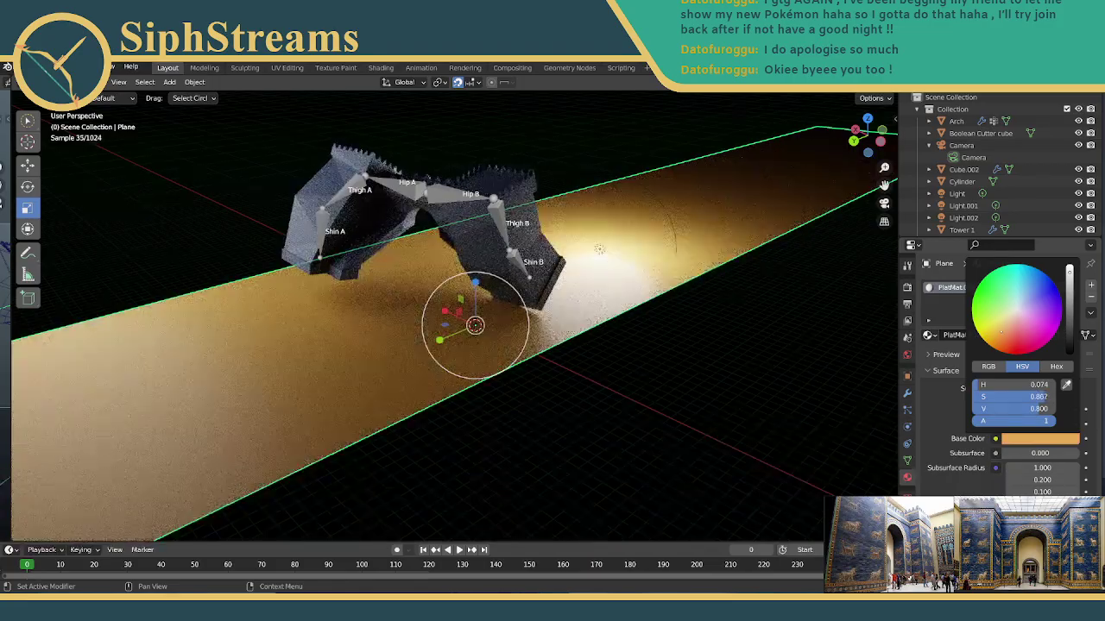
# Shift the base colour to golden yellow (HSV 0.082, 0.864, 0.800) and scroll to Roughness.
pyautogui.moveTo(1001, 330); pyautogui.dragTo(1000, 331)
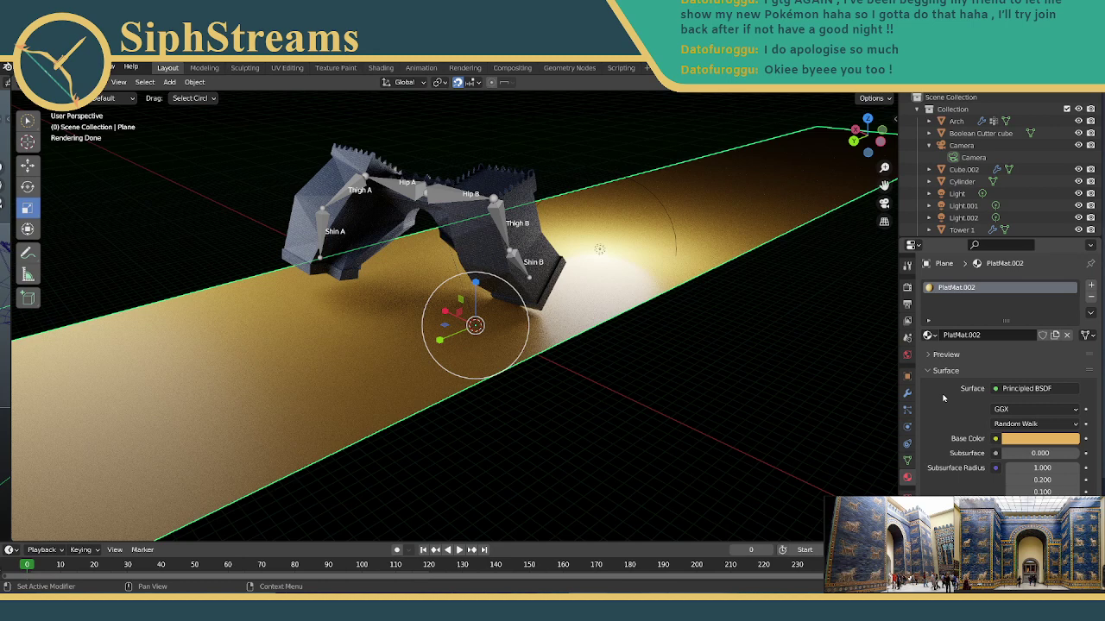
pyautogui.scroll(-3, 999, 473)
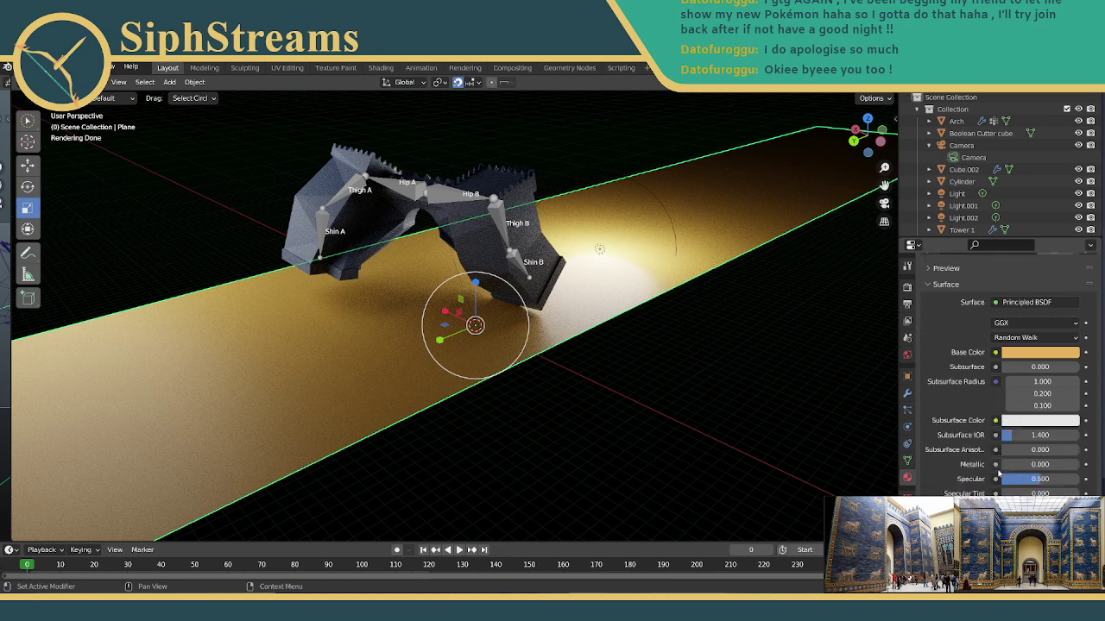
pyautogui.scroll(-1, 999, 473)
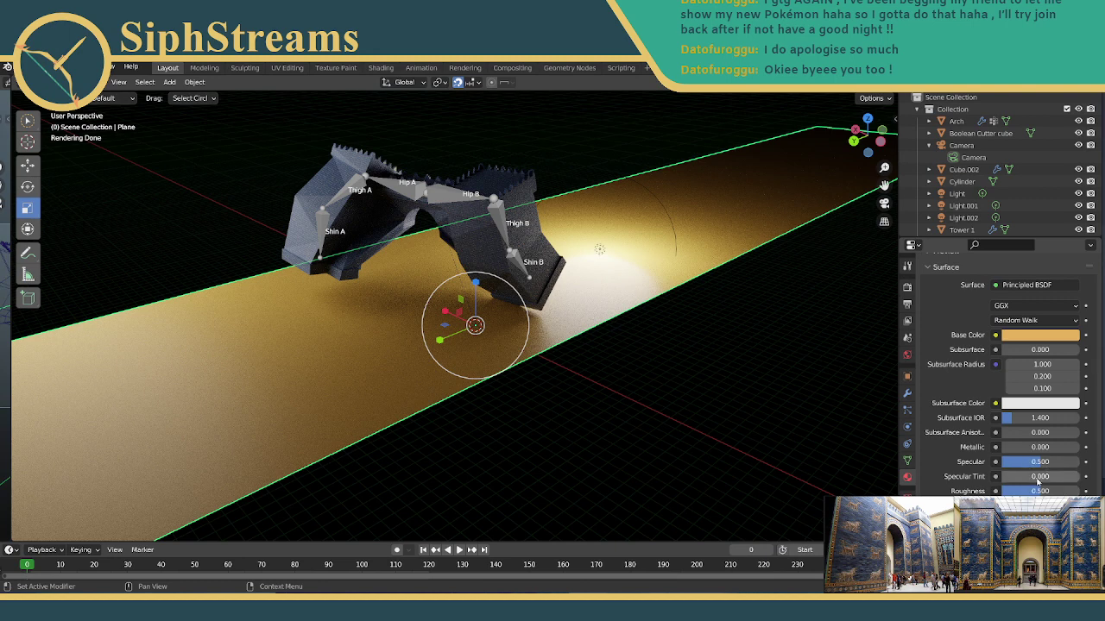
# Try floor Roughness values 1, 5 and 1, then undo a Specular change to 50.
pyautogui.moveTo(1032, 489); pyautogui.dragTo(1081, 488)
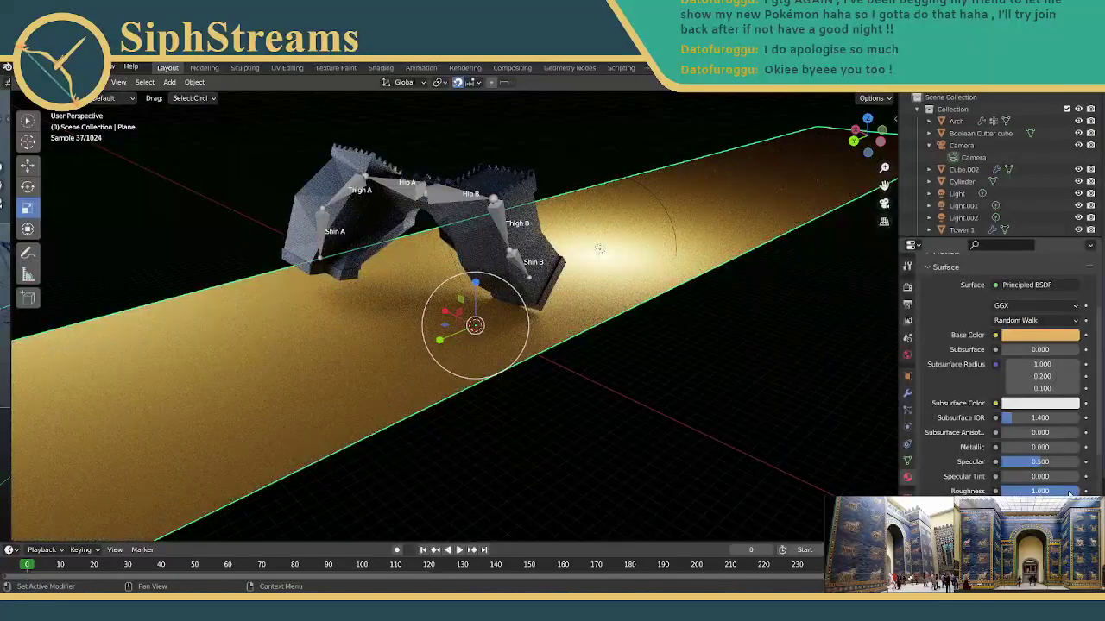
pyautogui.click(1039, 491)
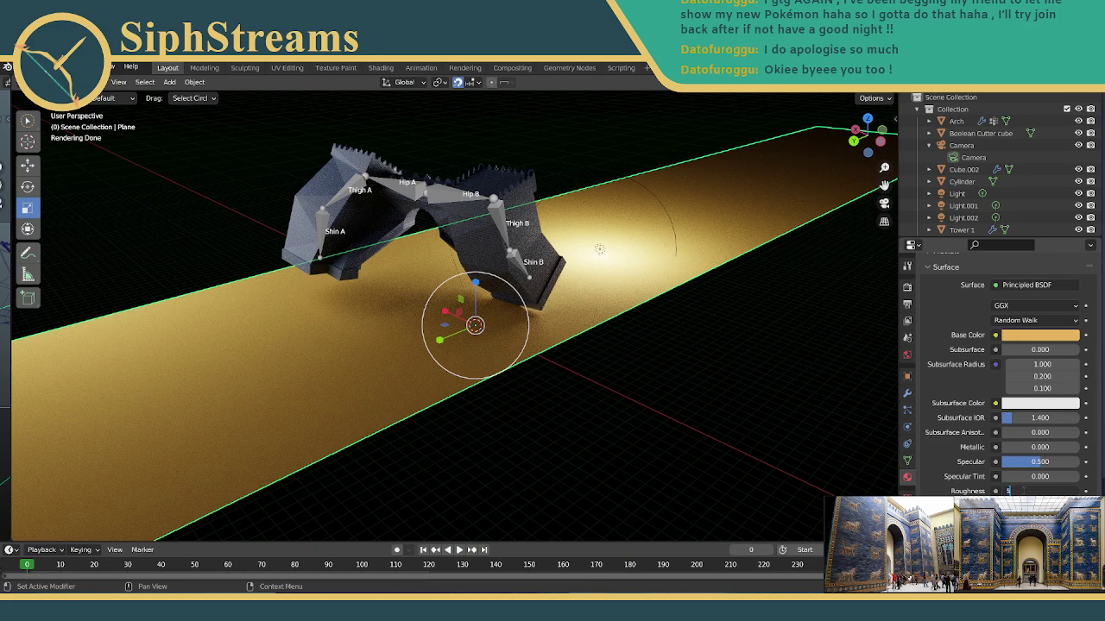
pyautogui.press('Return')
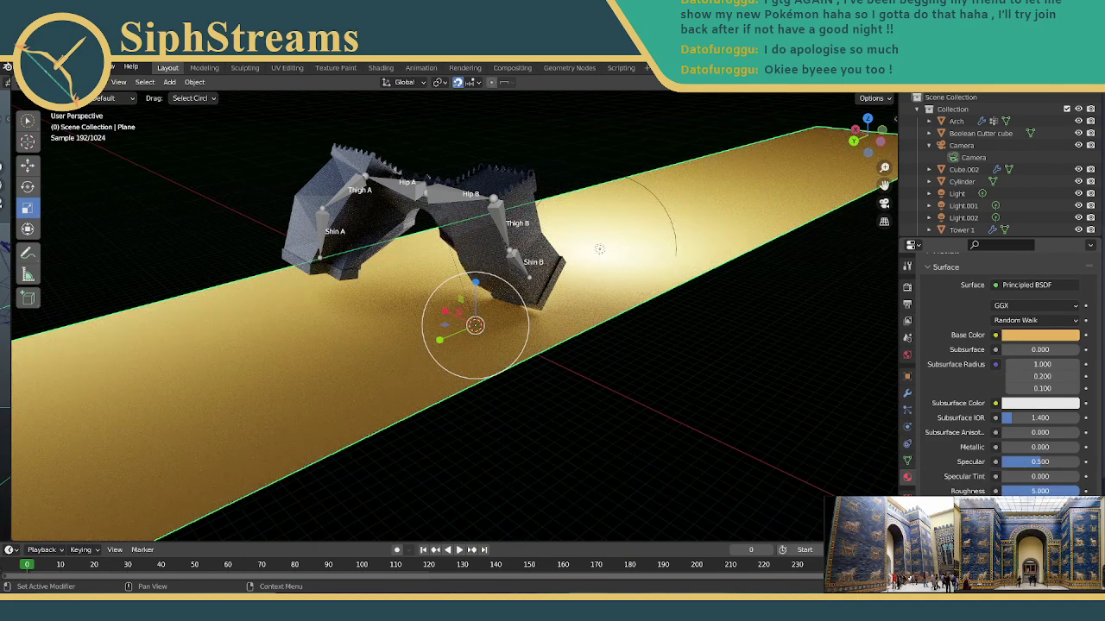
pyautogui.click(1039, 491)
pyautogui.write('2')
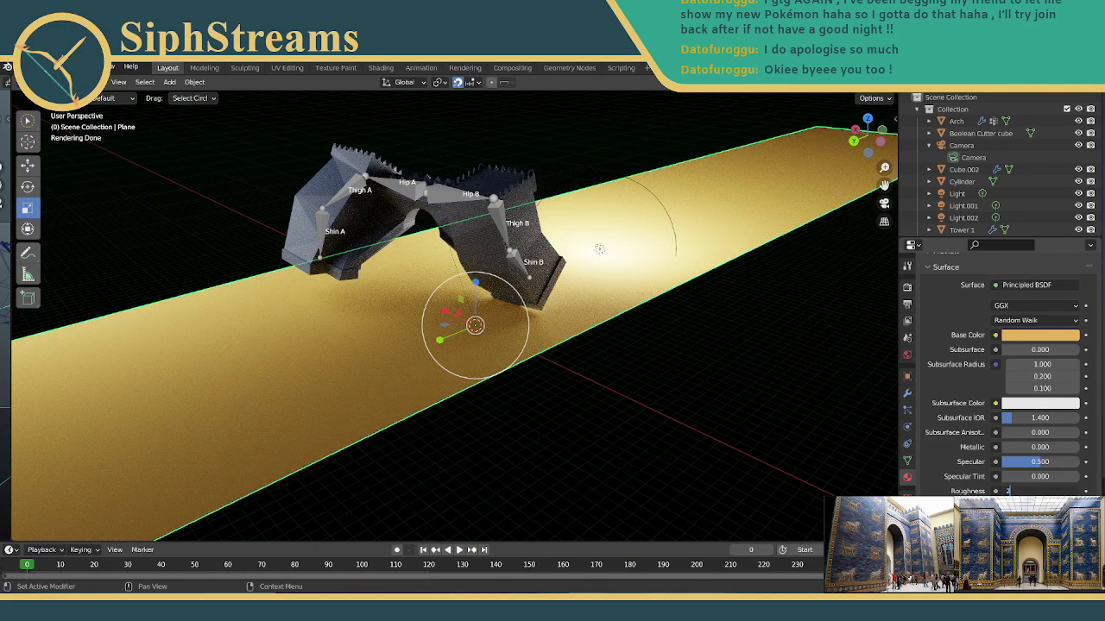
pyautogui.press('Return')
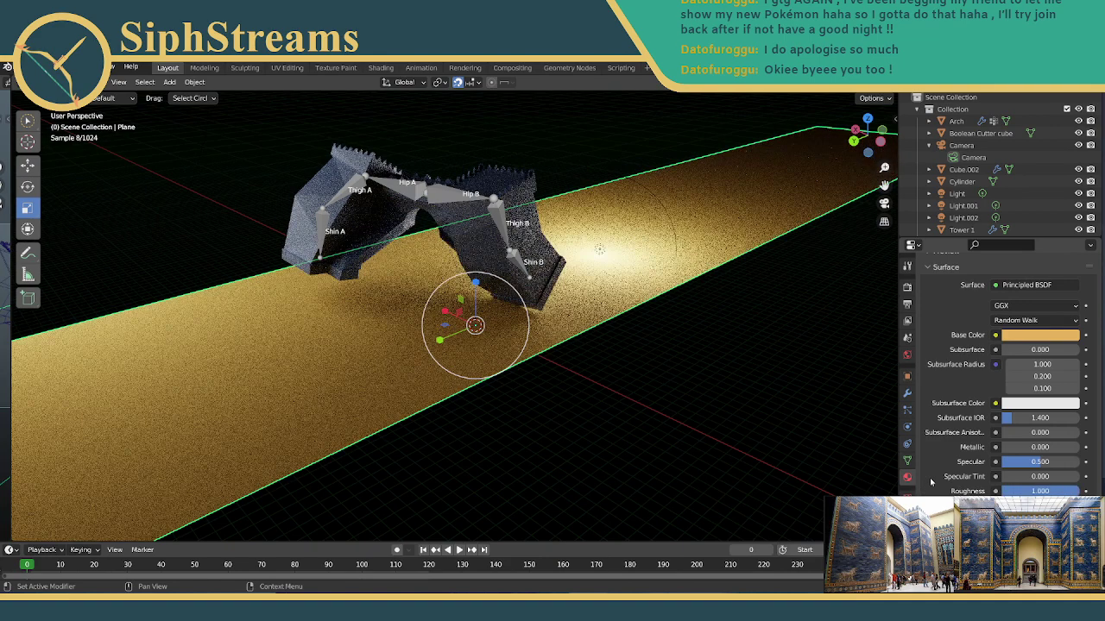
pyautogui.click(1039, 461)
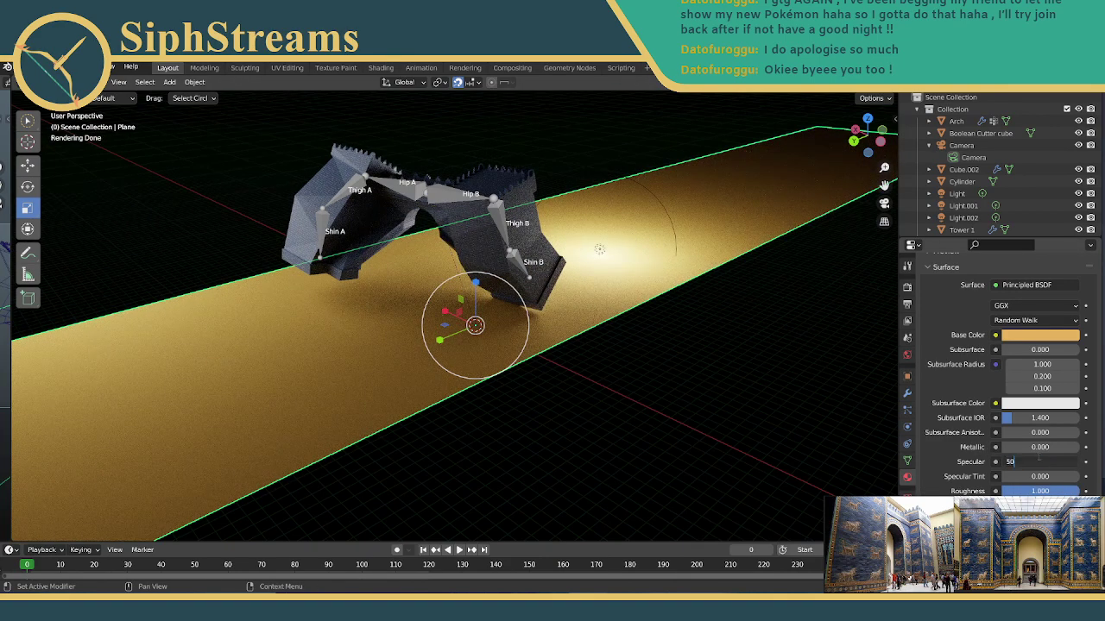
pyautogui.press('Return')
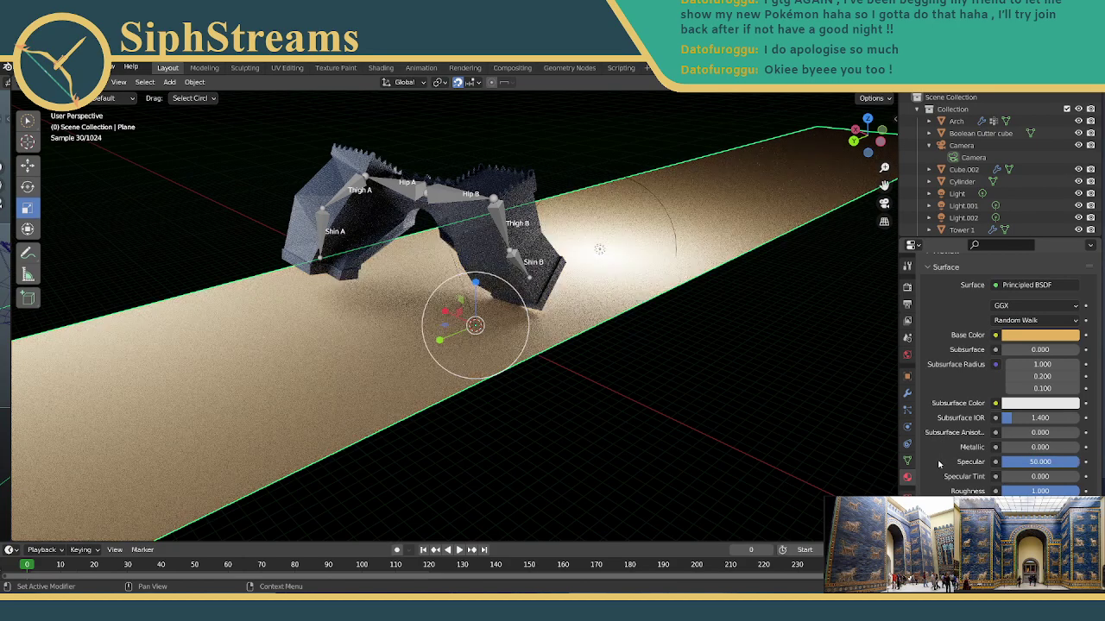
pyautogui.hotkey('ctrl', 'z')
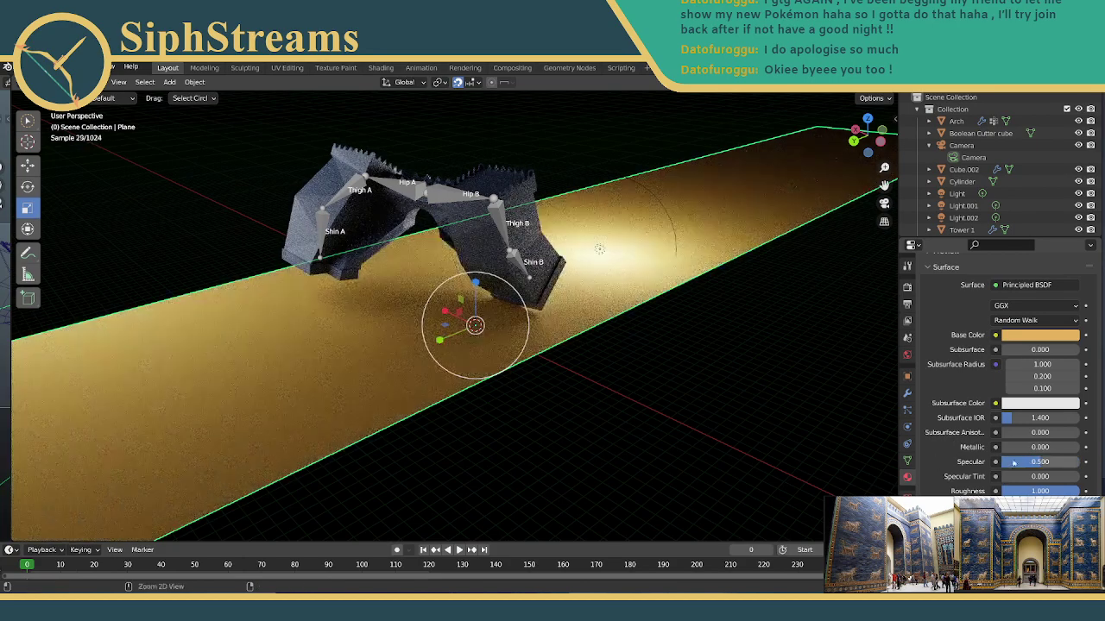
pyautogui.hotkey('ctrl', 'z')
# Set Roughness to 50, then lower it to 25 and 12.5.
pyautogui.click(1034, 490)
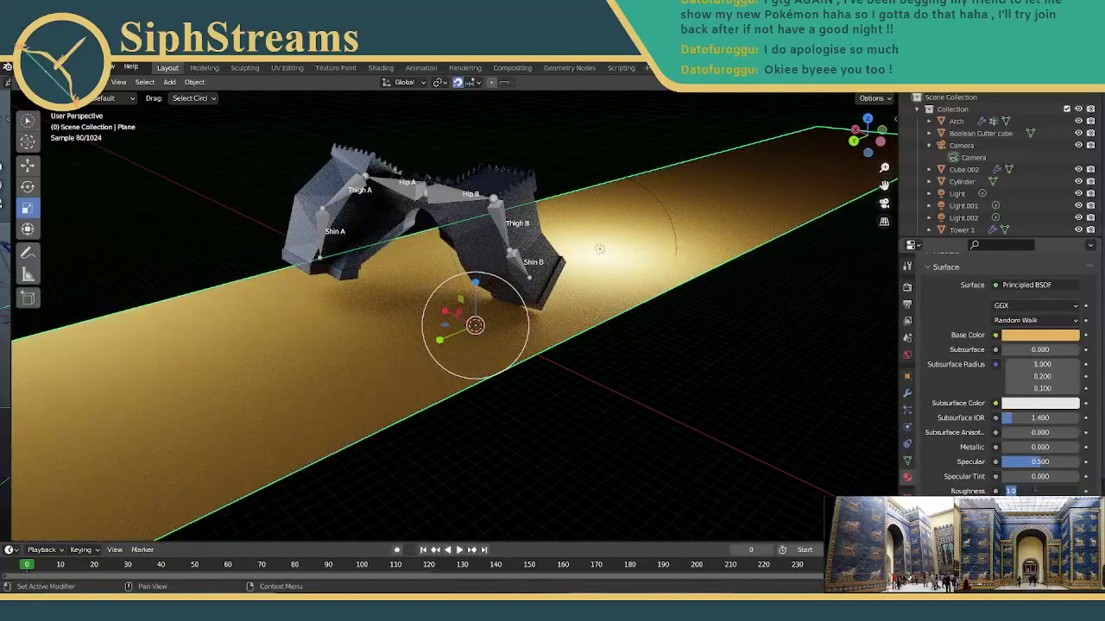
pyautogui.write('50')
pyautogui.press('Return')
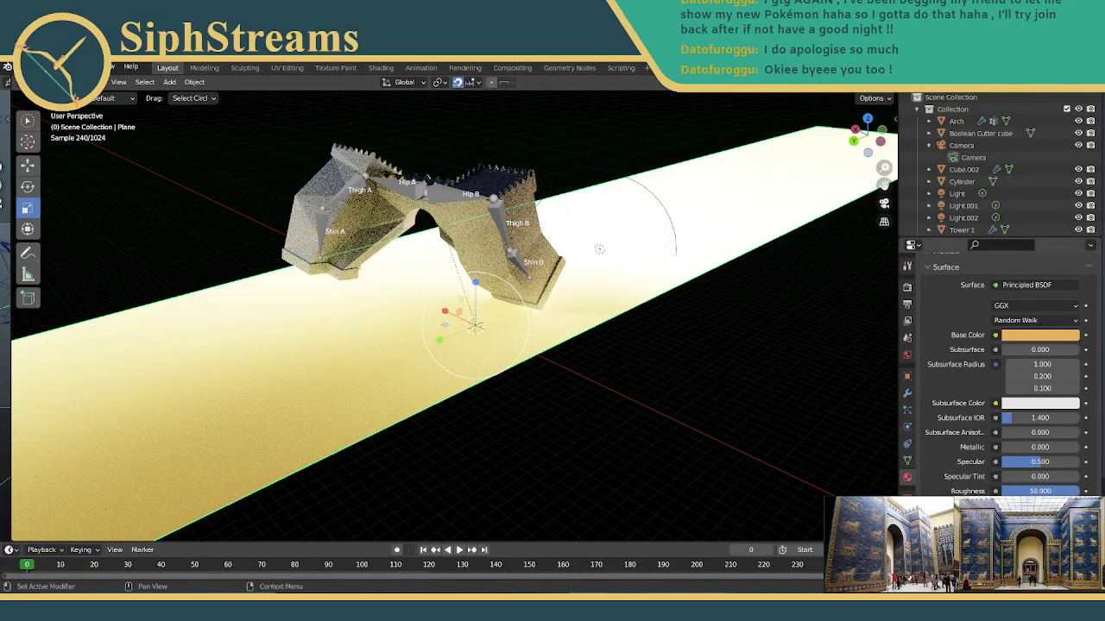
pyautogui.click(1039, 491)
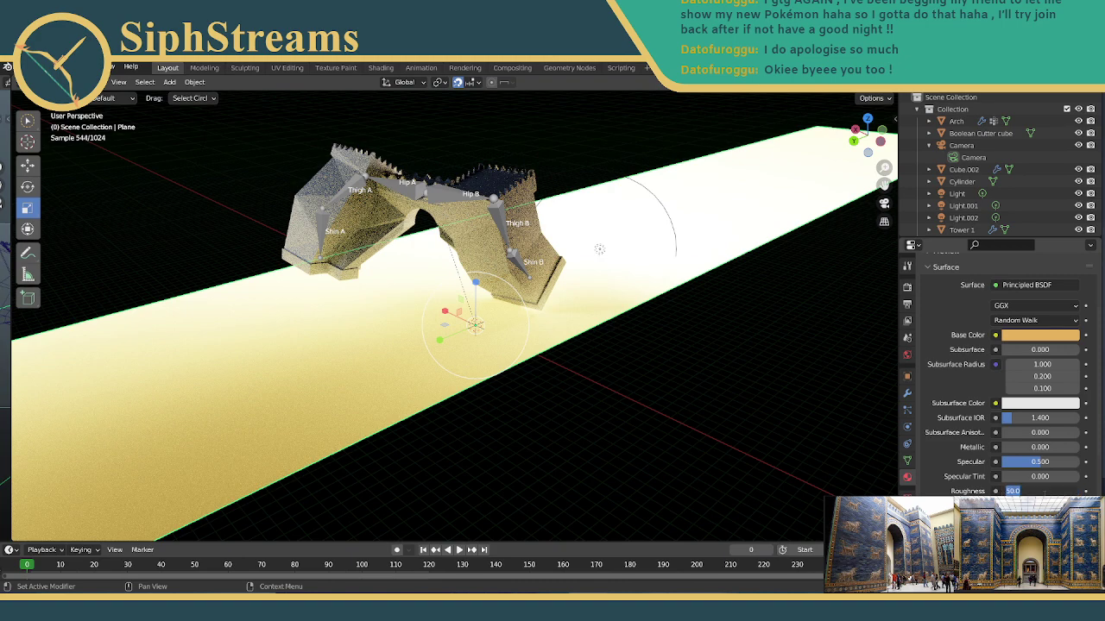
pyautogui.write('25')
pyautogui.press('Return')
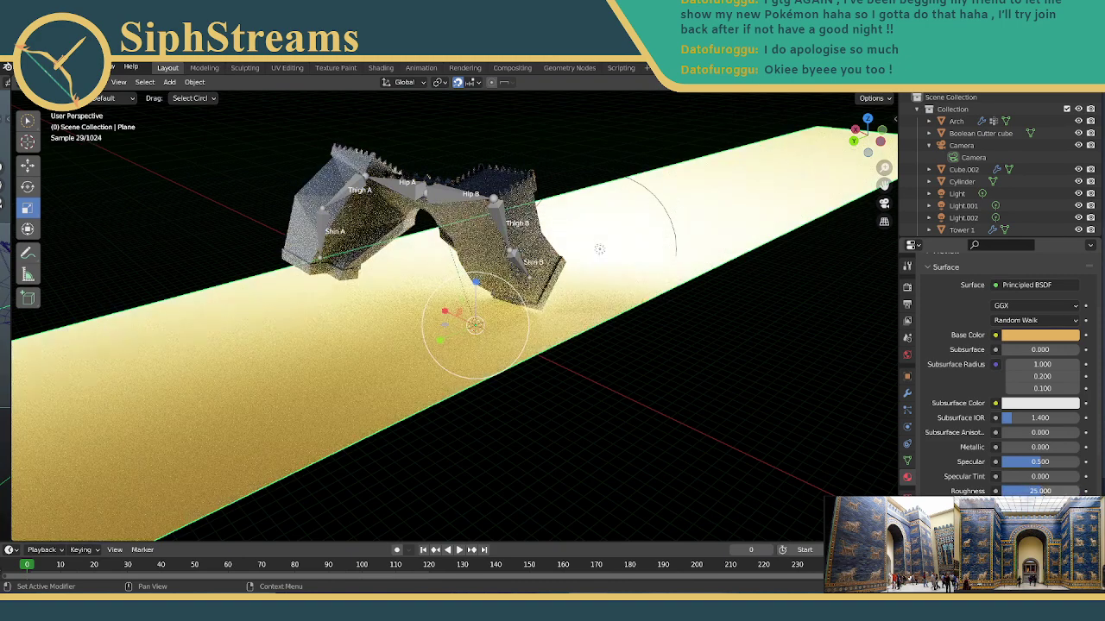
pyautogui.click(1040, 491)
pyautogui.write('12.5')
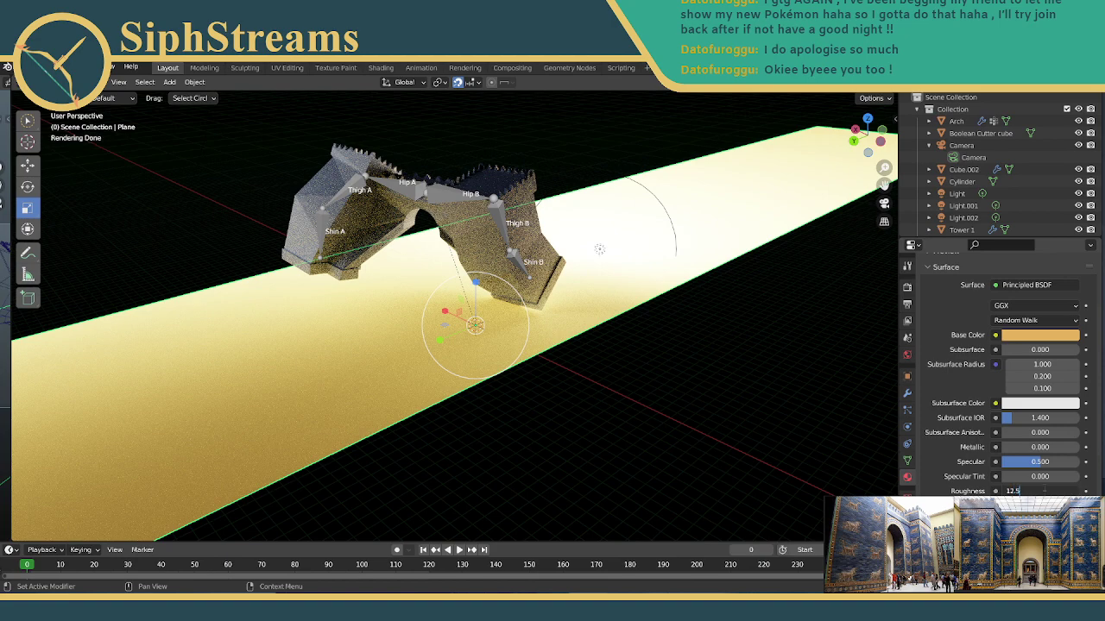
pyautogui.press('Return')
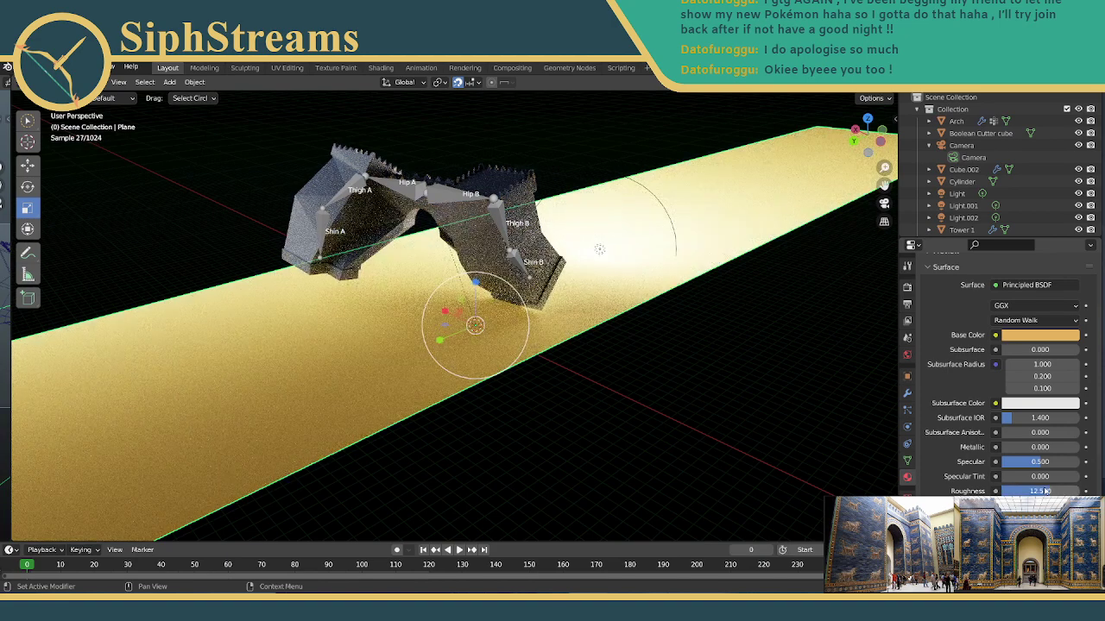
# Halve Roughness to 6.25 and then 3.125, deselect, and orbit to a lower side view.
pyautogui.click(1046, 491)
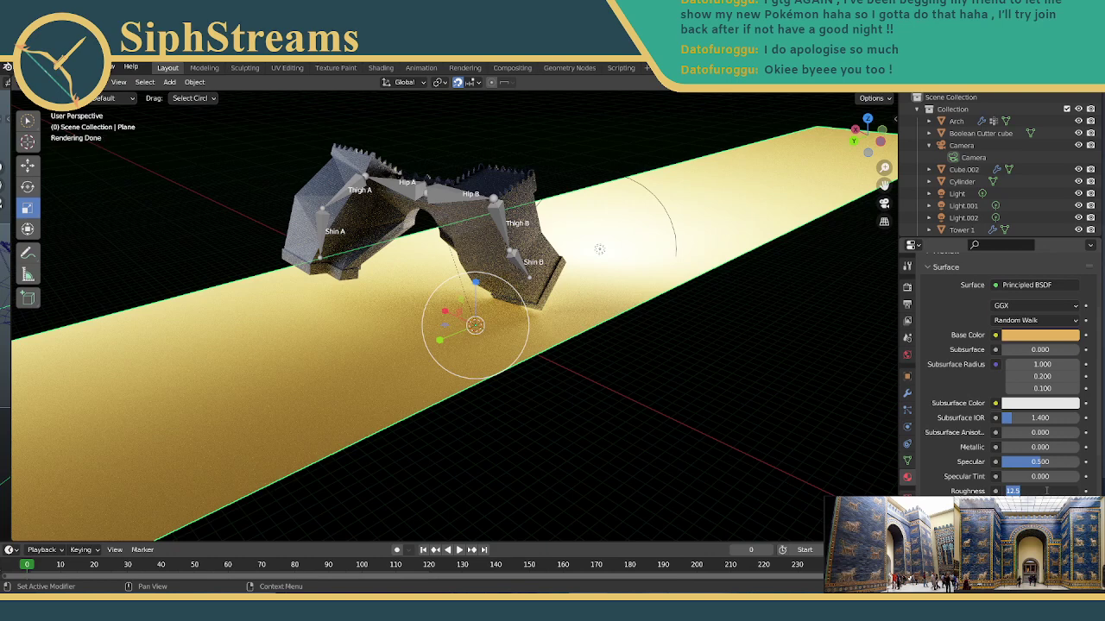
pyautogui.write('0.')
pyautogui.press('Return')
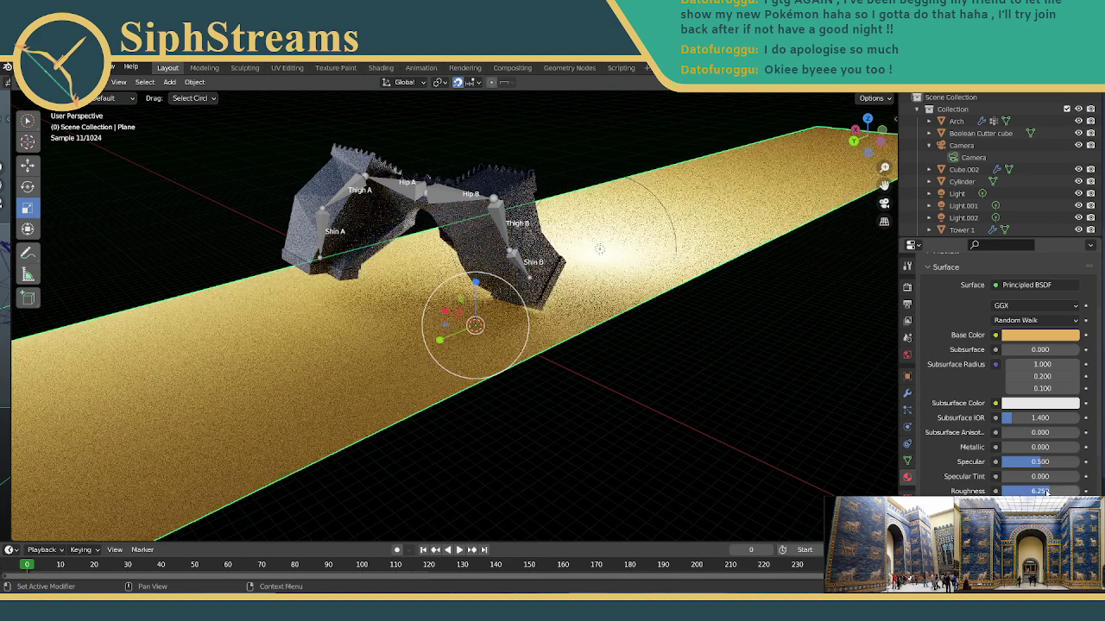
pyautogui.doubleClick(1052, 491)
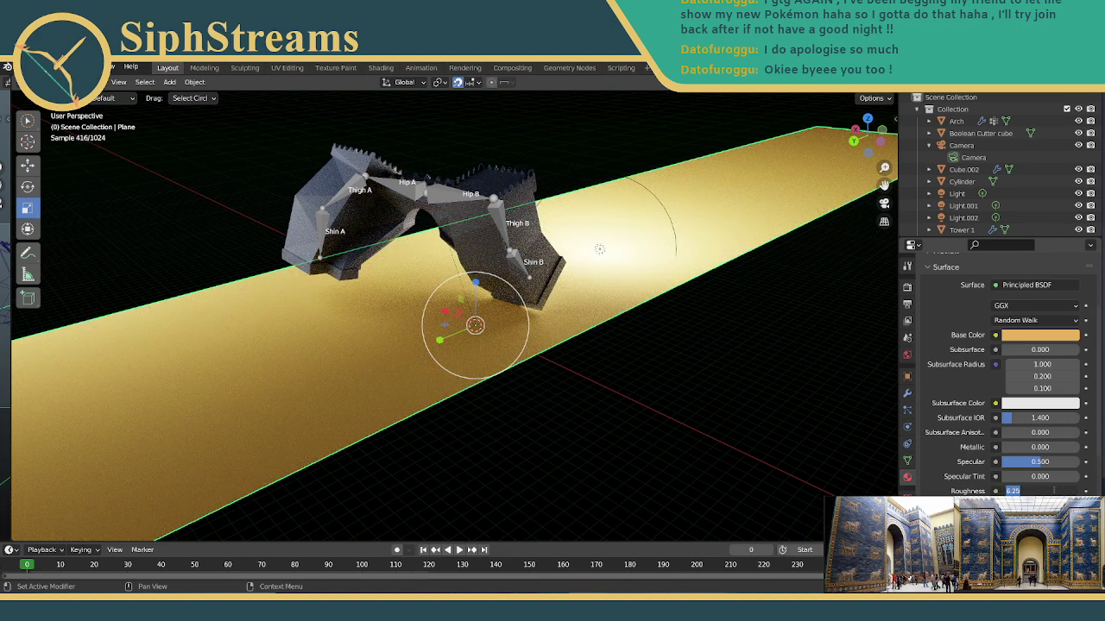
pyautogui.write('0')
pyautogui.press('Return')
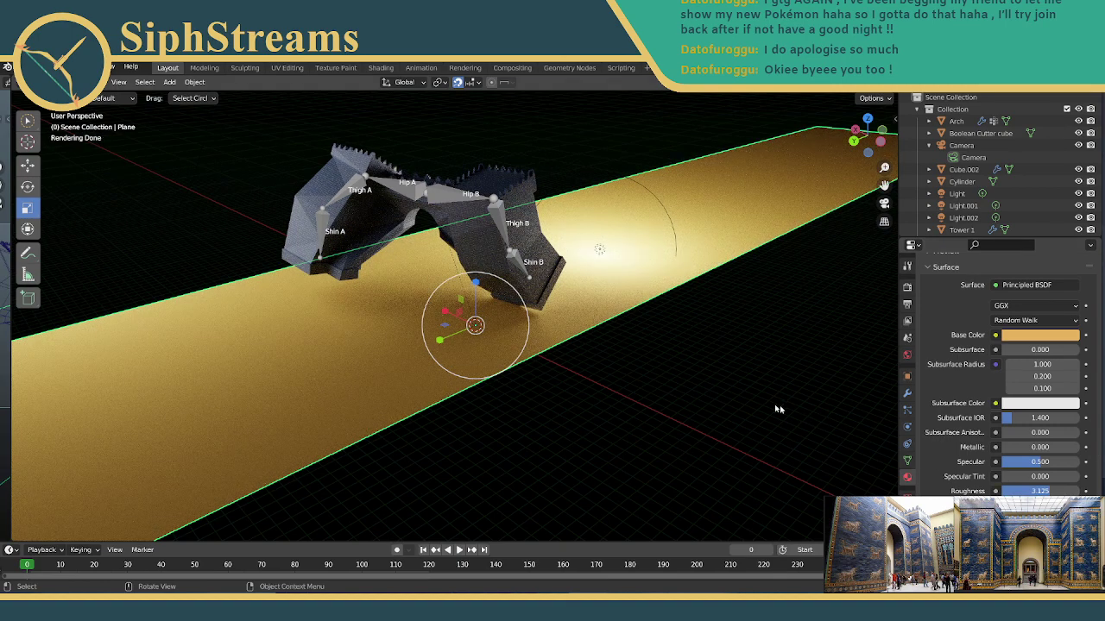
pyautogui.click(635, 376)
pyautogui.moveTo(497, 361)
pyautogui.mouseDown(button='middle')
pyautogui.moveTo(500, 328)
pyautogui.moveTo(509, 362)
pyautogui.mouseUp(button='middle')
# Play the gate animation, stop it at frame 47, and orbit around the towers.
pyautogui.click(459, 550)
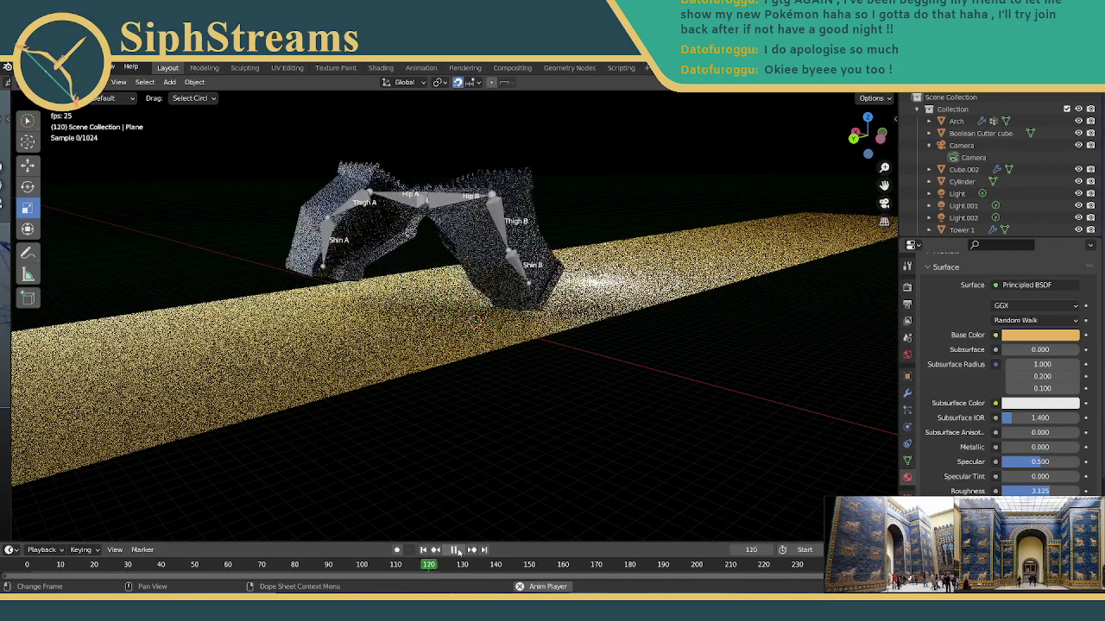
pyautogui.click(454, 550)
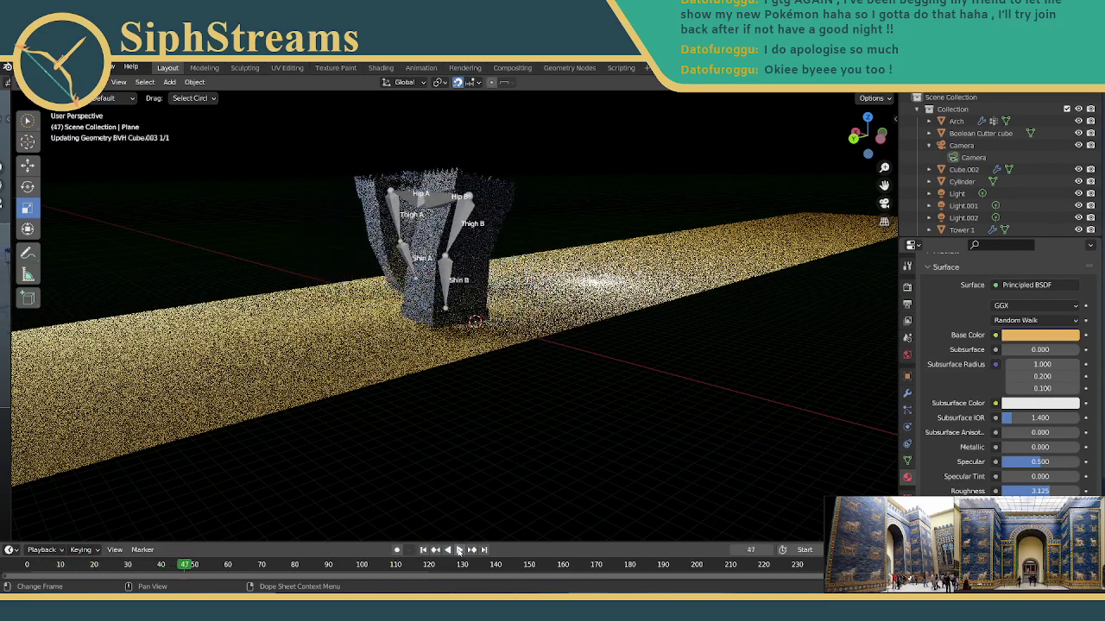
pyautogui.moveTo(626, 462); pyautogui.dragTo(600, 500, button='middle')
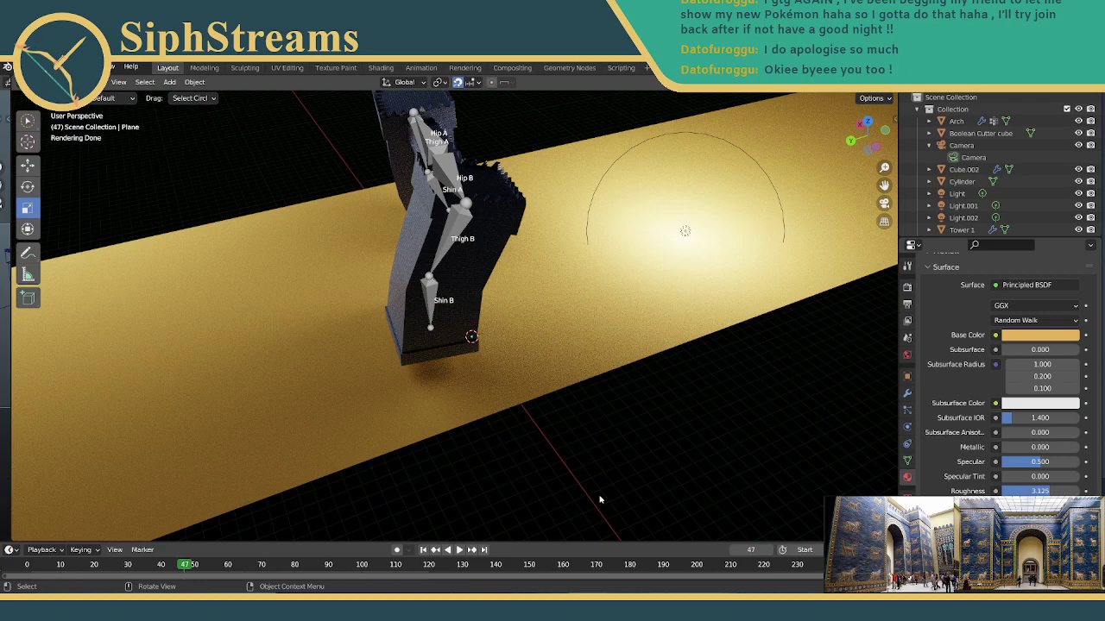
pyautogui.moveTo(600, 499); pyautogui.dragTo(575, 382, button='middle')
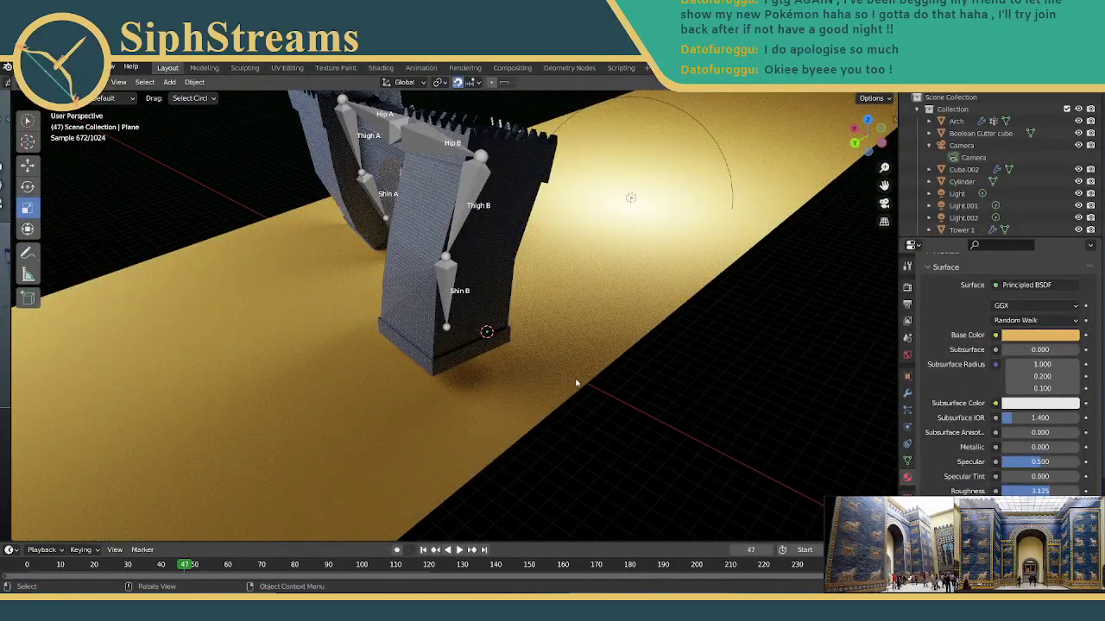
pyautogui.moveTo(580, 381); pyautogui.dragTo(571, 372, button='middle')
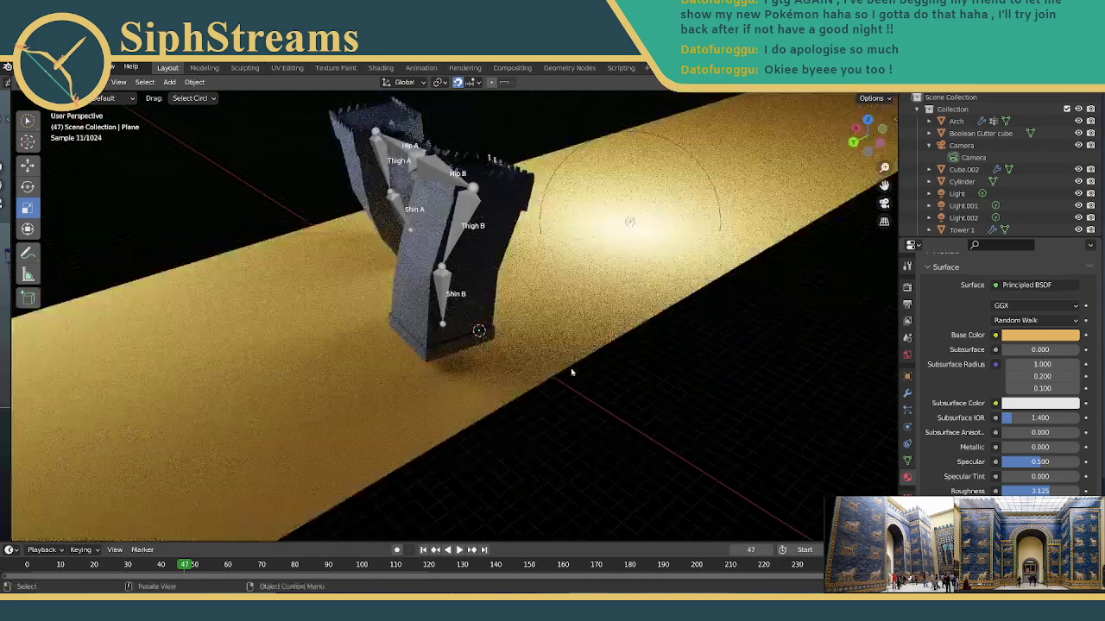
# Save IshtarGate.blend and select the golden ground plane.
pyautogui.hotkey('ctrl', 's')
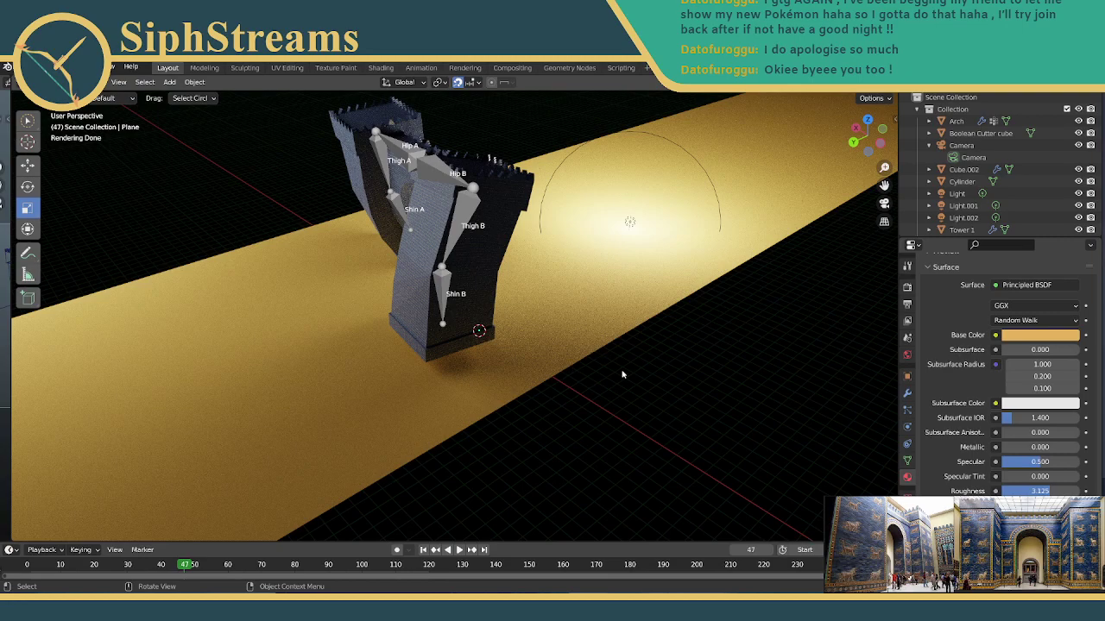
pyautogui.moveTo(625, 370); pyautogui.dragTo(647, 354, button='middle')
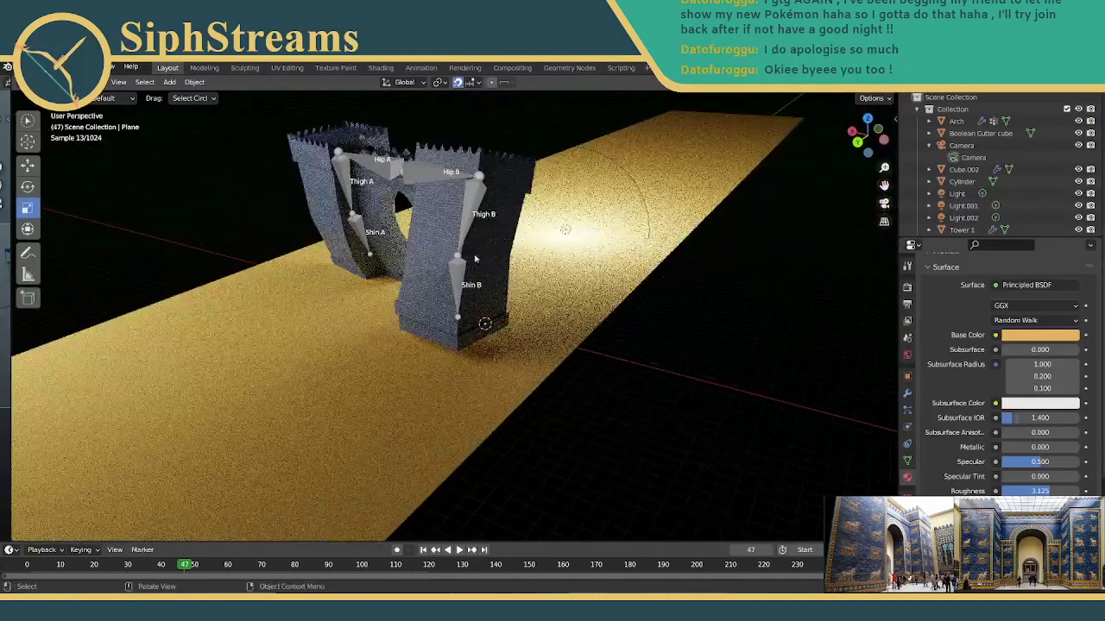
pyautogui.click(357, 397)
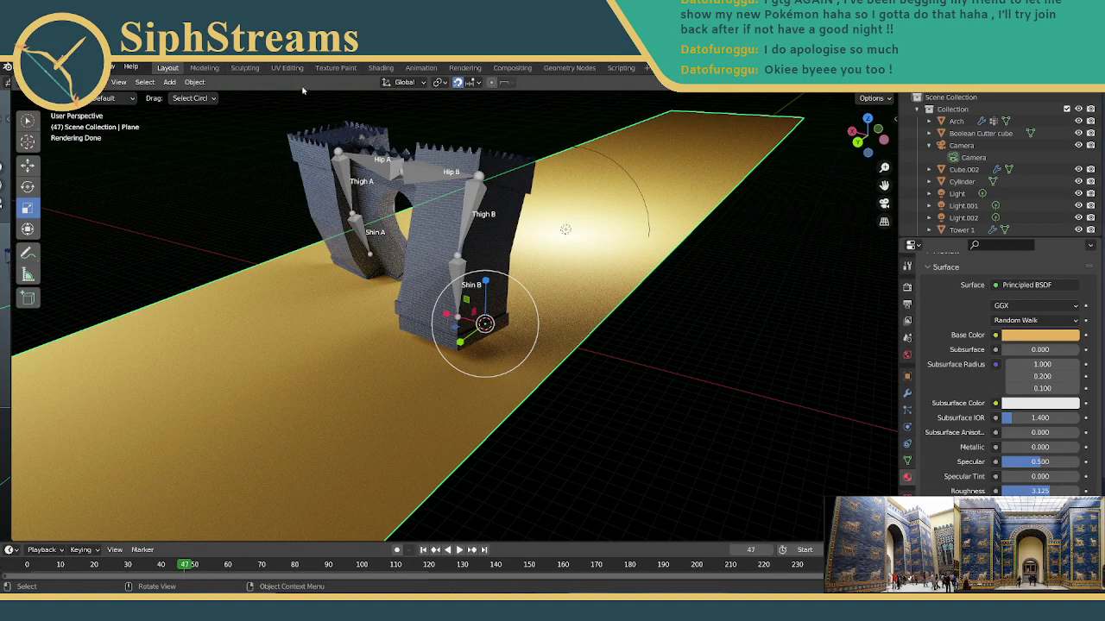
# Switch to Texture Paint, try a stroke on the magenta untextured plane, and browse brushes.
pyautogui.click(335, 68)
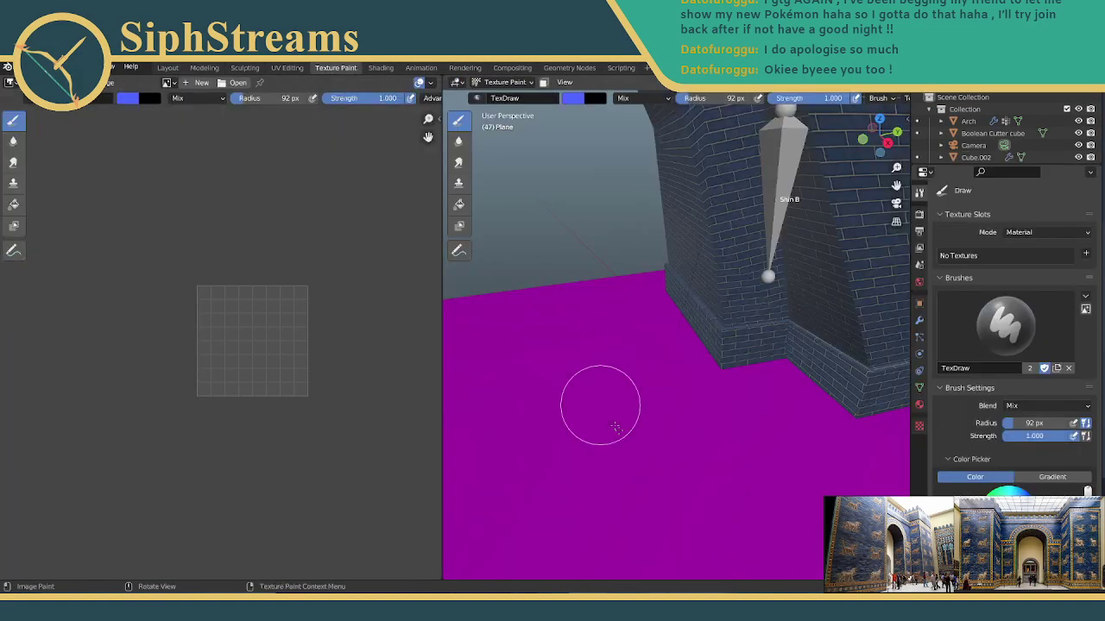
pyautogui.moveTo(621, 437); pyautogui.dragTo(622, 436, button='middle')
pyautogui.scroll(-6, 622, 436)
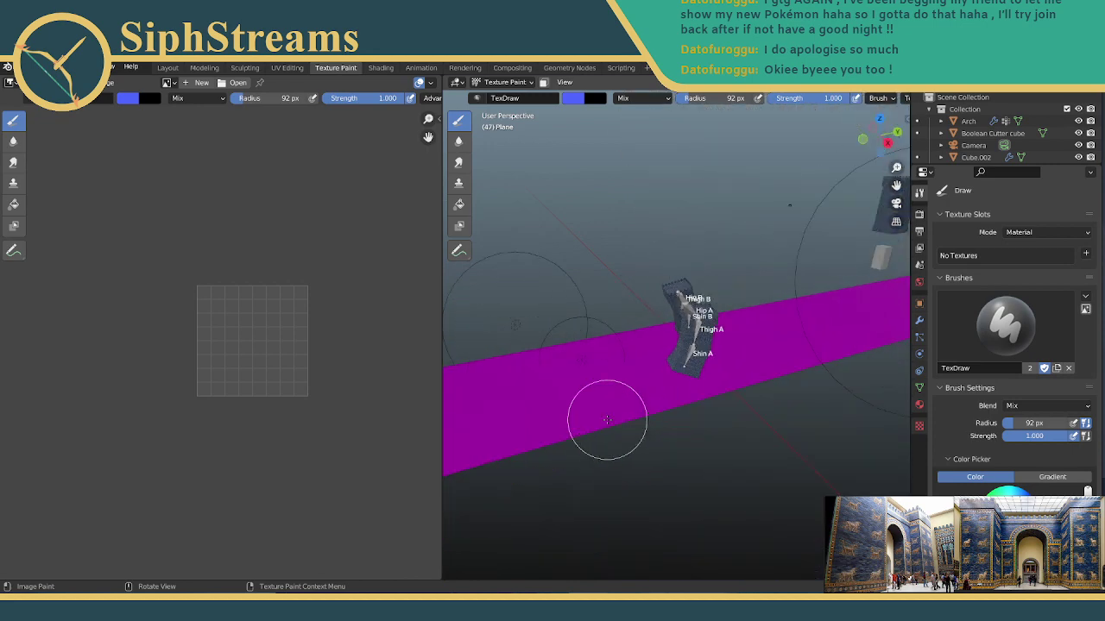
pyautogui.click(607, 419)
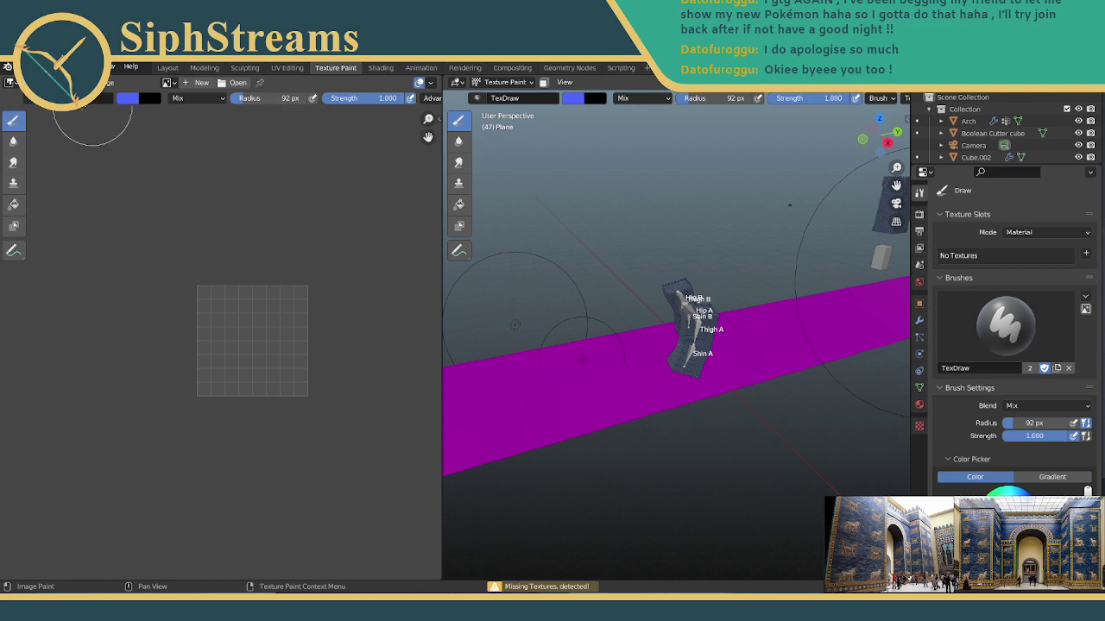
pyautogui.click(100, 97)
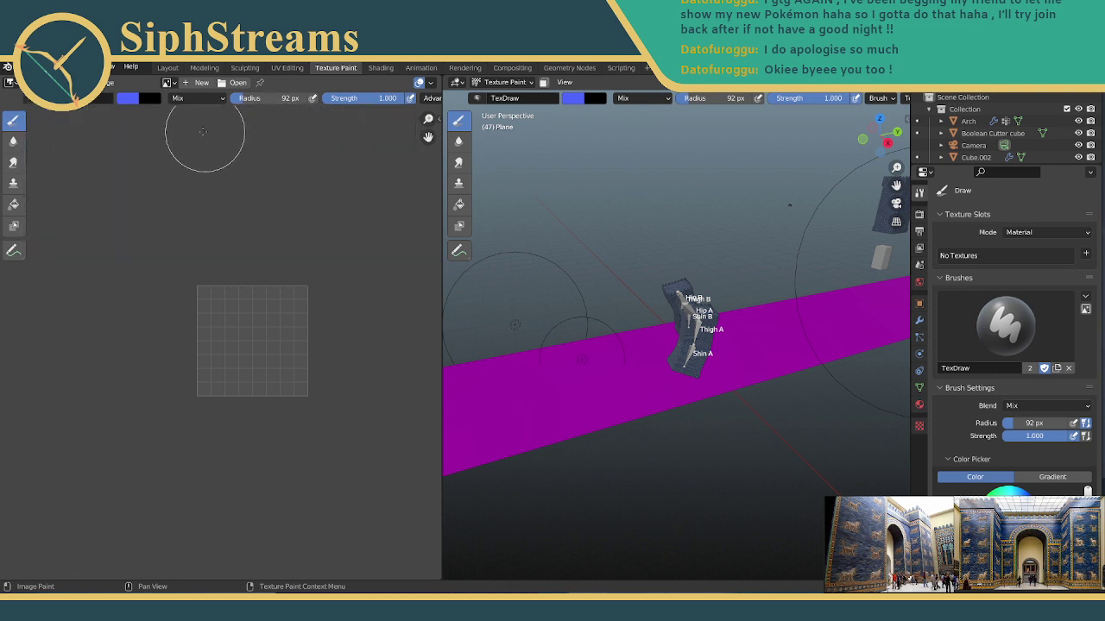
pyautogui.click(235, 82)
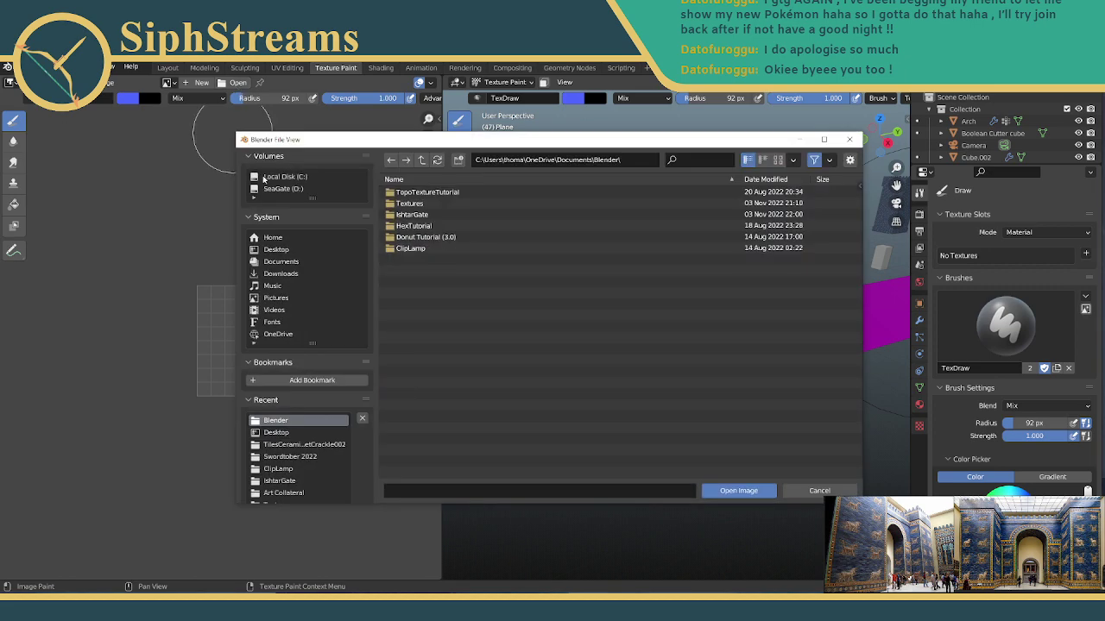
pyautogui.click(411, 214)
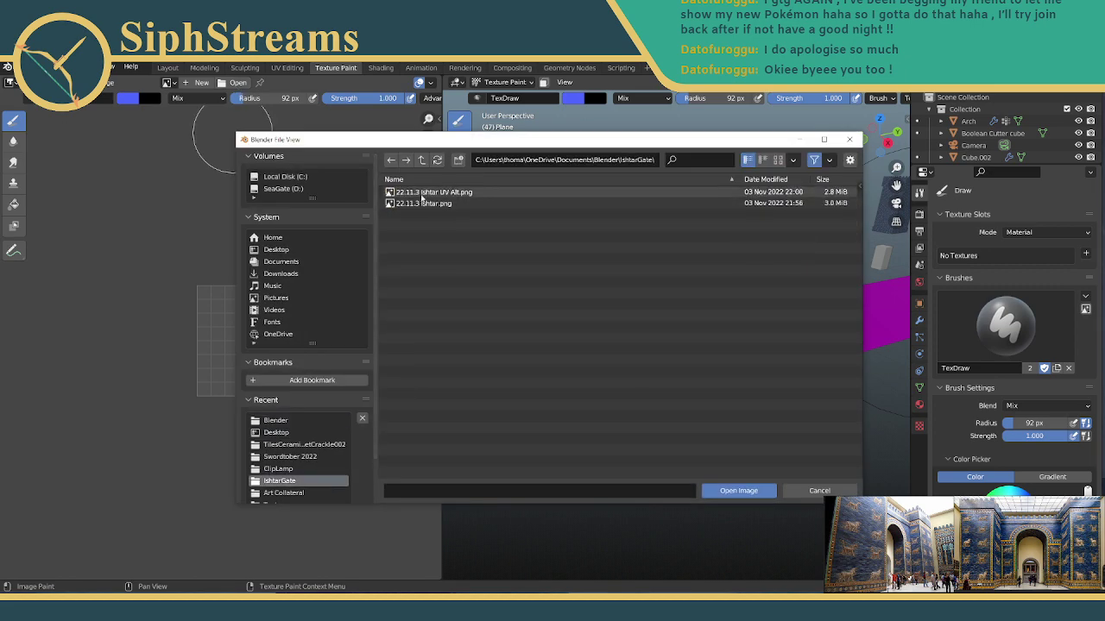
pyautogui.scroll(-3, 333, 438)
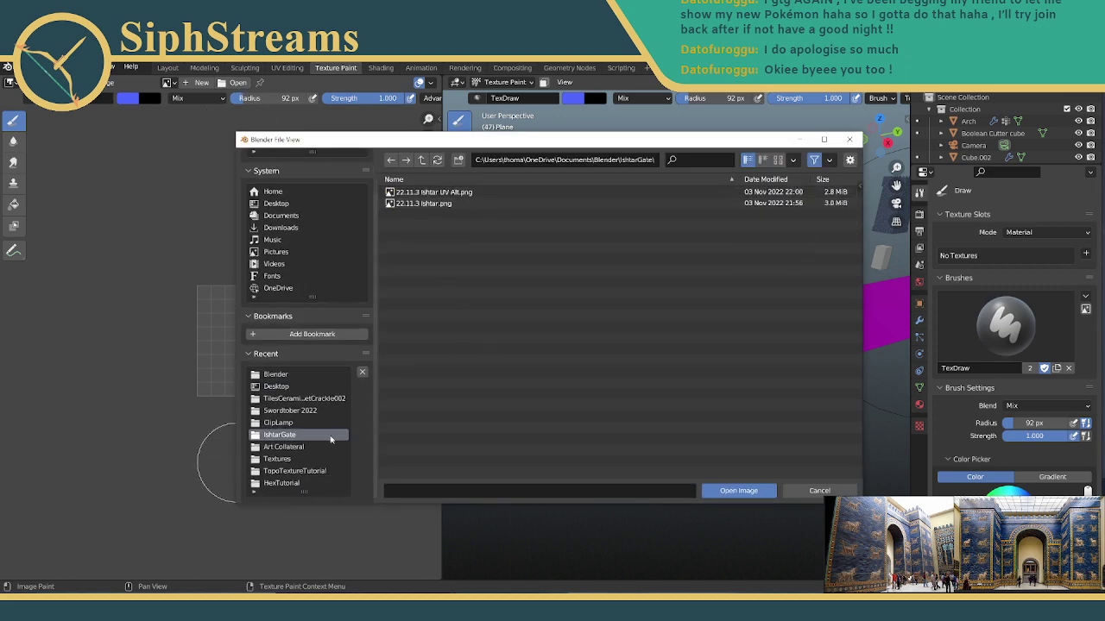
pyautogui.scroll(3, 333, 439)
pyautogui.click(819, 490)
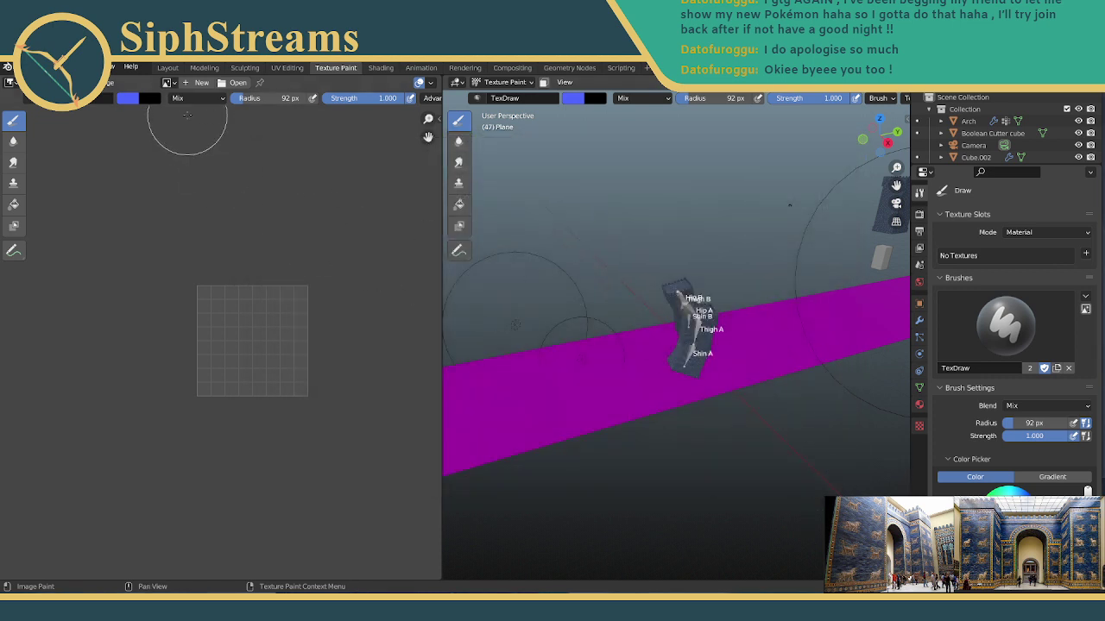
# Select the Fill tool and set its paint colour to a brighter pink.
pyautogui.click(50, 82)
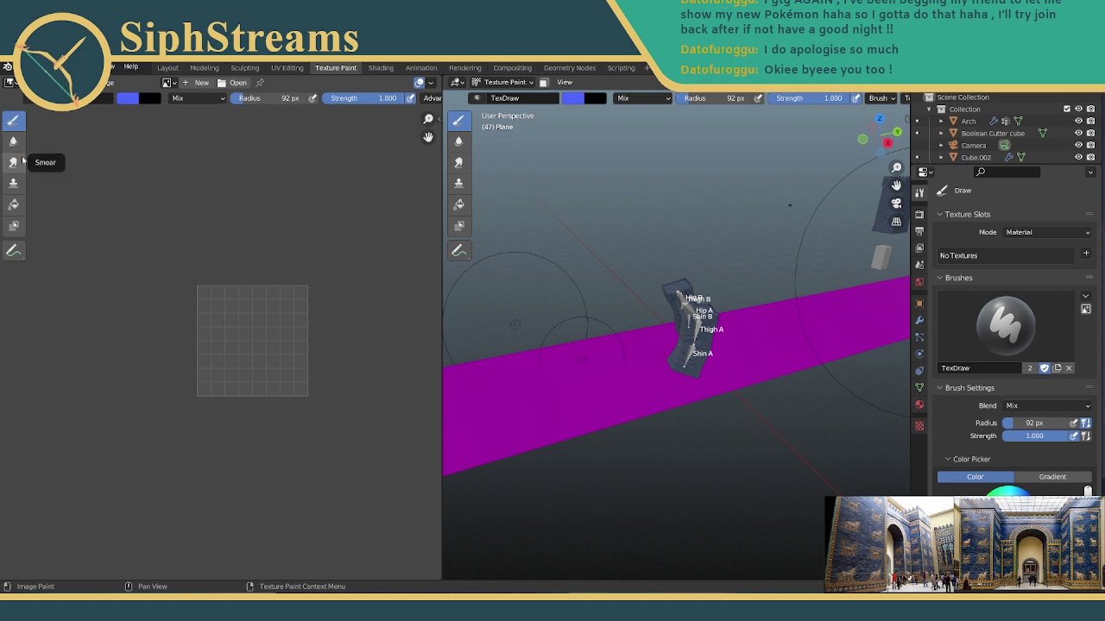
pyautogui.click(14, 205)
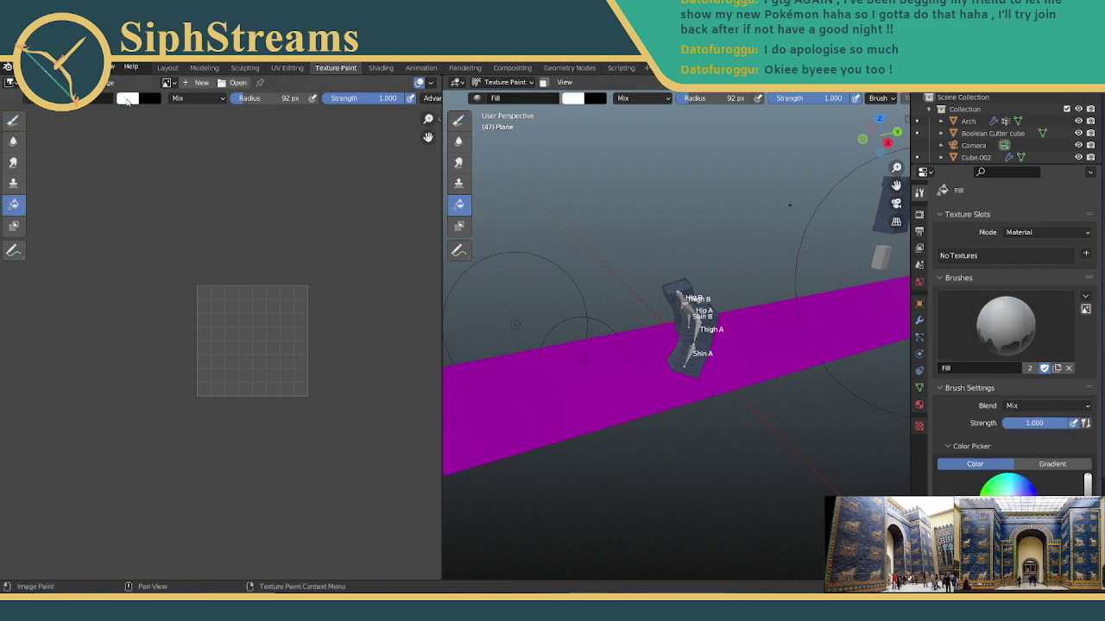
pyautogui.click(126, 101)
pyautogui.moveTo(222, 143); pyautogui.dragTo(222, 112)
pyautogui.moveTo(173, 159); pyautogui.dragTo(189, 170)
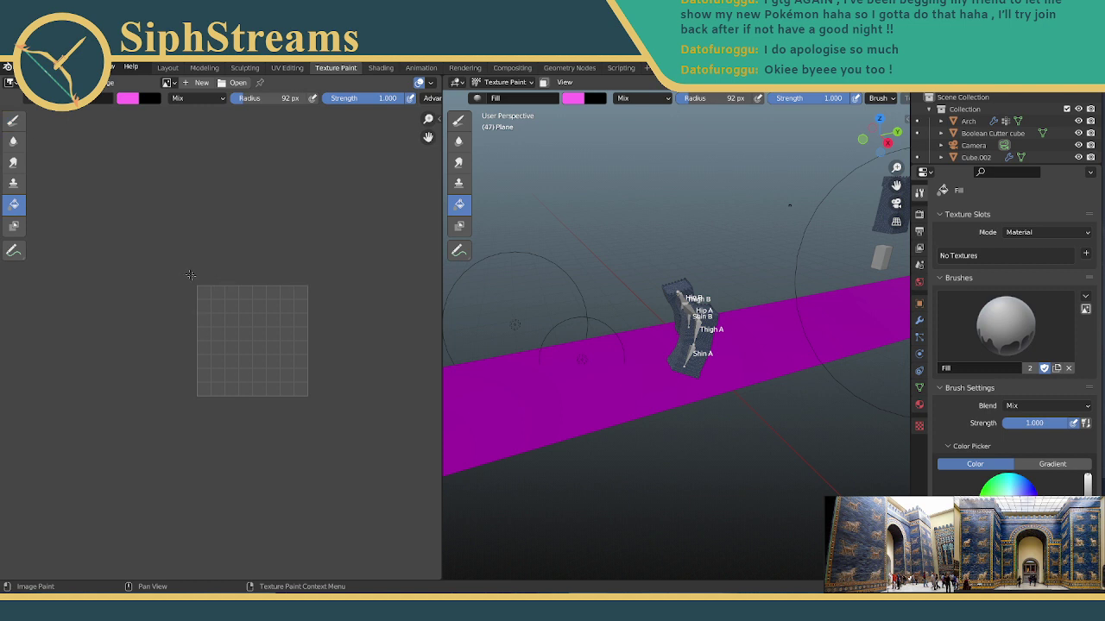
# Zoom the view and switch the 3D view back to Object Mode.
pyautogui.scroll(5, 248, 356)
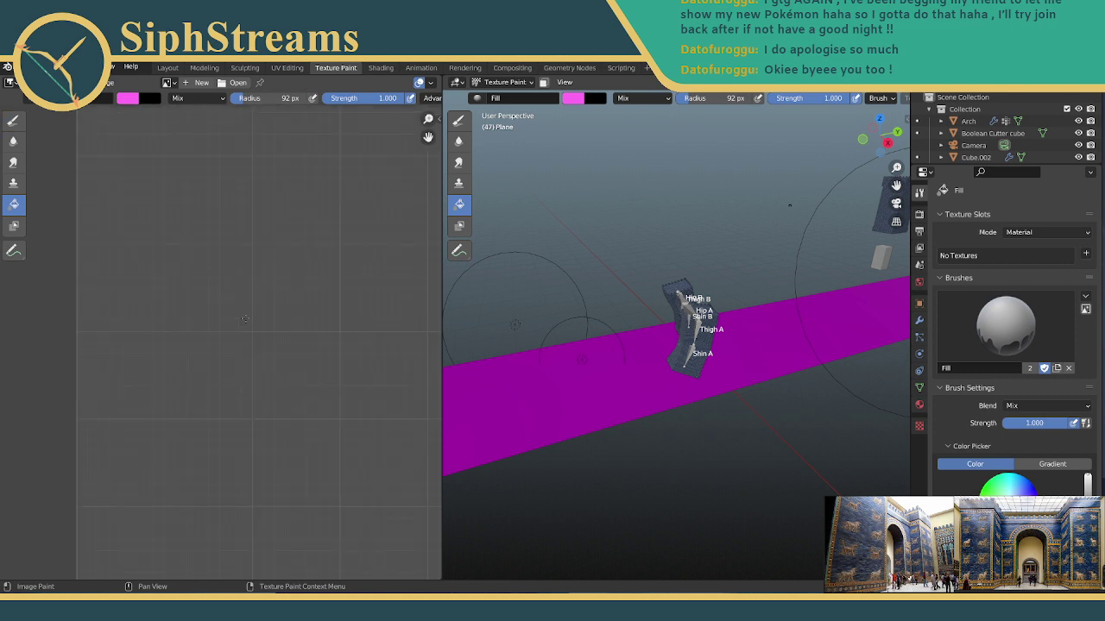
pyautogui.scroll(-3, 250, 319)
pyautogui.scroll(3, 295, 330)
pyautogui.scroll(-8, 296, 317)
pyautogui.scroll(10, 296, 317)
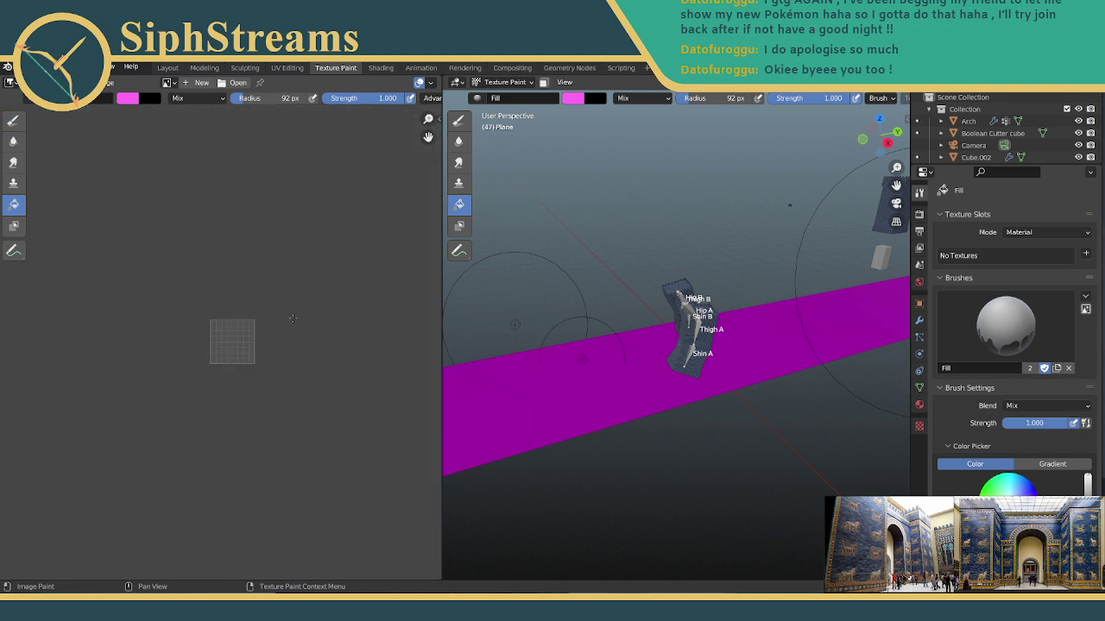
pyautogui.keyDown('ctrl'); pyautogui.scroll(-5, 327, 335); pyautogui.keyUp('ctrl')
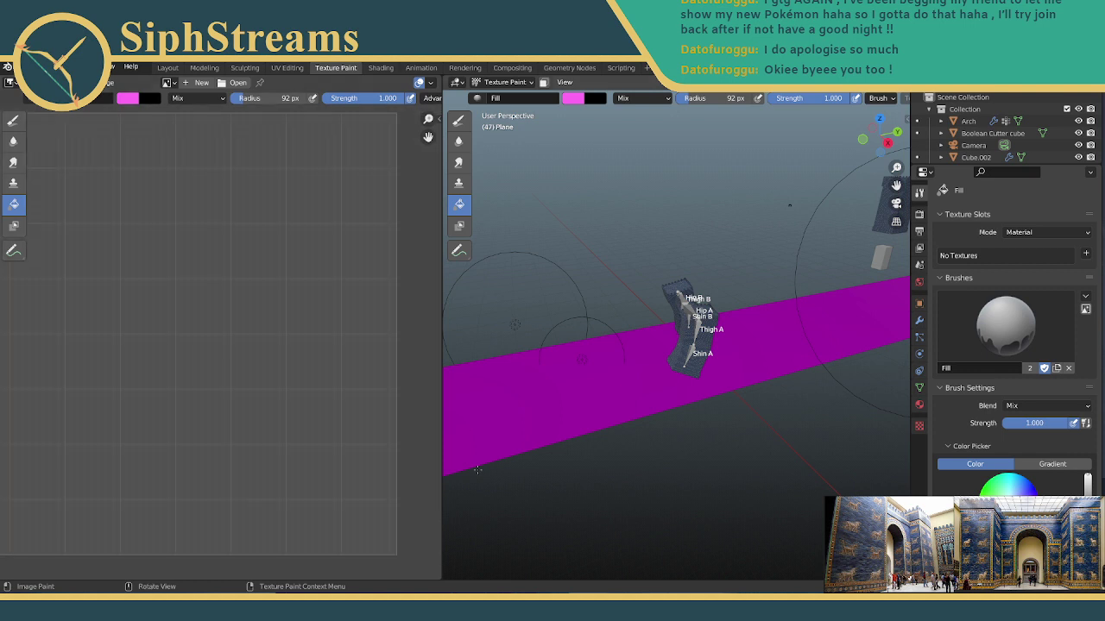
pyautogui.click(505, 82)
# Return to Object Mode and show the ground plane's PlatMat.002 material settings.
pyautogui.click(505, 94)
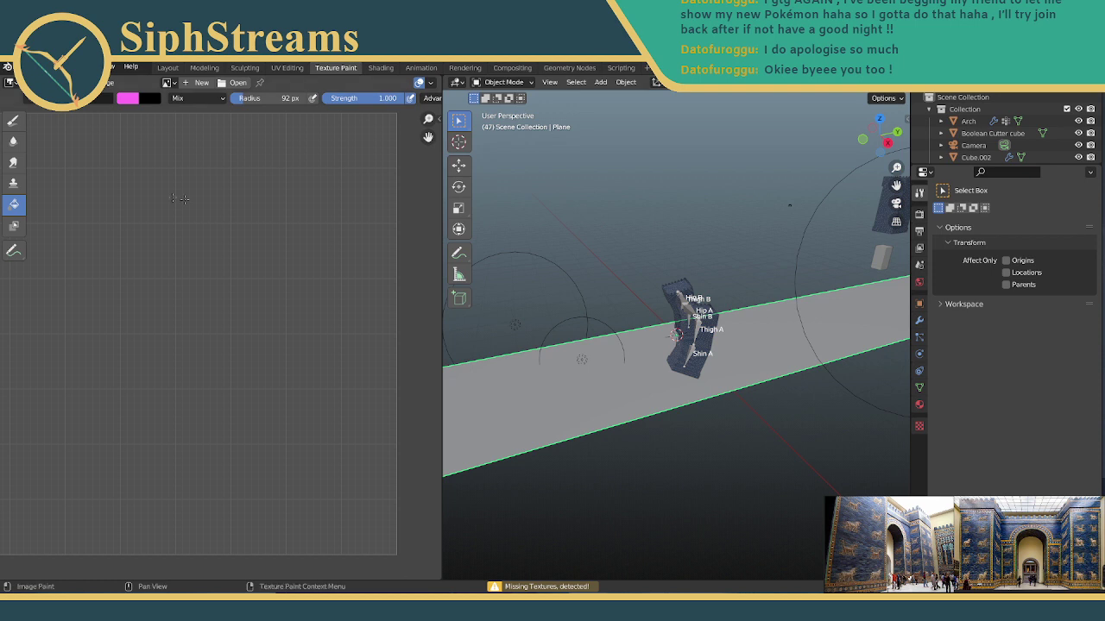
pyautogui.scroll(-10, 154, 201)
pyautogui.scroll(5, 223, 255)
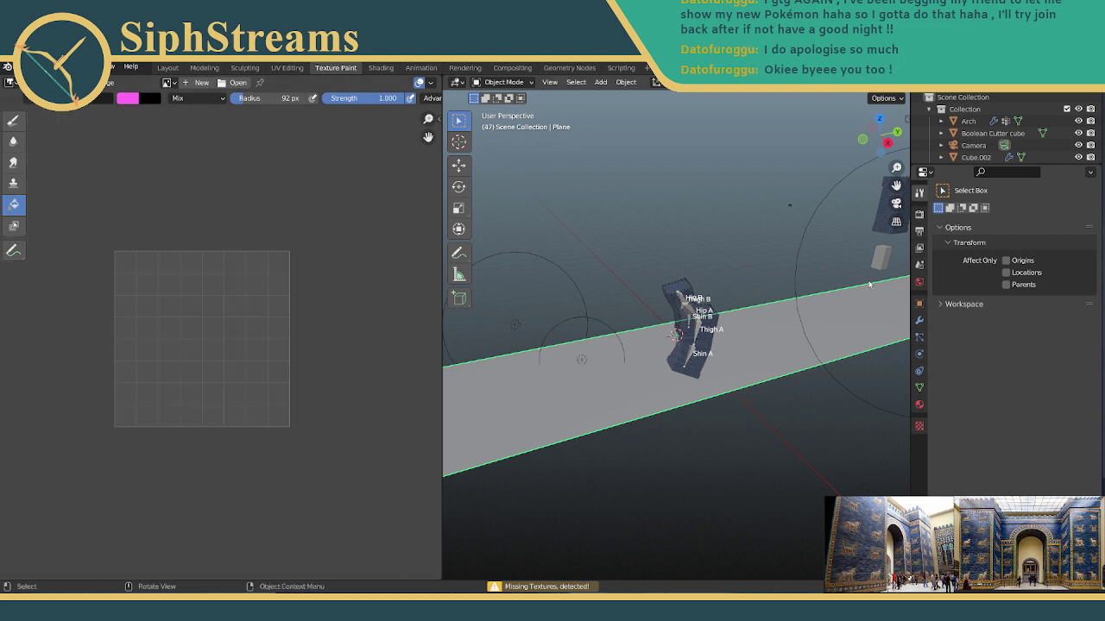
pyautogui.click(919, 404)
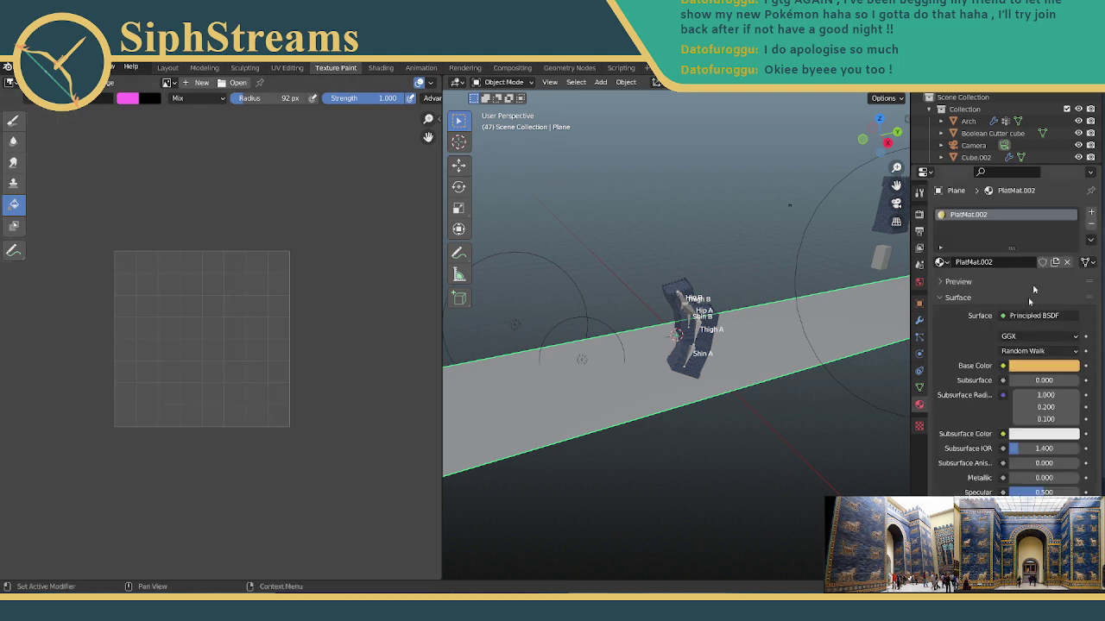
pyautogui.doubleClick(967, 214)
# Choose PlatTexture as the brush texture and give it a new image named PlatTexImg.
pyautogui.click(919, 425)
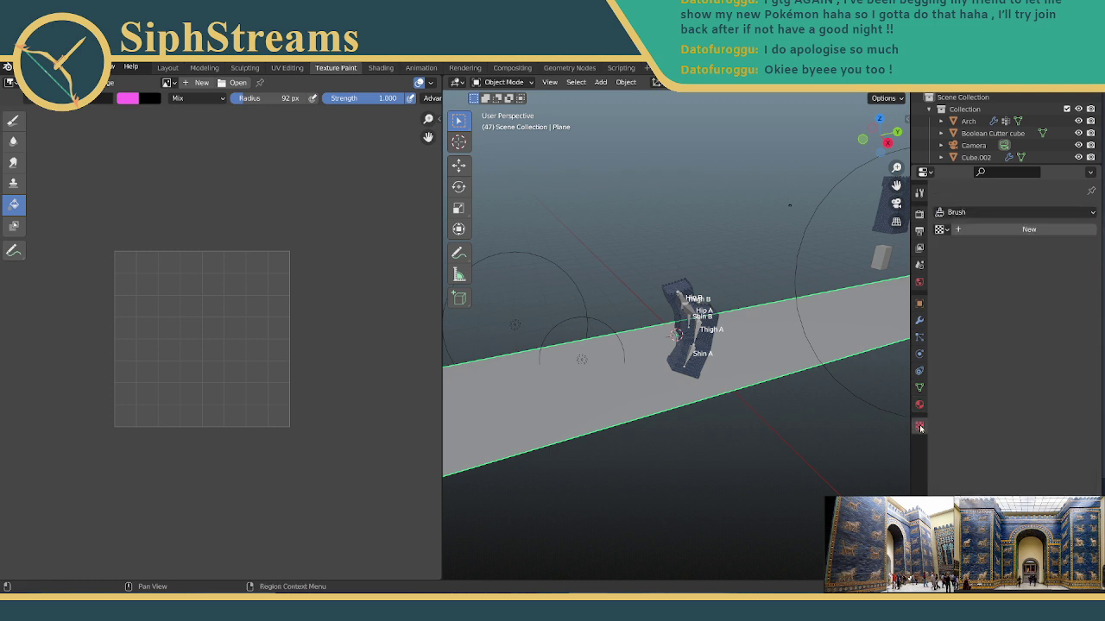
pyautogui.click(941, 229)
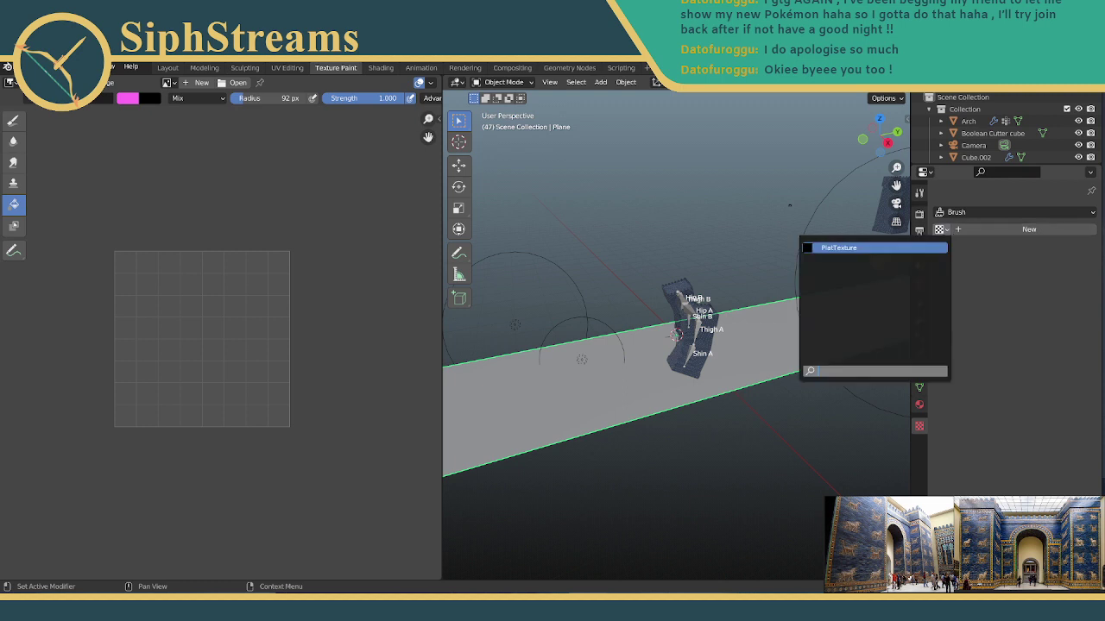
pyautogui.click(852, 249)
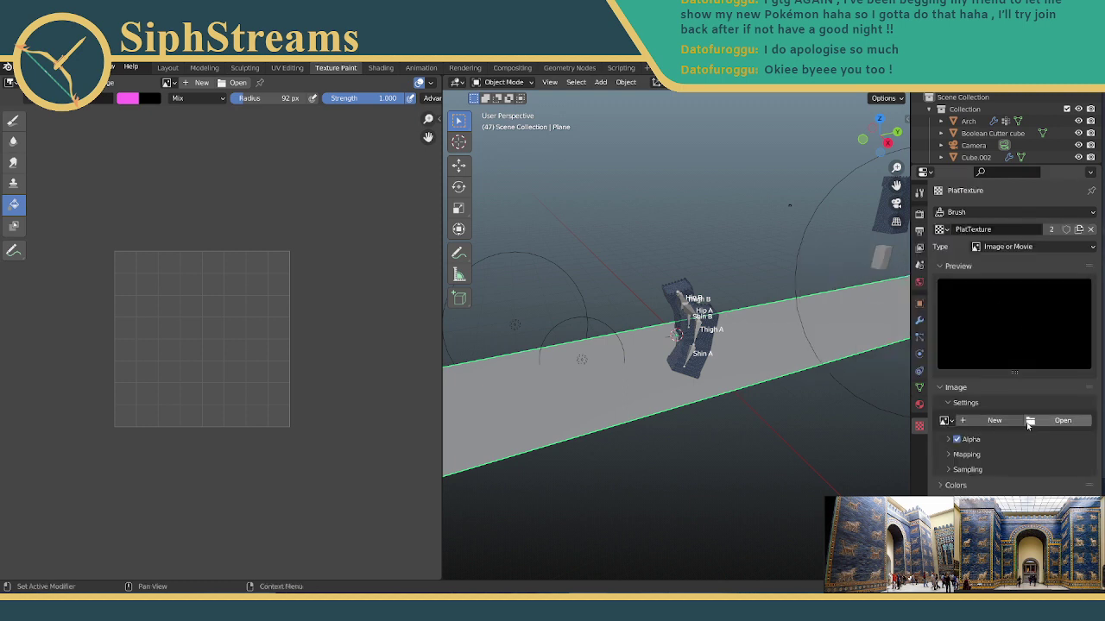
pyautogui.click(973, 426)
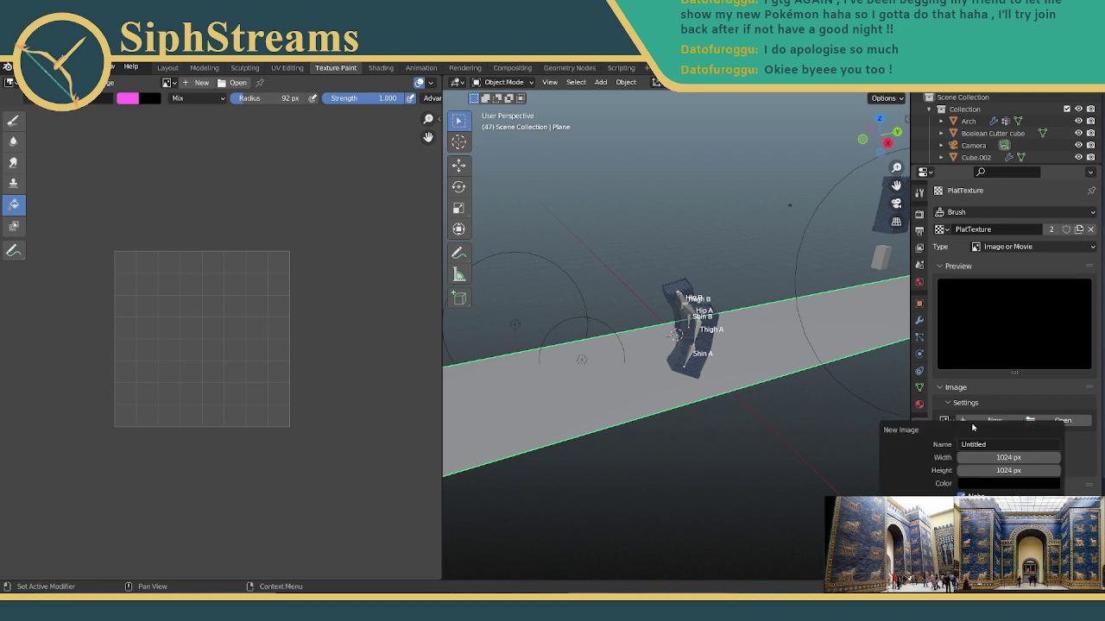
pyautogui.click(973, 445)
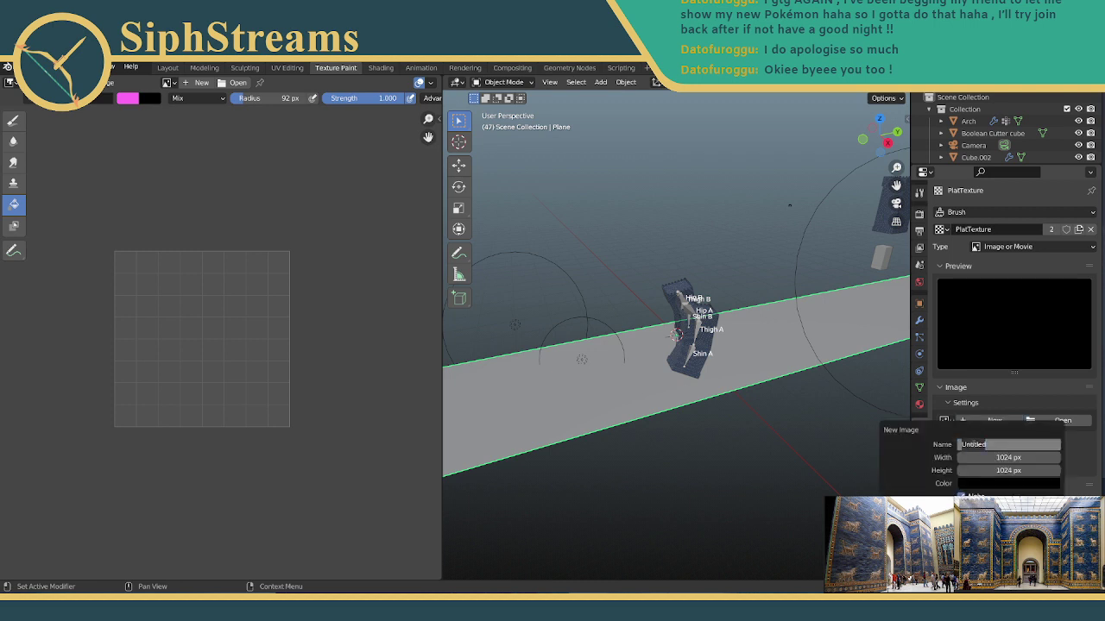
pyautogui.write('PlatTexImg')
pyautogui.click(974, 446)
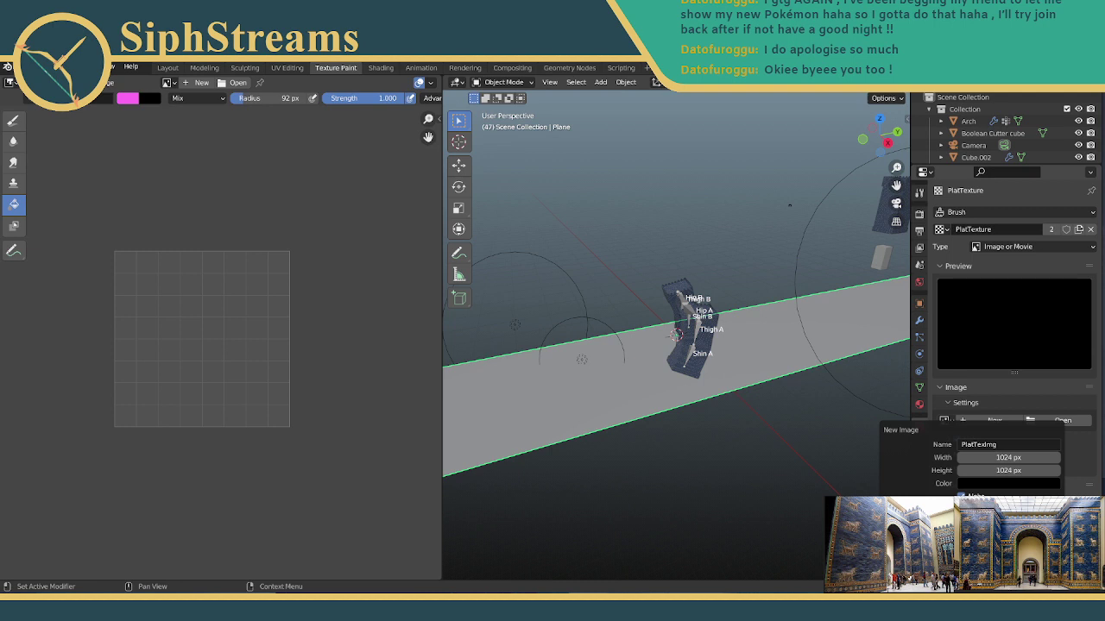
pyautogui.press('Return')
pyautogui.scroll(-1, 969, 485)
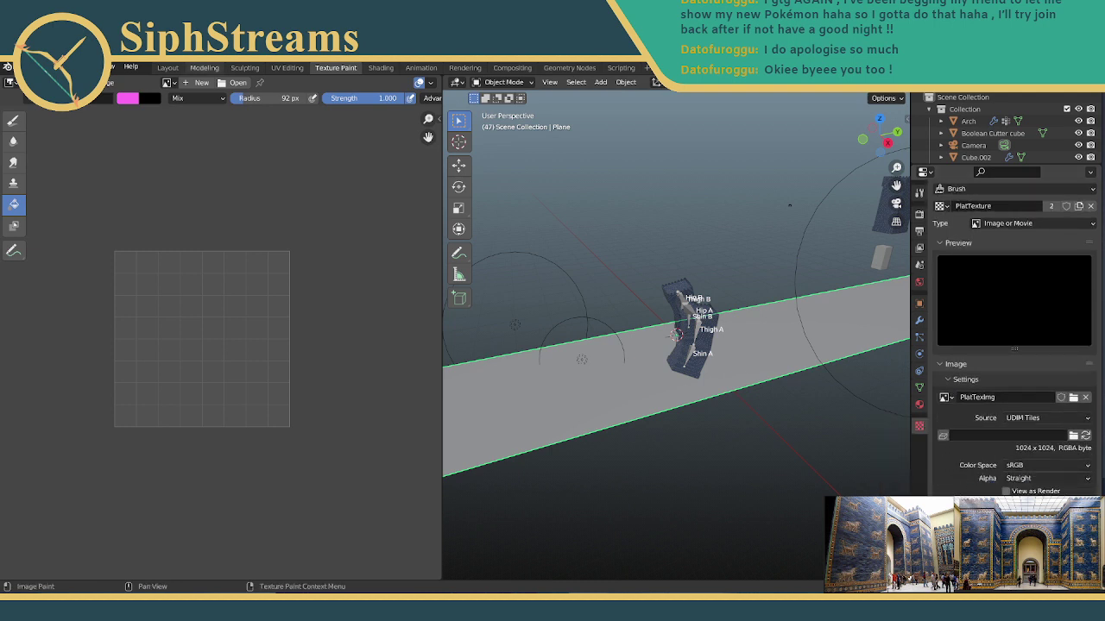
# Show PlatTexImg in the image editor and fill the black image with pink.
pyautogui.click(168, 83)
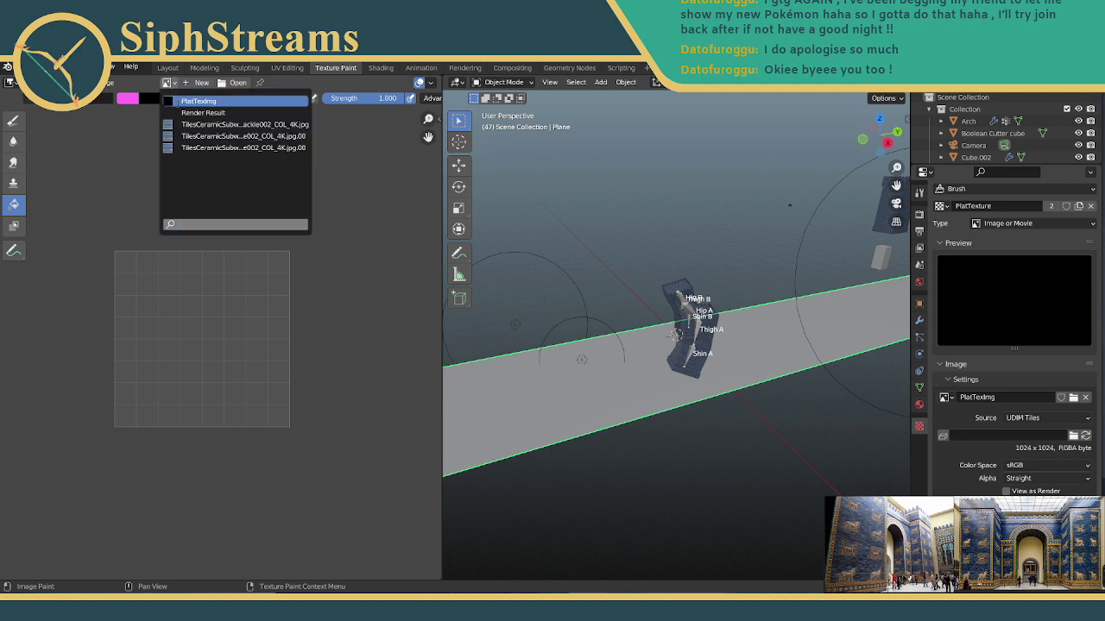
pyautogui.click(199, 101)
pyautogui.scroll(-1, 212, 376)
pyautogui.scroll(6, 212, 376)
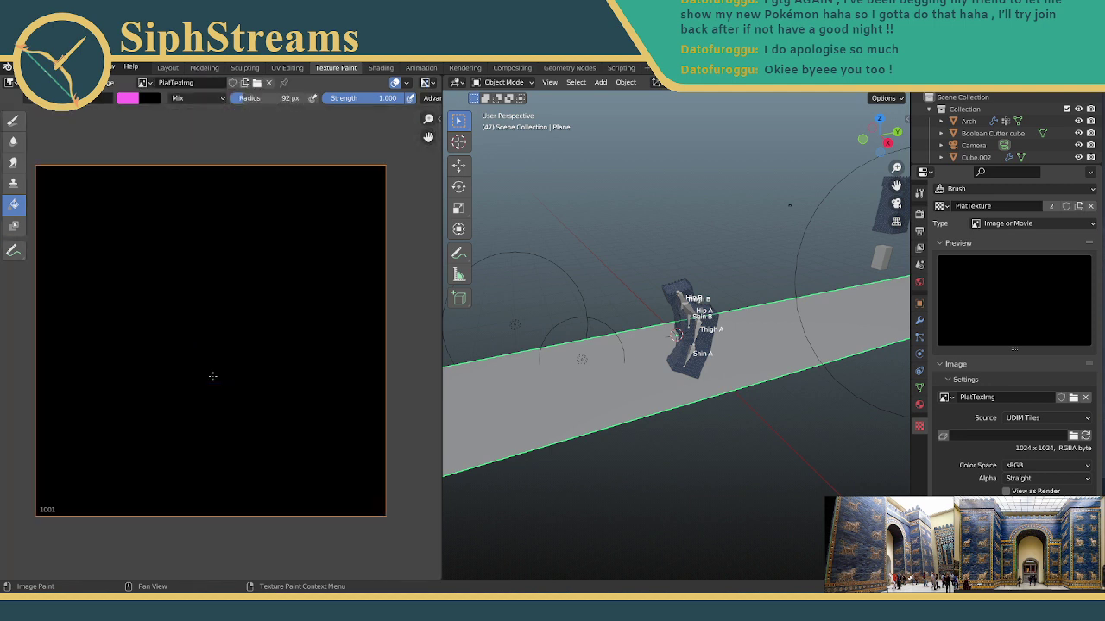
pyautogui.click(130, 99)
pyautogui.click(69, 246)
pyautogui.scroll(-3, 230, 276)
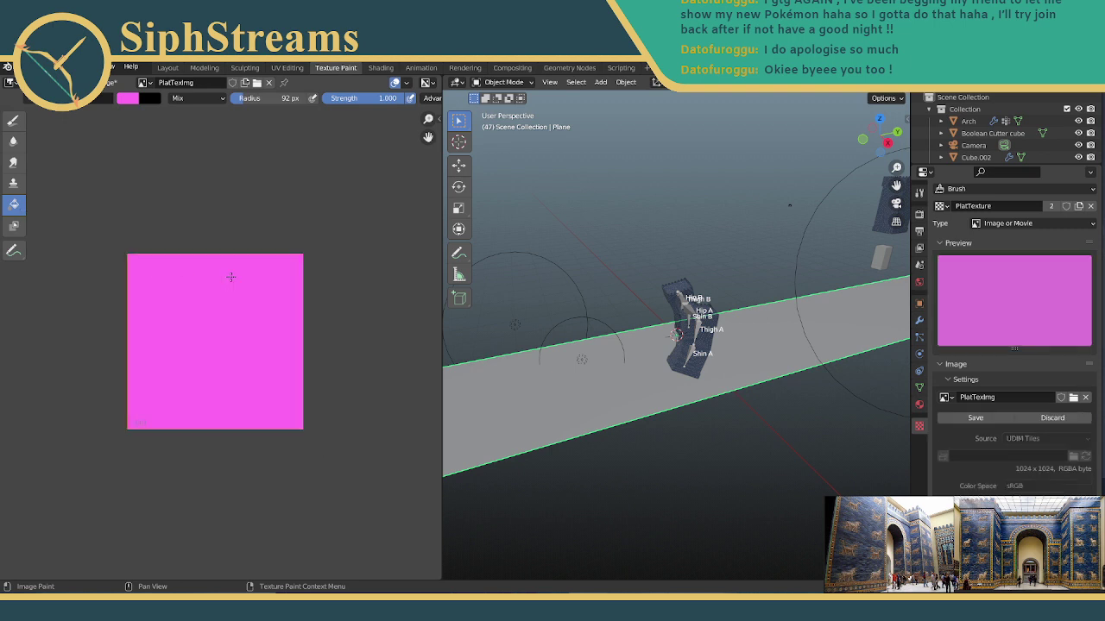
pyautogui.scroll(5, 231, 276)
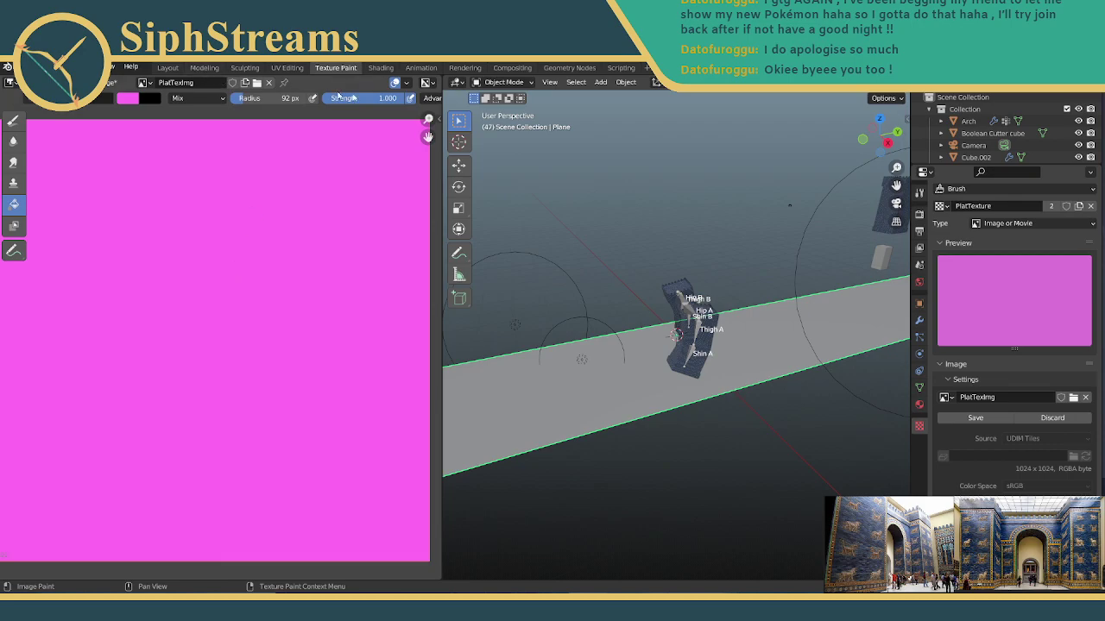
# Back in Layout, orbit around the gate and plane and view the PlatTexture settings.
pyautogui.click(161, 70)
pyautogui.moveTo(492, 250); pyautogui.dragTo(586, 302, button='middle')
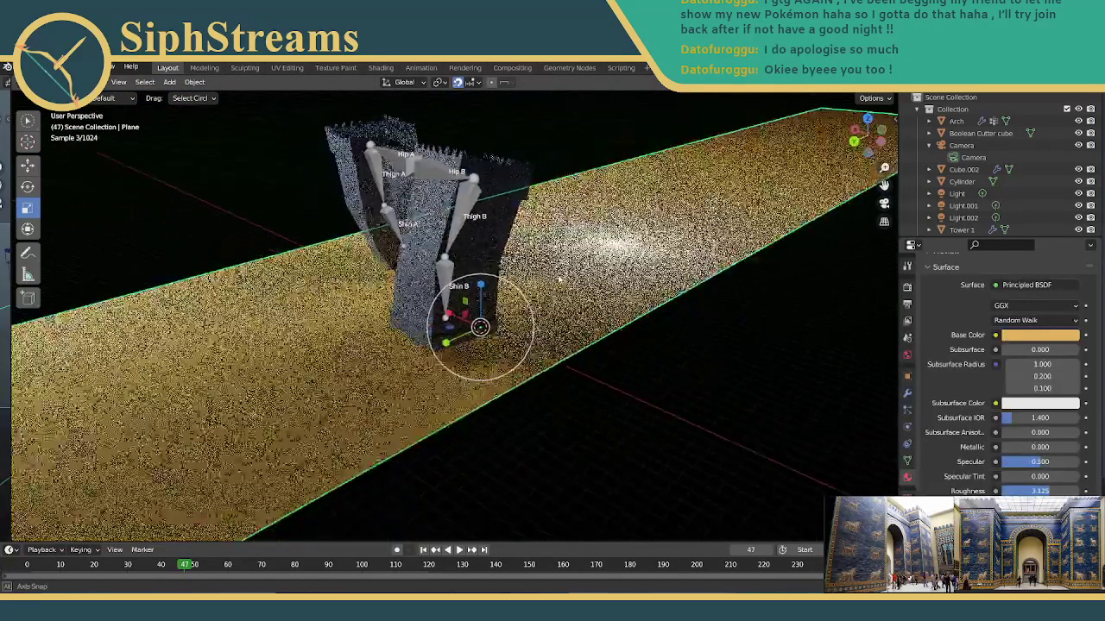
pyautogui.click(907, 491)
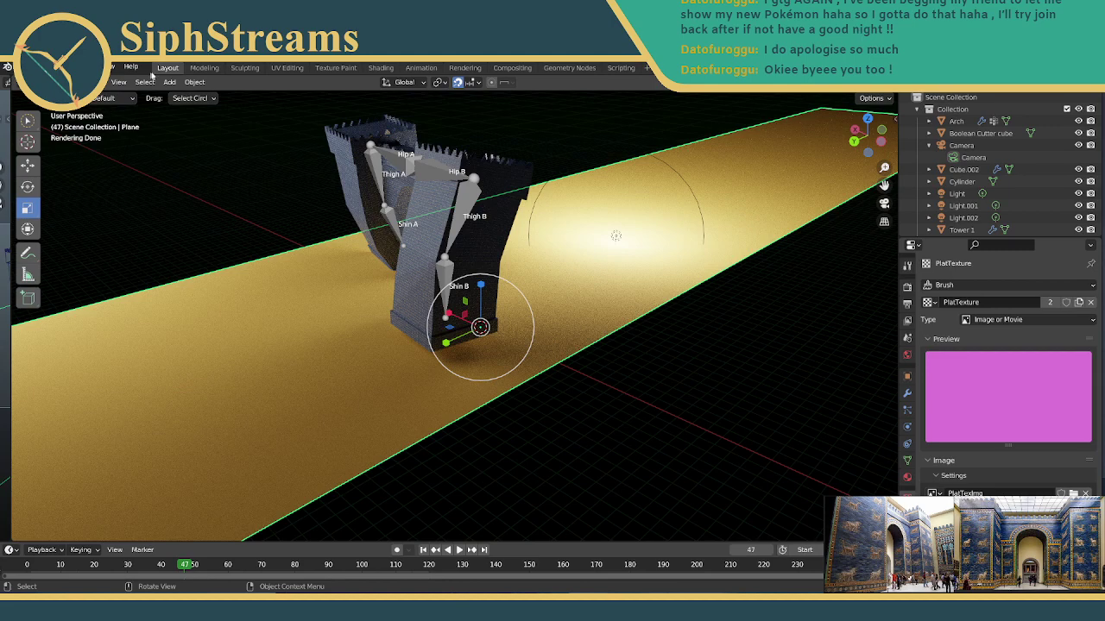
# In the Texture Paint workspace, select the freehand Draw brush with a blue colour.
pyautogui.click(335, 67)
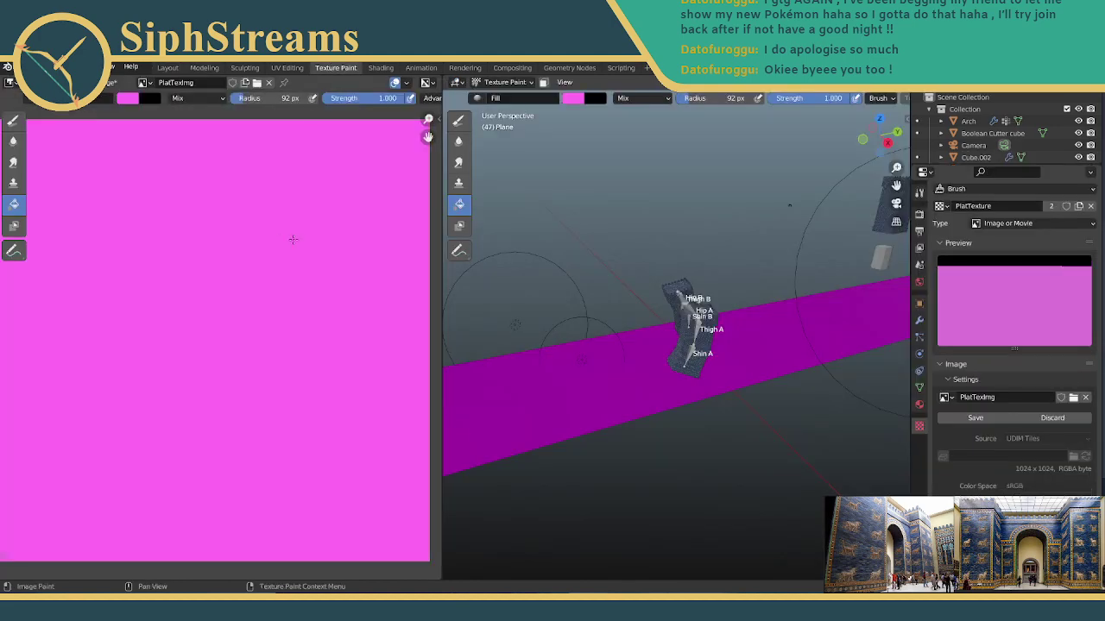
pyautogui.scroll(1, 293, 240)
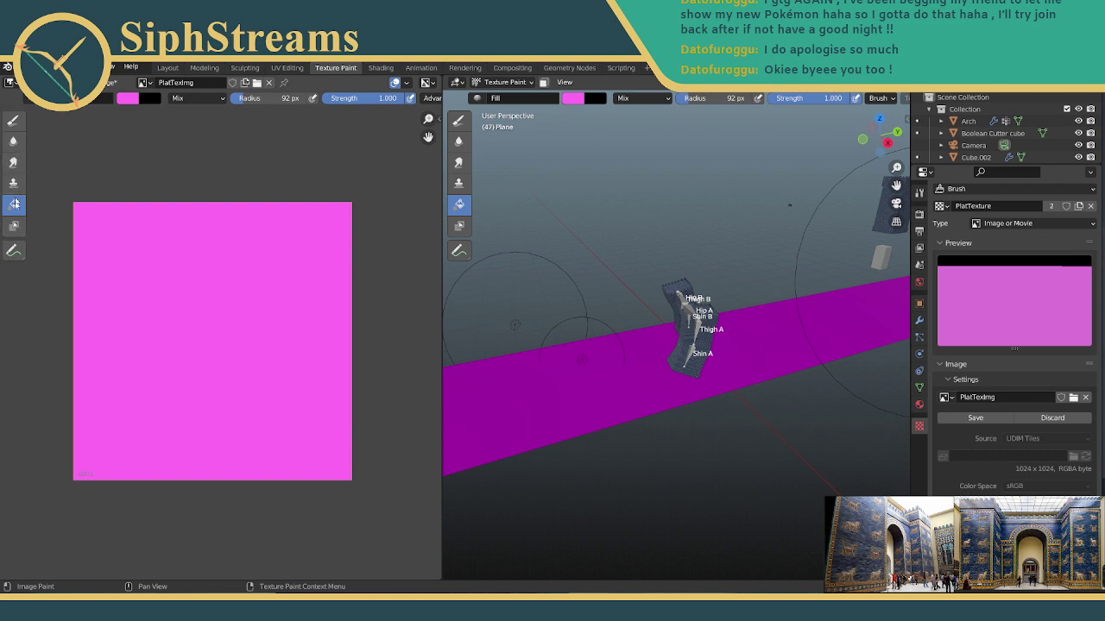
pyautogui.click(13, 120)
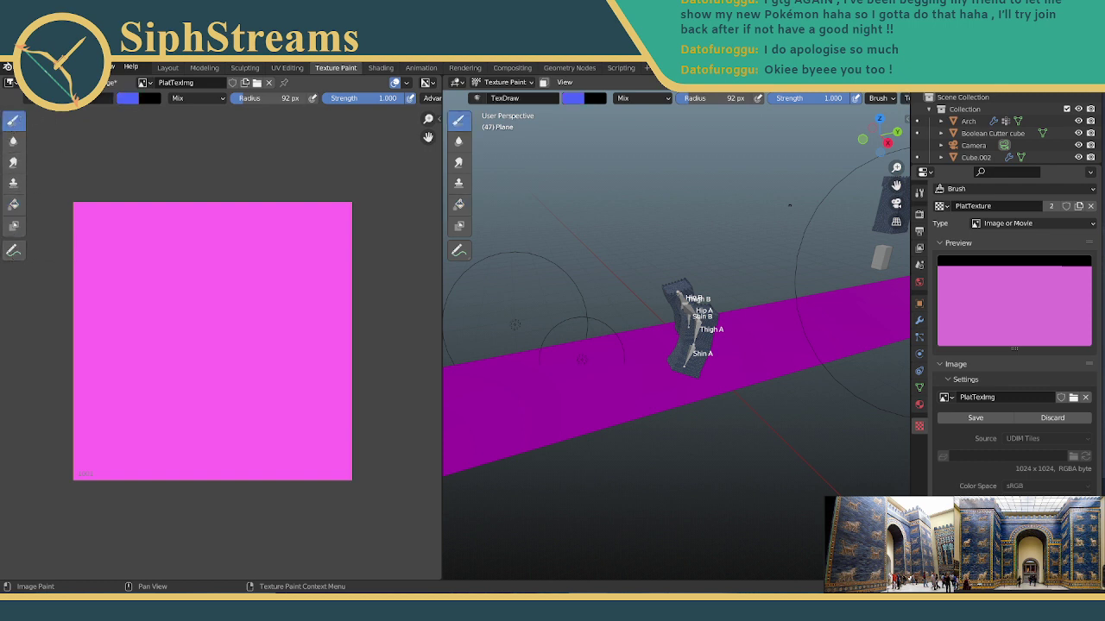
pyautogui.click(64, 97)
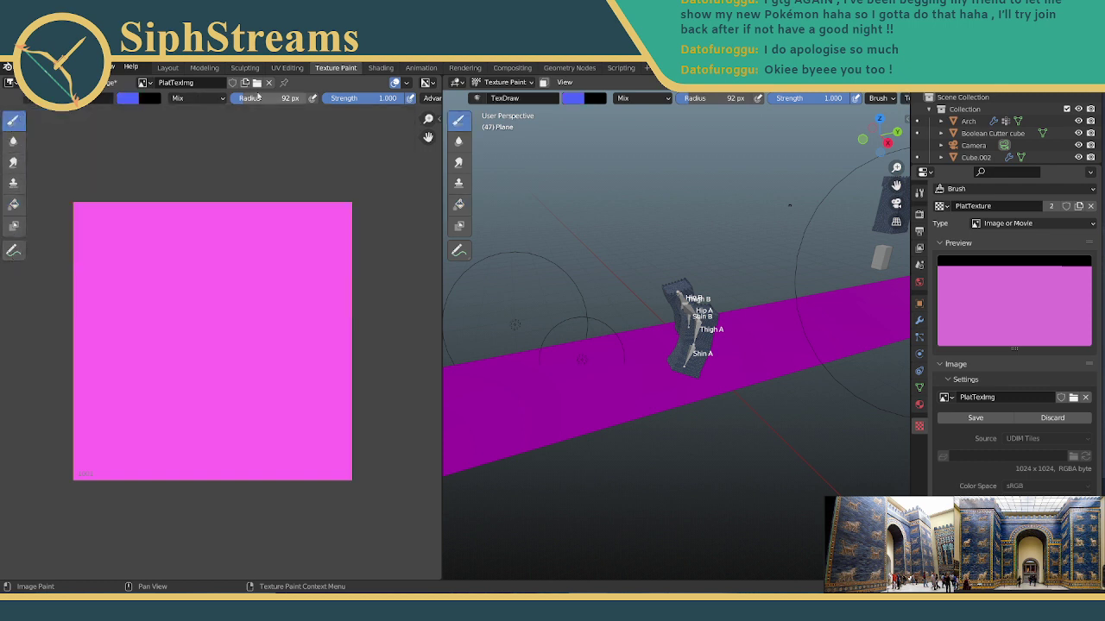
pyautogui.click(159, 101)
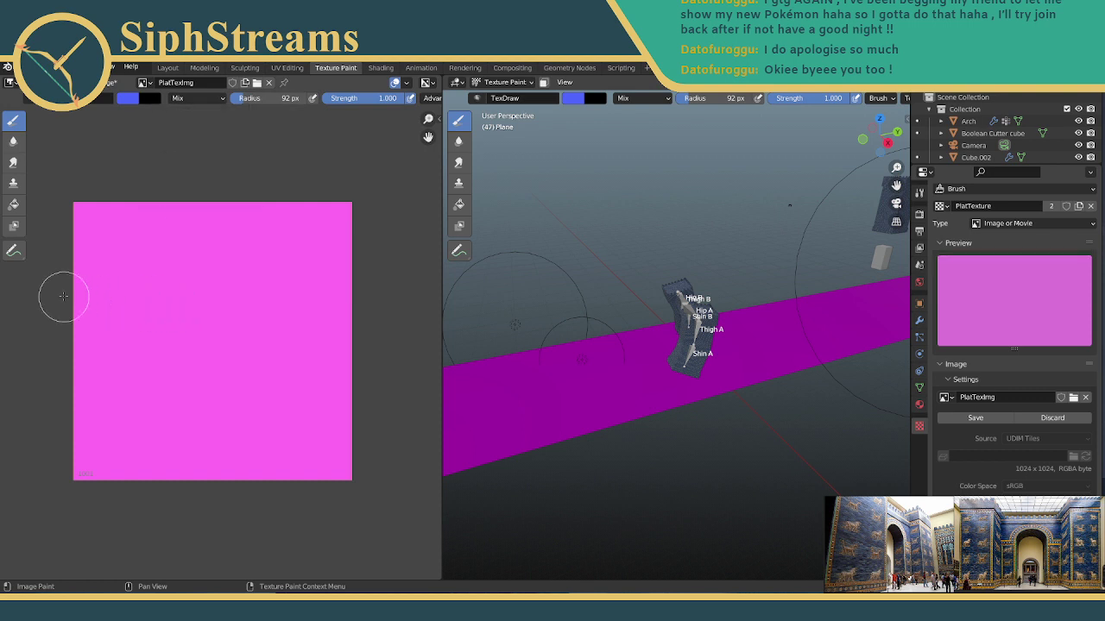
# Paint four blue test strokes across PlatTexImg, then undo them back to solid pink.
pyautogui.moveTo(64, 297); pyautogui.dragTo(429, 323)
pyautogui.moveTo(128, 301); pyautogui.dragTo(421, 405)
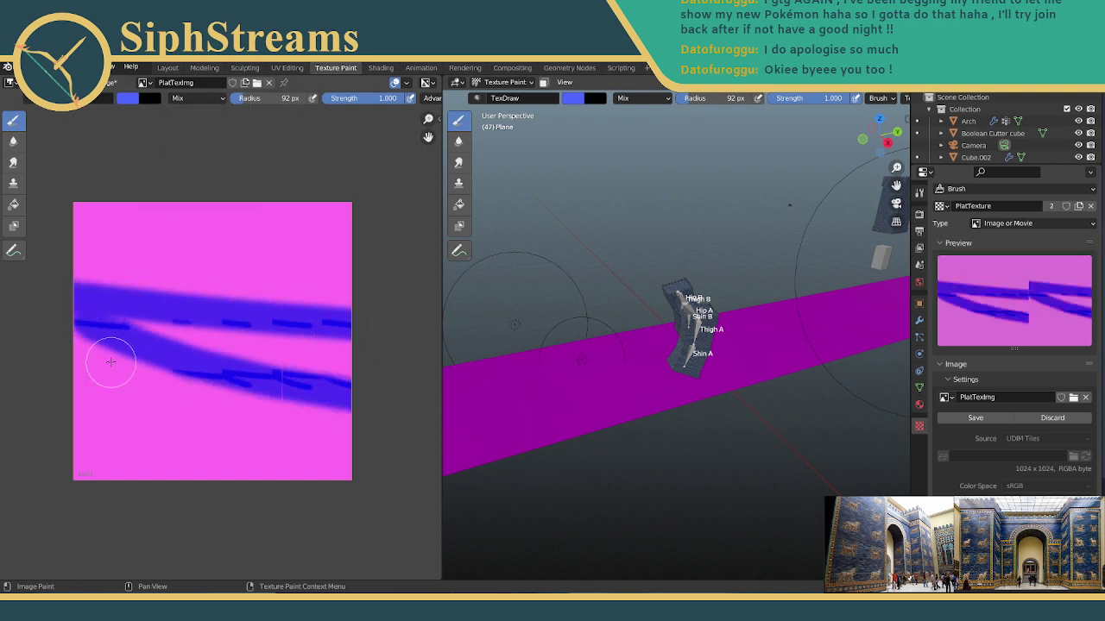
pyautogui.moveTo(106, 365)
pyautogui.mouseDown()
pyautogui.moveTo(313, 364)
pyautogui.moveTo(51, 379)
pyautogui.moveTo(140, 412)
pyautogui.mouseUp()
pyautogui.moveTo(121, 458)
pyautogui.mouseDown()
pyautogui.moveTo(363, 469)
pyautogui.moveTo(66, 428)
pyautogui.moveTo(334, 402)
pyautogui.moveTo(306, 419)
pyautogui.moveTo(345, 353)
pyautogui.moveTo(129, 357)
pyautogui.moveTo(411, 267)
pyautogui.moveTo(351, 227)
pyautogui.moveTo(112, 193)
pyautogui.moveTo(95, 233)
pyautogui.moveTo(141, 261)
pyautogui.moveTo(403, 317)
pyautogui.moveTo(212, 310)
pyautogui.moveTo(6, 388)
pyautogui.moveTo(98, 448)
pyautogui.moveTo(391, 451)
pyautogui.moveTo(402, 446)
pyautogui.moveTo(87, 373)
pyautogui.mouseUp()
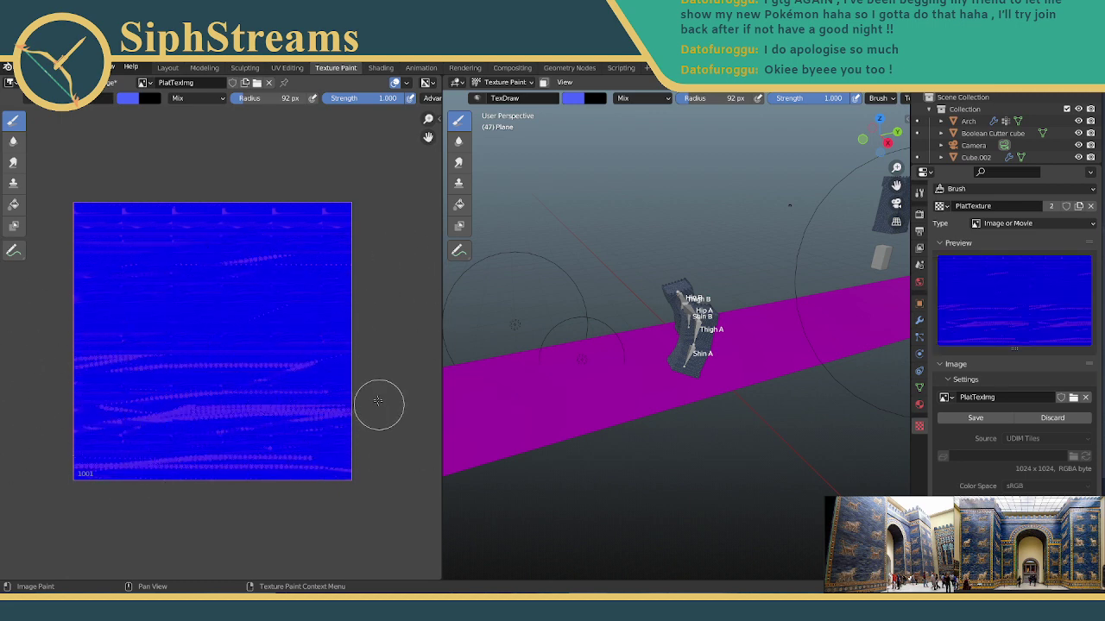
pyautogui.hotkey('ctrl', 'z')
pyautogui.hotkey('ctrl', 'z')
pyautogui.hotkey('ctrl', 'z')
pyautogui.hotkey('ctrl', 'z')
pyautogui.hotkey('ctrl', 'z')
pyautogui.hotkey('ctrl', 'z')
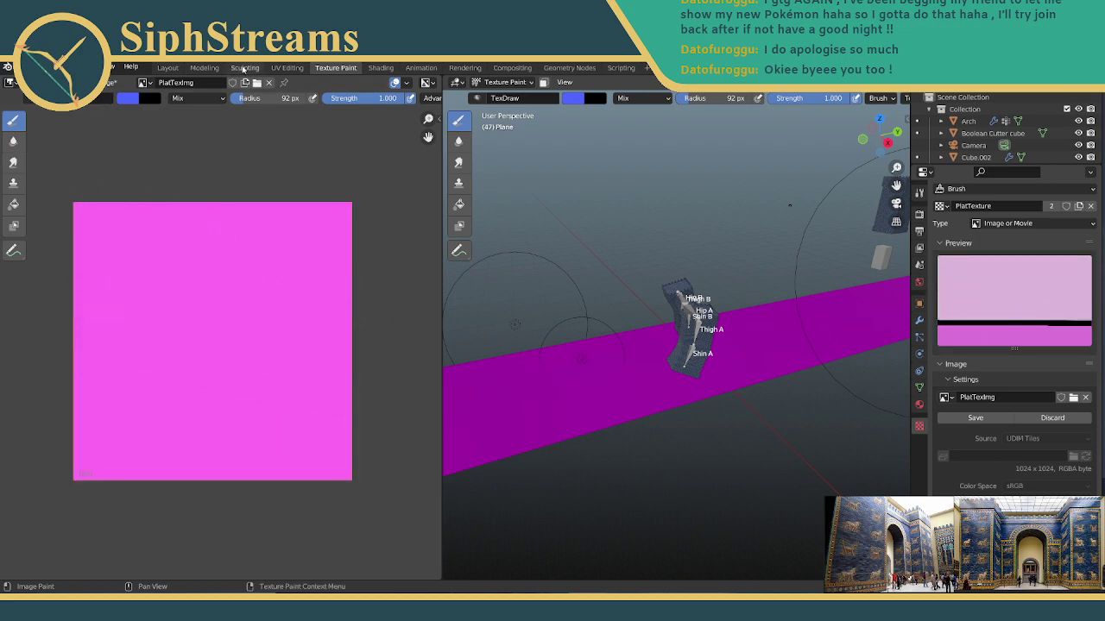
# Set the brush blend mode to Overlay and shrink the radius to 22 px.
pyautogui.click(219, 100)
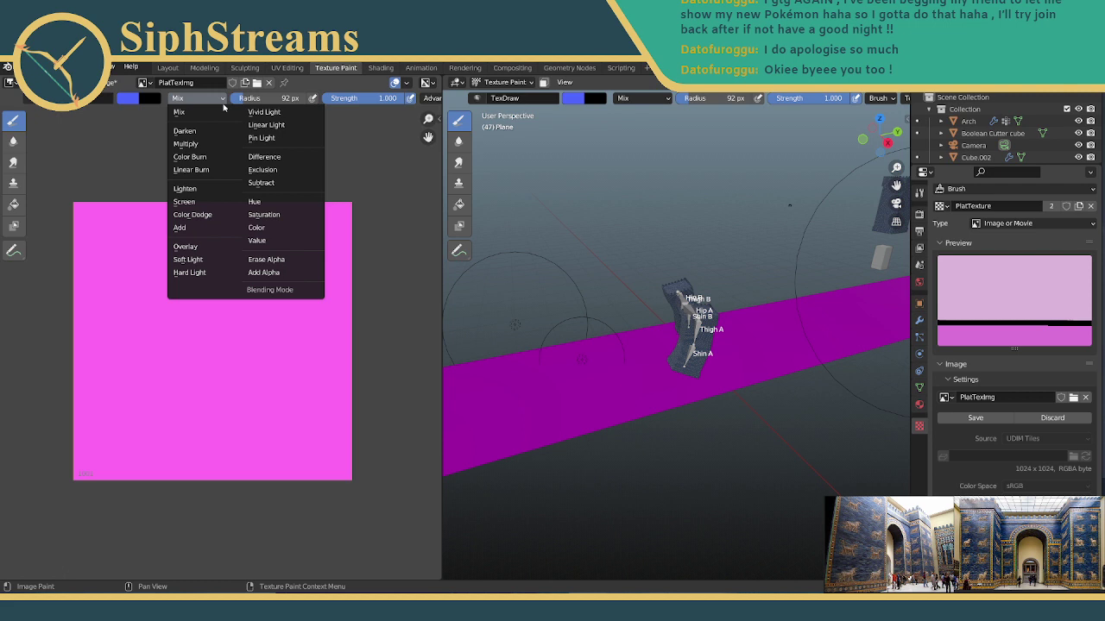
pyautogui.click(204, 249)
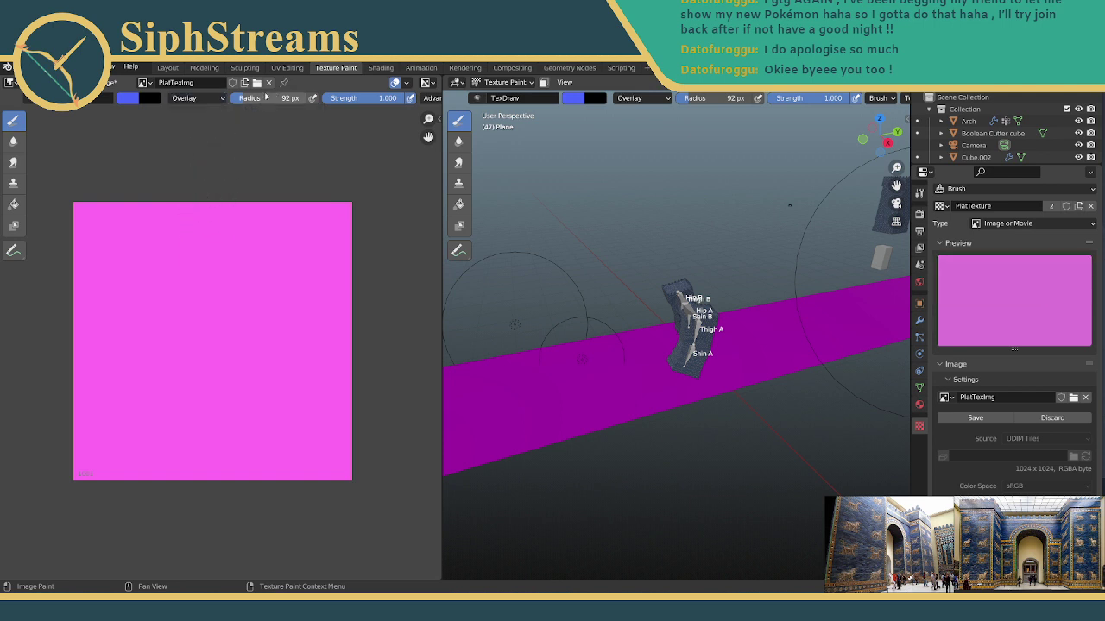
pyautogui.press('[')
pyautogui.press('[')
pyautogui.press('[')
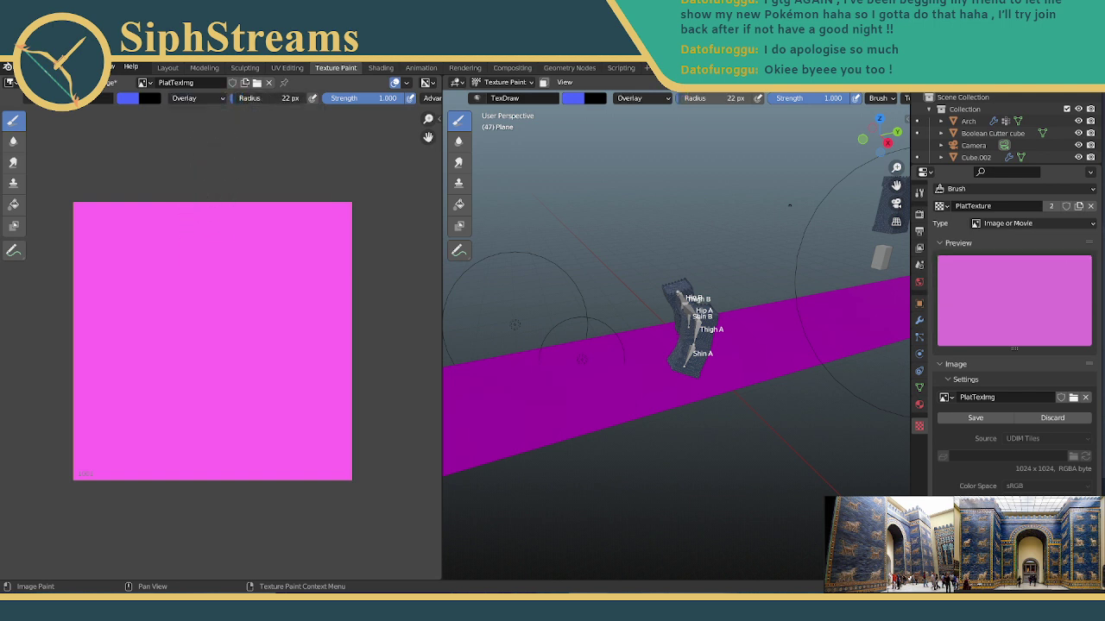
# Paint four straight horizontal stripes across PlatTexImg and save IshtarGate.blend.
pyautogui.moveTo(74, 245); pyautogui.dragTo(437, 256)
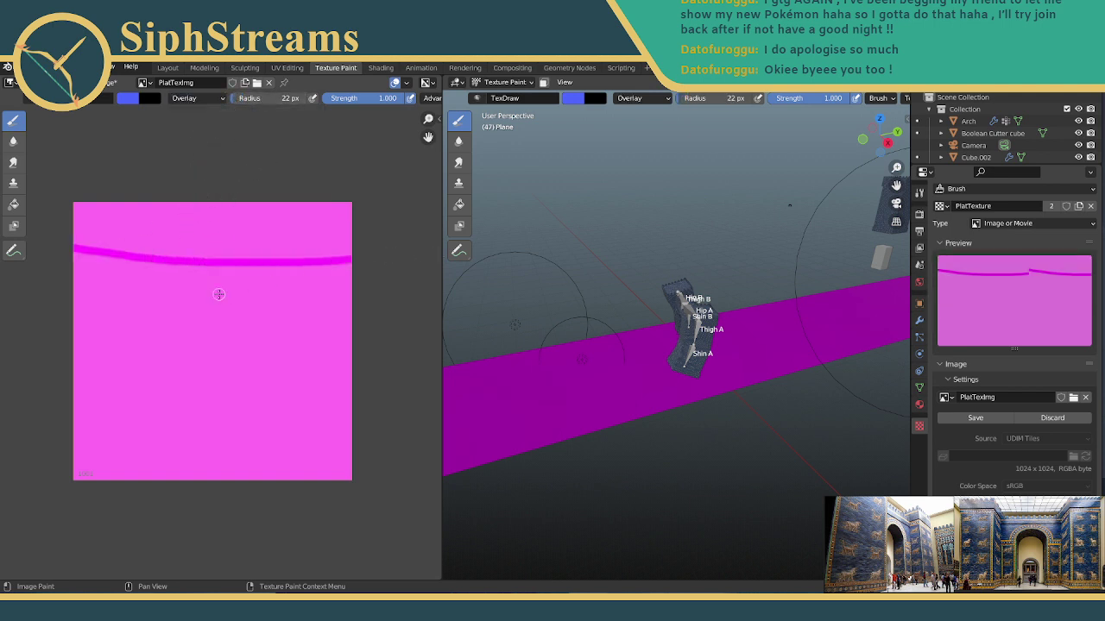
pyautogui.hotkey('ctrl', 'z')
pyautogui.moveTo(66, 250); pyautogui.dragTo(437, 250)
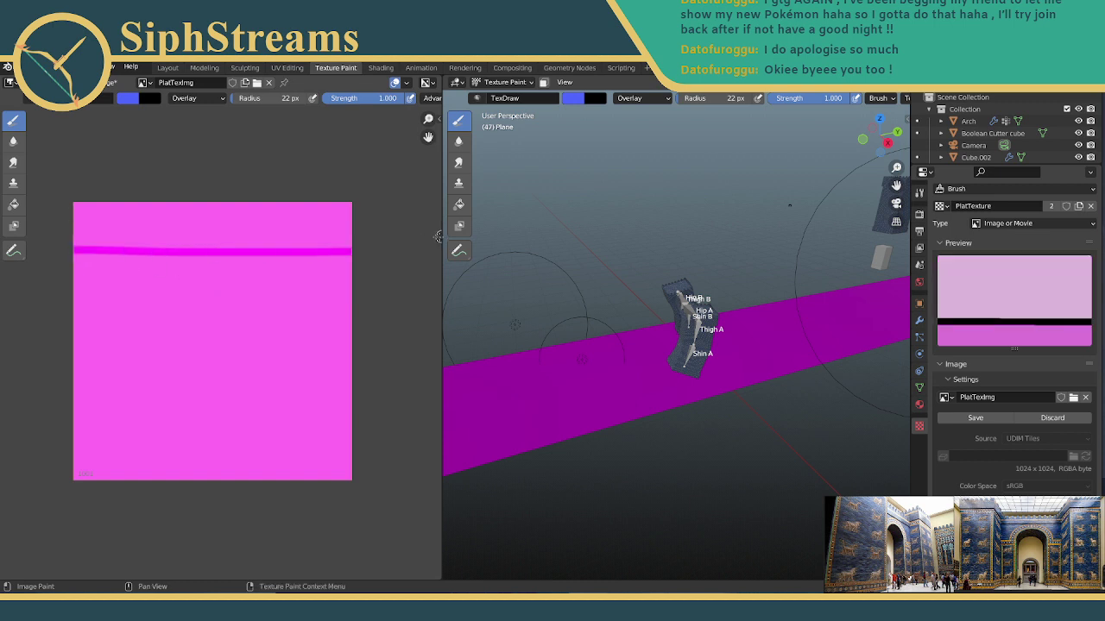
pyautogui.moveTo(61, 314); pyautogui.dragTo(352, 321)
pyautogui.moveTo(63, 381); pyautogui.dragTo(401, 386)
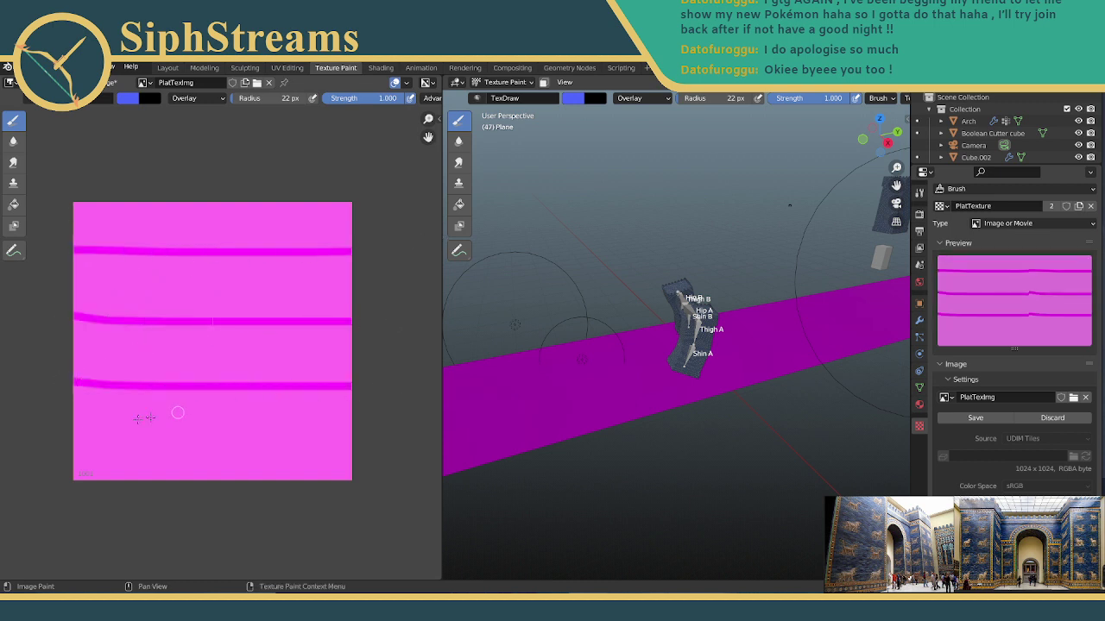
pyautogui.moveTo(46, 453); pyautogui.dragTo(404, 435)
pyautogui.hotkey('ctrl', 's')
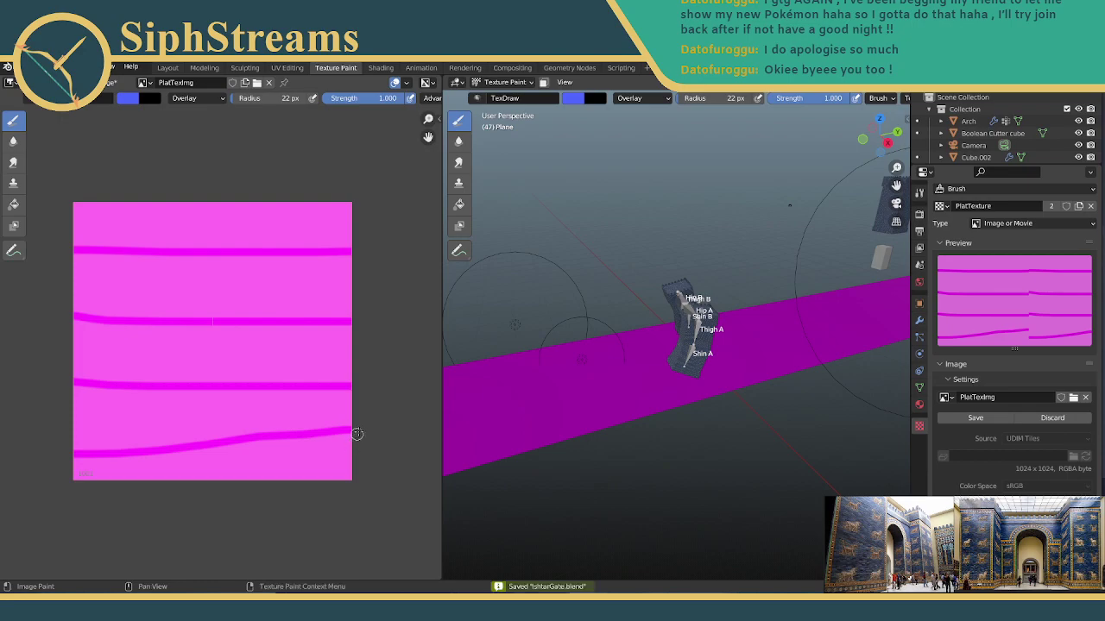
# In Layout, zoom and orbit the render to view the golden plane from above, scrolling to the Image settings.
pyautogui.click(172, 71)
pyautogui.scroll(-2, 326, 336)
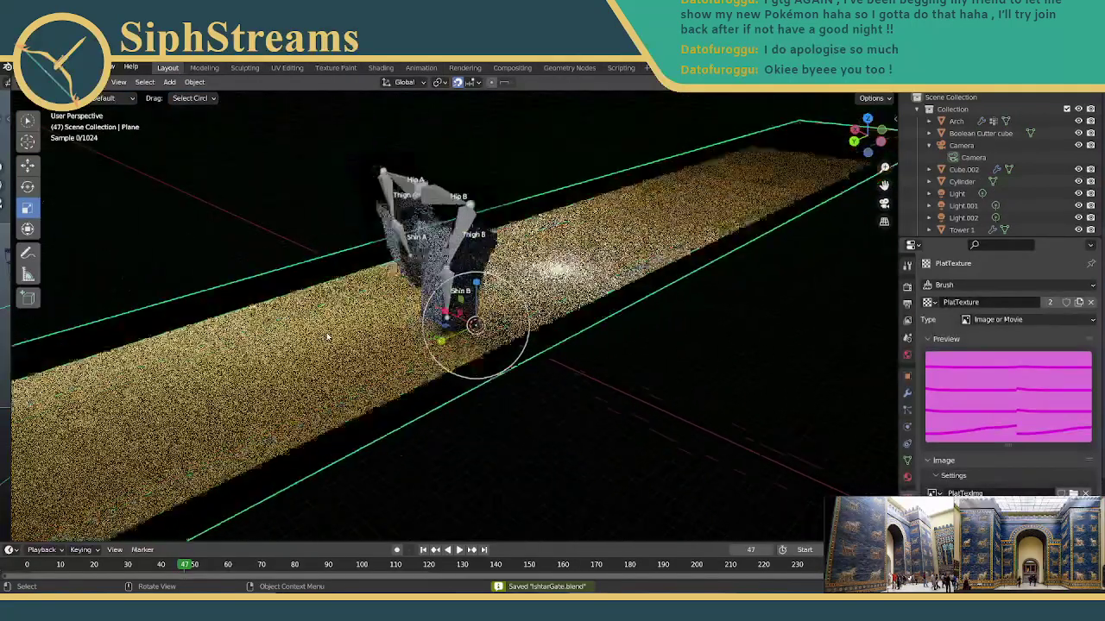
pyautogui.scroll(2, 326, 337)
pyautogui.scroll(-5, 326, 336)
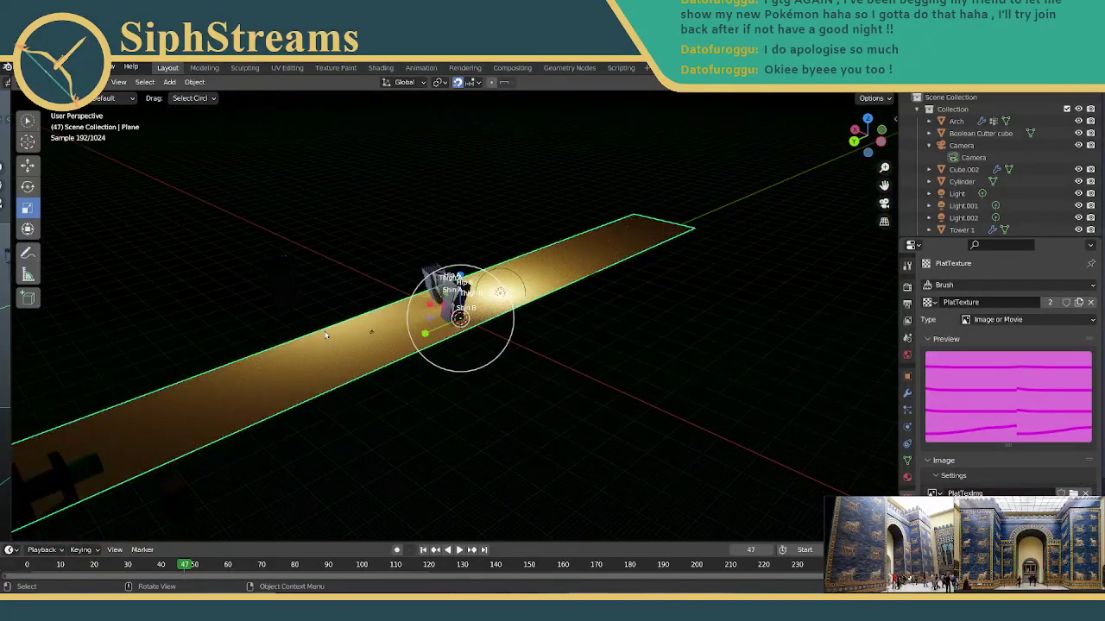
pyautogui.scroll(-3, 326, 337)
pyautogui.scroll(2, 326, 337)
pyautogui.scroll(8, 327, 336)
pyautogui.scroll(-3, 327, 337)
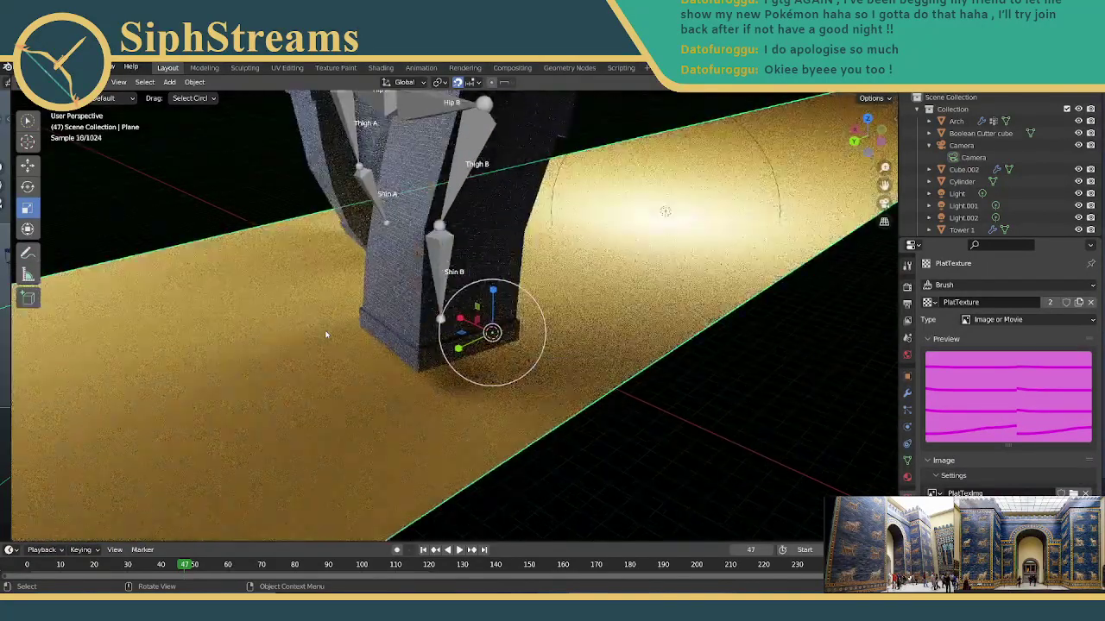
pyautogui.moveTo(326, 336); pyautogui.dragTo(483, 275, button='middle')
pyautogui.scroll(-5, 443, 269)
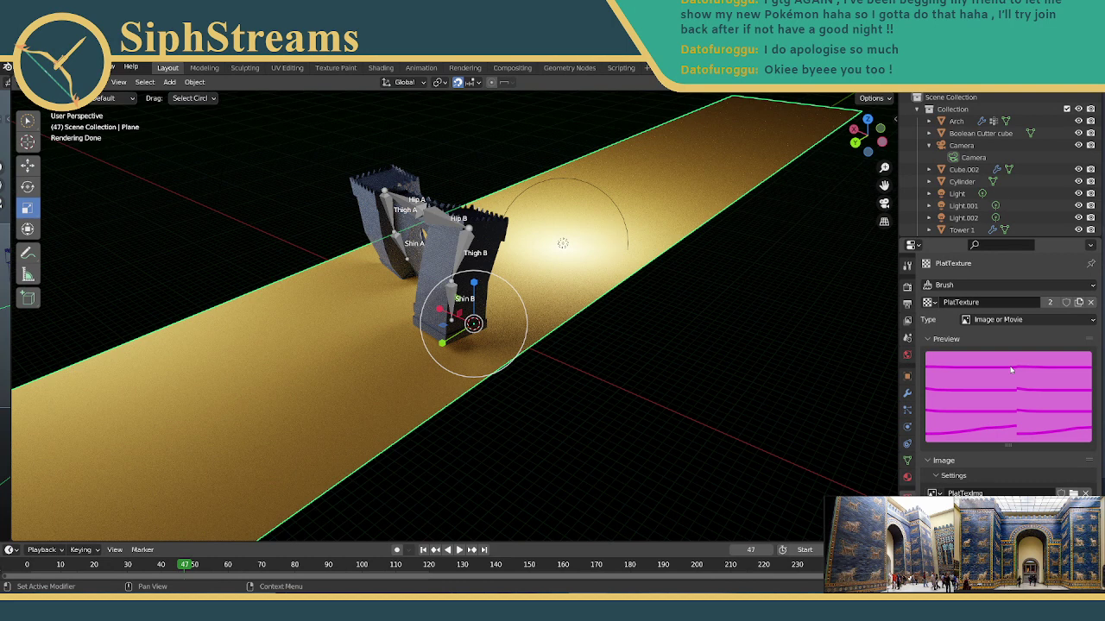
pyautogui.scroll(-4, 1010, 370)
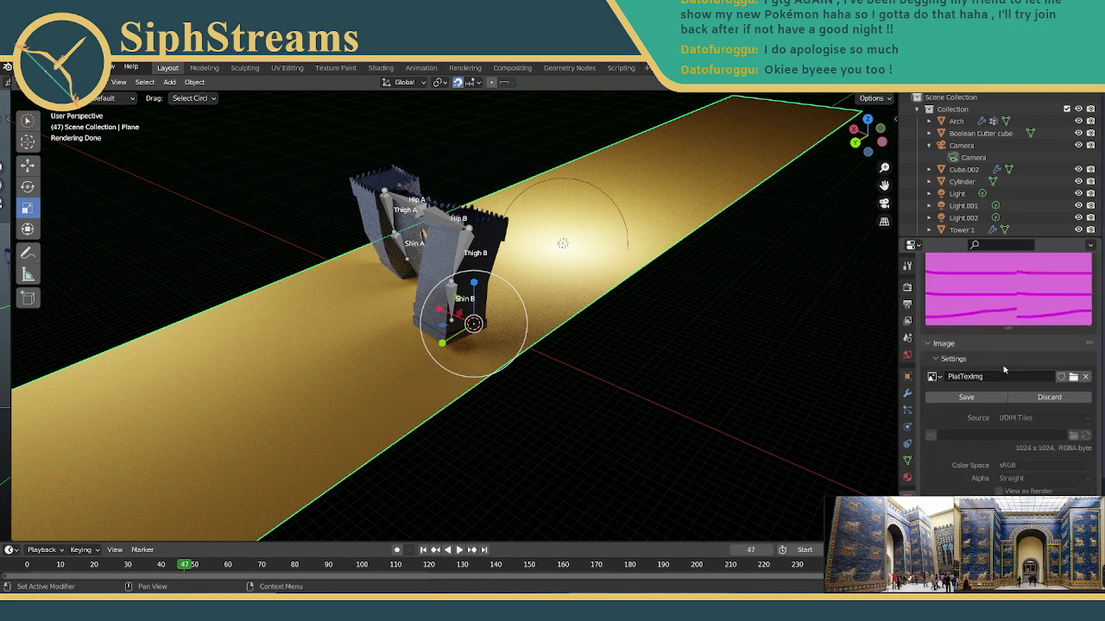
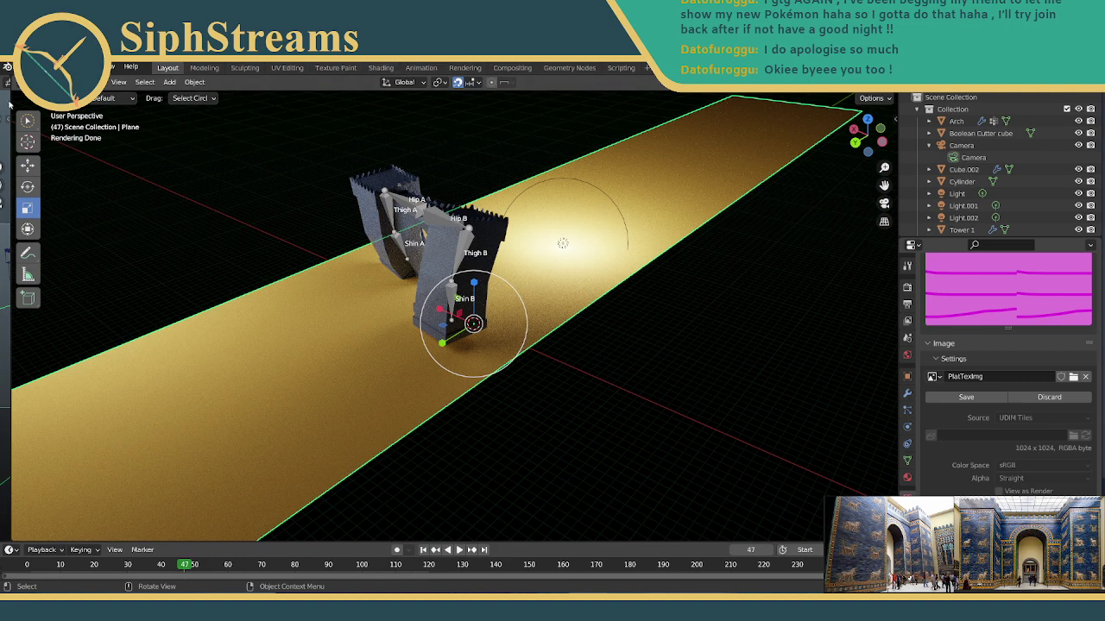
# Open a second viewport beside the main one, showing the camera view in Rendered shading.
pyautogui.press('z')
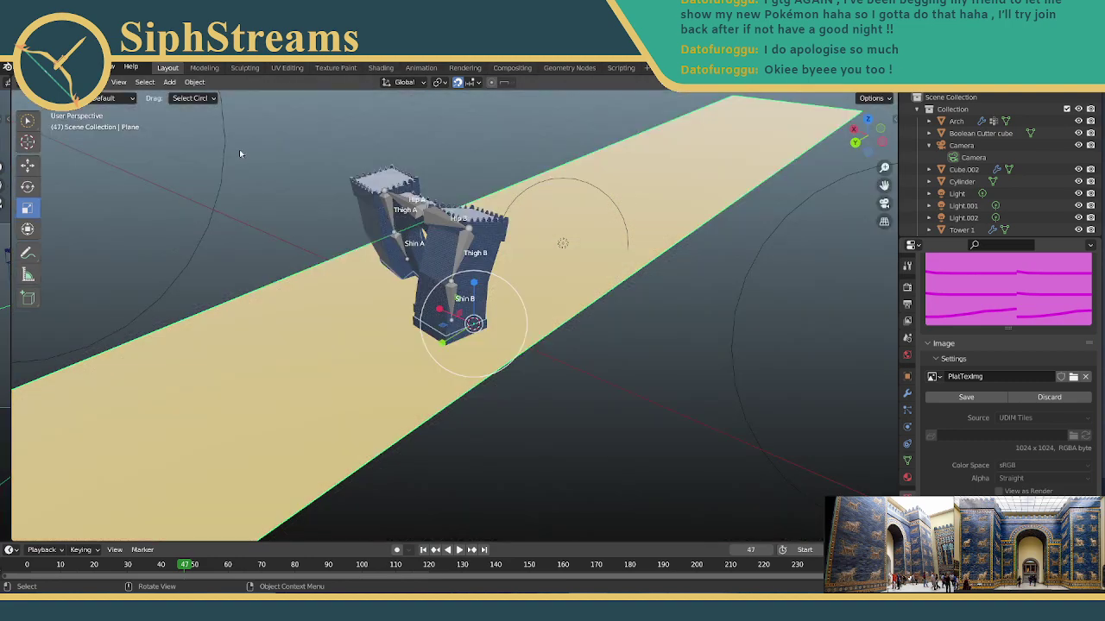
pyautogui.moveTo(10, 107); pyautogui.dragTo(704, 92)
pyautogui.press('z')
pyautogui.click(513, 250)
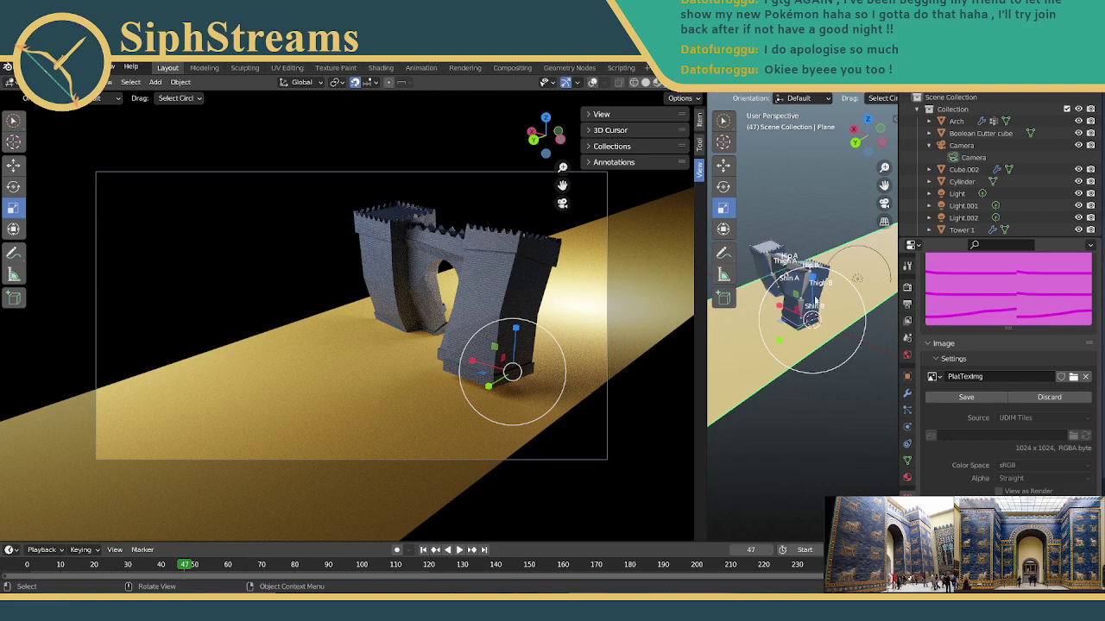
pyautogui.scroll(-3, 817, 306)
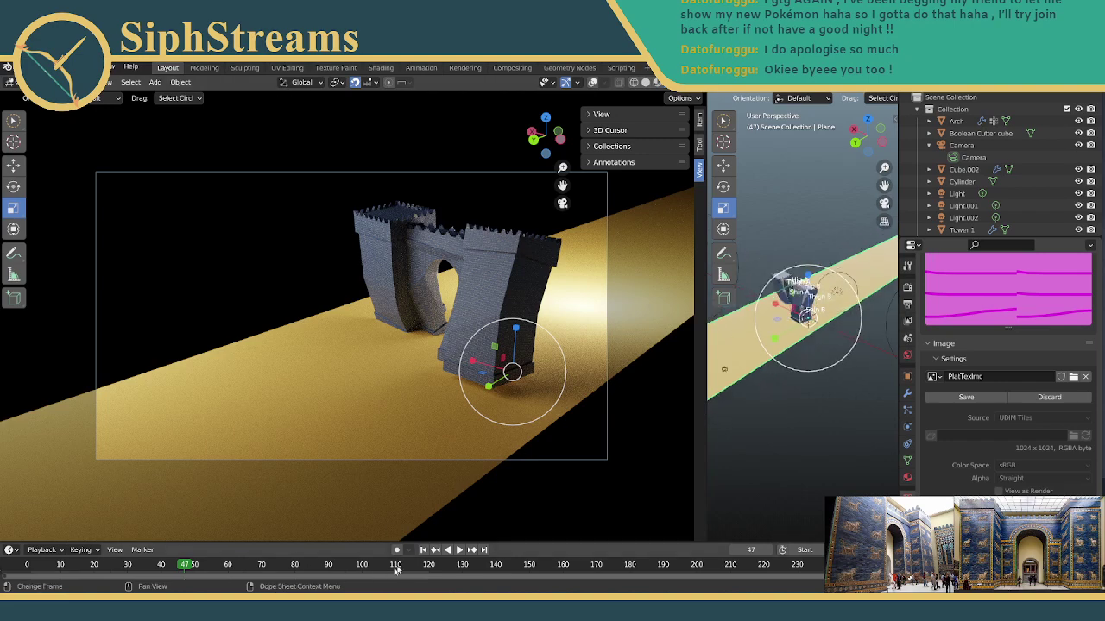
# Play the walk animation, toggle the camera view's shading, and bring up the render settings.
pyautogui.click(458, 550)
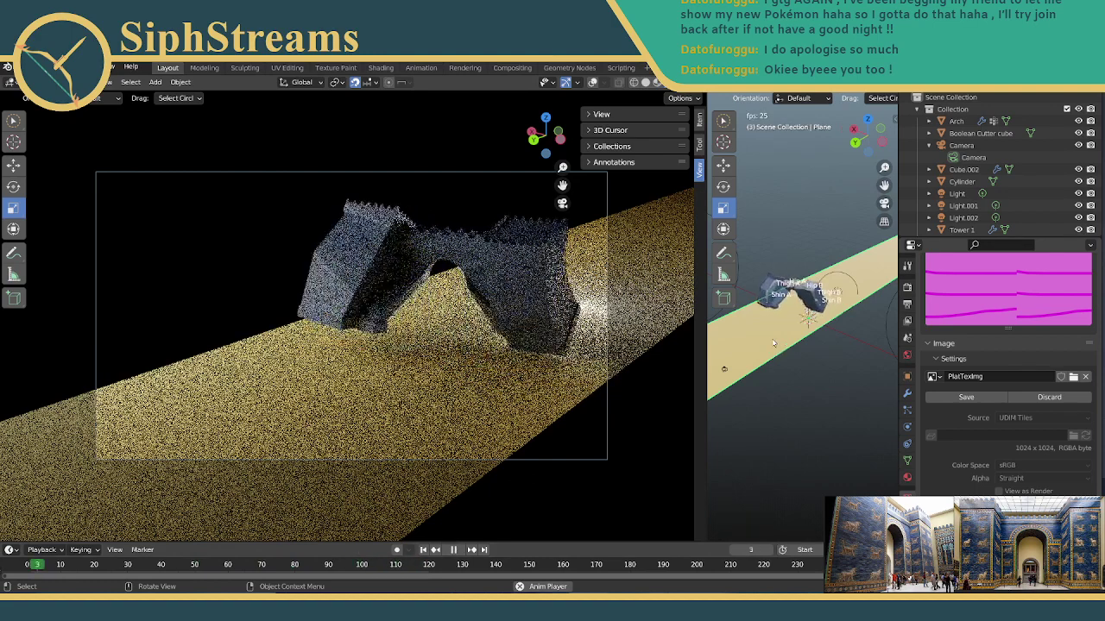
pyautogui.click(645, 82)
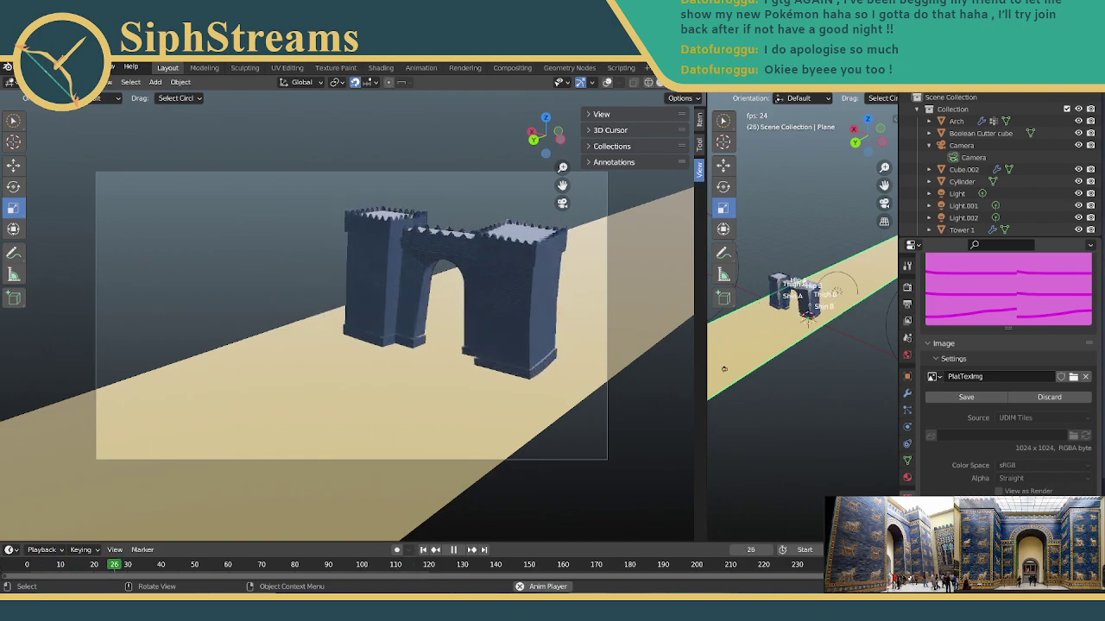
pyautogui.click(634, 82)
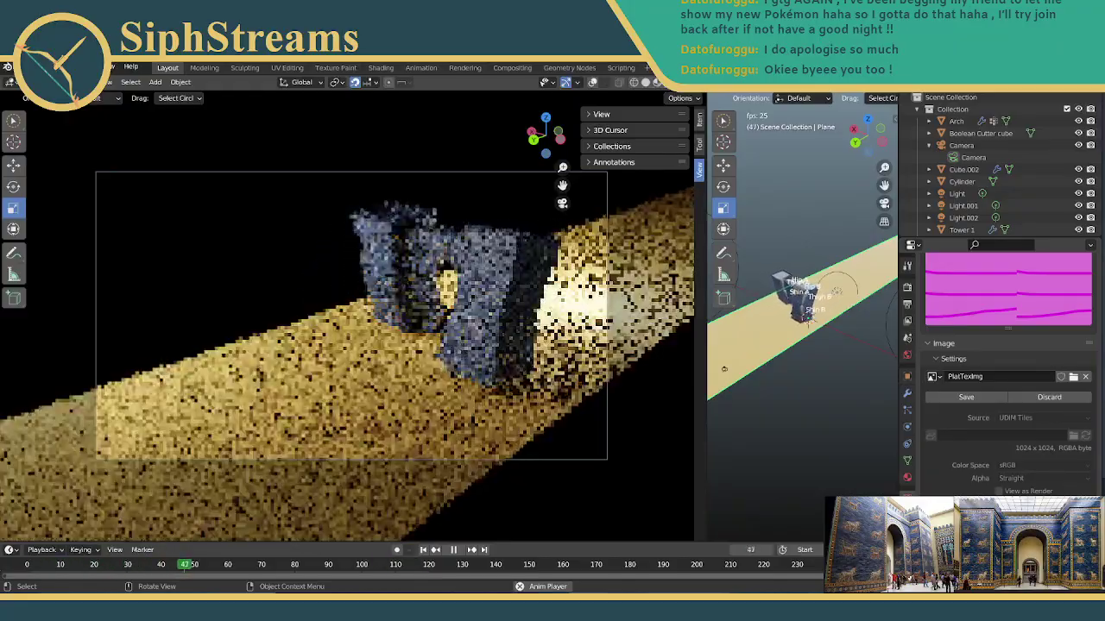
pyautogui.click(664, 82)
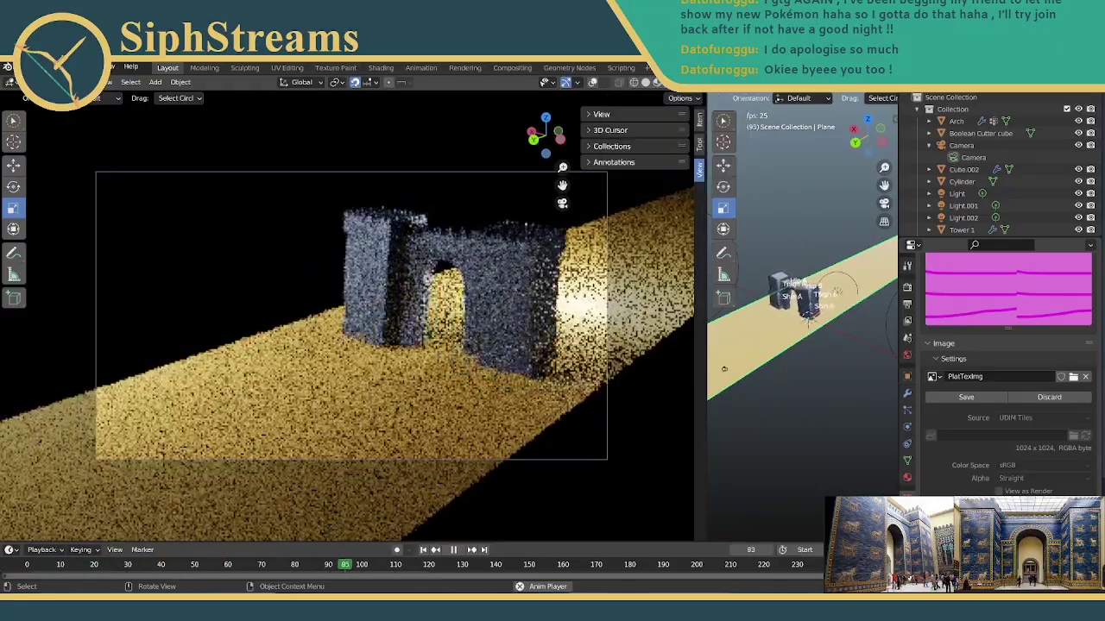
pyautogui.click(907, 286)
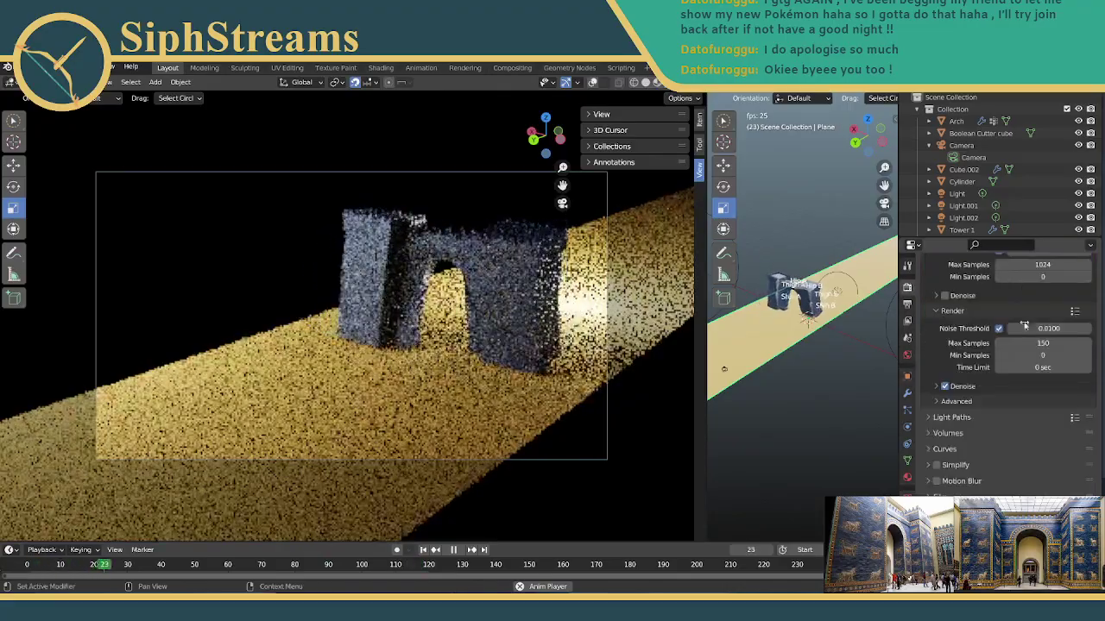
# Switch the render engine to Eevee and select Light.001 in the viewport.
pyautogui.click(1018, 287)
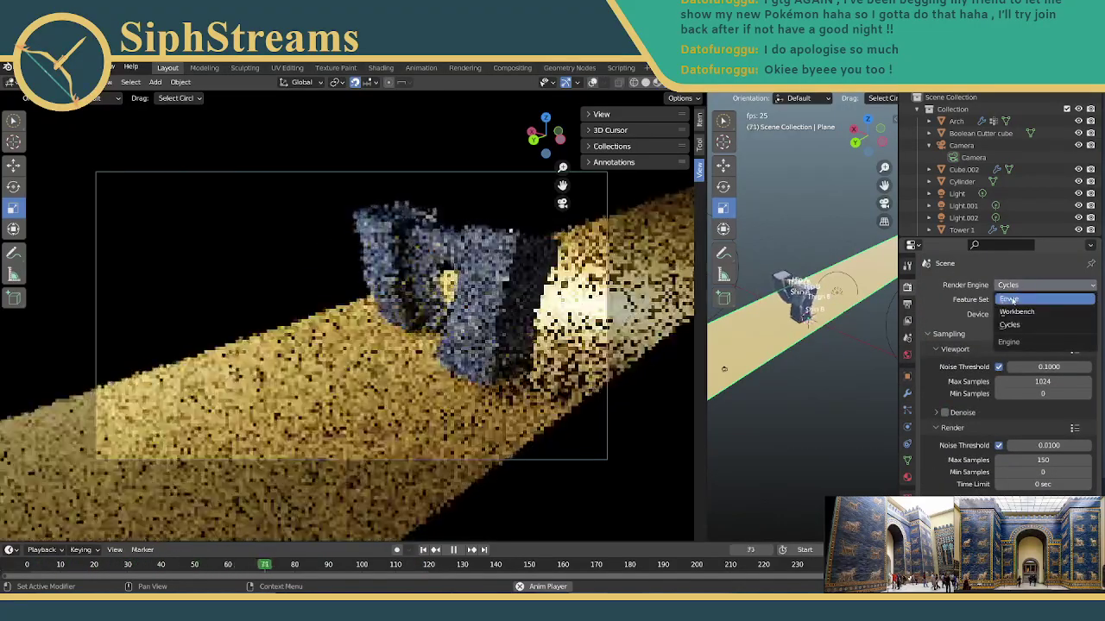
pyautogui.press('Return')
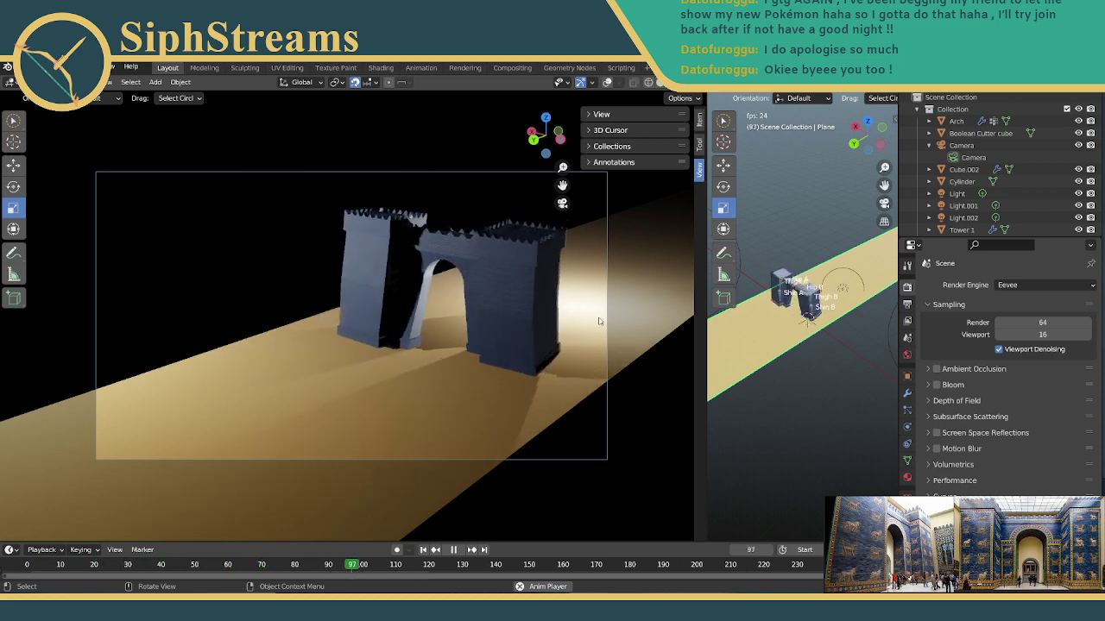
pyautogui.click(883, 326)
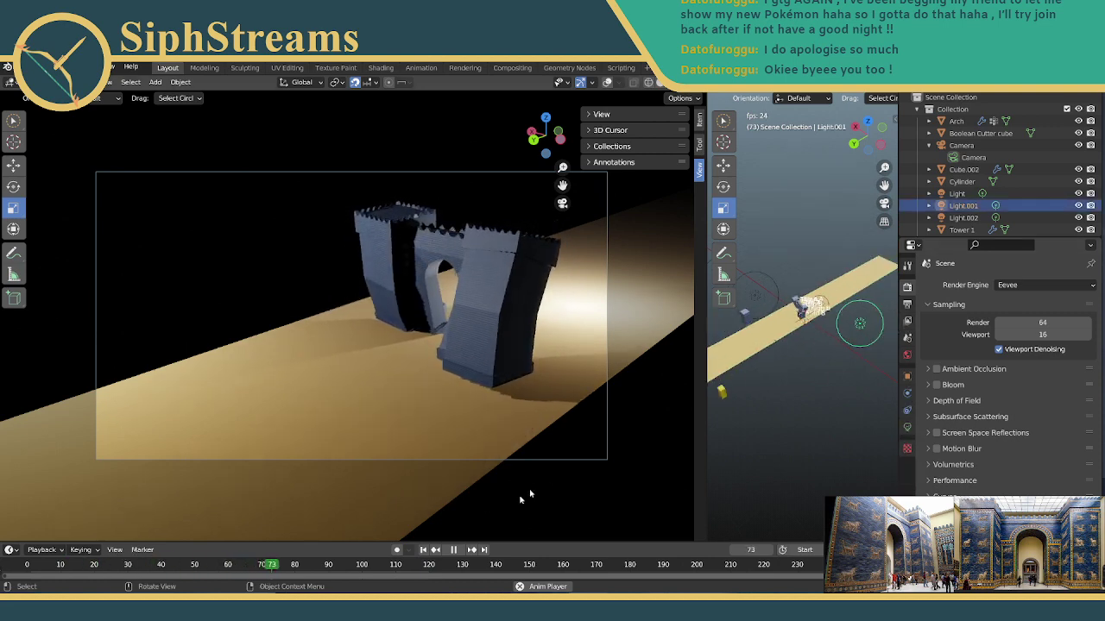
# Stop playback and drag Light.001 along its Y and X axes to a new spot.
pyautogui.press('space')
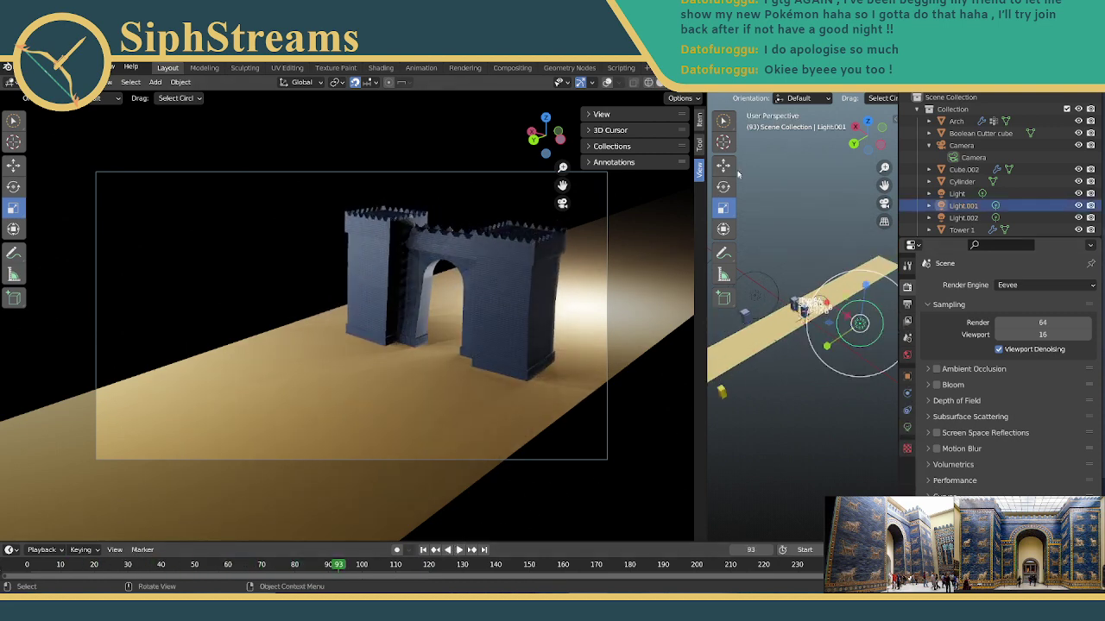
pyautogui.click(724, 165)
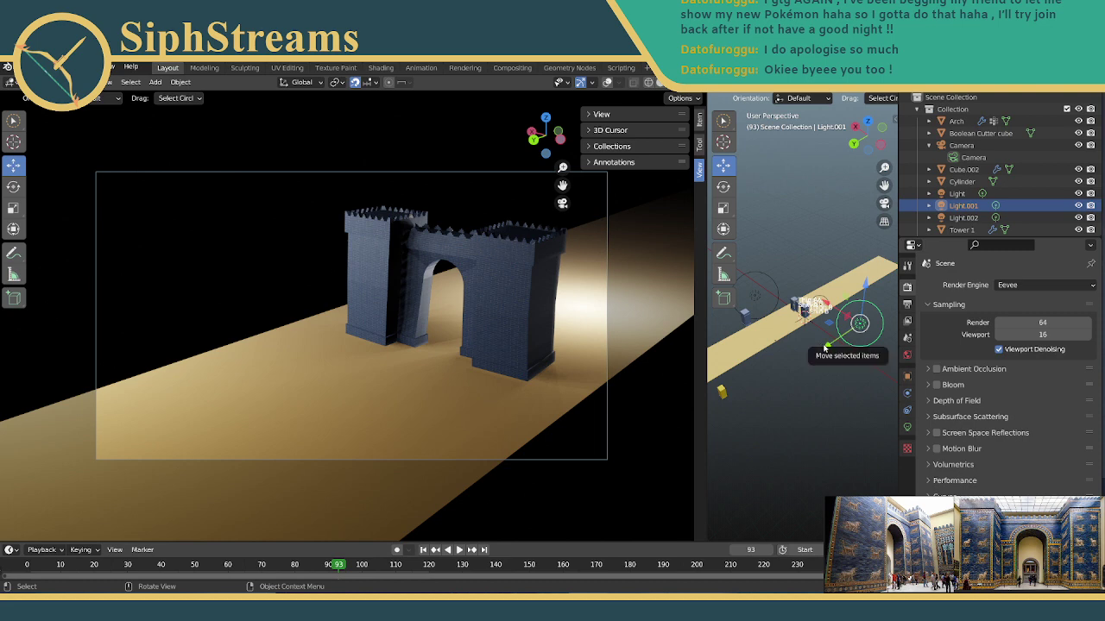
pyautogui.moveTo(759, 324); pyautogui.dragTo(785, 345, button='middle')
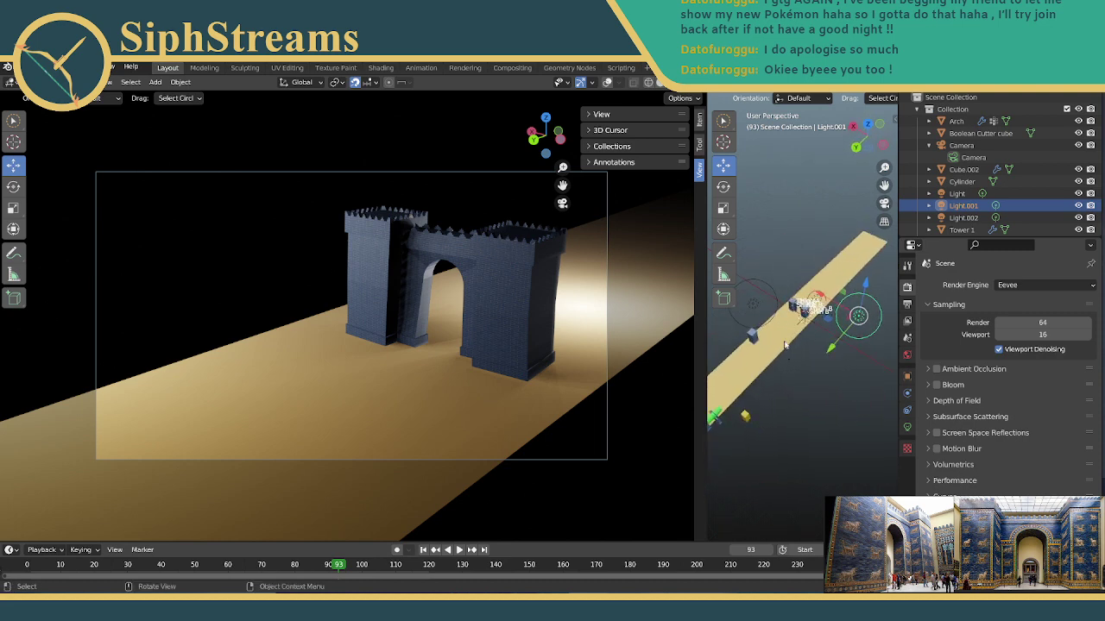
pyautogui.moveTo(829, 350); pyautogui.dragTo(794, 416)
pyautogui.moveTo(769, 347); pyautogui.dragTo(785, 354)
pyautogui.moveTo(776, 393); pyautogui.dragTo(792, 374)
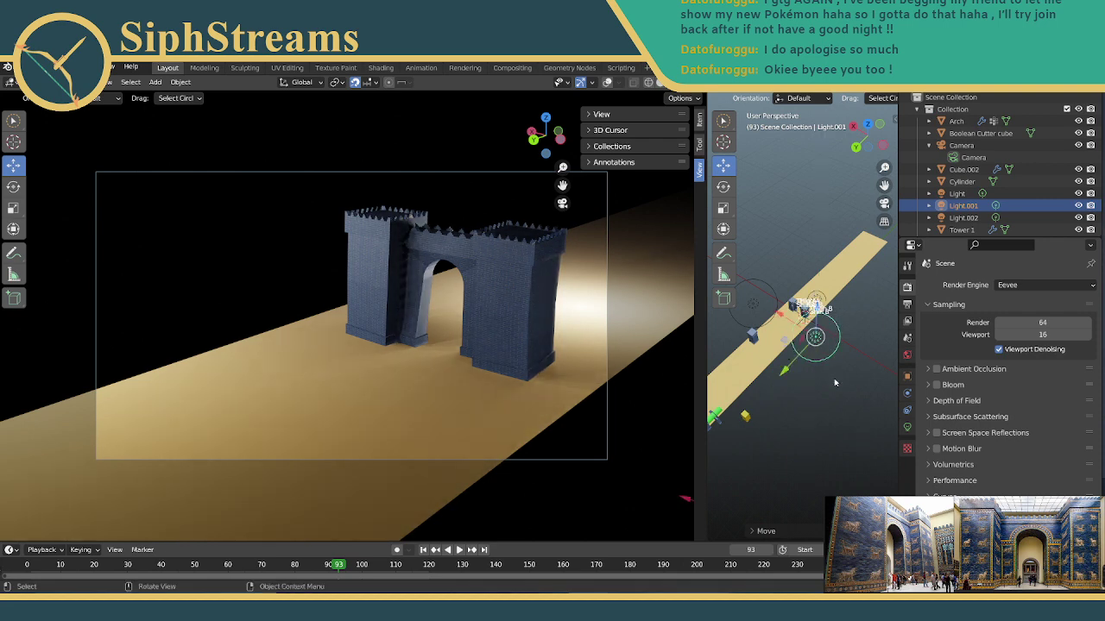
pyautogui.moveTo(792, 374); pyautogui.dragTo(703, 431, button='middle')
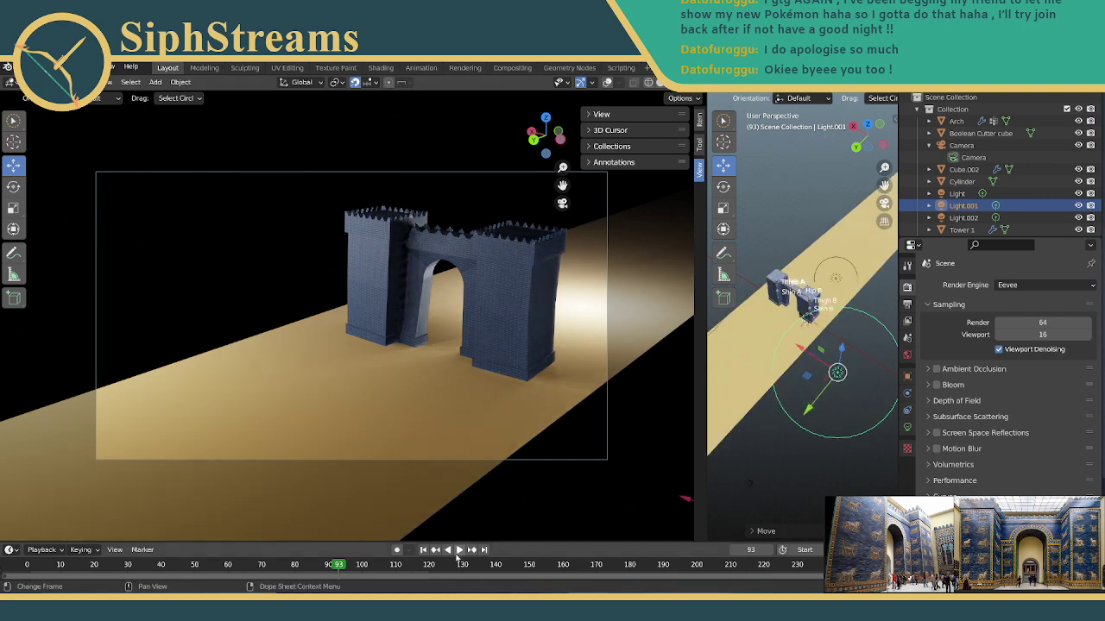
# Play the walk animation, reselect Light.001, zoom out, and paste a copied light.
pyautogui.click(458, 551)
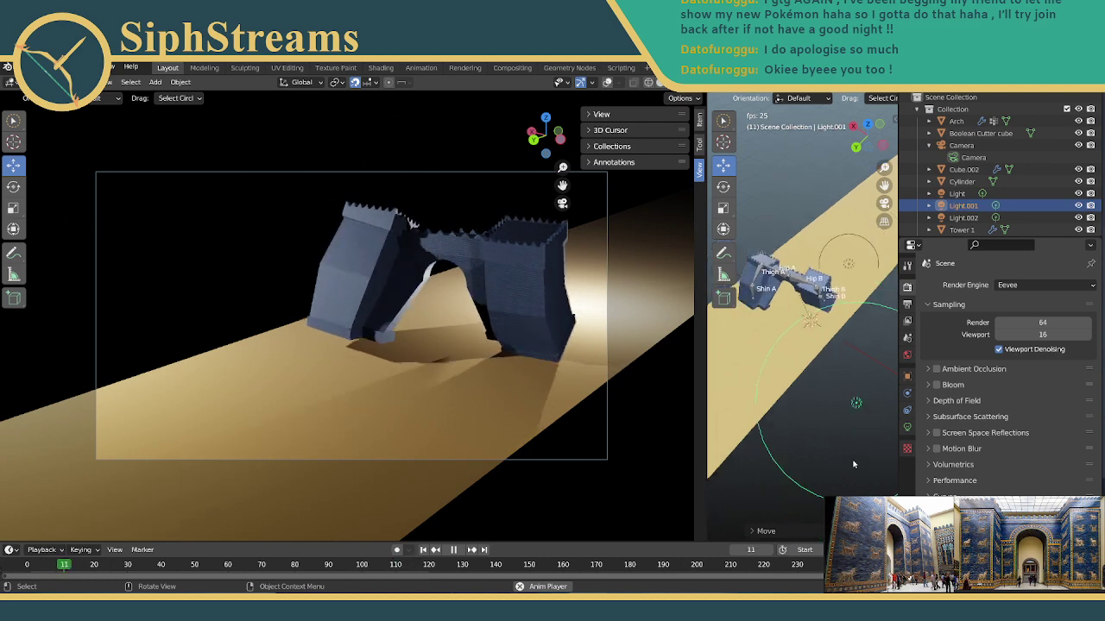
pyautogui.click(820, 371)
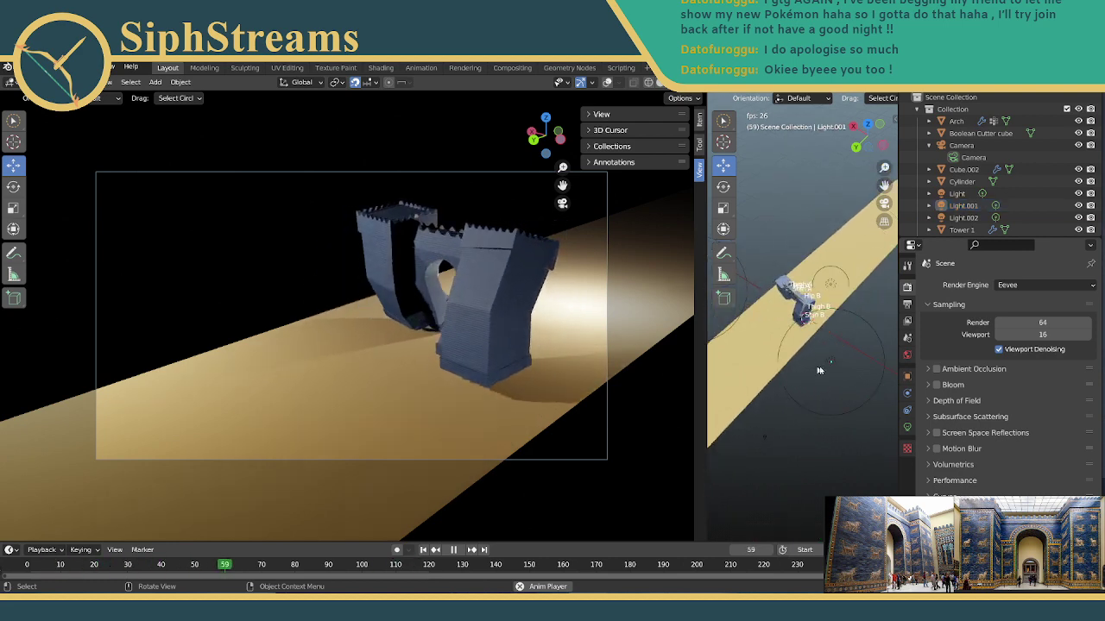
pyautogui.click(819, 370)
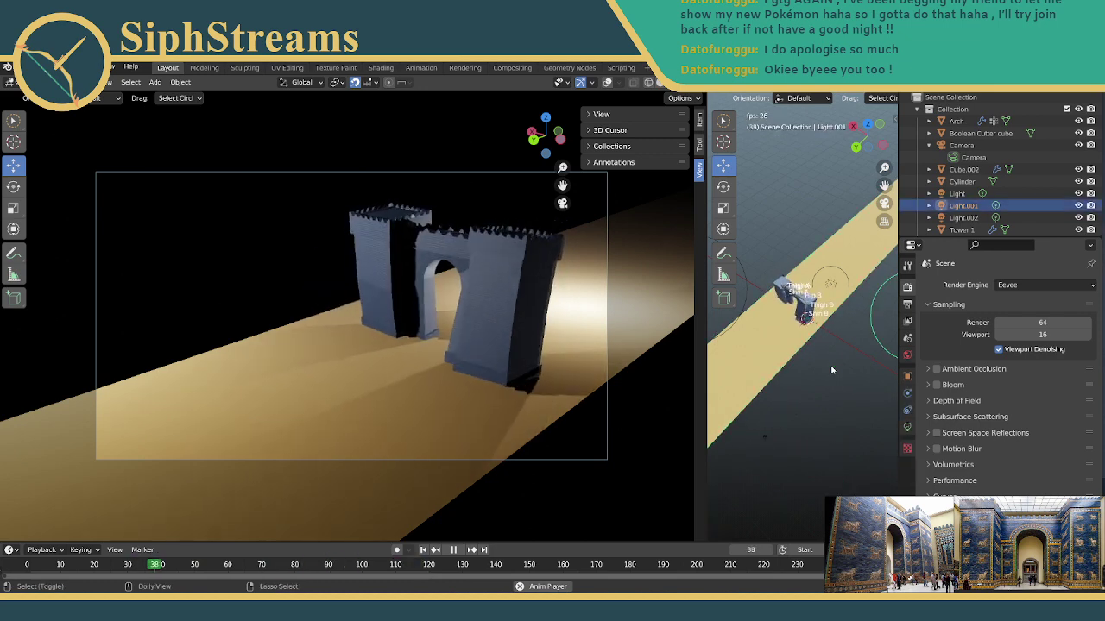
pyautogui.scroll(-2, 855, 341)
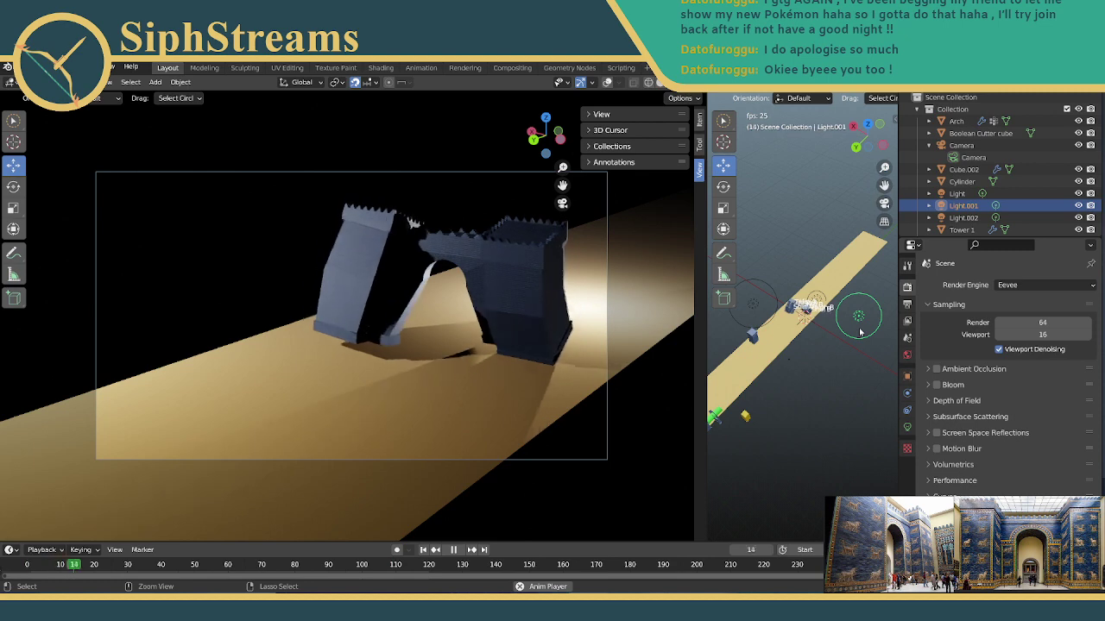
pyautogui.hotkey('ctrl', 'v')
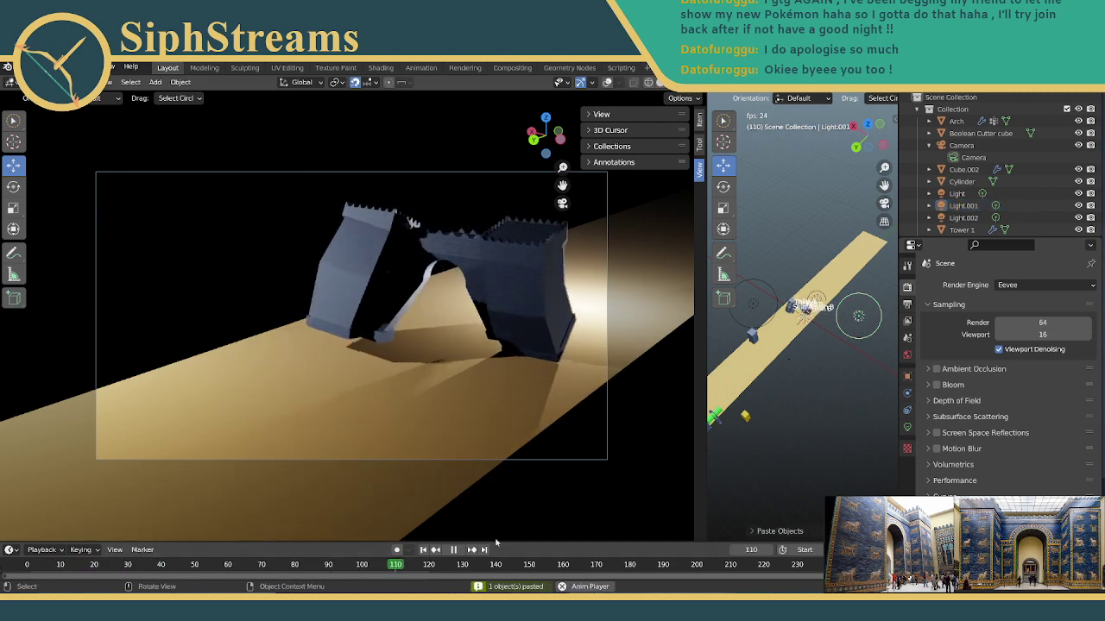
# Stop playback and move the pasted Light.003 lamp to a new spot beside the gate.
pyautogui.press('space')
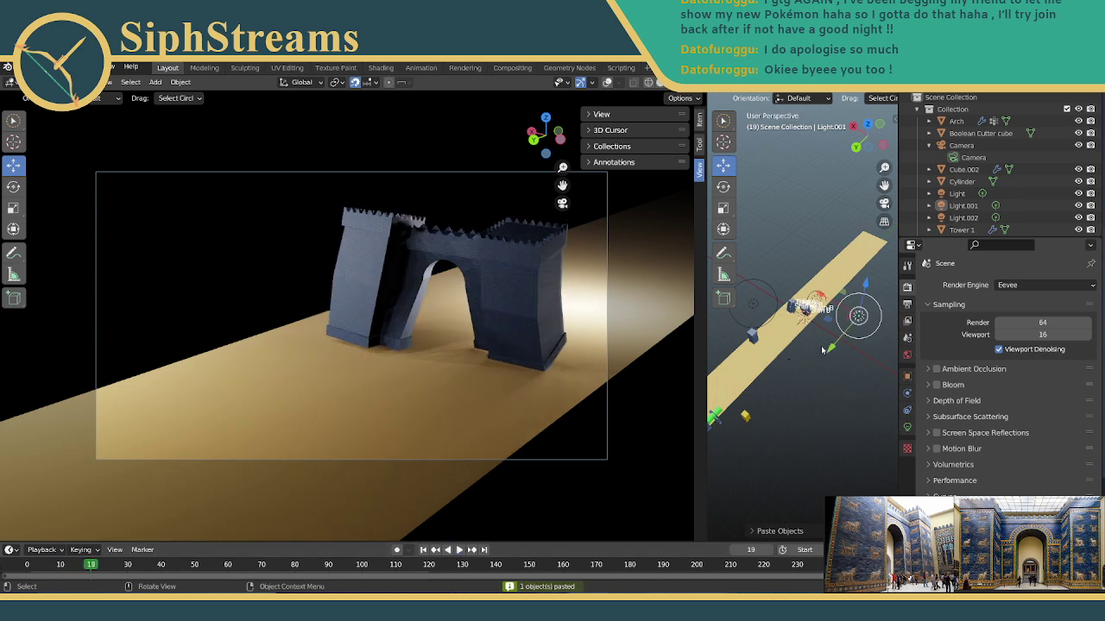
pyautogui.press('g')
pyautogui.click(763, 403)
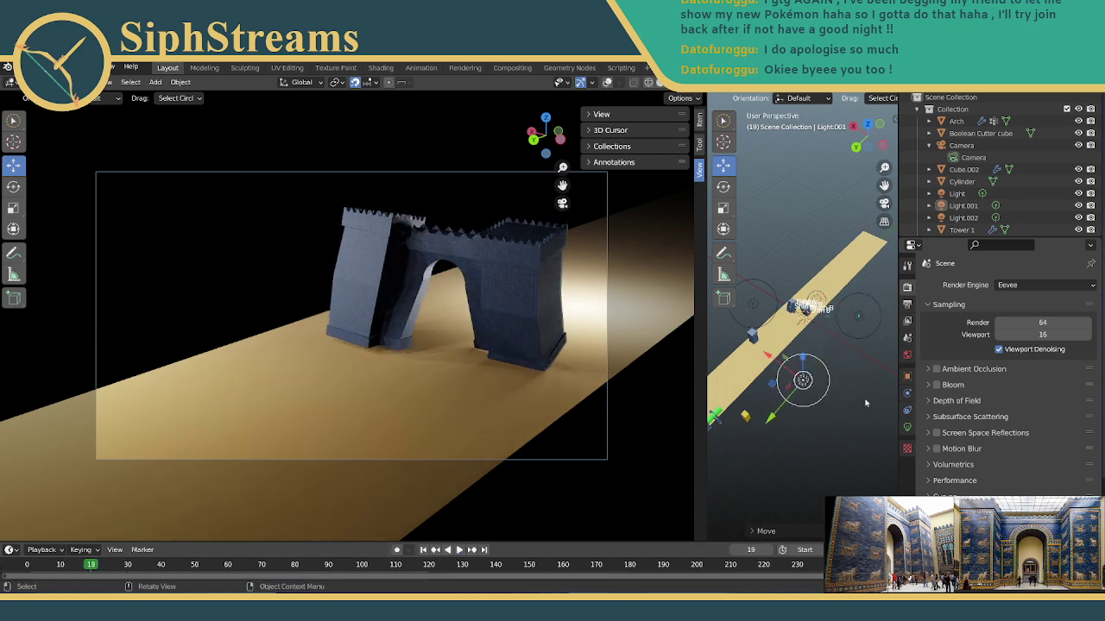
pyautogui.click(863, 321)
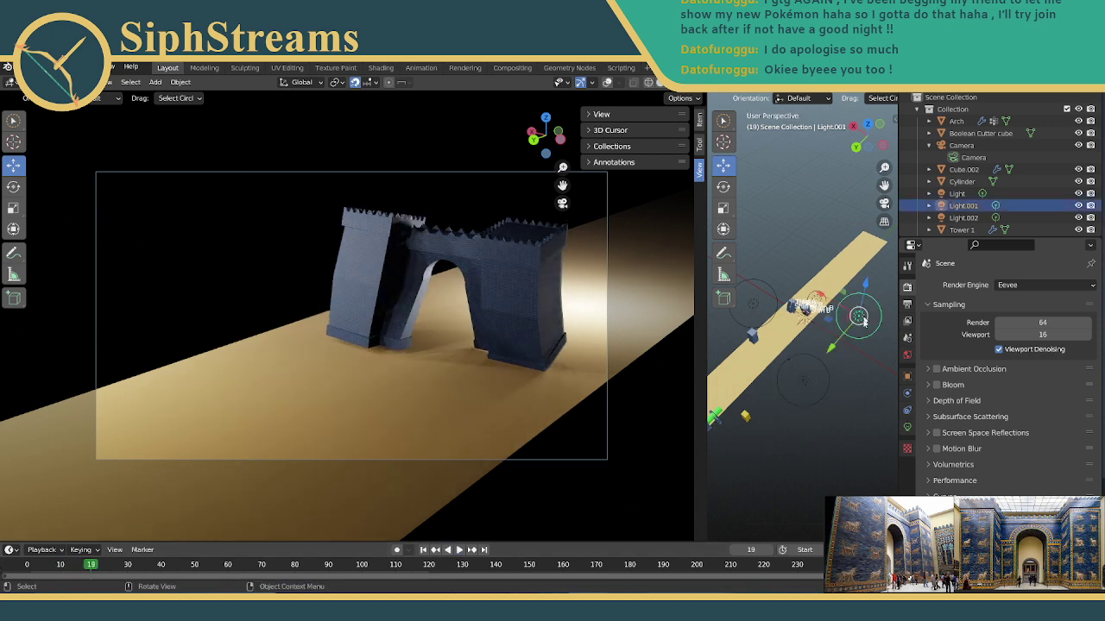
pyautogui.click(803, 384)
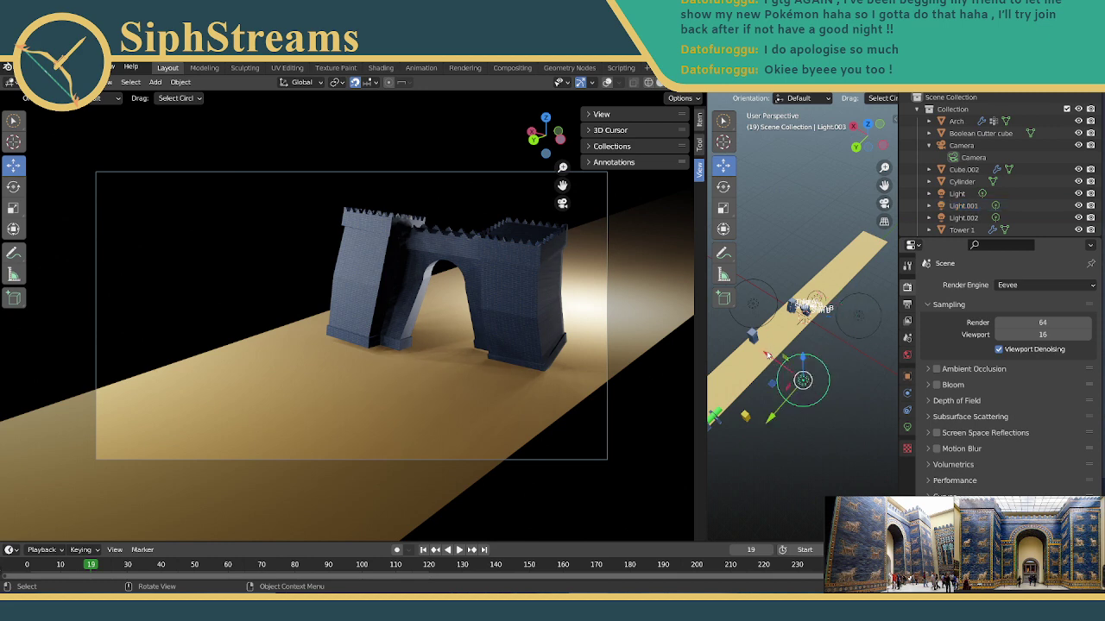
pyautogui.press('g')
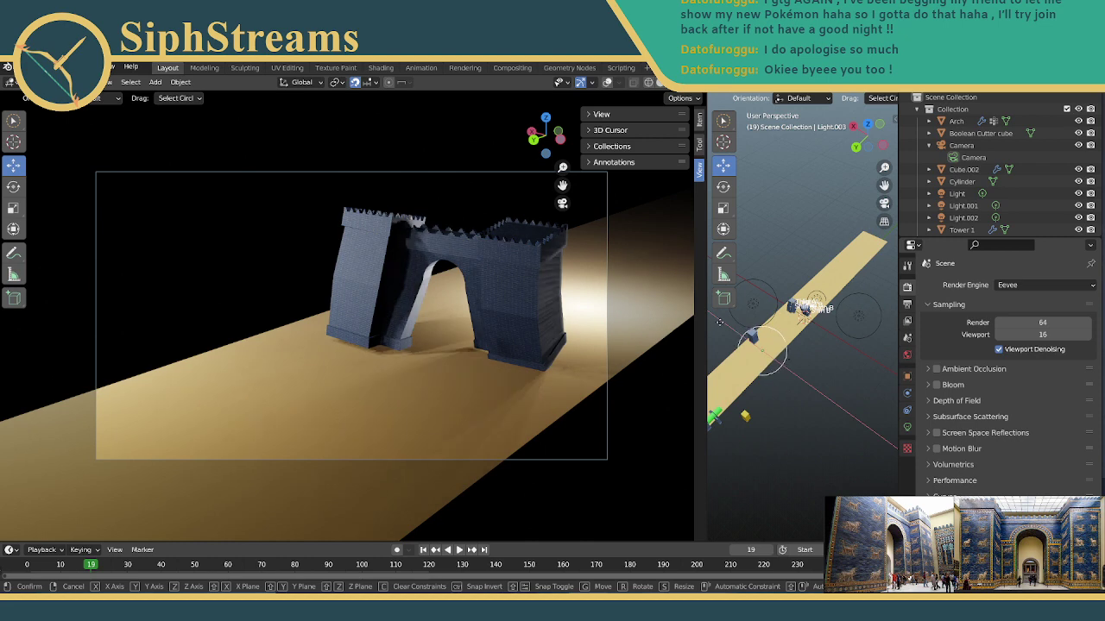
pyautogui.click(749, 328)
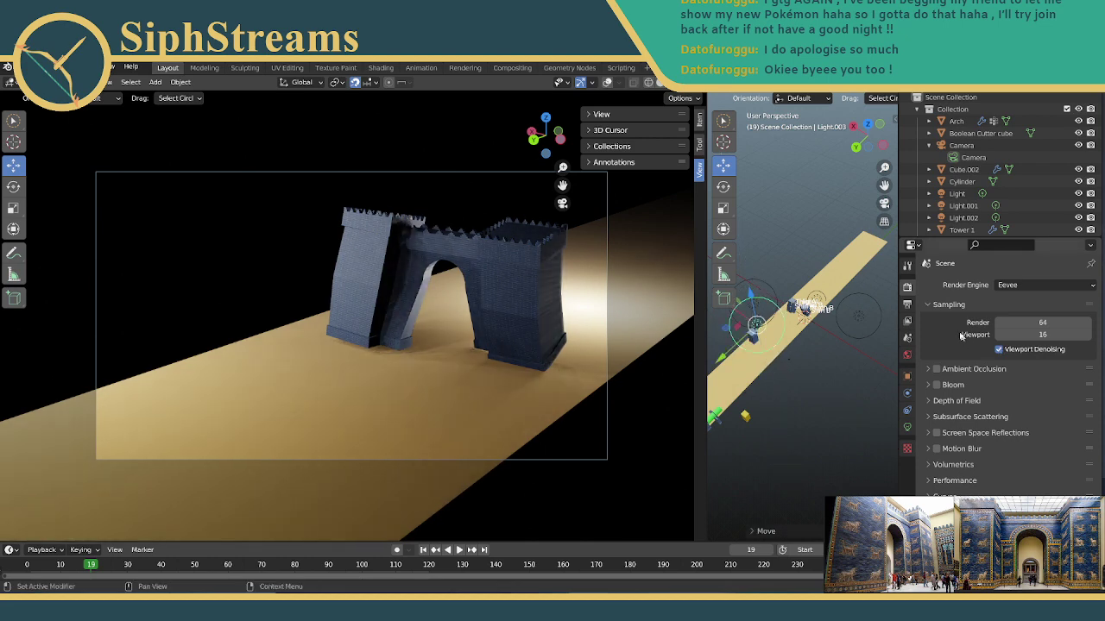
pyautogui.moveTo(755, 323); pyautogui.dragTo(777, 306)
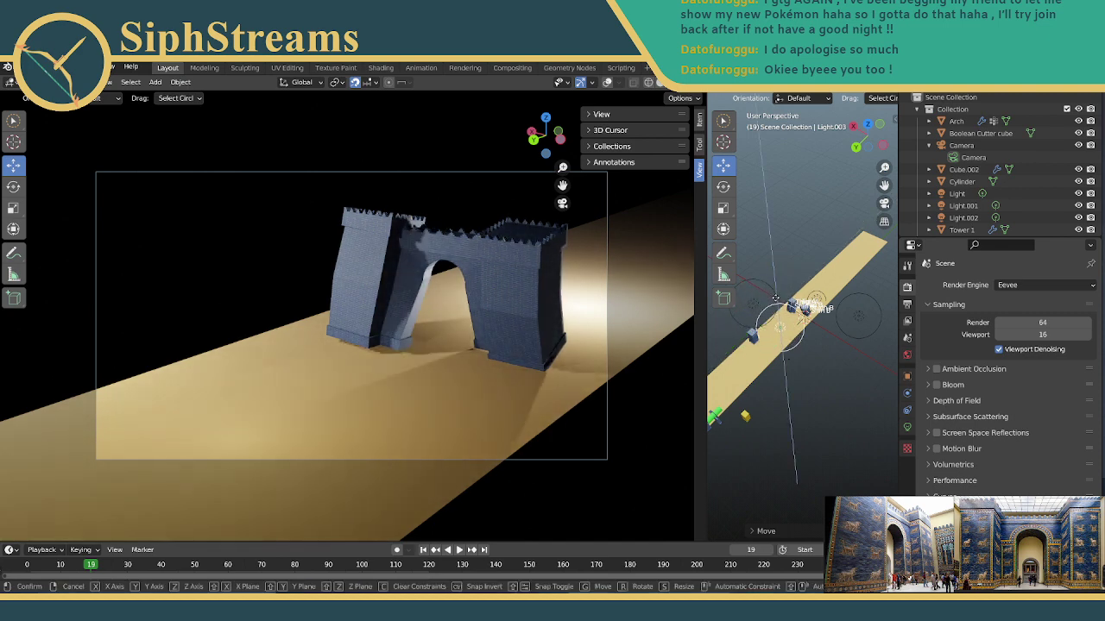
pyautogui.press('Return')
# Change the render engine from Eevee to Cycles and review its sampling settings.
pyautogui.click(684, 82)
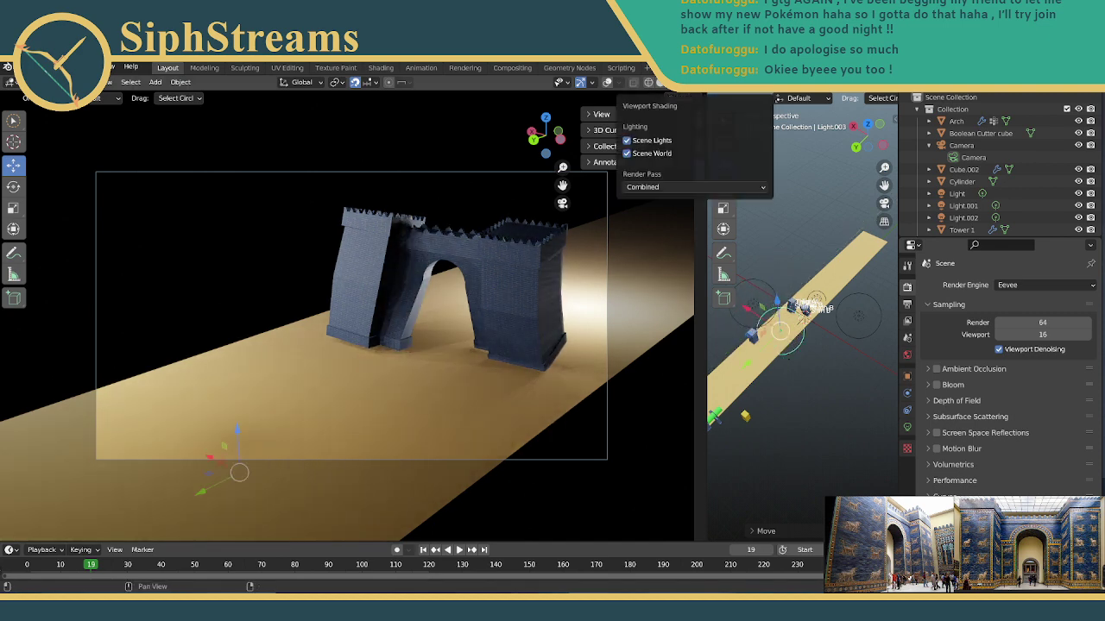
pyautogui.click(1040, 285)
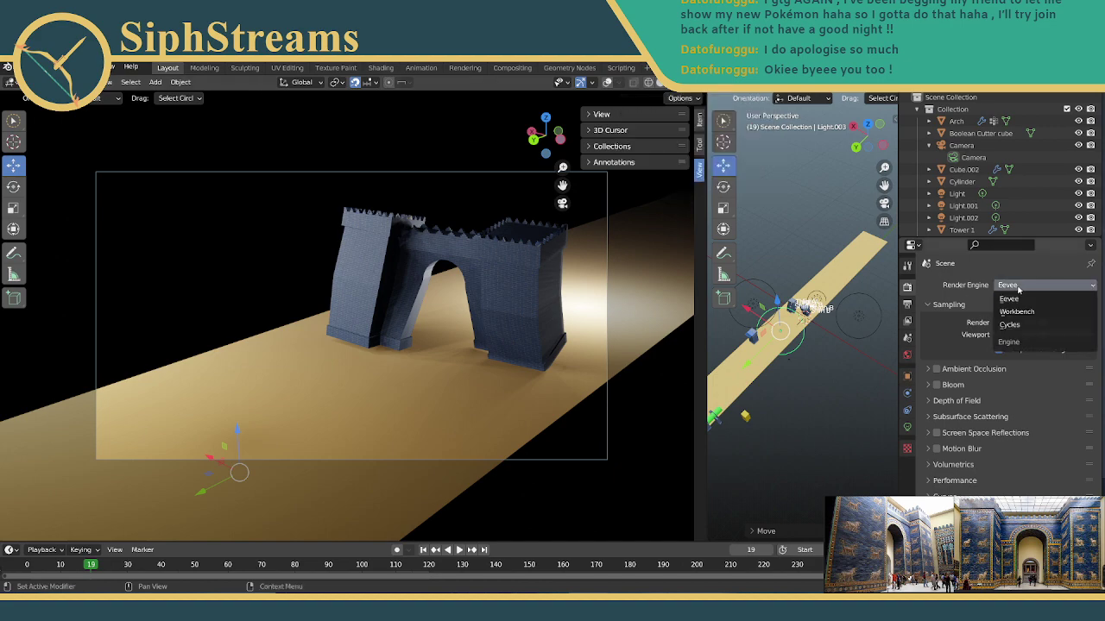
pyautogui.click(1016, 325)
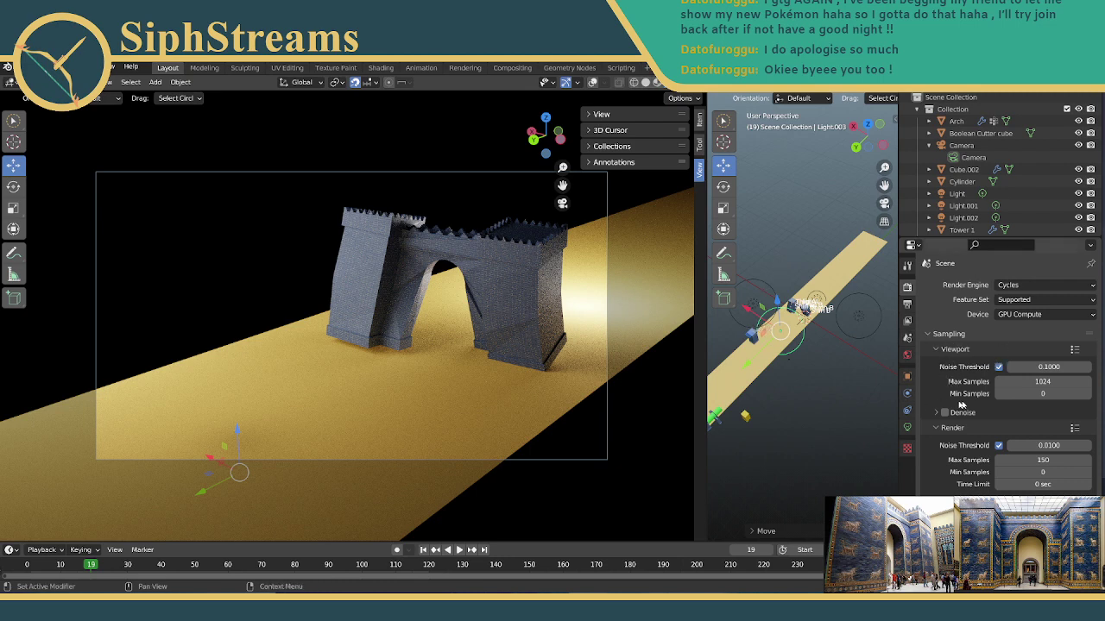
pyautogui.scroll(-10, 961, 402)
pyautogui.scroll(10, 960, 402)
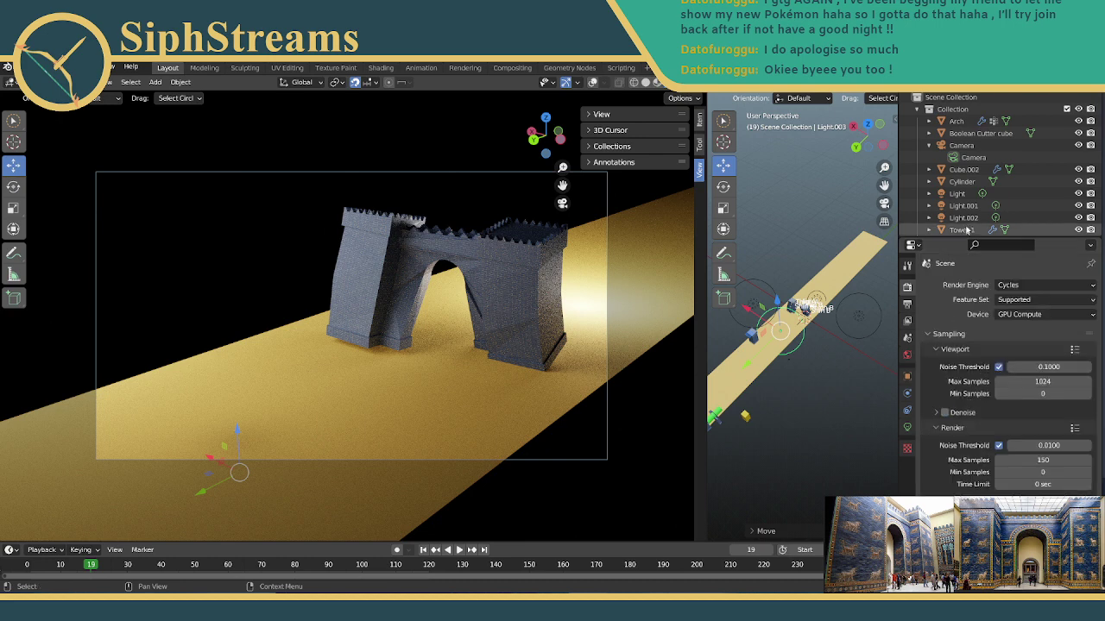
pyautogui.scroll(-4, 966, 224)
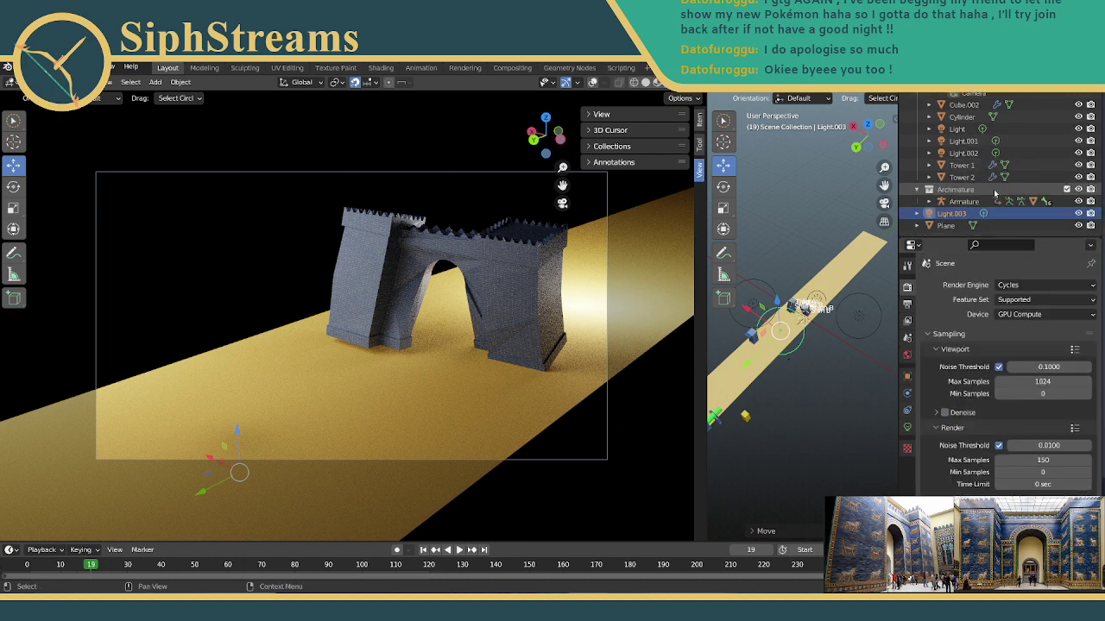
# Set Light.003's power to 5000 W and its radius to 500 m.
pyautogui.click(907, 427)
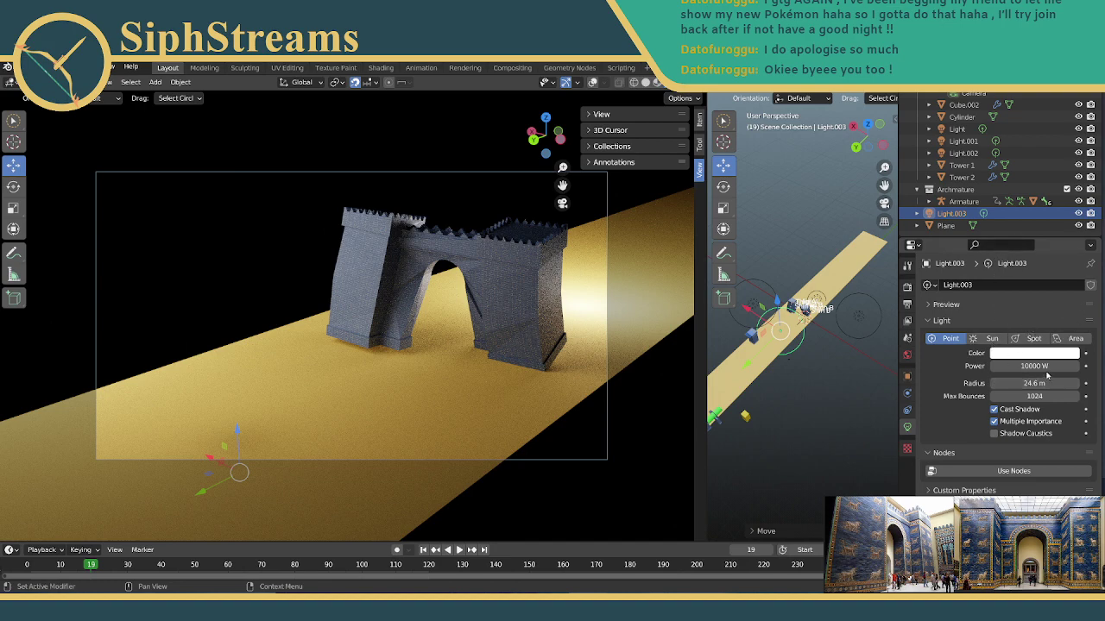
pyautogui.moveTo(1046, 366); pyautogui.dragTo(1019, 366)
pyautogui.moveTo(1071, 366); pyautogui.dragTo(1065, 366)
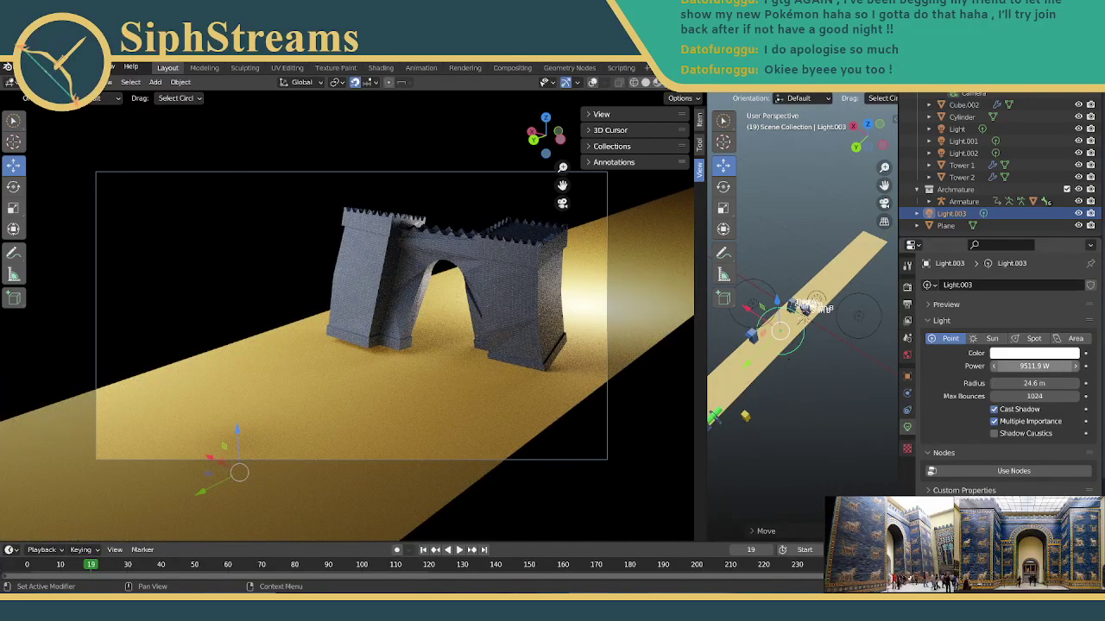
pyautogui.click(1051, 362)
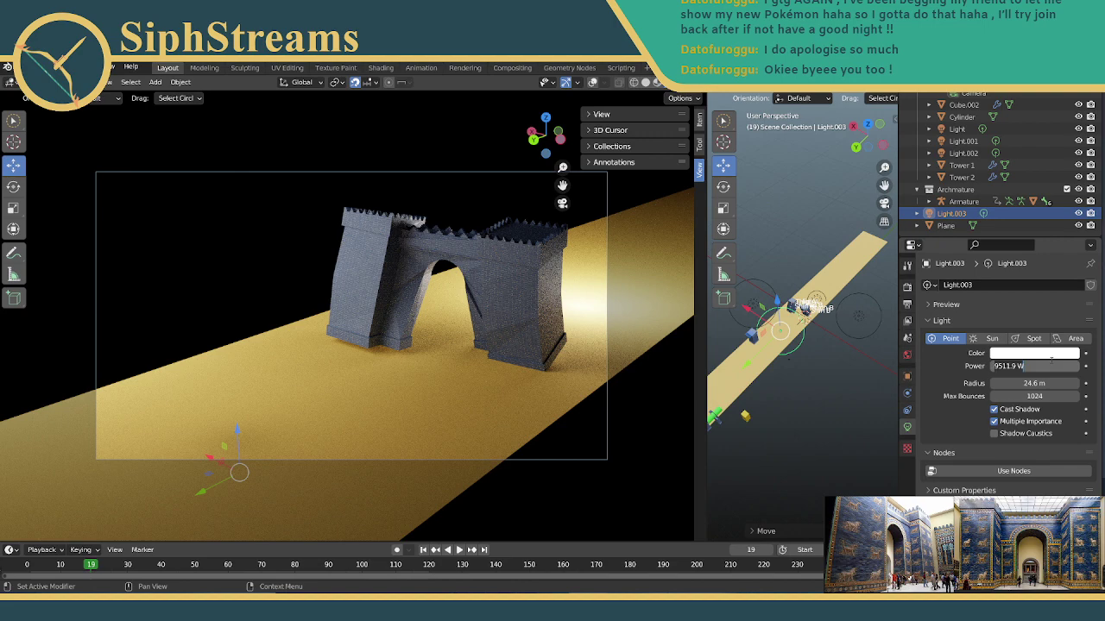
pyautogui.hotkey('ctrl', 'a')
pyautogui.write('3000')
pyautogui.press('Return')
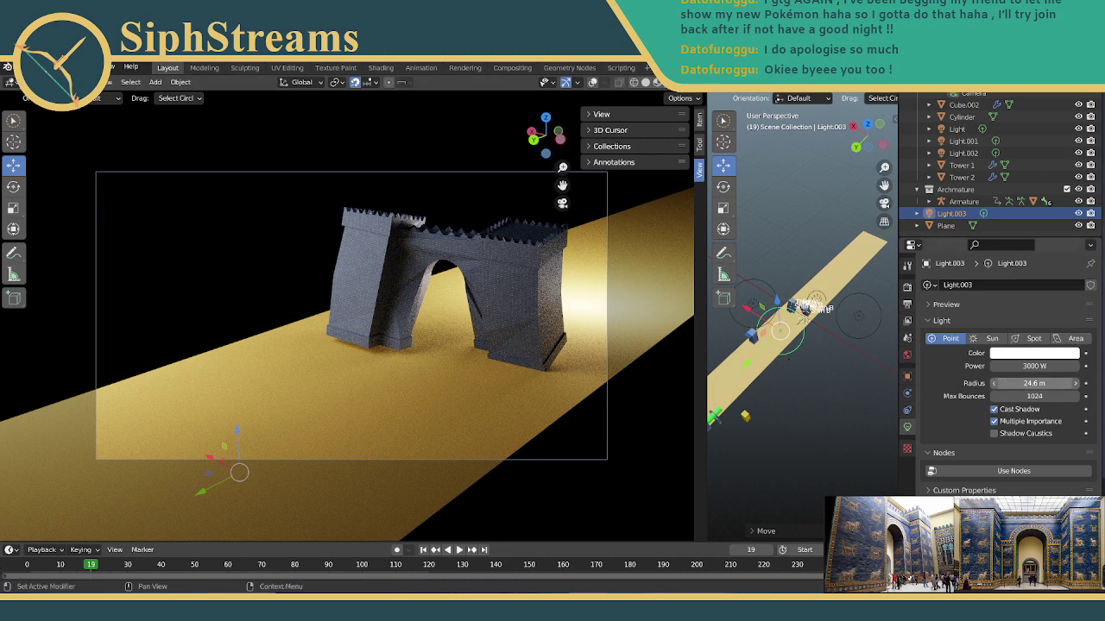
pyautogui.click(1034, 383)
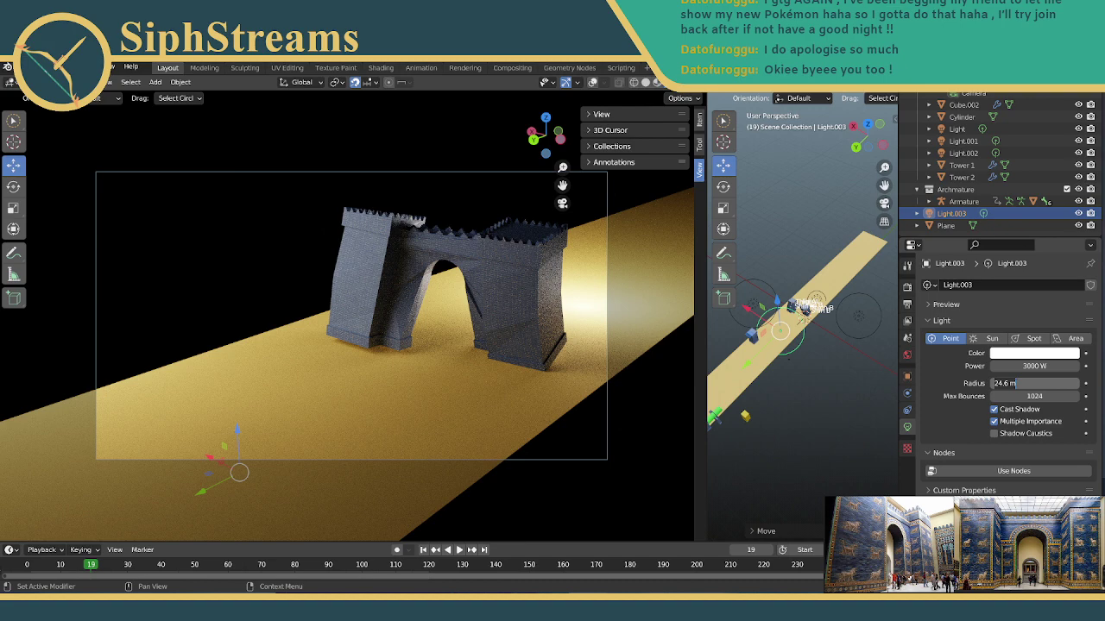
pyautogui.write('500')
pyautogui.press('Return')
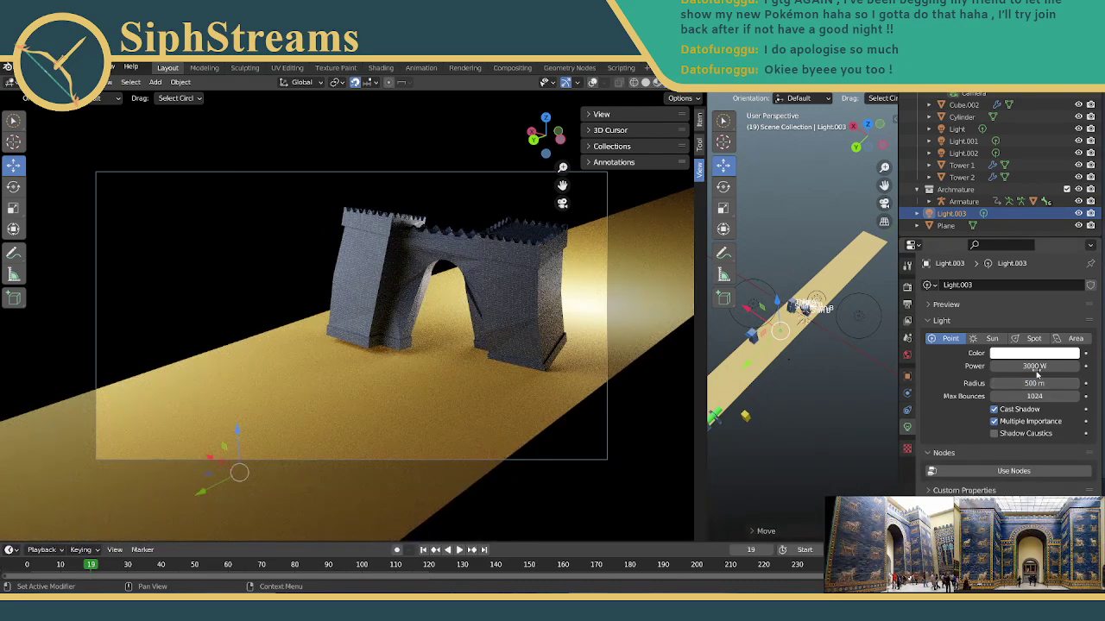
pyautogui.click(1037, 367)
pyautogui.write('500')
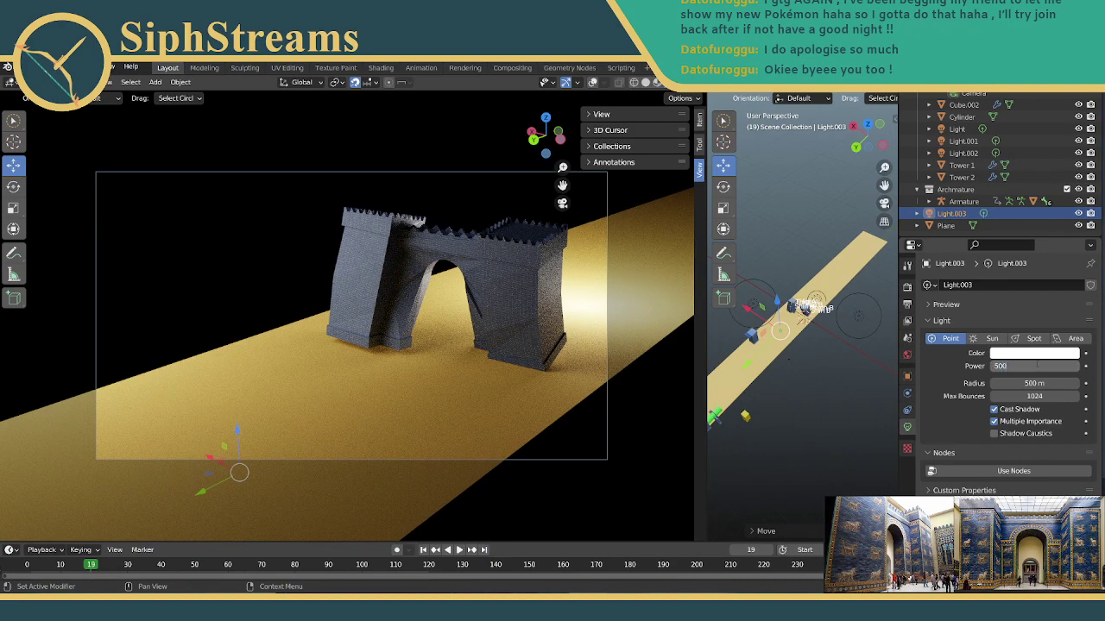
pyautogui.write('0')
pyautogui.press('Return')
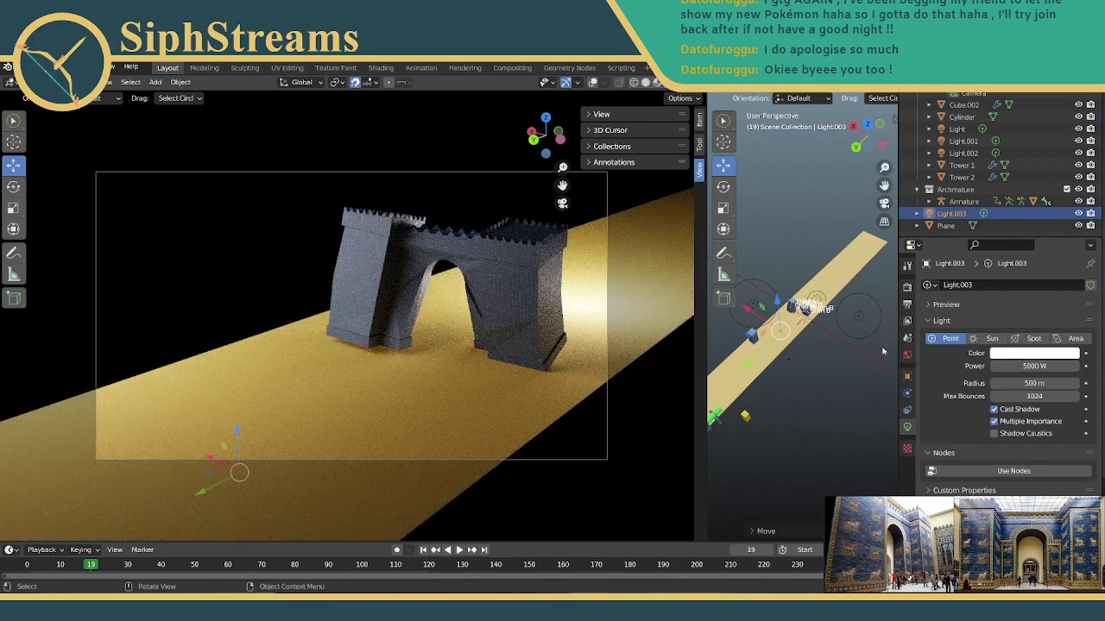
# Move Light.003 down and to the right, closer to the gate.
pyautogui.press('g')
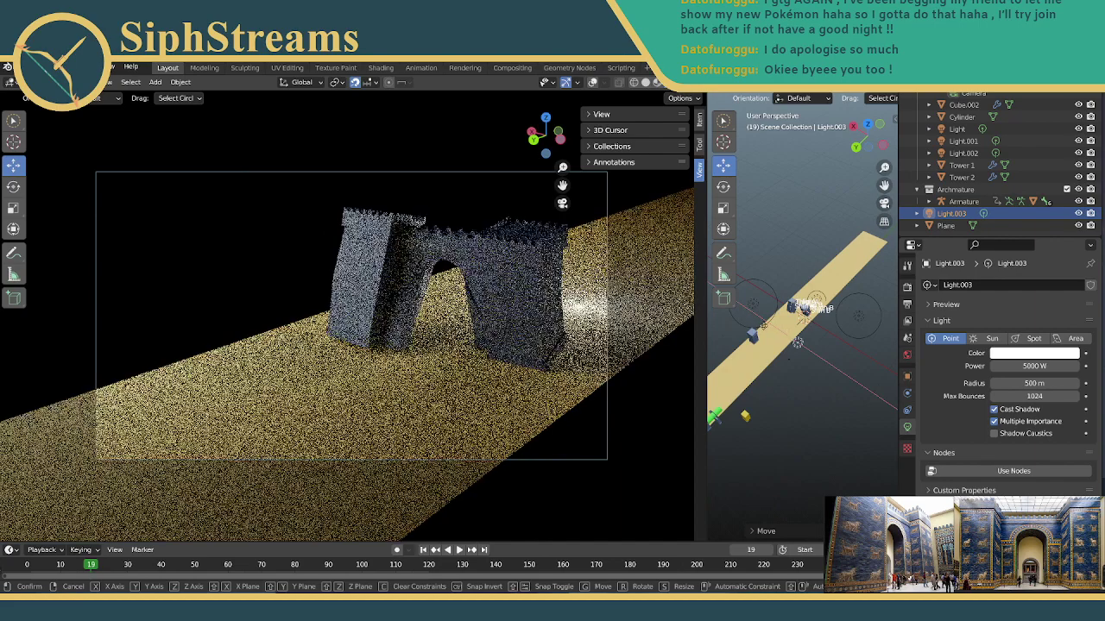
pyautogui.click(742, 316)
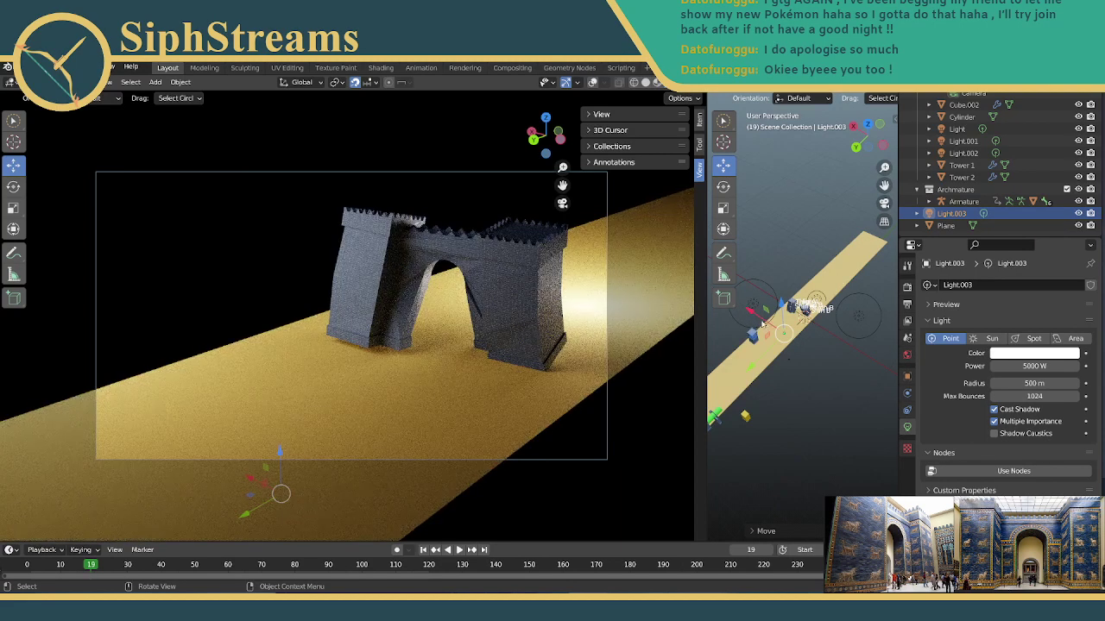
pyautogui.moveTo(753, 318); pyautogui.dragTo(786, 334)
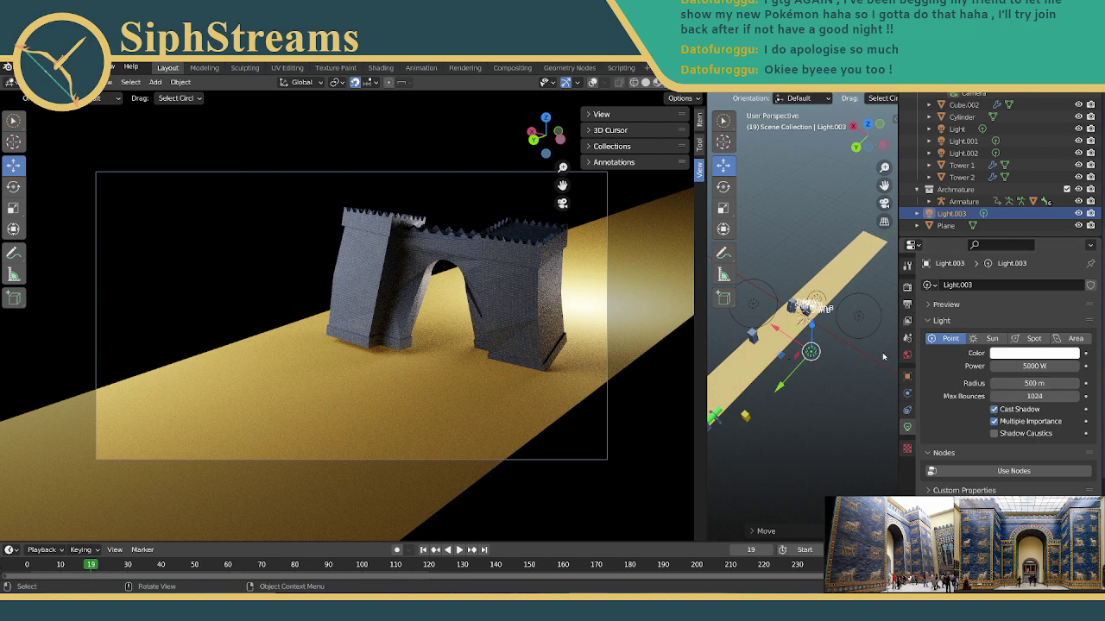
# Delete the Light.003 lamp from the scene.
pyautogui.click(926, 285)
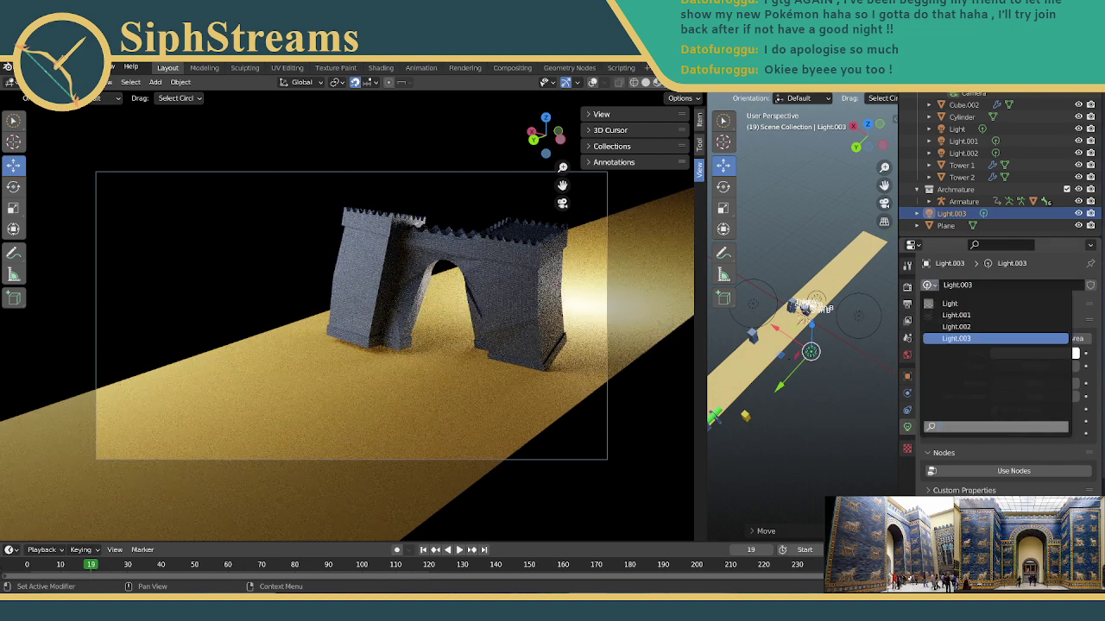
pyautogui.rightClick(808, 356)
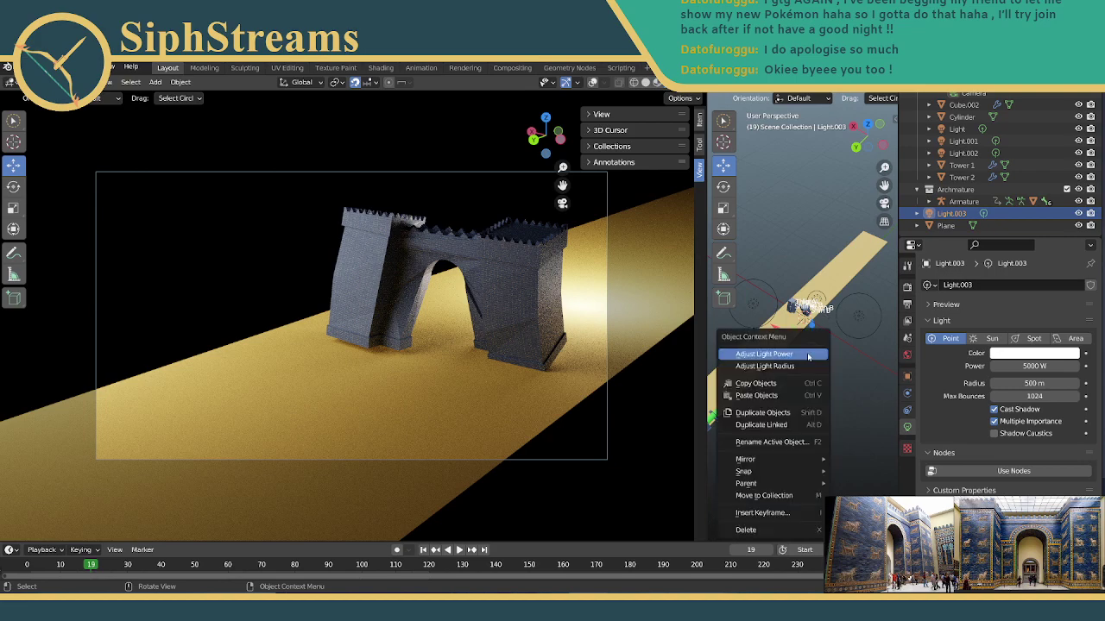
pyautogui.click(759, 530)
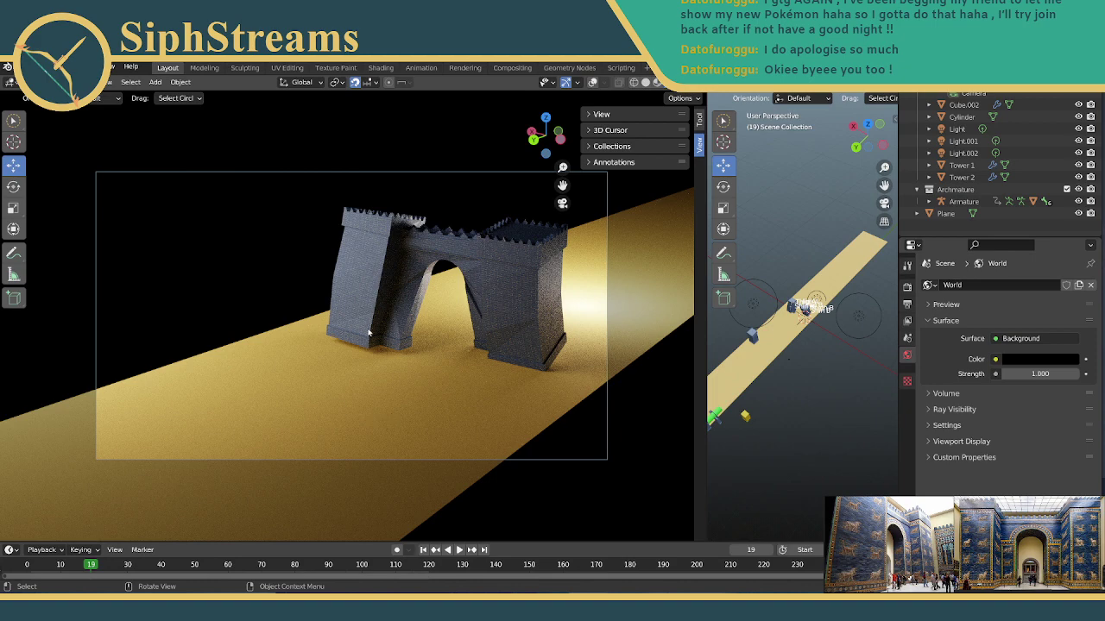
# Preview the walk animation, then open the armature's action list in the Animation workspace.
pyautogui.click(458, 552)
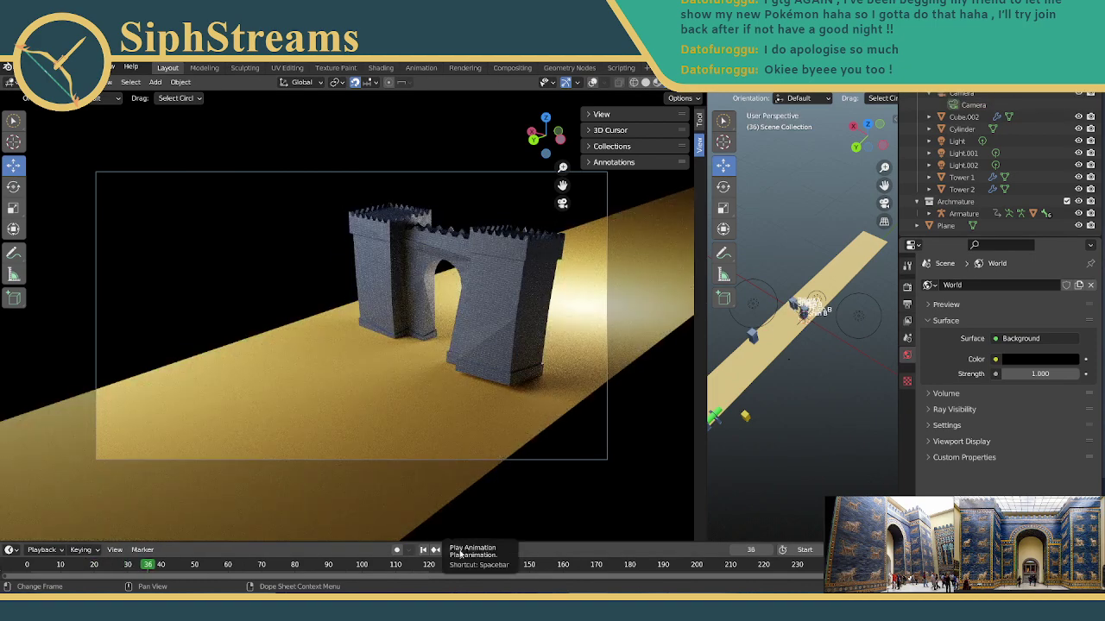
pyautogui.click(458, 552)
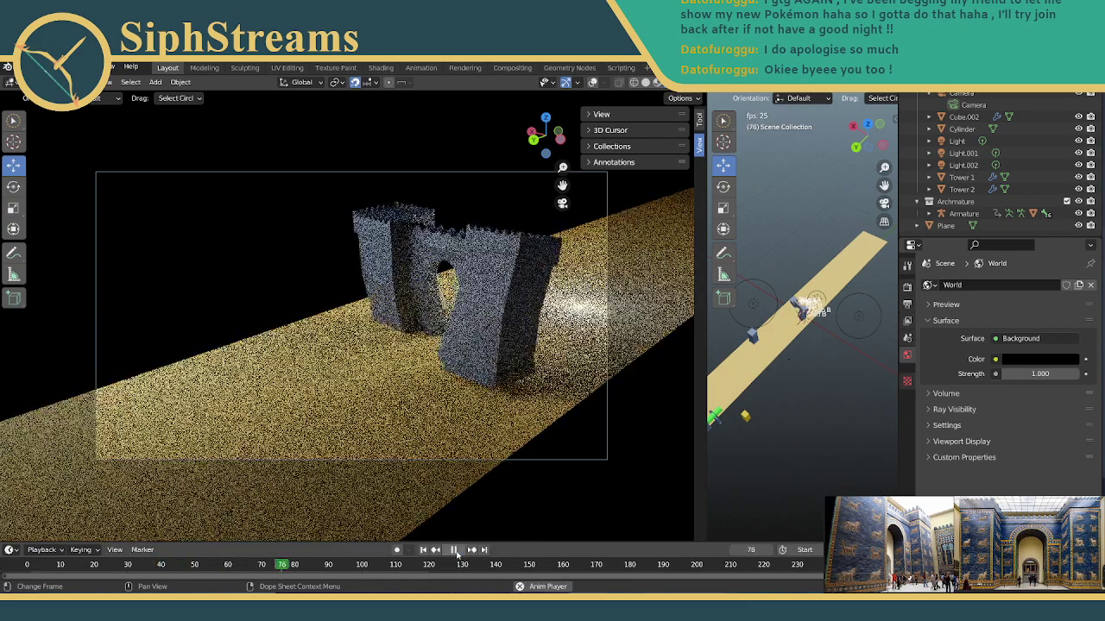
pyautogui.click(457, 553)
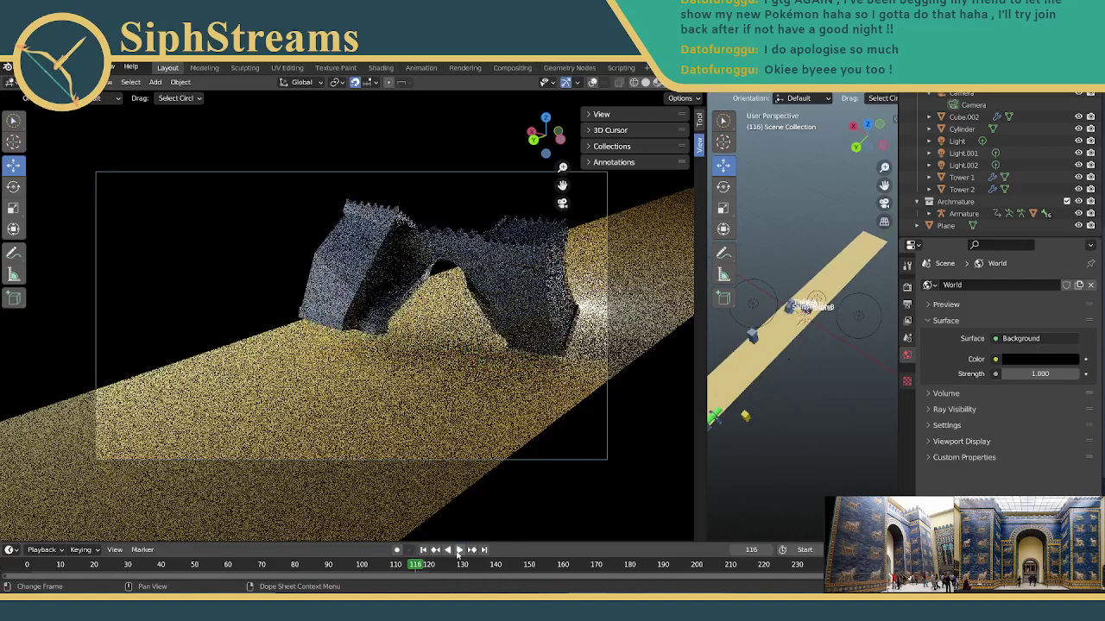
pyautogui.click(422, 67)
pyautogui.click(407, 437)
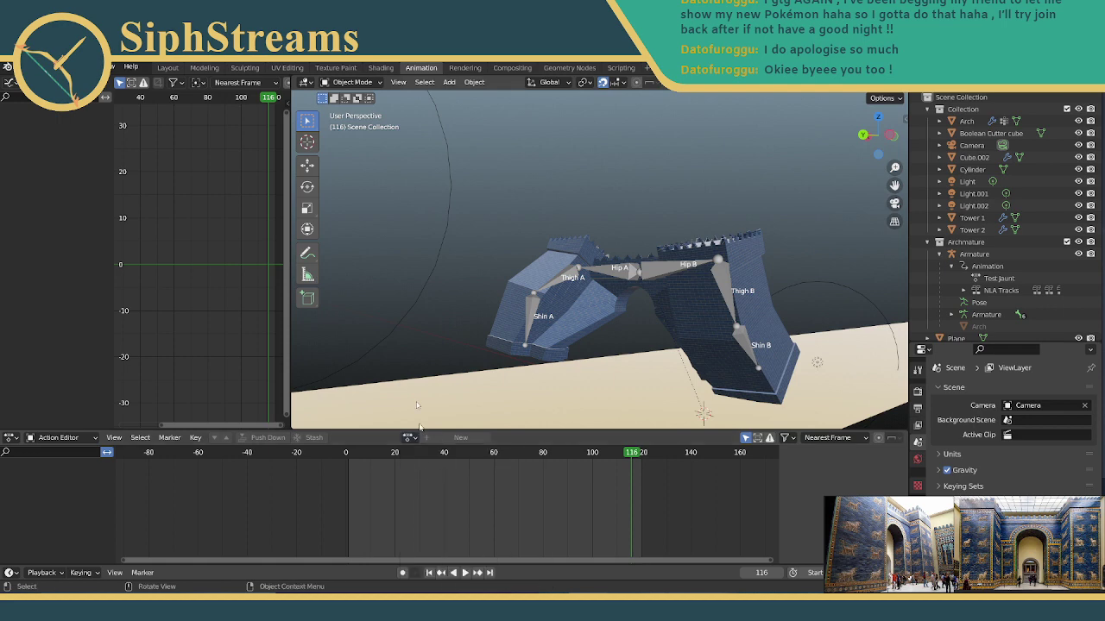
# Preview the animation, save IshtarGate.blend with Ctrl+S, and quit Blender.
pyautogui.click(466, 573)
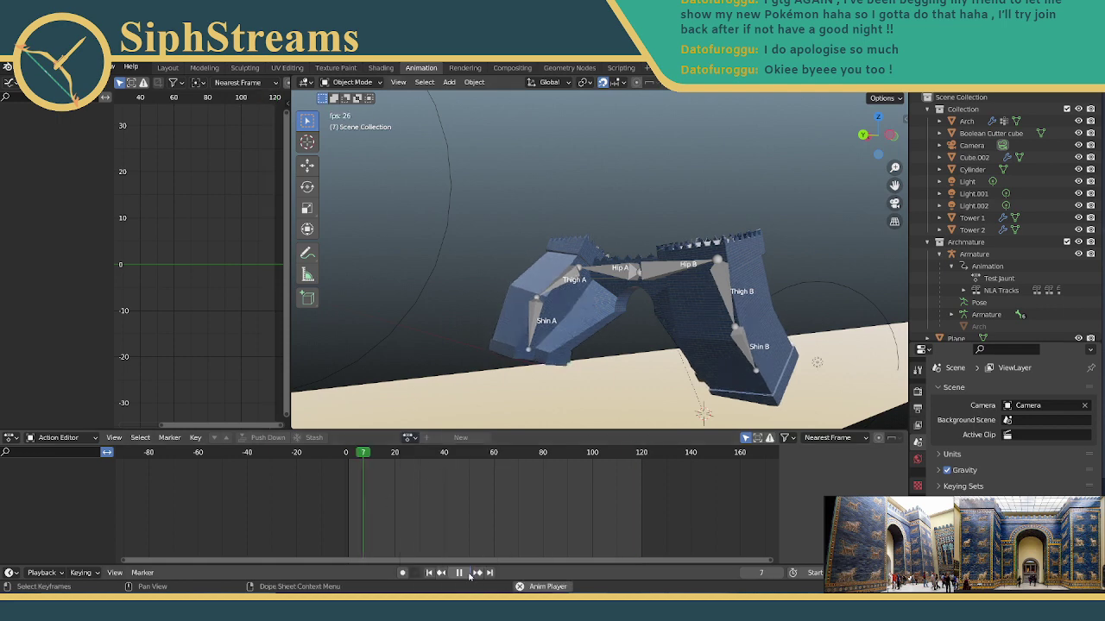
pyautogui.click(410, 438)
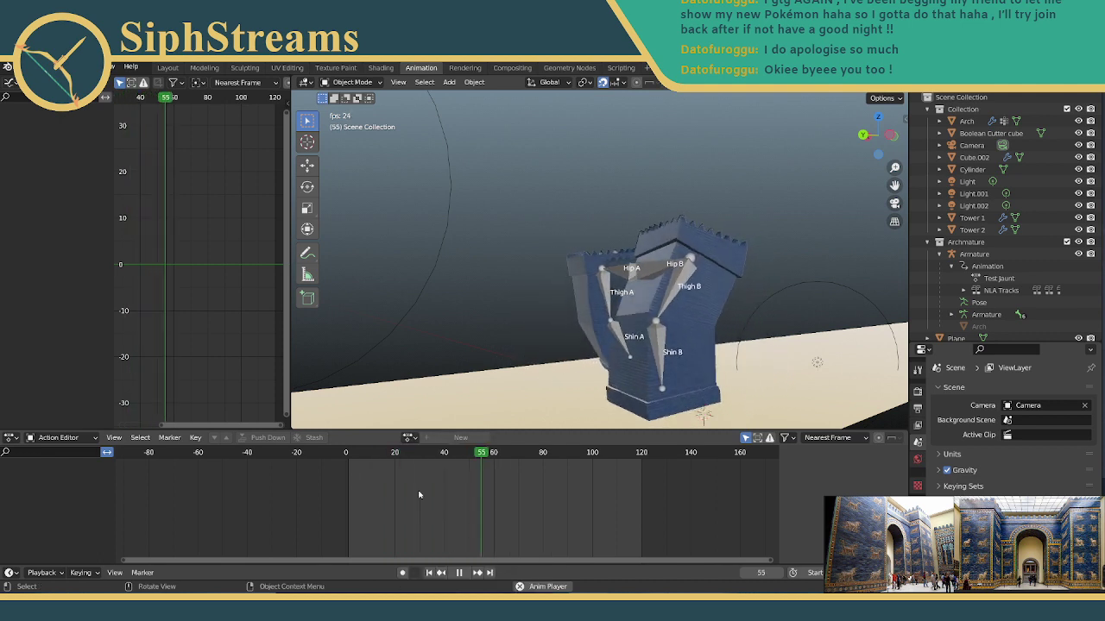
pyautogui.click(410, 438)
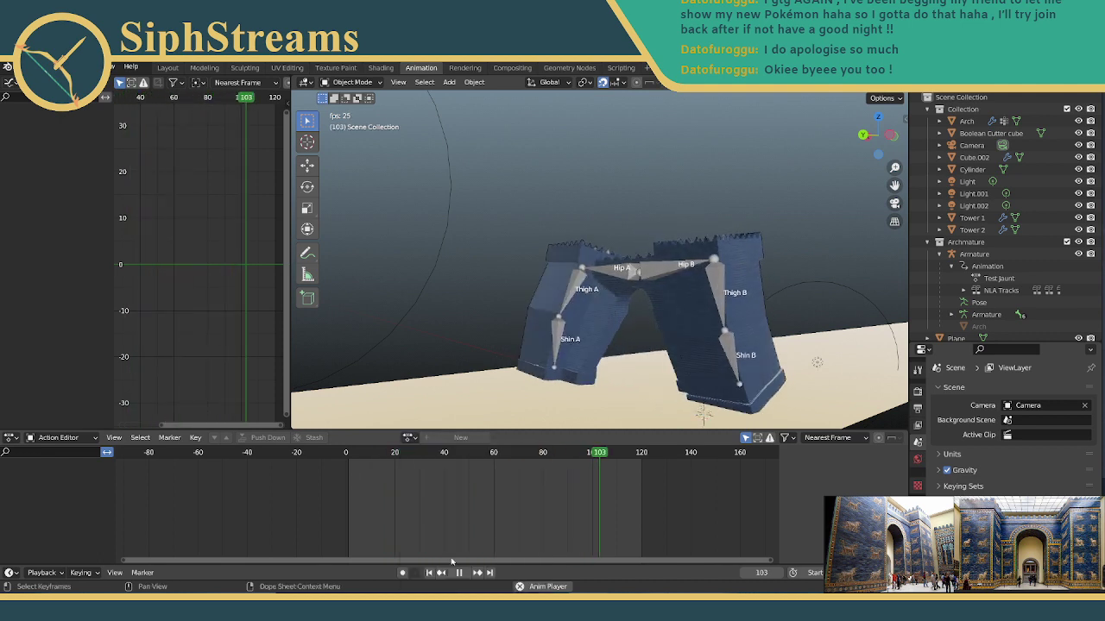
pyautogui.press('Escape')
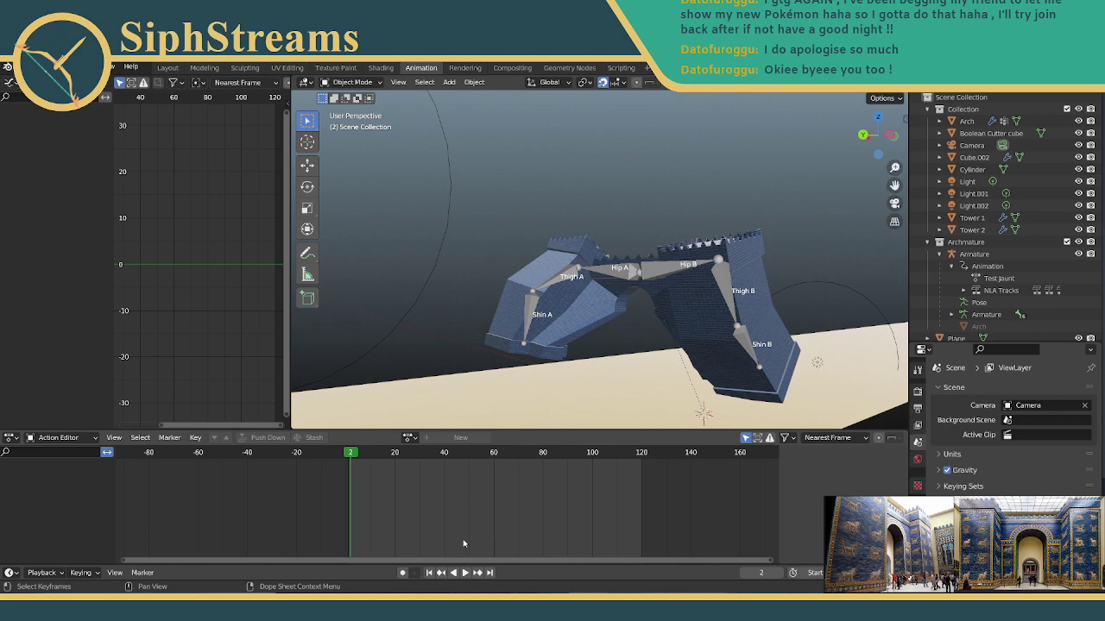
pyautogui.hotkey('ctrl', 's')
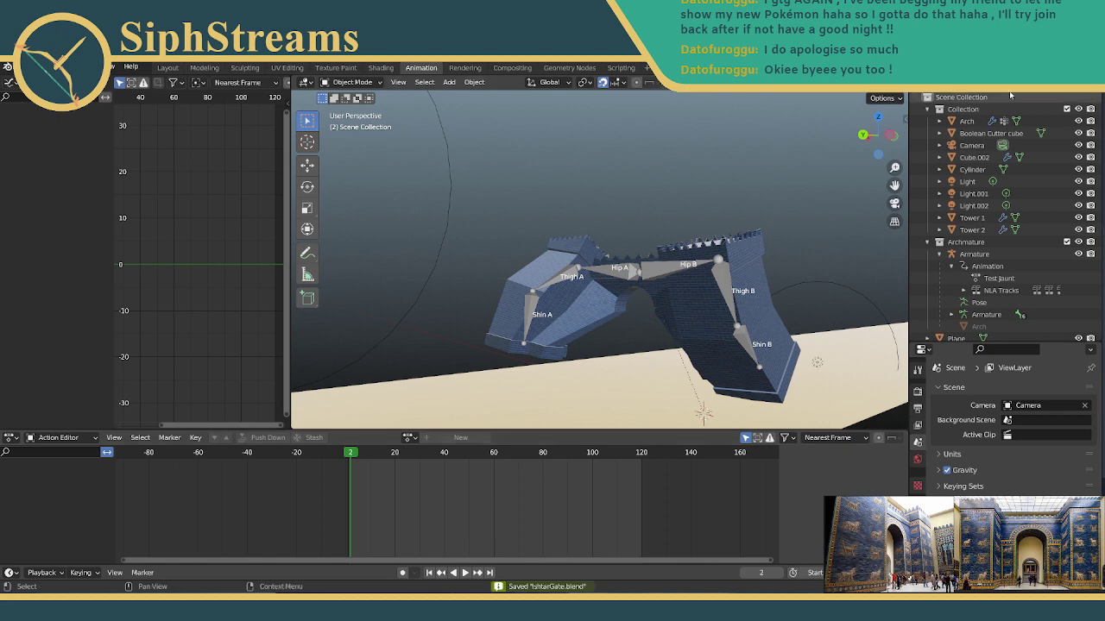
pyautogui.hotkey('ctrl', 'q')
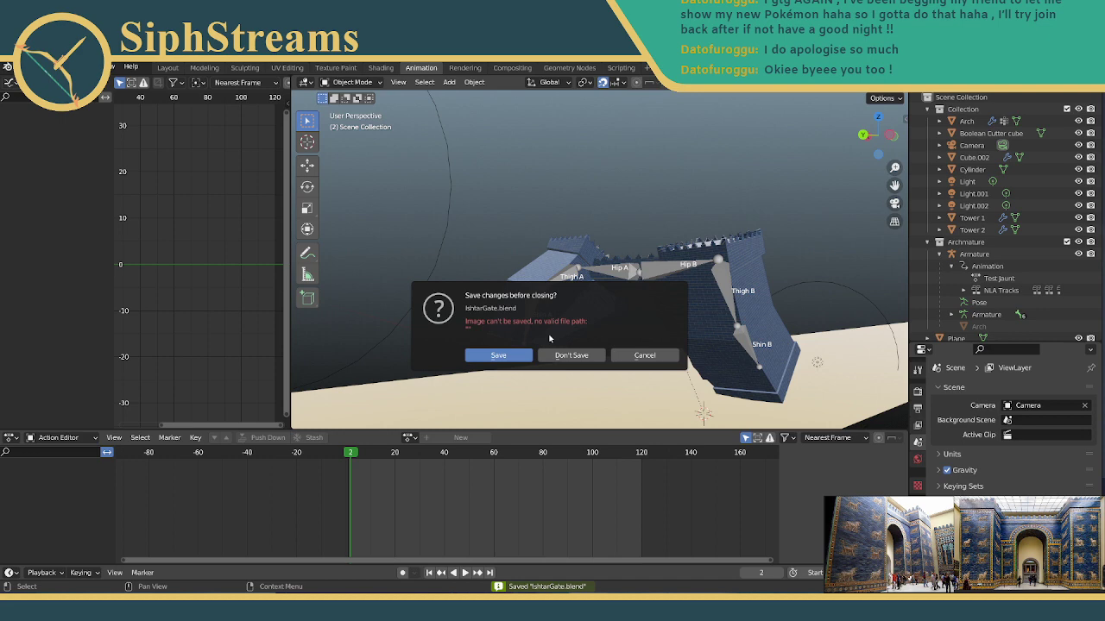
# Save changes on quit, then reopen IshtarGate.blend from Recent Files.
pyautogui.click(515, 355)
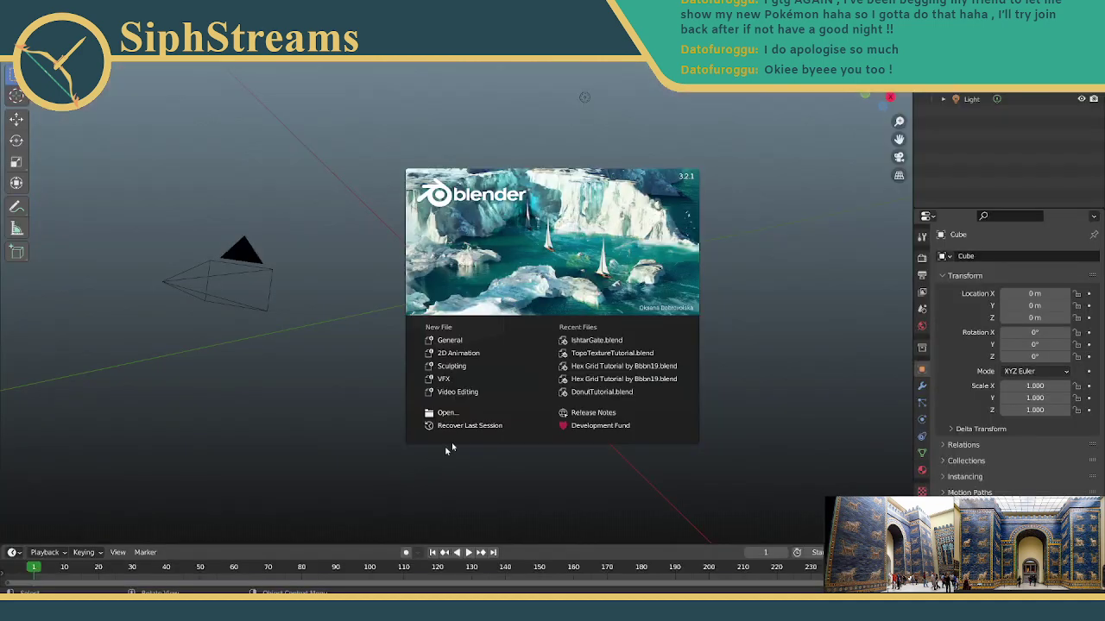
pyautogui.click(572, 339)
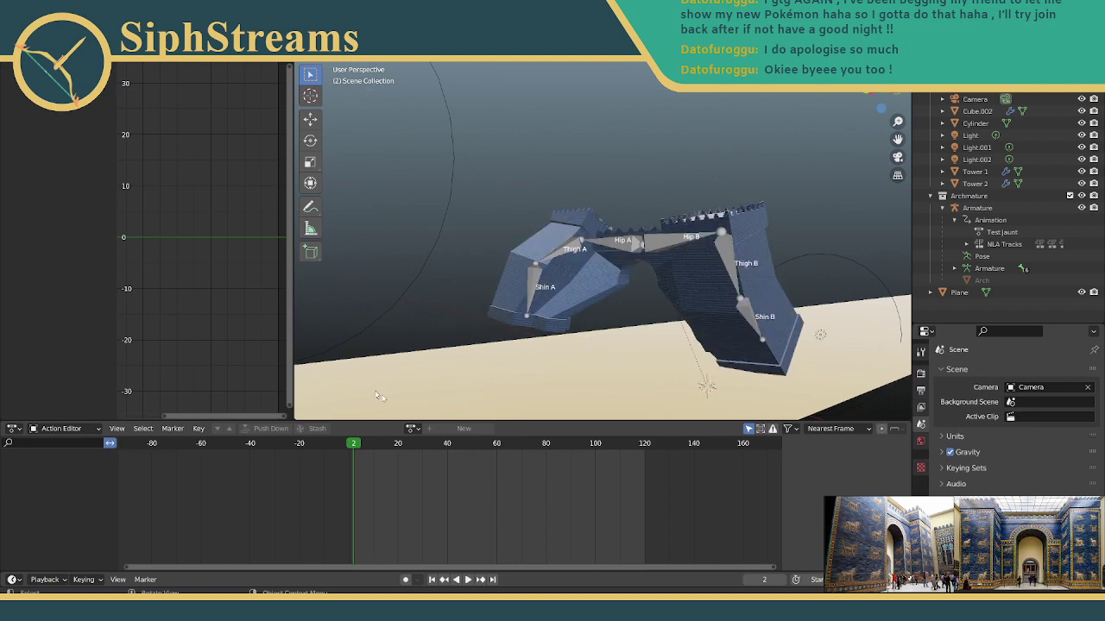
# Check the armature's action list without changing it and start the animation playing.
pyautogui.click(412, 428)
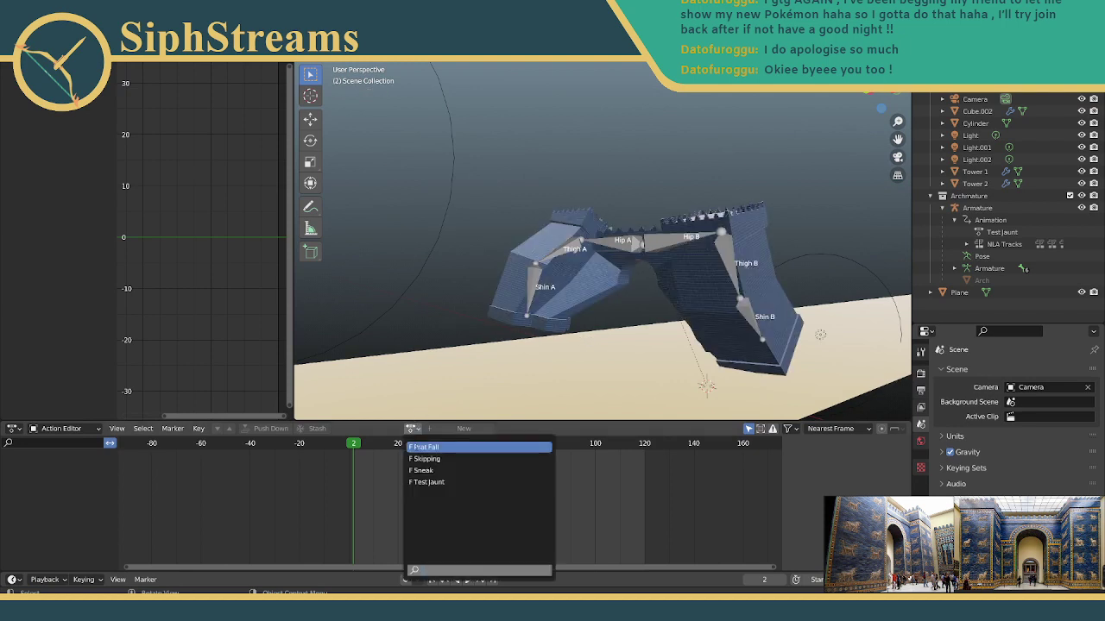
pyautogui.click(449, 470)
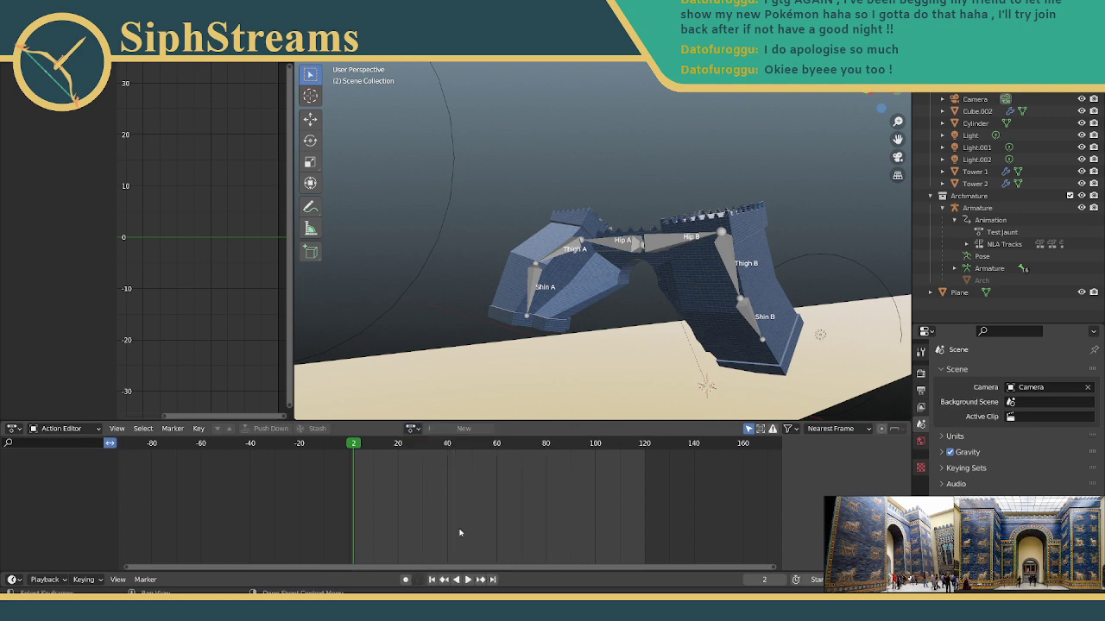
pyautogui.click(462, 580)
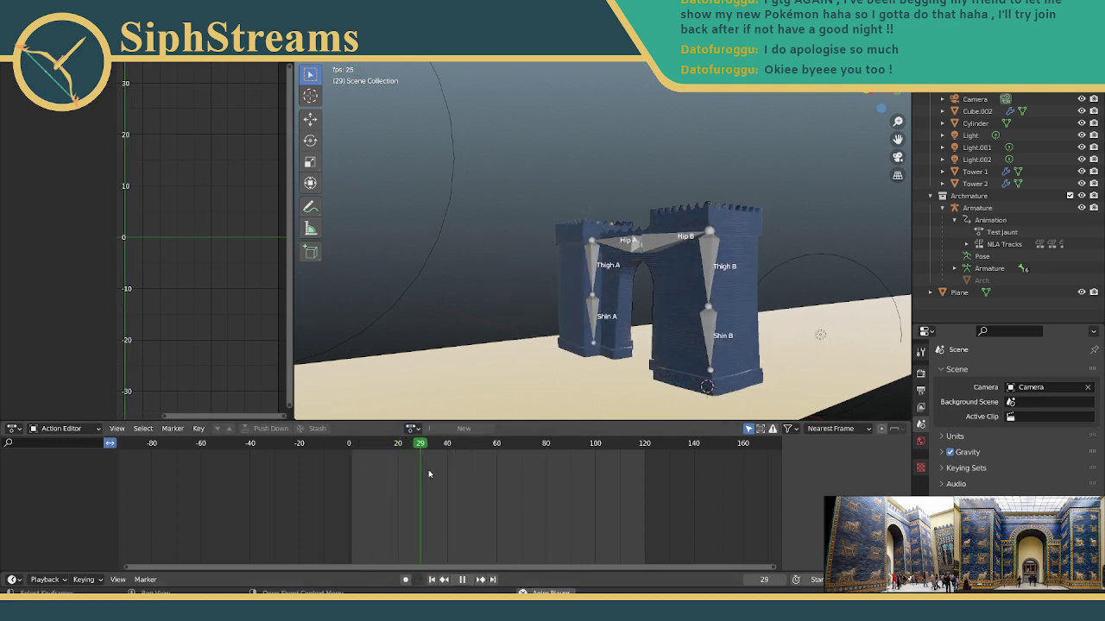
pyautogui.click(412, 428)
pyautogui.click(431, 470)
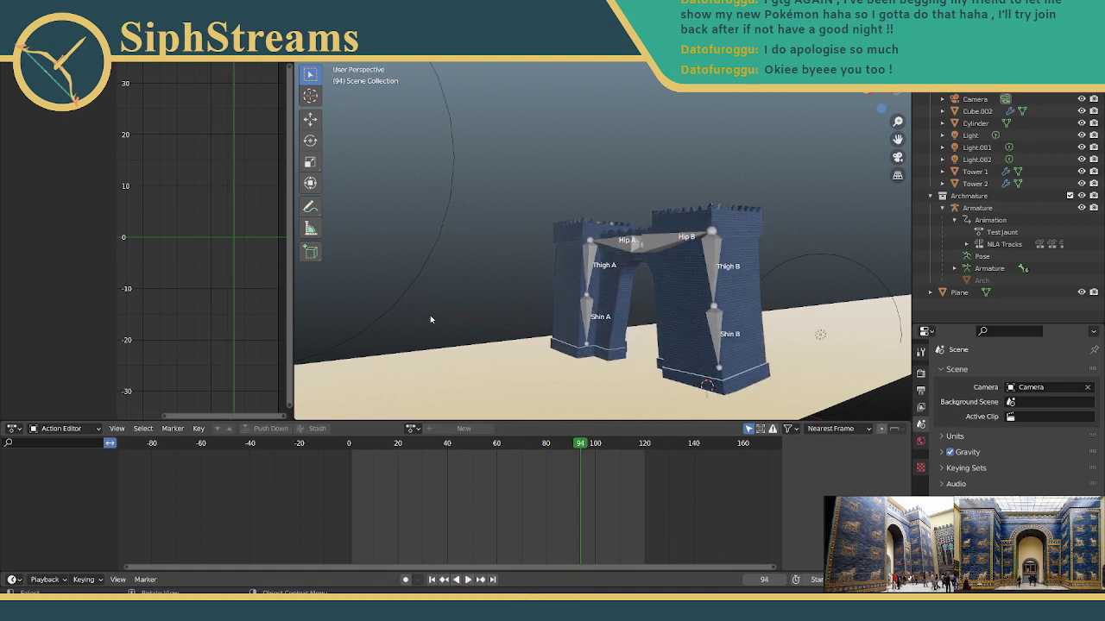
# Expand the armature's NLA tracks, pick a stash so Test Jaunt is active, then play and stop it.
pyautogui.click(966, 245)
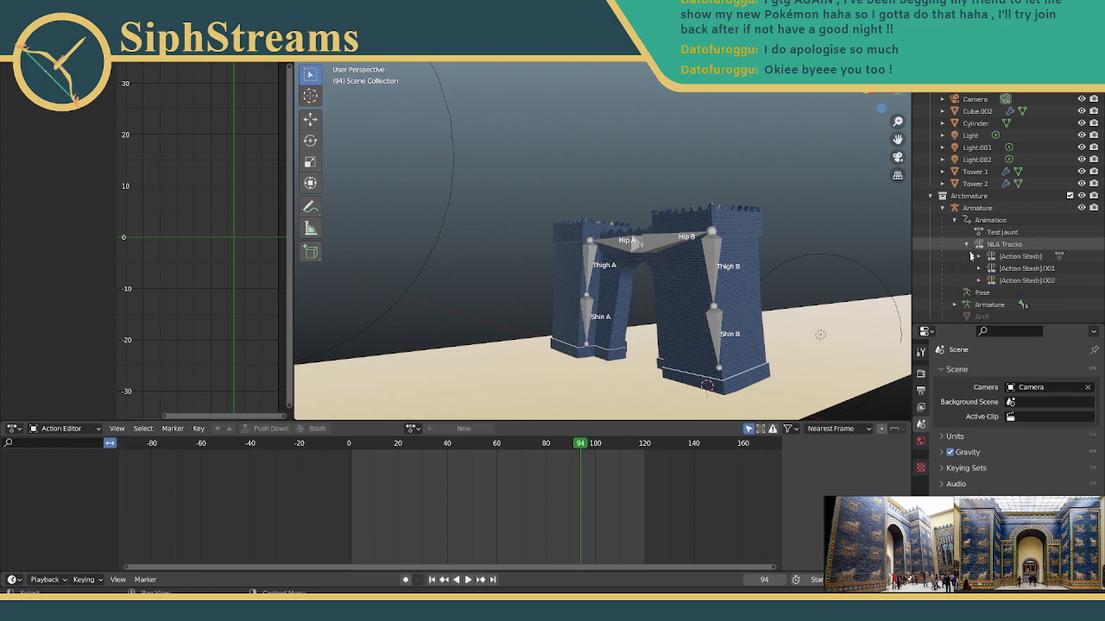
pyautogui.click(992, 269)
pyautogui.click(993, 280)
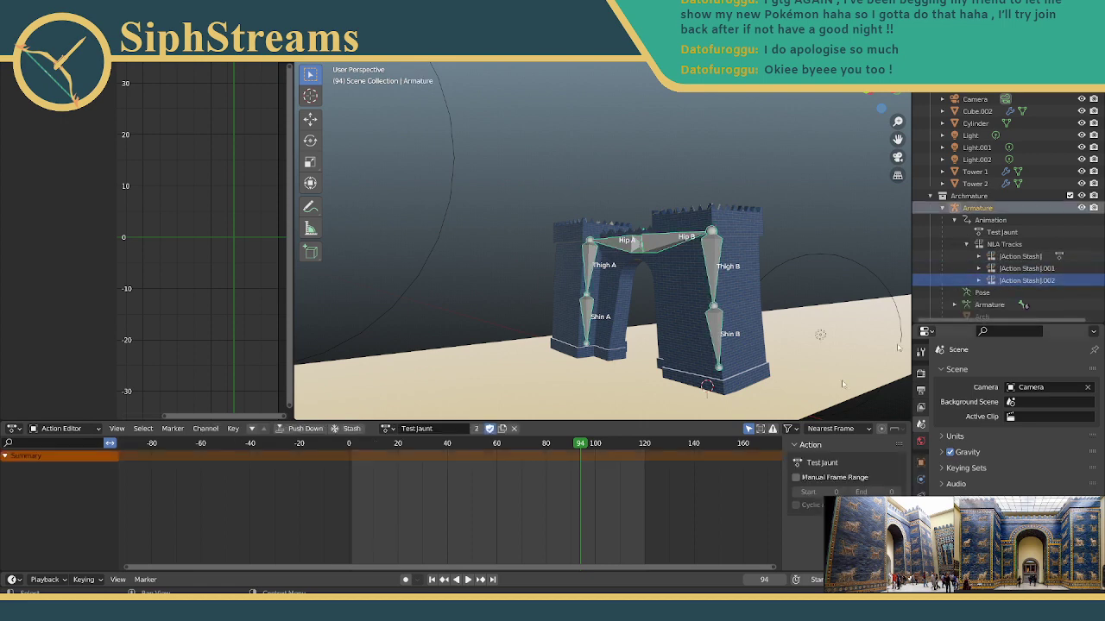
pyautogui.click(466, 580)
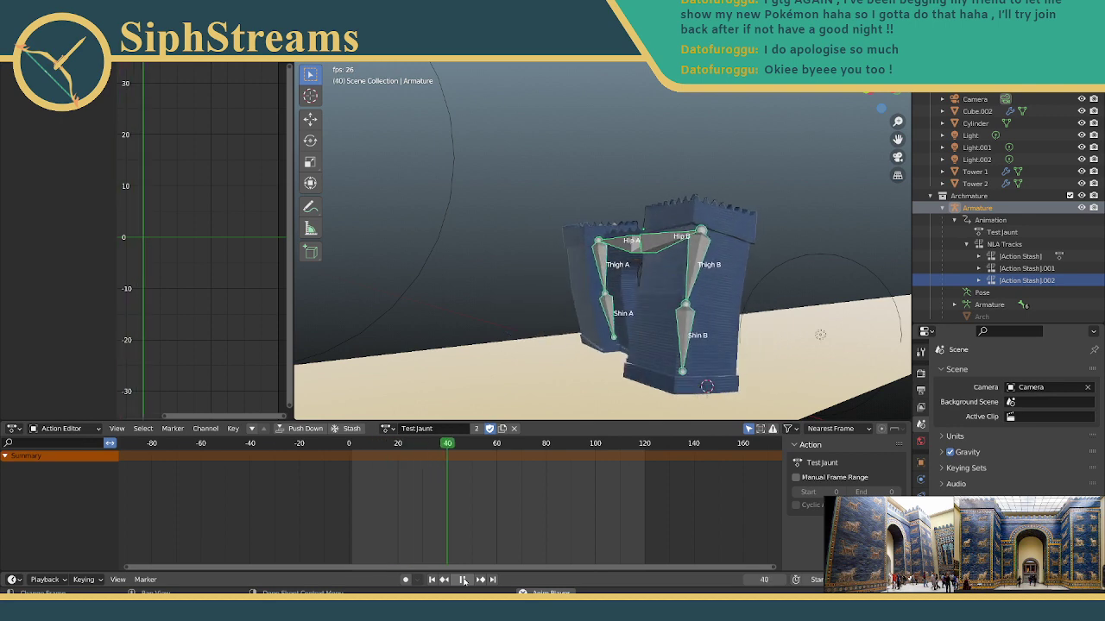
pyautogui.click(464, 580)
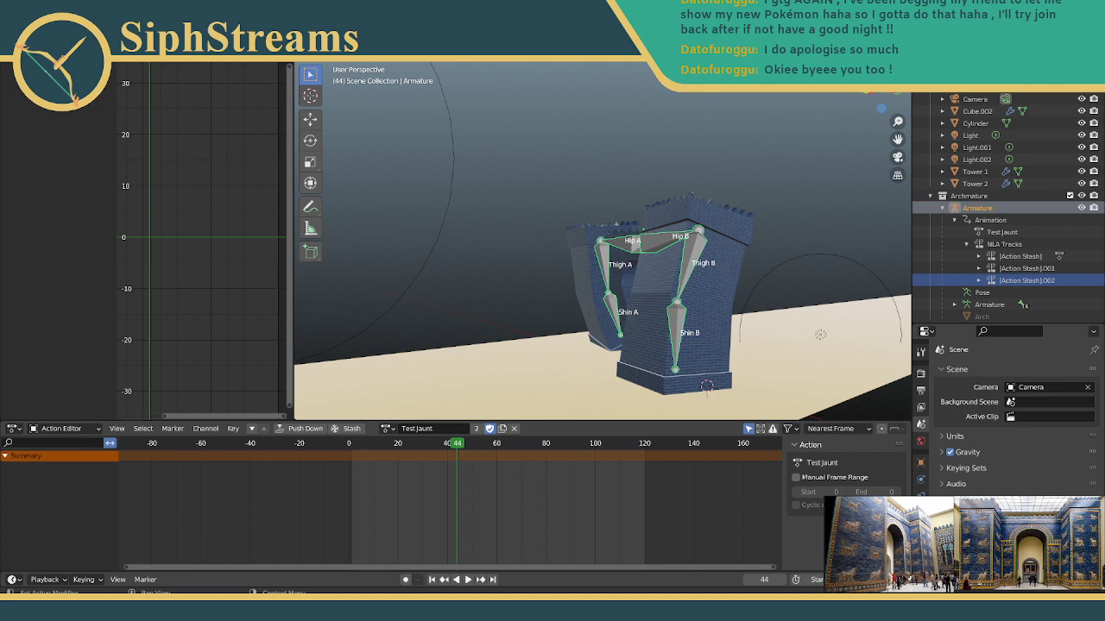
# Assign the Skipping action to the Armature, play it, and return to the two-viewport Layout workspace.
pyautogui.click(971, 211)
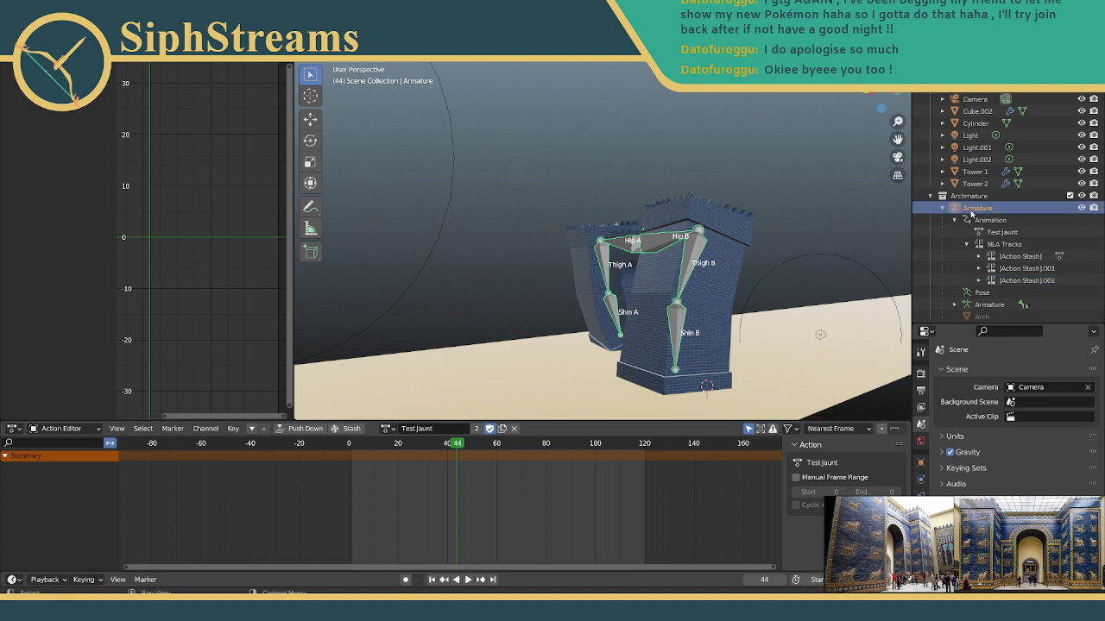
pyautogui.click(385, 428)
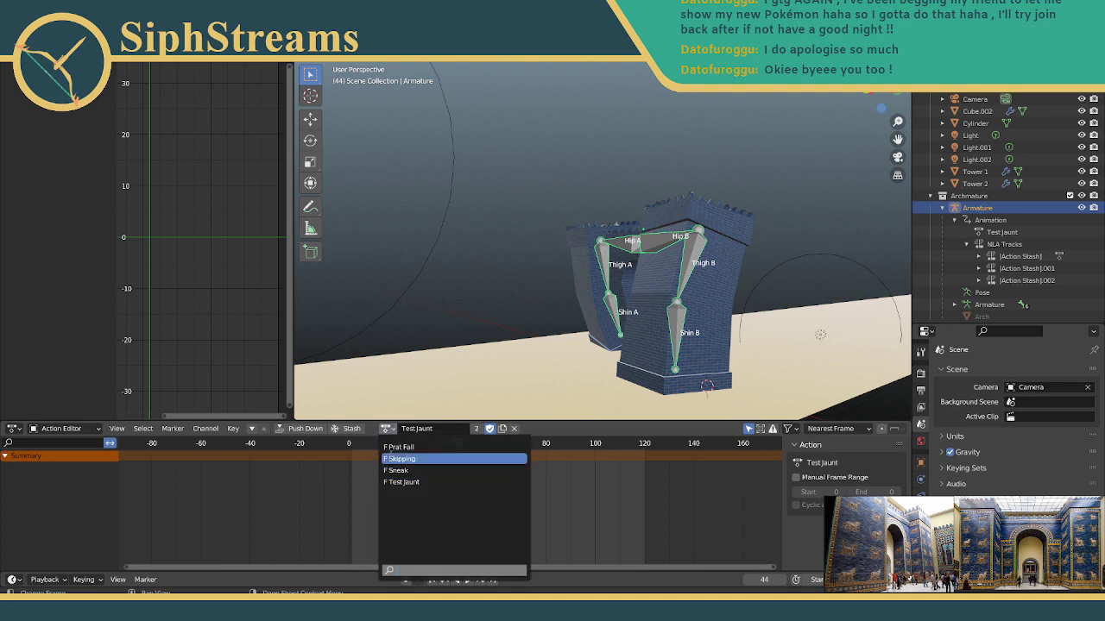
pyautogui.click(406, 458)
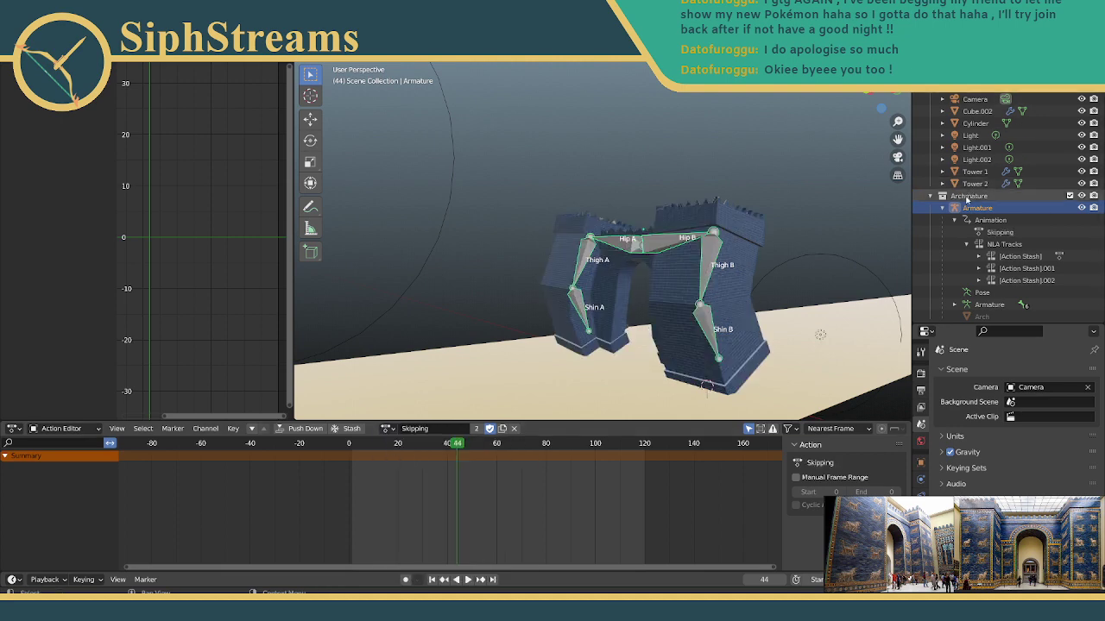
pyautogui.click(467, 580)
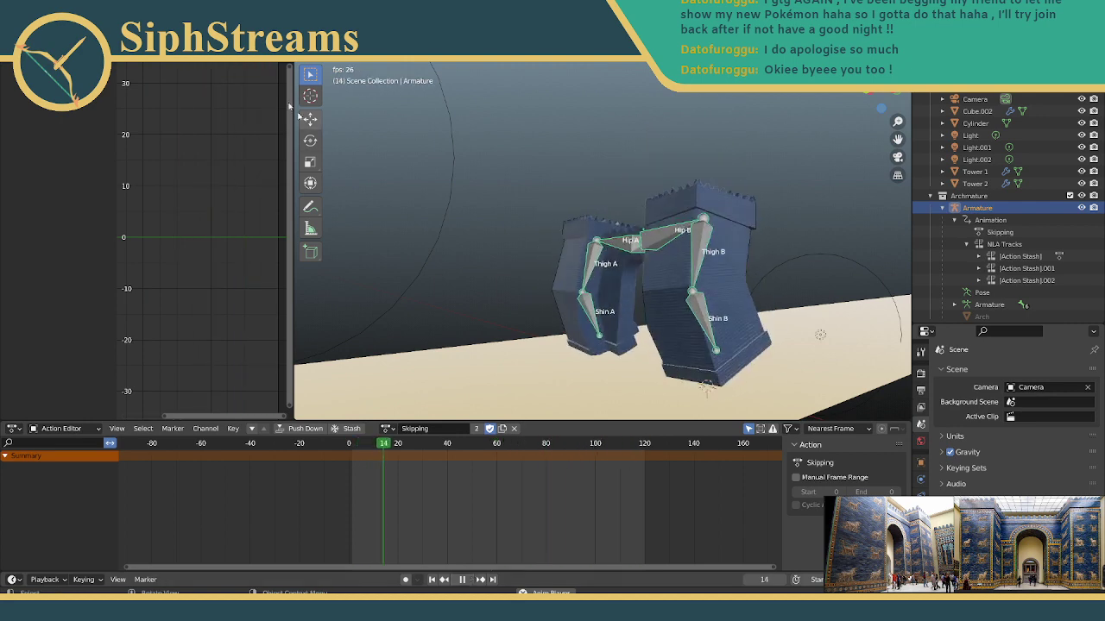
pyautogui.hotkey('ctrl', 'pageup')
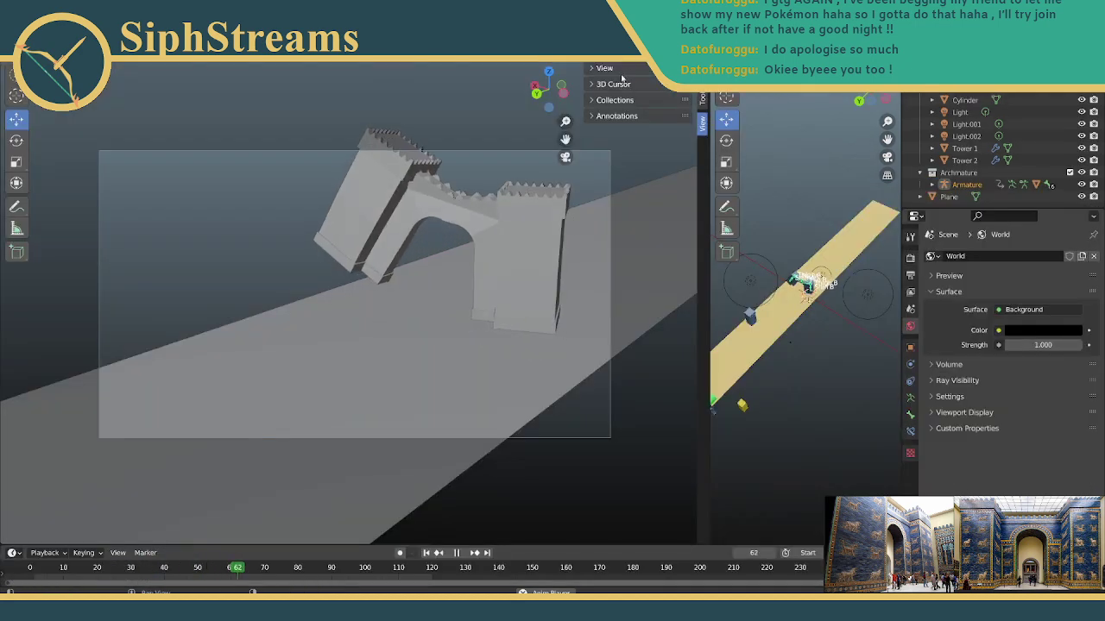
# Return to the camera-and-timeline workspace with the viewport shaded as Rendered.
pyautogui.hotkey('ctrl', 'pageup')
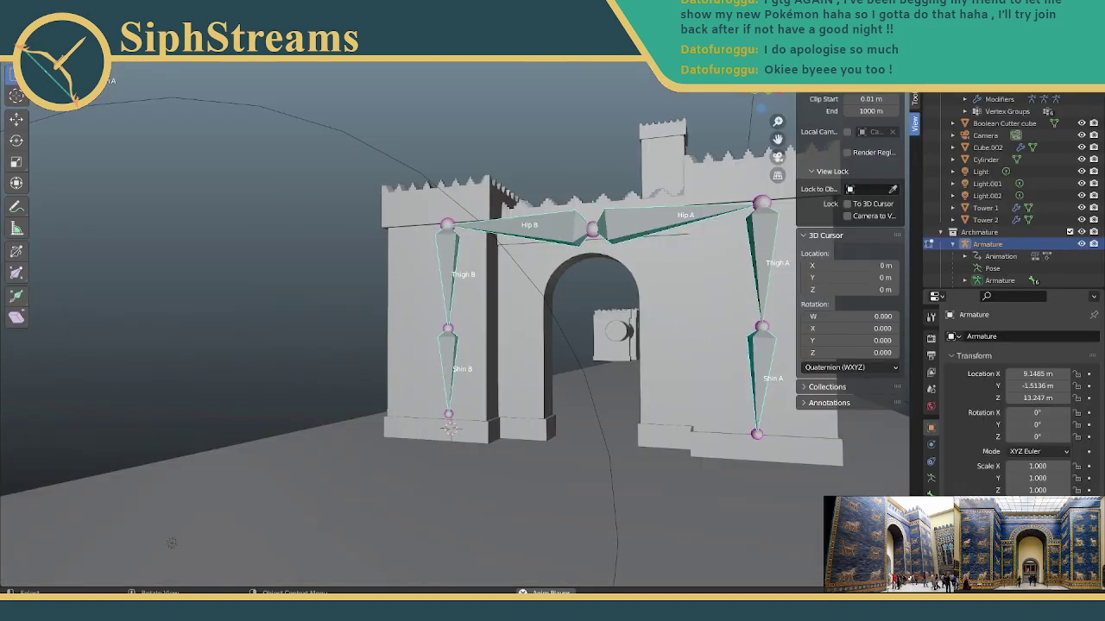
pyautogui.hotkey('ctrl', 'pagedown')
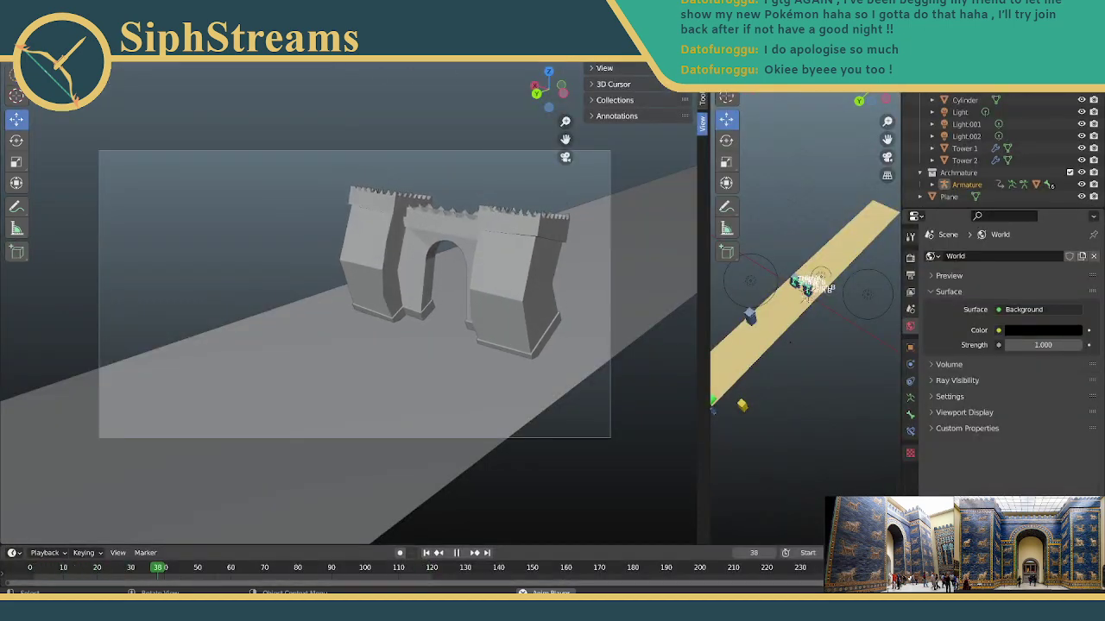
pyautogui.press('z')
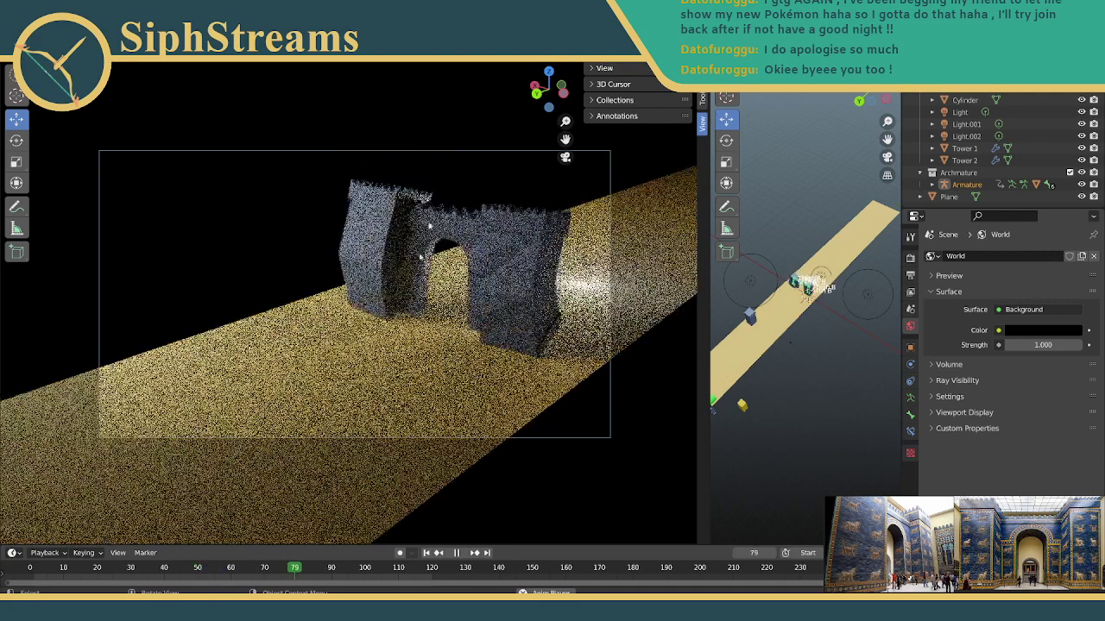
# Replay the walking animation from frame 1 and pause it at frame 66.
pyautogui.click(458, 553)
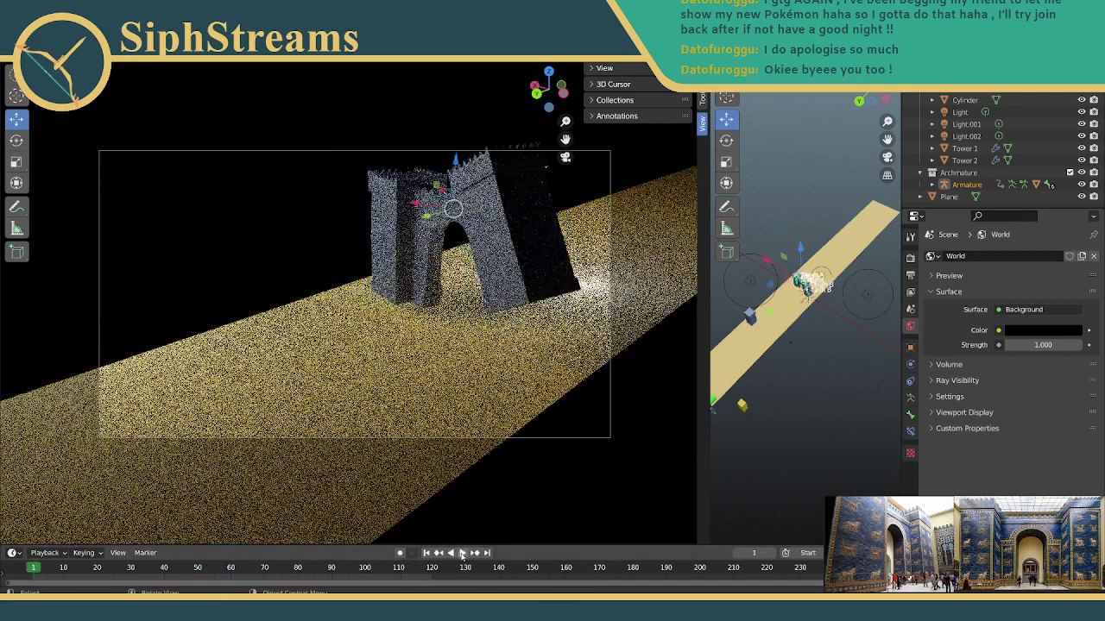
pyautogui.click(462, 553)
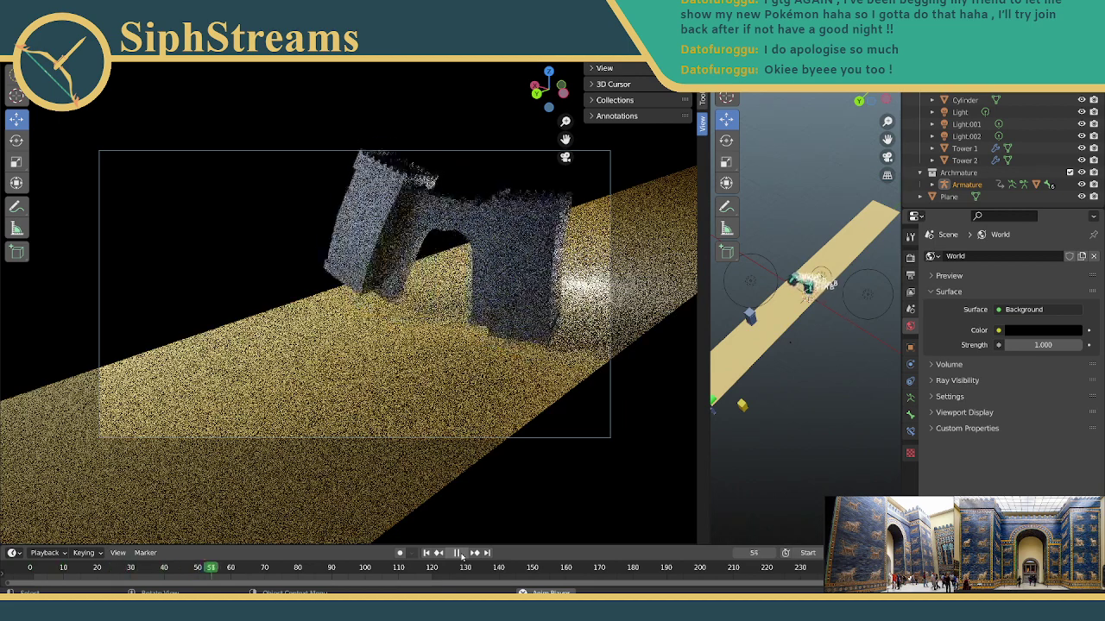
pyautogui.click(460, 553)
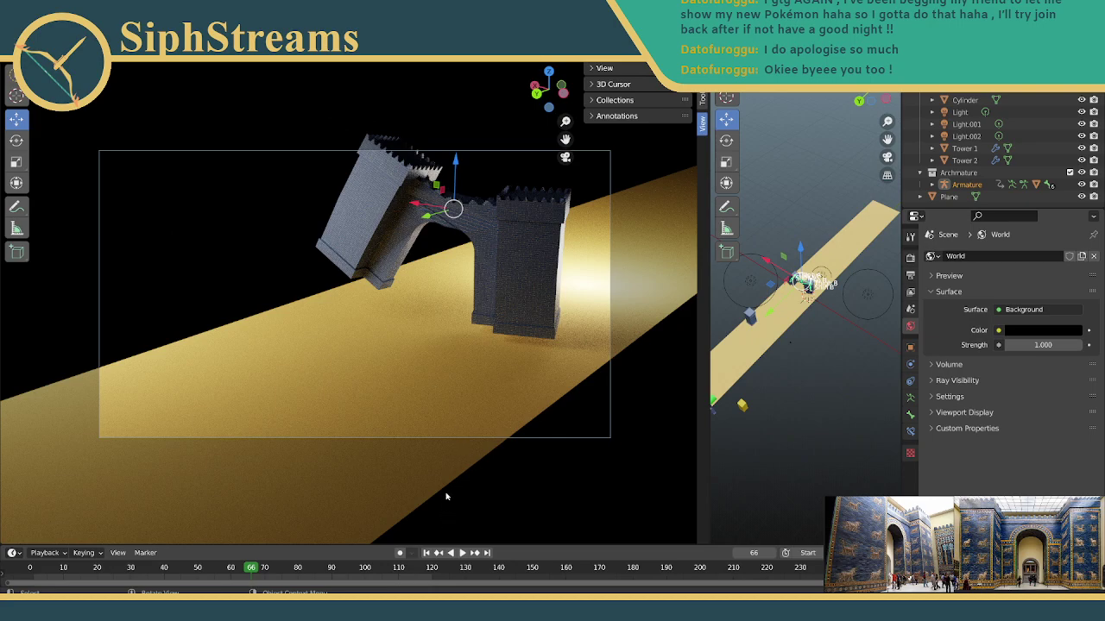
pyautogui.scroll(5, 385, 304)
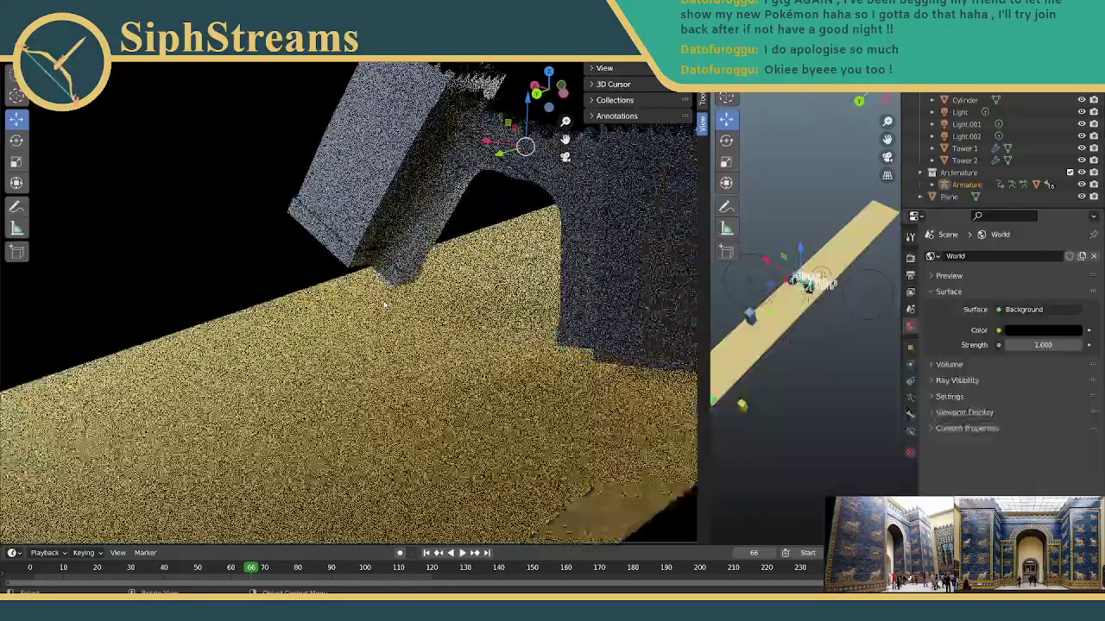
pyautogui.scroll(-5, 385, 303)
pyautogui.scroll(2, 385, 297)
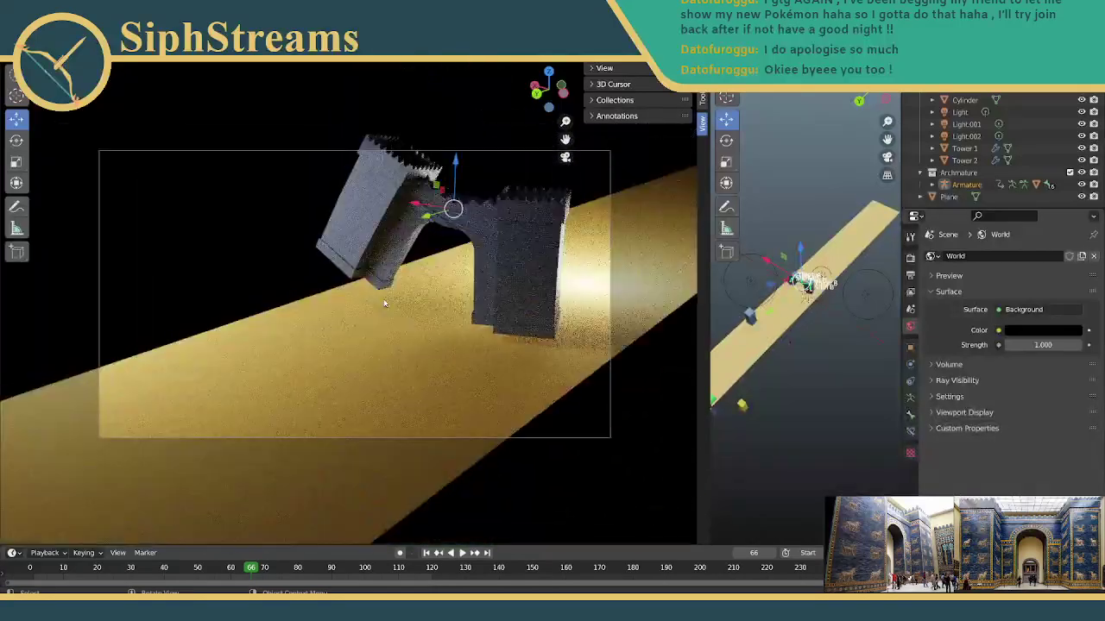
# Deselect all objects and render frame 66 with F12.
pyautogui.click(423, 98)
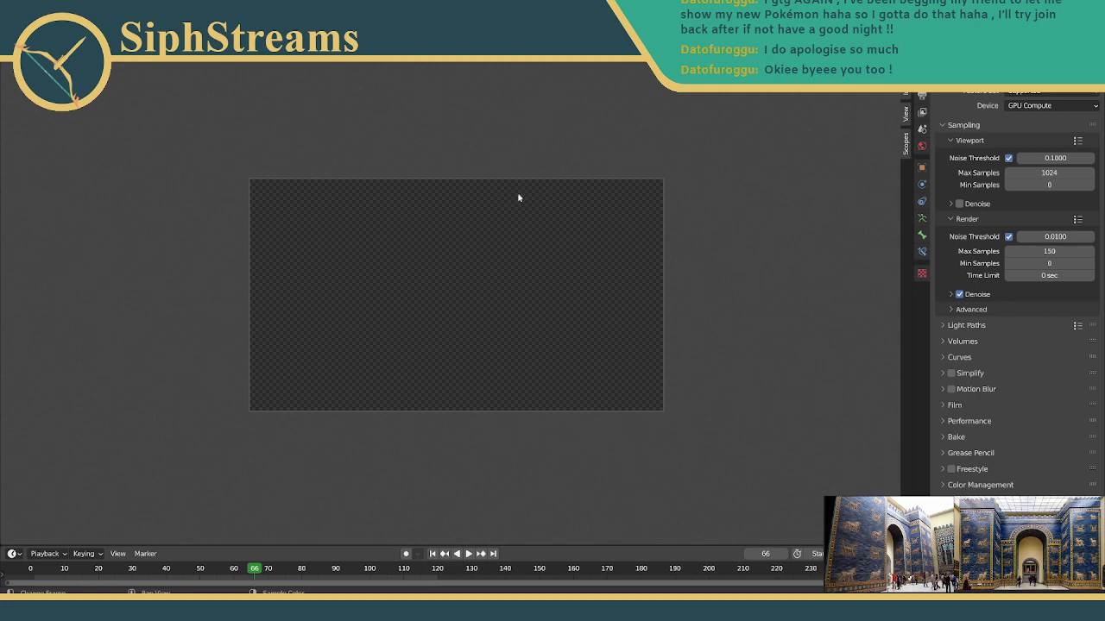
pyautogui.scroll(-1, 503, 184)
pyautogui.scroll(2, 500, 183)
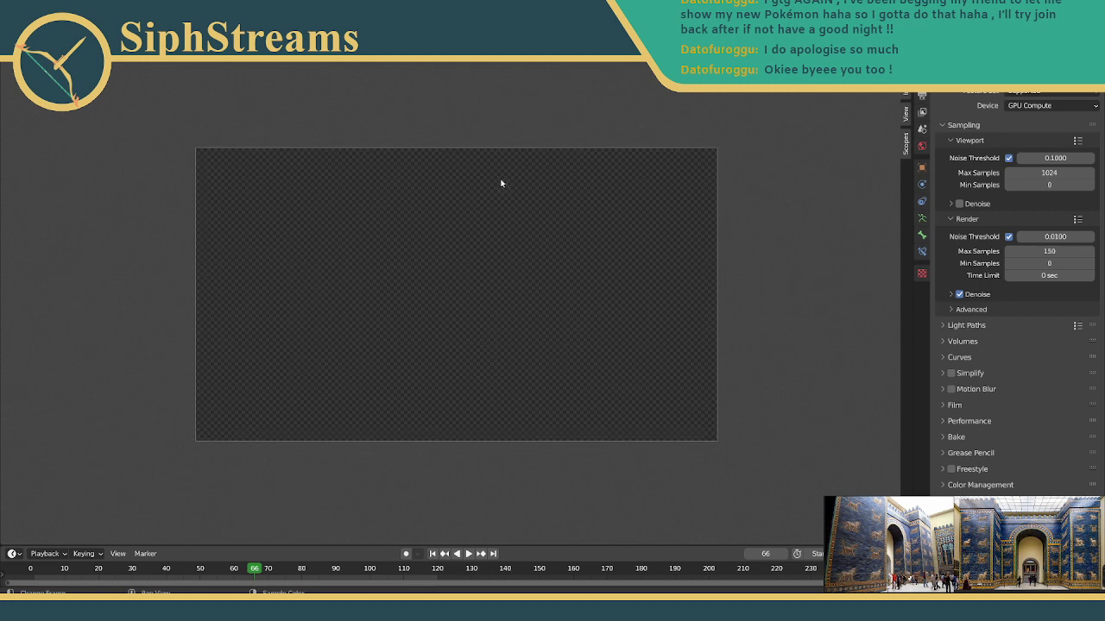
pyautogui.scroll(-7, 466, 325)
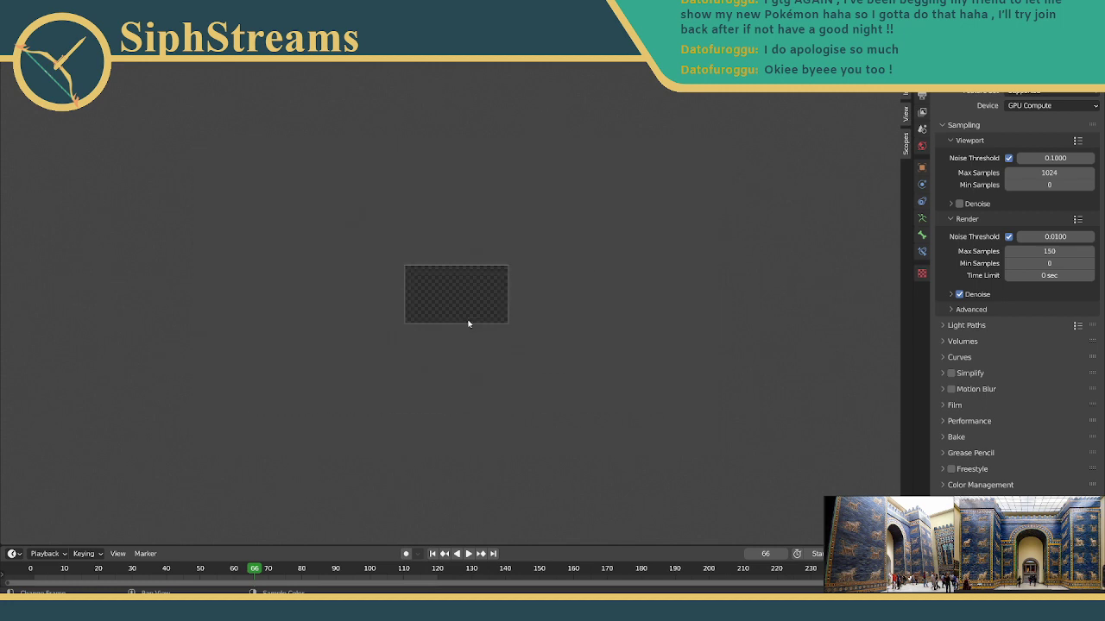
pyautogui.scroll(6, 469, 324)
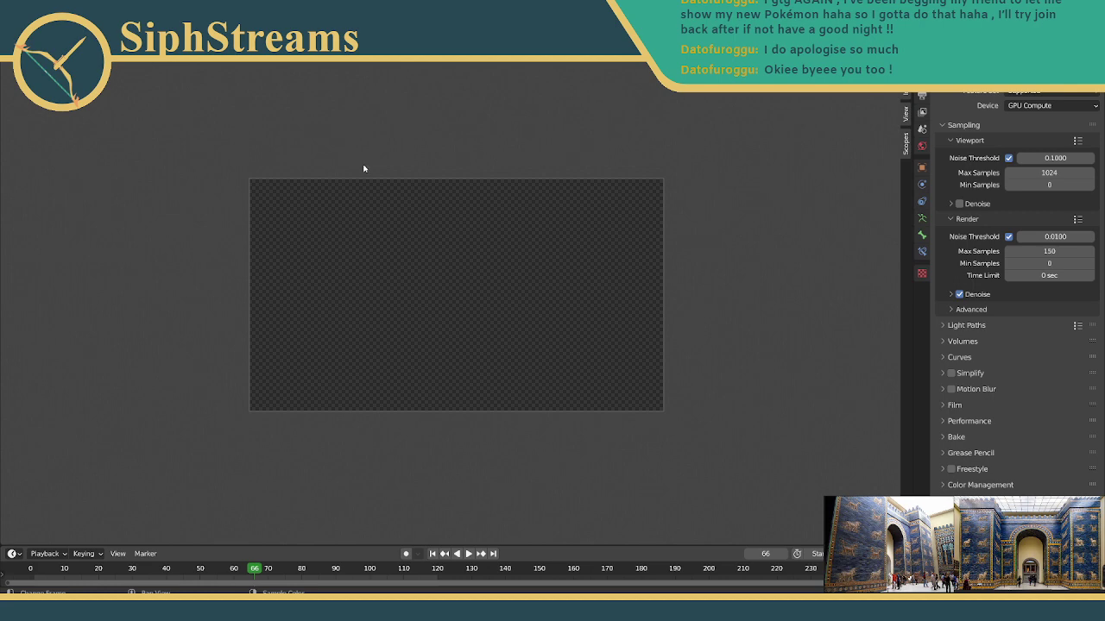
pyautogui.press('F12')
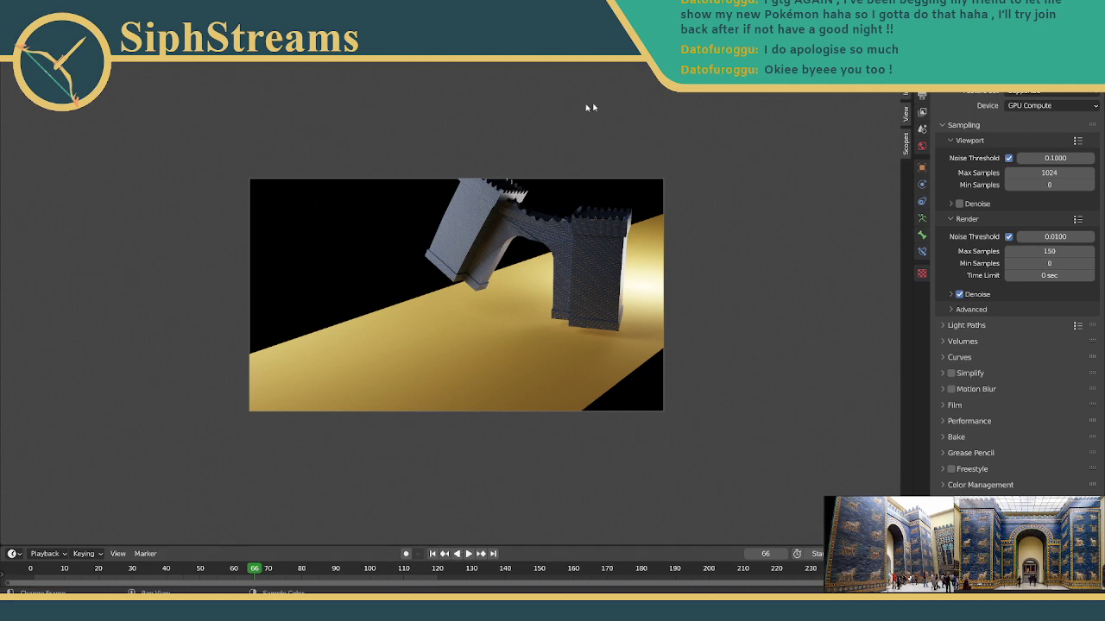
# Start saving the render and create an 'Ishtar Renders' folder inside IshtarGate.
pyautogui.click(110, 53)
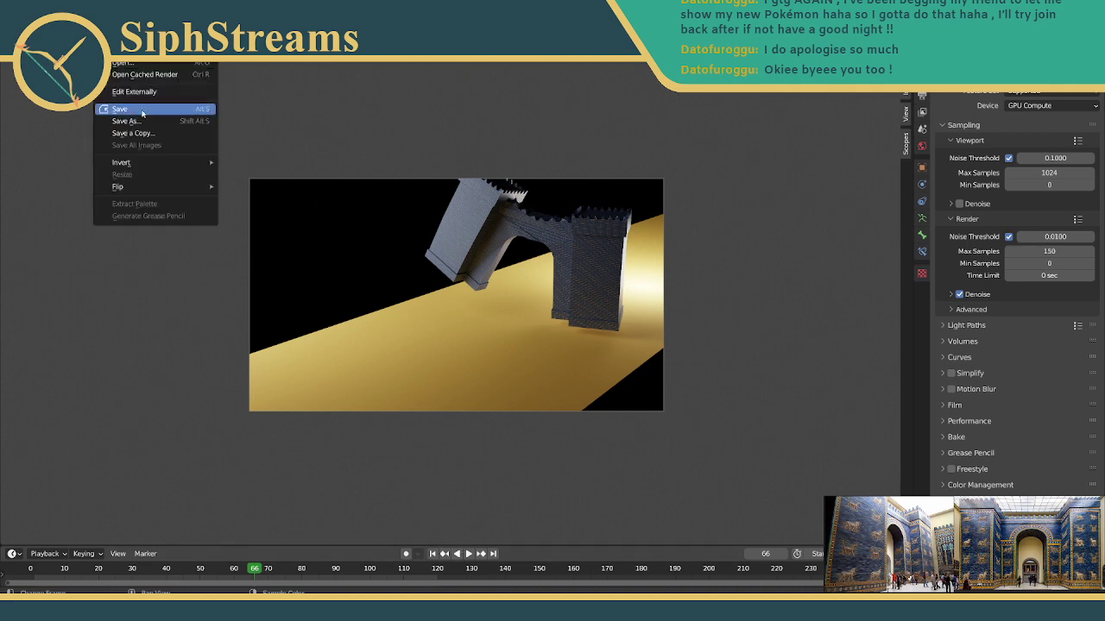
pyautogui.click(143, 110)
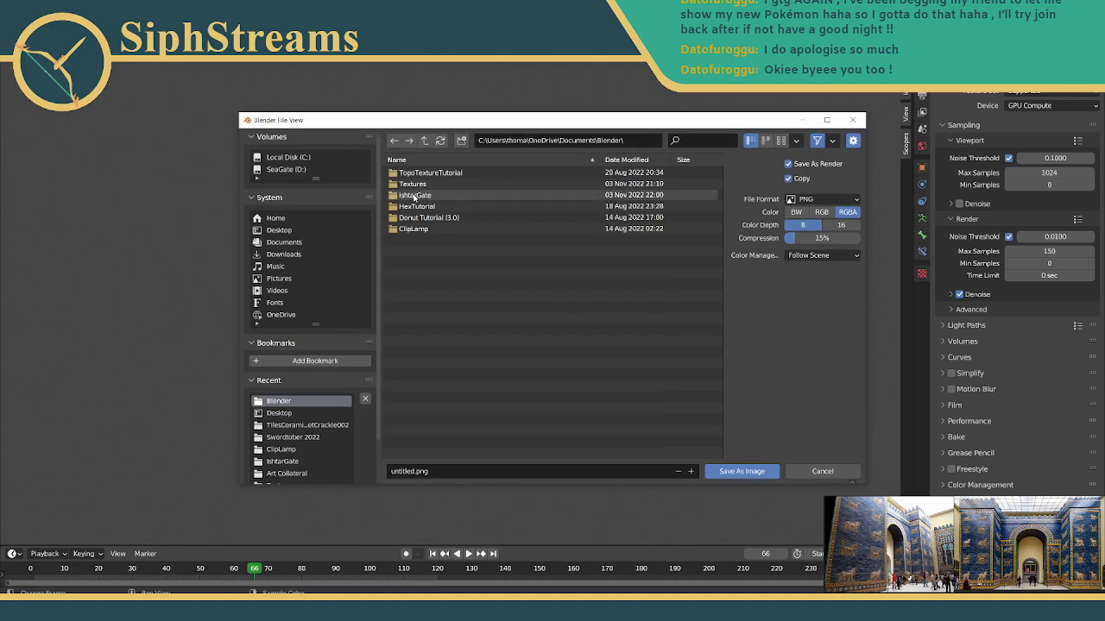
pyautogui.doubleClick(414, 197)
pyautogui.rightClick(406, 226)
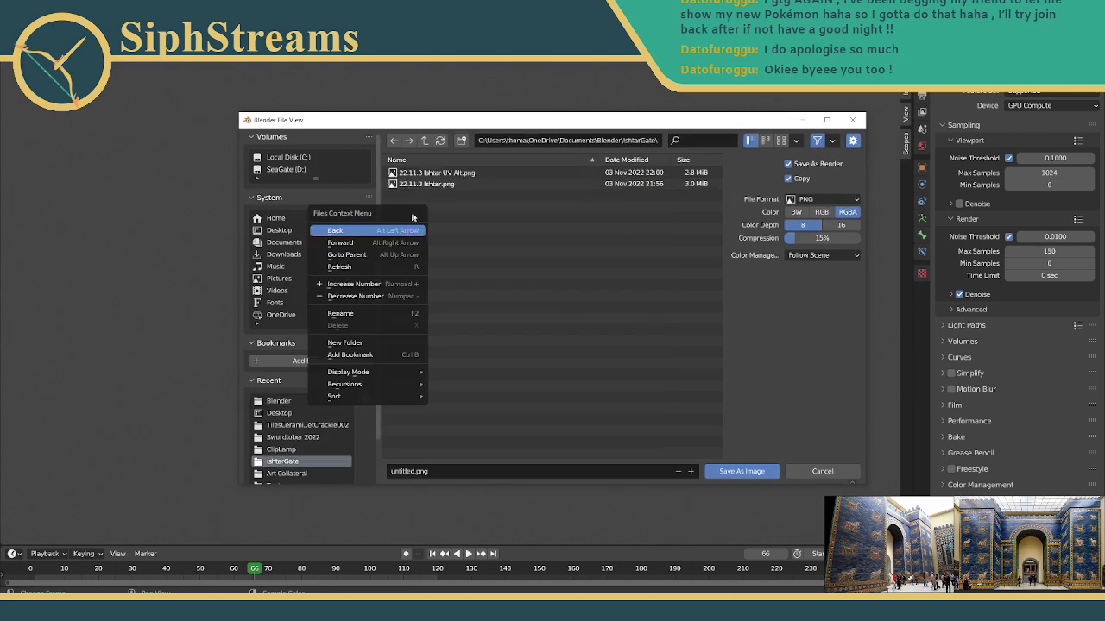
pyautogui.click(461, 140)
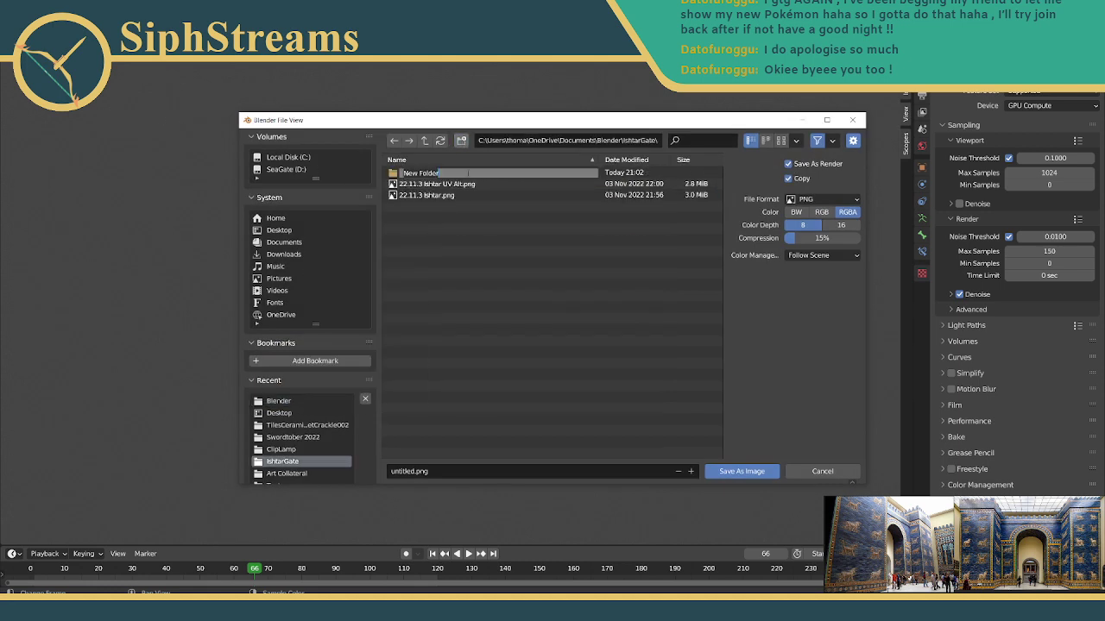
pyautogui.write('Re')
pyautogui.press('BackSpace')
pyautogui.press('BackSpace')
pyautogui.press('BackSpace')
pyautogui.write('Ishtar Renders')
pyautogui.press('Return')
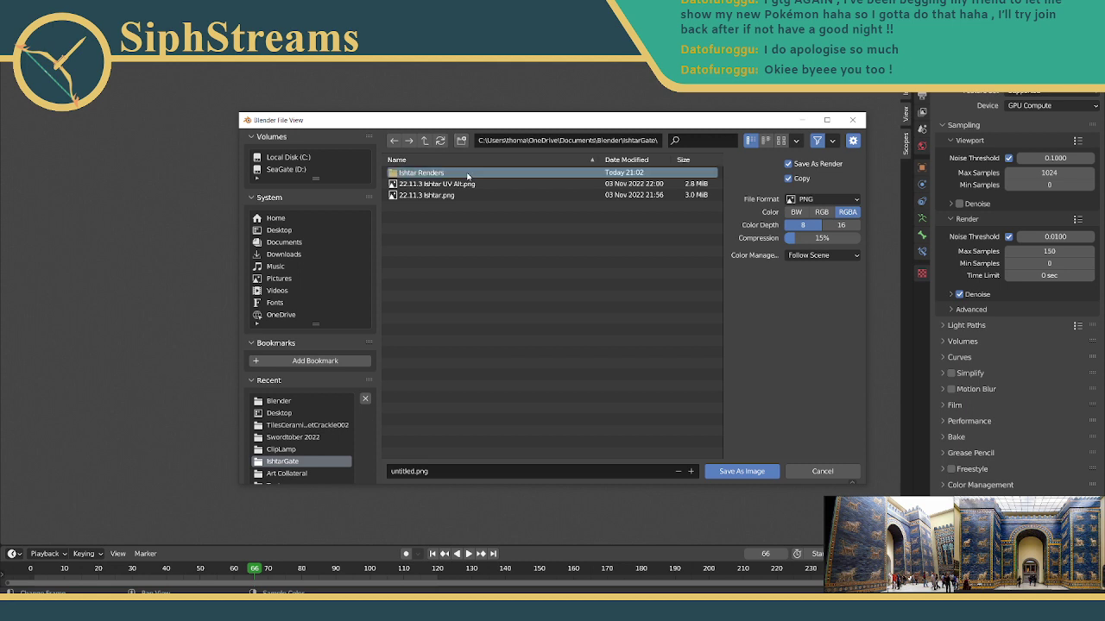
# Save the render as 'Jump 1' PNG inside the Ishtar Renders folder.
pyautogui.doubleClick(467, 176)
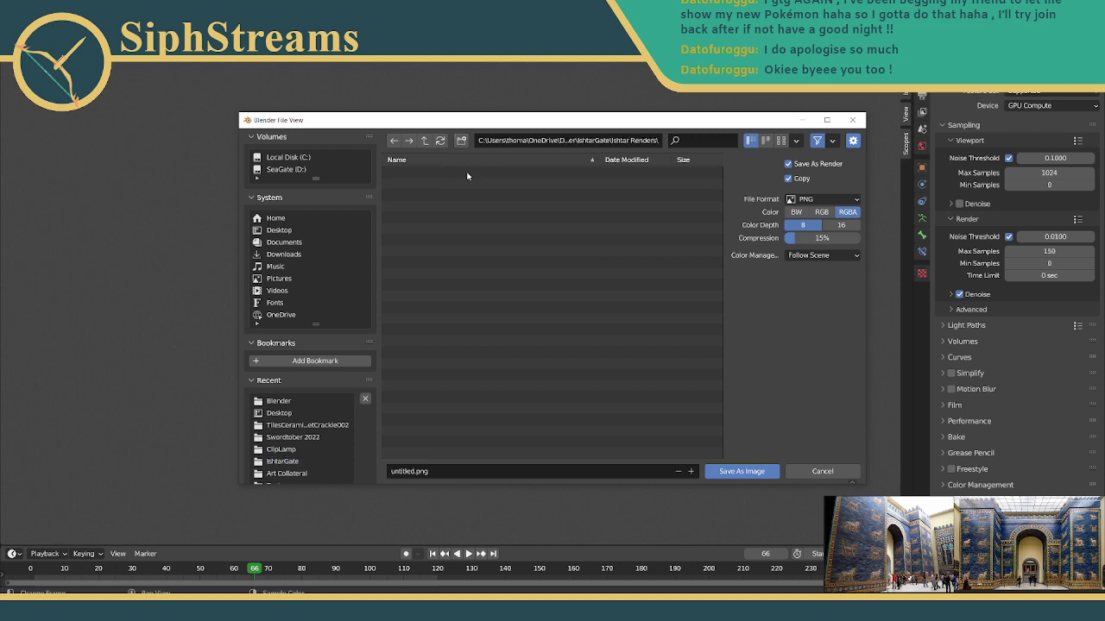
pyautogui.doubleClick(403, 472)
pyautogui.write('Jump')
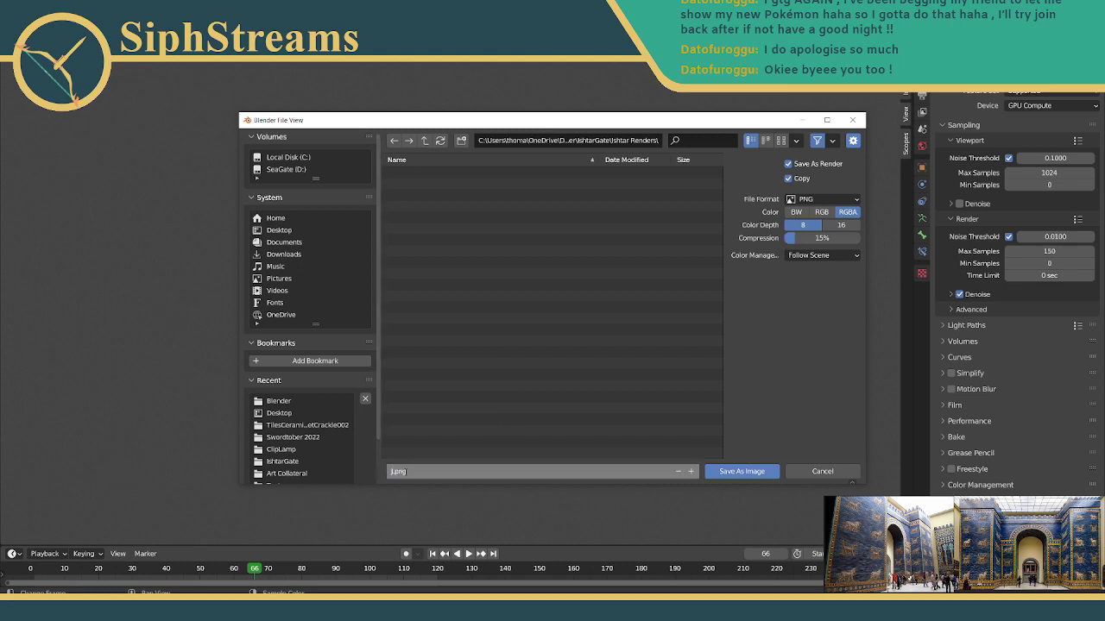
pyautogui.write(' 1')
pyautogui.press('Return')
pyautogui.click(741, 471)
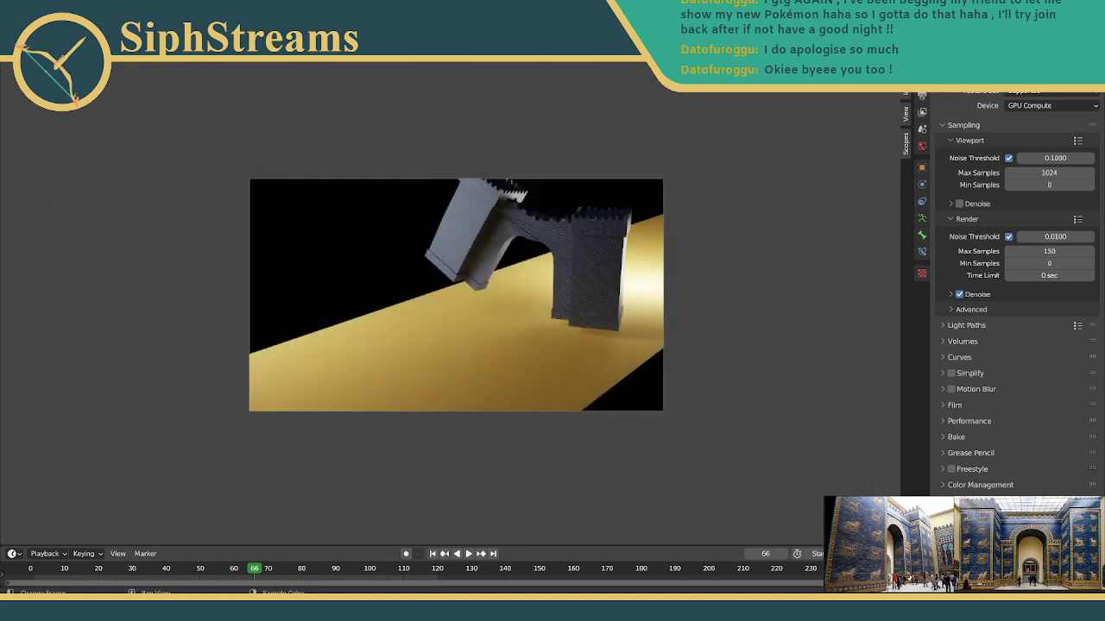
# Close the render, pause the animation at frame 26, and render that frame.
pyautogui.press('Escape')
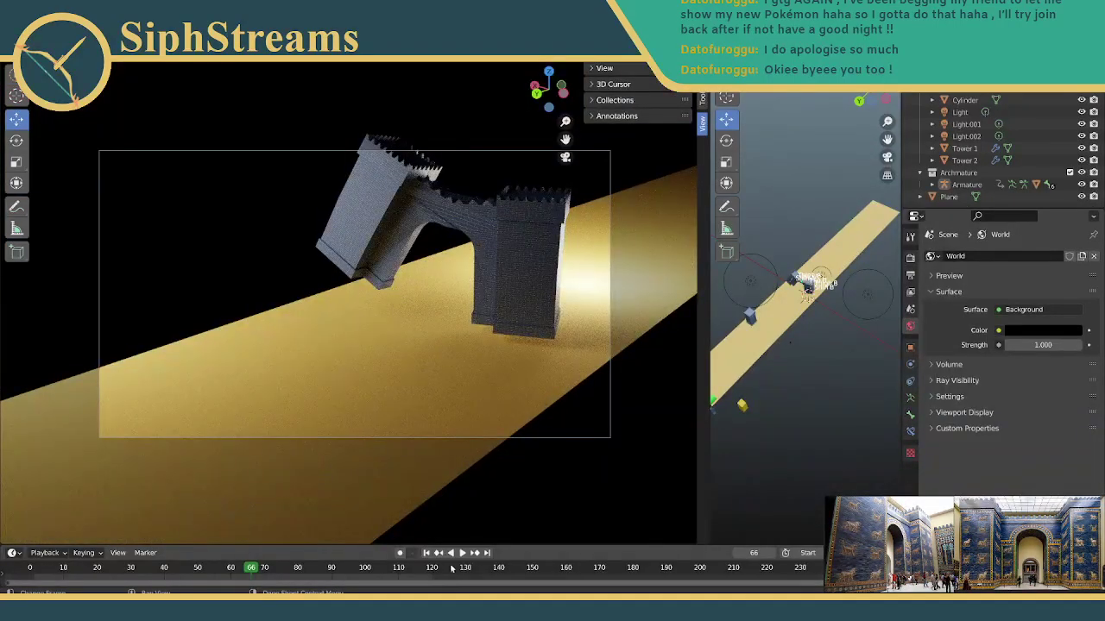
pyautogui.click(459, 553)
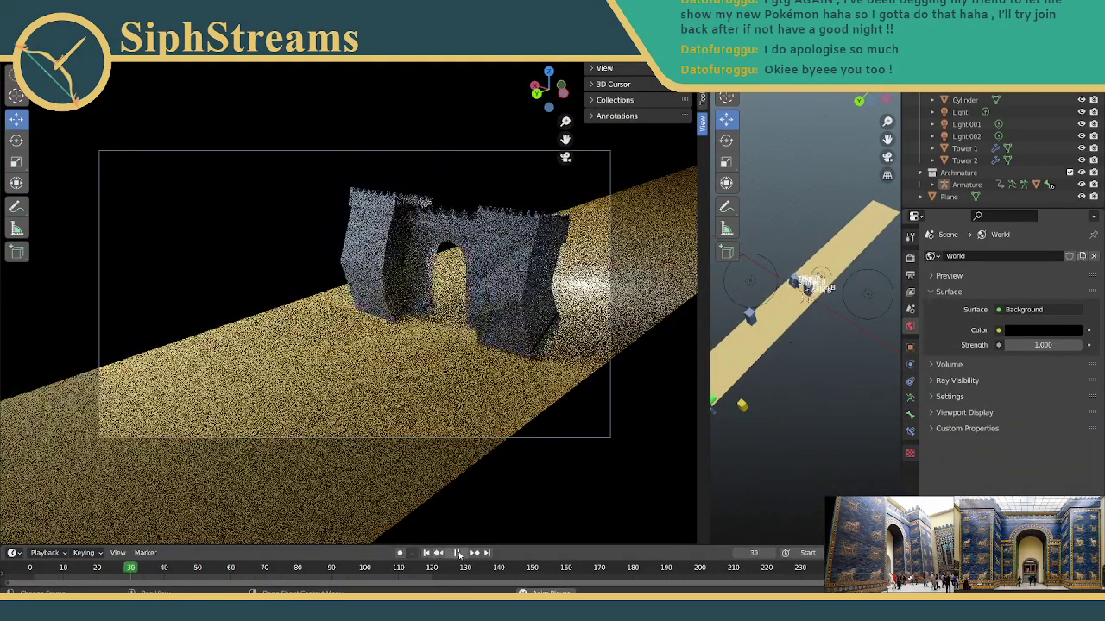
pyautogui.click(458, 553)
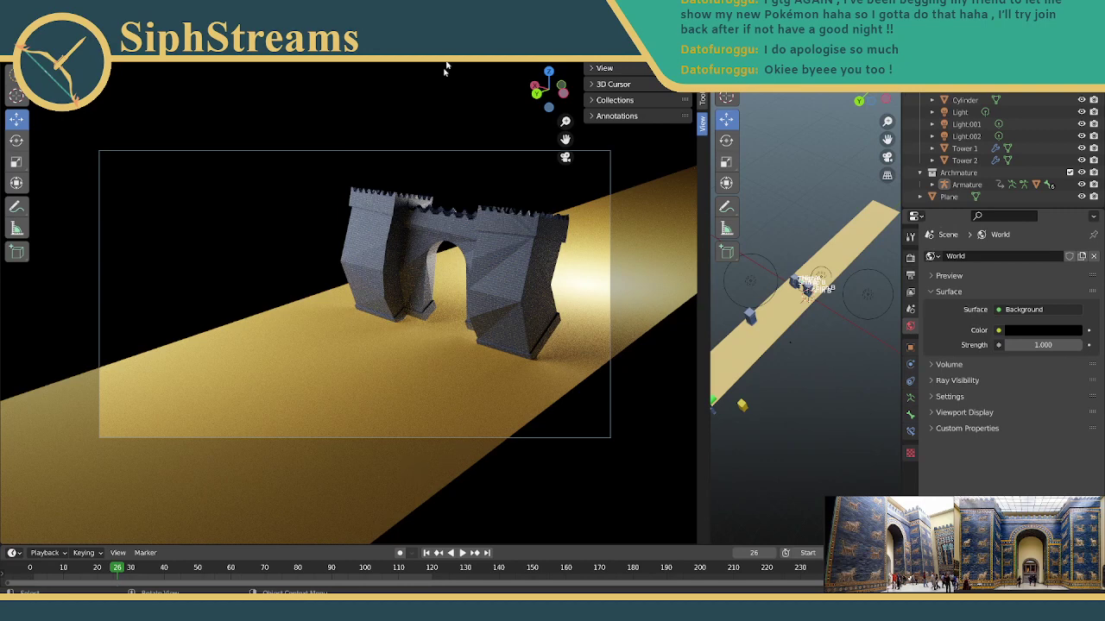
pyautogui.press('F12')
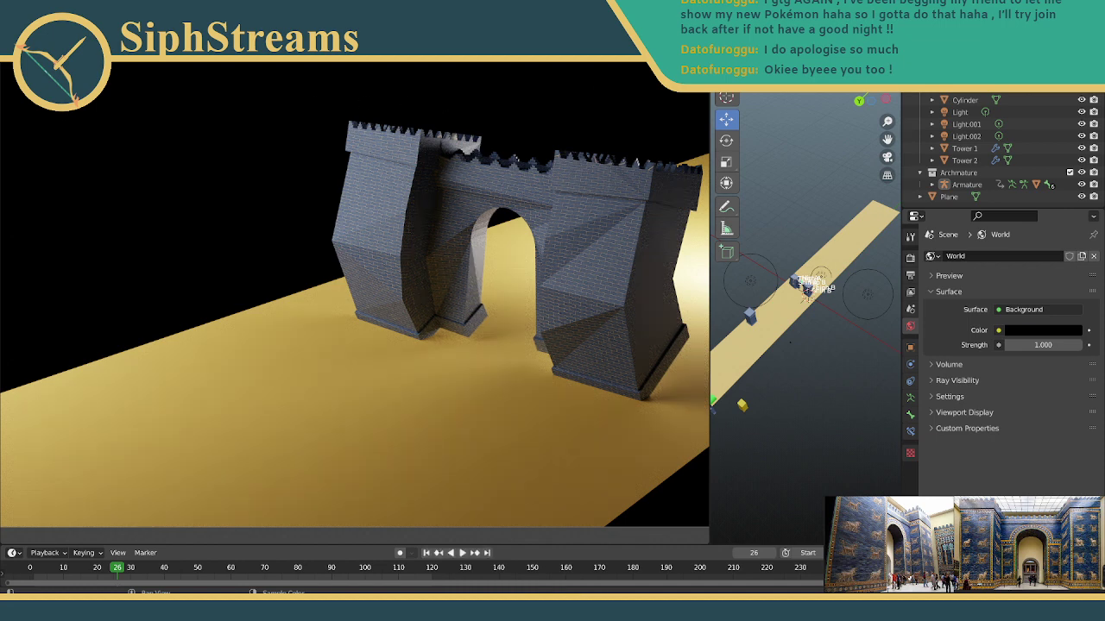
pyautogui.click(108, 52)
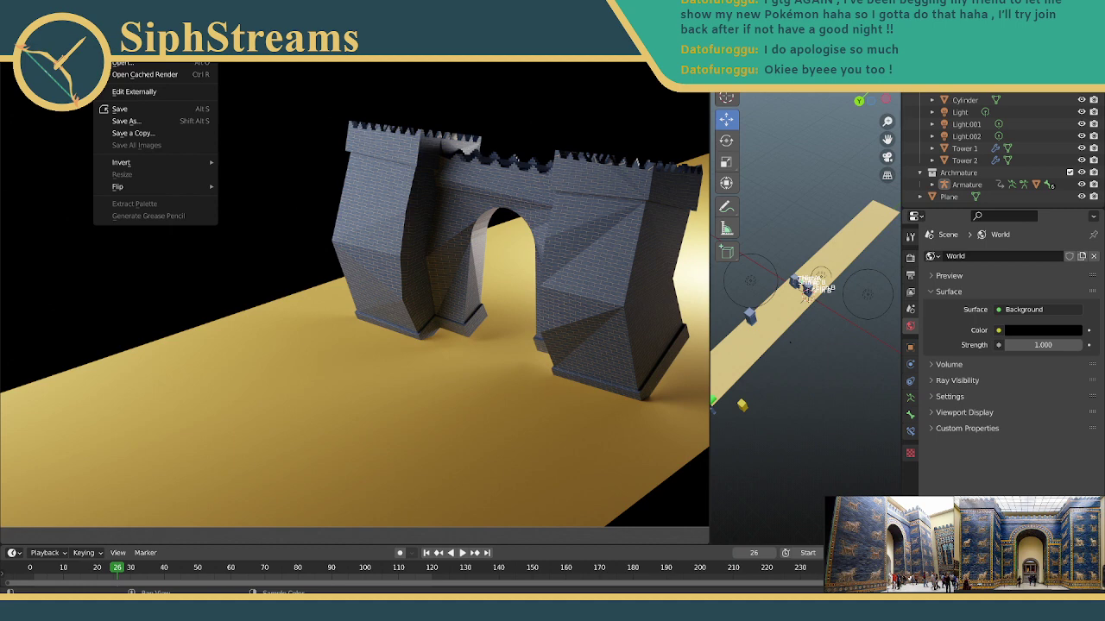
# Save the frame-26 render as 'Squat 1.png' in Ishtar Renders, replacing 'Jump' in the name.
pyautogui.moveTo(82, 52)
pyautogui.press('Escape')
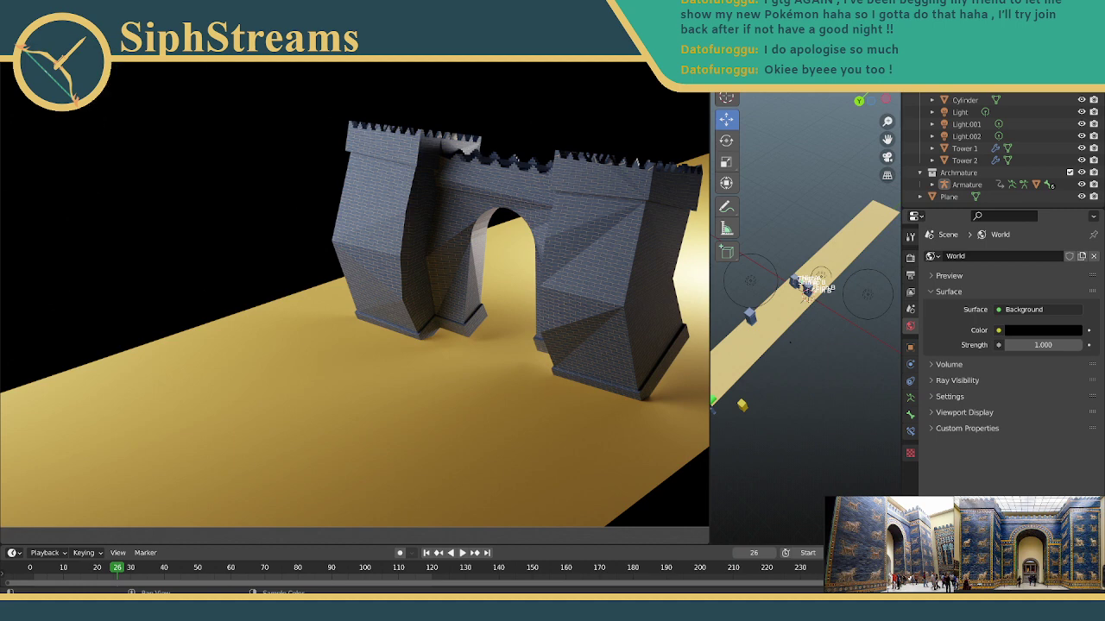
pyautogui.click(108, 52)
pyautogui.click(132, 109)
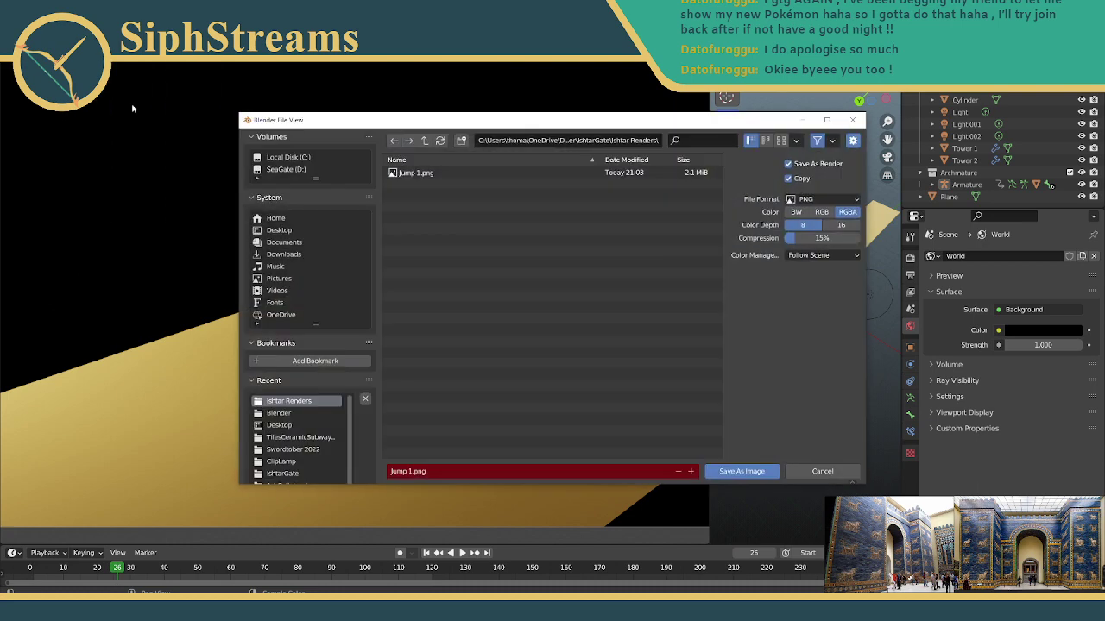
pyautogui.doubleClick(408, 472)
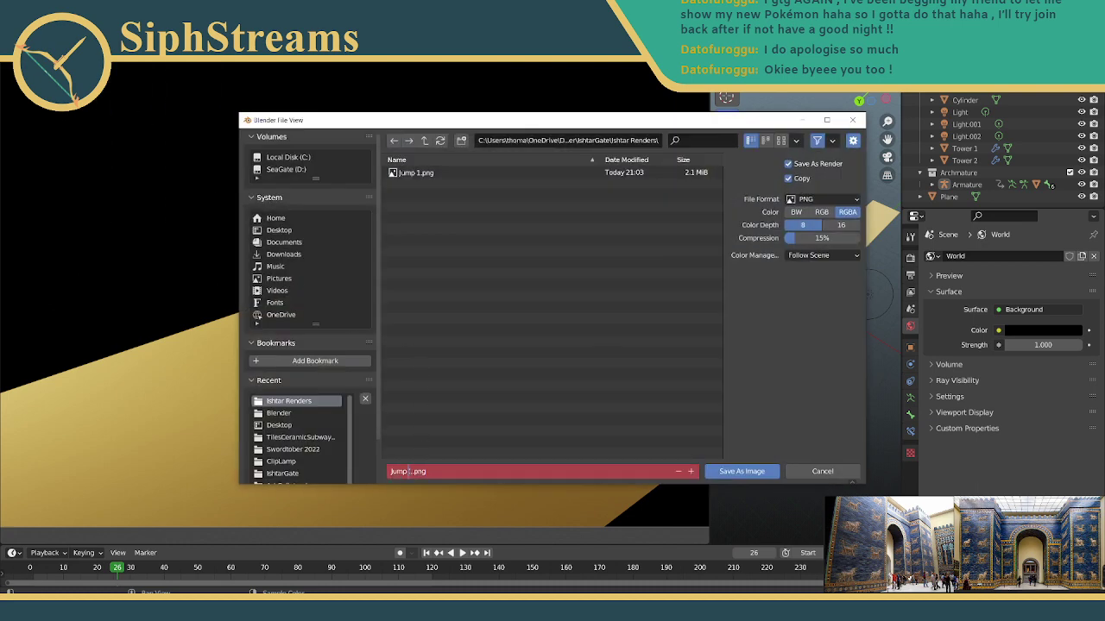
pyautogui.moveTo(408, 472); pyautogui.dragTo(391, 471)
pyautogui.write('Squat')
pyautogui.press('Return')
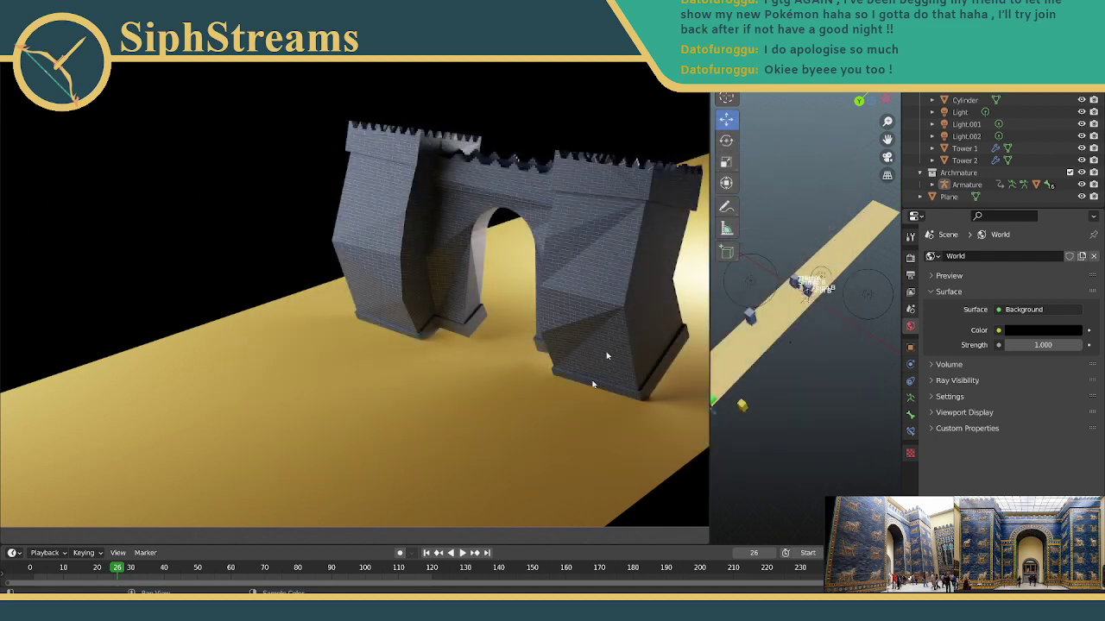
pyautogui.click(726, 140)
# Select the Armature in the Animation workspace and assign it the Sneak action.
pyautogui.hotkey('ctrl', 'pageup')
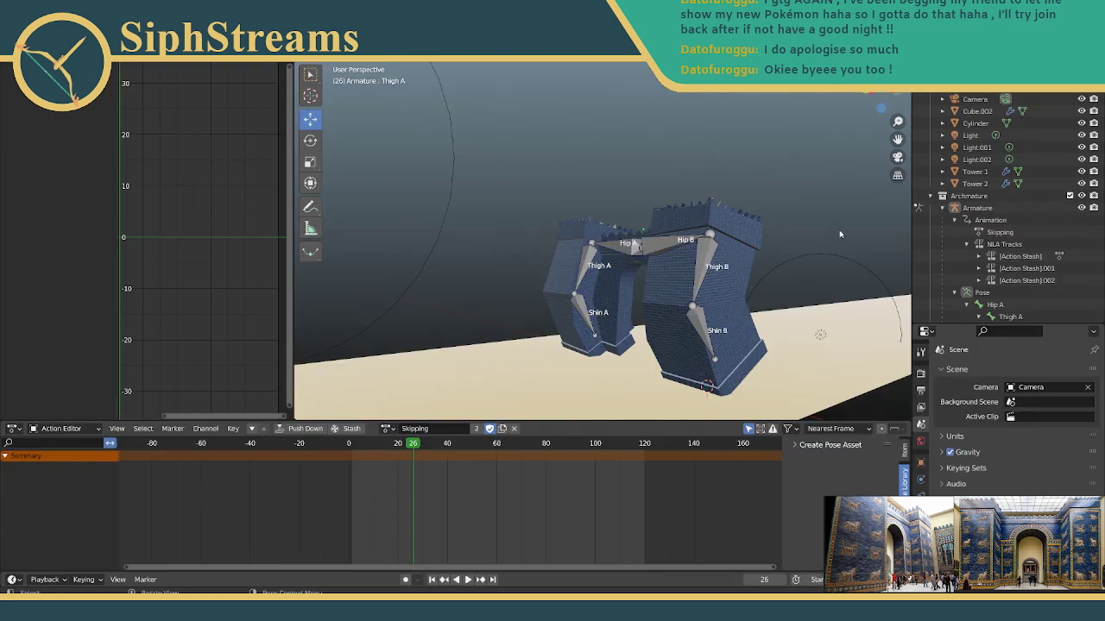
pyautogui.click(986, 207)
pyautogui.click(986, 208)
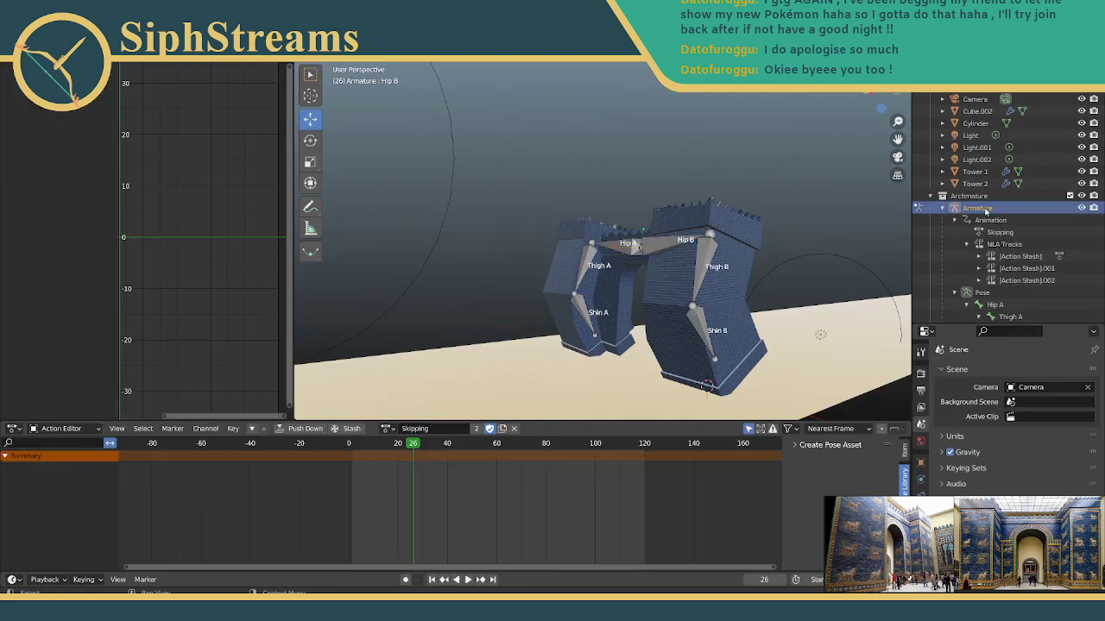
pyautogui.click(385, 429)
pyautogui.click(396, 470)
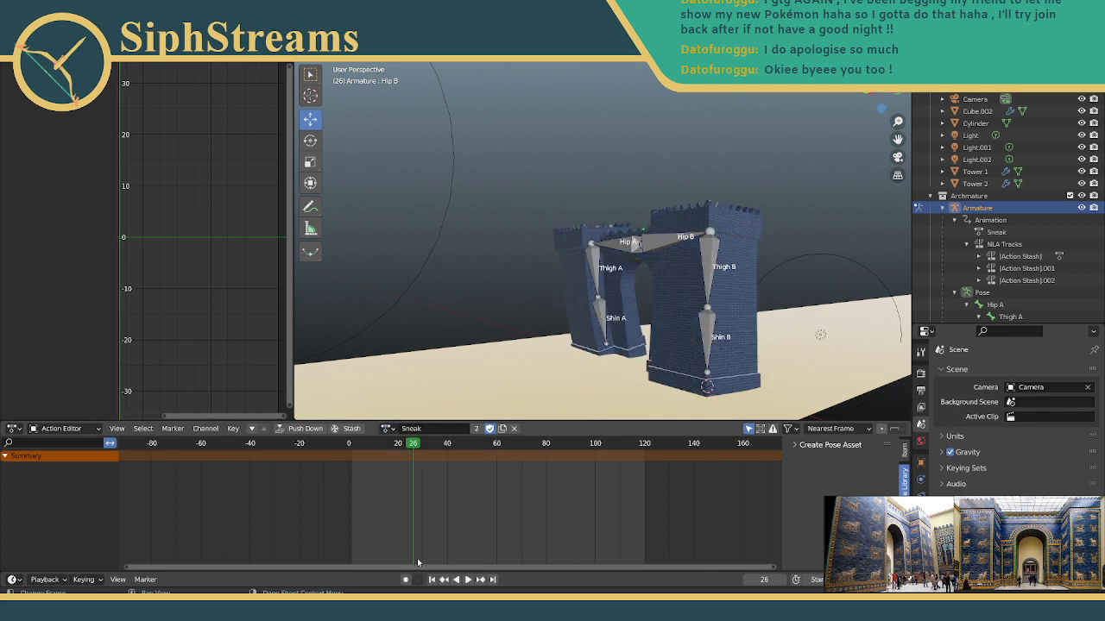
# Play and stop the Sneak animation a few times to preview the crouching walk.
pyautogui.click(467, 579)
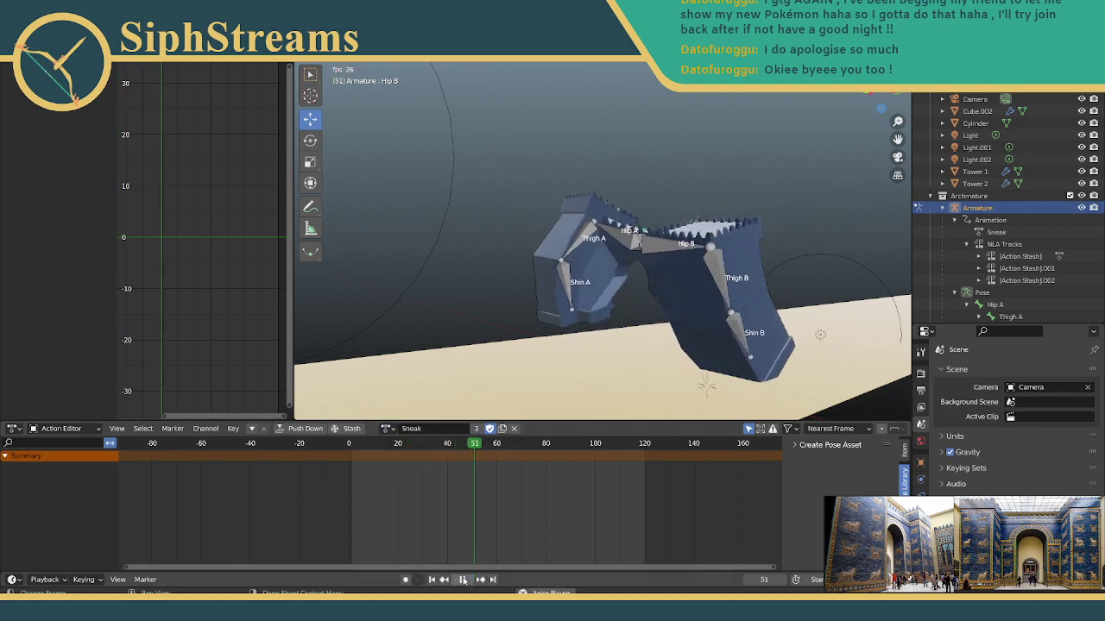
pyautogui.click(464, 579)
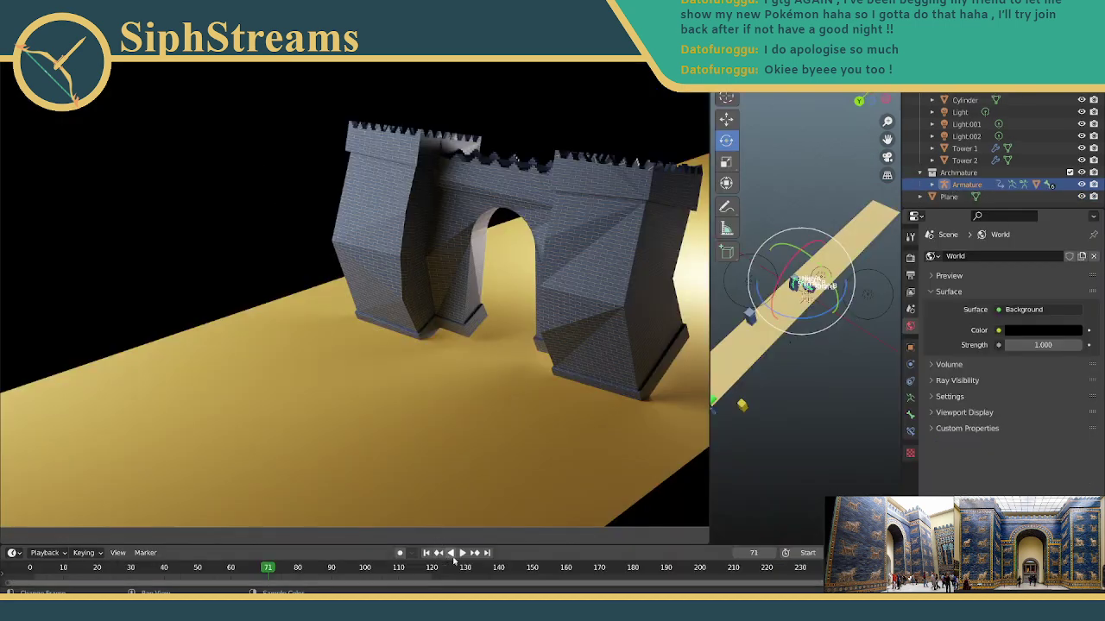
pyautogui.click(458, 553)
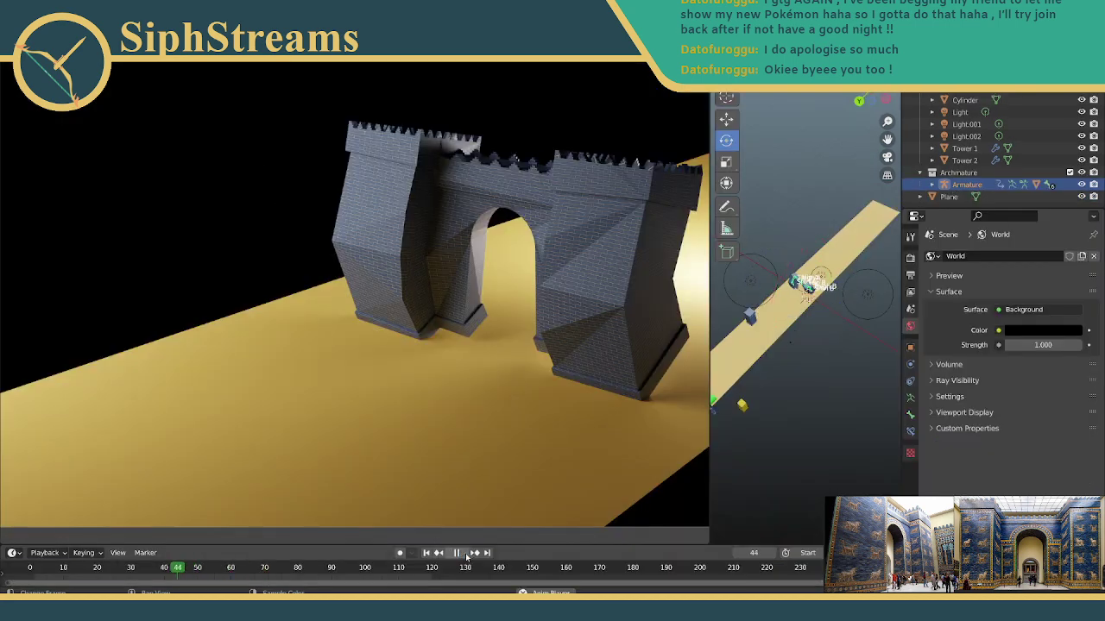
pyautogui.click(457, 553)
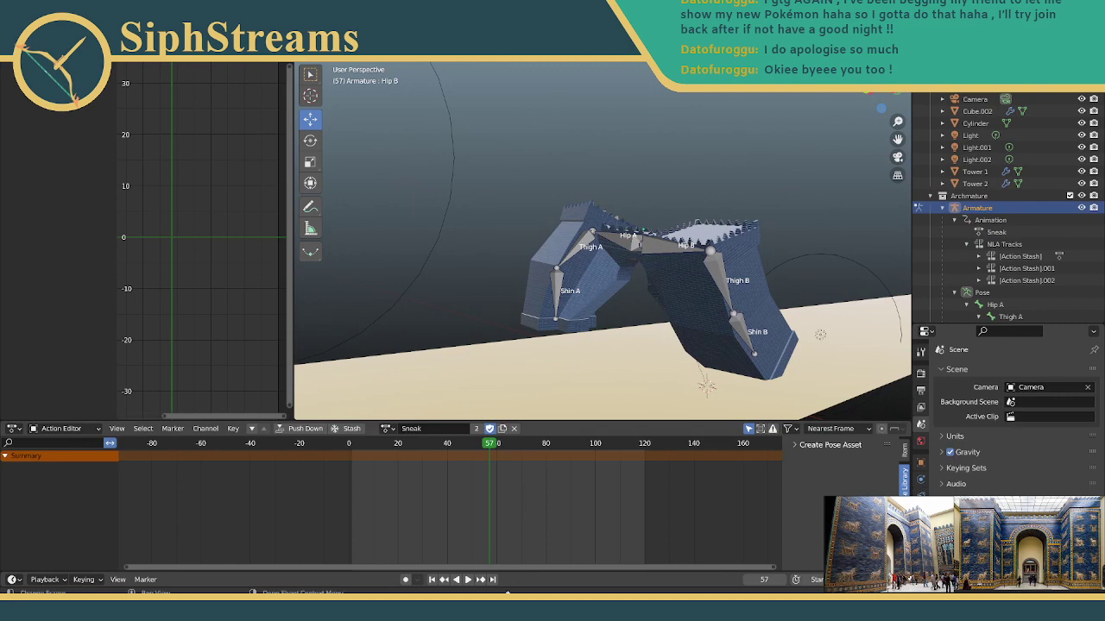
pyautogui.click(463, 580)
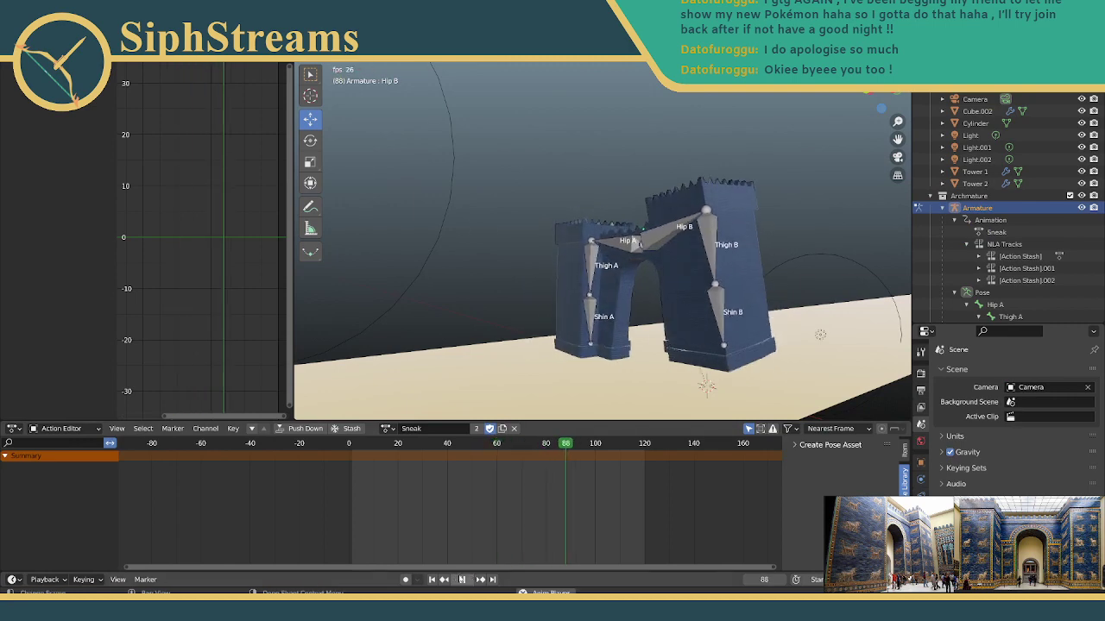
# Back in the rendered camera view, play the Sneak animation and stop it at frame 116.
pyautogui.click(471, 580)
pyautogui.hotkey('ctrl', 'pageup')
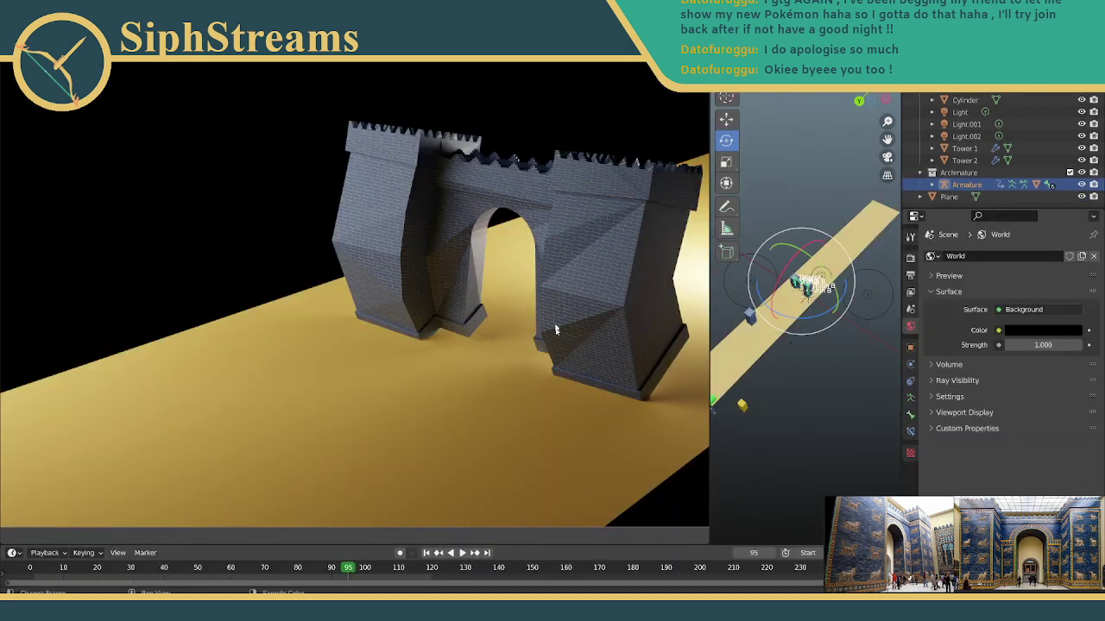
pyautogui.hotkey('ctrl', 'pageup')
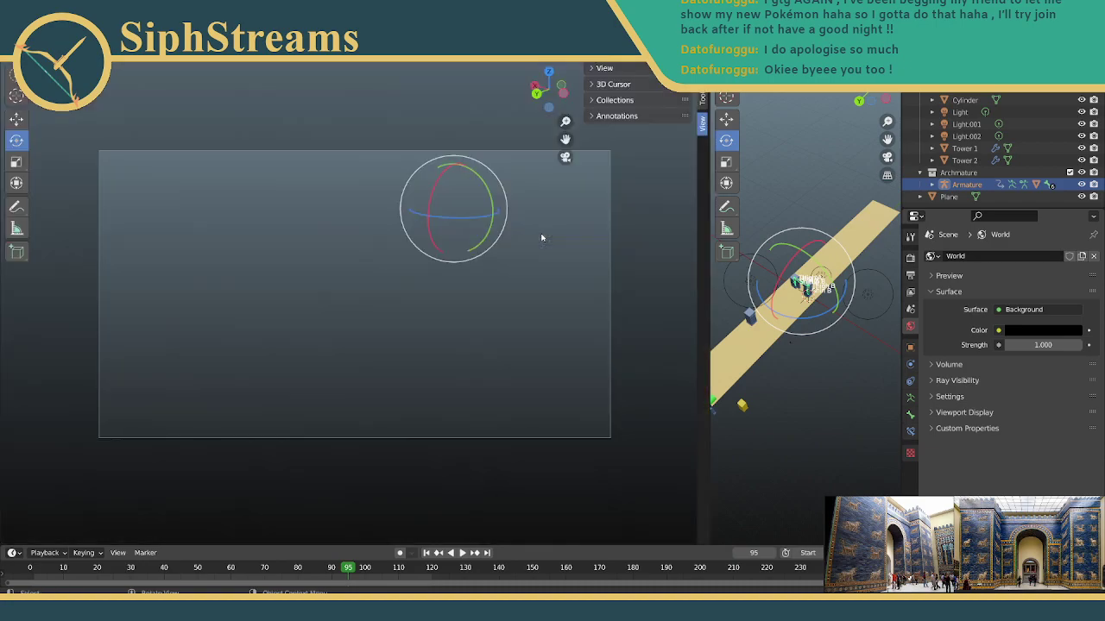
pyautogui.click(462, 553)
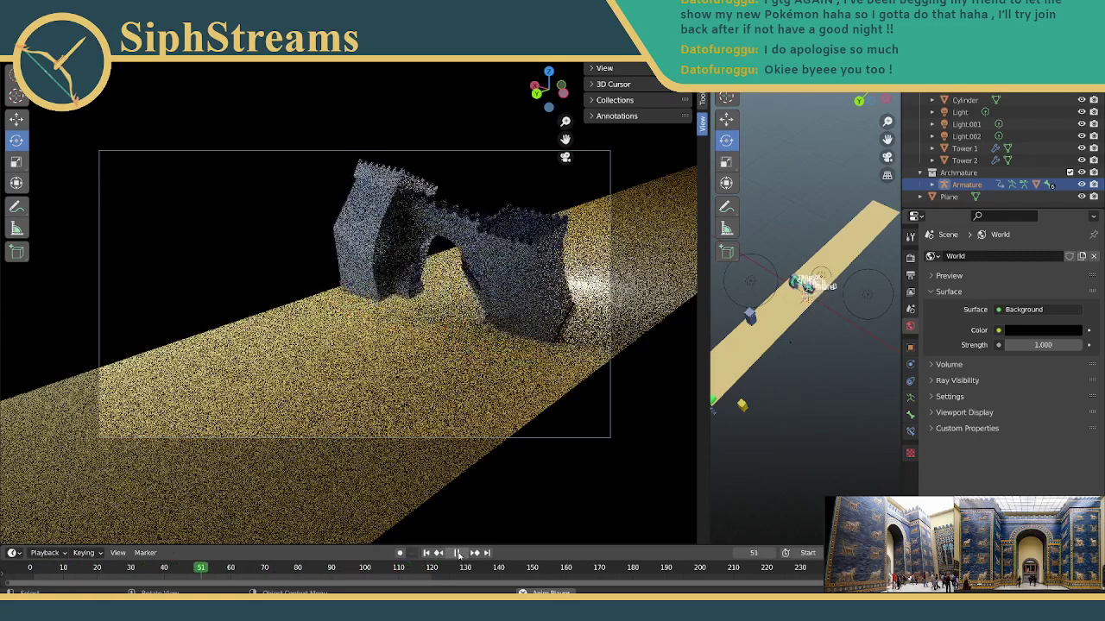
pyautogui.click(459, 553)
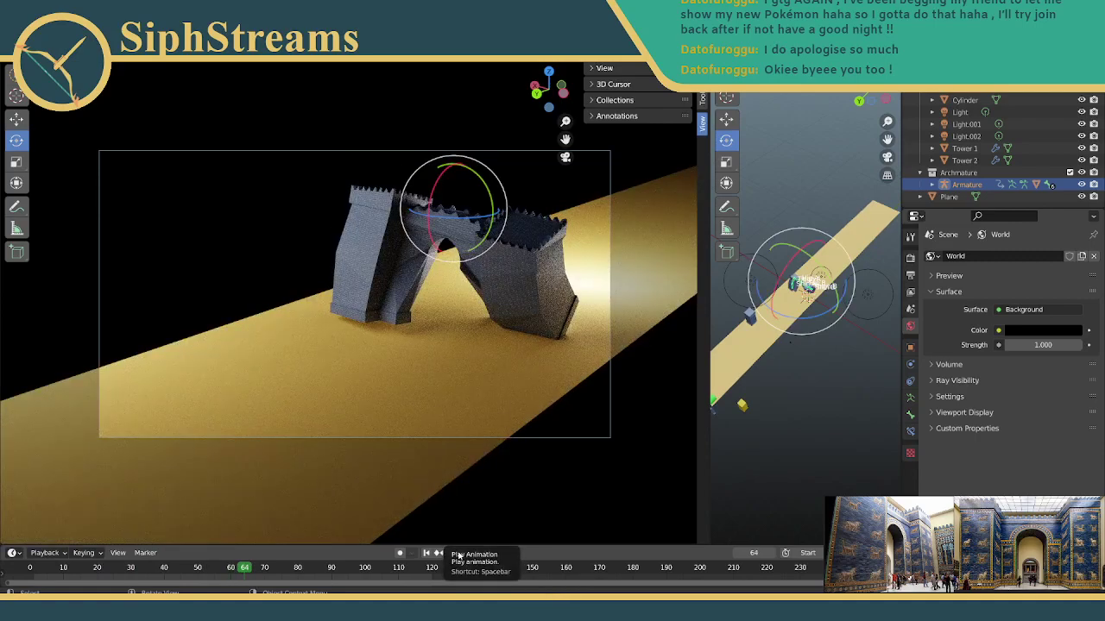
pyautogui.click(458, 553)
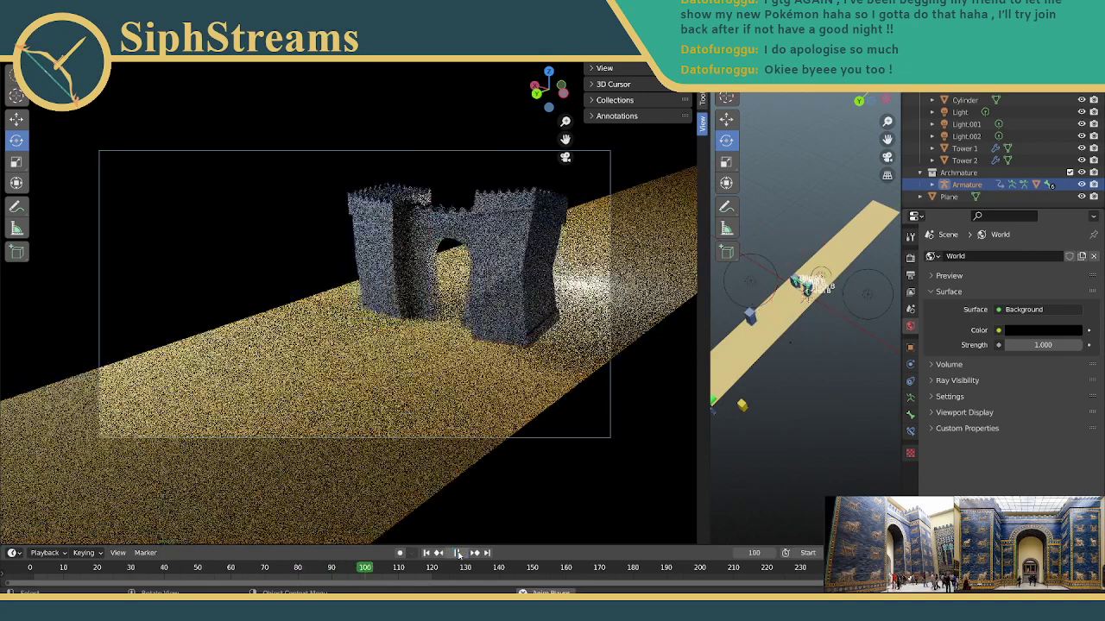
pyautogui.click(460, 554)
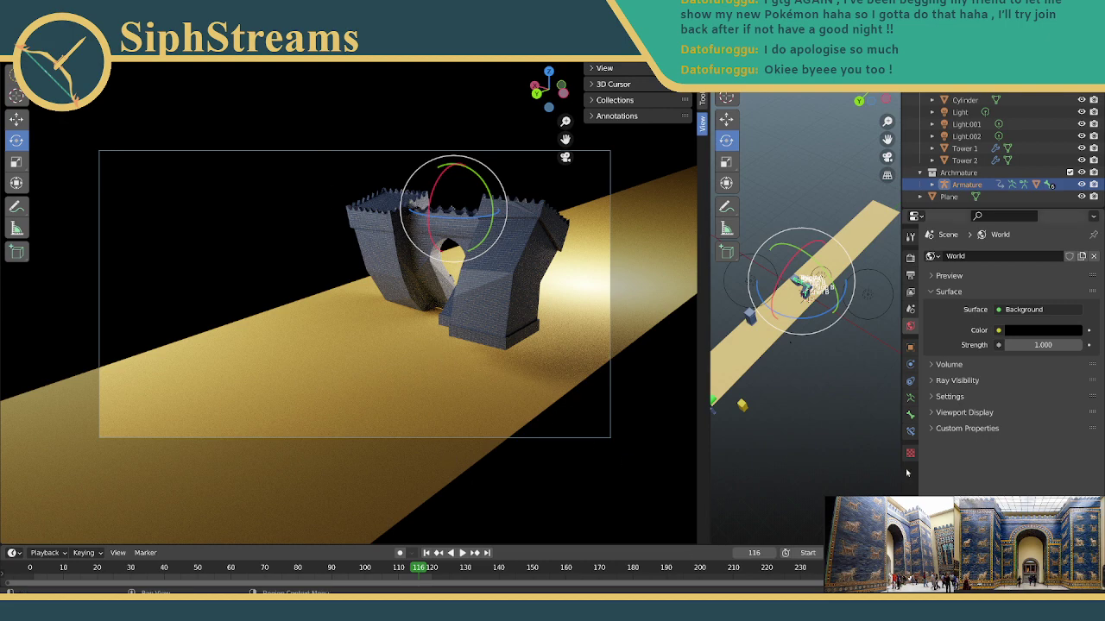
# Render frame 116 and save it as 'TipToe 1.png' in Ishtar Renders.
pyautogui.press('F12')
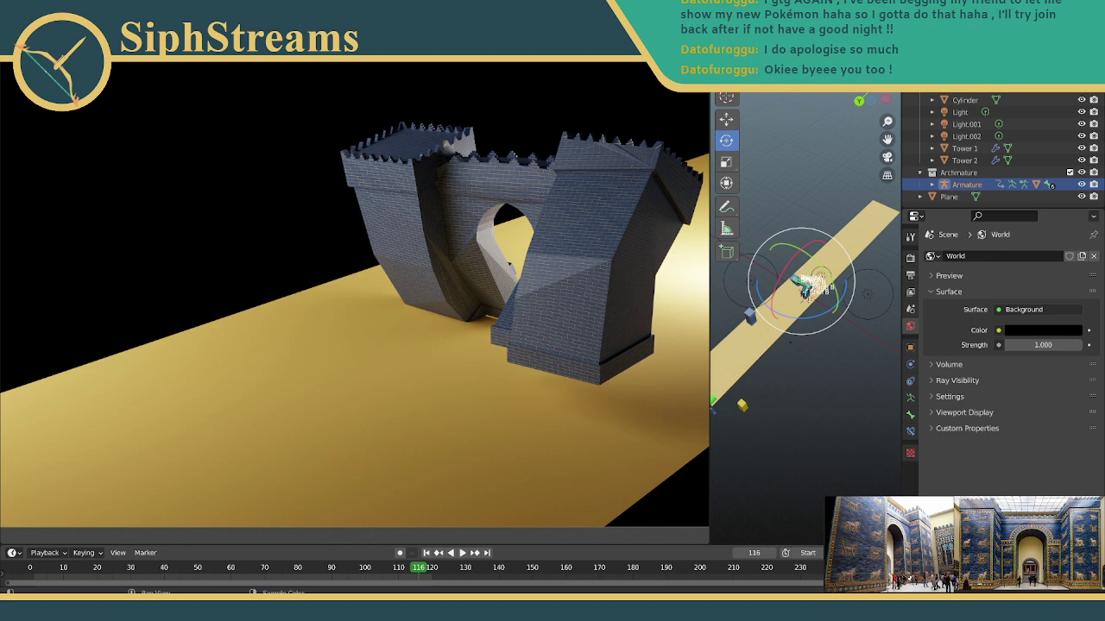
pyautogui.click(108, 54)
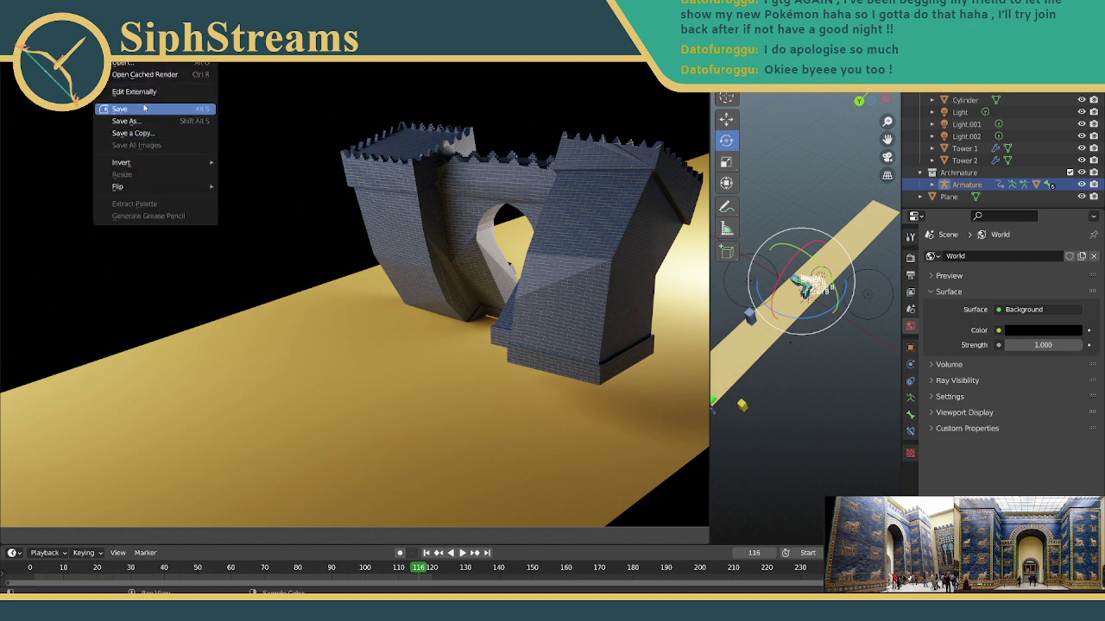
pyautogui.click(142, 101)
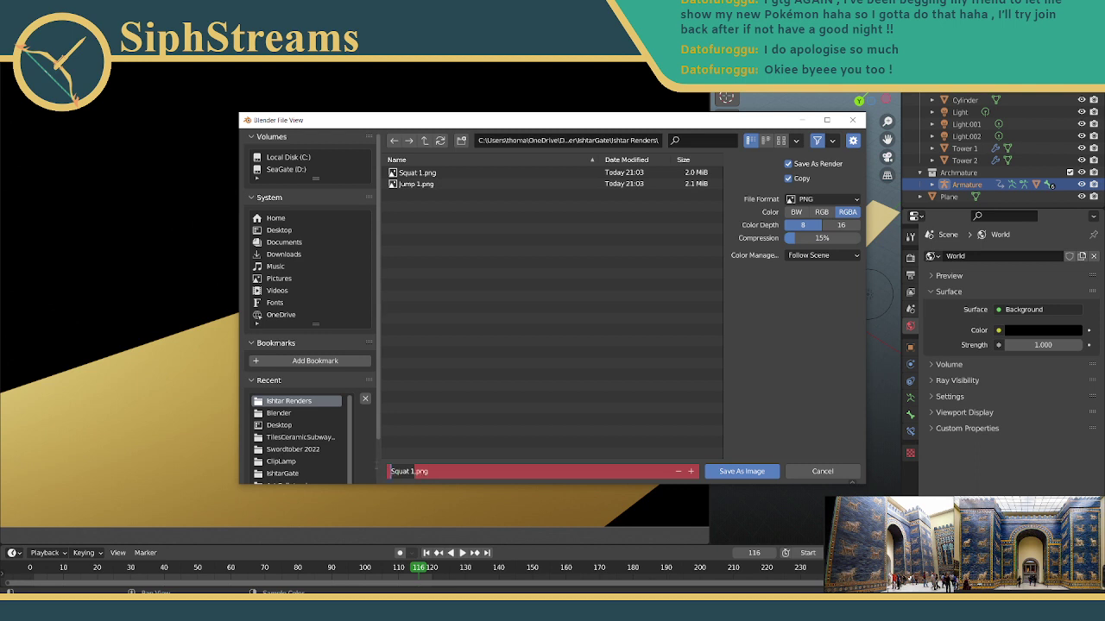
pyautogui.write('Tio')
pyautogui.press('BackSpace')
pyautogui.write('pToe 1')
pyautogui.click(376, 470)
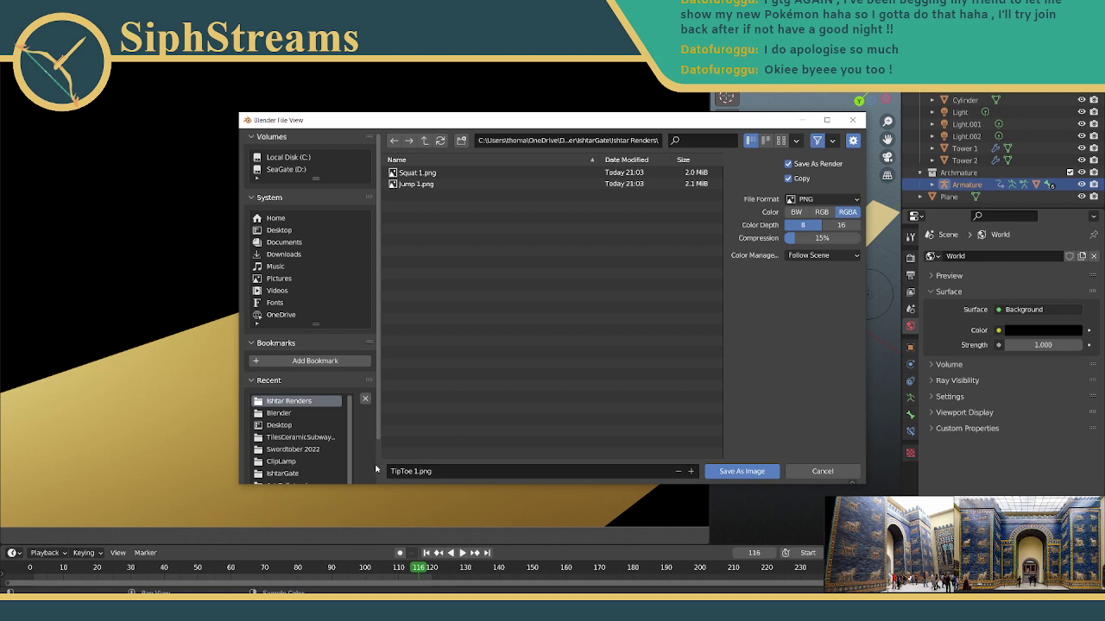
pyautogui.press('Return')
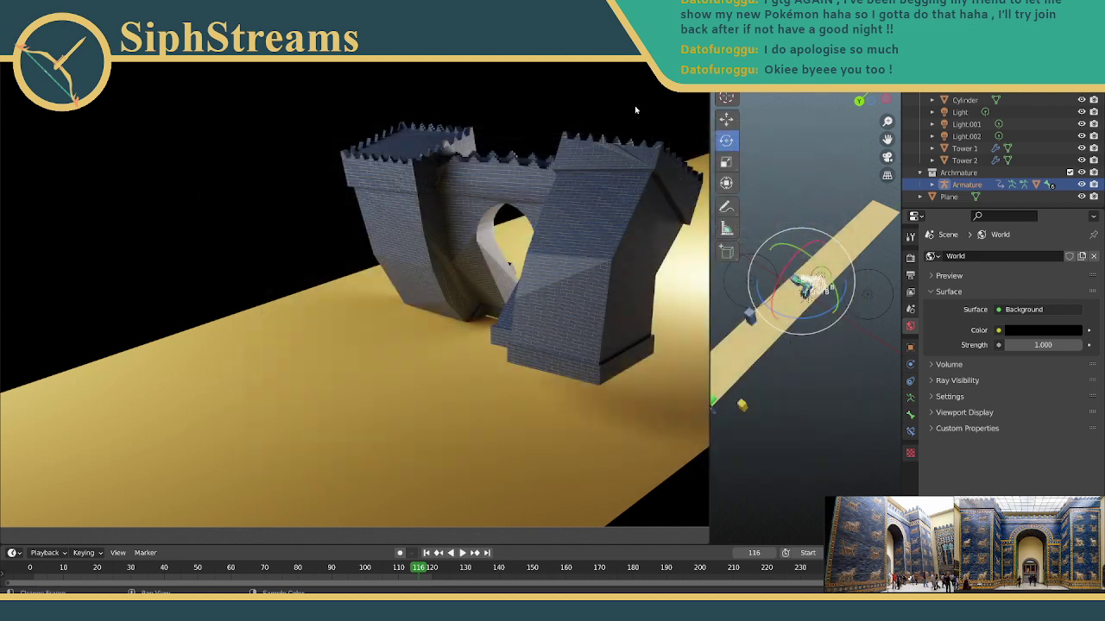
# In the Animation workspace, apply the Prat Fall action to the gate armature.
pyautogui.press('Escape')
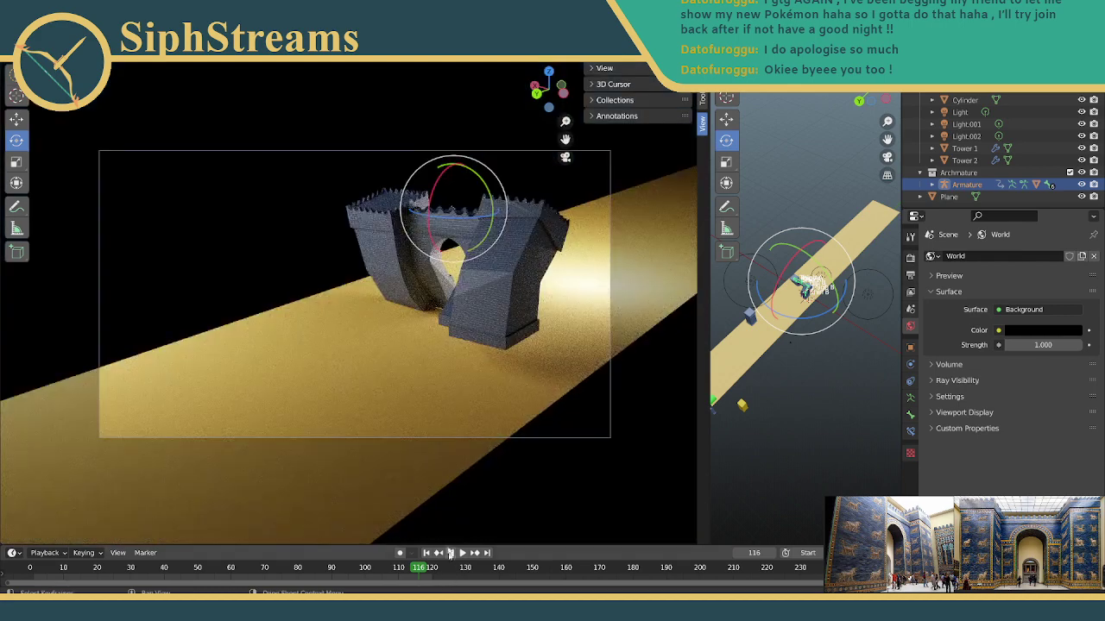
pyautogui.hotkey('ctrl', 'pagedown')
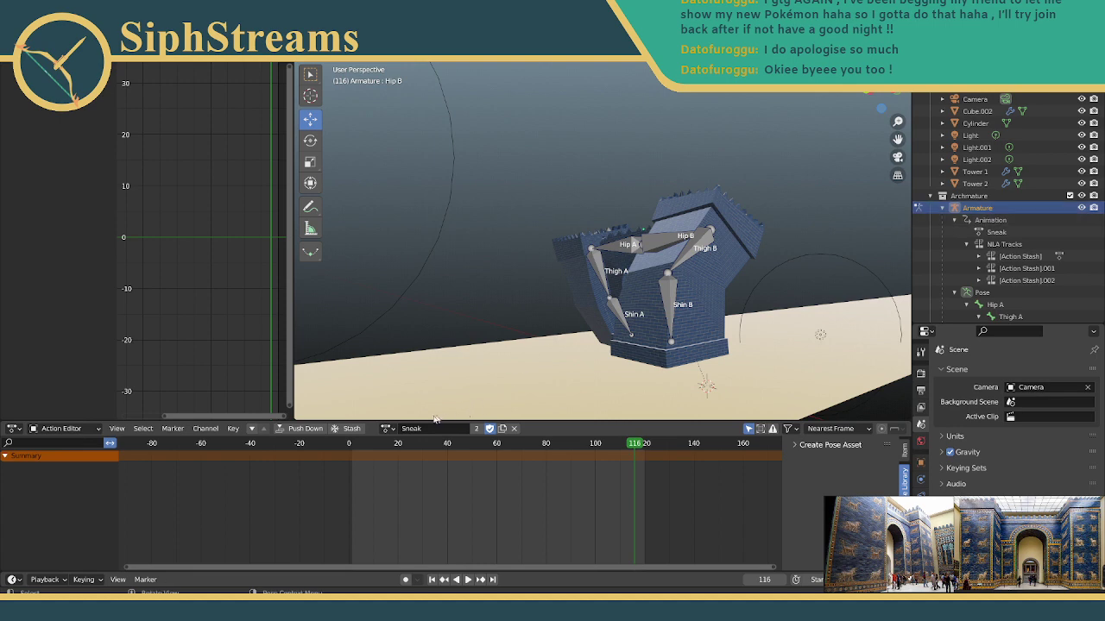
pyautogui.click(388, 428)
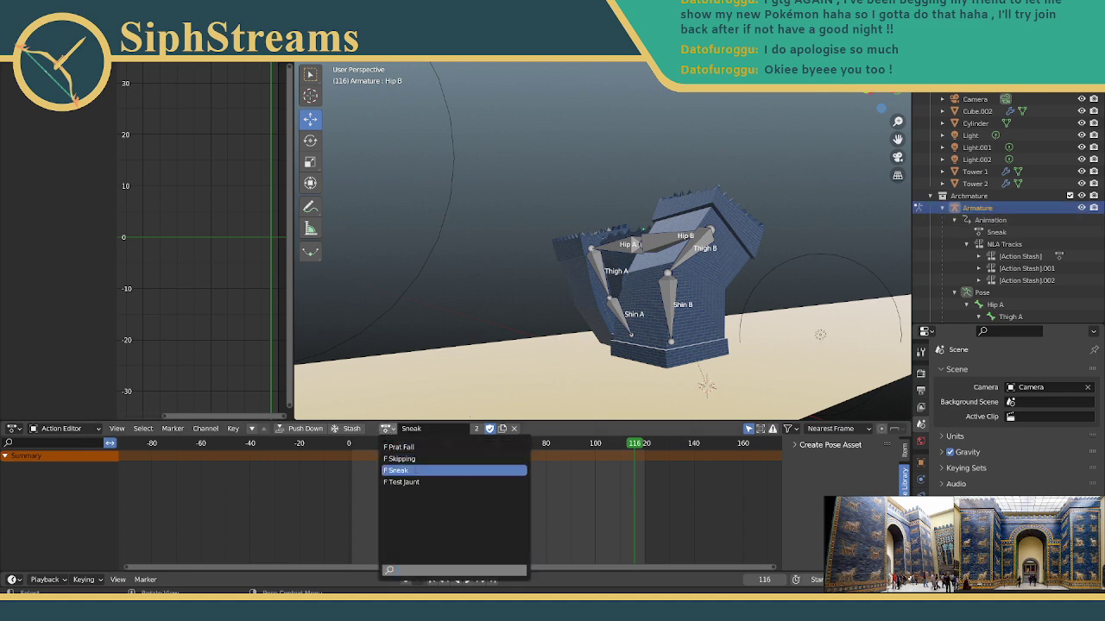
pyautogui.click(405, 447)
pyautogui.moveTo(497, 235); pyautogui.dragTo(682, 194, button='middle')
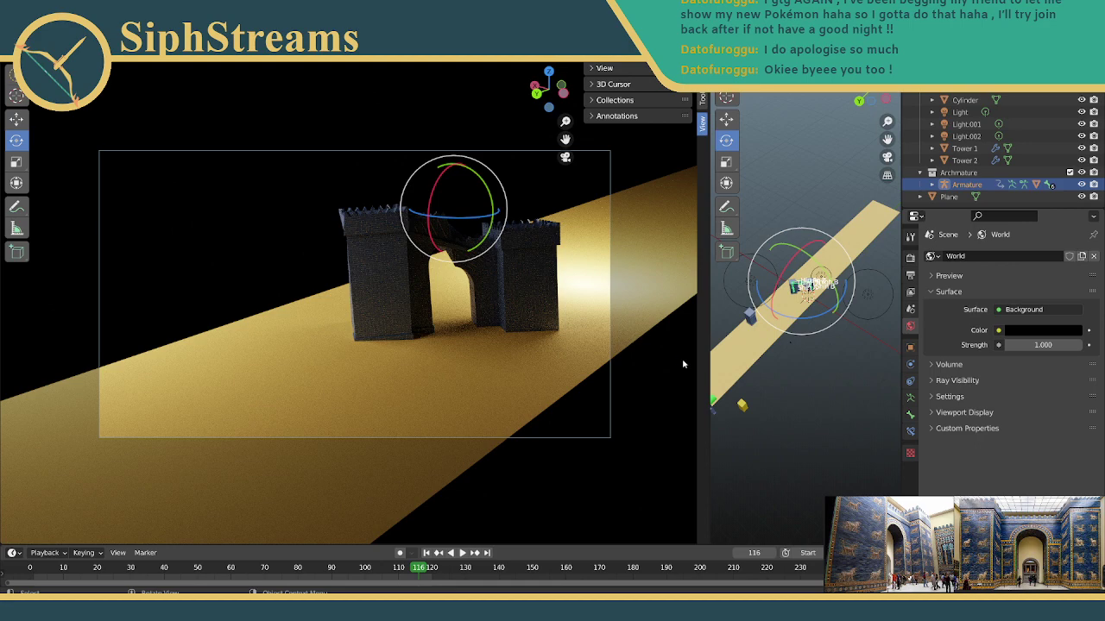
# Render the Prat Fall pose and save the IshtarGate project.
pyautogui.press('F12')
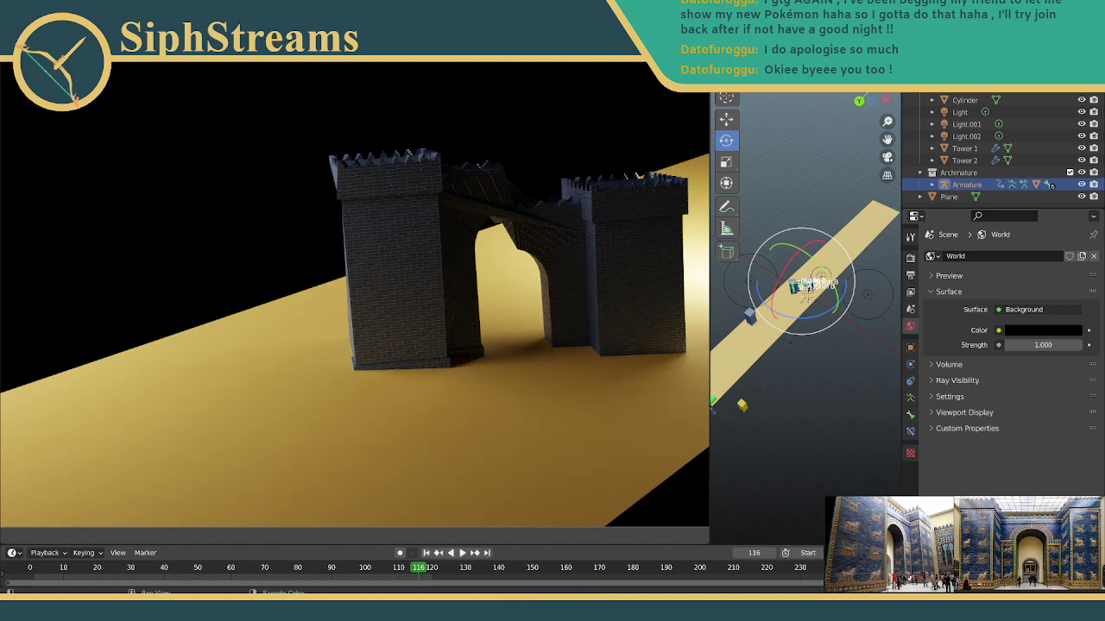
pyautogui.click(26, 54)
pyautogui.click(43, 126)
# Save the rendered image, replacing TipToe with Twist in the file name.
pyautogui.click(107, 53)
pyautogui.click(130, 109)
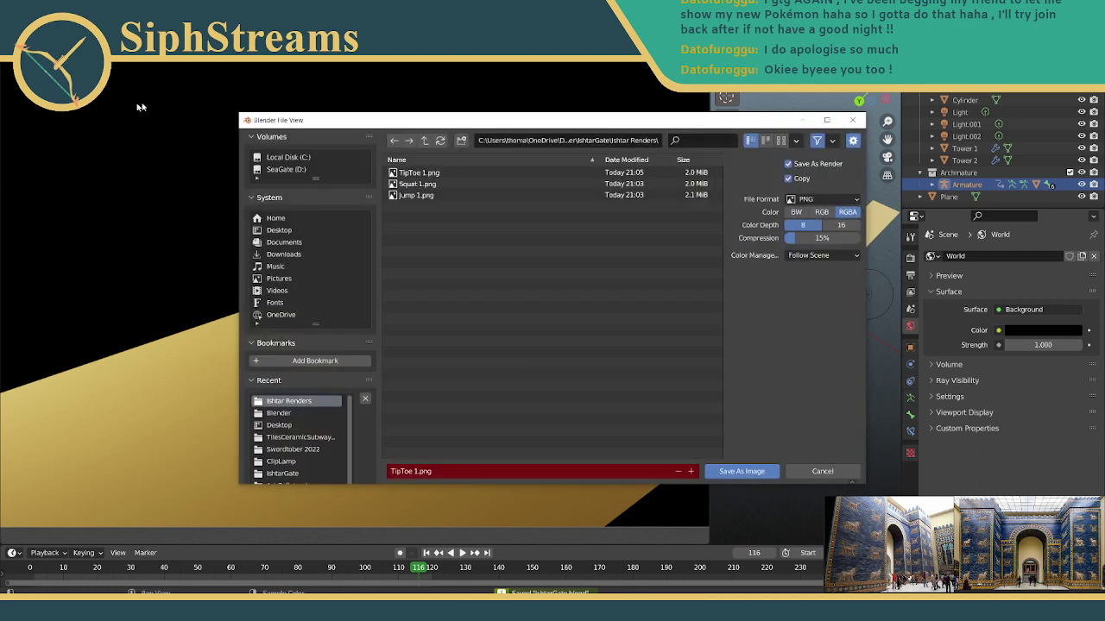
pyautogui.click(406, 471)
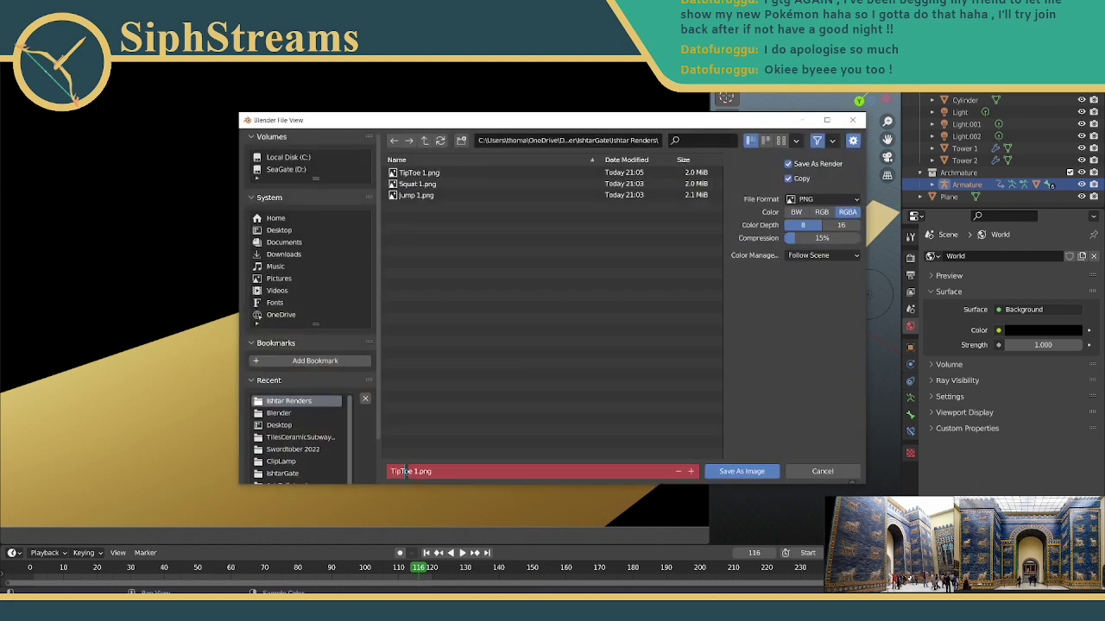
pyautogui.doubleClick(406, 471)
pyautogui.write('Twist')
pyautogui.press('Return')
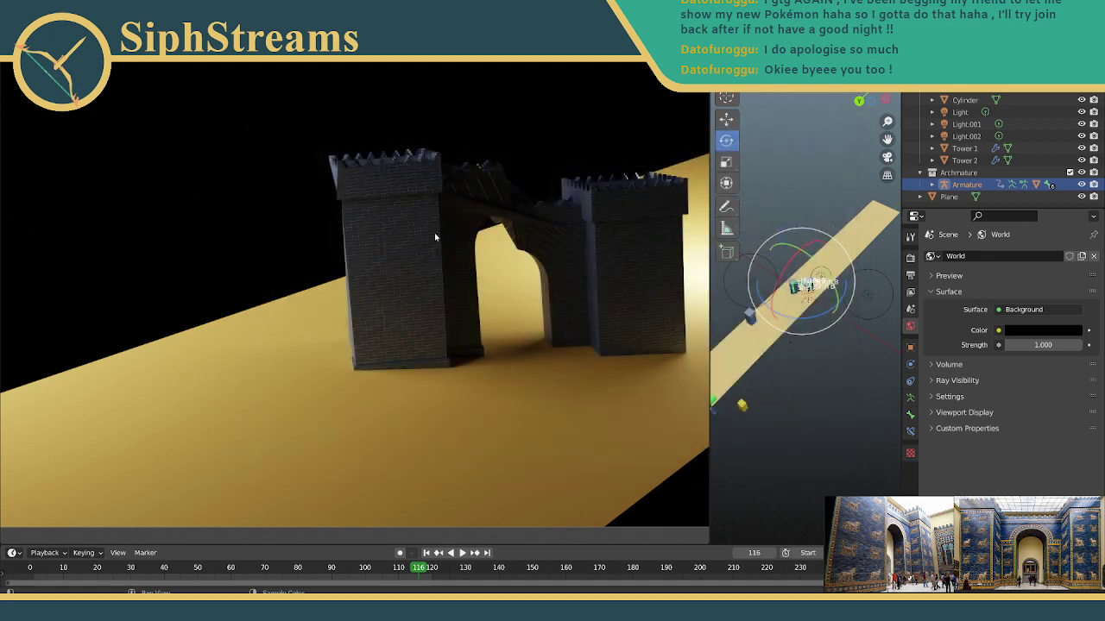
pyautogui.press('Escape')
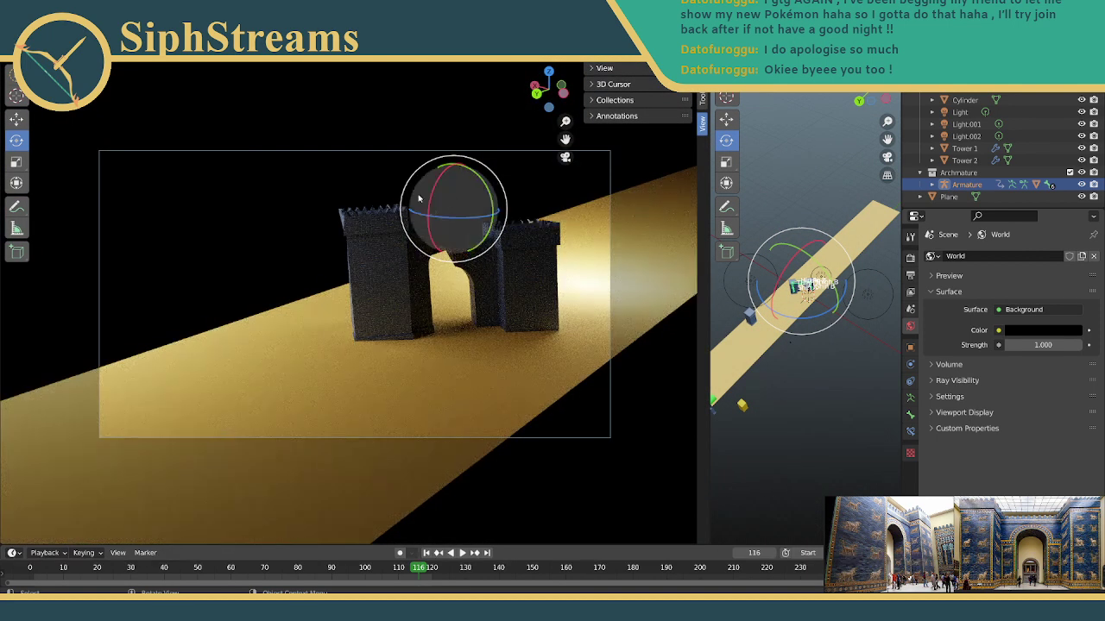
# Back in the rendered layout, play the animation, pausing at frames 105 and 93.
pyautogui.hotkey('ctrl', 'pageup')
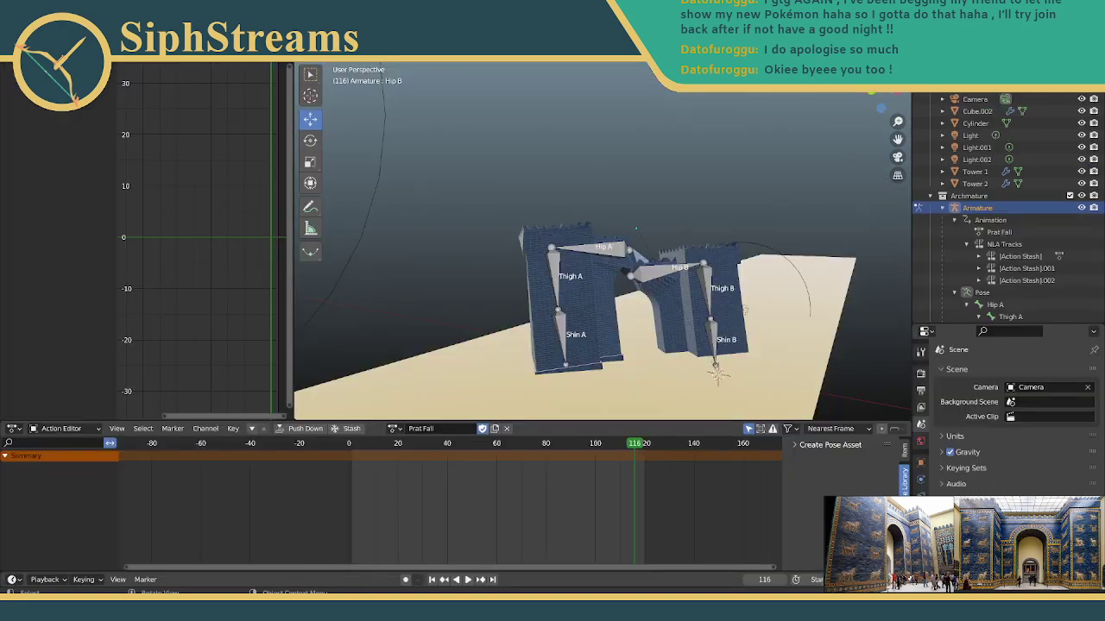
pyautogui.hotkey('ctrl', 'pagedown')
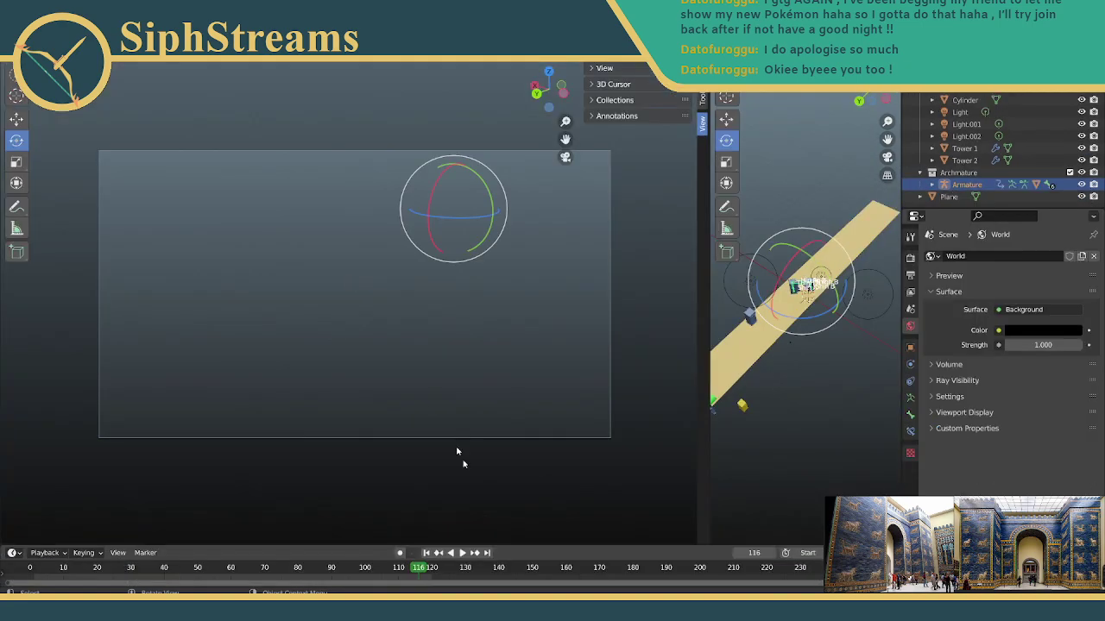
pyautogui.click(463, 555)
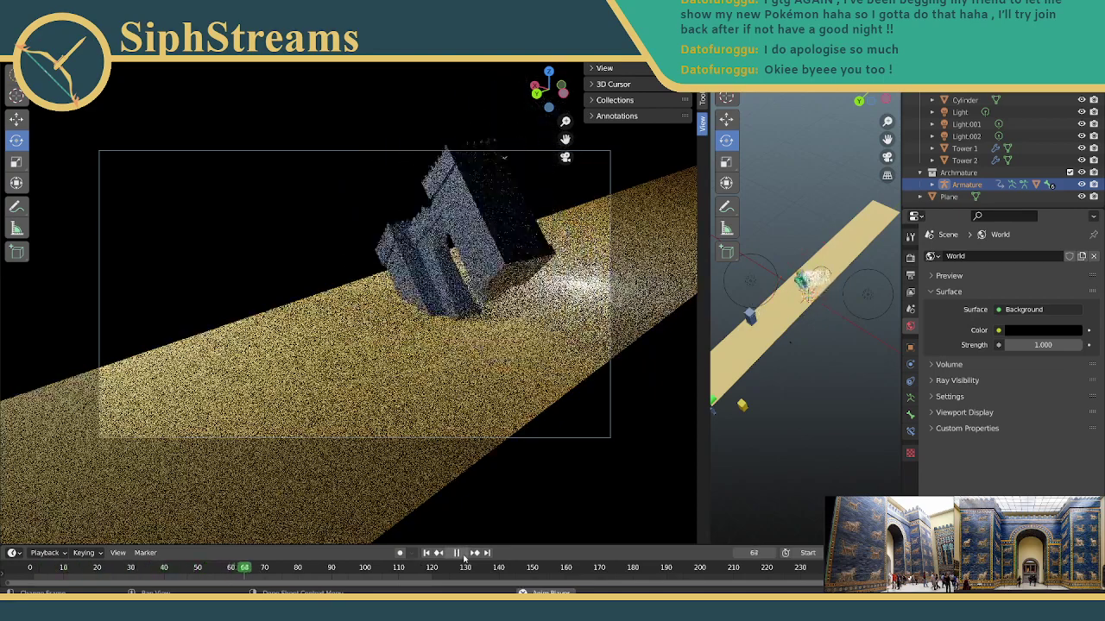
pyautogui.click(463, 556)
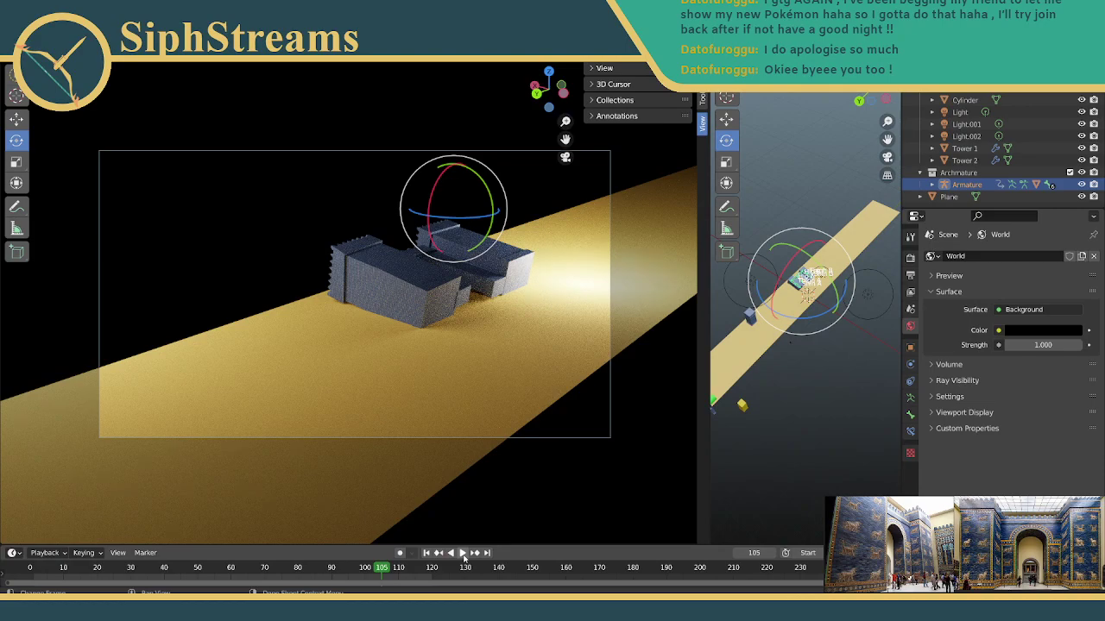
pyautogui.click(463, 555)
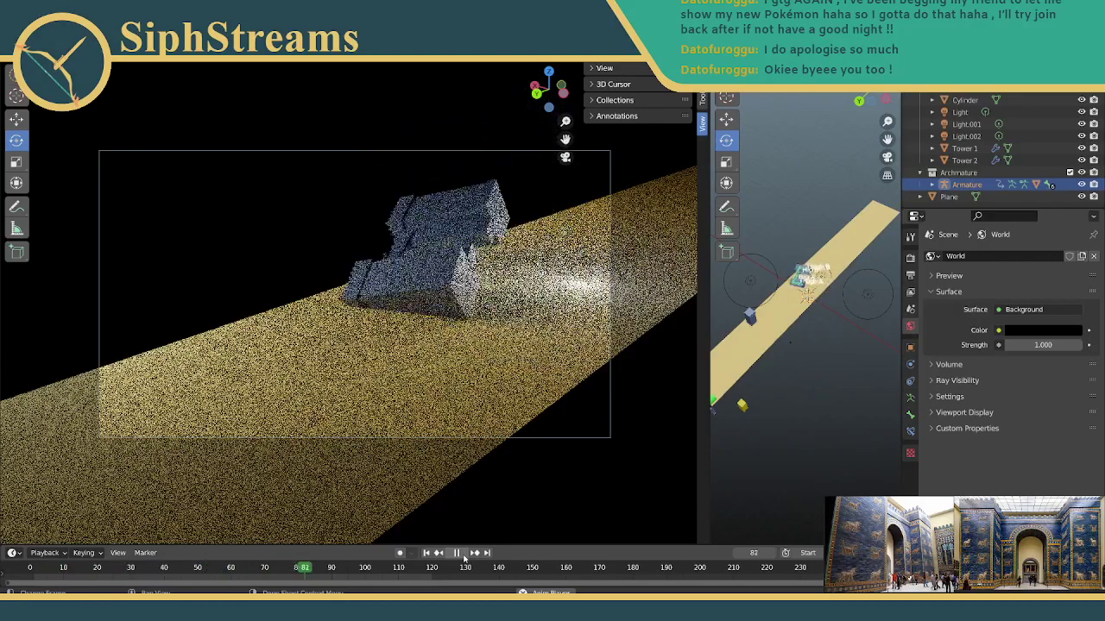
pyautogui.click(463, 555)
pyautogui.click(463, 556)
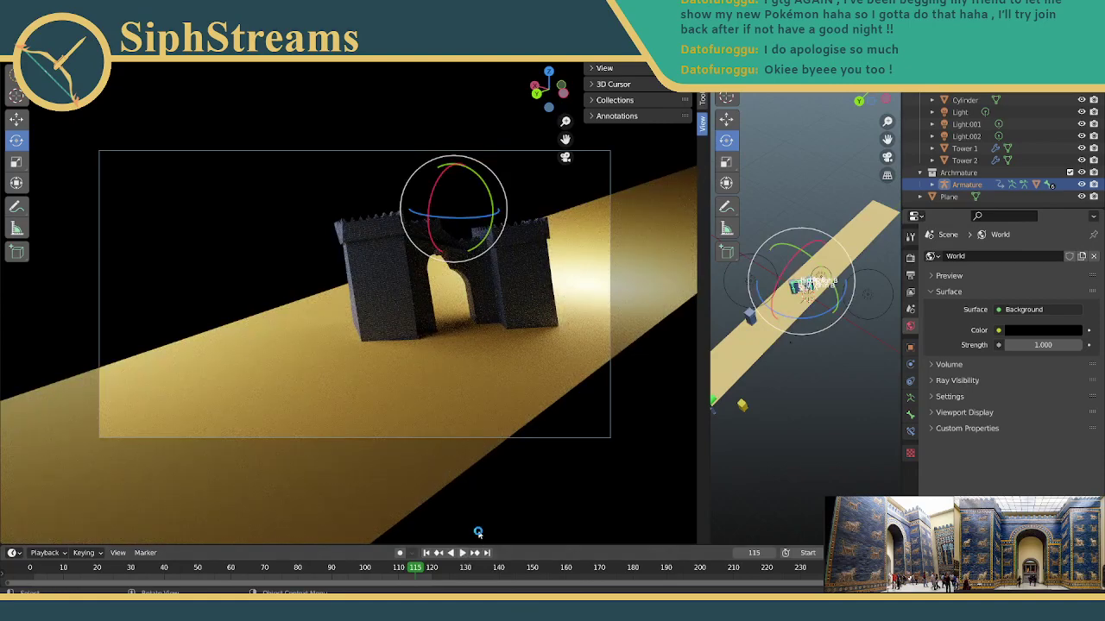
# Render frame 115 and save the image as Clip 1.png.
pyautogui.press('F12')
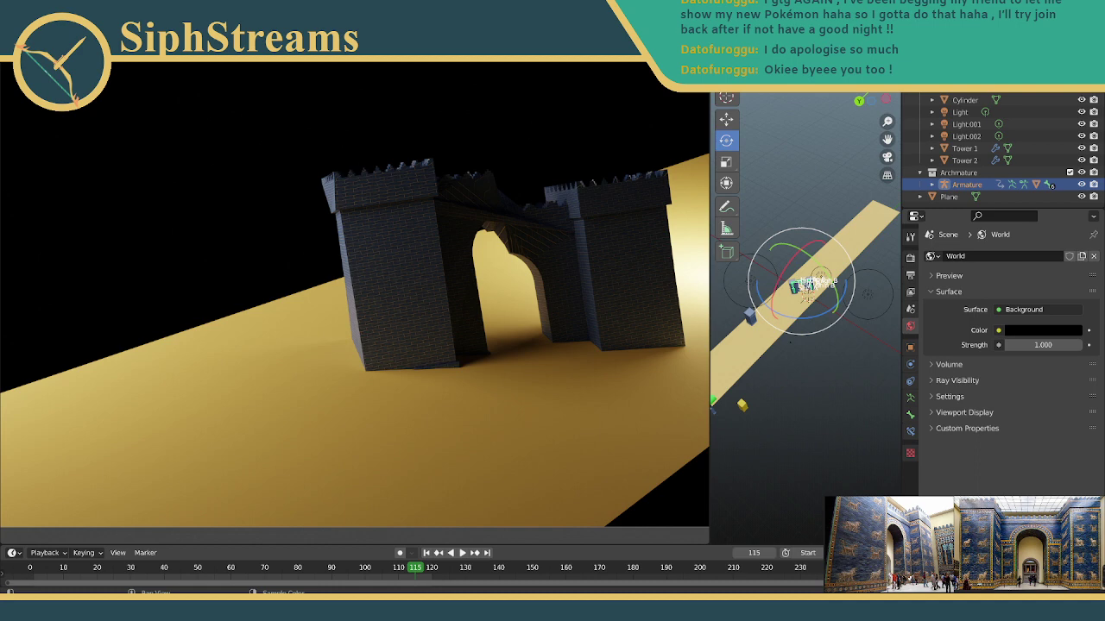
pyautogui.click(108, 53)
pyautogui.click(143, 110)
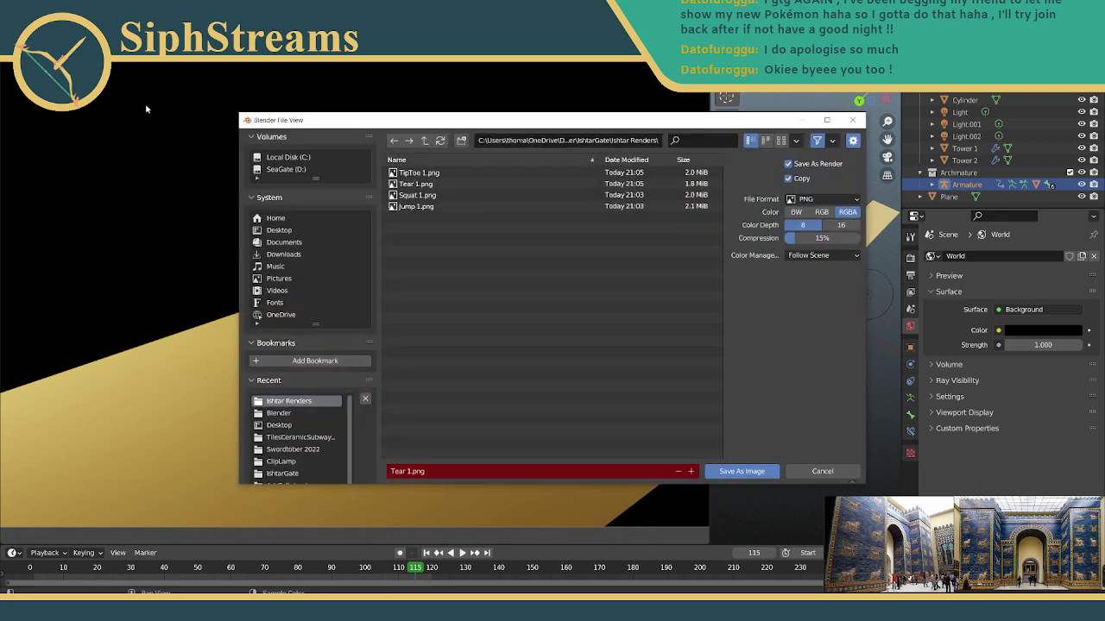
pyautogui.doubleClick(402, 472)
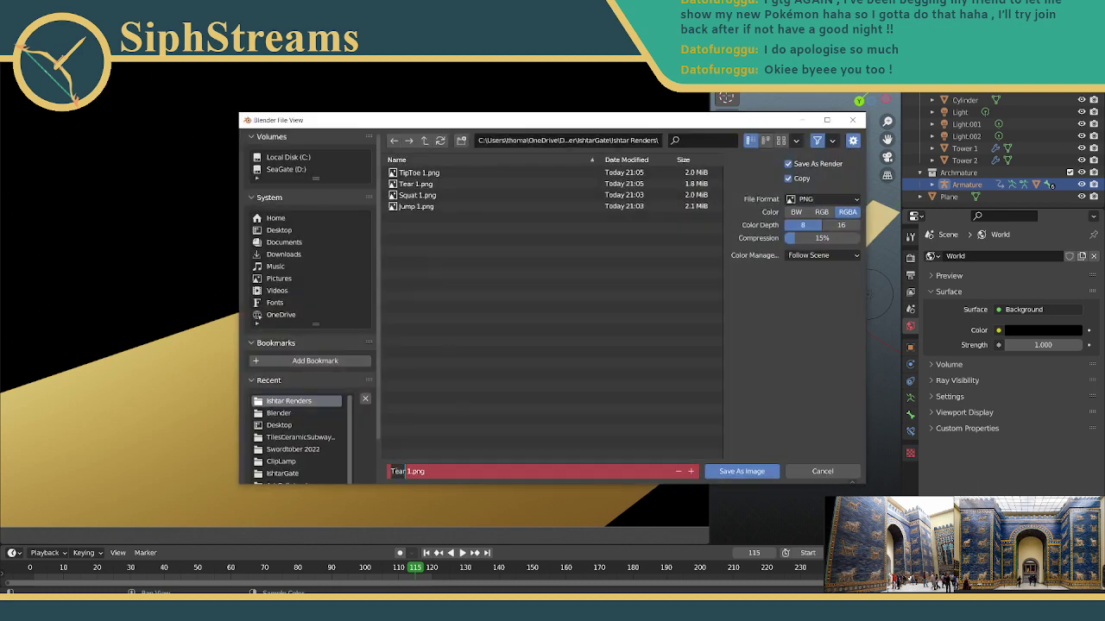
pyautogui.write('Clip')
pyautogui.press('Return')
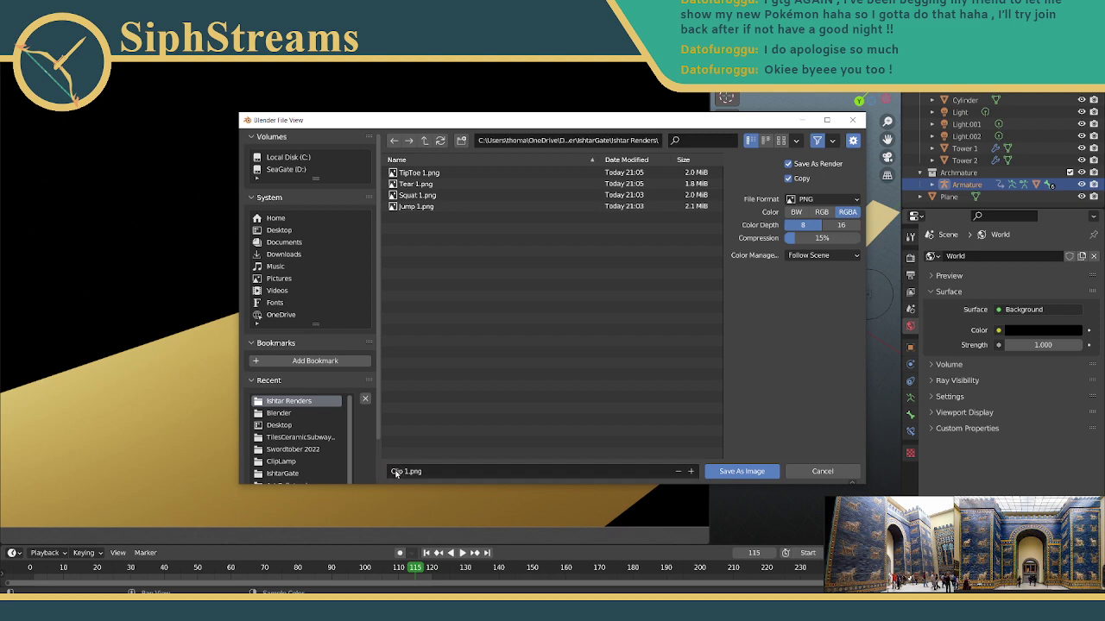
pyautogui.press('Return')
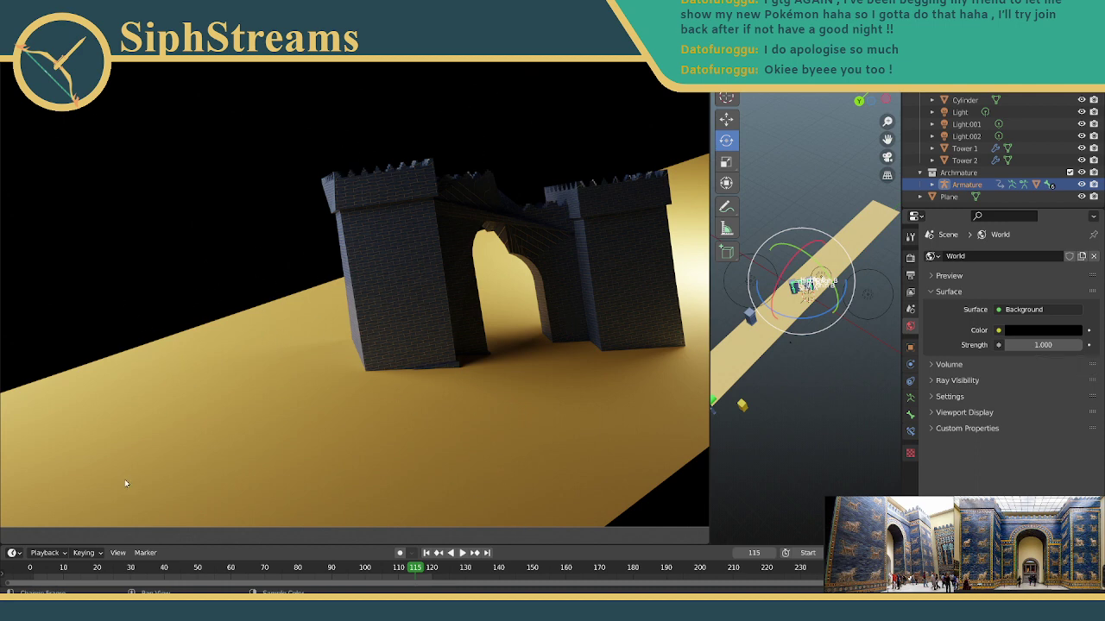
# Switch the rendered viewport to the scene camera view with Numpad 0.
pyautogui.press('KP_0')
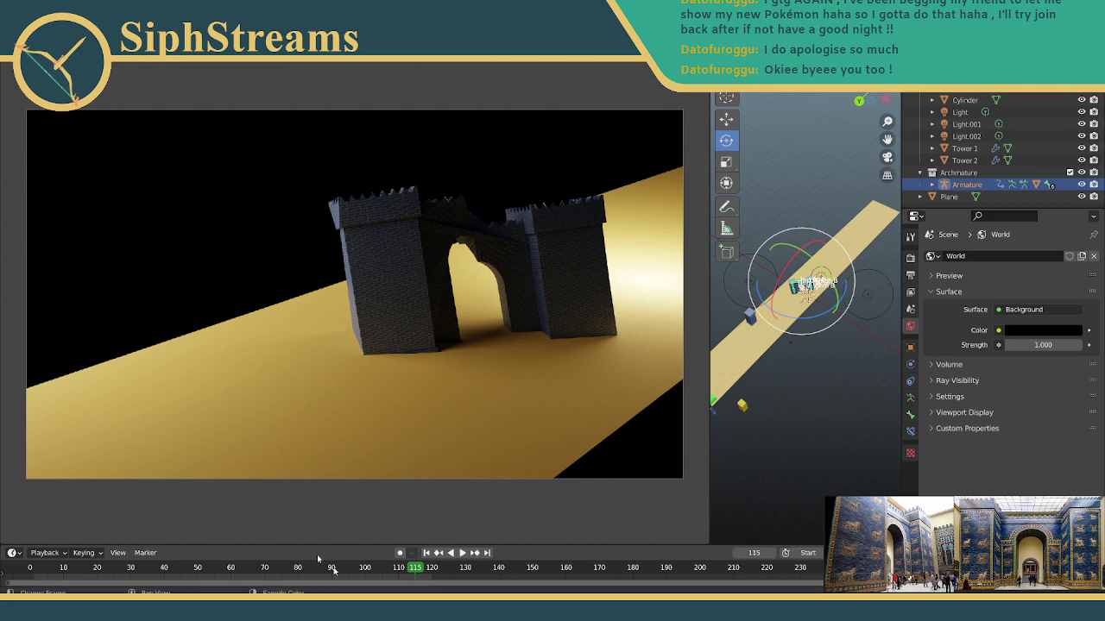
# Play the animation, then start saving the rendered gate image and cancel without saving.
pyautogui.click(462, 552)
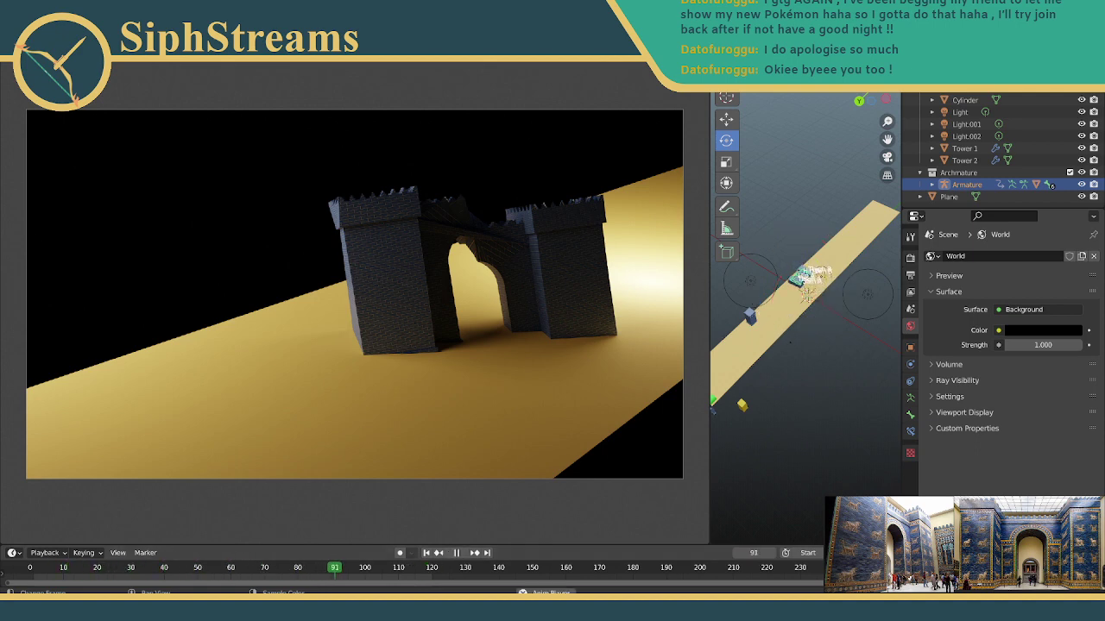
pyautogui.click(121, 53)
pyautogui.click(121, 109)
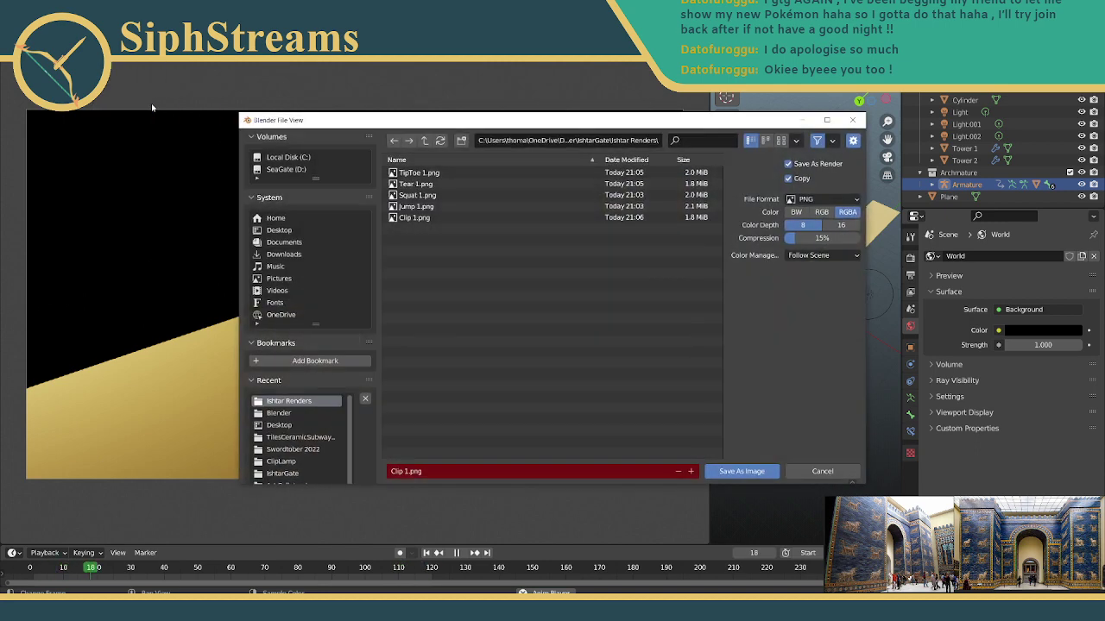
pyautogui.click(824, 469)
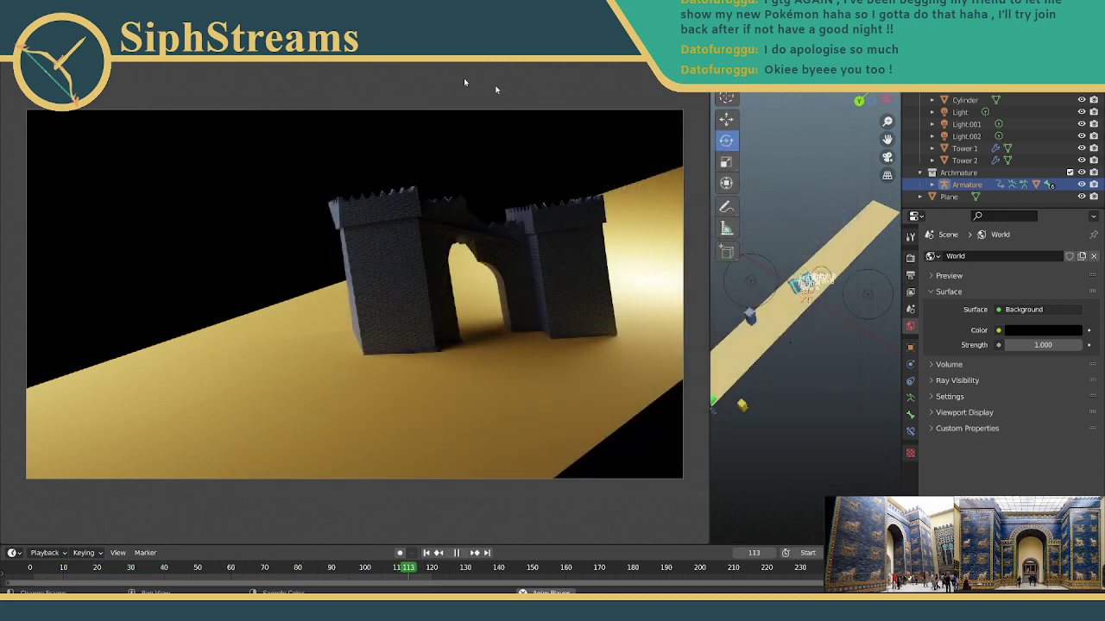
# Close the render window and play the animation in the live rendered camera view.
pyautogui.press('Escape')
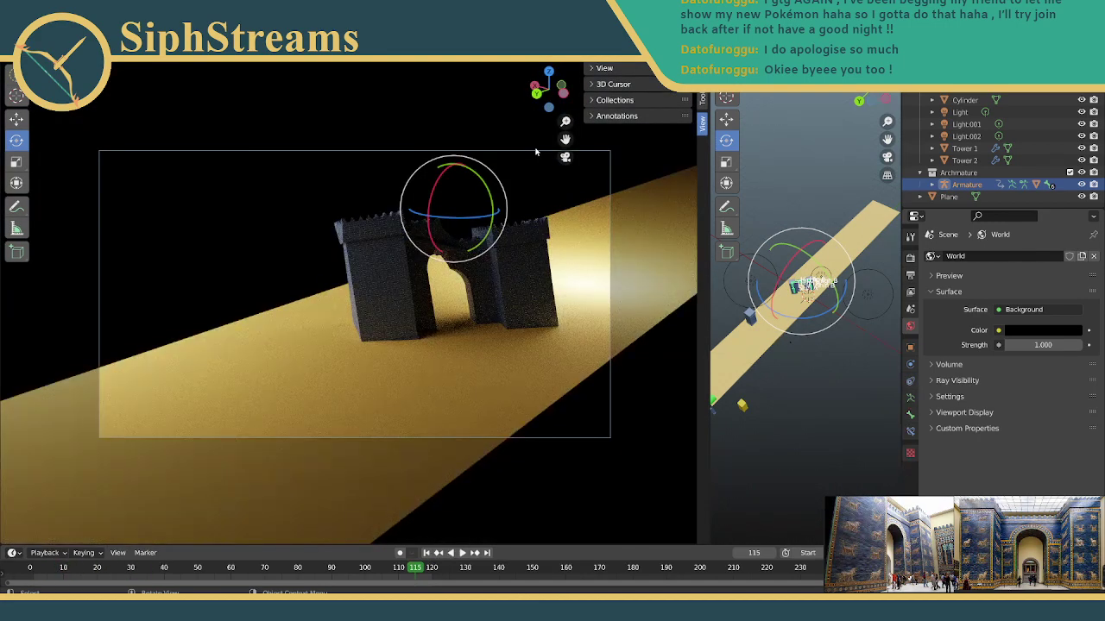
pyautogui.click(463, 555)
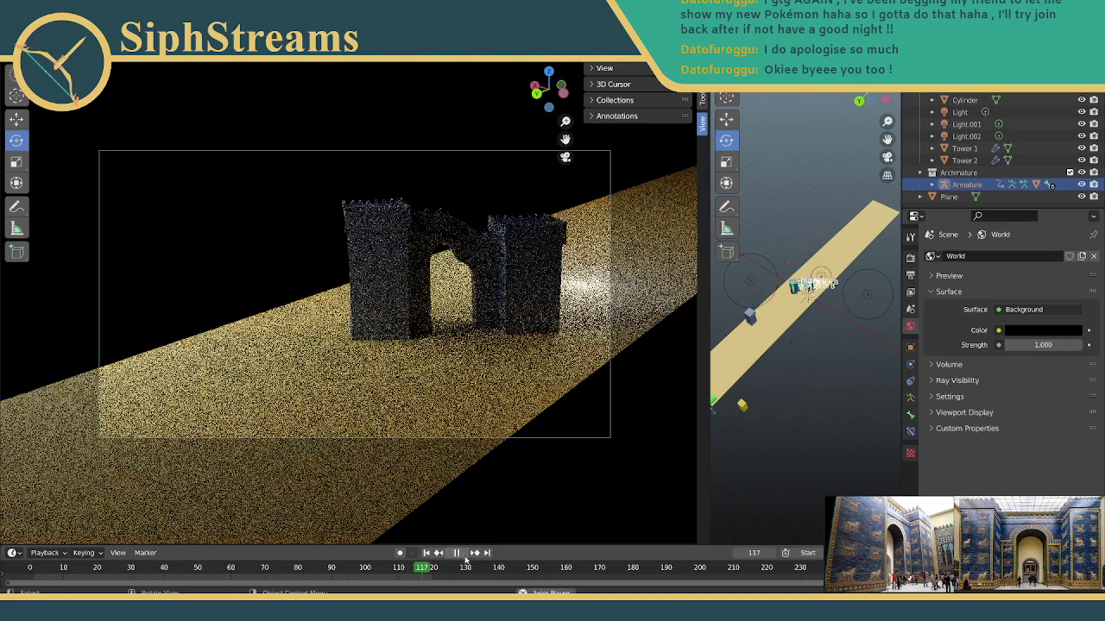